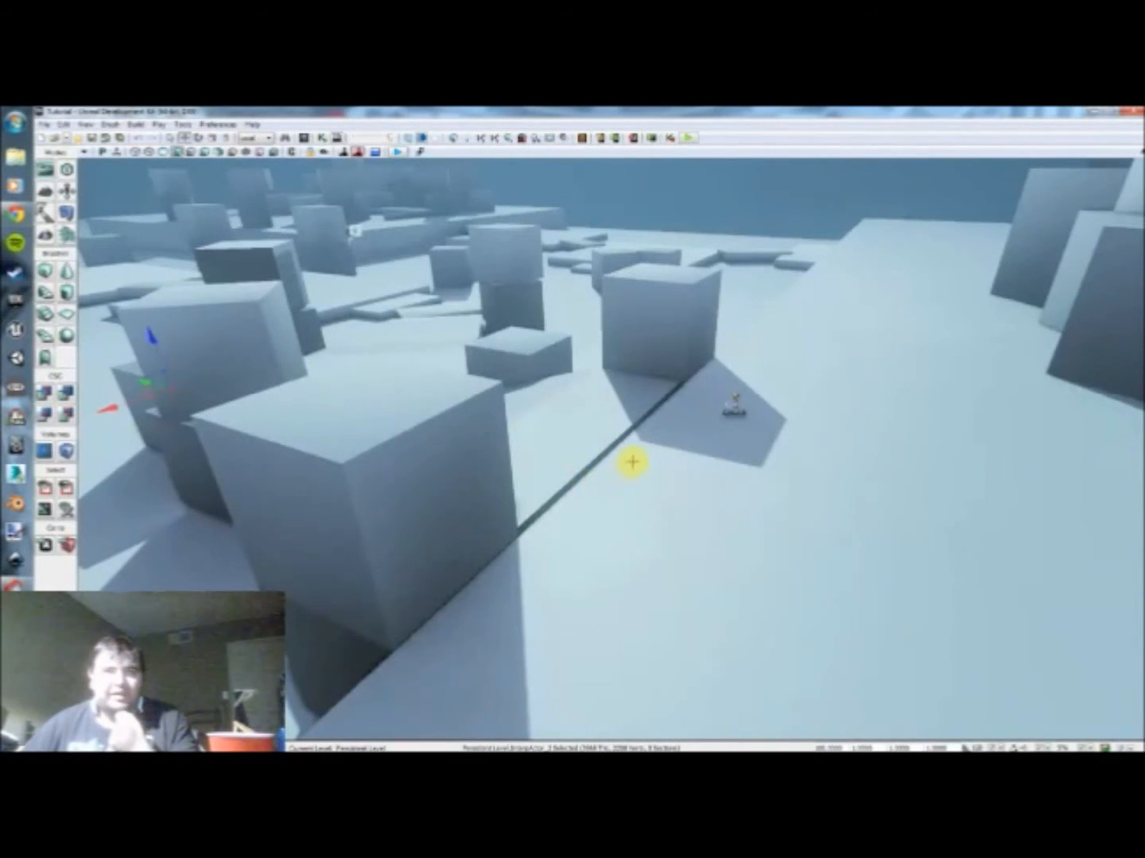
{"action": "mouse_move", "coordinate": [634, 457]}
{"action": "left_mouse_down"}
{"action": "mouse_move", "coordinate": [633, 437]}
{"action": "mouse_move", "coordinate": [654, 455]}
{"action": "mouse_move", "coordinate": [623, 434]}
{"action": "mouse_move", "coordinate": [636, 457]}
{"action": "left_mouse_up"}
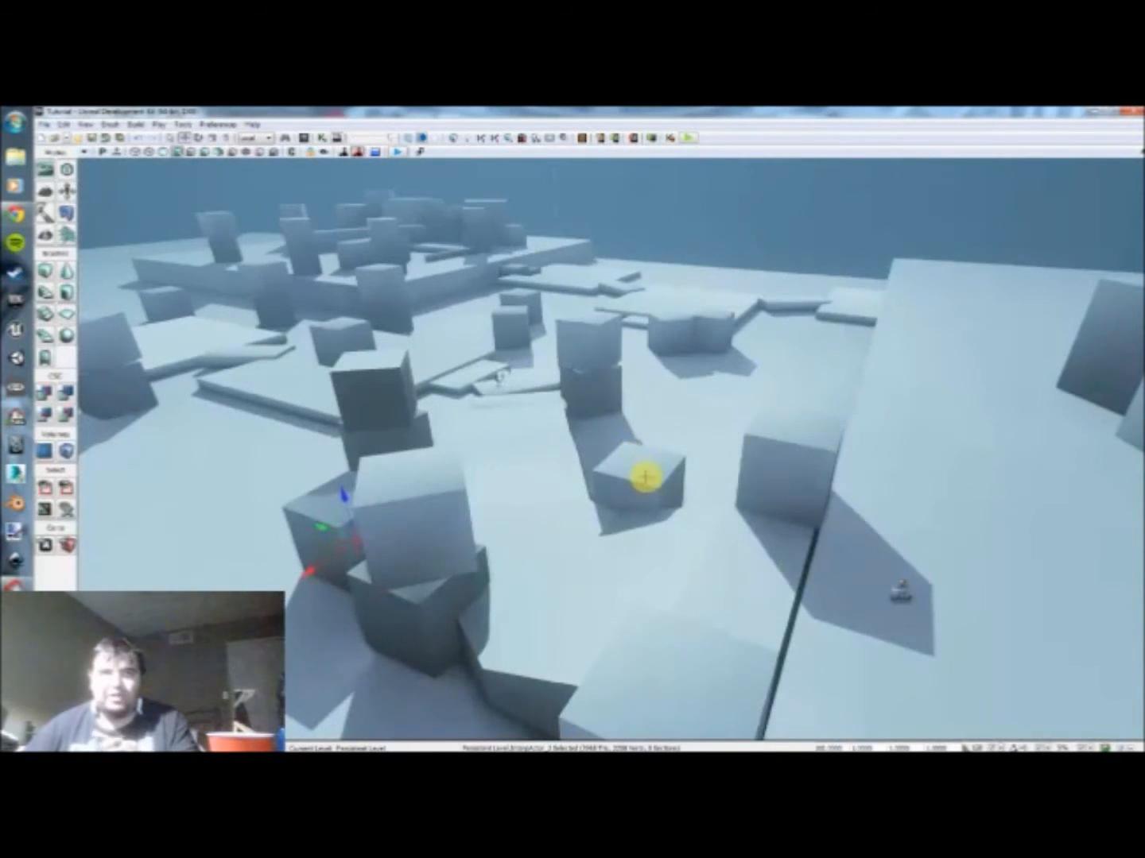
{"action": "mouse_move", "coordinate": [626, 493]}
{"action": "left_mouse_down"}
{"action": "mouse_move", "coordinate": [659, 496]}
{"action": "mouse_move", "coordinate": [635, 507]}
{"action": "mouse_move", "coordinate": [617, 493]}
{"action": "left_mouse_up"}
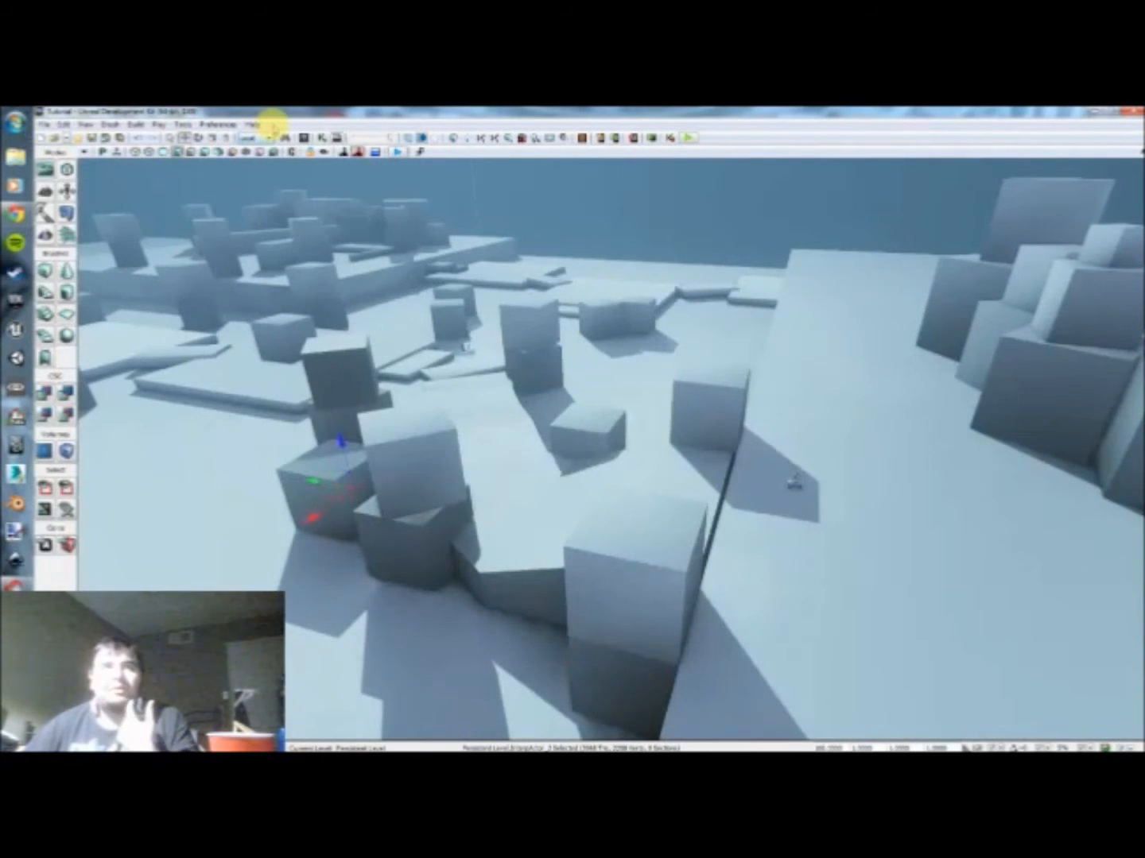
Step: Check the Unreal Development Kit's version and credits in its About information
{"action": "left_click", "coordinate": [249, 124]}
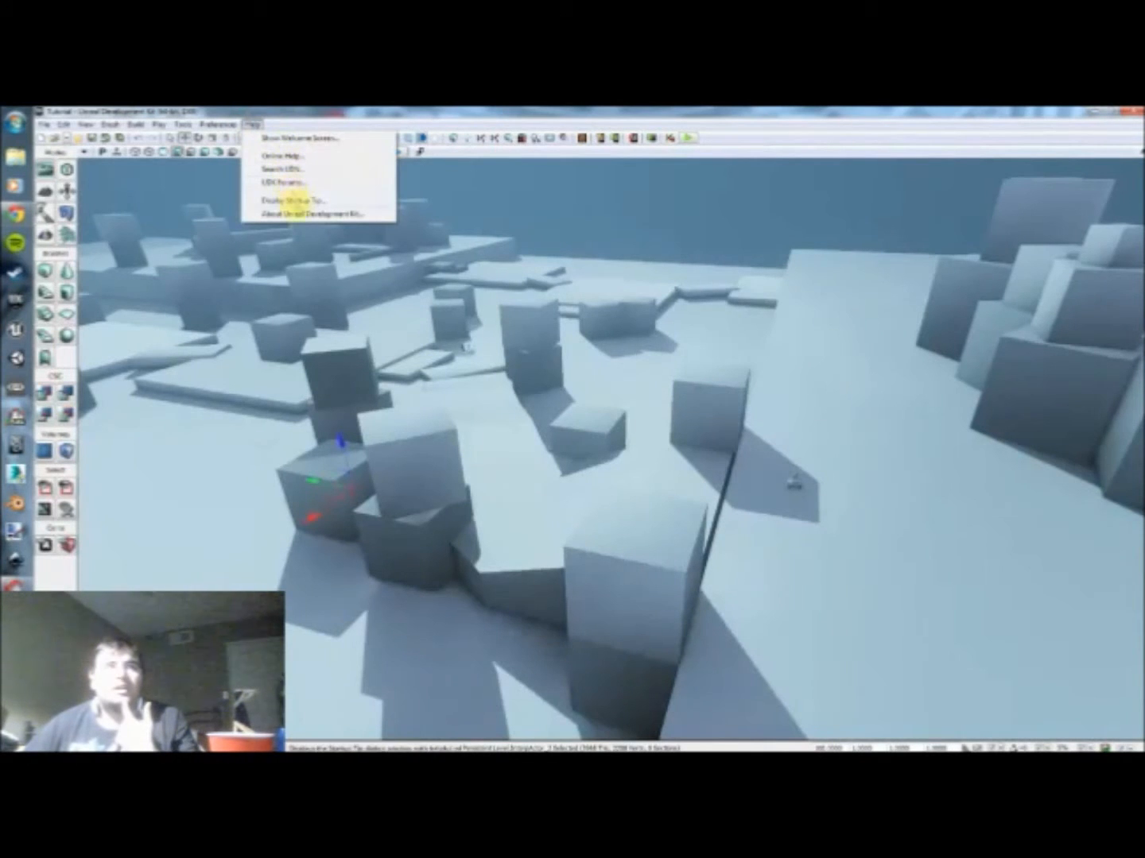
{"action": "left_click", "coordinate": [307, 214]}
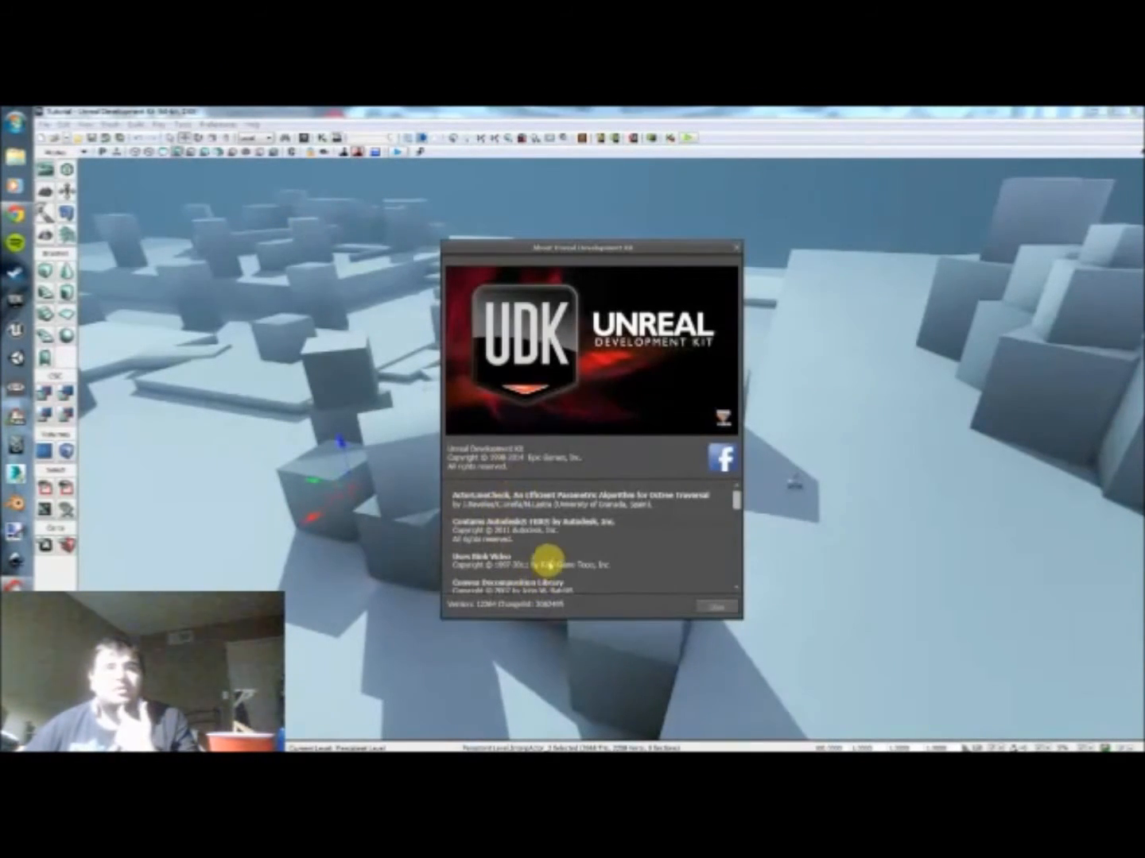
{"action": "scroll", "coordinate": [589, 566], "scroll_direction": "down", "scroll_amount": 8}
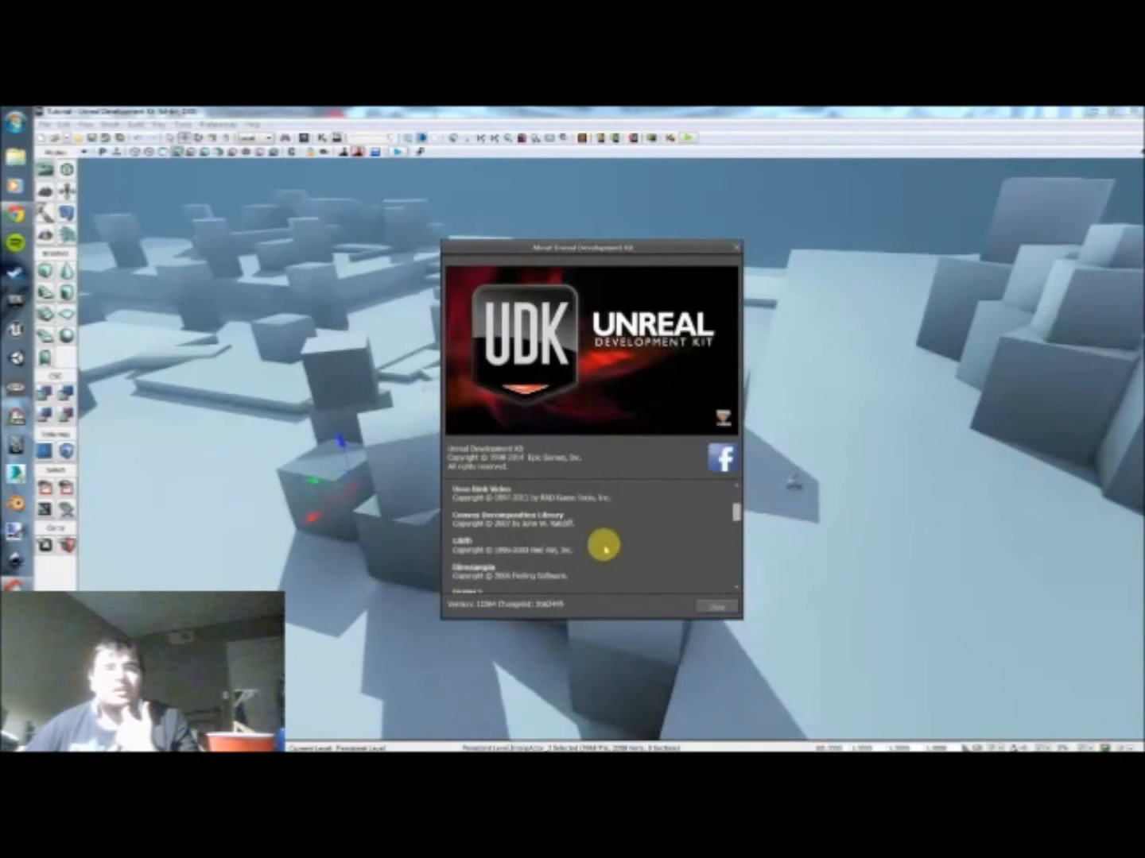
{"action": "mouse_move", "coordinate": [734, 522]}
{"action": "left_mouse_down"}
{"action": "mouse_move", "coordinate": [733, 576]}
{"action": "mouse_move", "coordinate": [731, 495]}
{"action": "left_mouse_up"}
{"action": "left_click", "coordinate": [735, 246]}
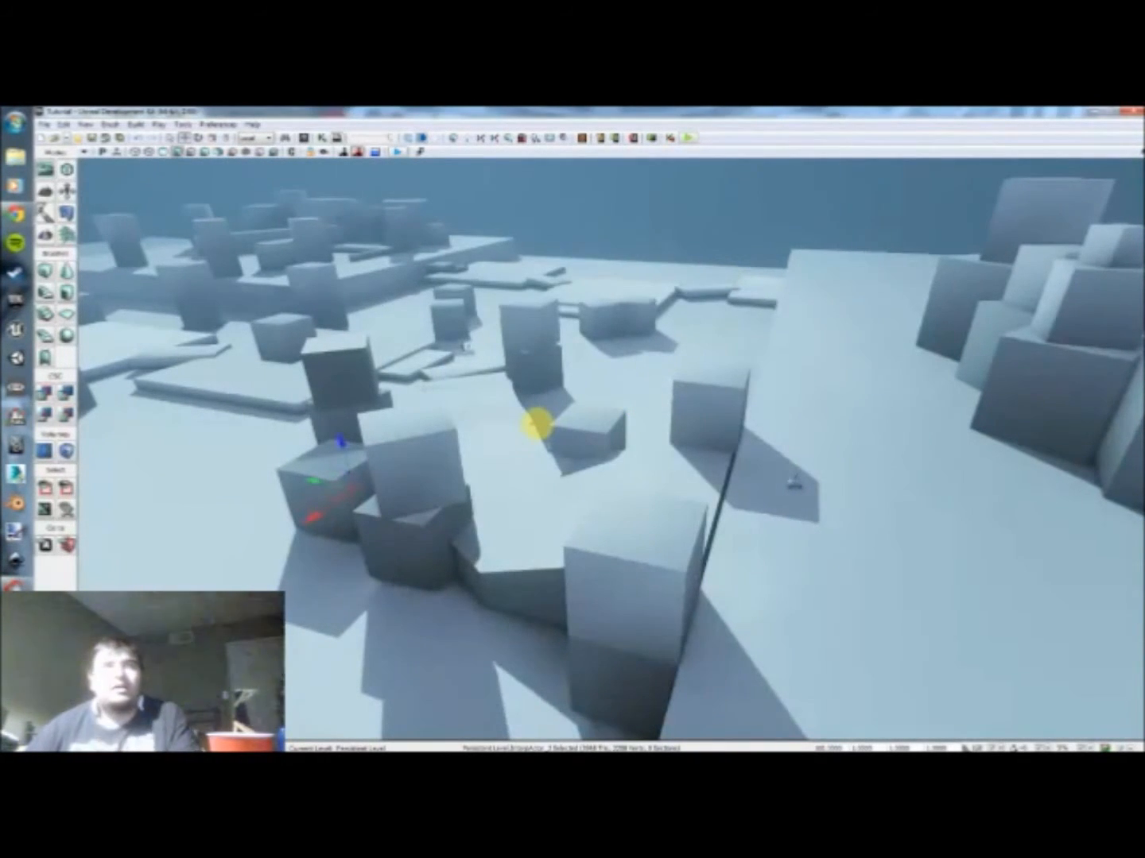
Step: Review the map's default game type and its PIE game type in the World Properties, keeping the current choices
{"action": "mouse_move", "coordinate": [598, 433]}
{"action": "right_mouse_down"}
{"action": "mouse_move", "coordinate": [613, 450]}
{"action": "mouse_move", "coordinate": [598, 429]}
{"action": "mouse_move", "coordinate": [621, 439]}
{"action": "mouse_move", "coordinate": [613, 424]}
{"action": "right_mouse_up"}
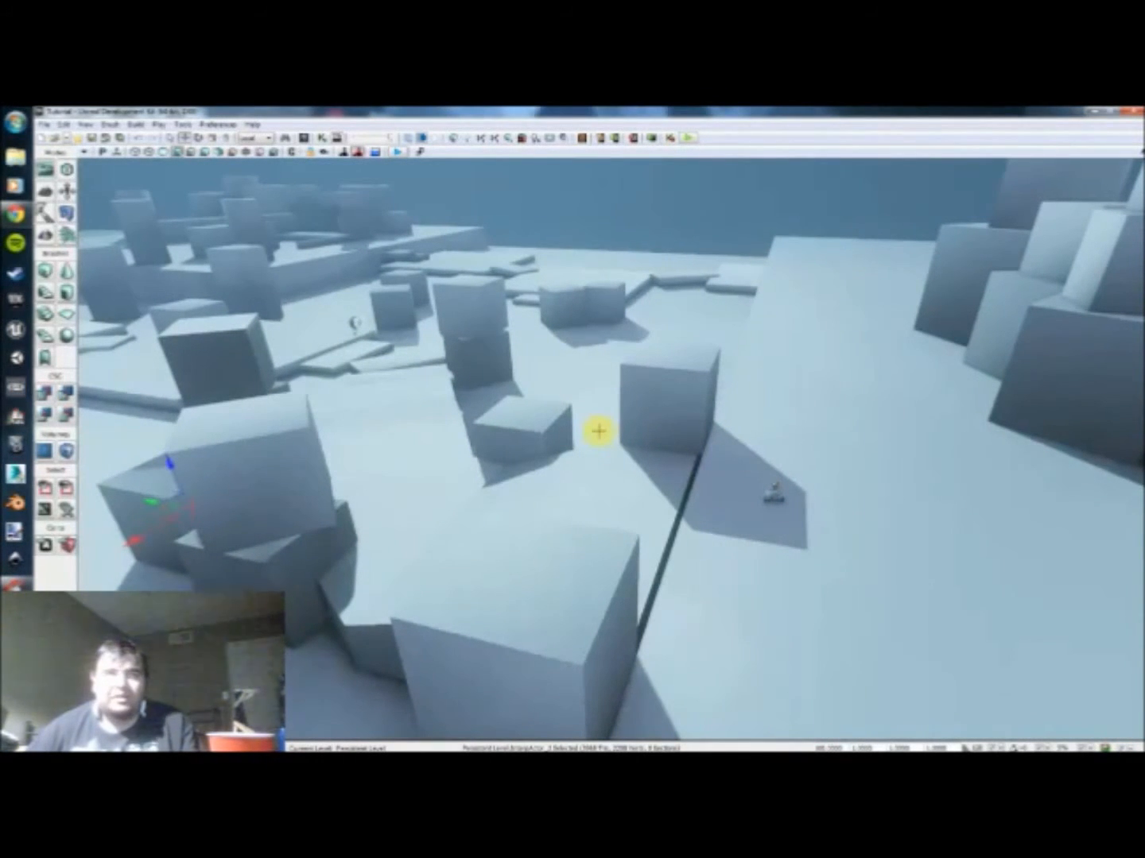
{"action": "mouse_move", "coordinate": [623, 393]}
{"action": "right_mouse_down"}
{"action": "mouse_move", "coordinate": [626, 403]}
{"action": "mouse_move", "coordinate": [628, 394]}
{"action": "right_mouse_up"}
{"action": "left_click", "coordinate": [84, 126]}
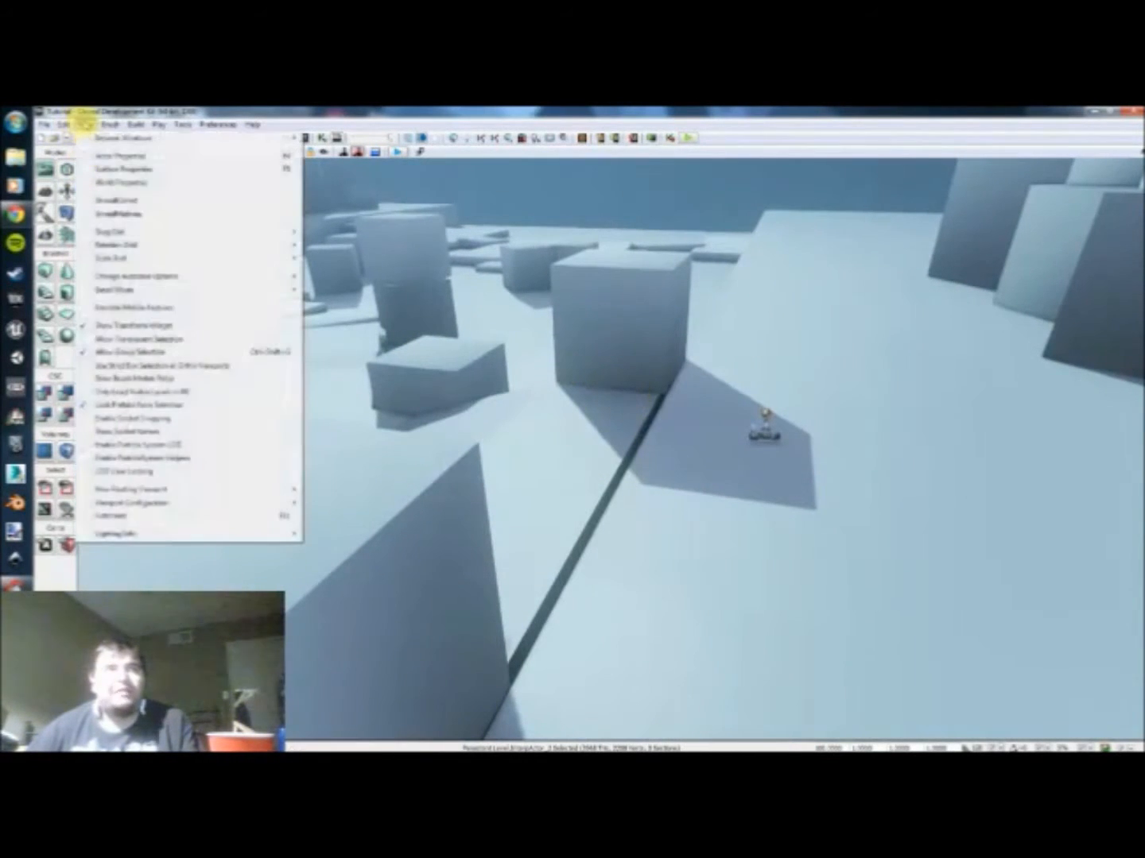
{"action": "left_click", "coordinate": [99, 179]}
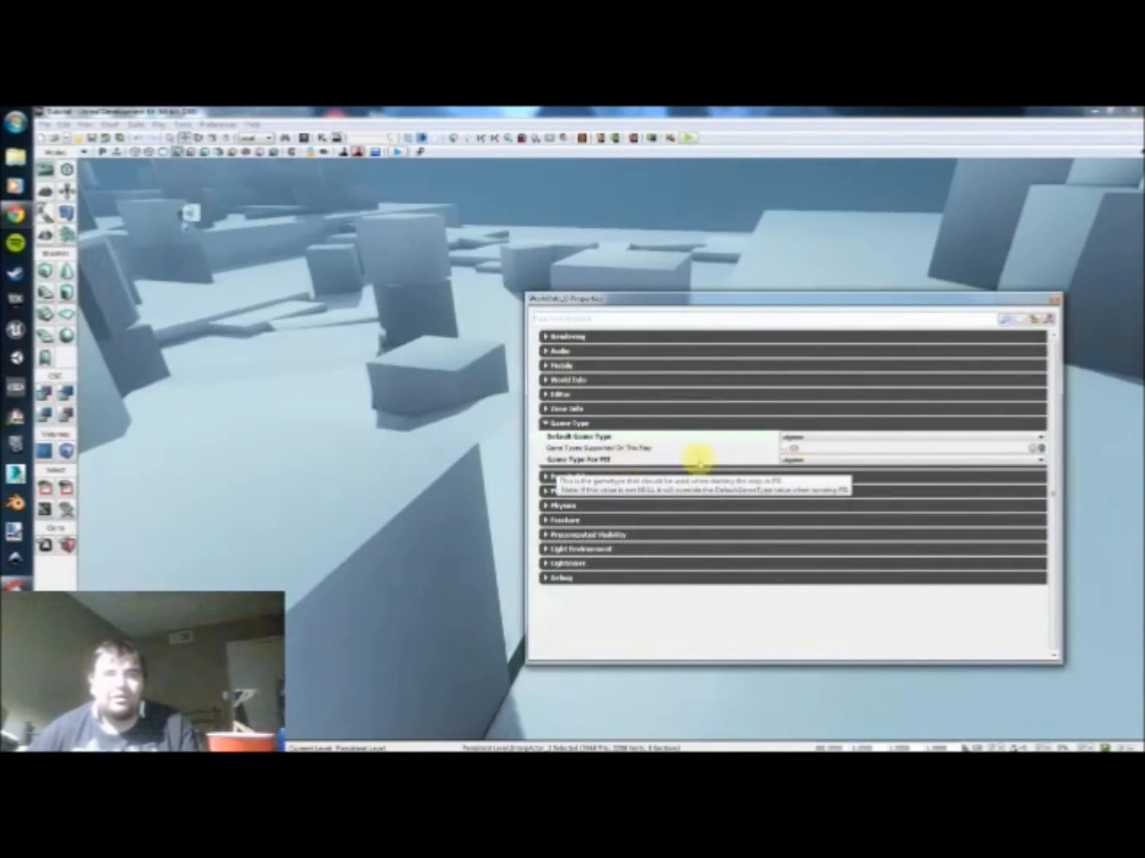
{"action": "left_click", "coordinate": [812, 438]}
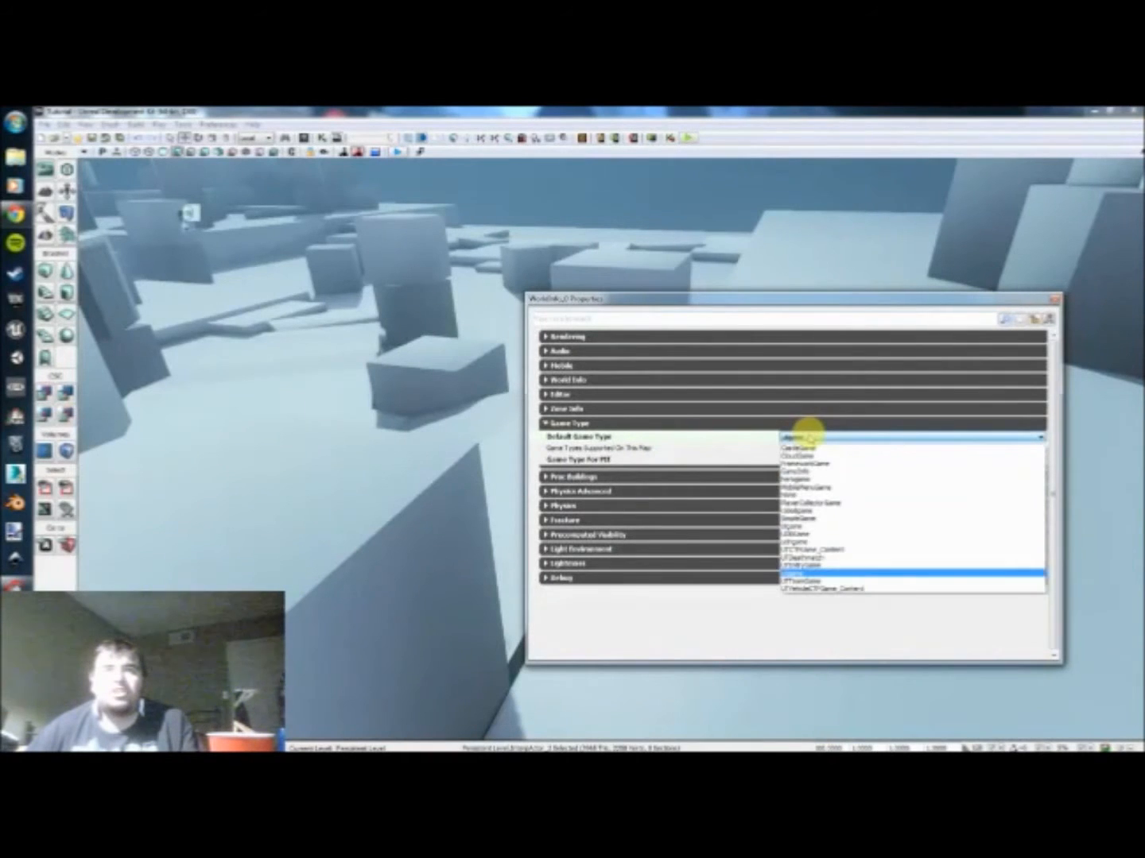
{"action": "left_click", "coordinate": [806, 439]}
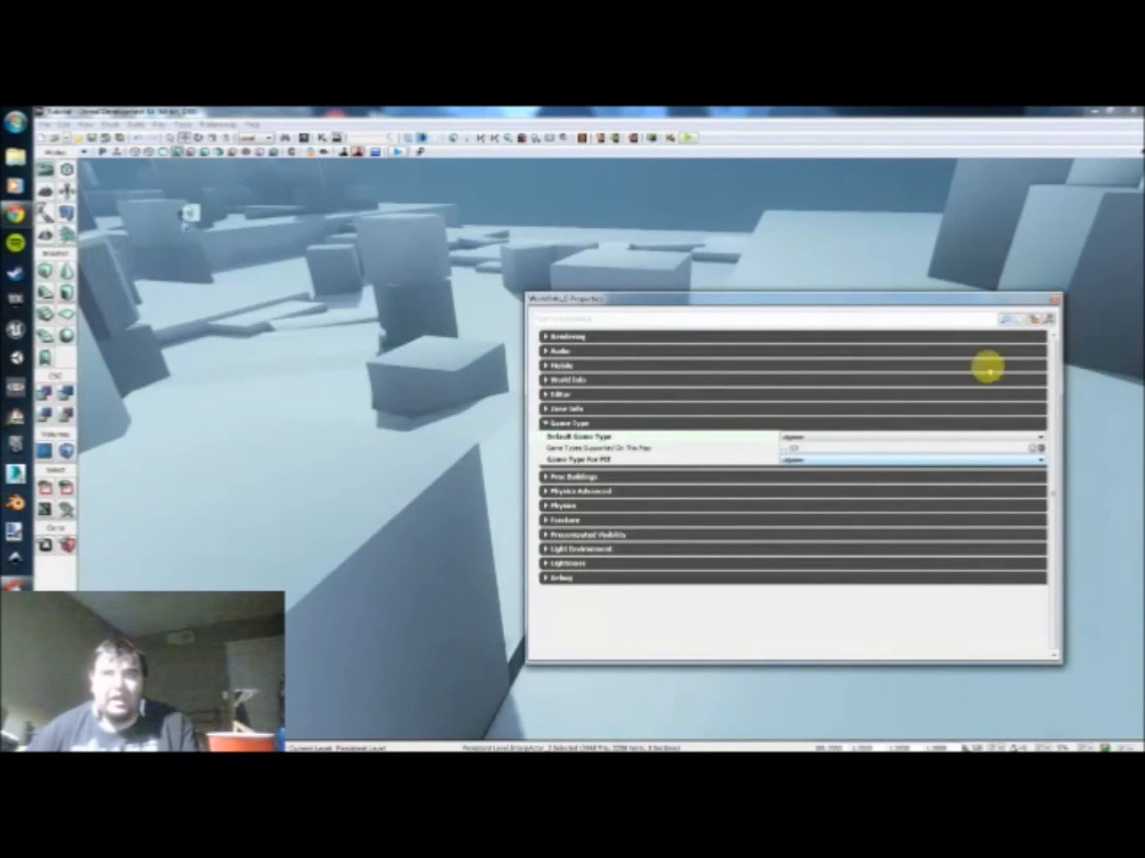
{"action": "left_click", "coordinate": [1053, 300]}
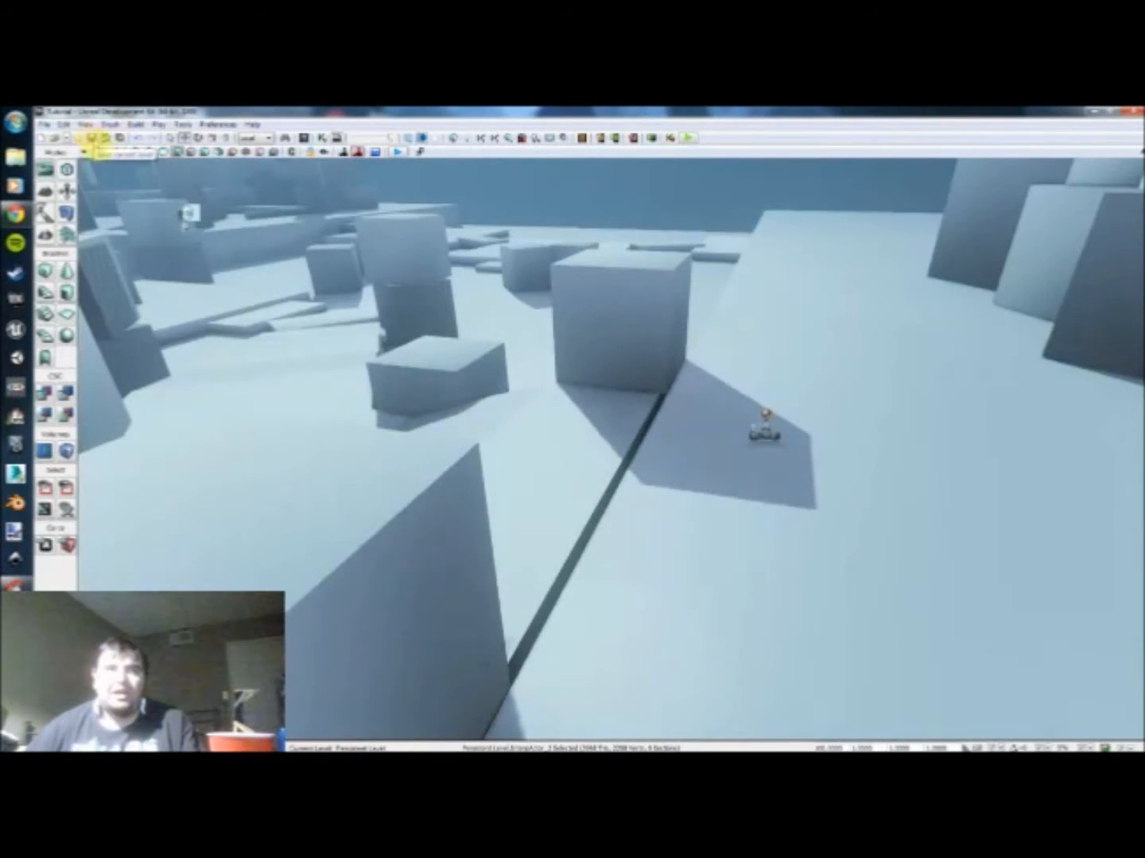
{"action": "scroll", "coordinate": [504, 444], "scroll_direction": "down", "scroll_amount": 4}
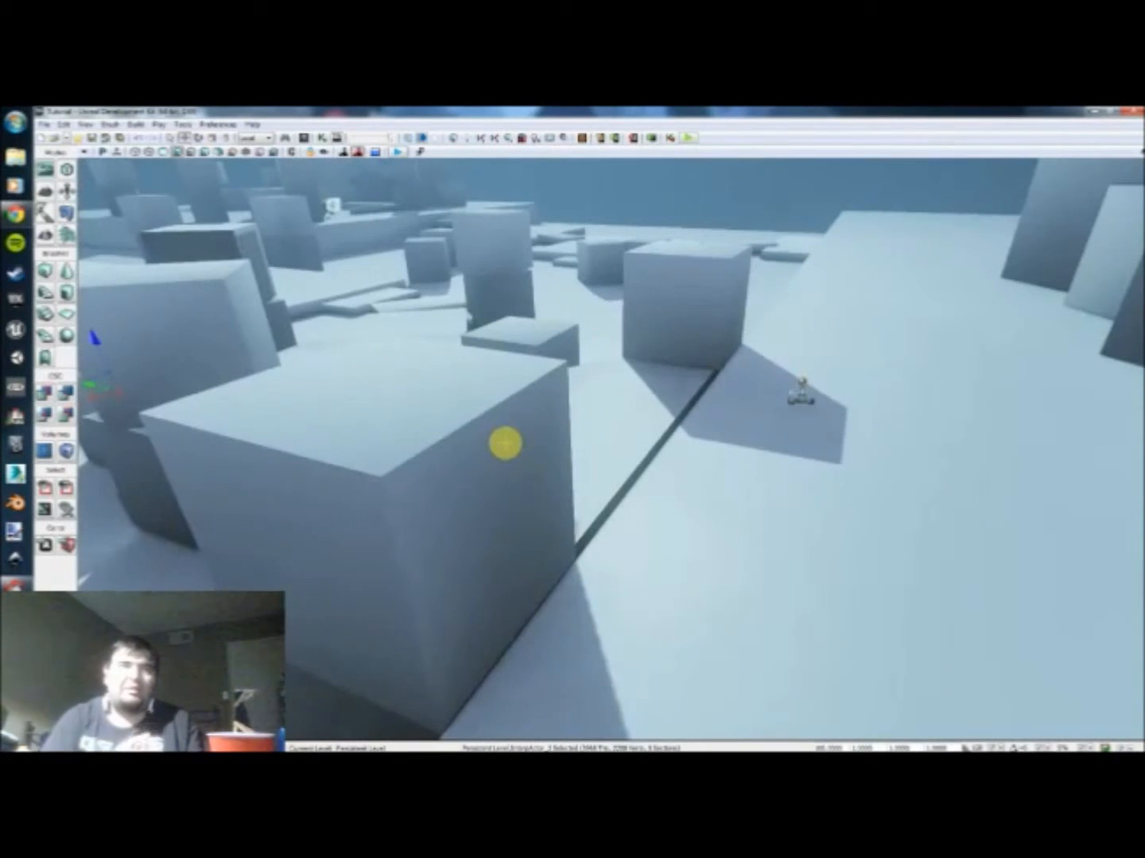
{"action": "scroll", "coordinate": [544, 434], "scroll_direction": "down", "scroll_amount": 4}
{"action": "left_click_drag", "start_coordinate": [544, 427], "coordinate": [582, 322]}
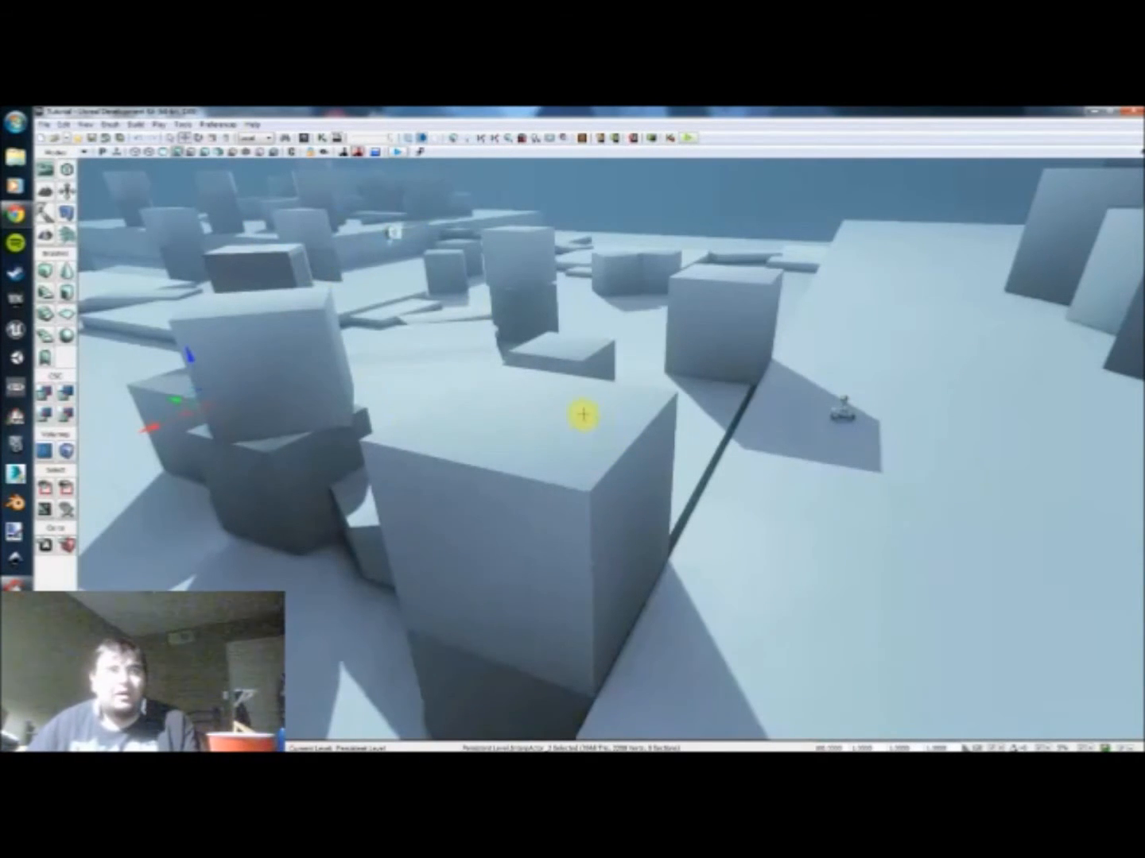
Step: Select the PlayerStart actor on the floor beside the large block
{"action": "left_click_drag", "start_coordinate": [576, 406], "coordinate": [625, 382]}
{"action": "left_click", "coordinate": [604, 473]}
{"action": "mouse_move", "coordinate": [691, 414]}
{"action": "left_mouse_down"}
{"action": "mouse_move", "coordinate": [692, 429]}
{"action": "mouse_move", "coordinate": [695, 414]}
{"action": "left_mouse_up"}
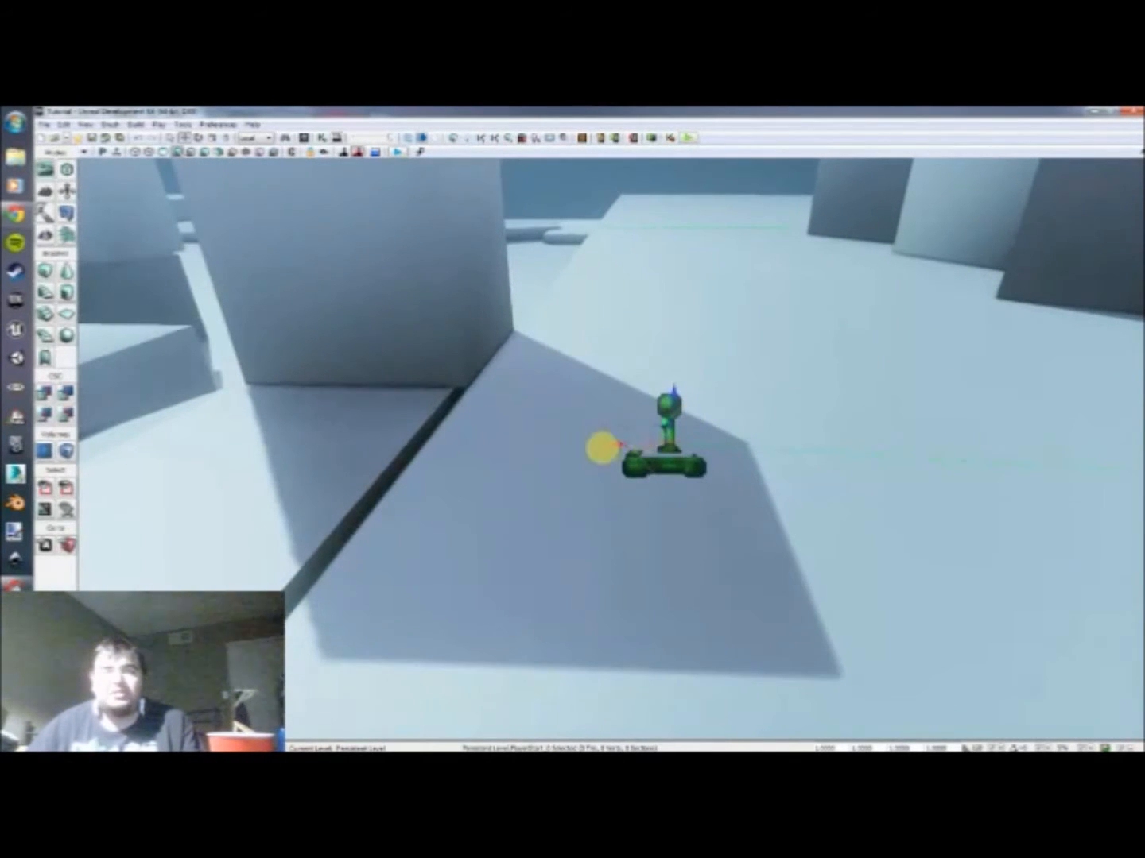
{"action": "left_click_drag", "start_coordinate": [535, 405], "coordinate": [536, 404]}
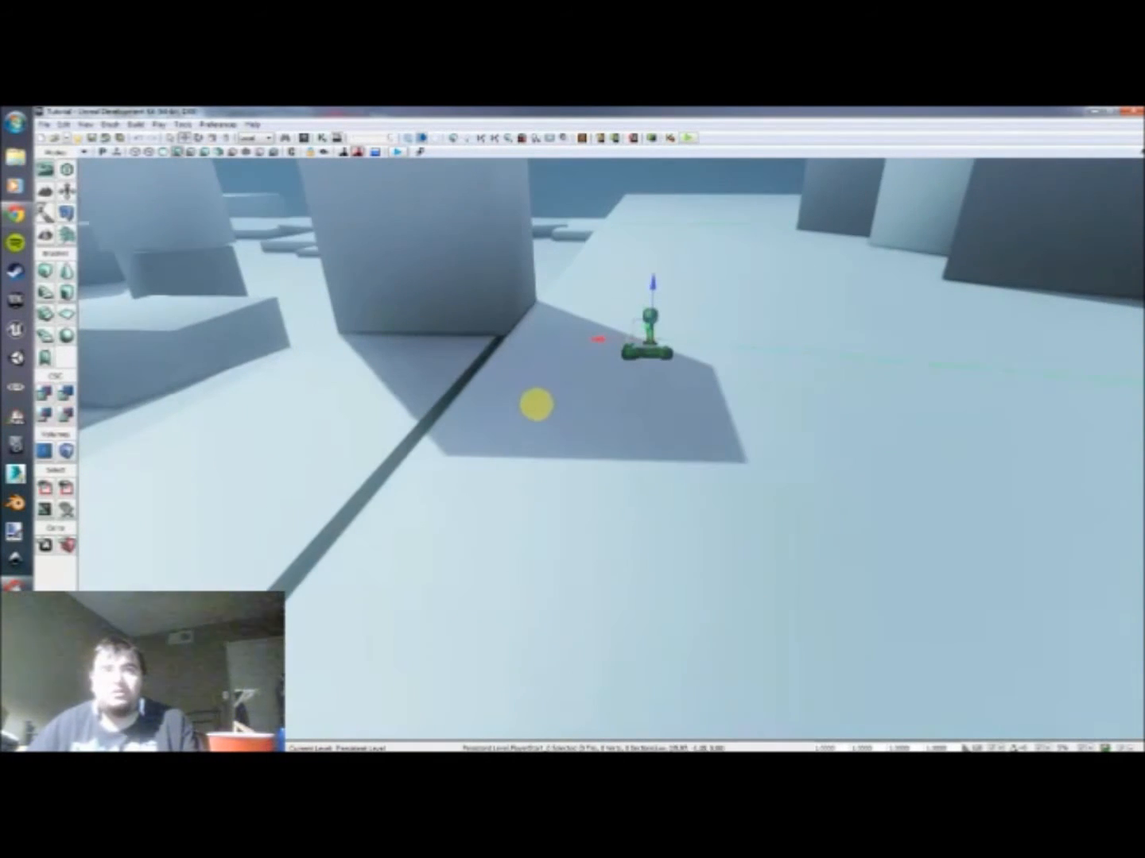
{"action": "left_click_drag", "start_coordinate": [541, 402], "coordinate": [544, 409]}
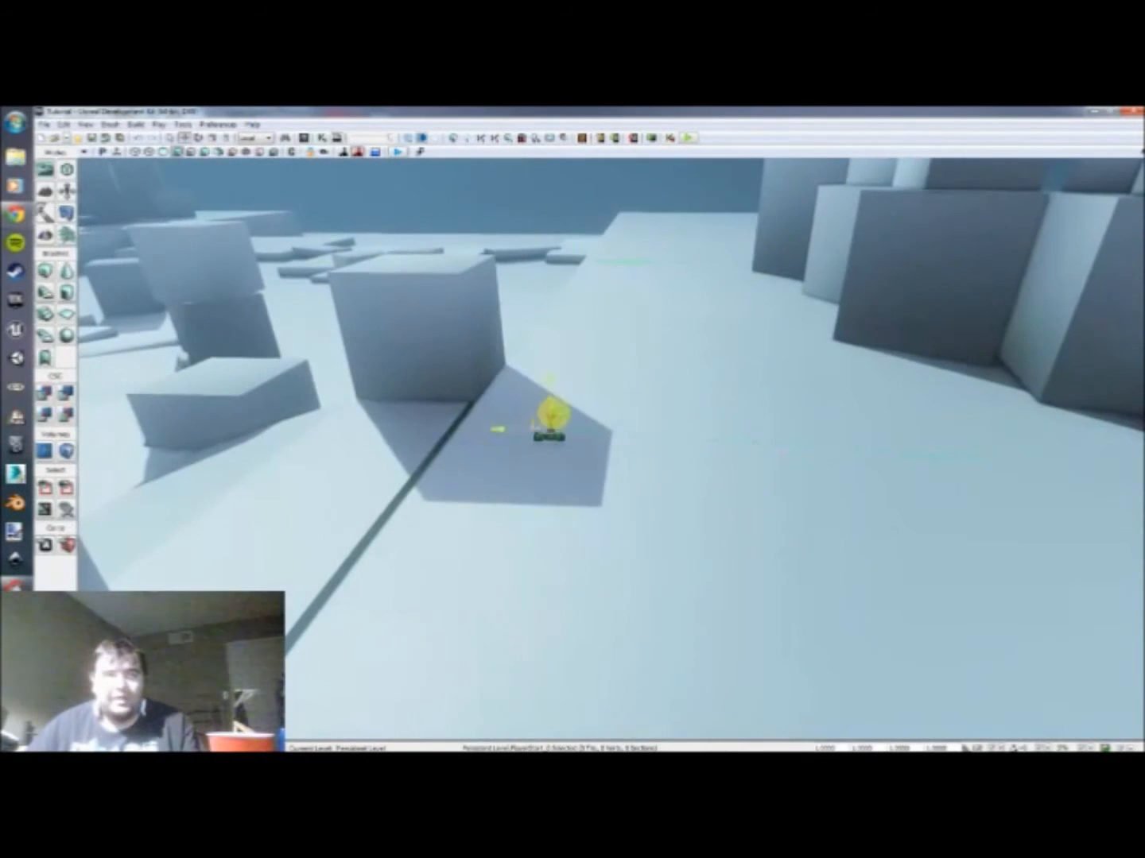
{"action": "left_click", "coordinate": [581, 376]}
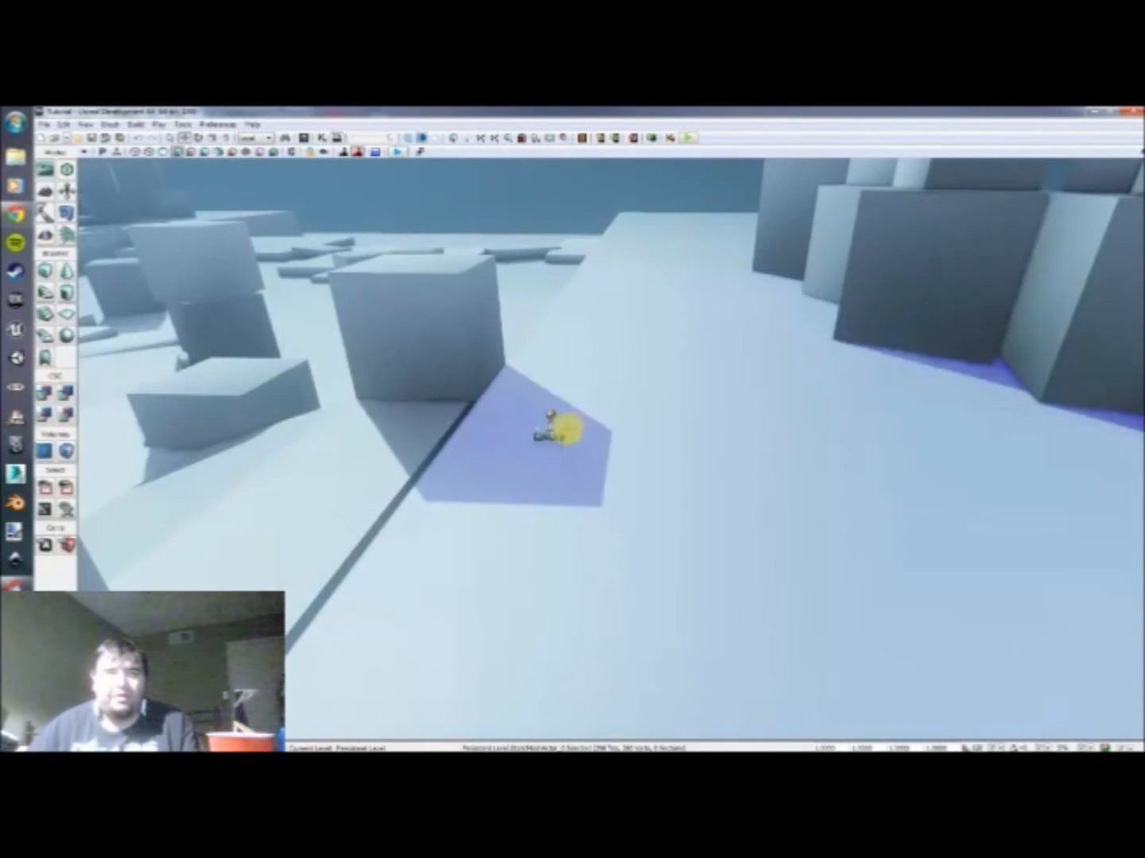
{"action": "left_click", "coordinate": [547, 433]}
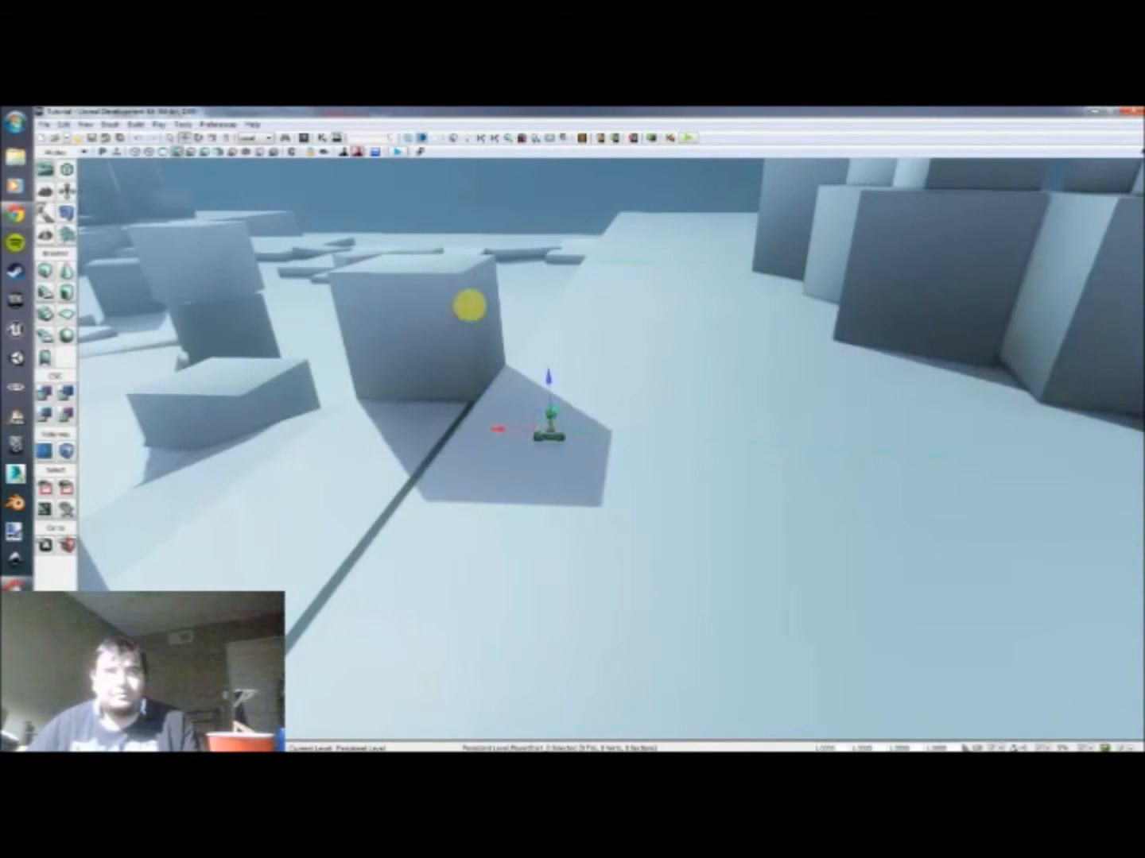
{"action": "left_click_drag", "start_coordinate": [588, 320], "coordinate": [569, 308]}
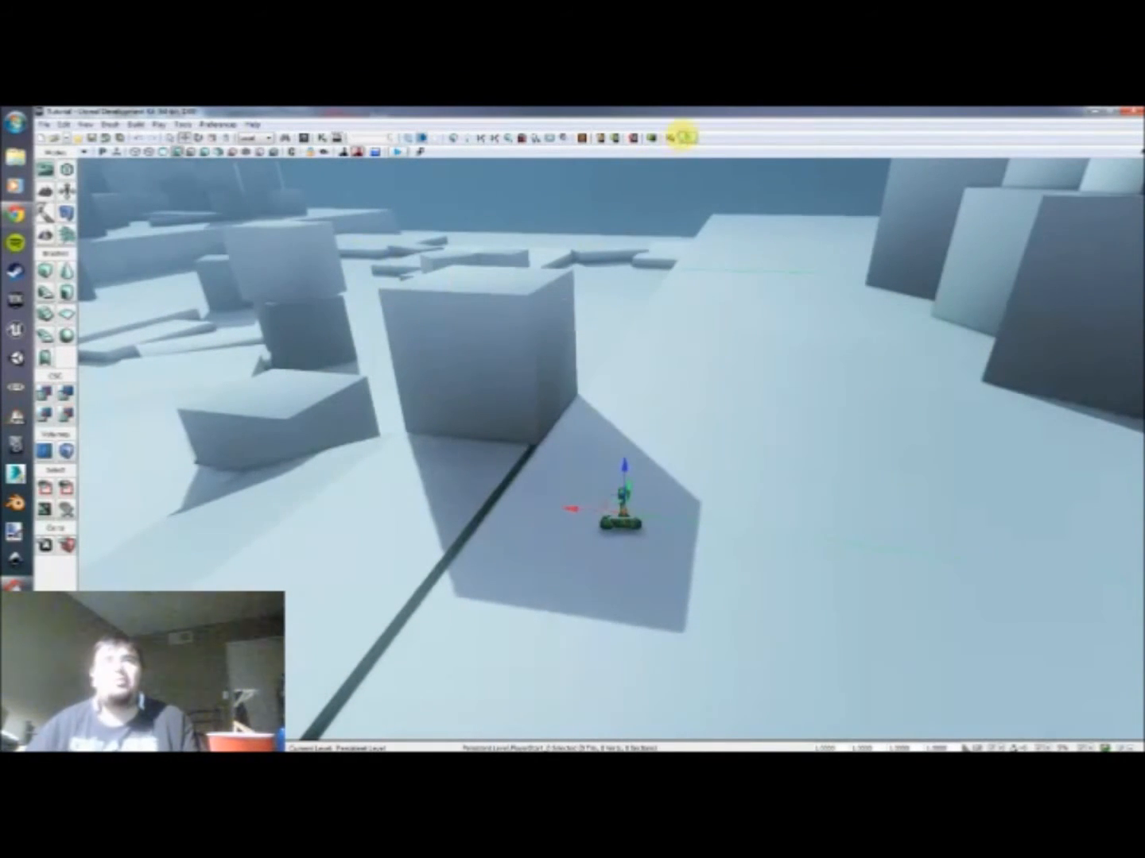
Step: Play the level in an editor preview, walk around among the blocks and end the play session
{"action": "left_click", "coordinate": [684, 137]}
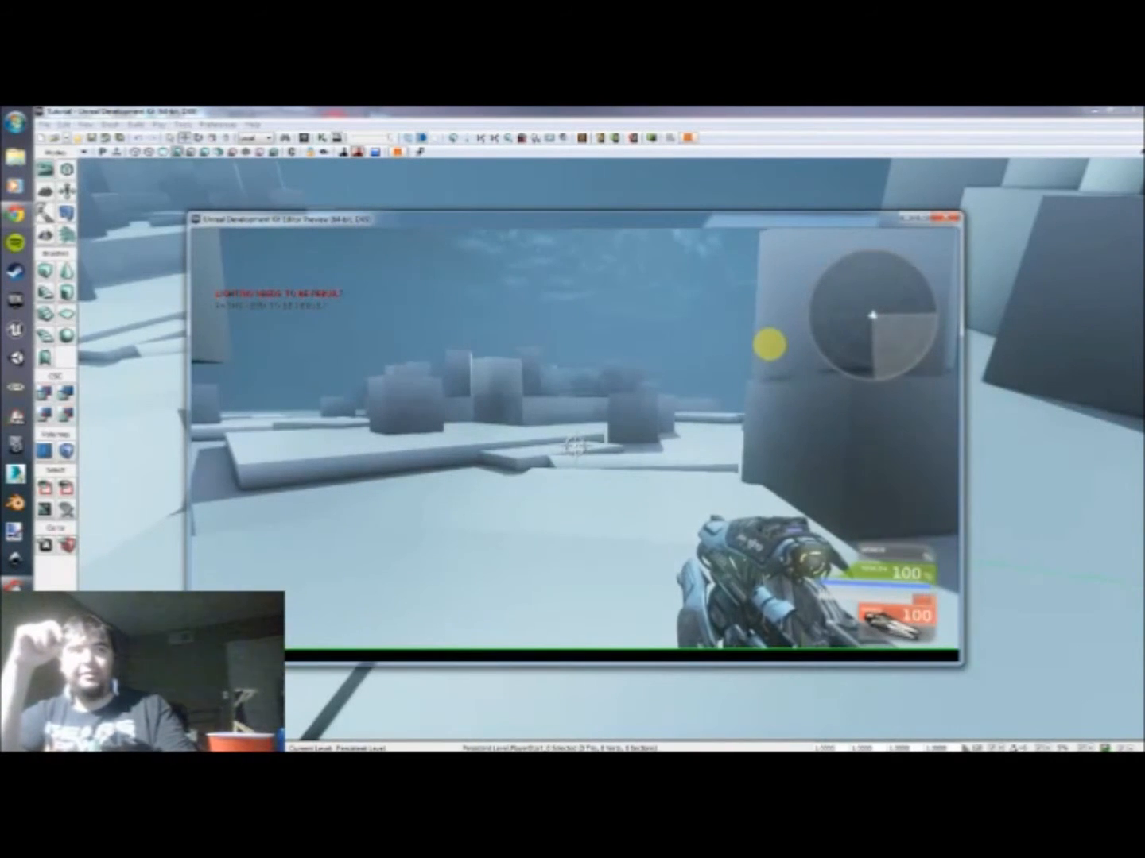
{"action": "key", "text": "grave"}
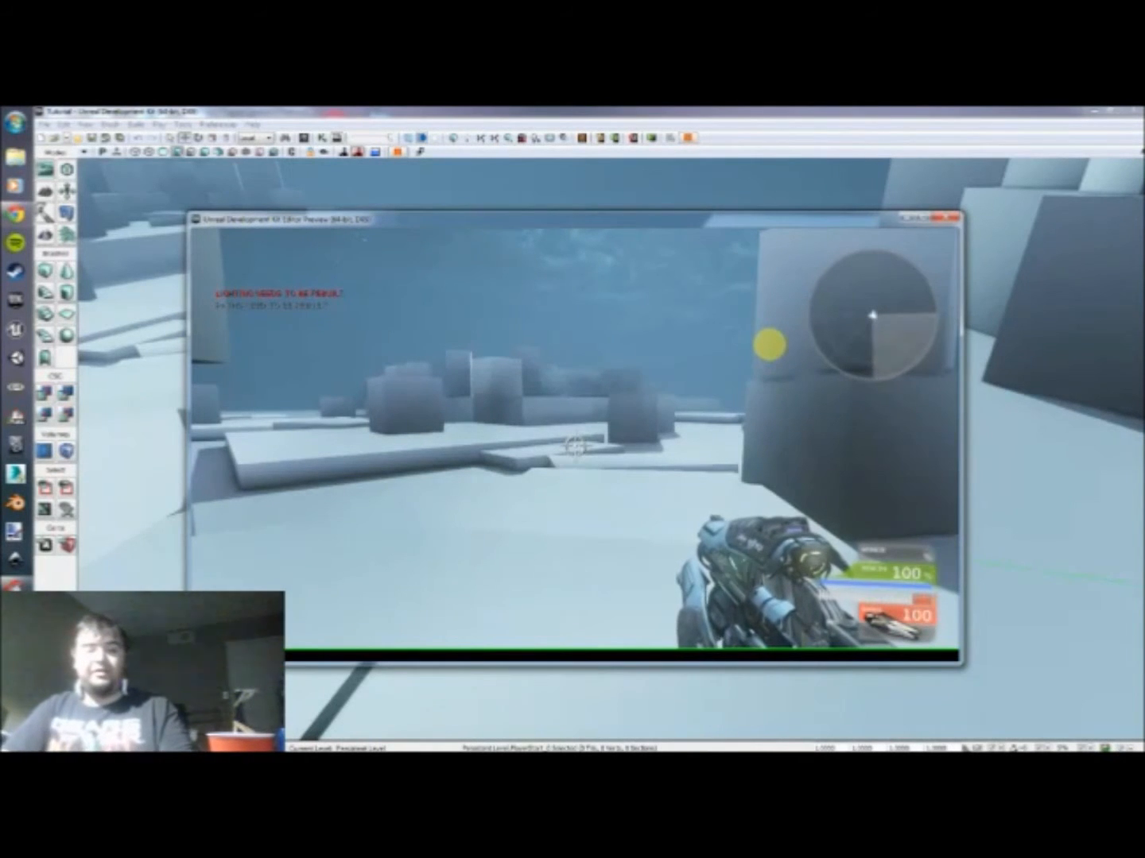
{"action": "key", "text": "Return"}
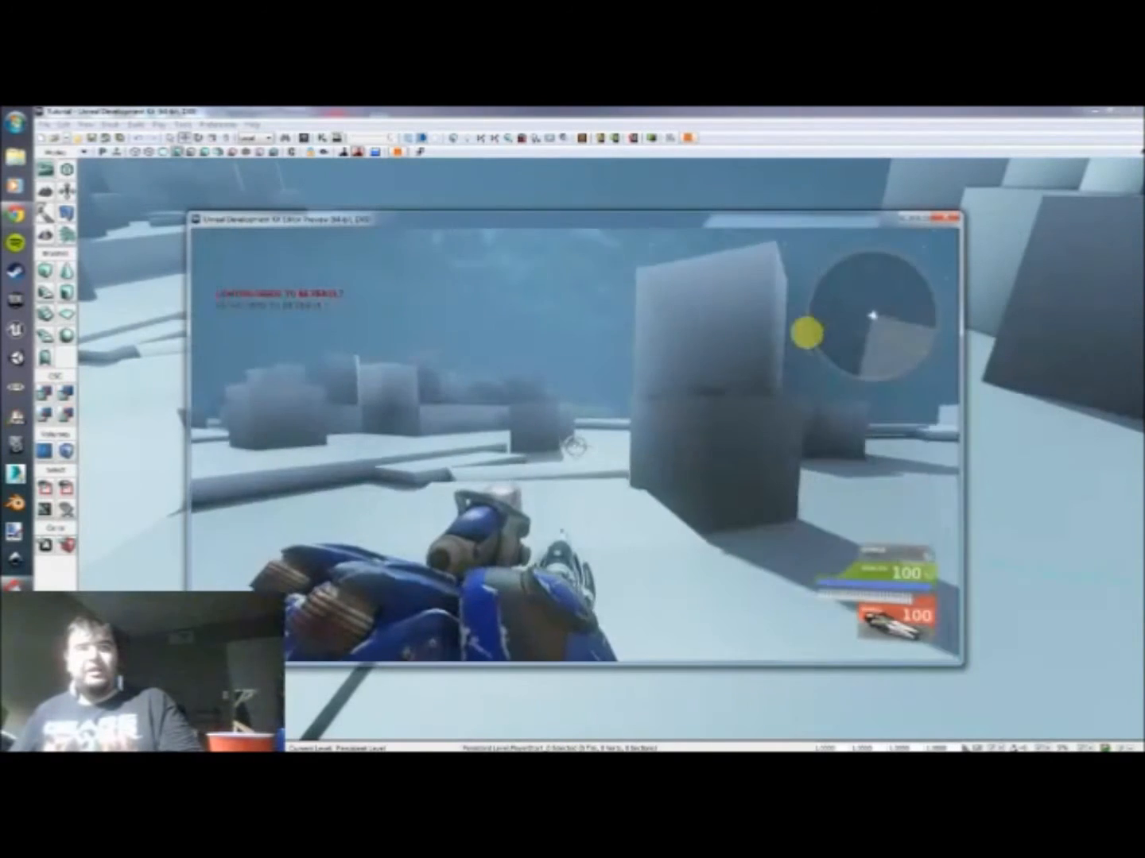
{"action": "key", "text": "w"}
{"action": "key", "text": "w"}
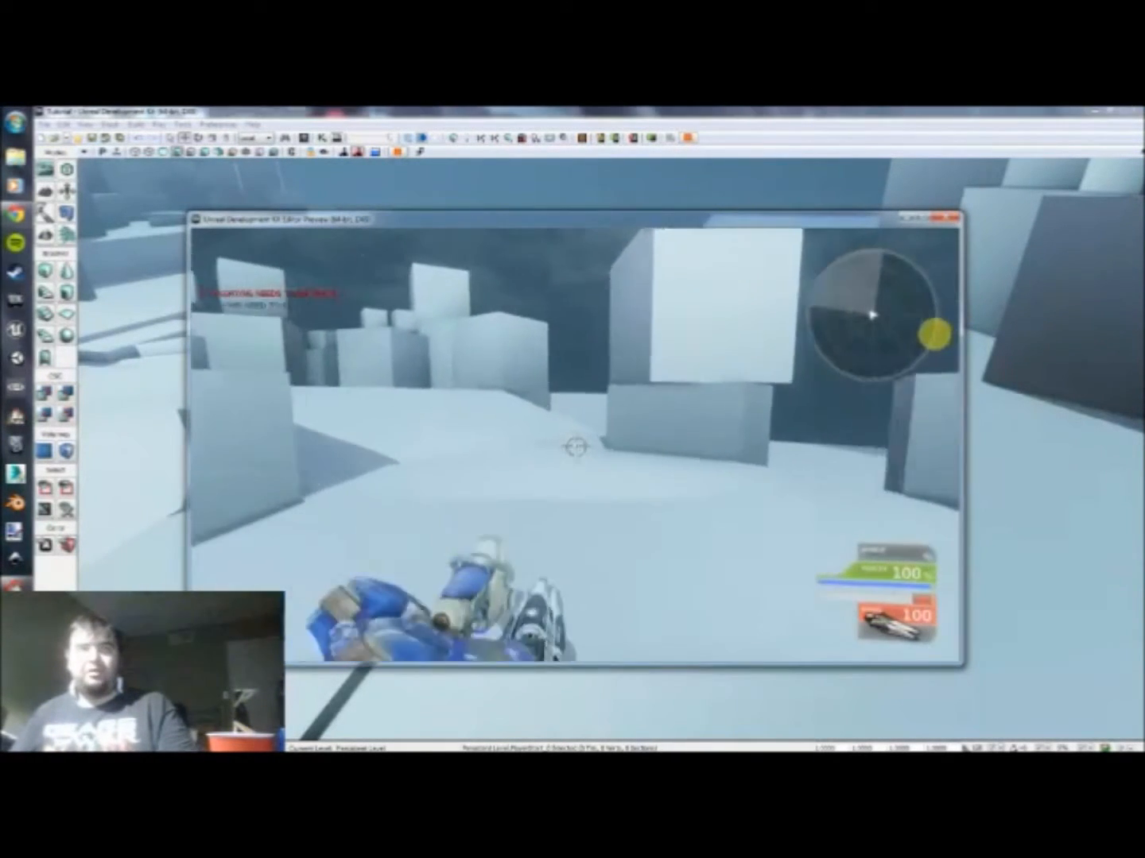
{"action": "key", "text": "w"}
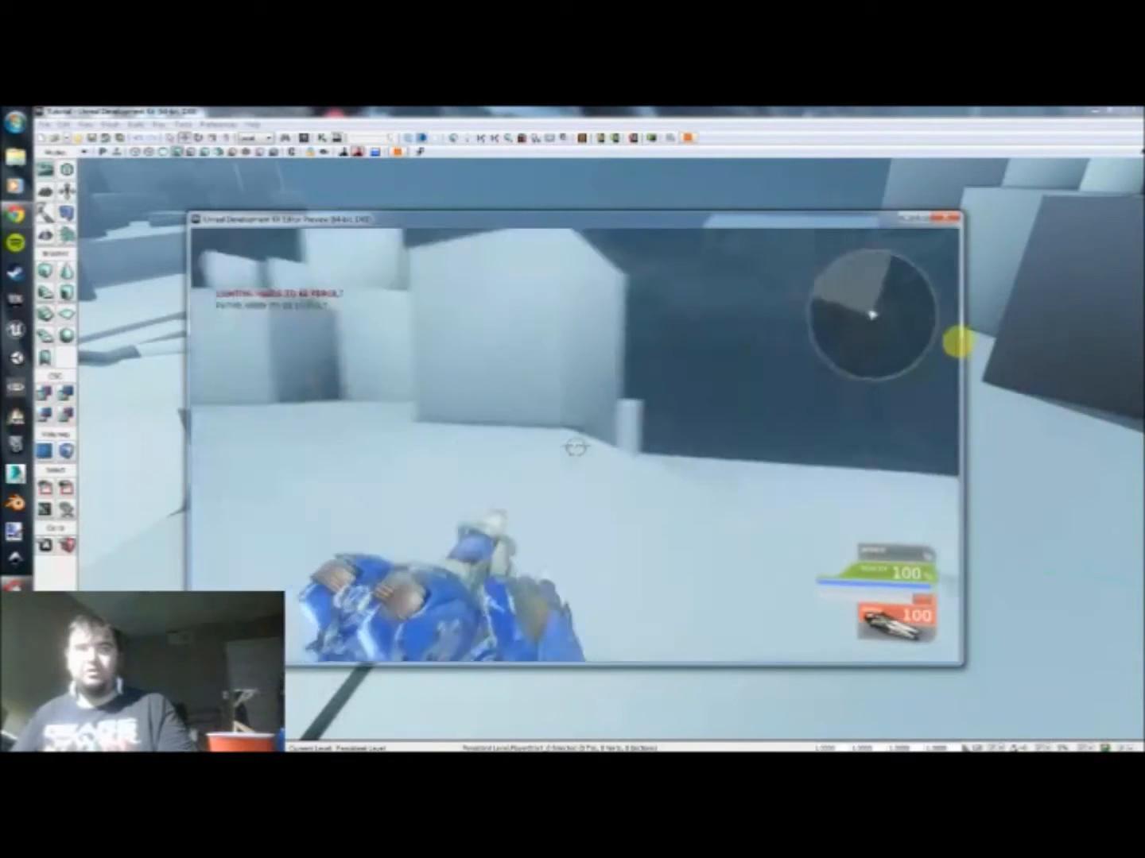
{"action": "key", "text": "w"}
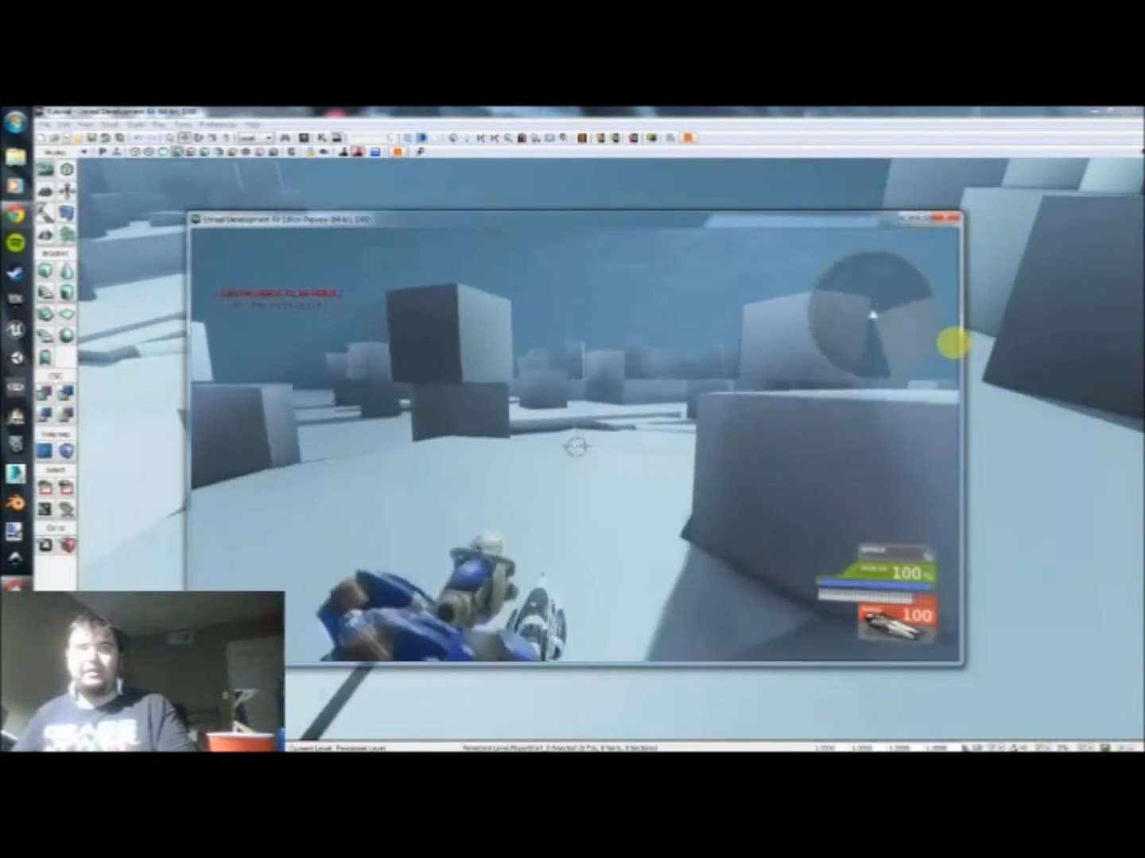
{"action": "key", "text": "w"}
{"action": "key", "text": "Escape"}
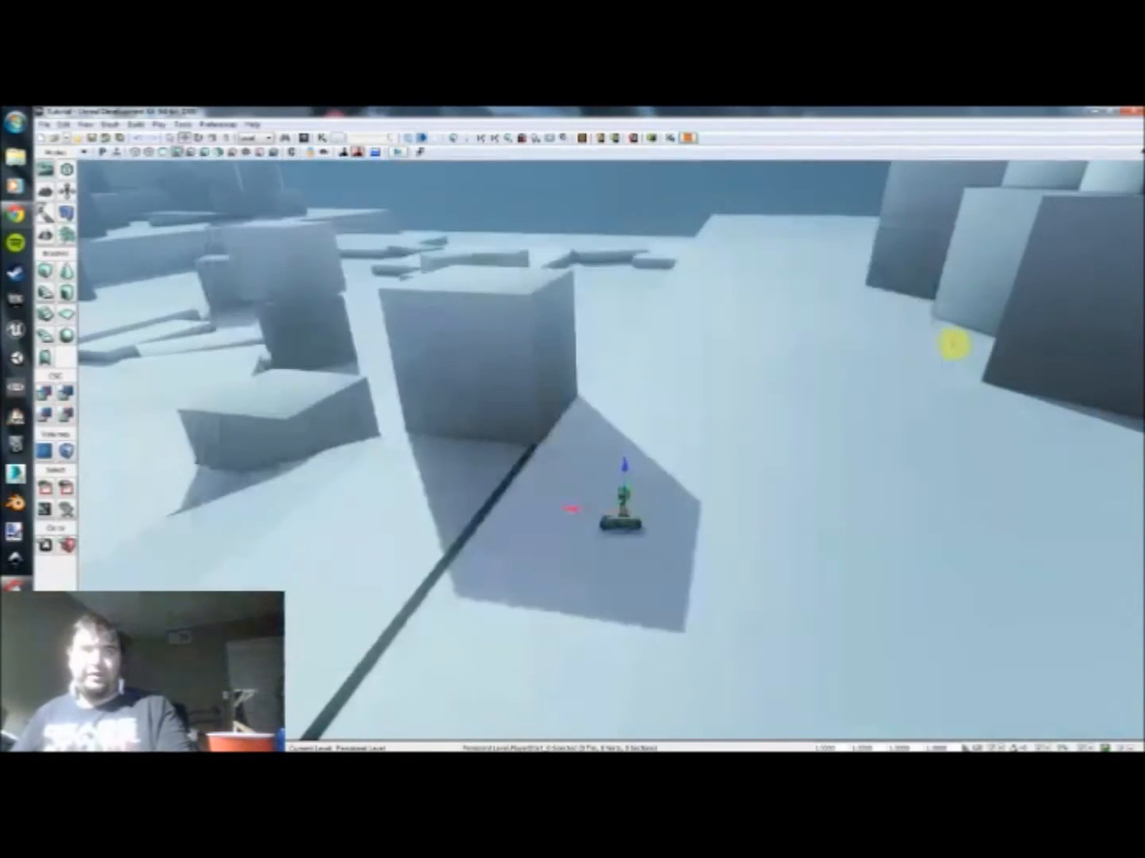
Step: Open the level's Kismet sequence and add a Level Loaded event, positioned in the left part of the graph
{"action": "left_click_drag", "start_coordinate": [831, 360], "coordinate": [836, 362]}
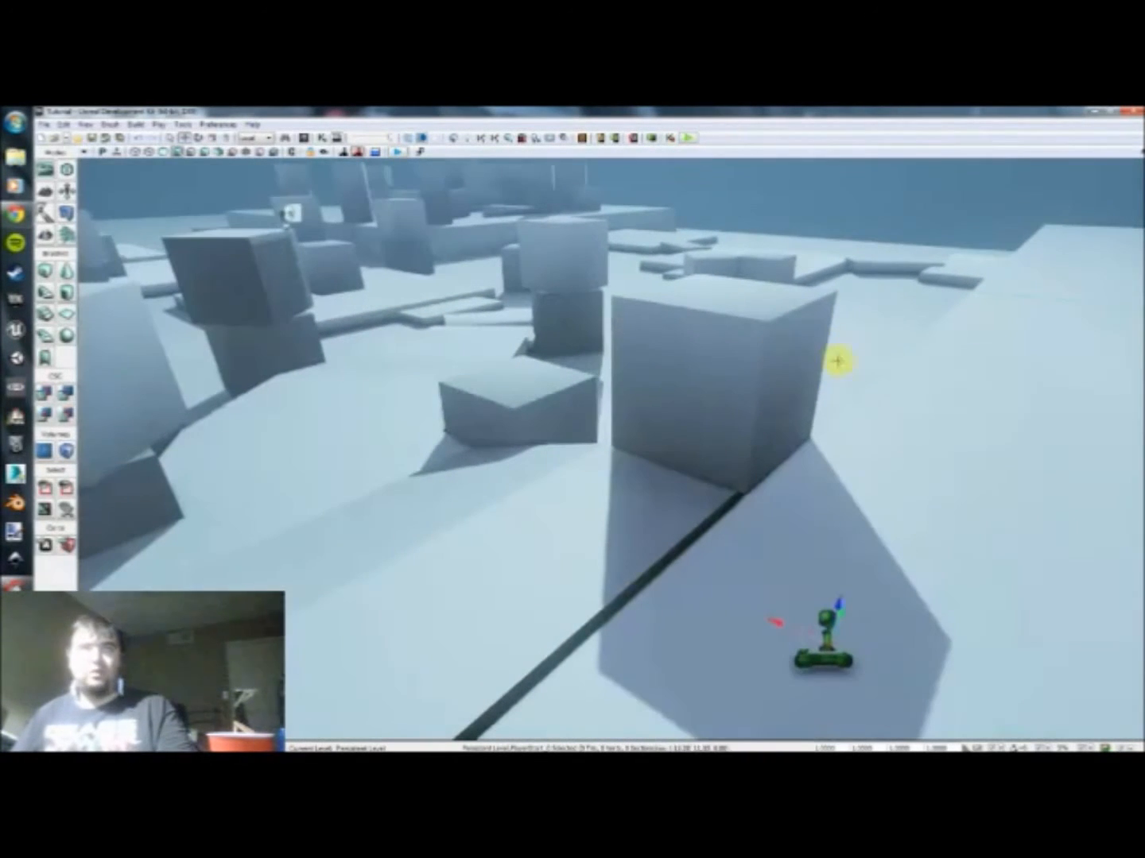
{"action": "left_click", "coordinate": [325, 139]}
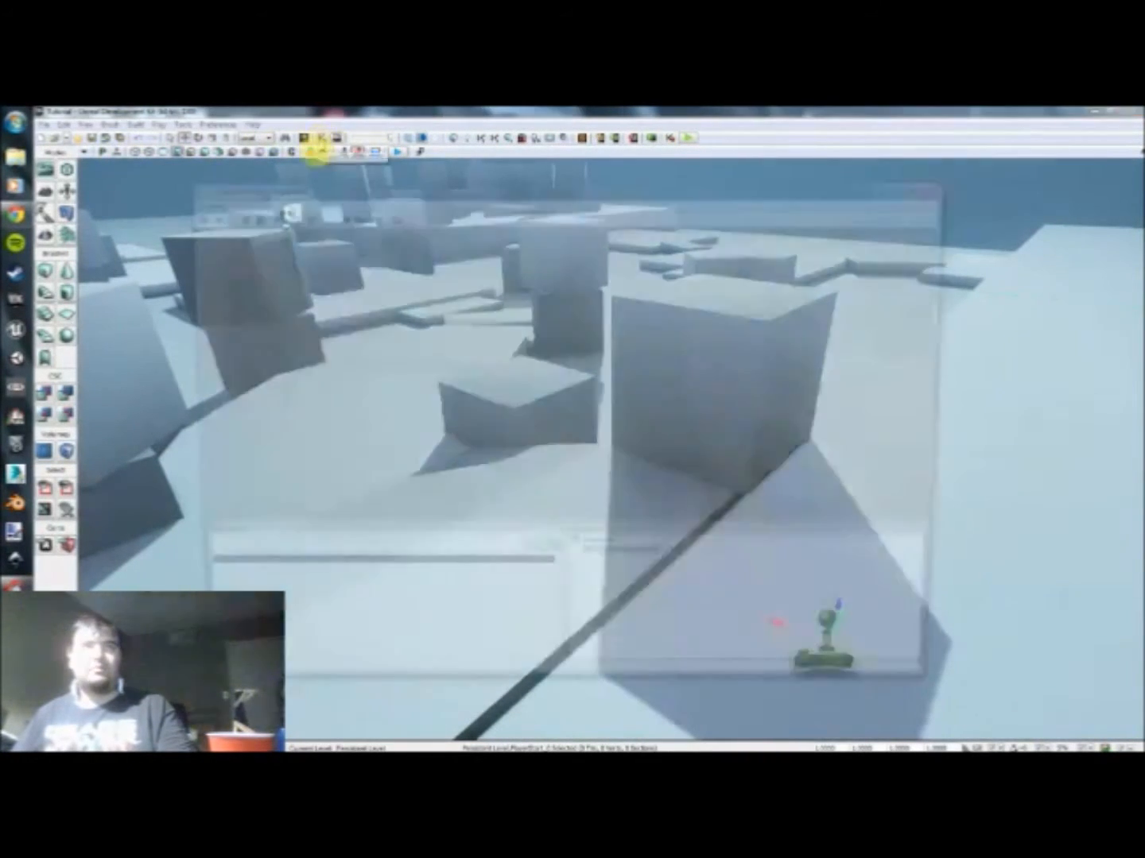
{"action": "right_click", "coordinate": [403, 251]}
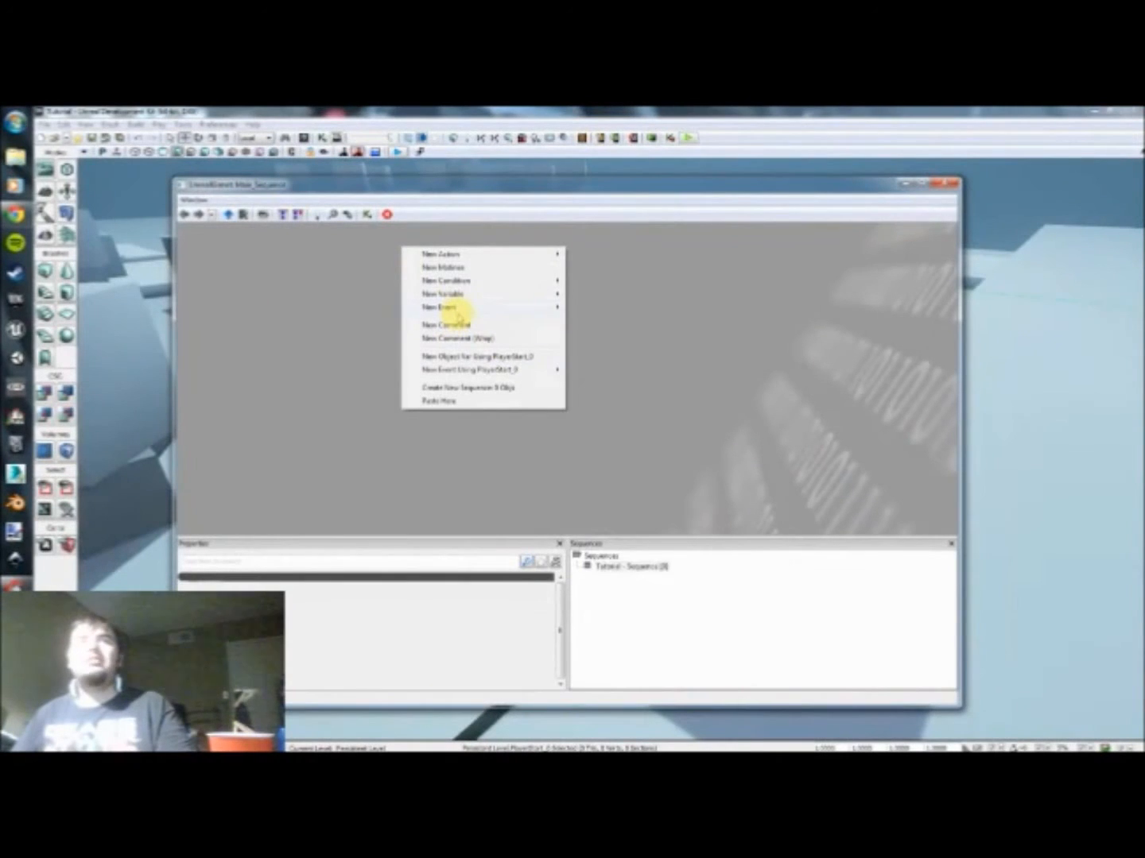
{"action": "mouse_move", "coordinate": [525, 311]}
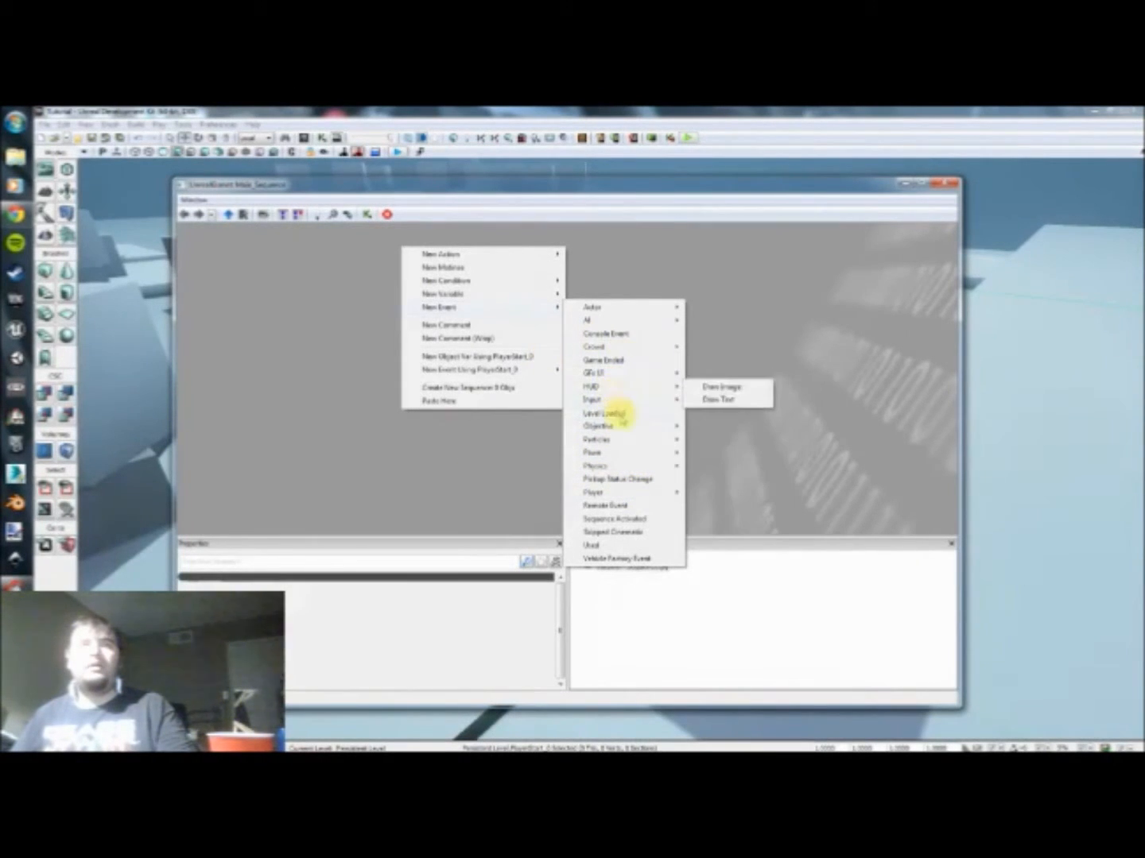
{"action": "left_click", "coordinate": [625, 412]}
{"action": "left_click_drag", "start_coordinate": [465, 320], "coordinate": [519, 400]}
{"action": "scroll", "coordinate": [403, 382], "scroll_direction": "up", "scroll_amount": 3}
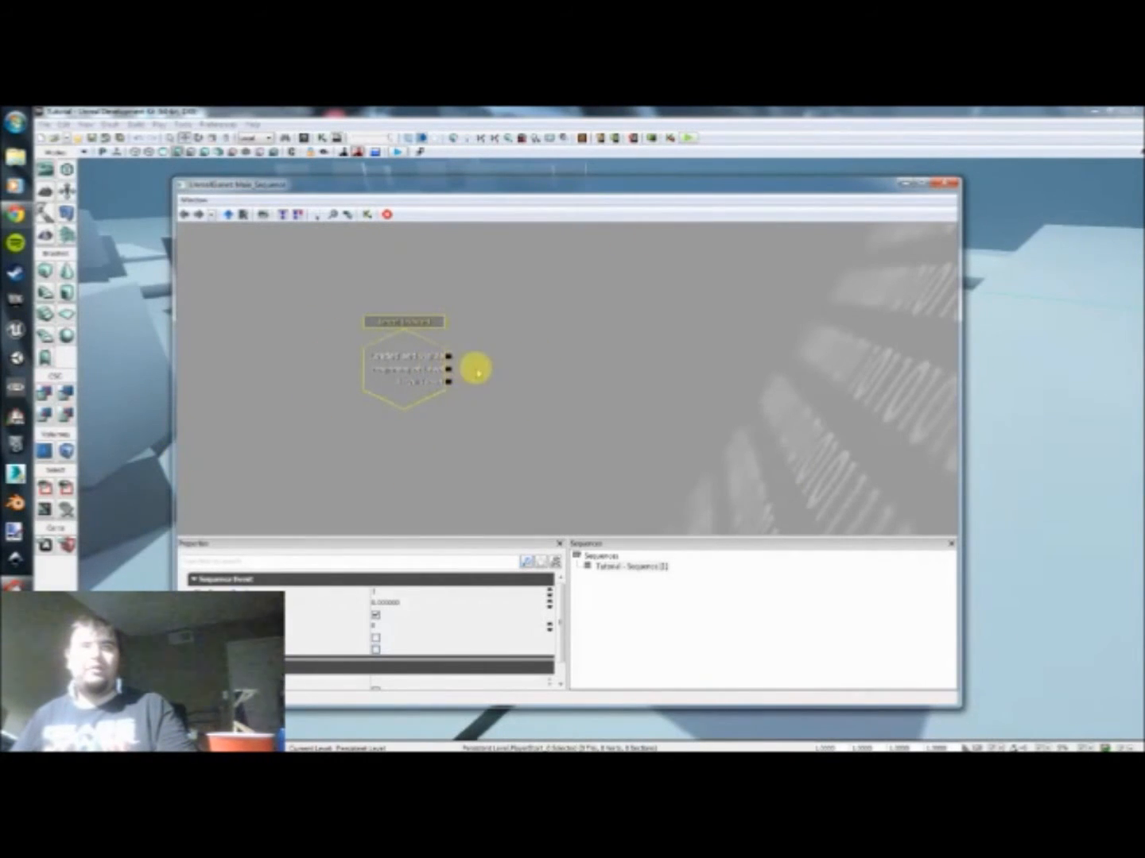
{"action": "left_click_drag", "start_coordinate": [476, 368], "coordinate": [461, 371]}
Step: Add a Console Command action beside the Level Loaded event and link the event's Beginning of Level output to its input
{"action": "right_click", "coordinate": [510, 355]}
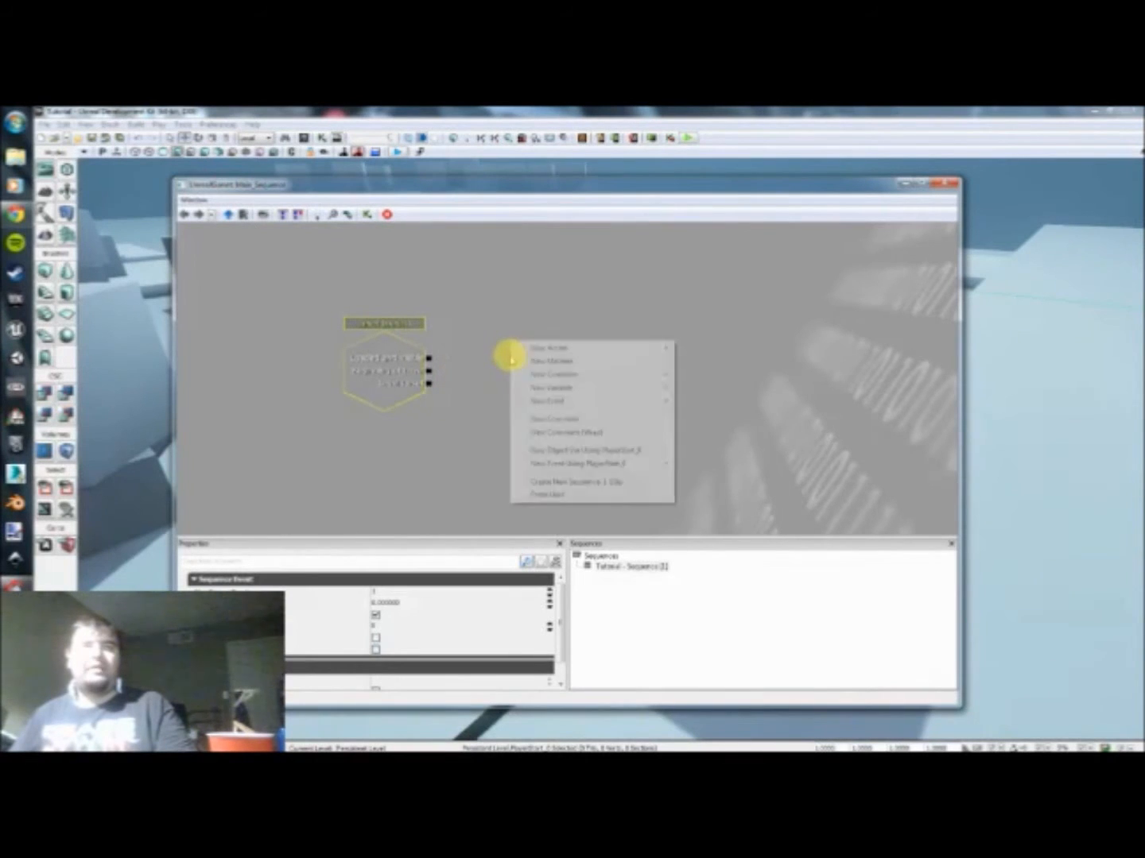
{"action": "mouse_move", "coordinate": [513, 354]}
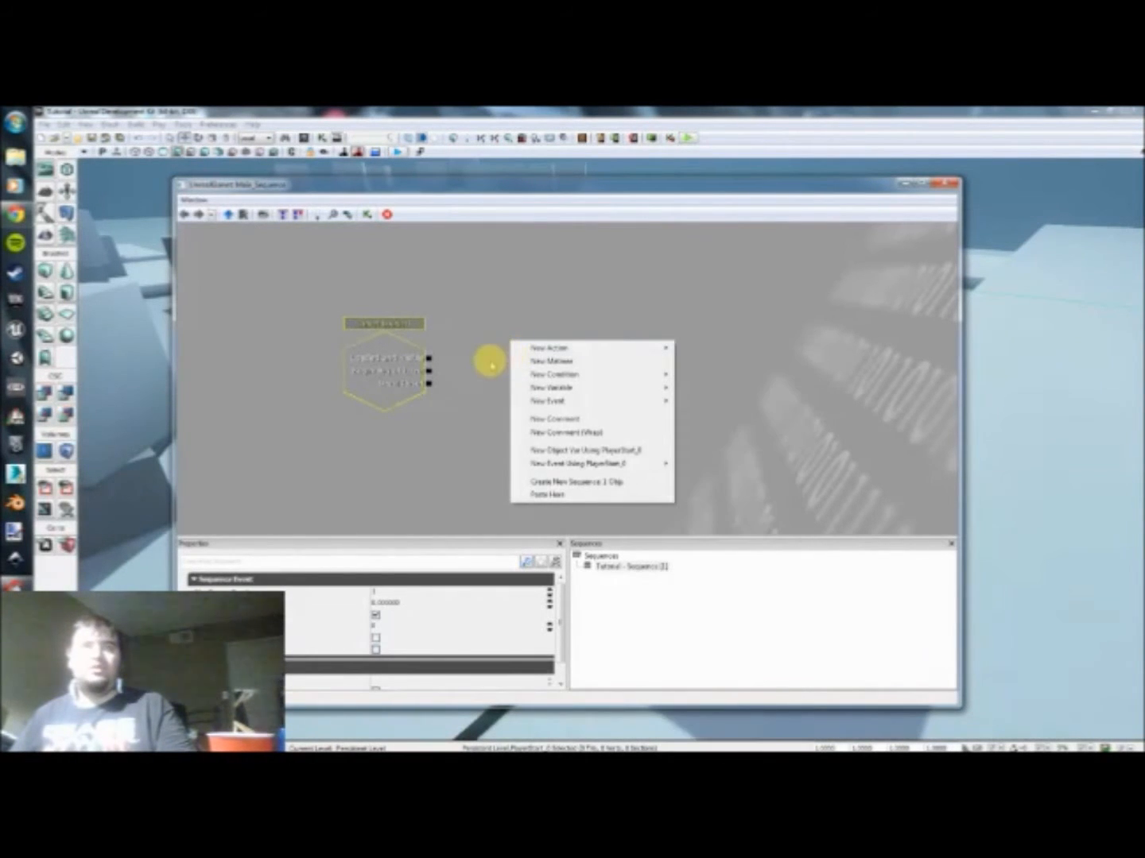
{"action": "right_click", "coordinate": [490, 359]}
{"action": "mouse_move", "coordinate": [526, 354]}
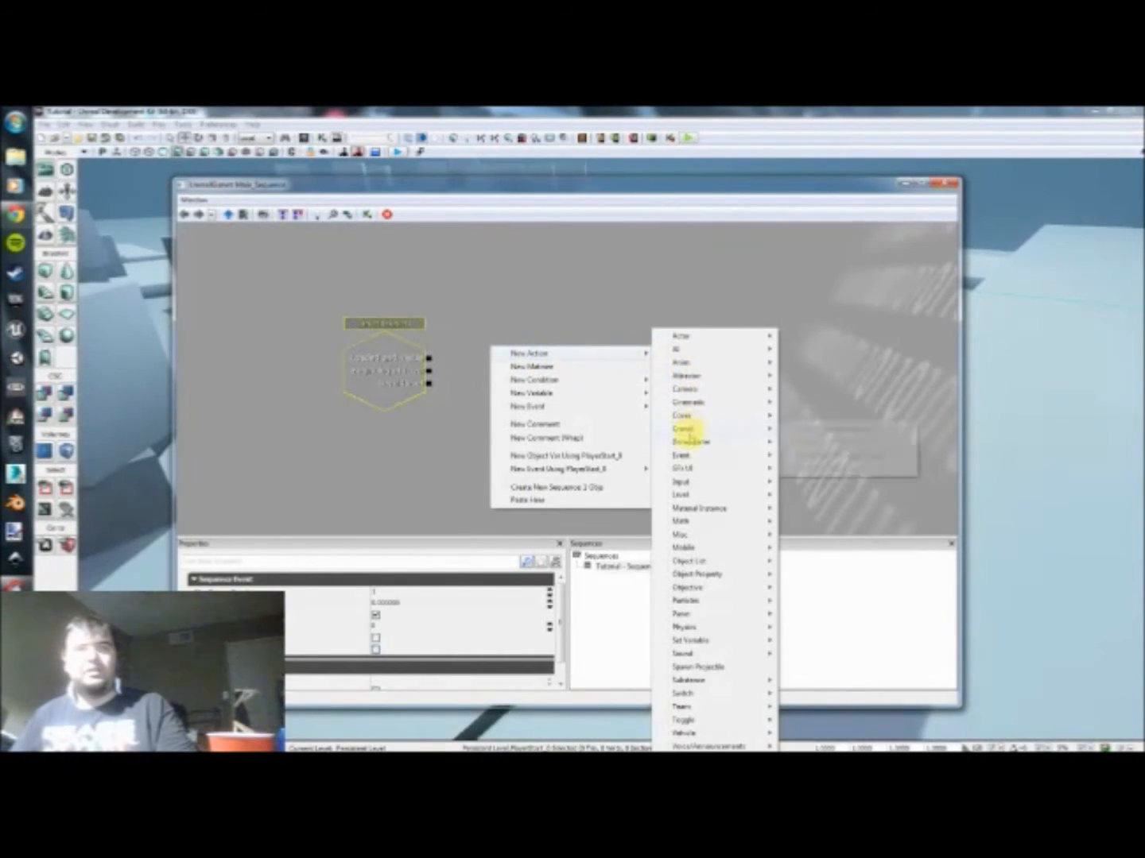
{"action": "mouse_move", "coordinate": [689, 540]}
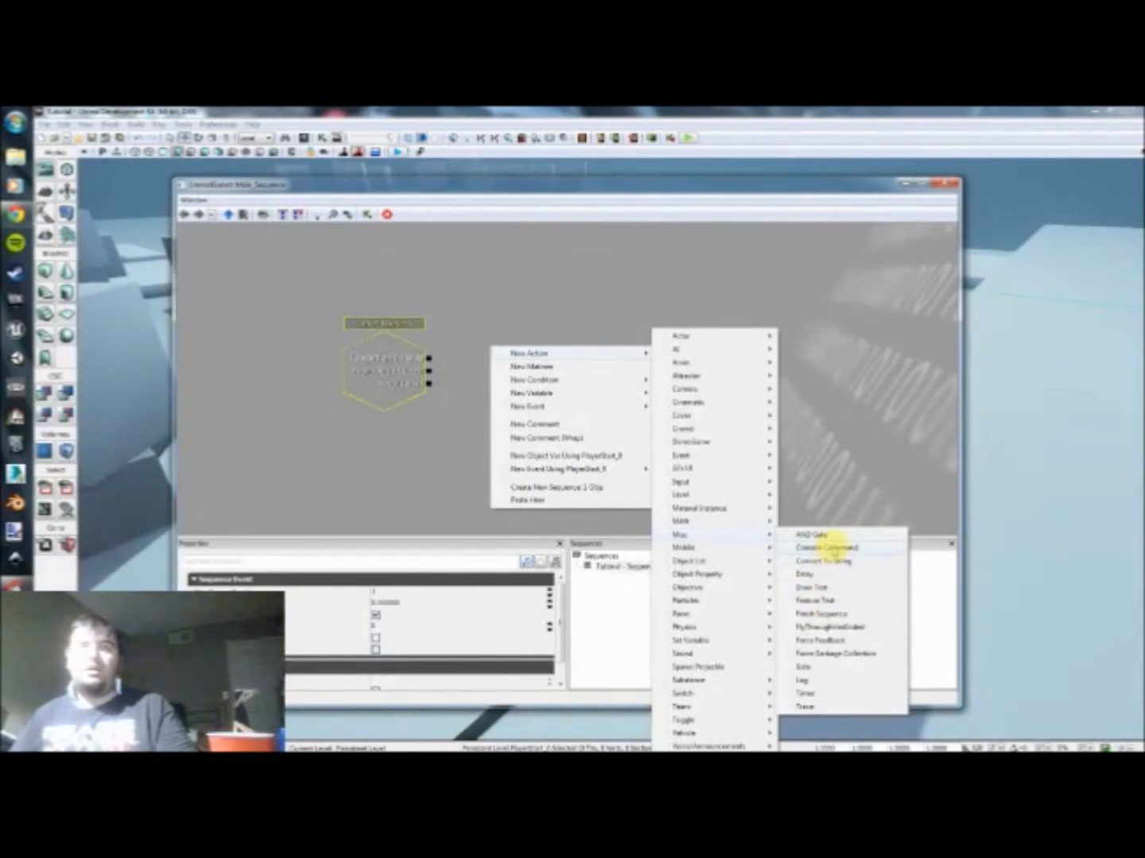
{"action": "left_click", "coordinate": [823, 548]}
{"action": "left_click_drag", "start_coordinate": [526, 390], "coordinate": [562, 370]}
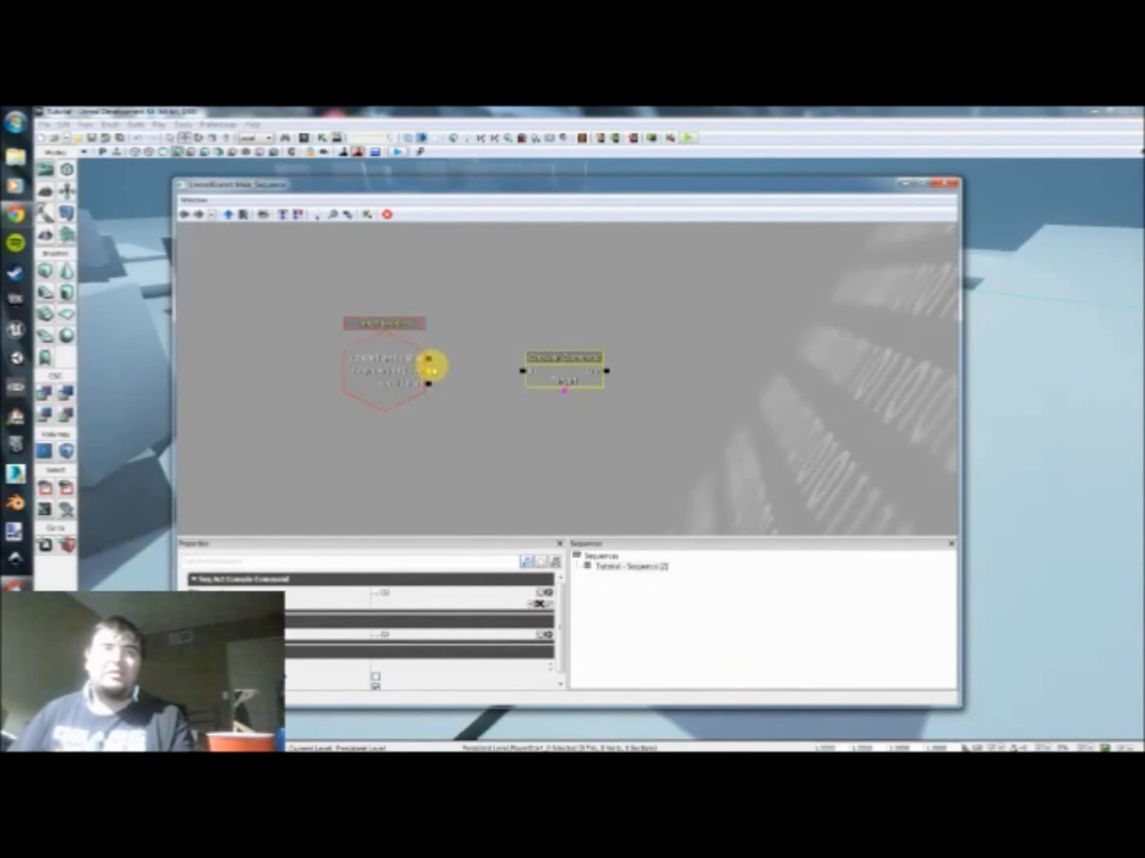
{"action": "left_click_drag", "start_coordinate": [434, 368], "coordinate": [527, 376]}
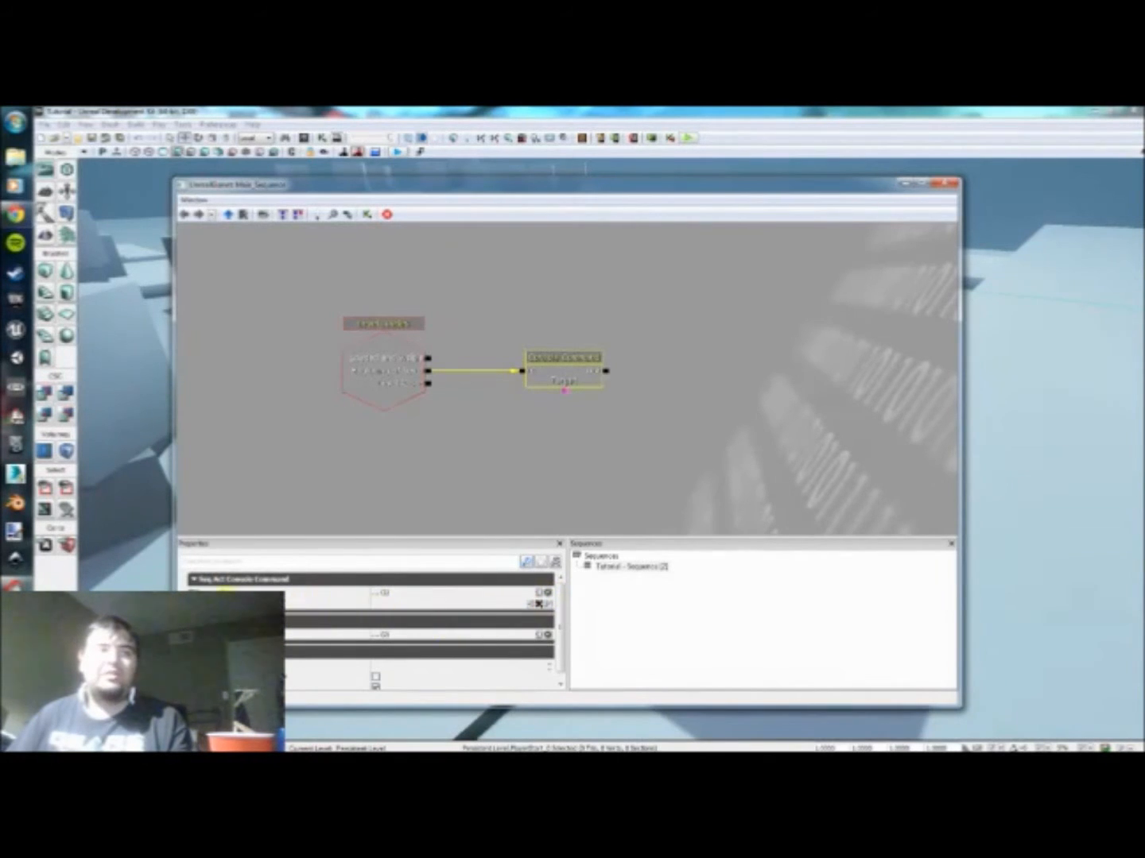
Step: Set the Console Command action's first command to behindview
{"action": "left_click", "coordinate": [383, 604]}
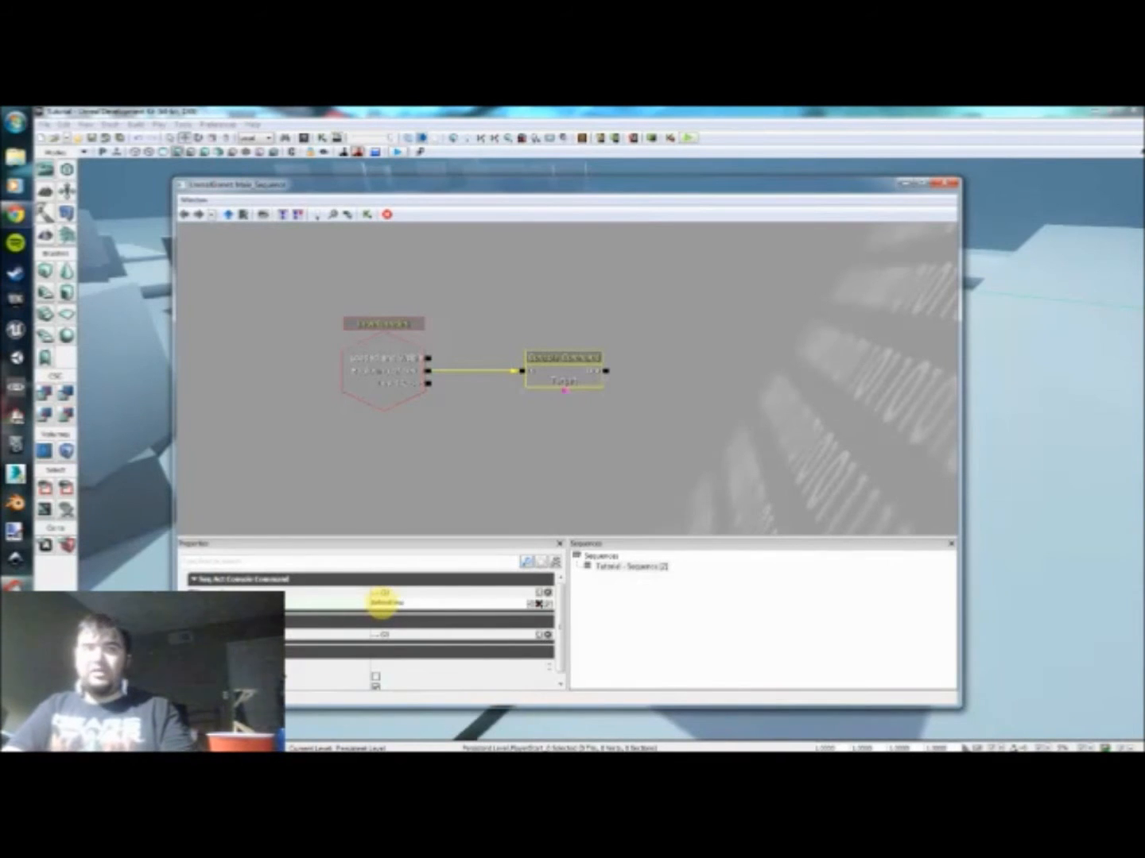
{"action": "double_click", "coordinate": [386, 602]}
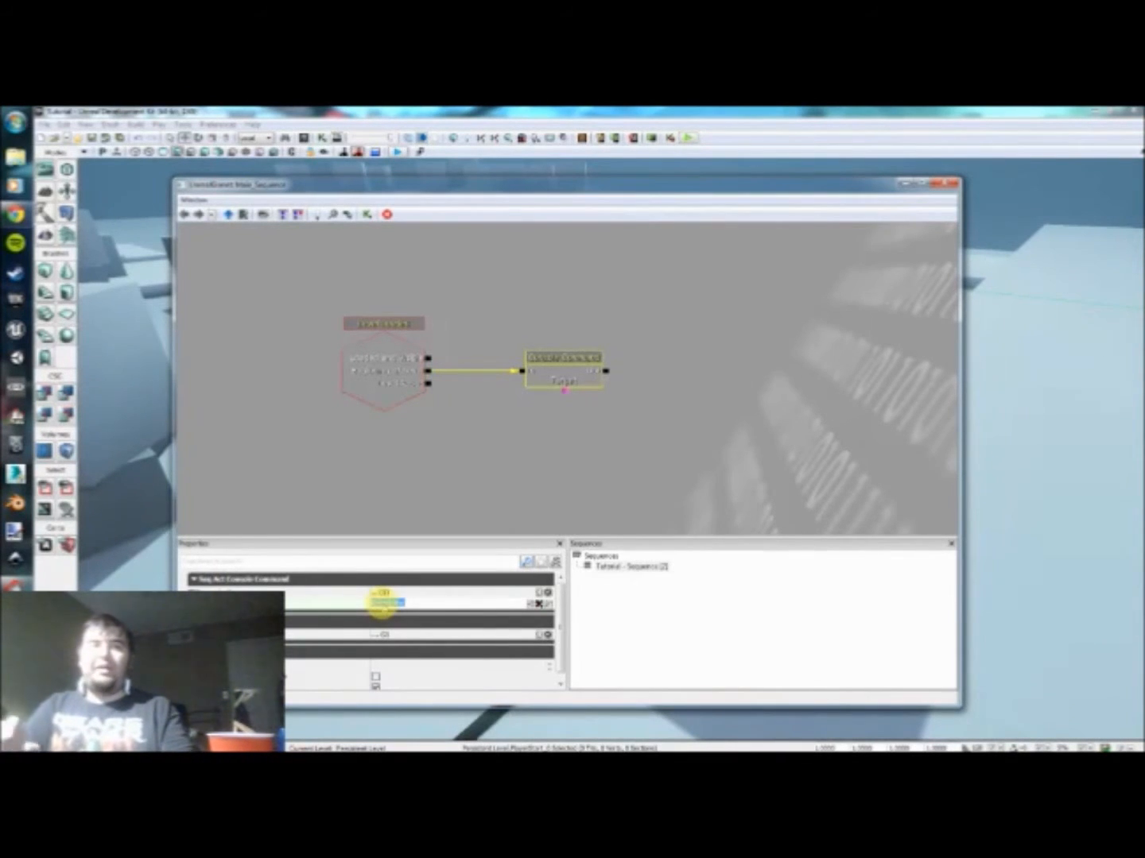
{"action": "left_click", "coordinate": [565, 468]}
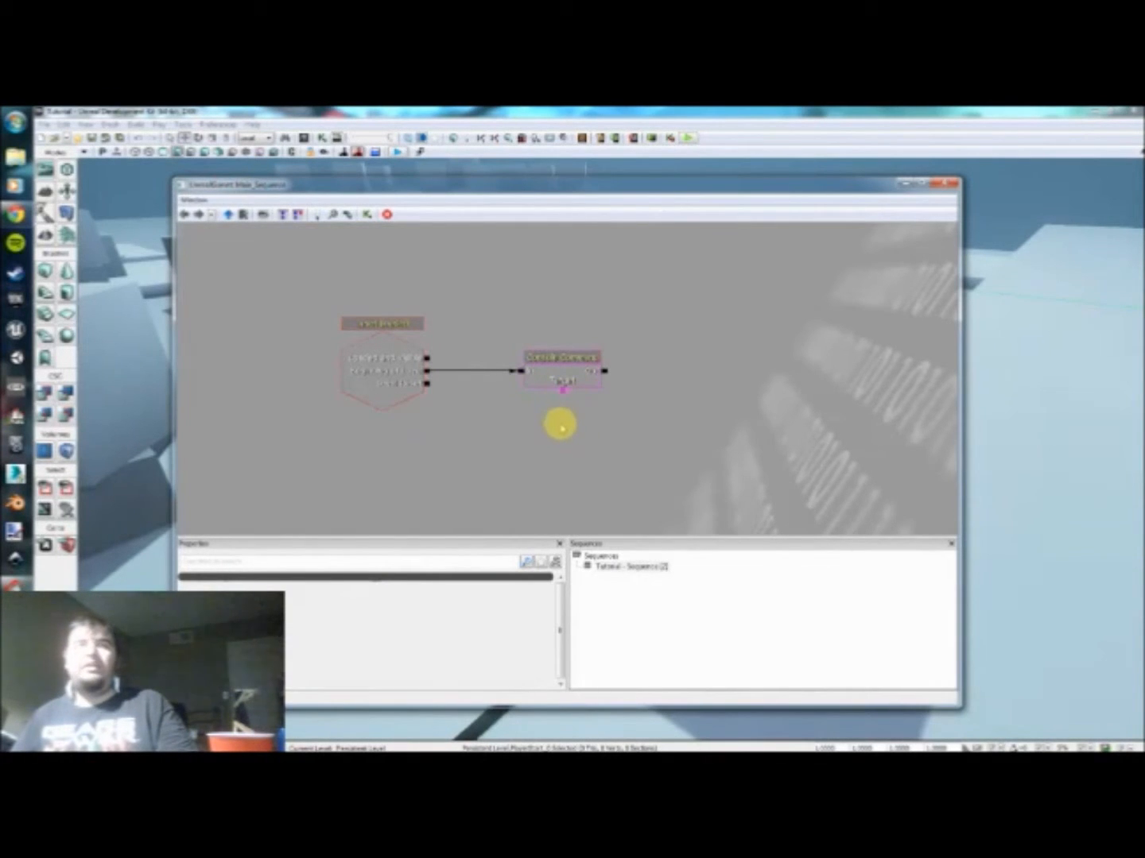
Step: Add a Player variable below the Console Command action, with the All Players option turned off
{"action": "right_click", "coordinate": [528, 417]}
{"action": "mouse_move", "coordinate": [616, 450]}
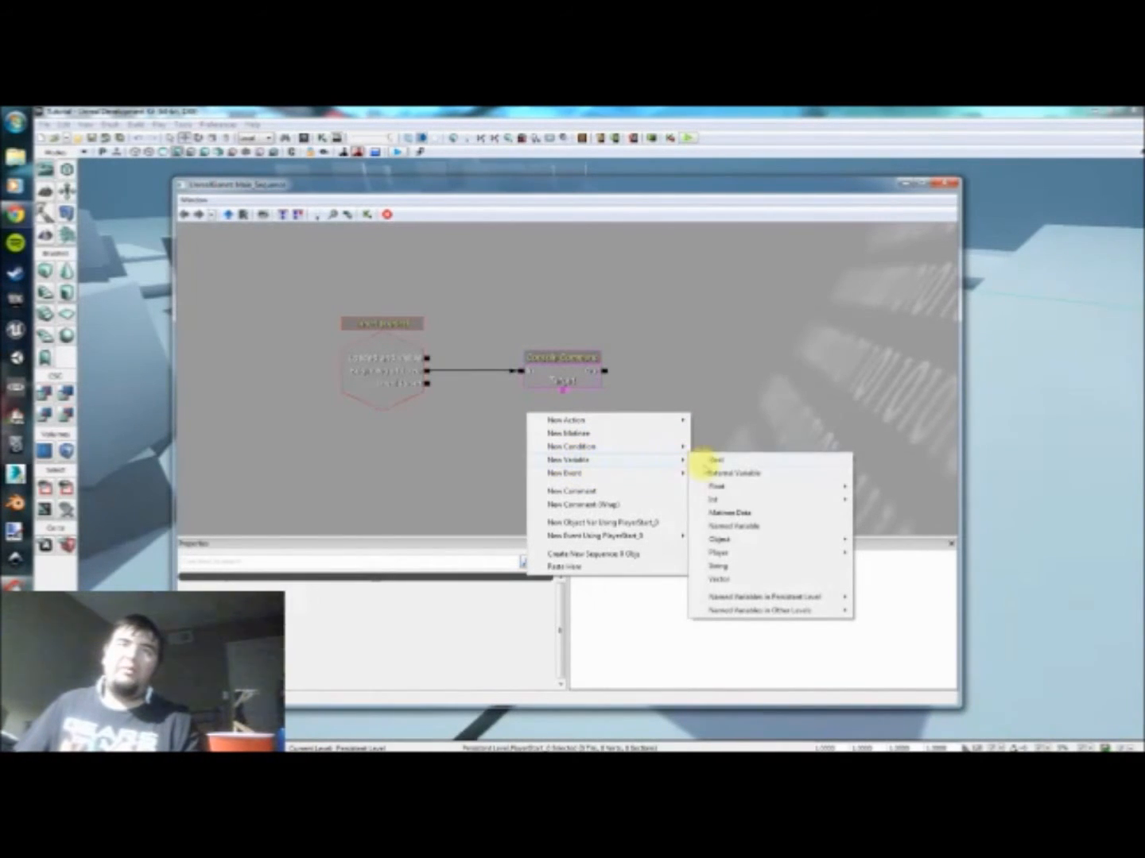
{"action": "mouse_move", "coordinate": [755, 555]}
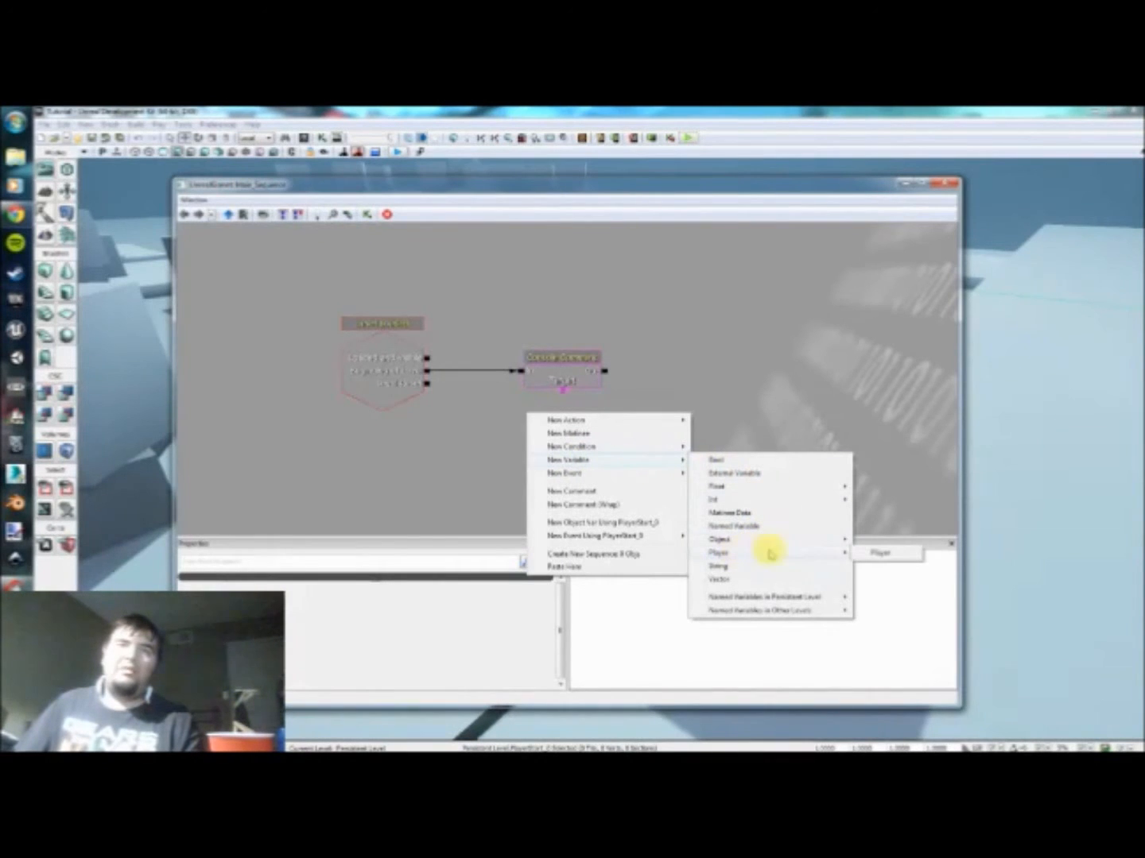
{"action": "left_click", "coordinate": [883, 554]}
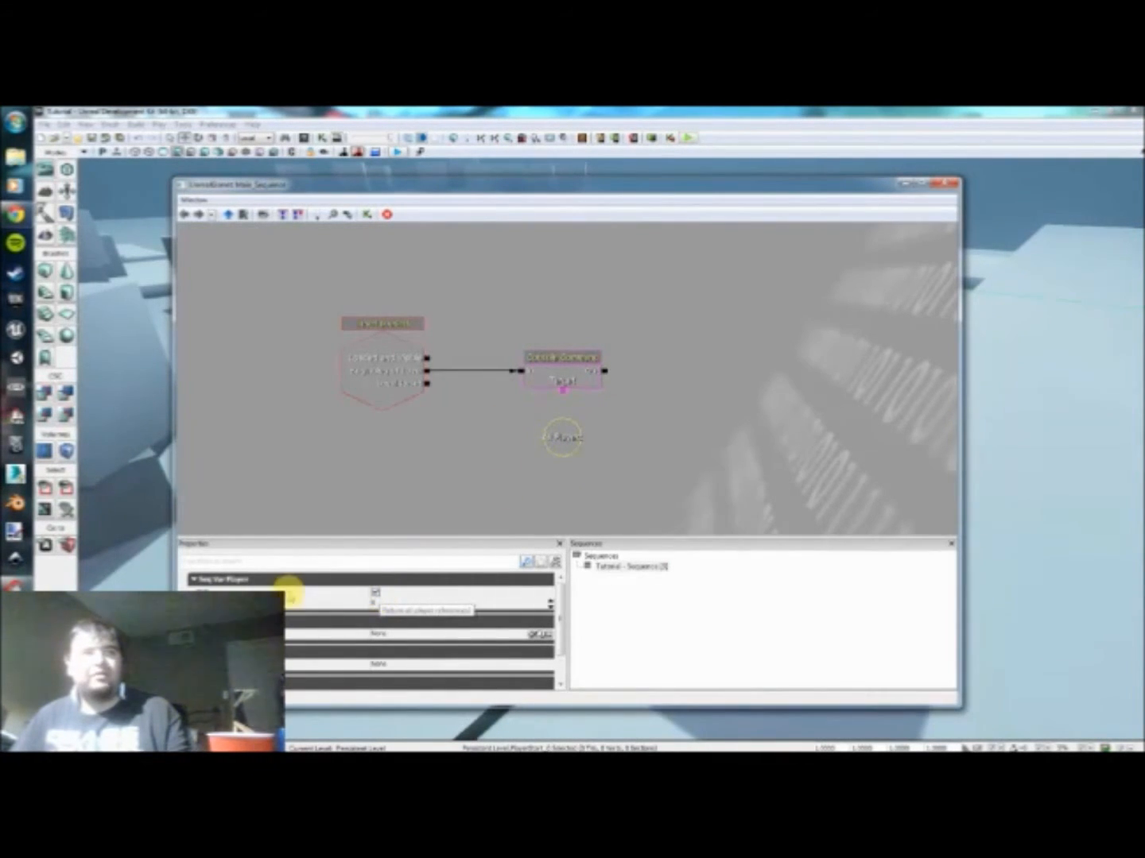
{"action": "left_click", "coordinate": [613, 450]}
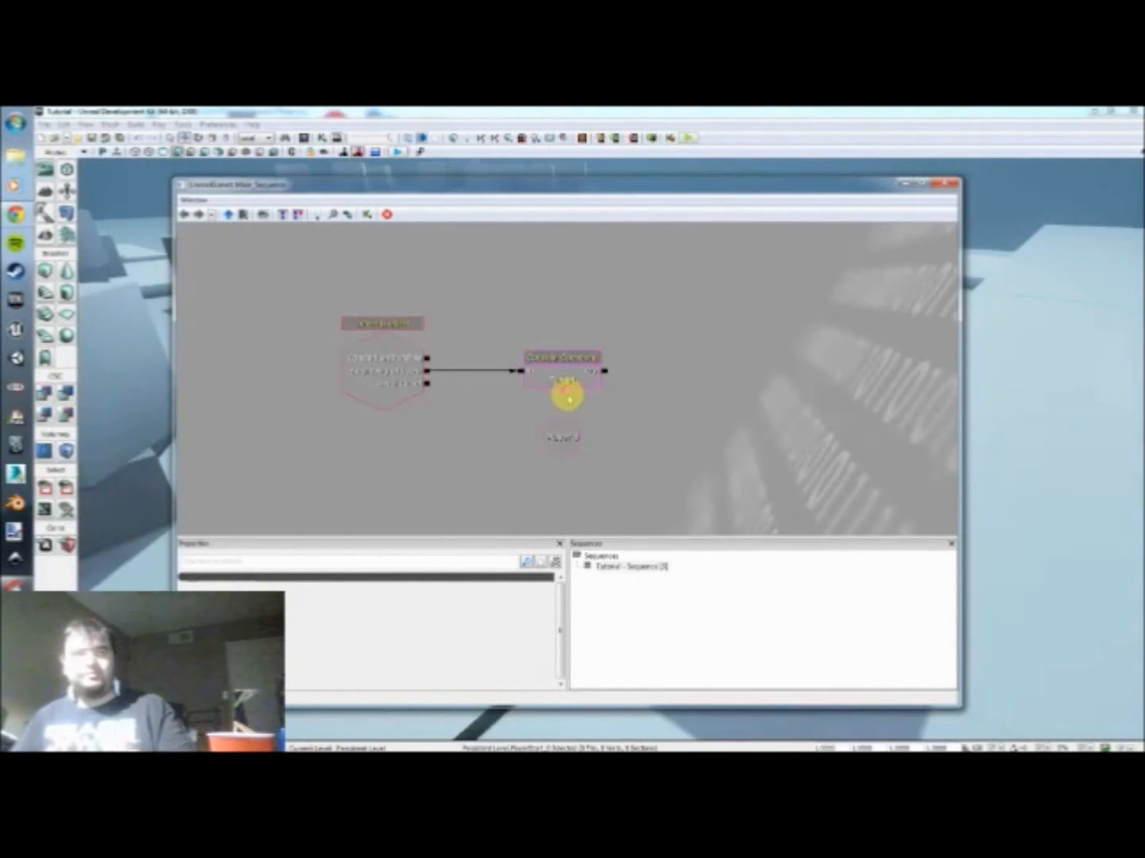
Step: Link the Console Command's Target to the Player variable and reposition the variable slightly beneath the action
{"action": "left_click_drag", "start_coordinate": [561, 396], "coordinate": [572, 425]}
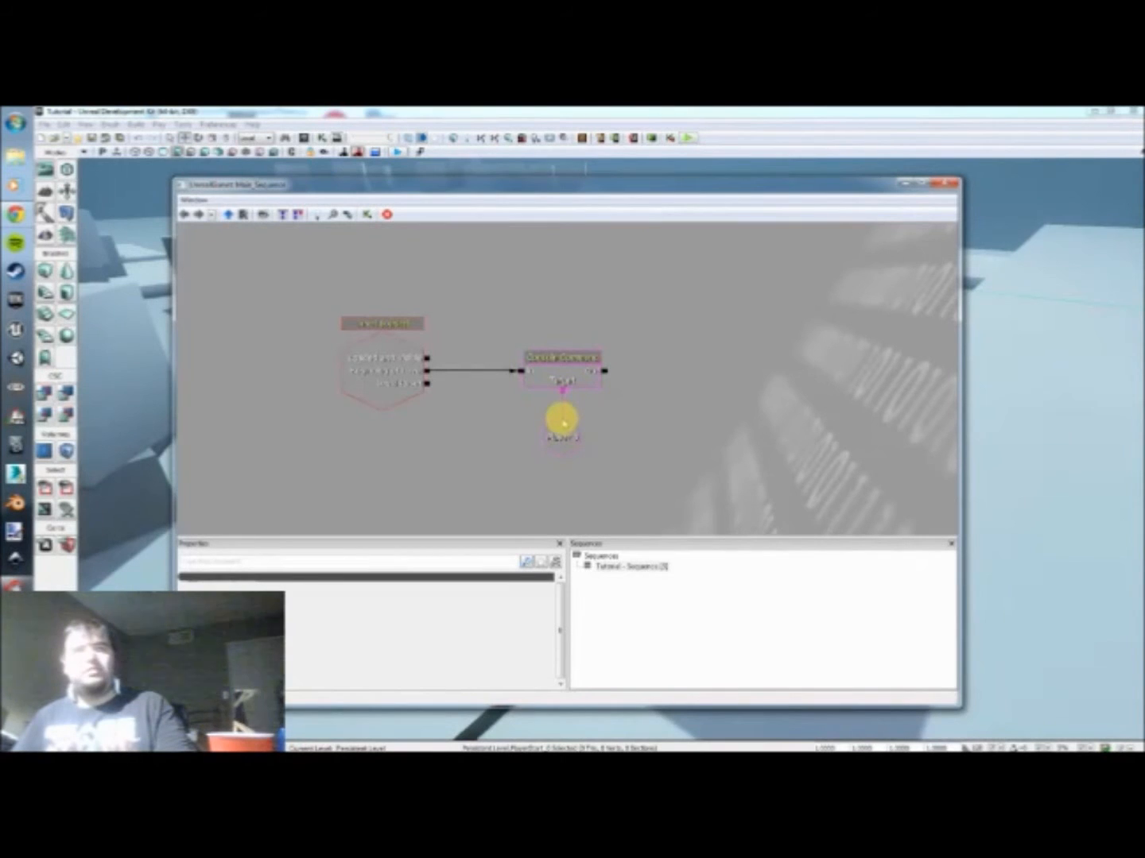
{"action": "left_click", "coordinate": [559, 455]}
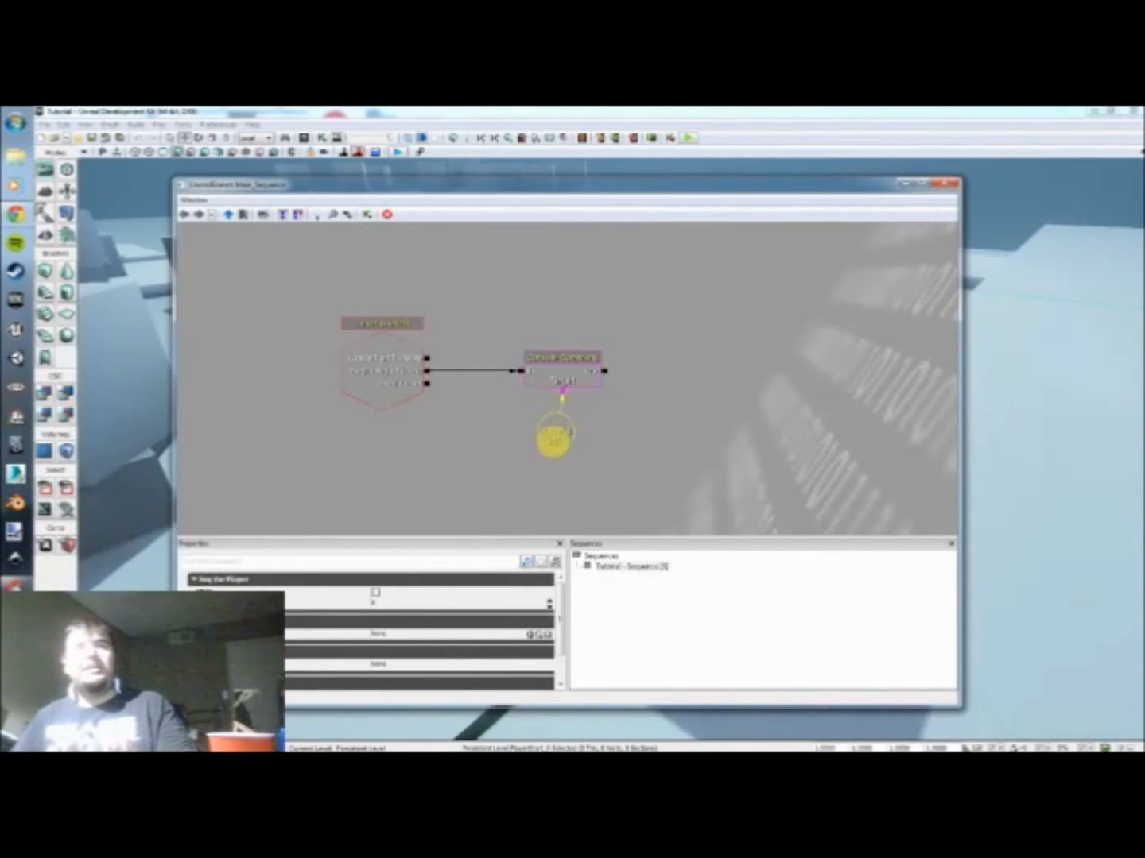
{"action": "left_click", "coordinate": [596, 414]}
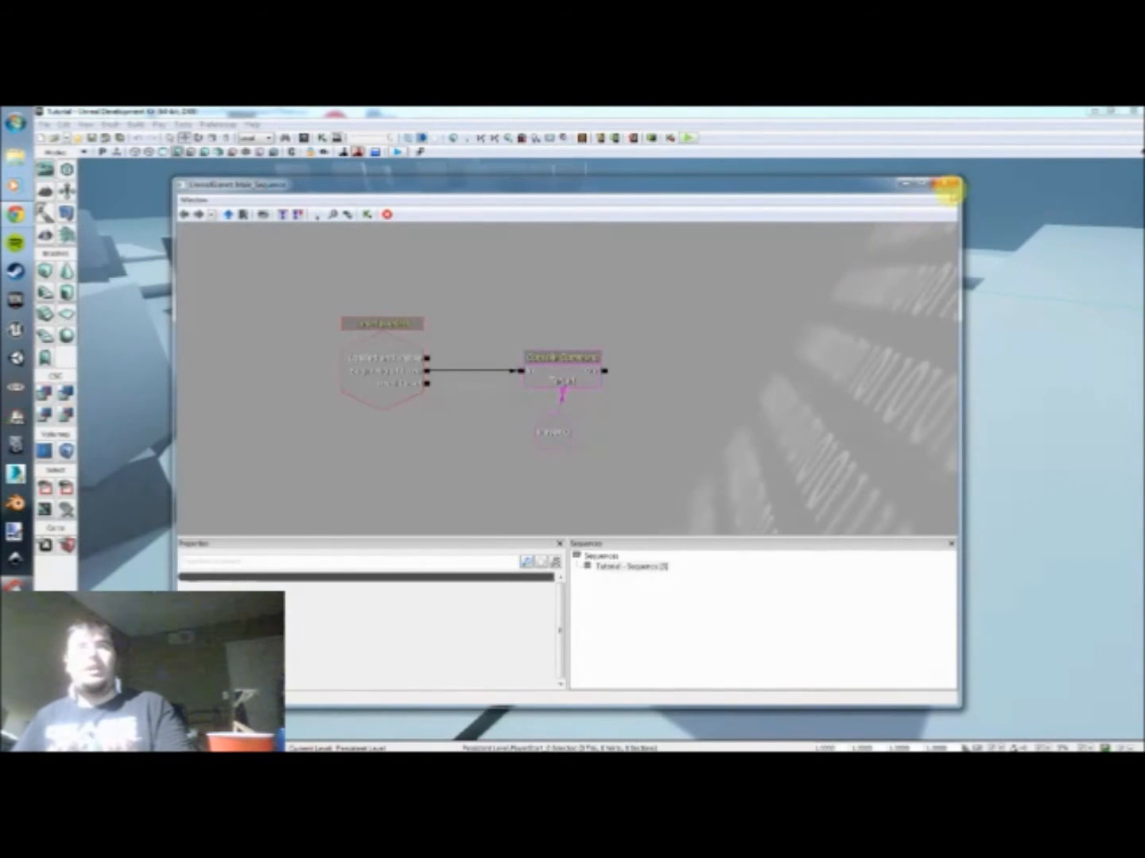
Step: Close the Kismet sequence, play the level in an editor preview, run around among the blocks and end the play session
{"action": "left_click", "coordinate": [947, 185]}
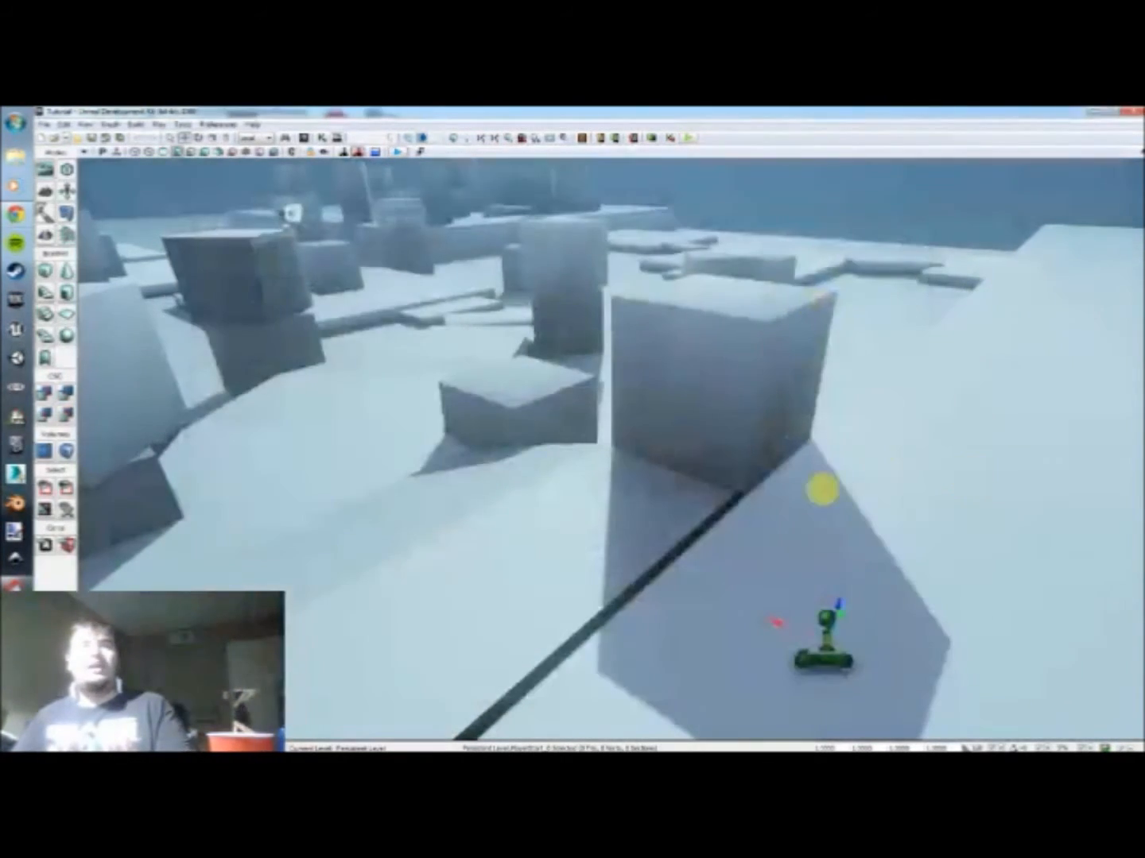
{"action": "left_click", "coordinate": [689, 139]}
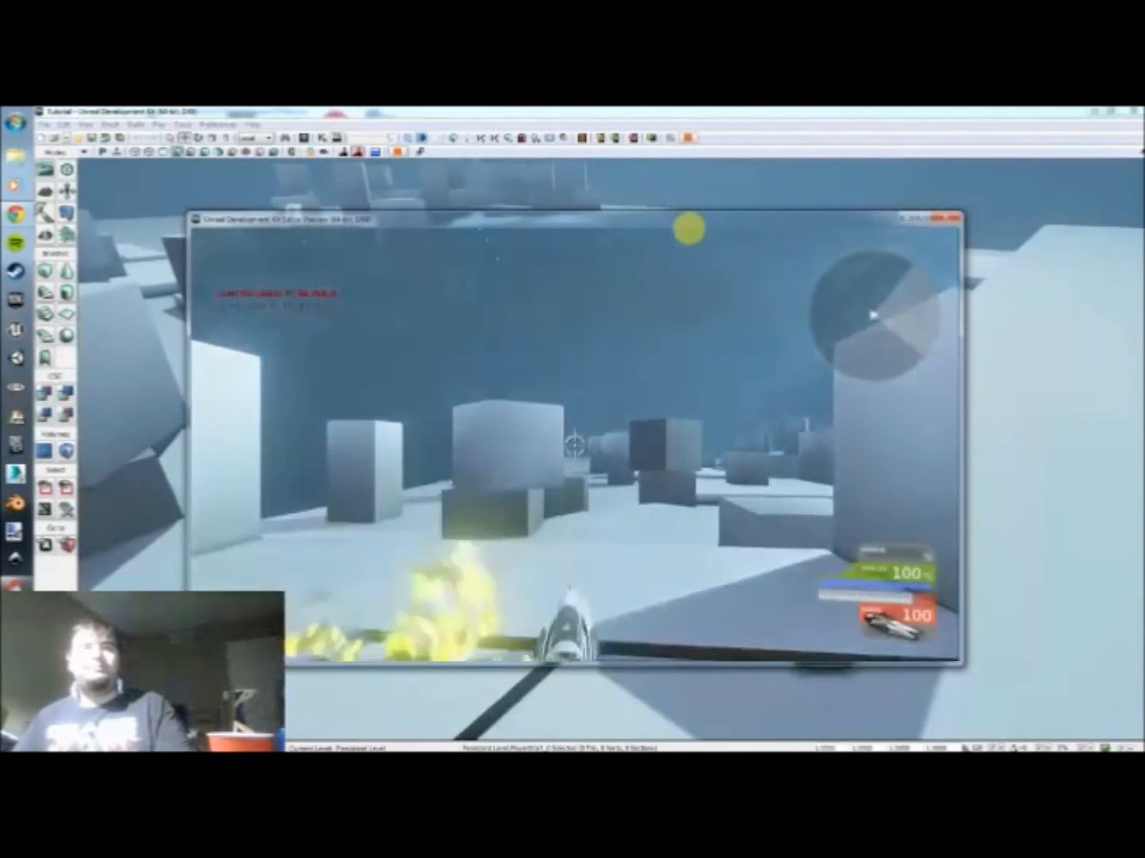
{"action": "key", "text": "w"}
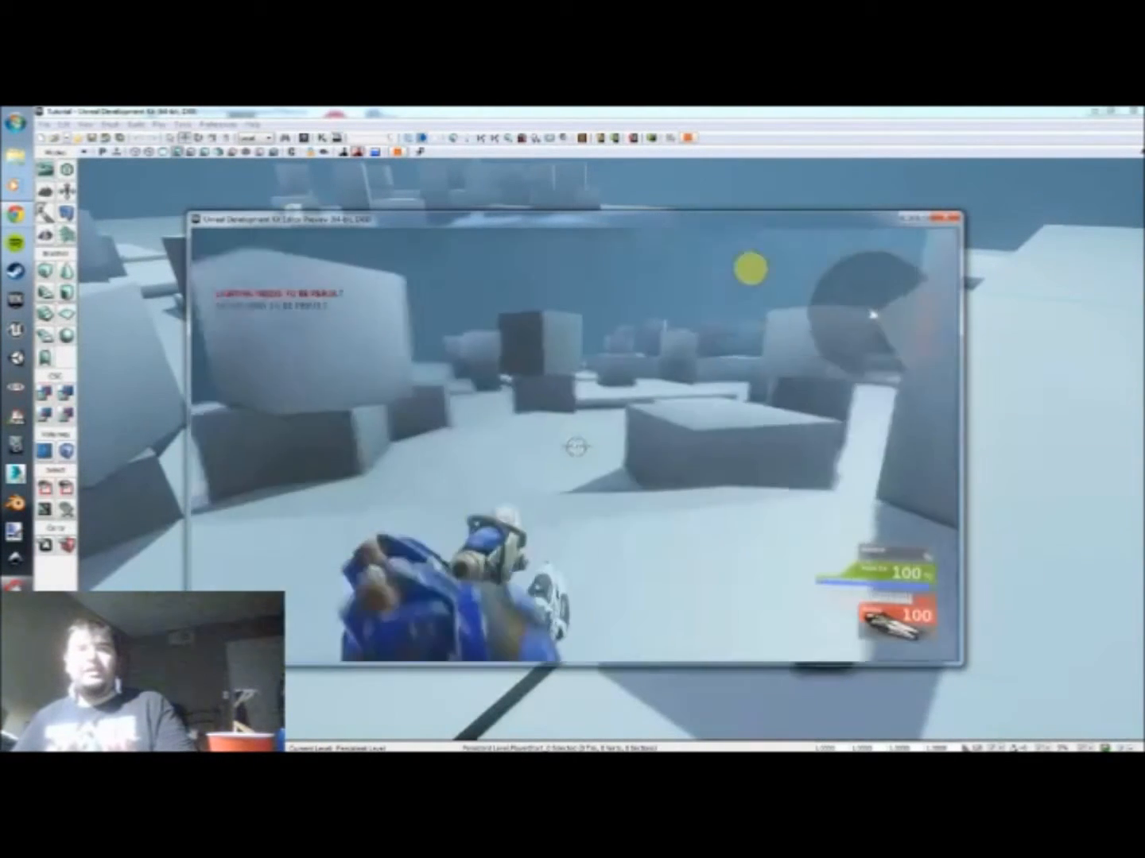
{"action": "key", "text": "w"}
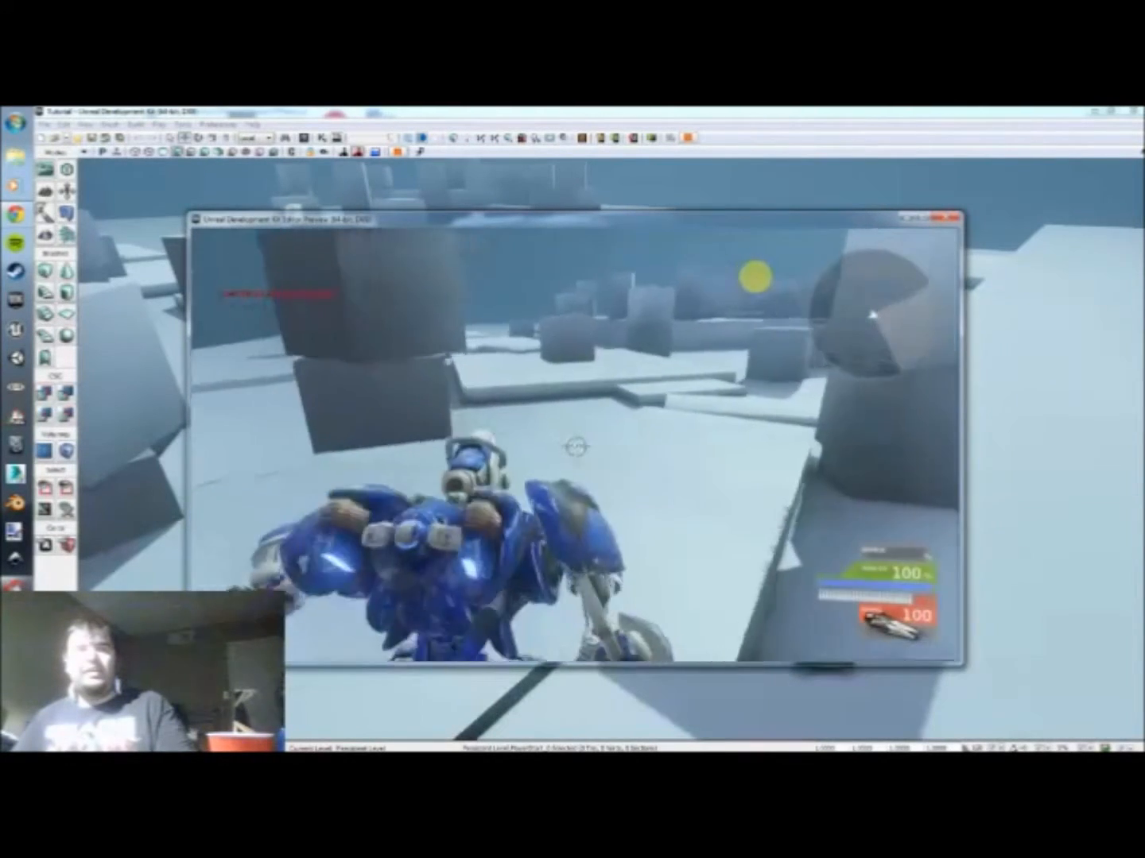
{"action": "key", "text": "w"}
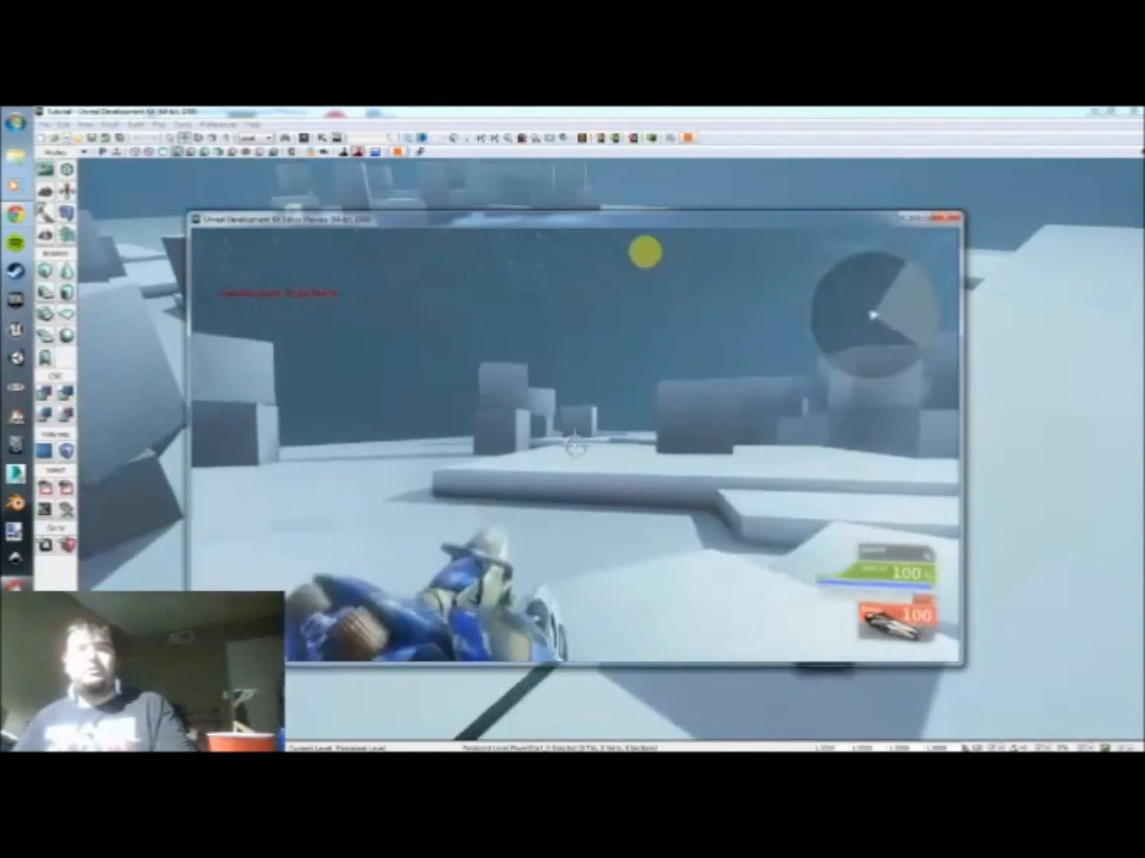
{"action": "key", "text": "w"}
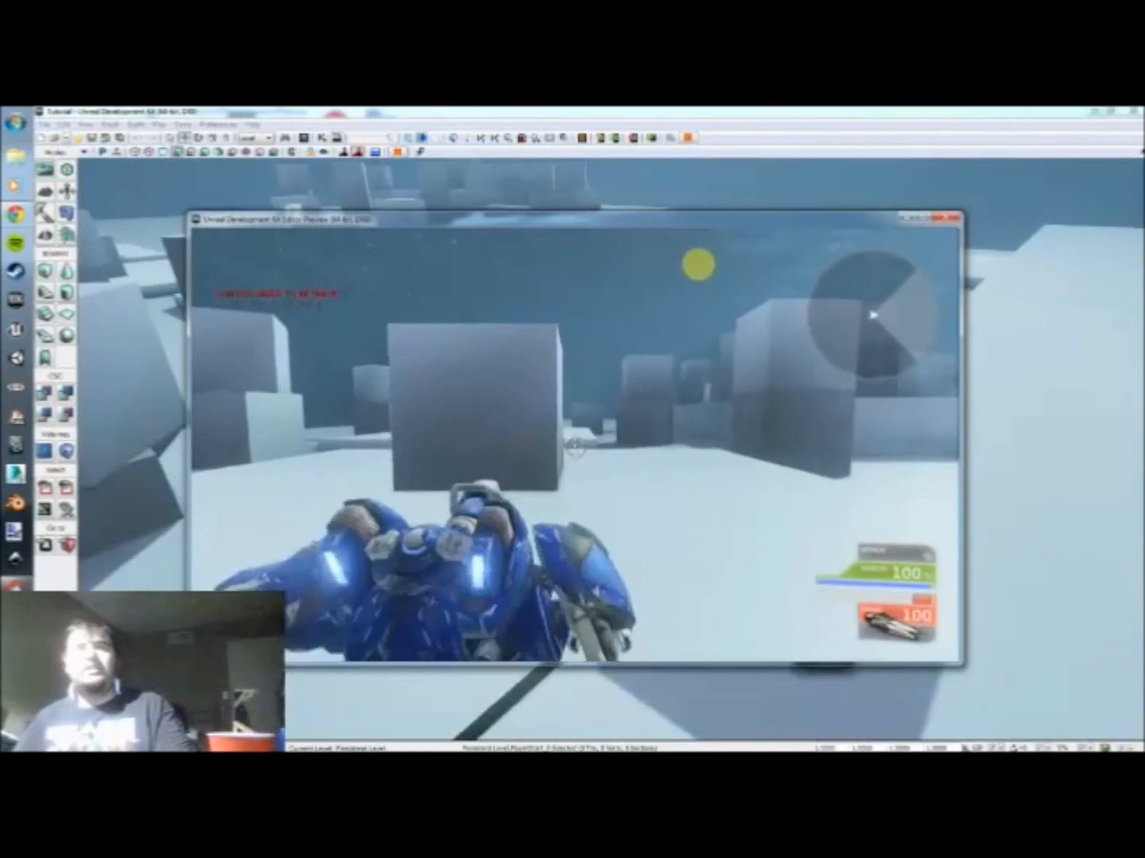
{"action": "key", "text": "w"}
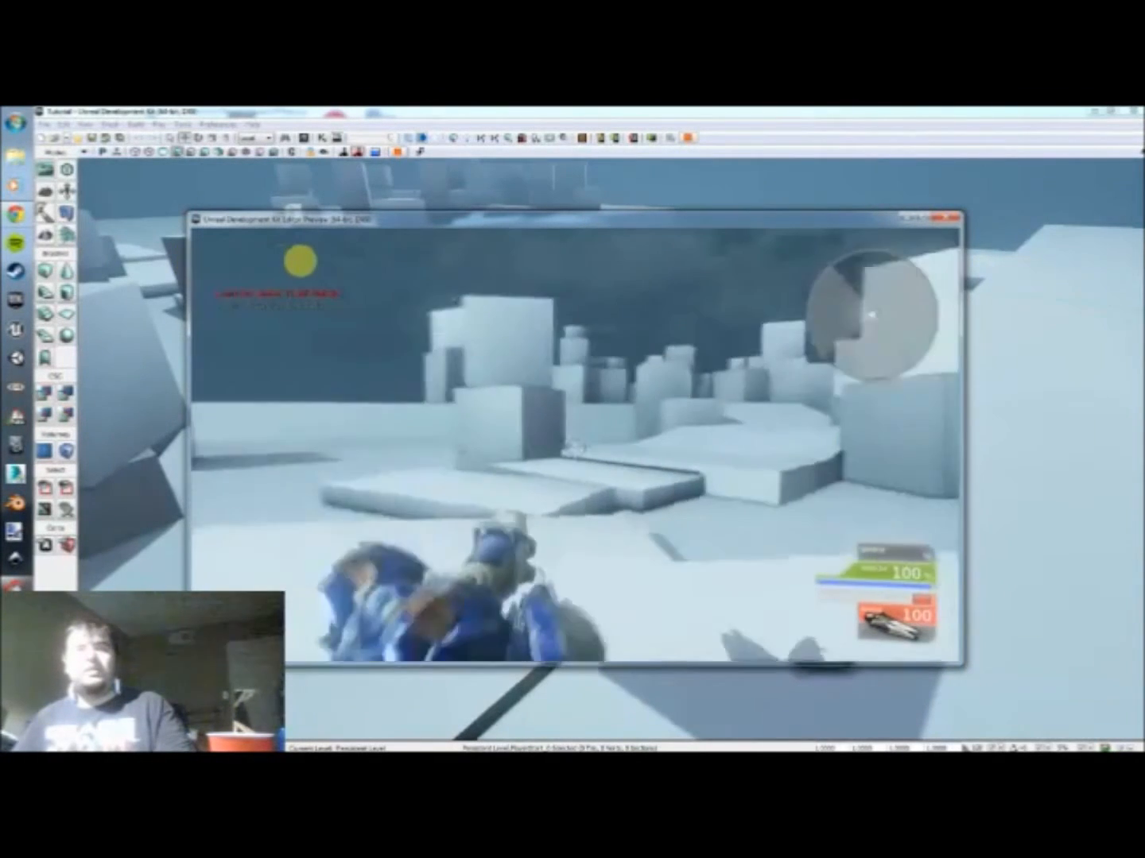
{"action": "key", "text": "w"}
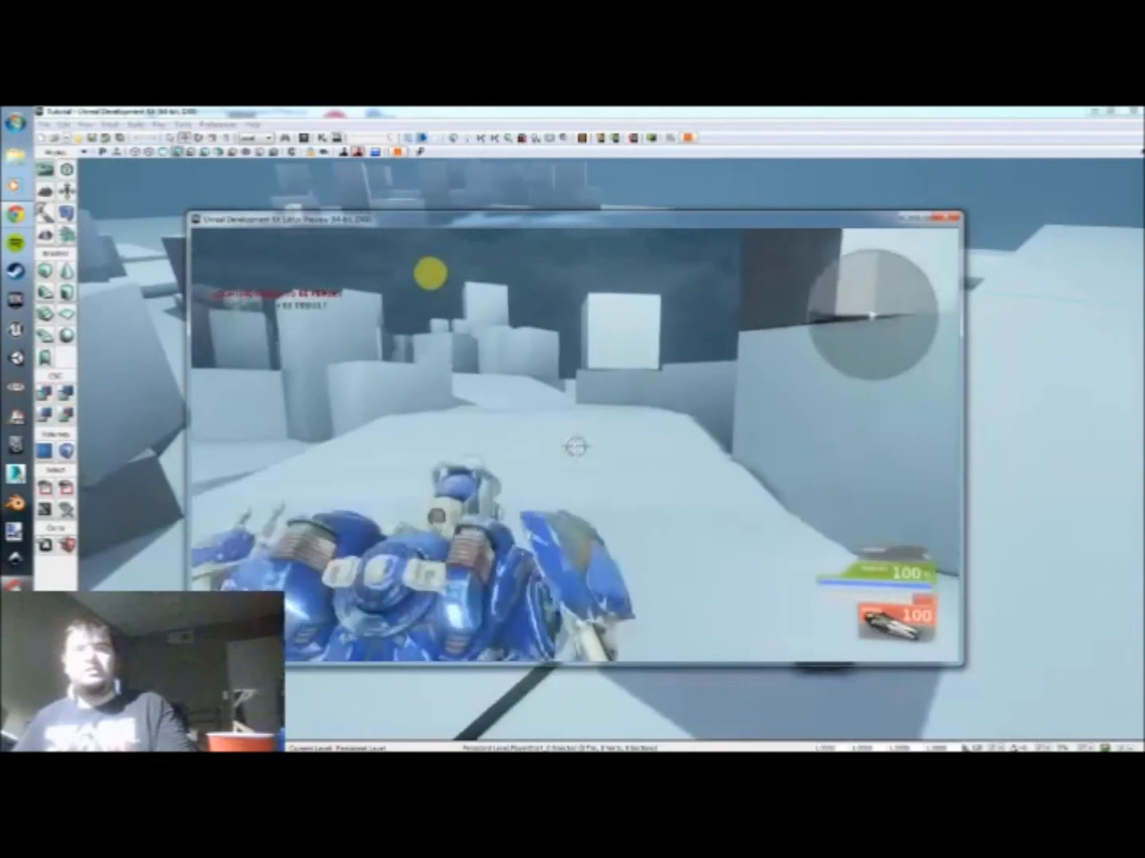
{"action": "key", "text": "w"}
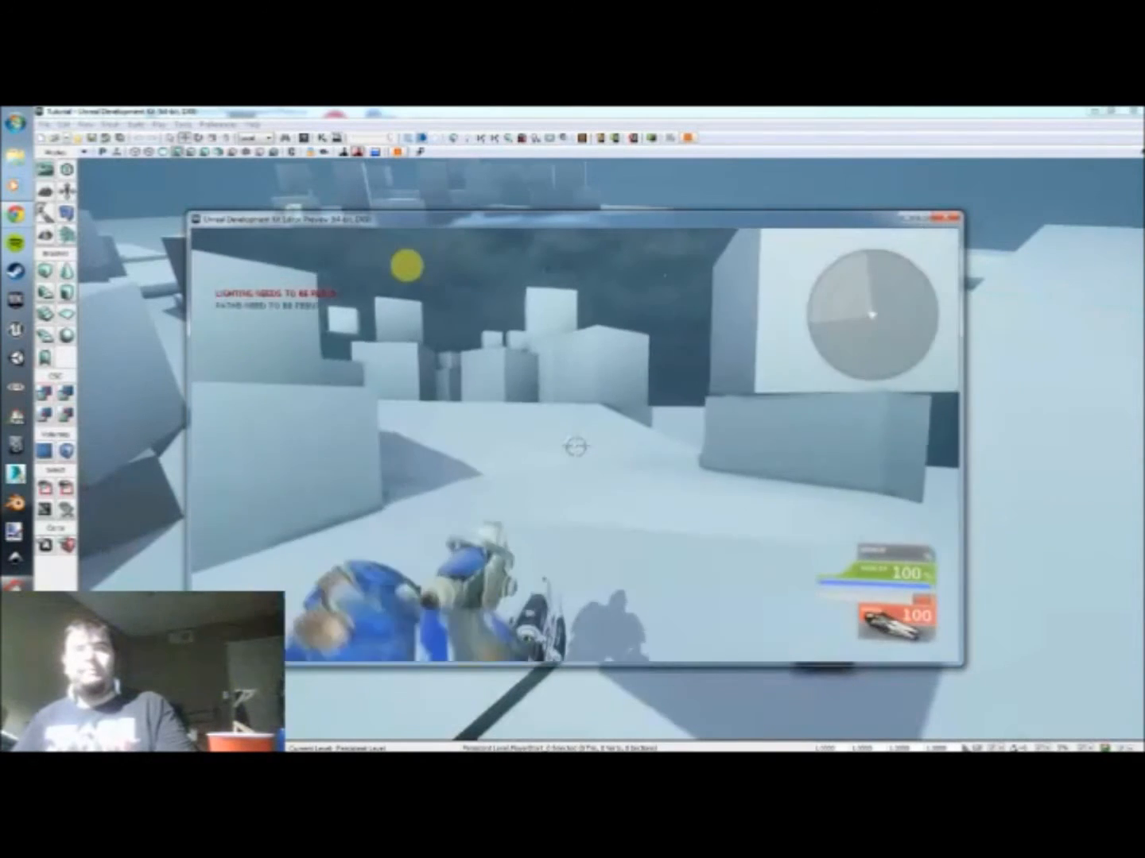
{"action": "key", "text": "w"}
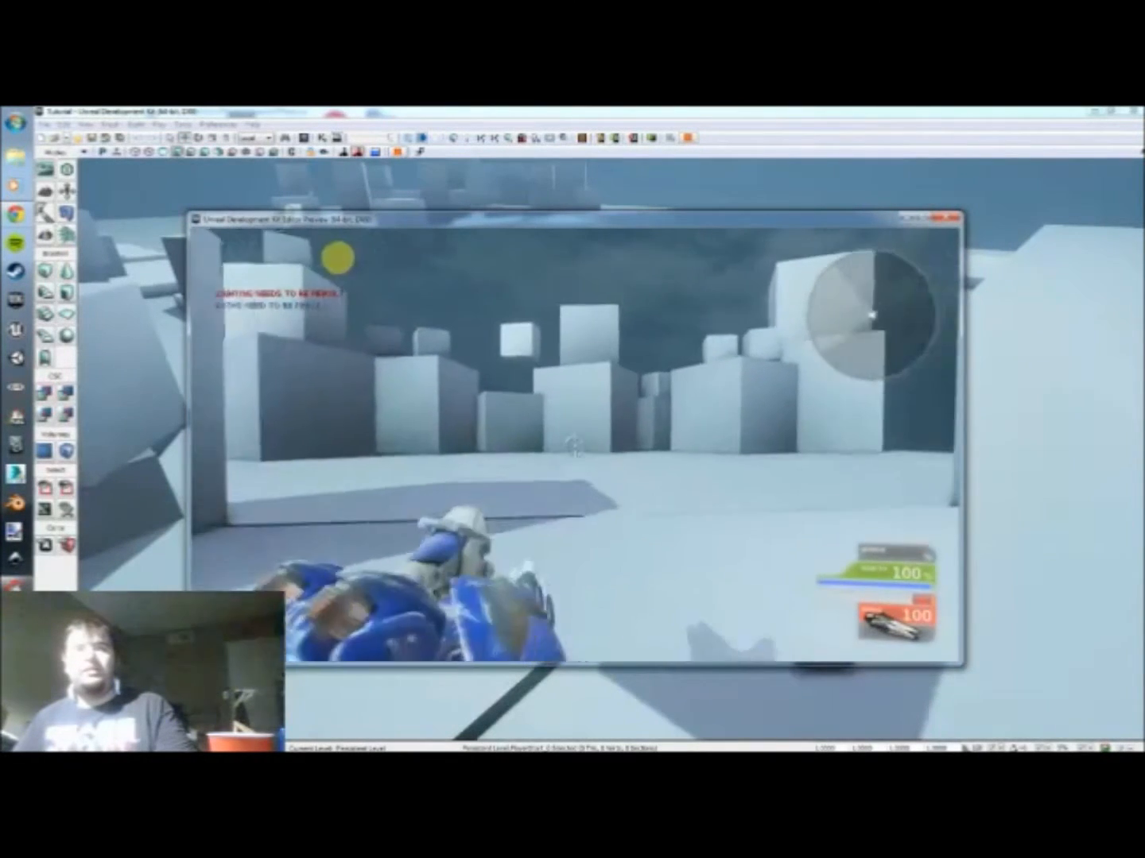
{"action": "key", "text": "w"}
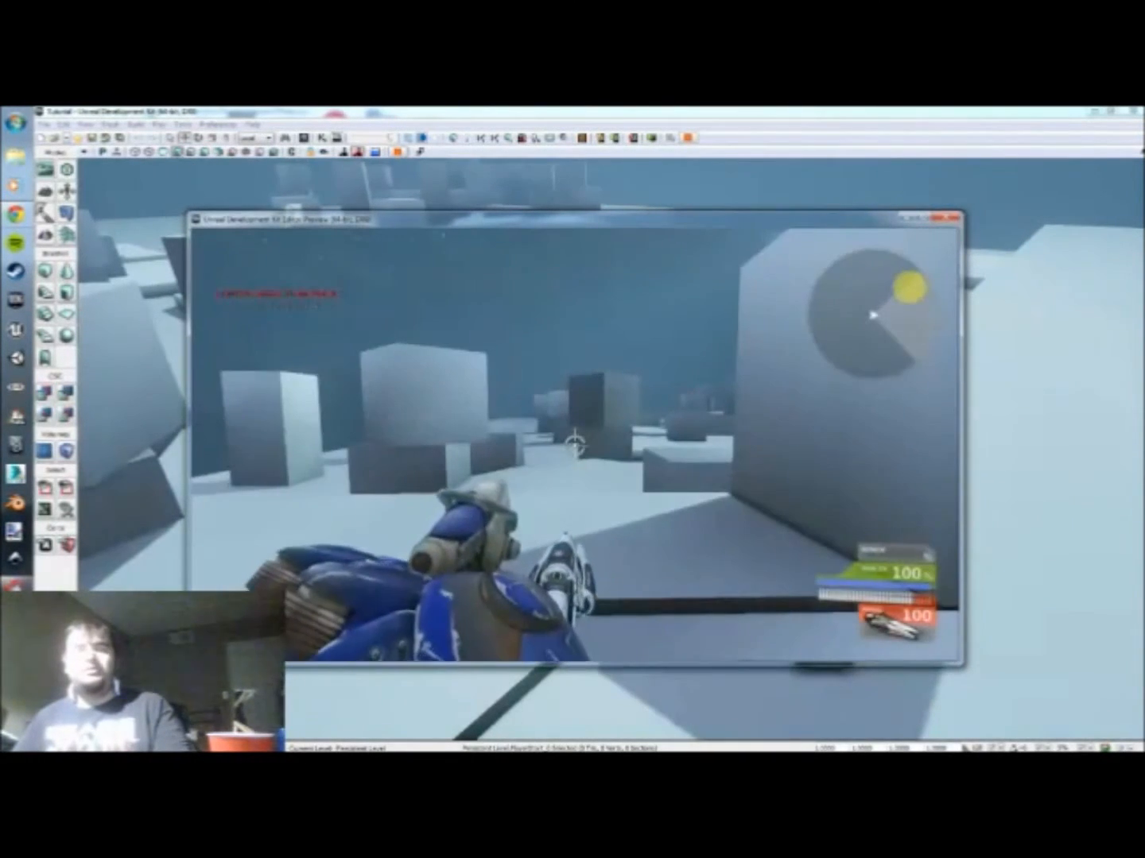
{"action": "key", "text": "Escape"}
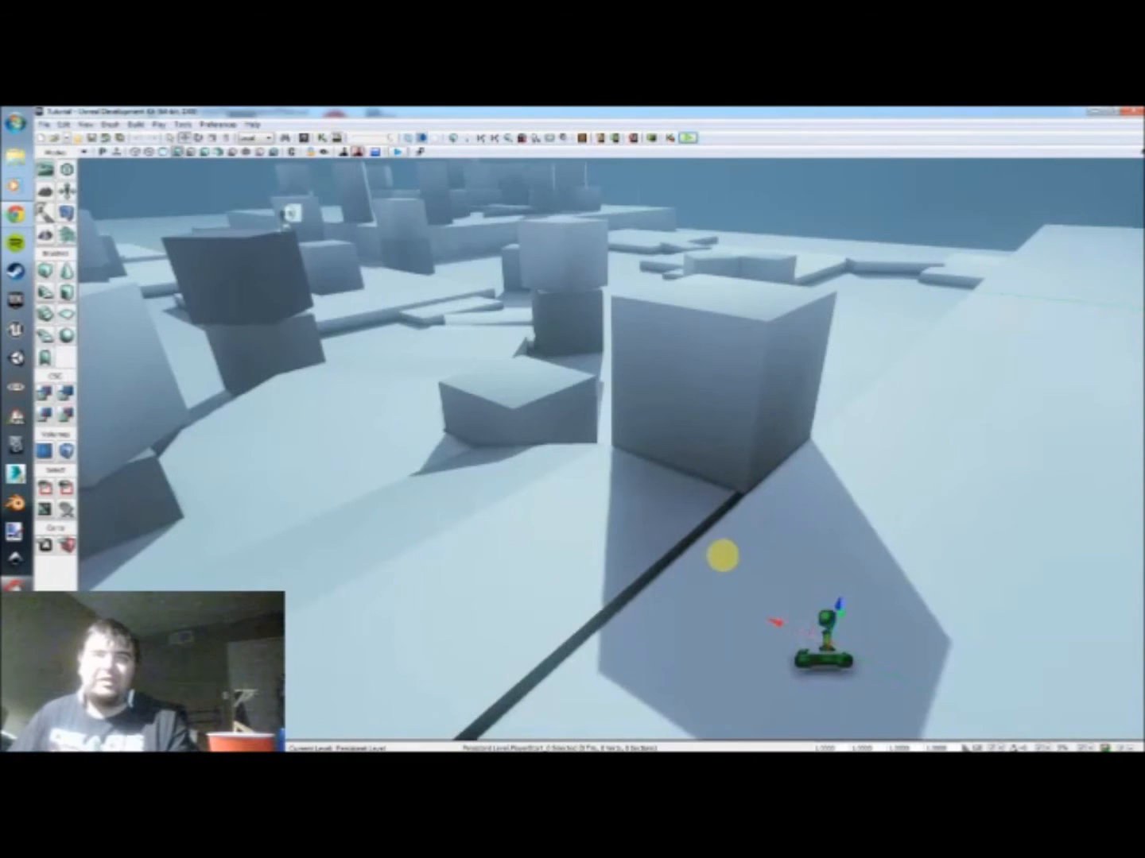
Step: Place a CameraActor from the Common actor classes on the open floor near the dark blocks
{"action": "double_click", "coordinate": [745, 526]}
{"action": "left_click", "coordinate": [1053, 302]}
{"action": "left_click_drag", "start_coordinate": [787, 526], "coordinate": [568, 401]}
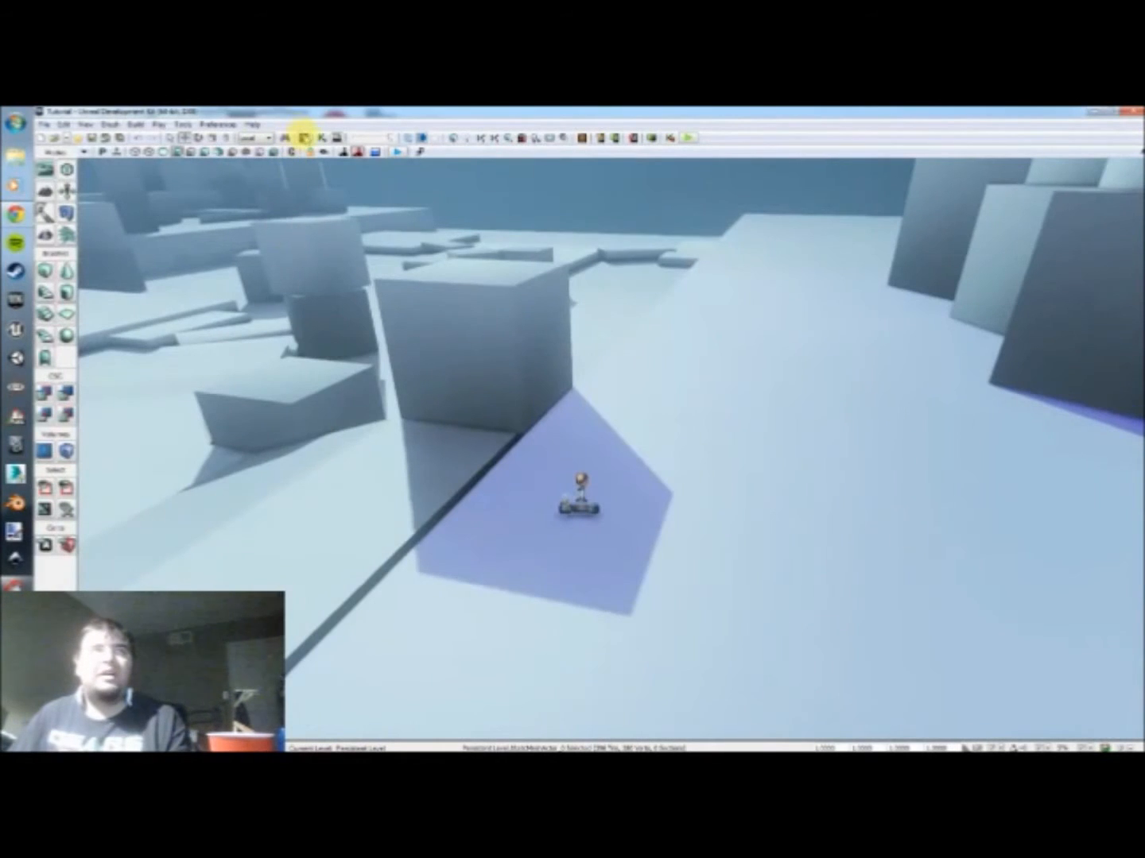
{"action": "left_click", "coordinate": [304, 135]}
{"action": "left_click", "coordinate": [728, 239]}
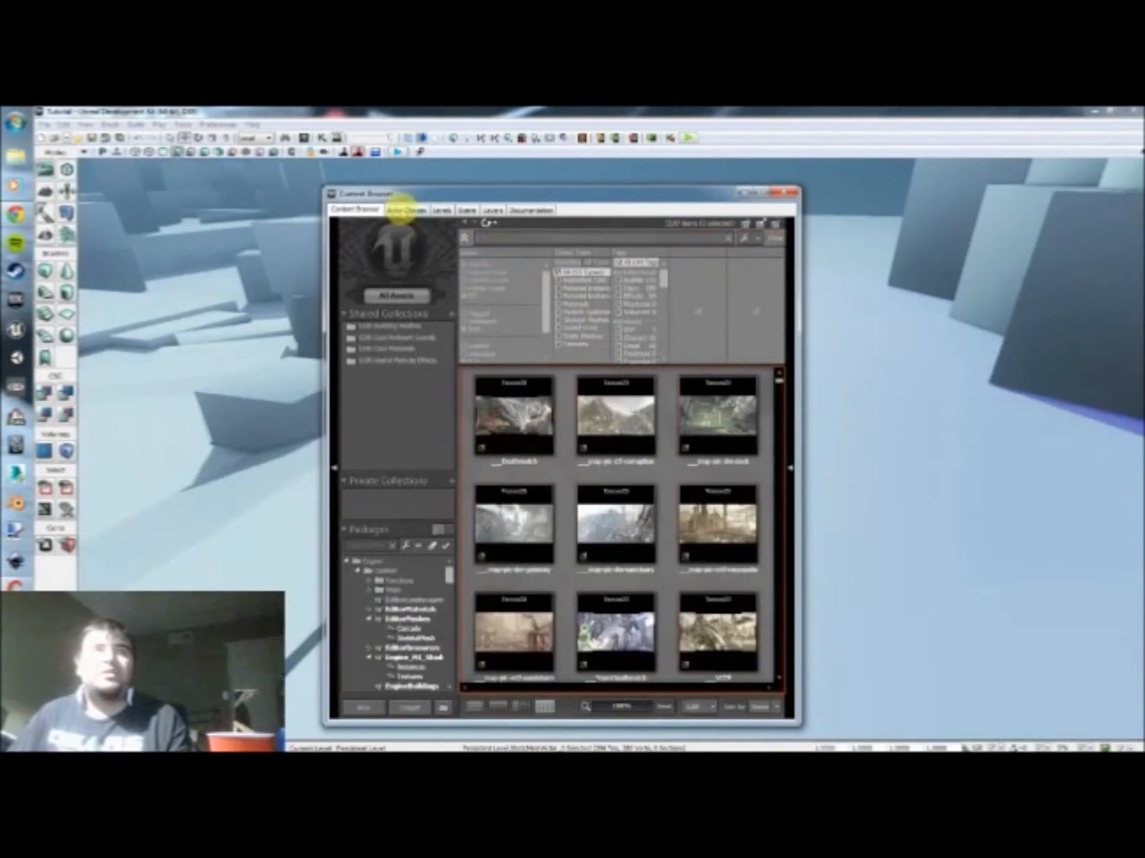
{"action": "left_click", "coordinate": [405, 211]}
{"action": "left_click_drag", "start_coordinate": [447, 190], "coordinate": [482, 180]}
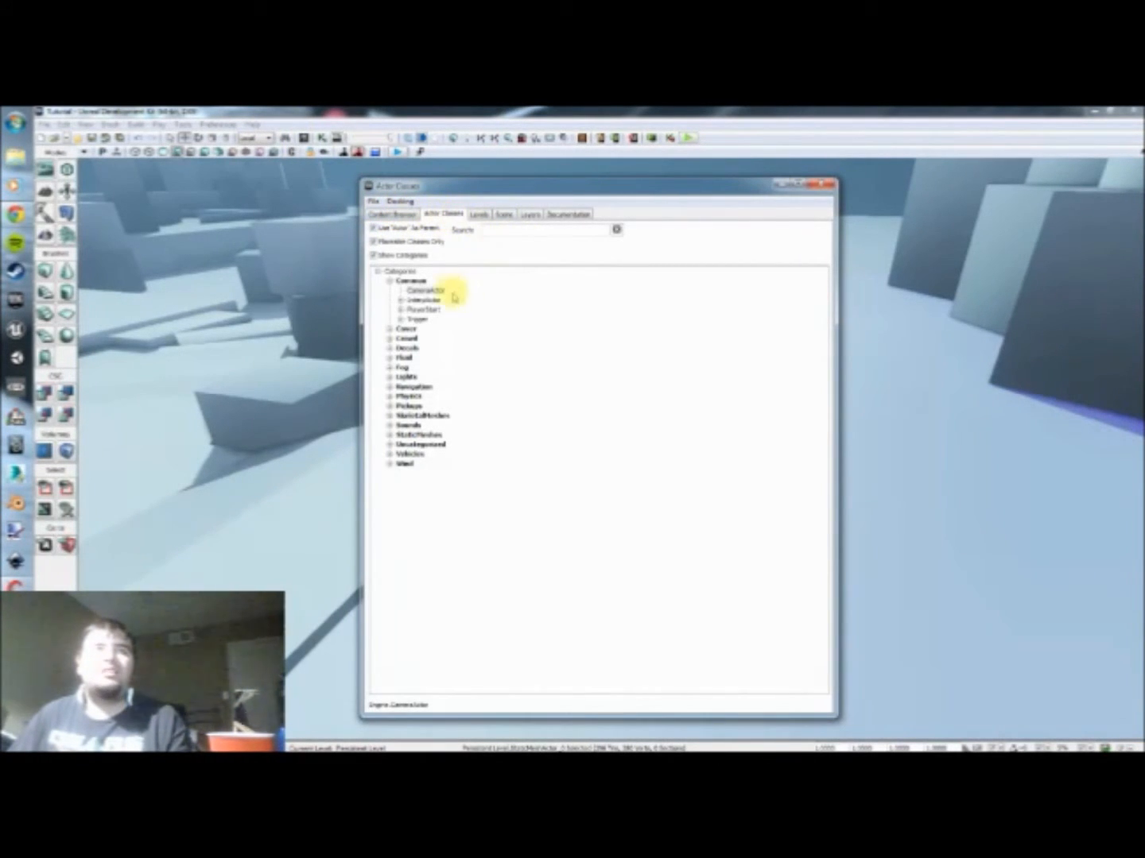
{"action": "left_click", "coordinate": [425, 290]}
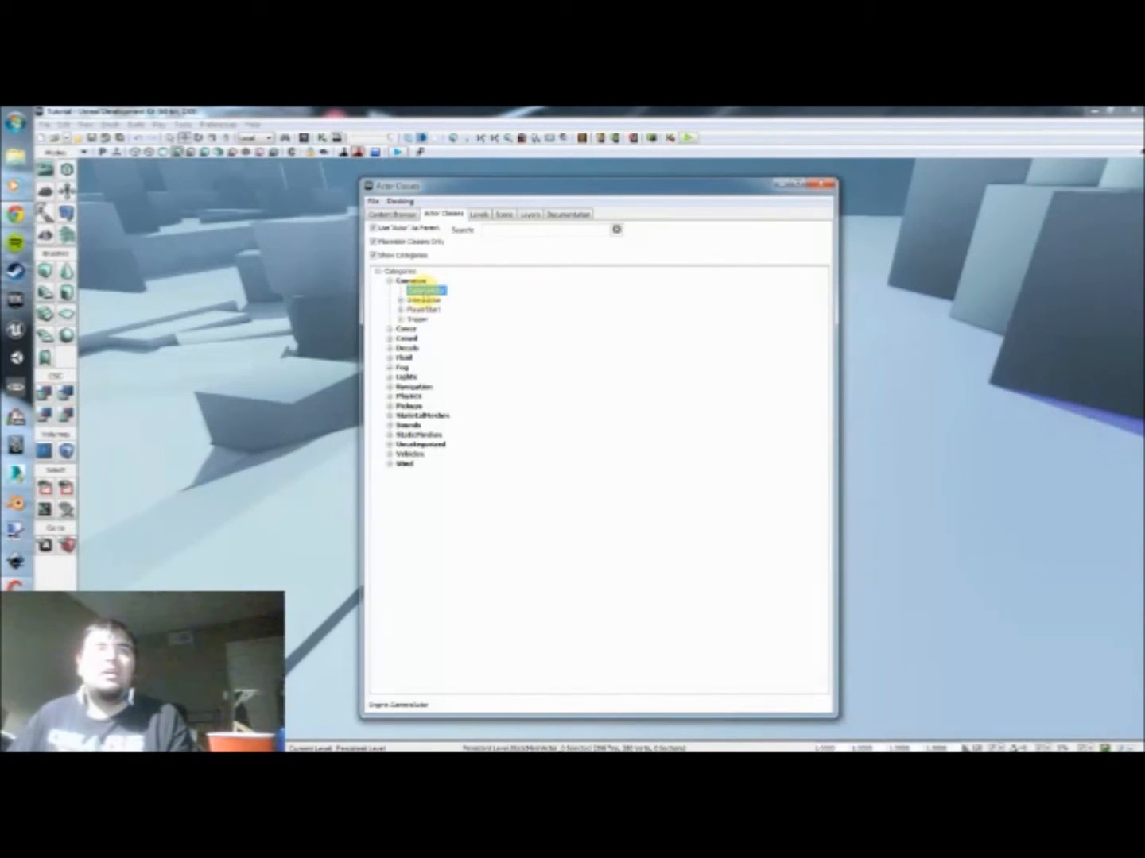
{"action": "left_click_drag", "start_coordinate": [424, 291], "coordinate": [900, 450]}
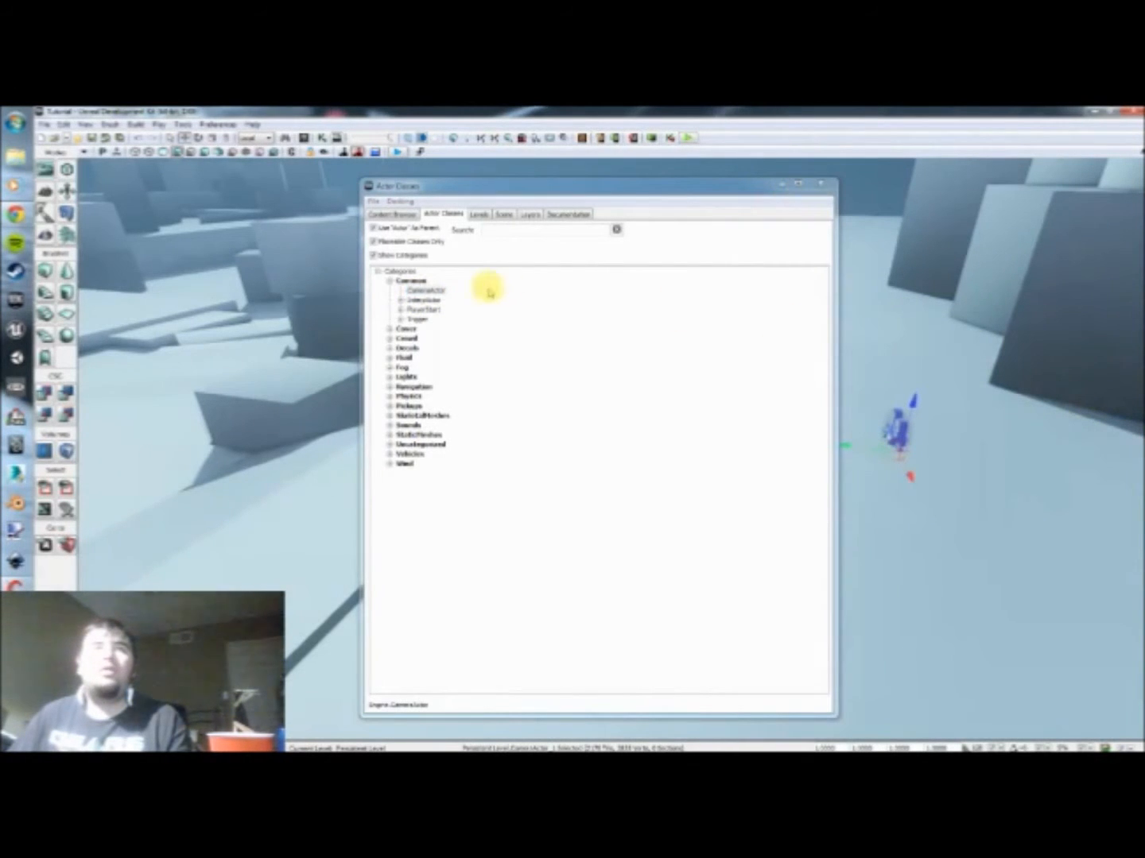
{"action": "left_click", "coordinate": [425, 291]}
{"action": "right_click", "coordinate": [878, 499]}
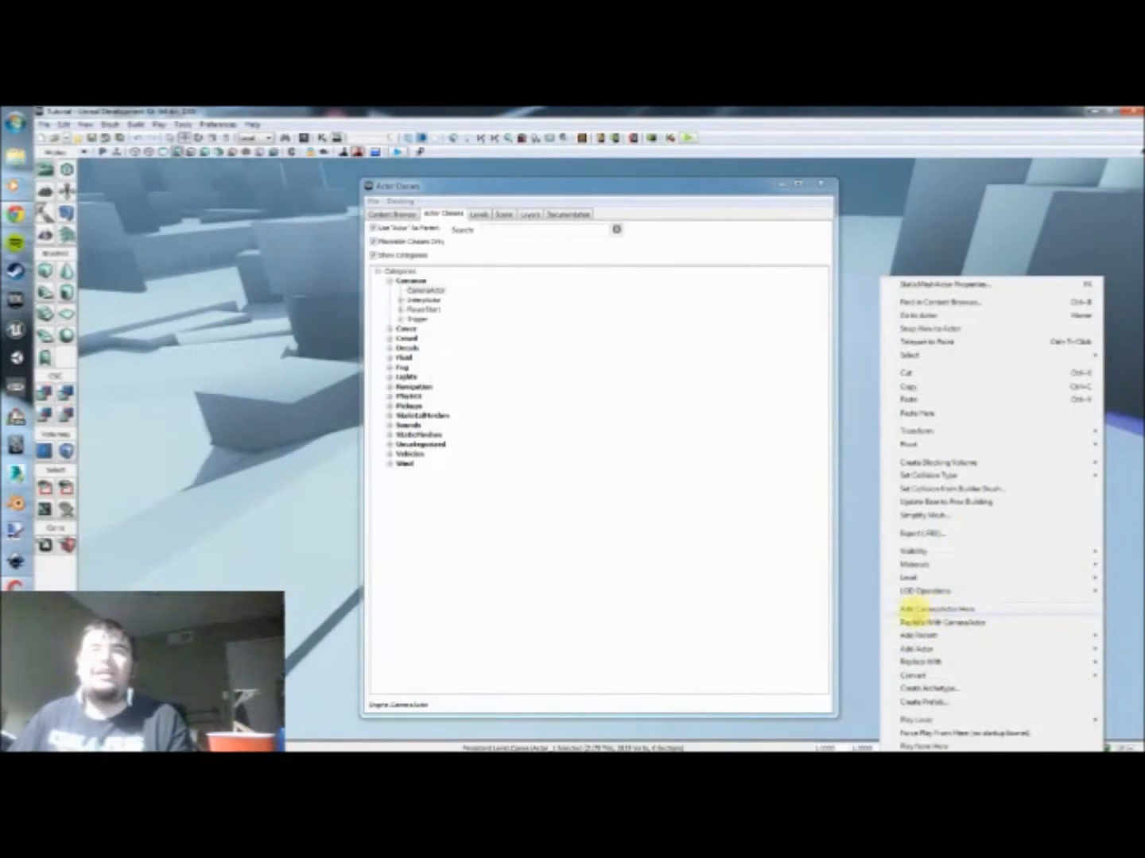
{"action": "left_click", "coordinate": [818, 322]}
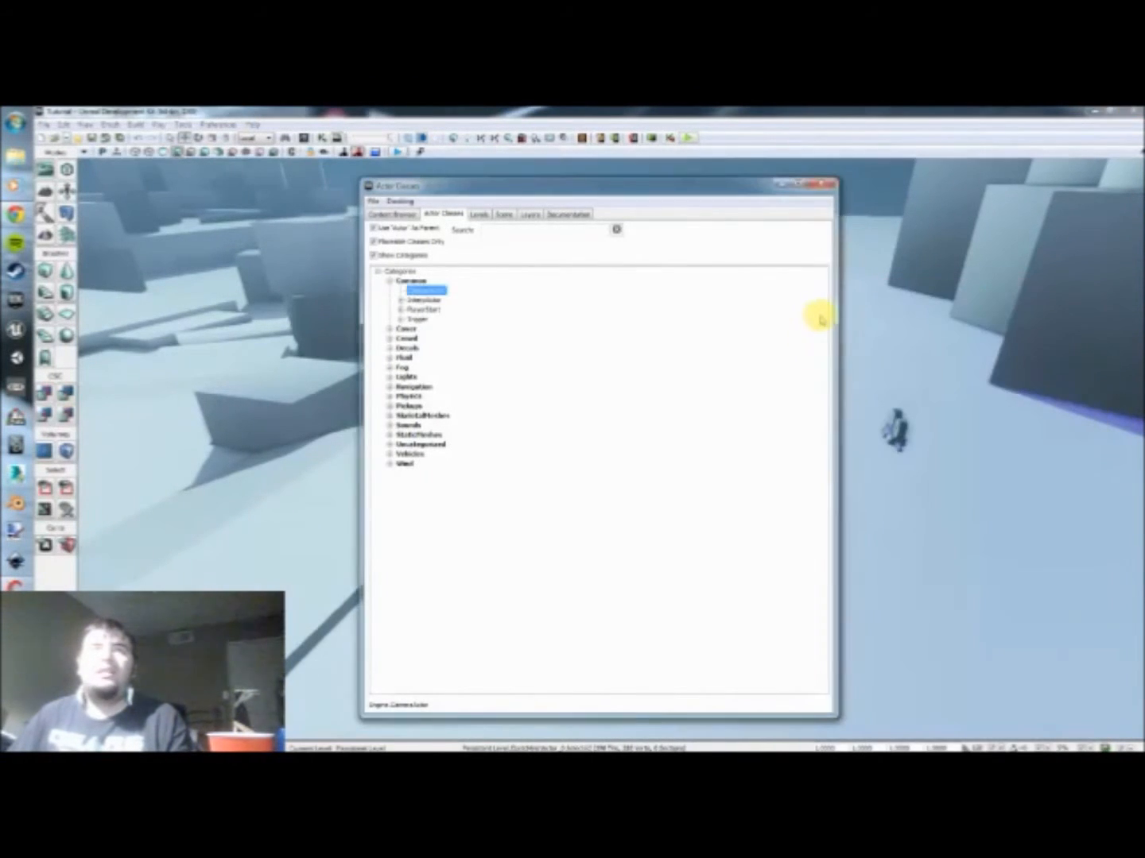
Step: Close the actor class browser and move the CameraActor away from the dark blocks, across the open floor toward the player start
{"action": "left_click", "coordinate": [825, 185]}
{"action": "mouse_move", "coordinate": [867, 511]}
{"action": "left_mouse_down"}
{"action": "mouse_move", "coordinate": [877, 503]}
{"action": "mouse_move", "coordinate": [868, 511]}
{"action": "left_mouse_up"}
{"action": "left_click", "coordinate": [845, 436]}
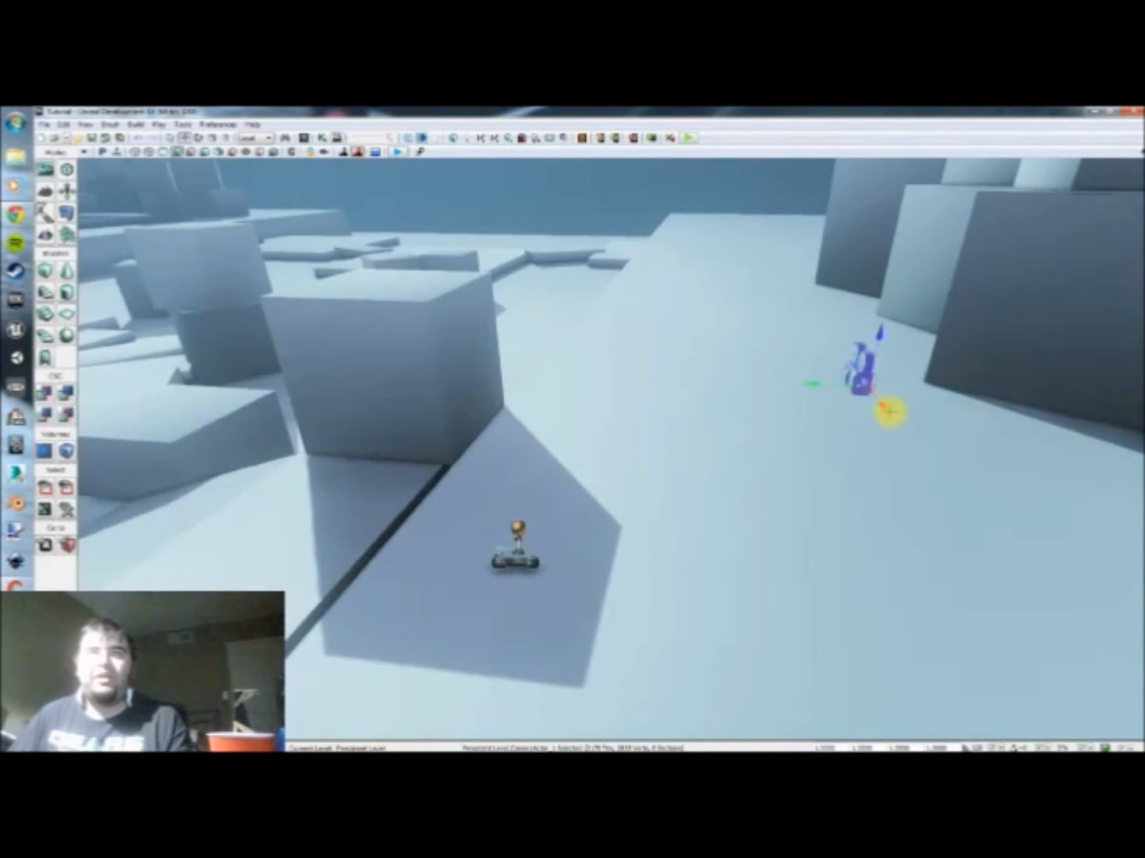
{"action": "left_click_drag", "start_coordinate": [889, 434], "coordinate": [918, 554]}
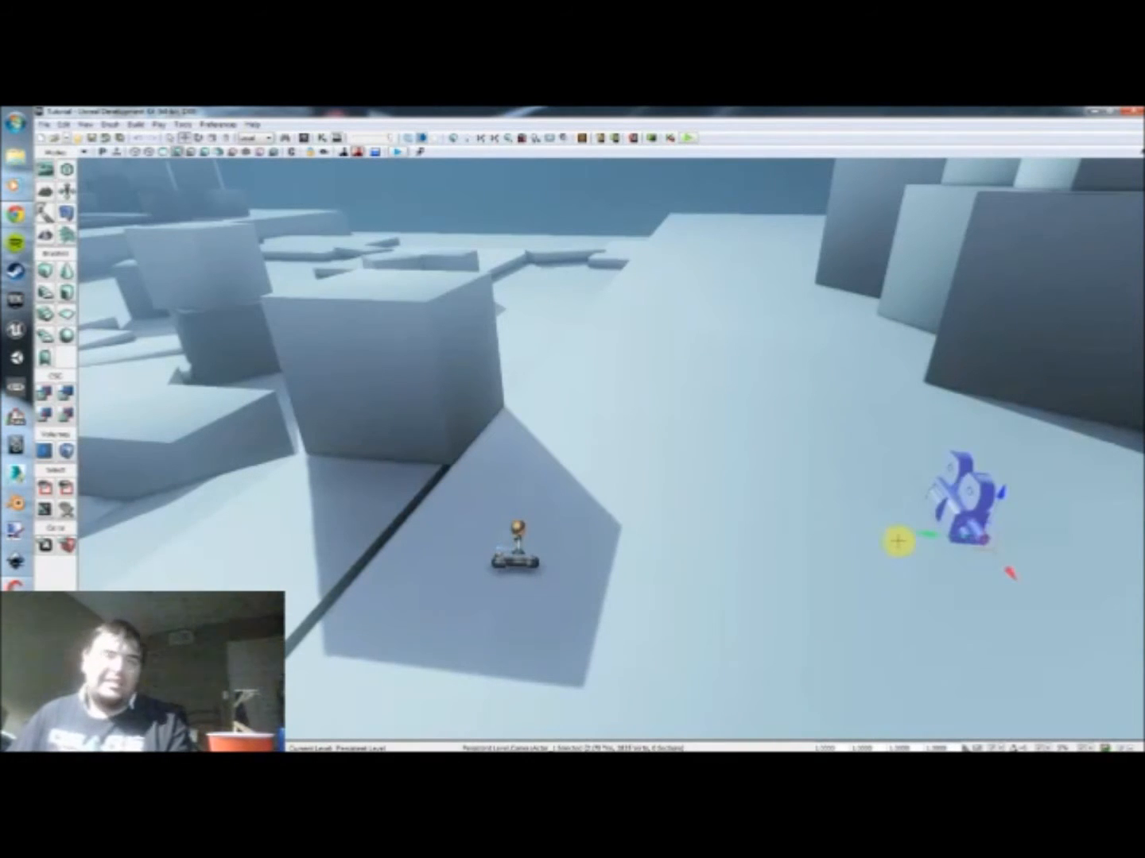
{"action": "left_click_drag", "start_coordinate": [906, 542], "coordinate": [713, 505]}
{"action": "left_click_drag", "start_coordinate": [906, 613], "coordinate": [915, 580]}
Step: Rotate and position the CameraActor so that it sits just behind the player start and faces toward it
{"action": "key", "text": "space"}
{"action": "key", "text": "space"}
{"action": "key", "text": "space"}
{"action": "key", "text": "space"}
{"action": "key", "text": "space"}
{"action": "left_click_drag", "start_coordinate": [684, 390], "coordinate": [961, 429]}
{"action": "key", "text": "space"}
{"action": "key", "text": "space"}
{"action": "key", "text": "space"}
{"action": "mouse_move", "coordinate": [679, 445]}
{"action": "right_mouse_down"}
{"action": "mouse_move", "coordinate": [584, 440]}
{"action": "mouse_move", "coordinate": [598, 447]}
{"action": "mouse_move", "coordinate": [595, 433]}
{"action": "mouse_move", "coordinate": [636, 433]}
{"action": "mouse_move", "coordinate": [766, 449]}
{"action": "mouse_move", "coordinate": [767, 434]}
{"action": "mouse_move", "coordinate": [704, 447]}
{"action": "mouse_move", "coordinate": [718, 450]}
{"action": "mouse_move", "coordinate": [660, 436]}
{"action": "mouse_move", "coordinate": [676, 445]}
{"action": "right_mouse_up"}
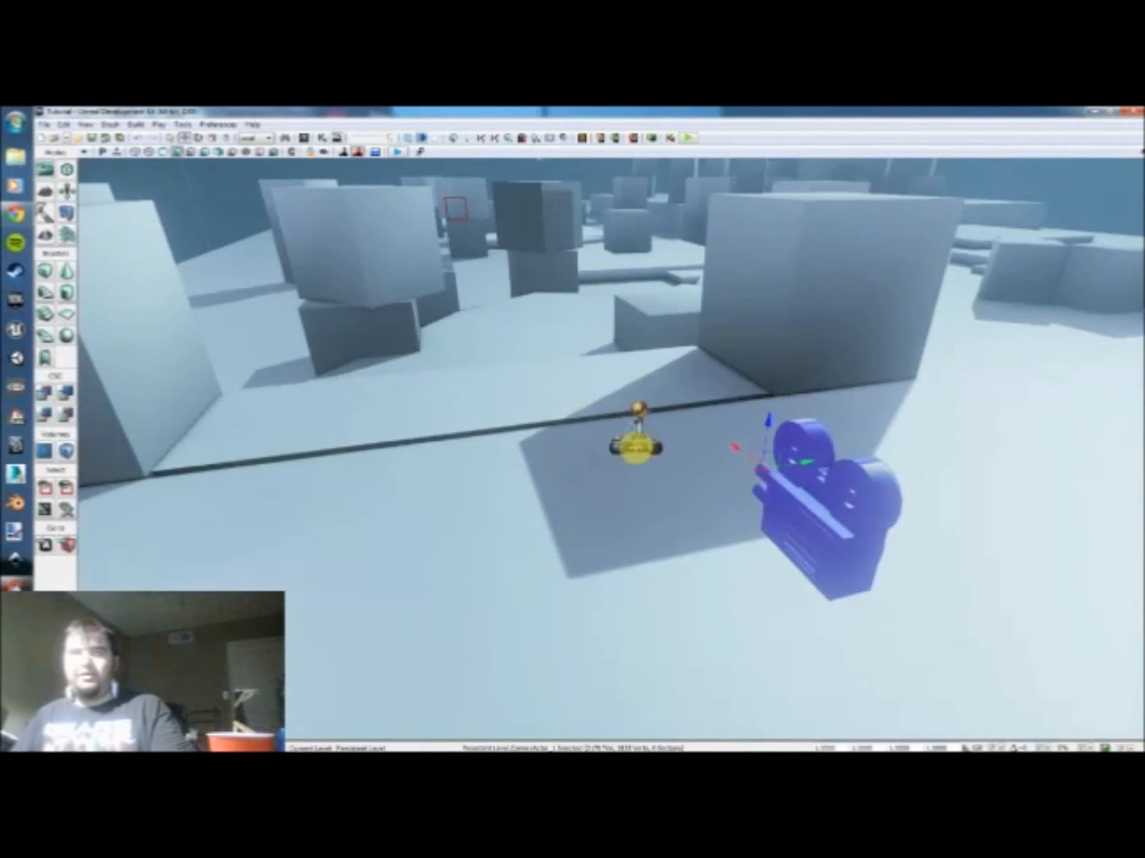
Step: Delete the Console Command action from the Kismet sequence and move the Player variable closer to the Level Loaded event
{"action": "left_click", "coordinate": [321, 137]}
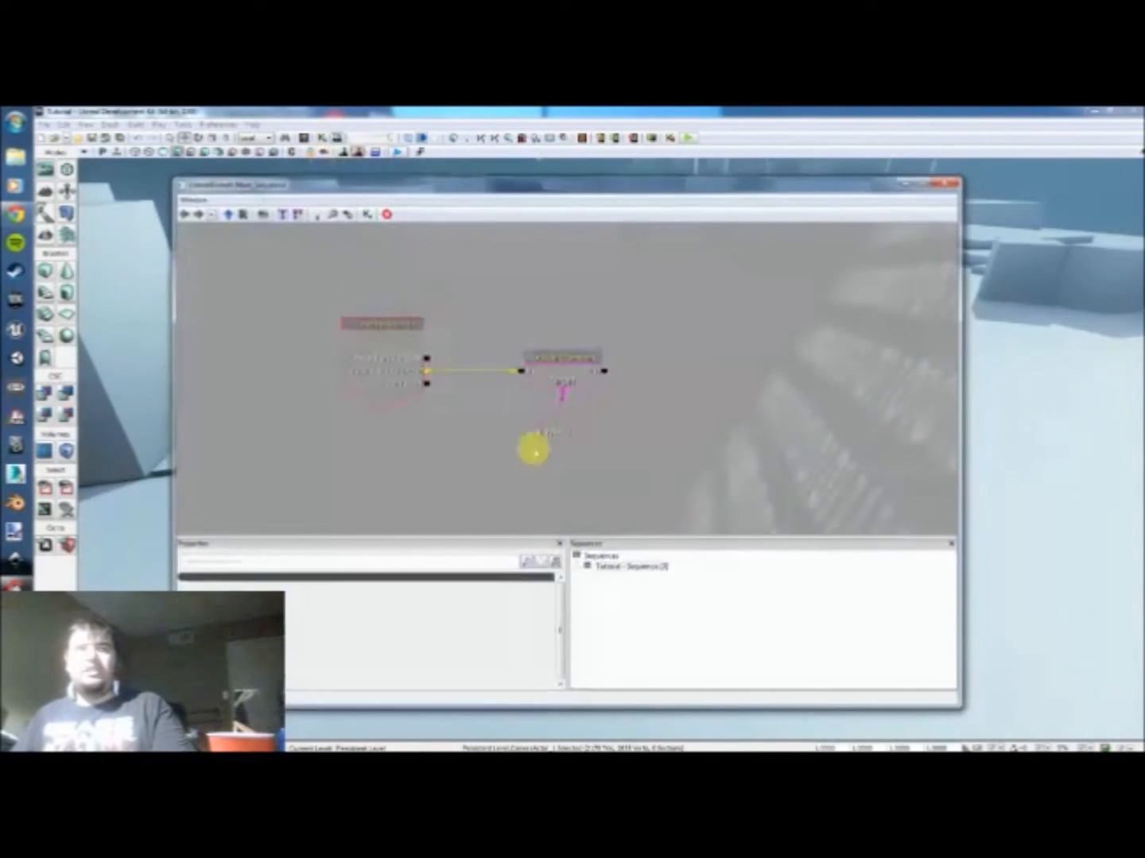
{"action": "left_click", "coordinate": [627, 439]}
{"action": "left_click", "coordinate": [567, 374]}
{"action": "key", "text": "Delete"}
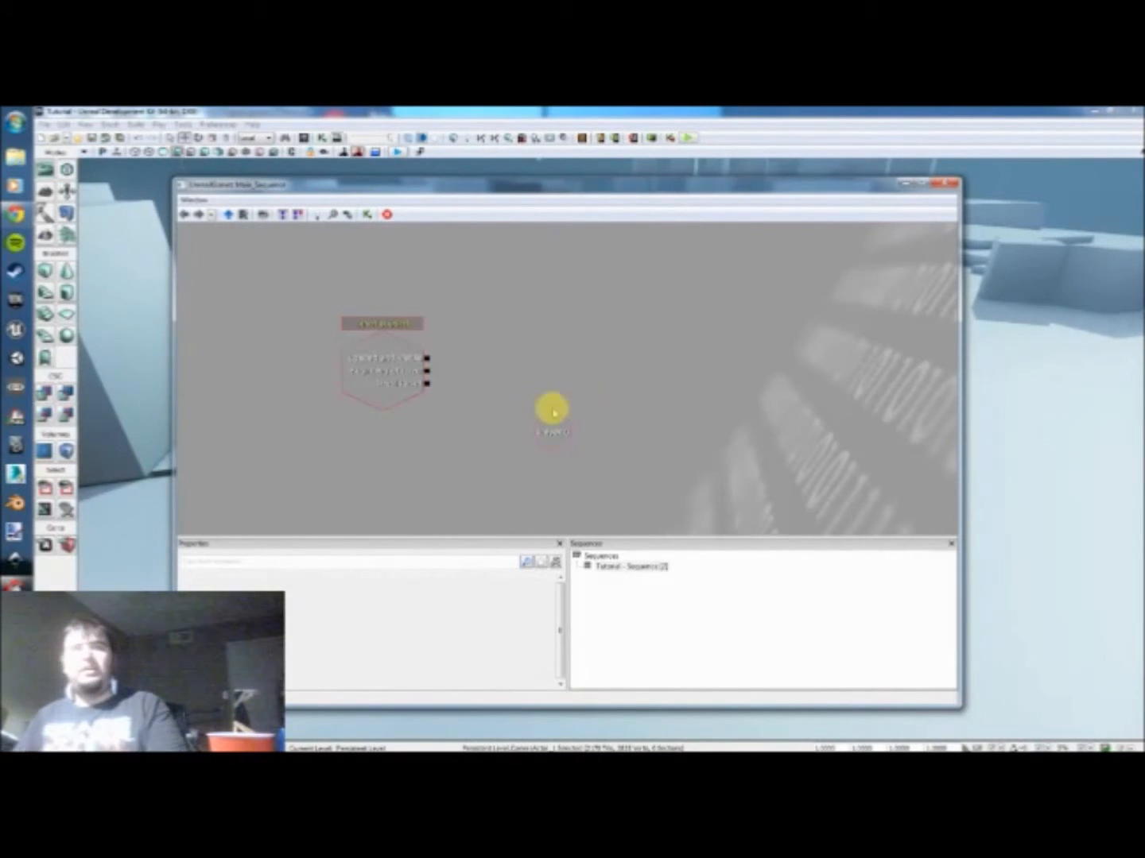
{"action": "left_click_drag", "start_coordinate": [555, 428], "coordinate": [516, 444]}
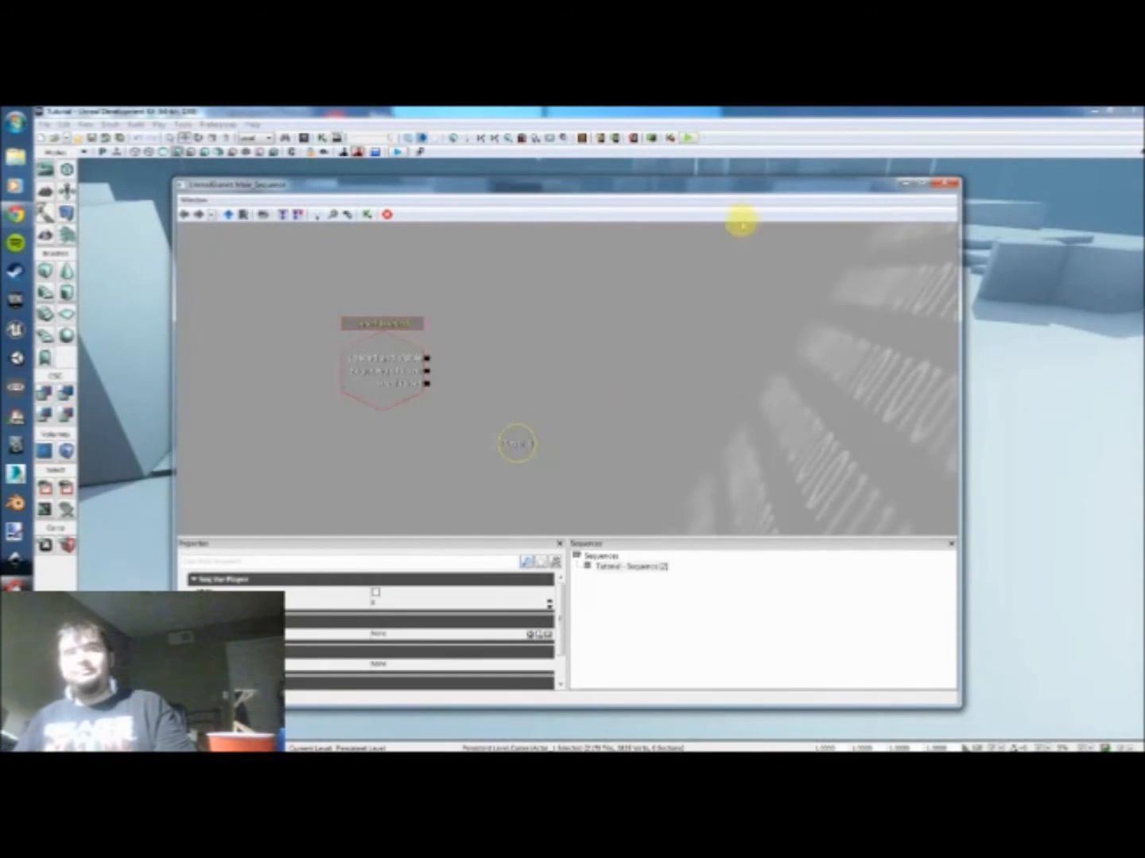
Step: Select the CameraActor in the level and add an object variable for it beside the Player variable in Kismet
{"action": "left_click_drag", "start_coordinate": [746, 197], "coordinate": [582, 213]}
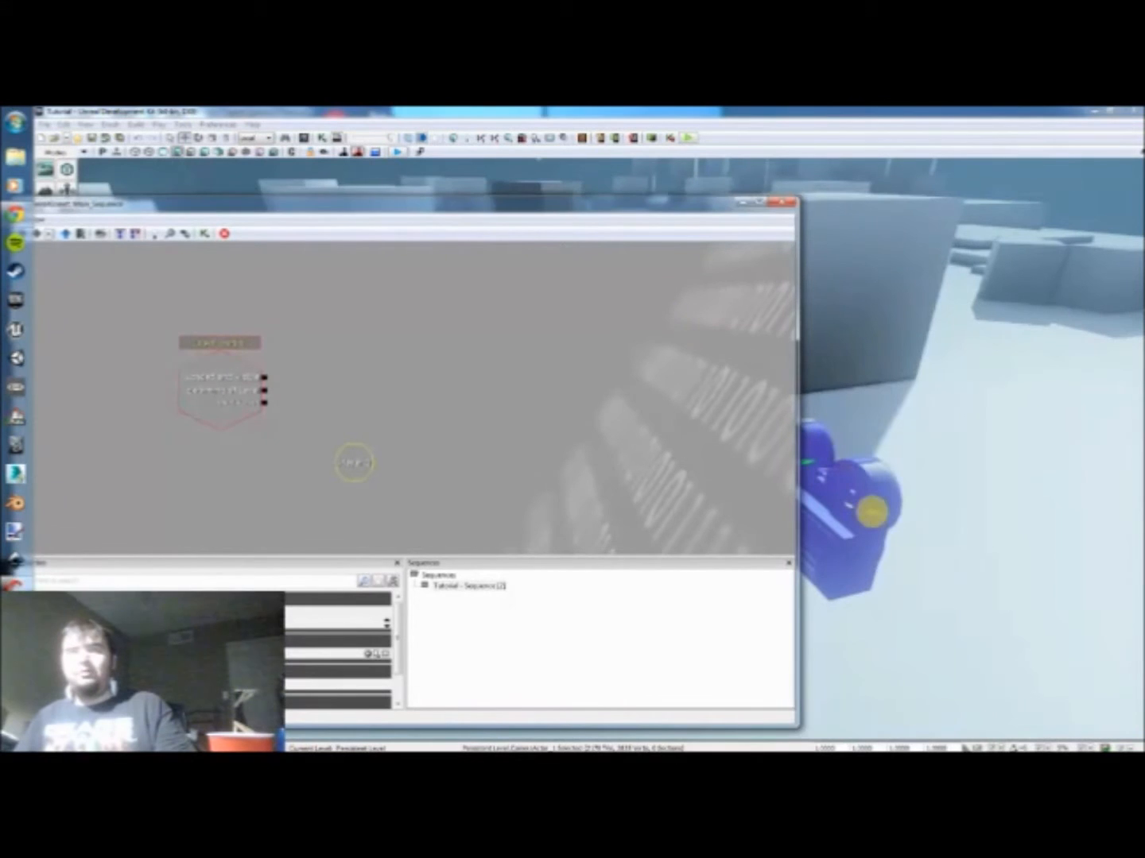
{"action": "mouse_move", "coordinate": [914, 446]}
{"action": "left_mouse_down"}
{"action": "mouse_move", "coordinate": [894, 448]}
{"action": "mouse_move", "coordinate": [911, 419]}
{"action": "left_mouse_up"}
{"action": "left_click", "coordinate": [781, 205]}
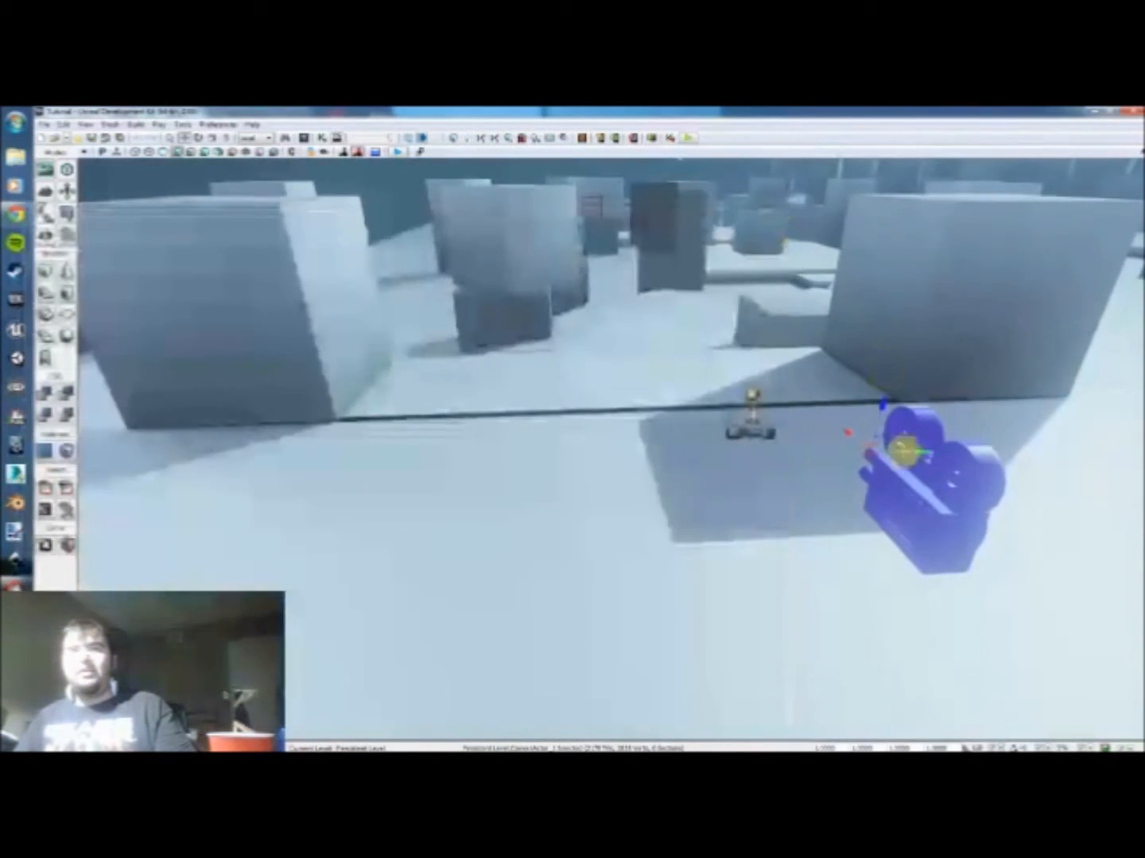
{"action": "left_click", "coordinate": [718, 501]}
{"action": "left_click", "coordinate": [960, 511]}
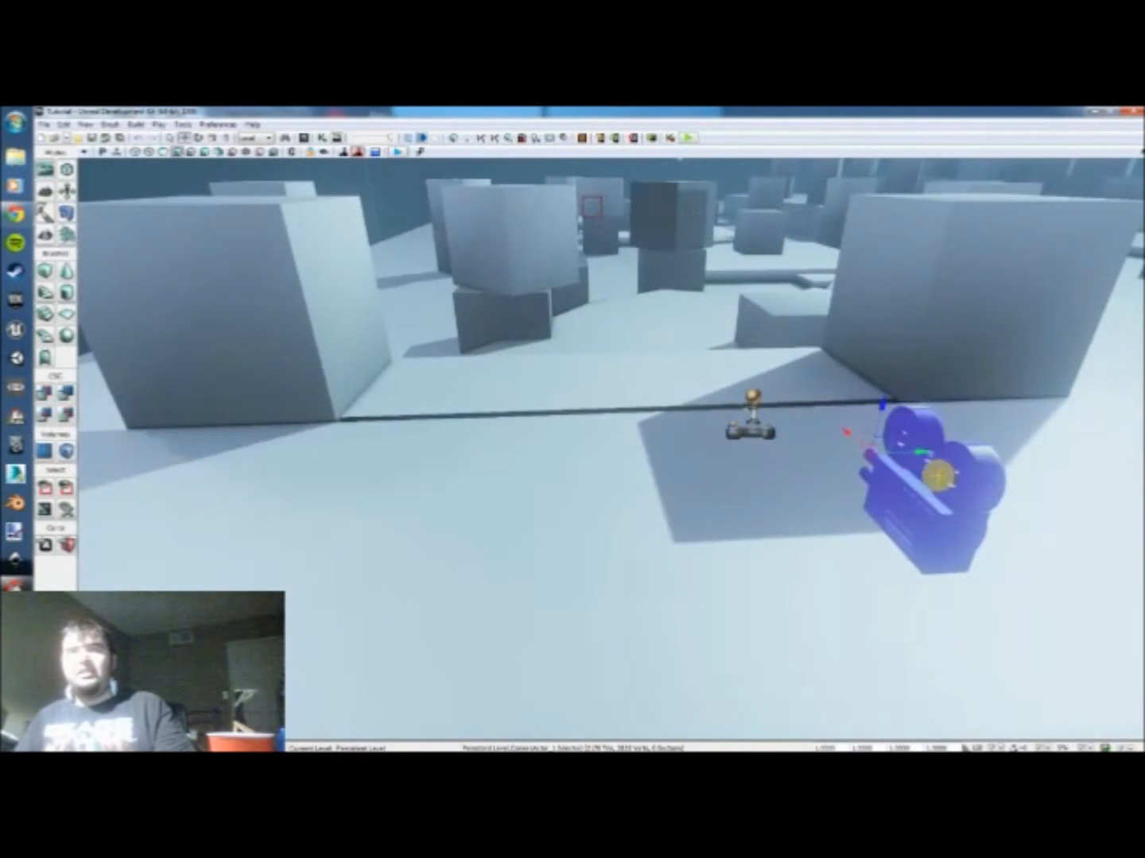
{"action": "left_click", "coordinate": [319, 136]}
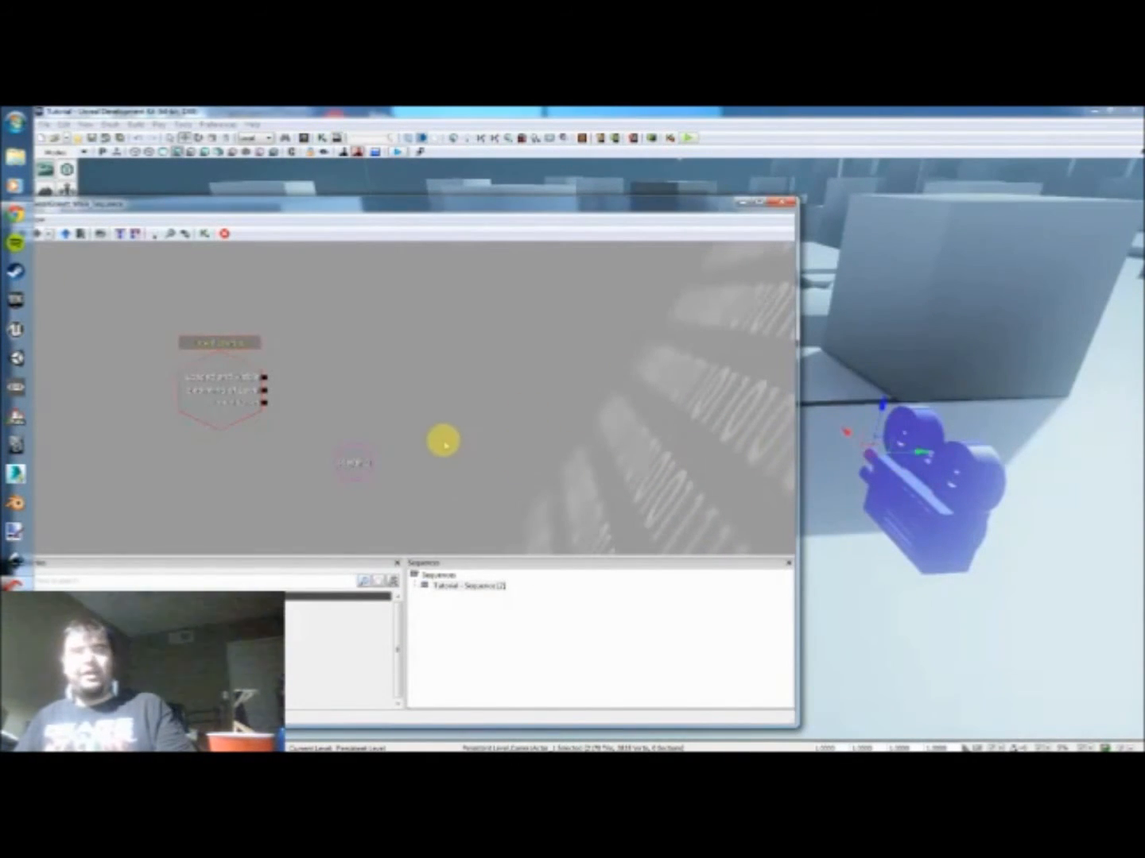
{"action": "right_click", "coordinate": [447, 402]}
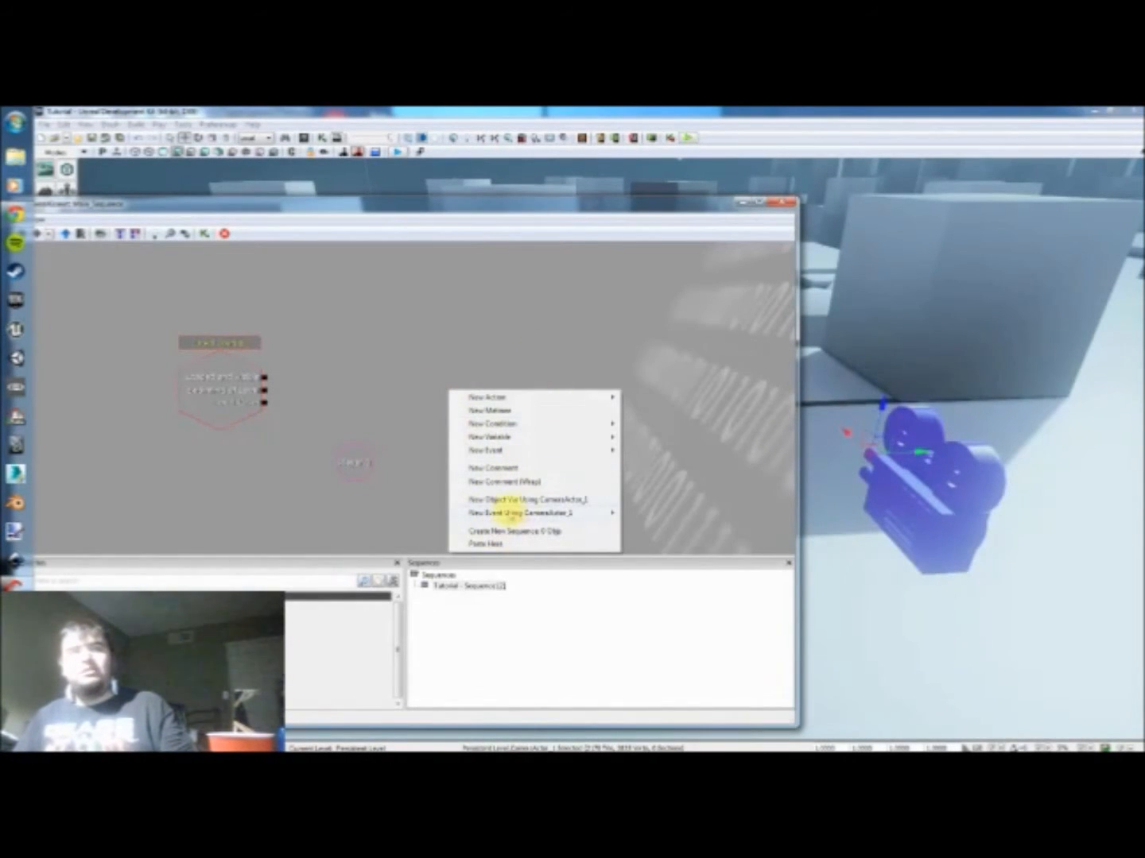
{"action": "mouse_move", "coordinate": [487, 514]}
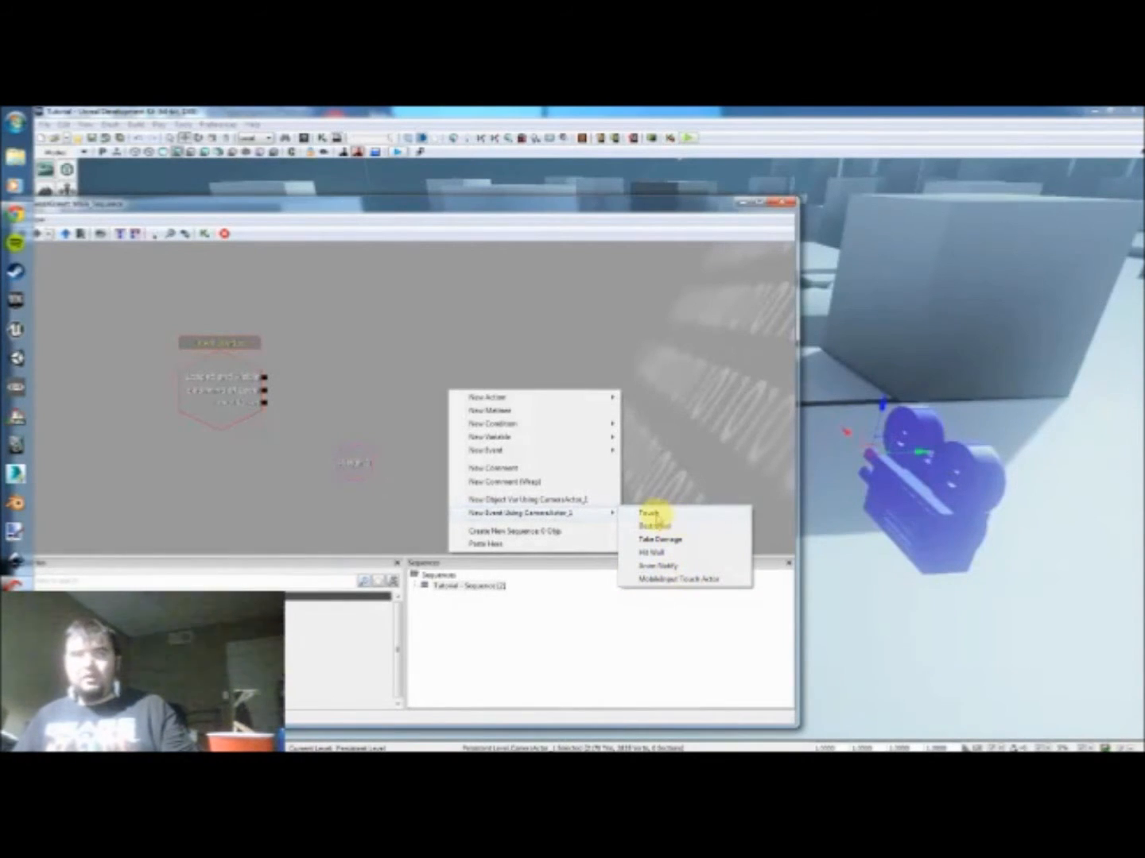
{"action": "left_click", "coordinate": [566, 502]}
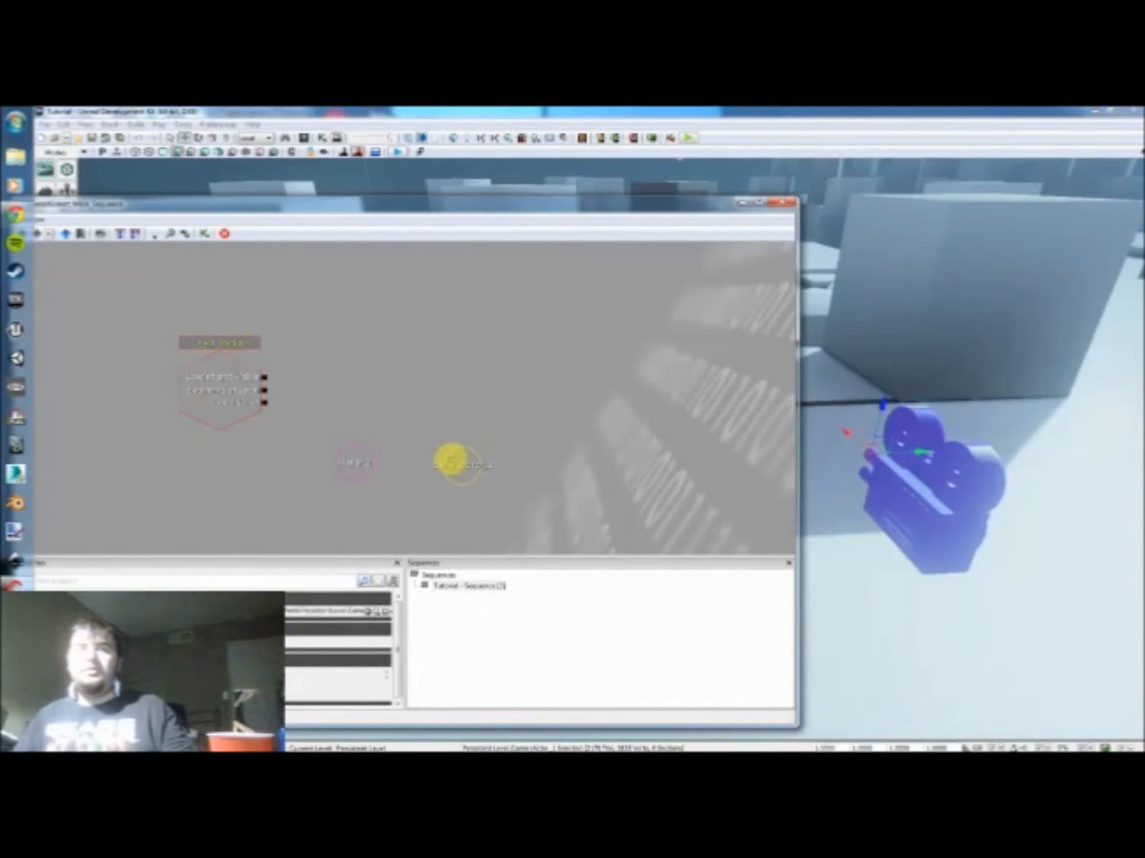
{"action": "left_click", "coordinate": [438, 420]}
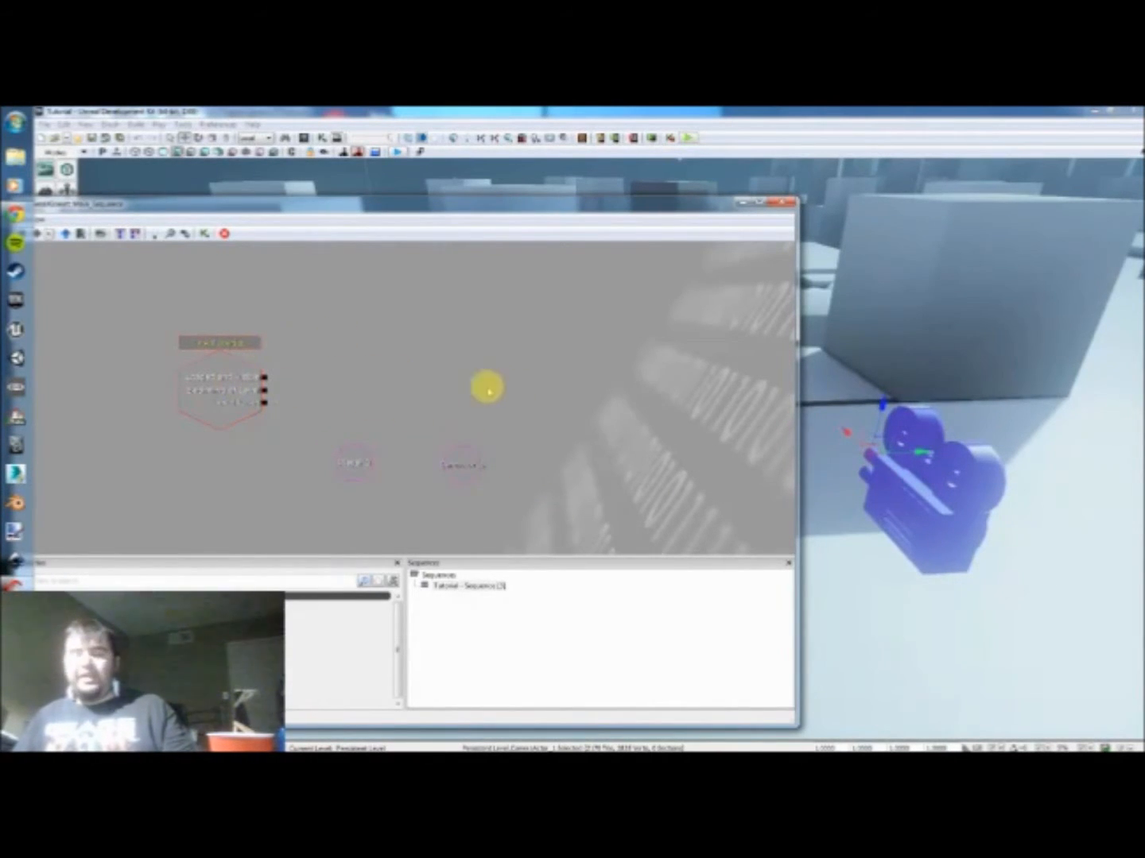
Step: Move the CameraActor variable closer to the Player variable
{"action": "left_click", "coordinate": [462, 467]}
{"action": "left_click", "coordinate": [405, 414]}
{"action": "left_click", "coordinate": [461, 464]}
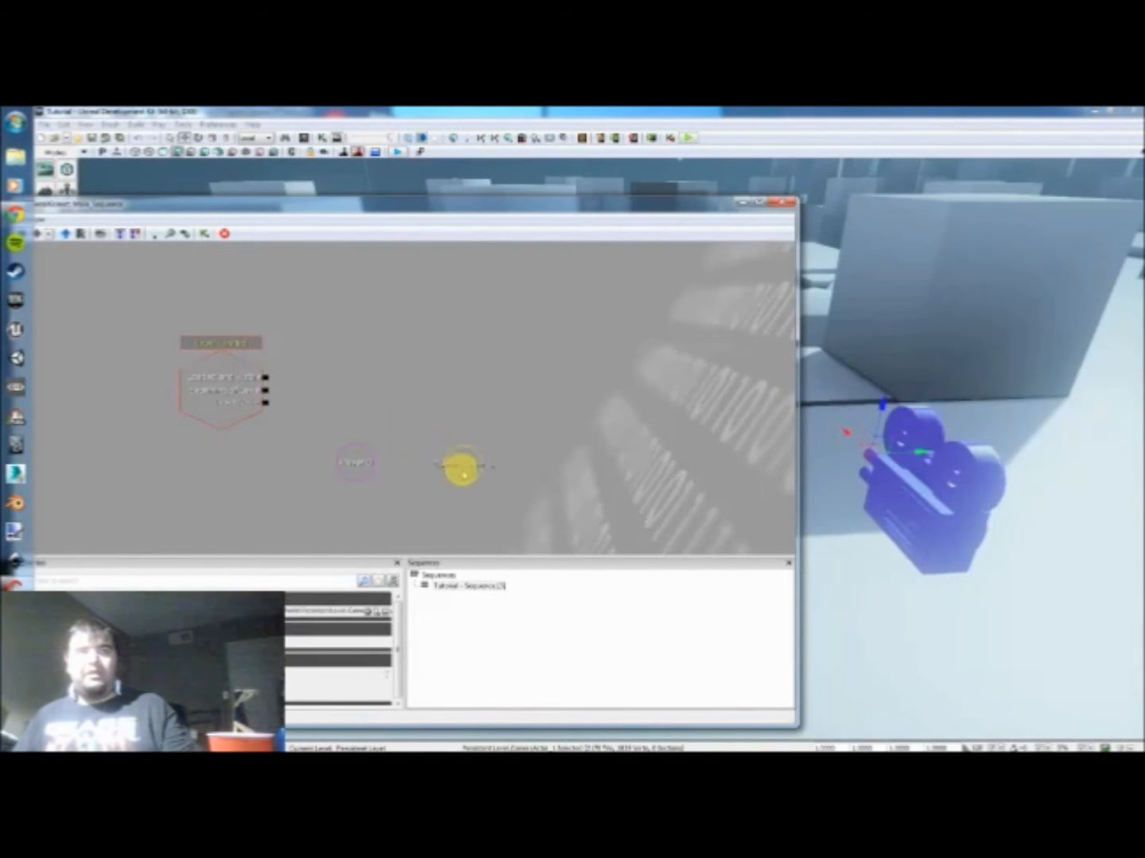
{"action": "left_click", "coordinate": [362, 398]}
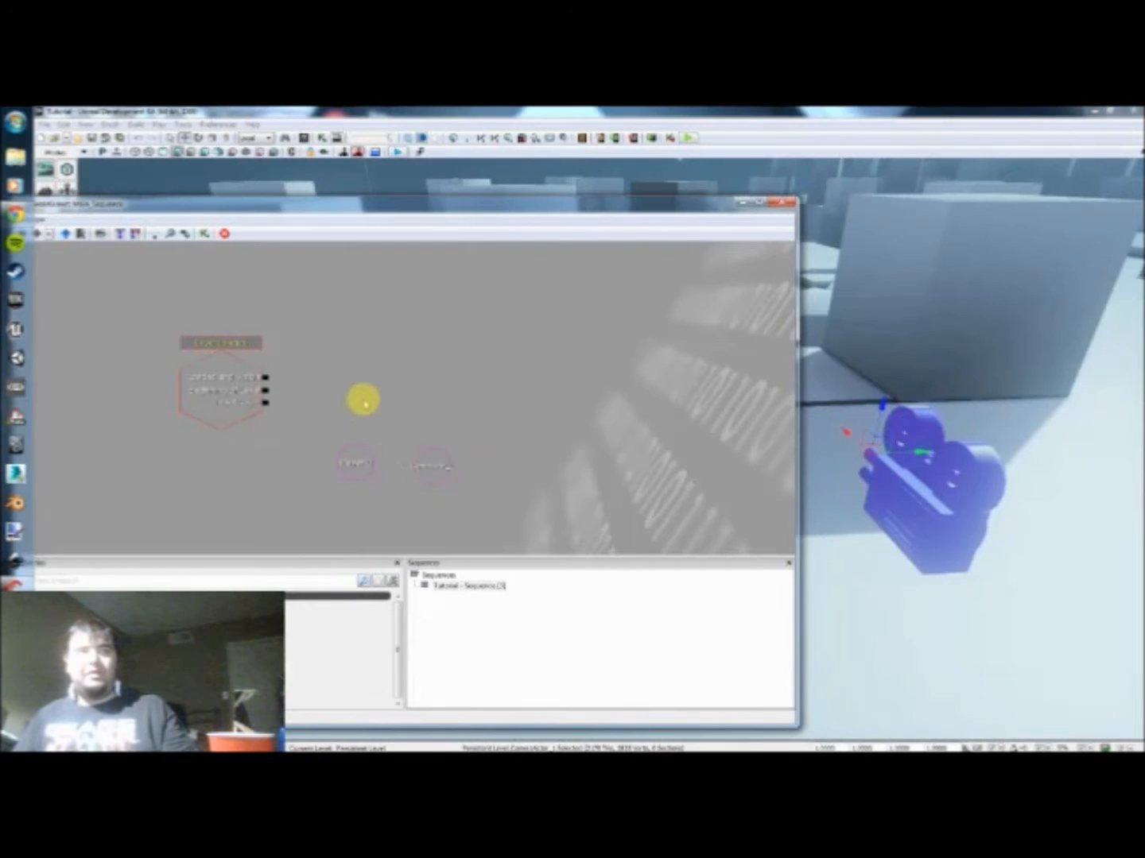
Step: Add an Attach to Actor action above the Player and CameraActor variables
{"action": "left_click_drag", "start_coordinate": [829, 361], "coordinate": [812, 408]}
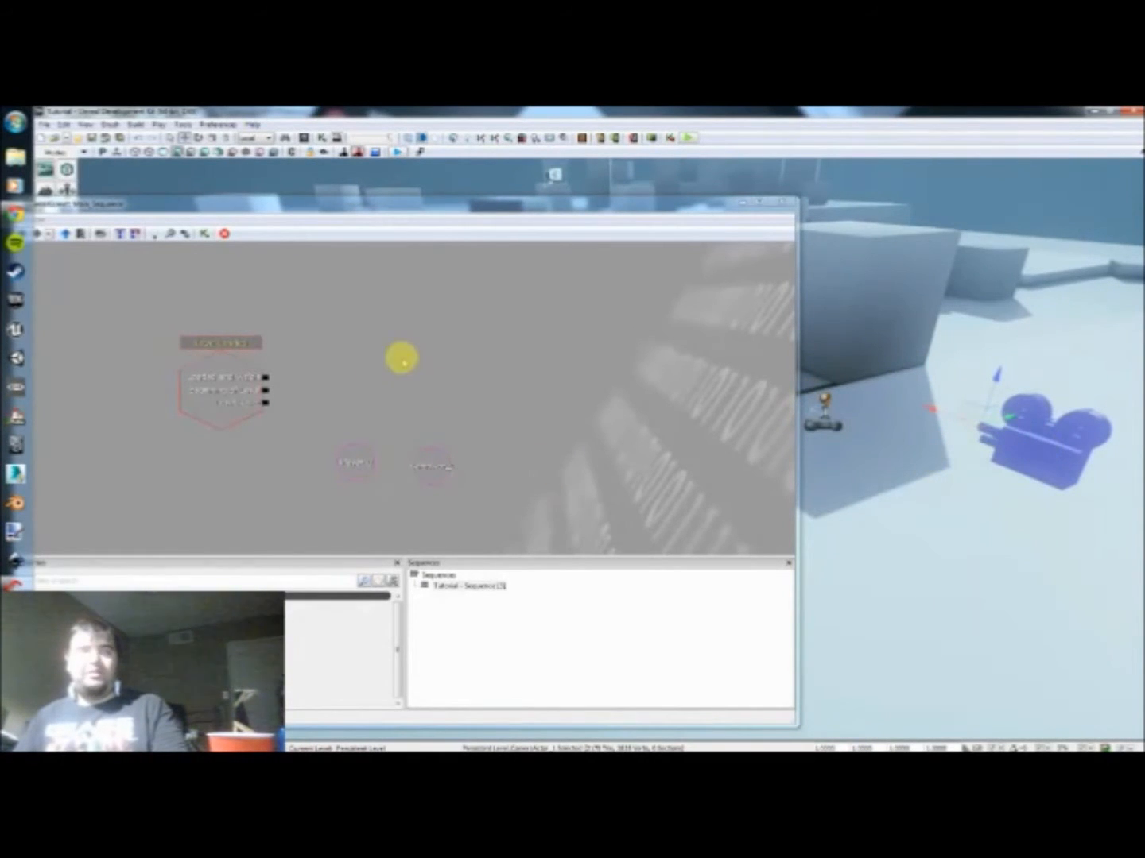
{"action": "right_click", "coordinate": [369, 362]}
{"action": "mouse_move", "coordinate": [399, 354]}
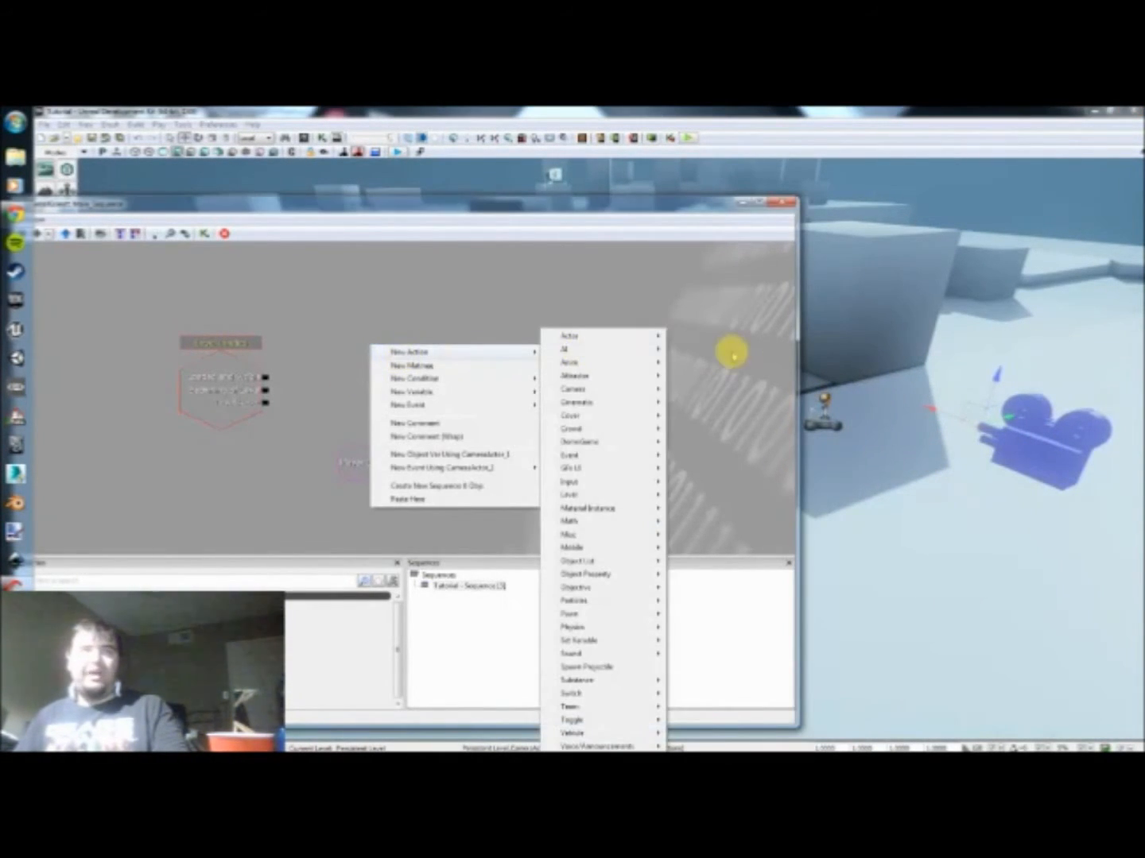
{"action": "mouse_move", "coordinate": [658, 335]}
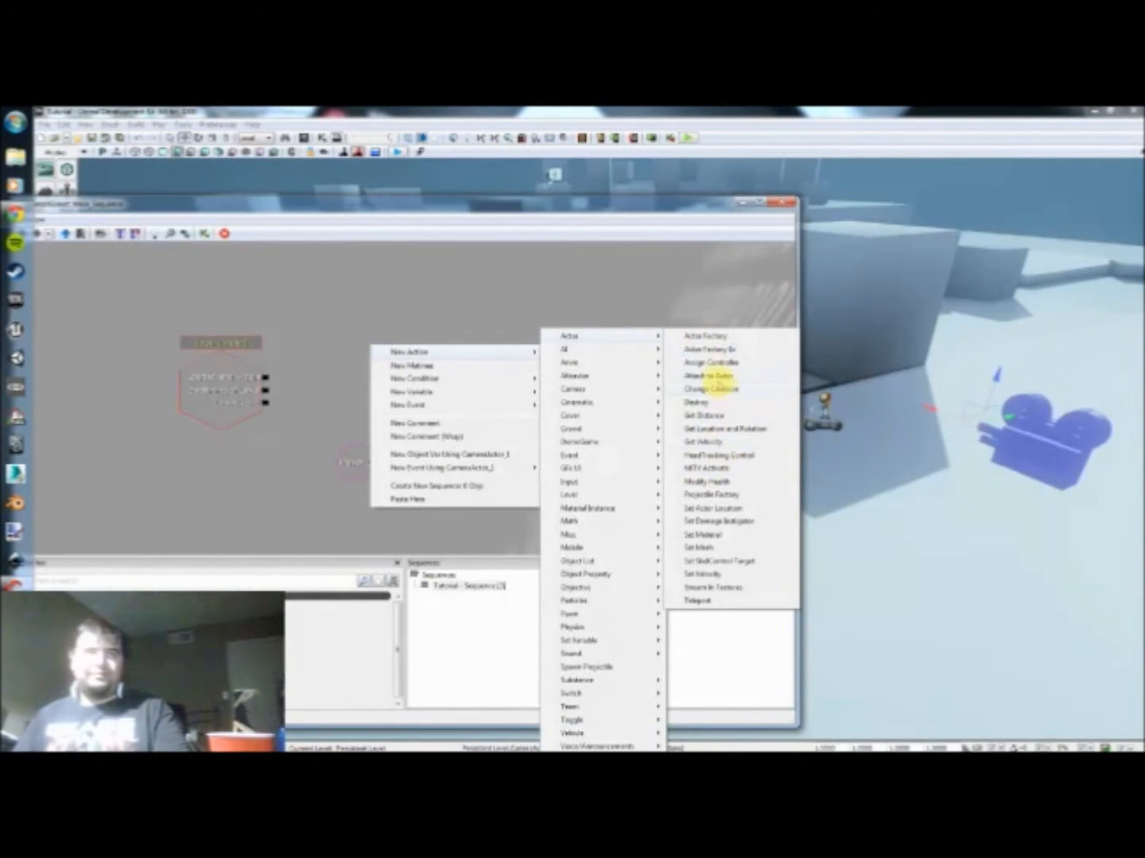
{"action": "left_click", "coordinate": [710, 375]}
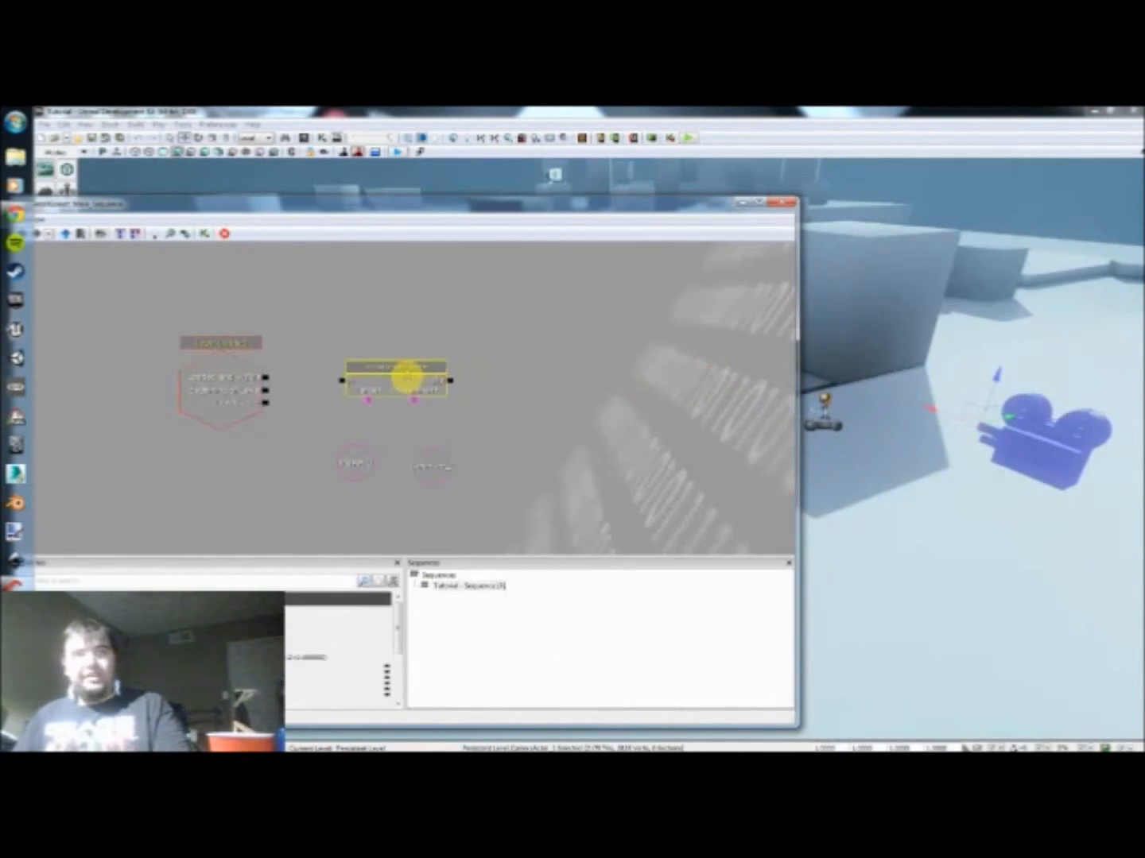
{"action": "left_click_drag", "start_coordinate": [411, 380], "coordinate": [409, 383], "text": "ctrl"}
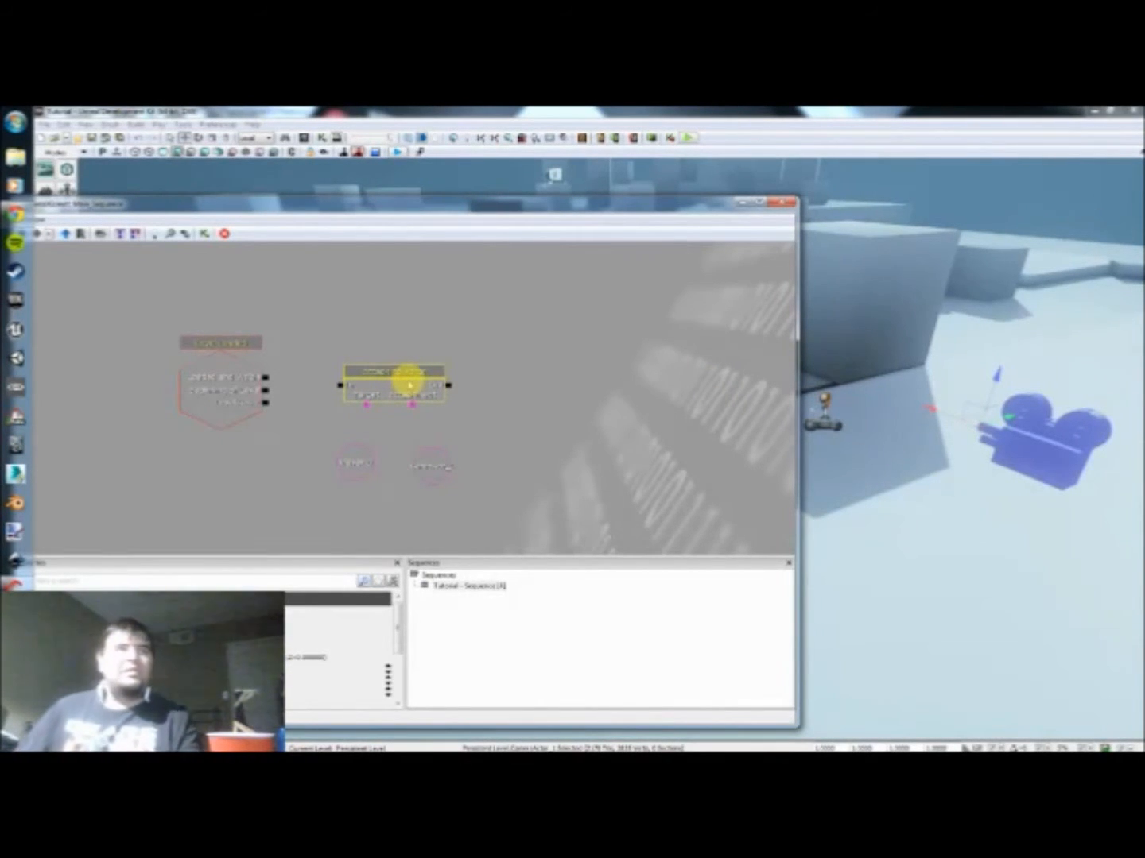
Step: Link Beginning of Level to Attach to Actor, with the Player variable as Target and the CameraActor variable as Attachment, and tidy both variables
{"action": "left_click_drag", "start_coordinate": [338, 387], "coordinate": [270, 390]}
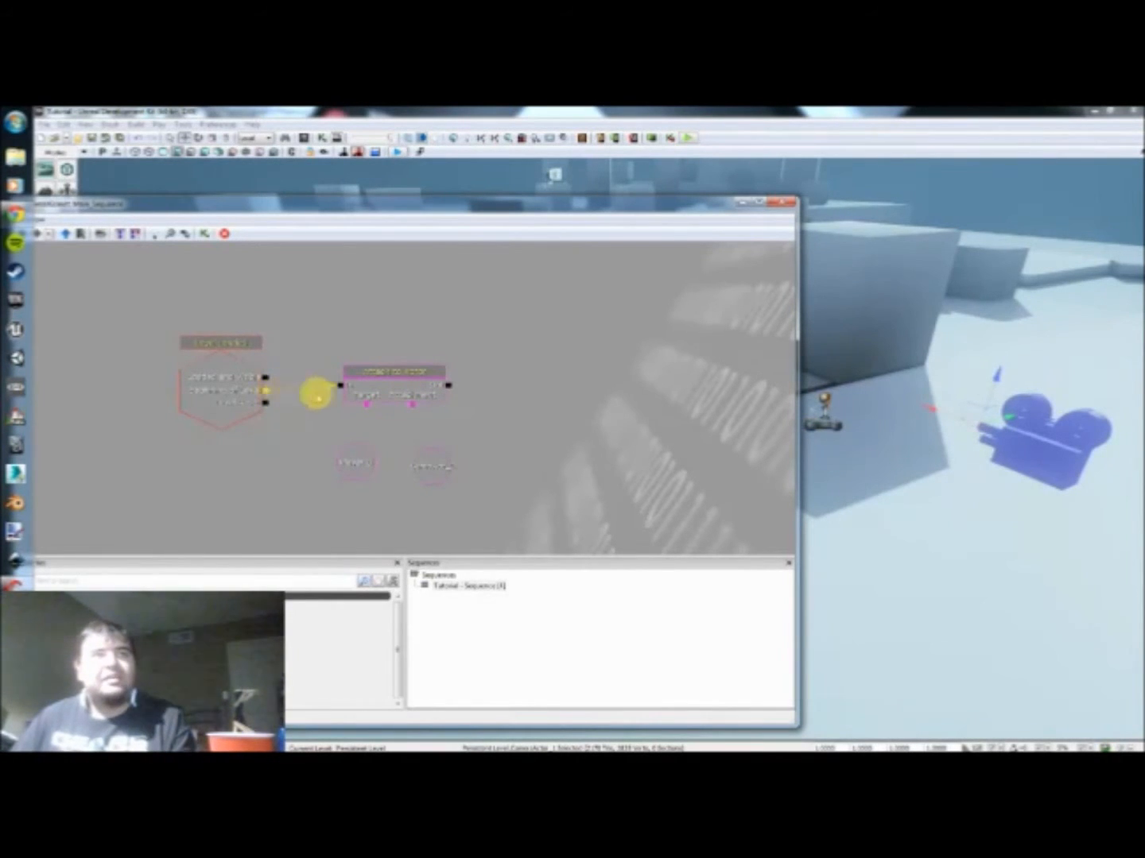
{"action": "left_click_drag", "start_coordinate": [365, 405], "coordinate": [355, 462]}
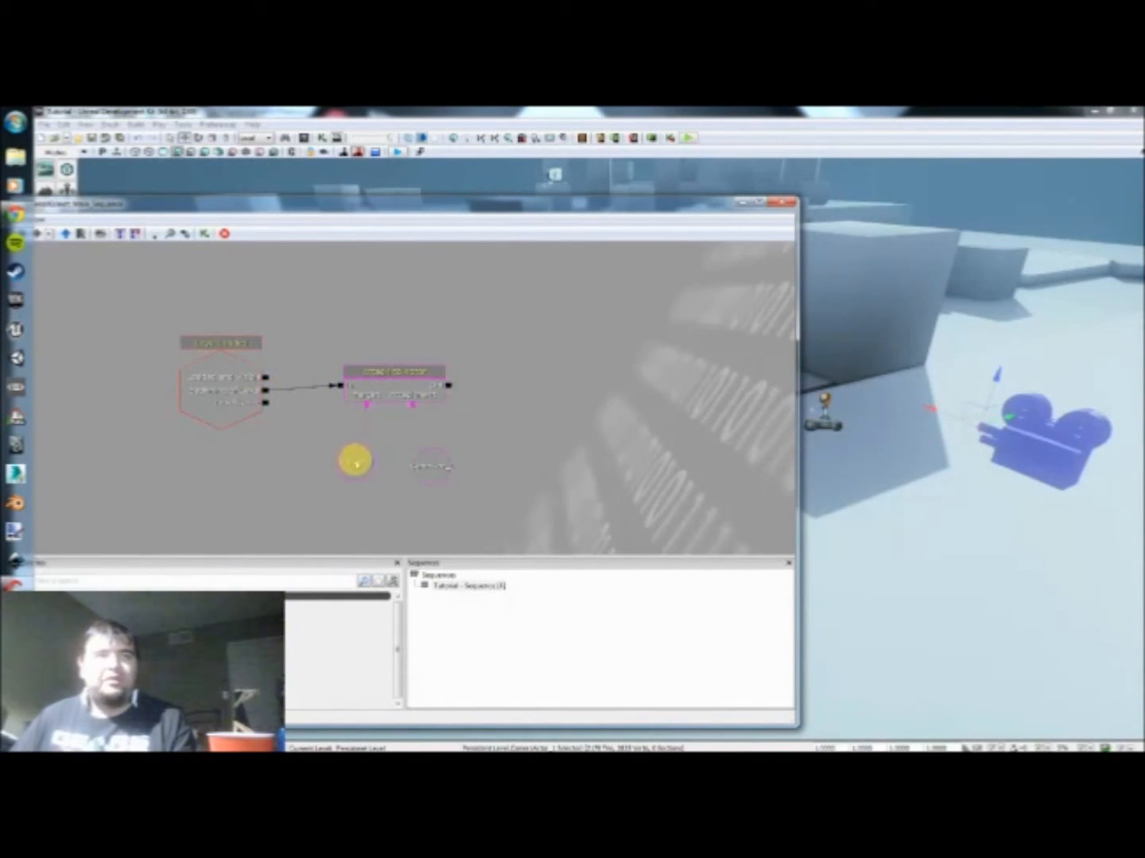
{"action": "left_click_drag", "start_coordinate": [416, 413], "coordinate": [435, 475]}
{"action": "left_click", "coordinate": [344, 468]}
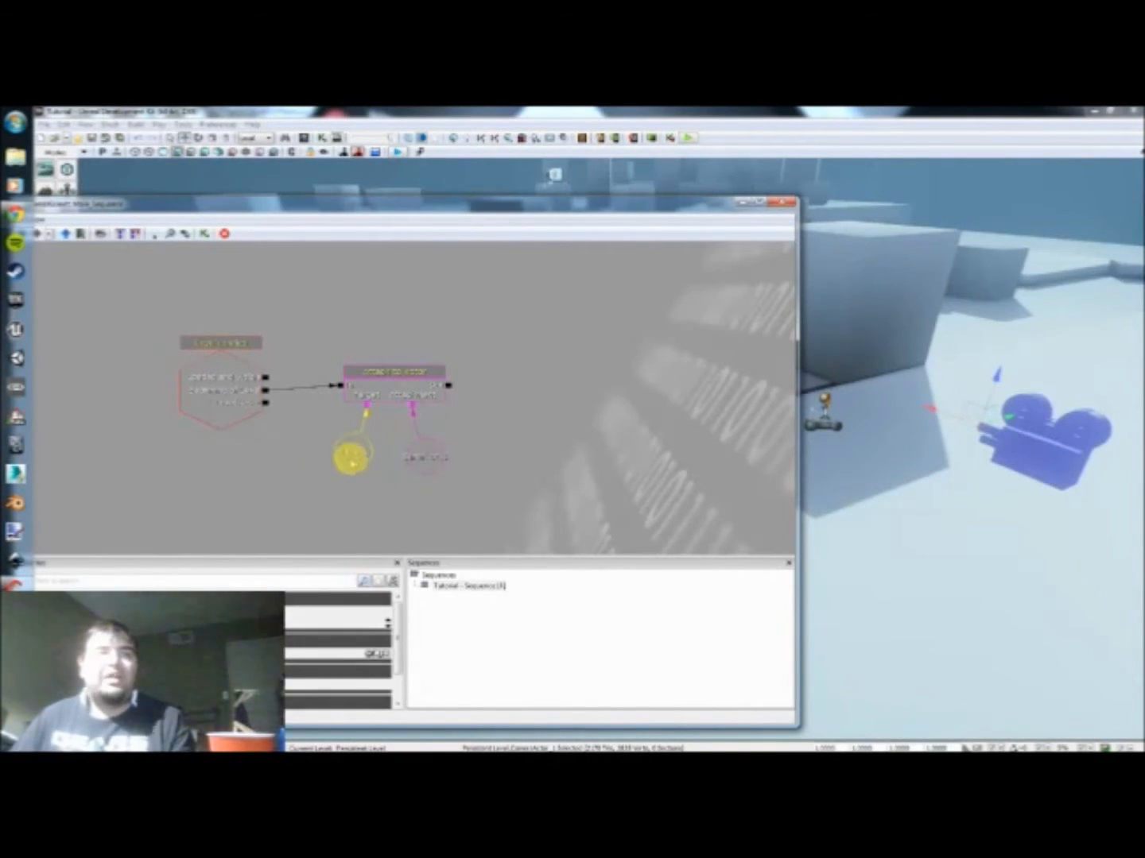
{"action": "left_click", "coordinate": [413, 456]}
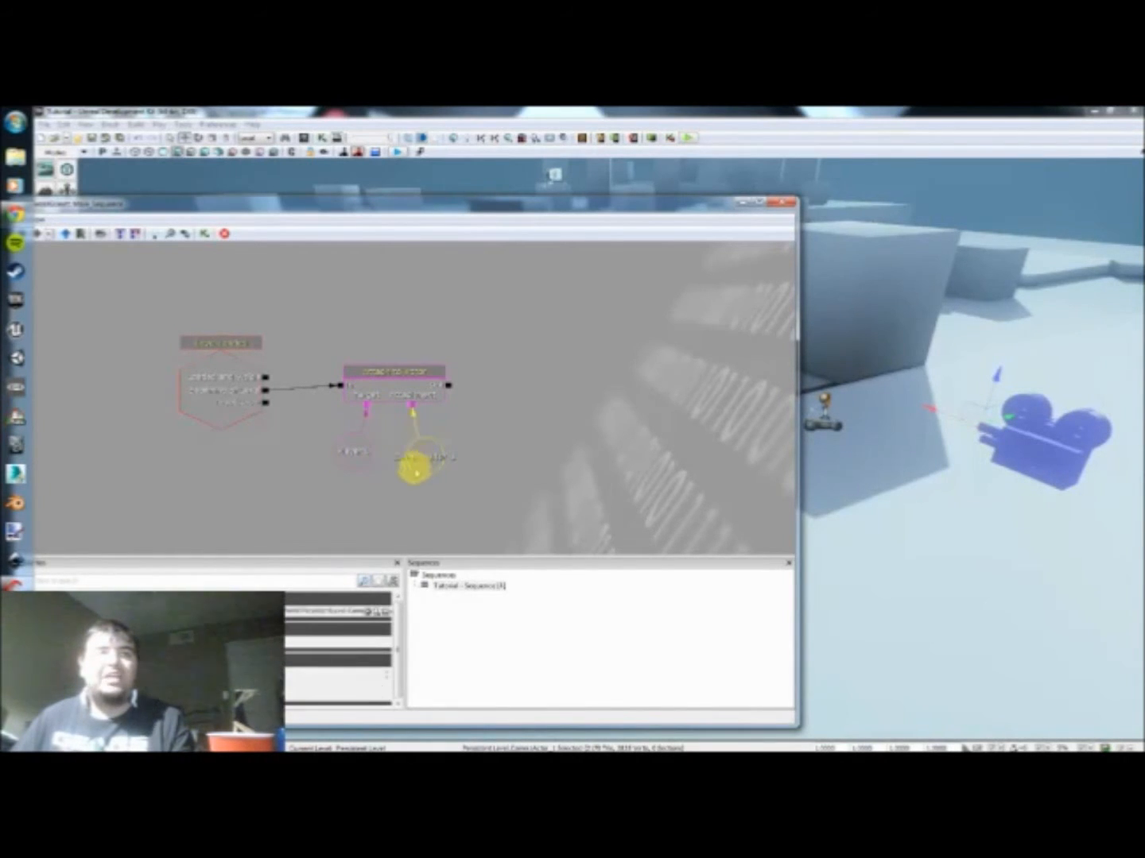
{"action": "left_click", "coordinate": [460, 405]}
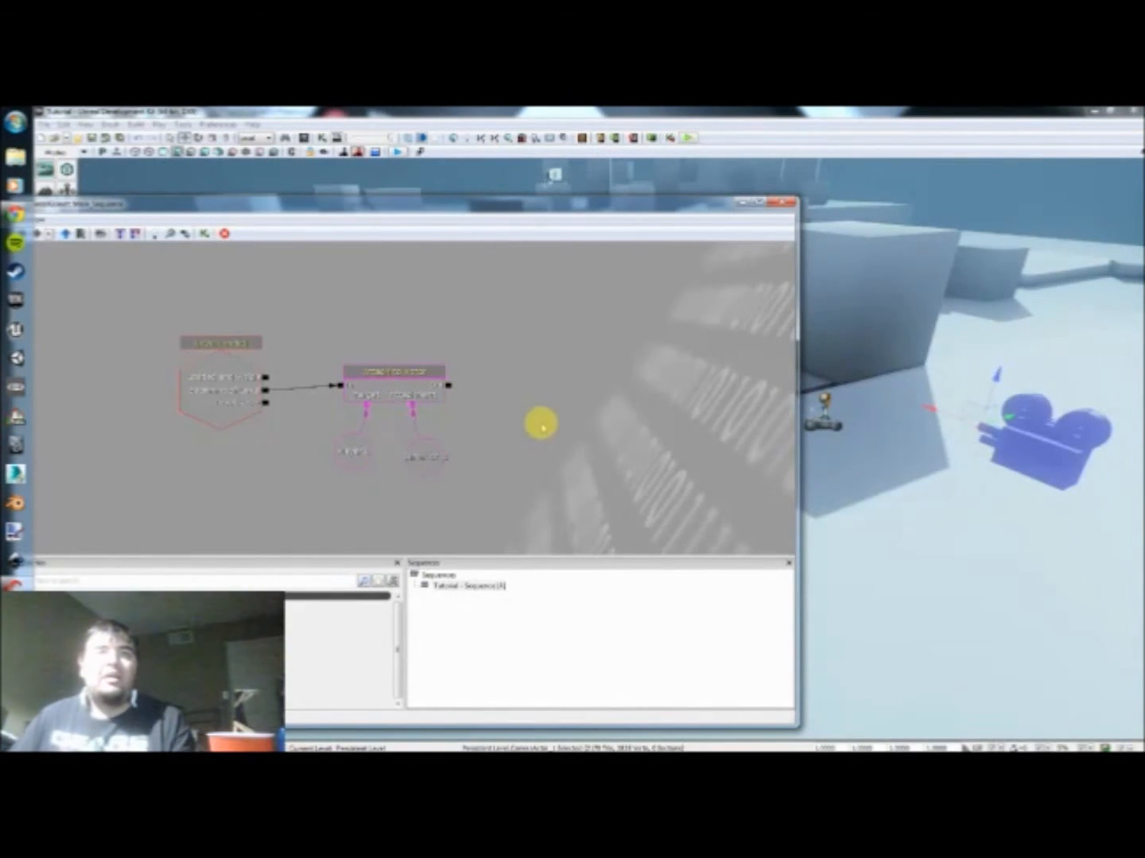
Step: Play the level in an editor preview, move around among the blocks to test the camera attachment and end the session
{"action": "mouse_move", "coordinate": [873, 502]}
{"action": "left_mouse_down"}
{"action": "mouse_move", "coordinate": [894, 486]}
{"action": "mouse_move", "coordinate": [890, 497]}
{"action": "left_mouse_up"}
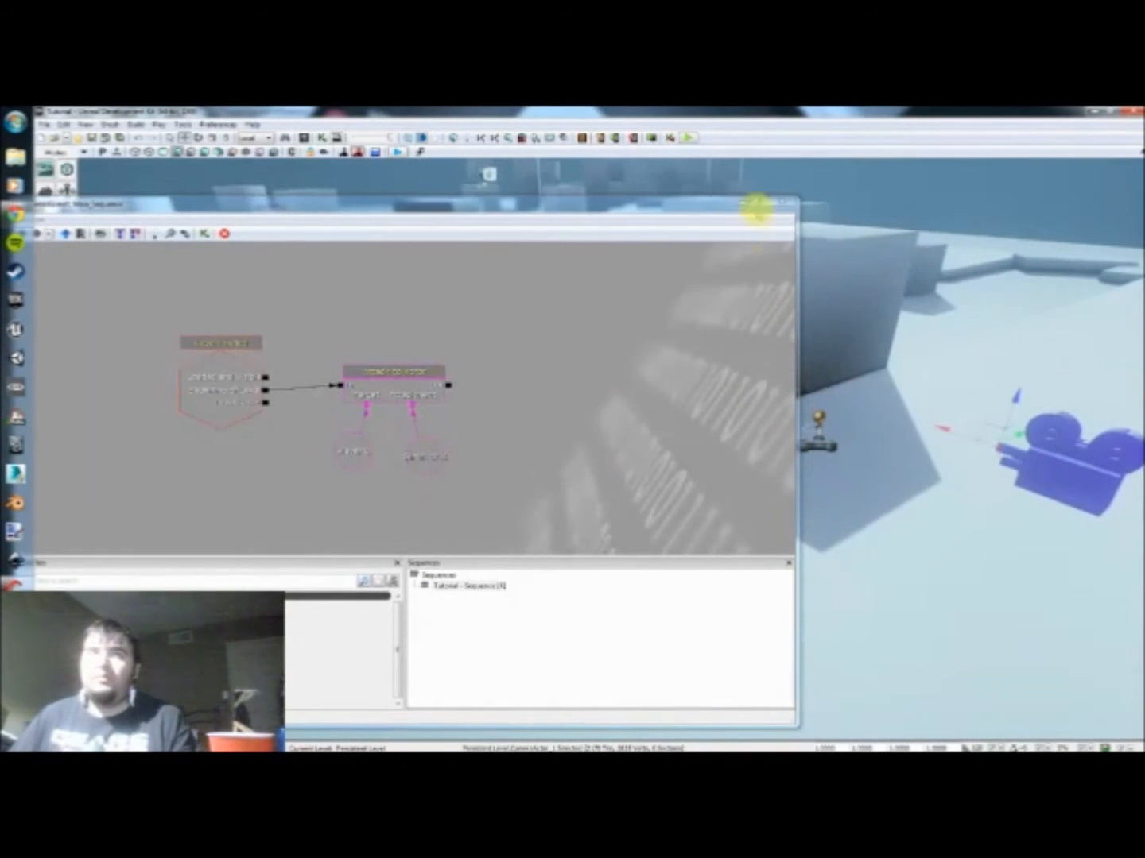
{"action": "left_click", "coordinate": [688, 139]}
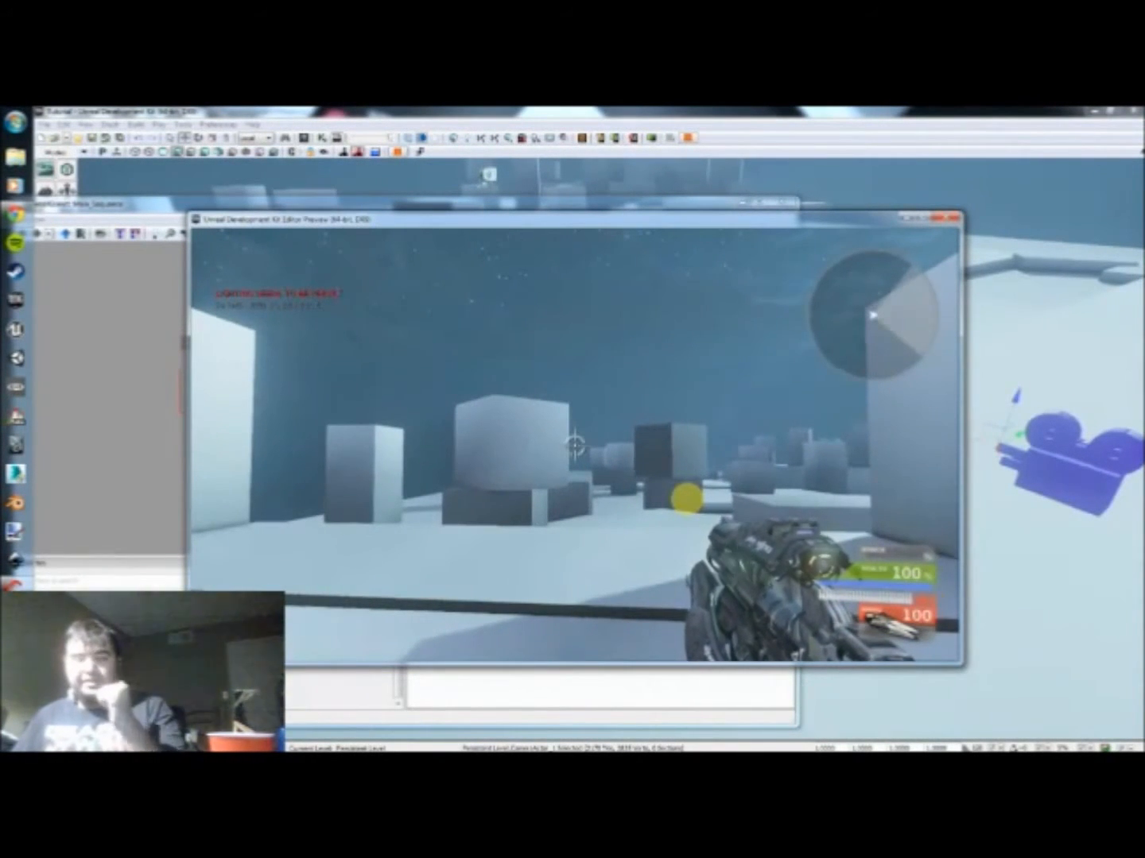
{"action": "key", "text": "w"}
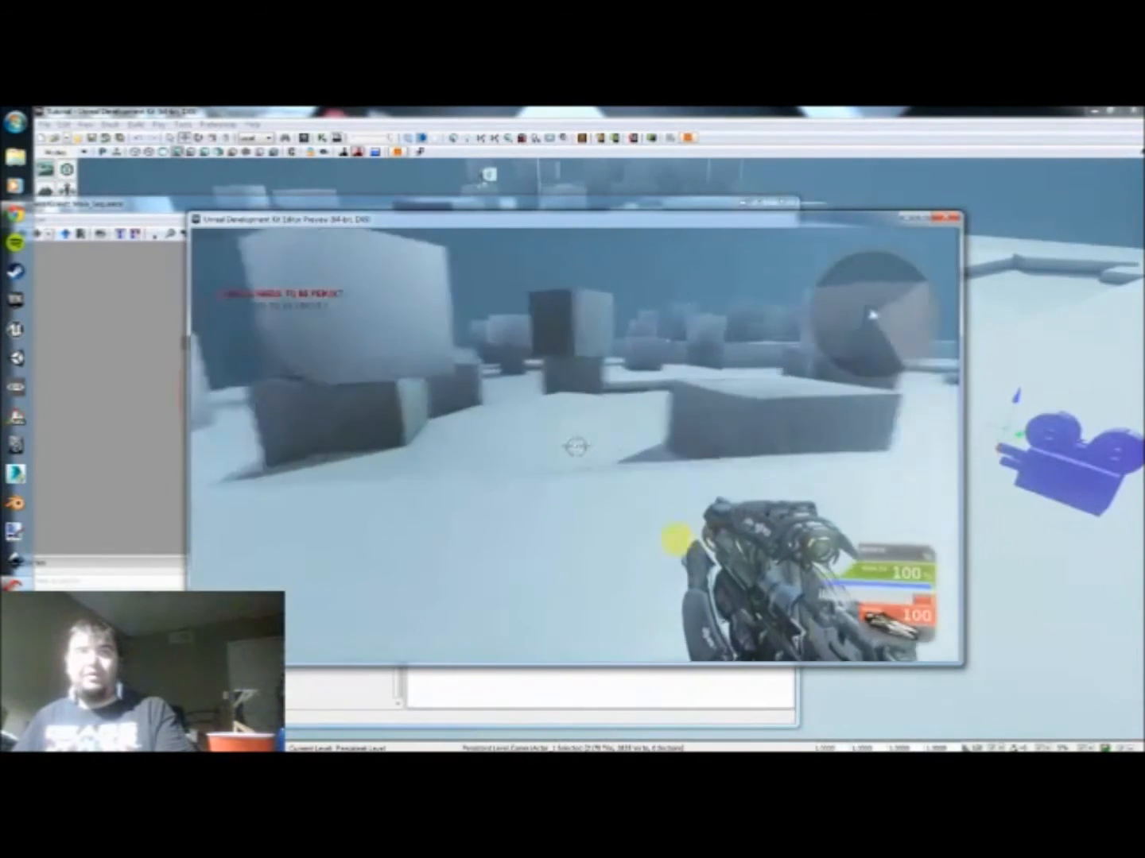
{"action": "key", "text": "w"}
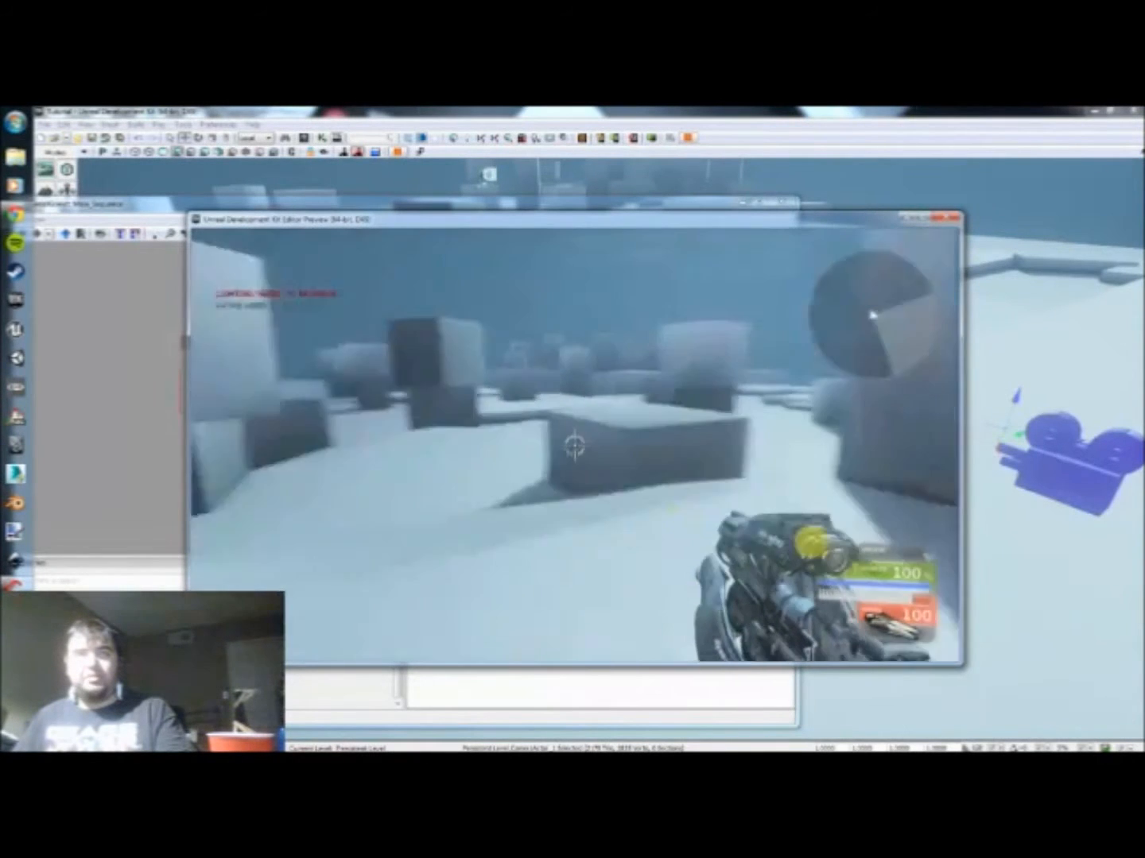
{"action": "key", "text": "s"}
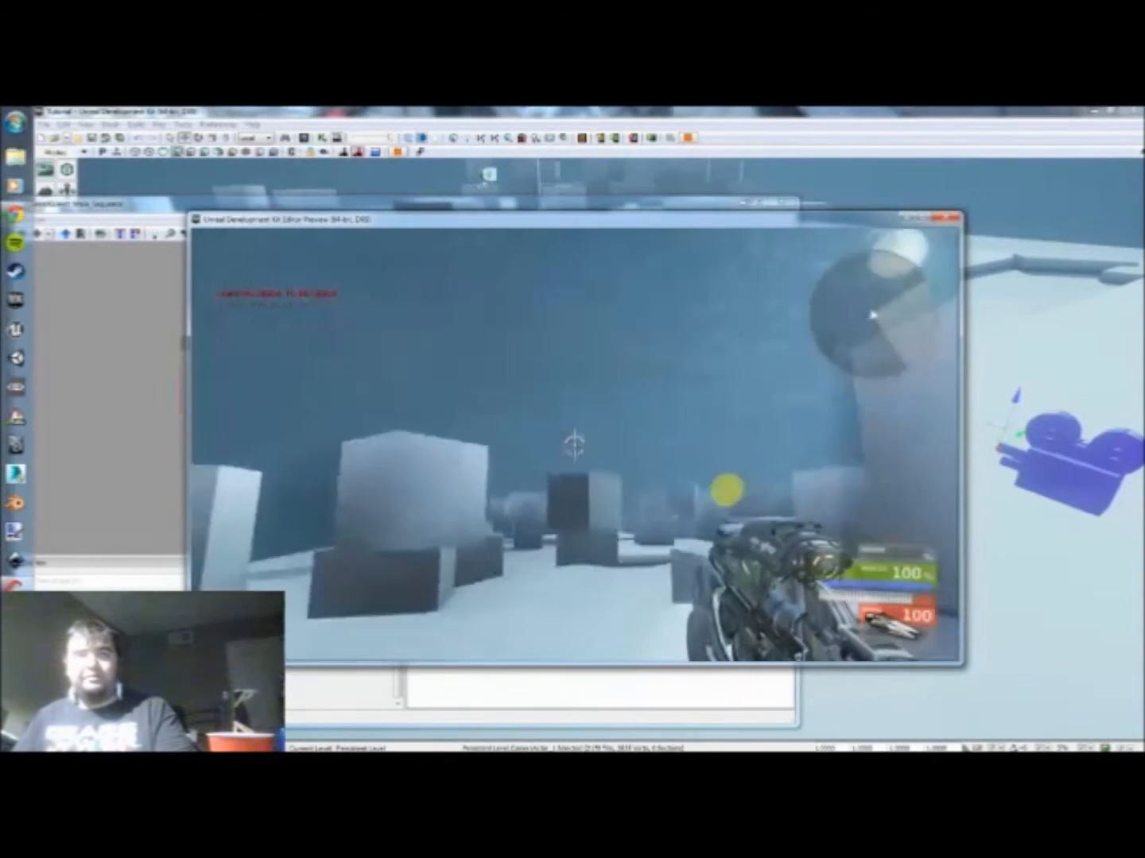
{"action": "key", "text": "Escape"}
Step: Add a Set Camera Target action beside the Attach to Actor action in the Kismet sequence
{"action": "left_click_drag", "start_coordinate": [505, 463], "coordinate": [485, 456]}
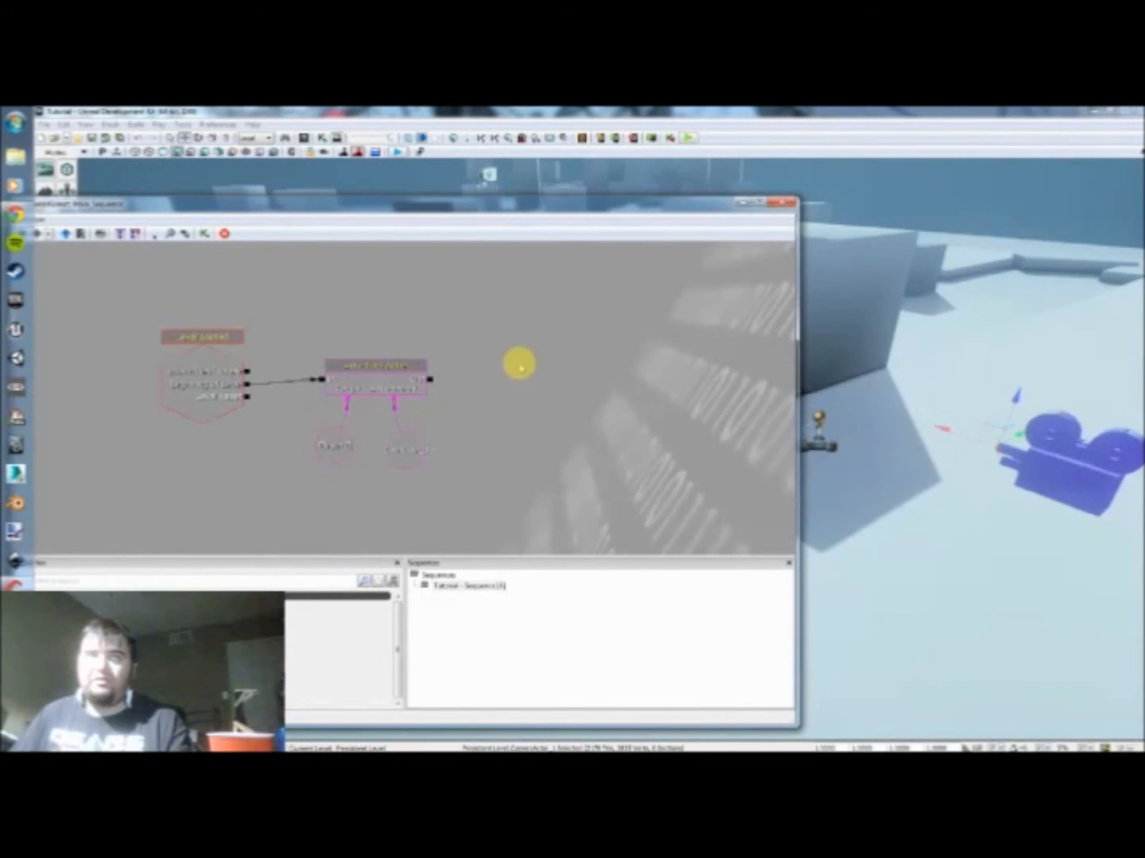
{"action": "right_click", "coordinate": [518, 364]}
{"action": "mouse_move", "coordinate": [559, 355]}
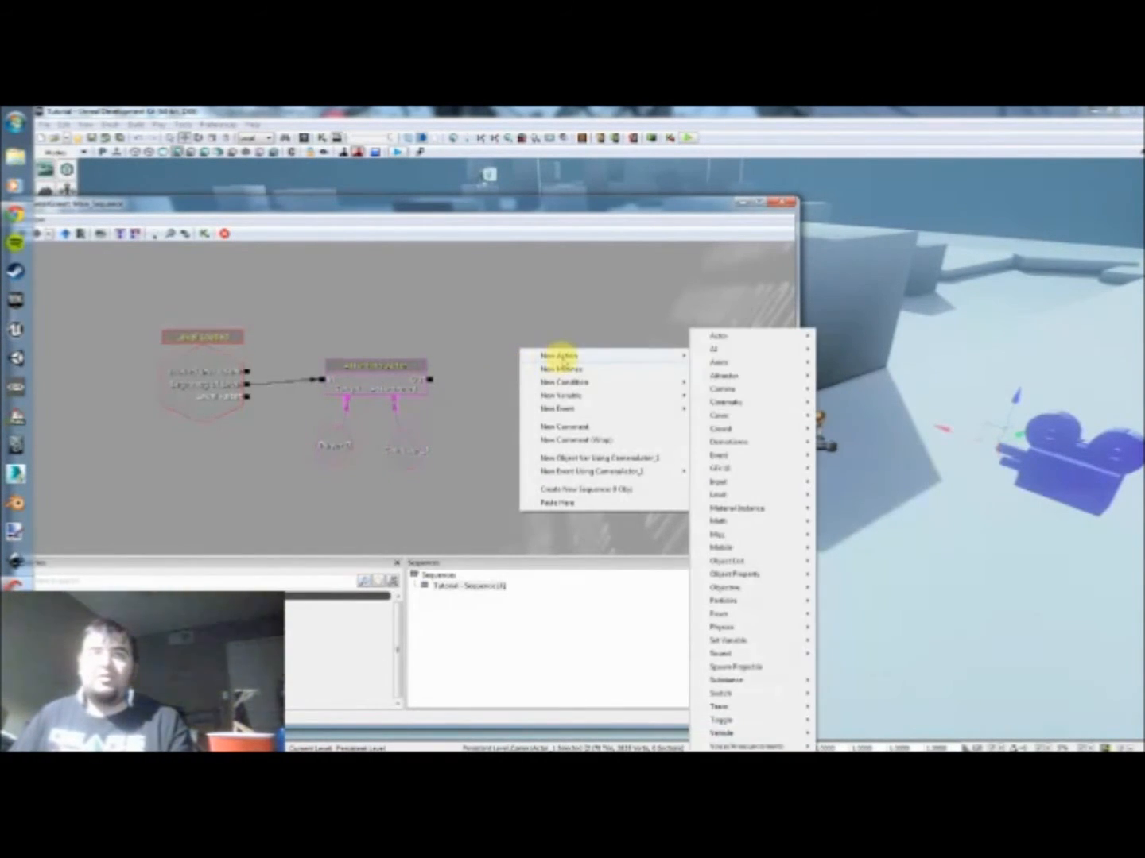
{"action": "mouse_move", "coordinate": [747, 390]}
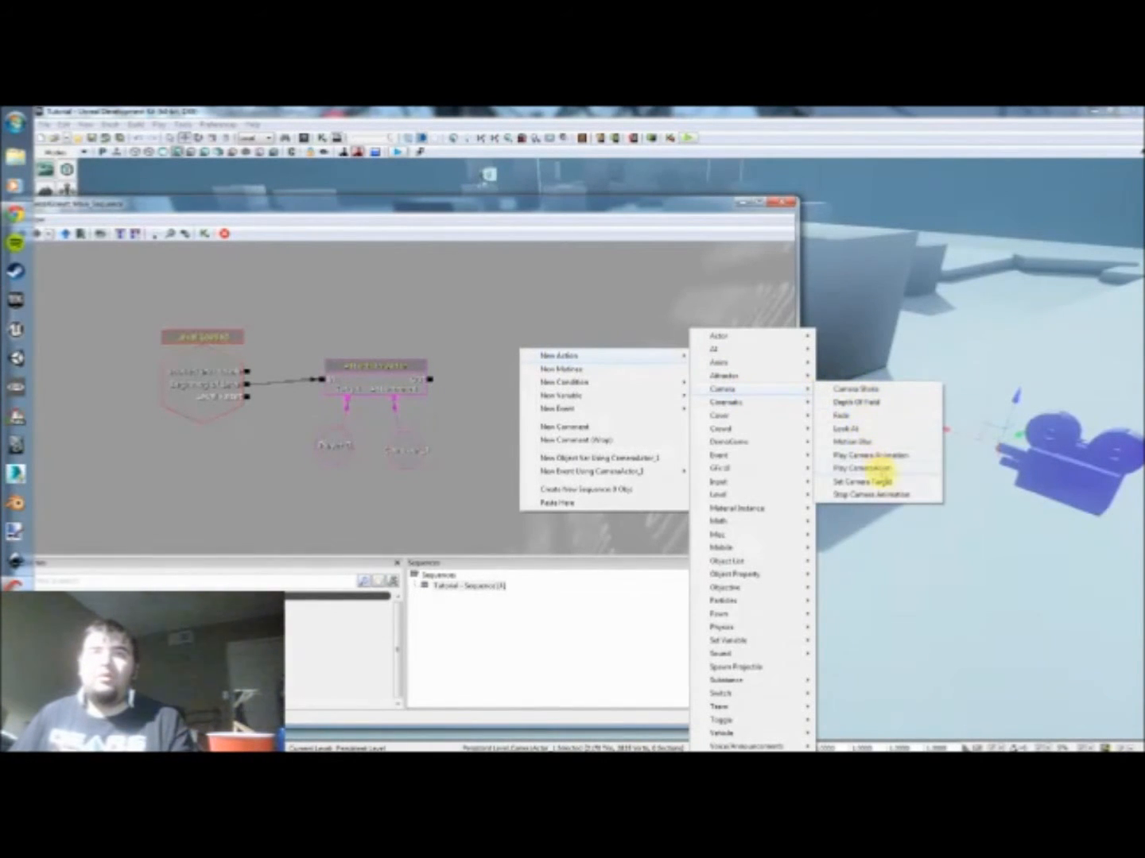
{"action": "left_click", "coordinate": [862, 482]}
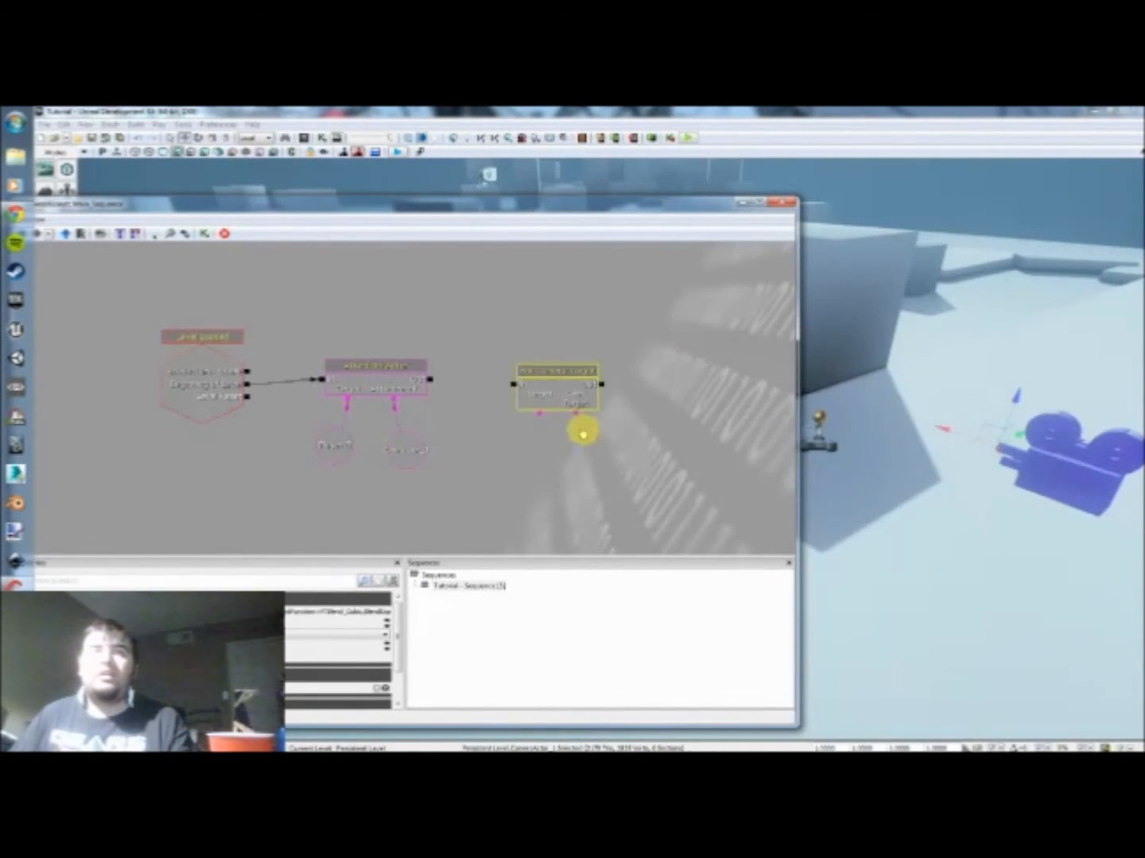
Step: Link the Attach to Actor output to the Set Camera Target input and align the two actions
{"action": "left_click_drag", "start_coordinate": [583, 405], "coordinate": [511, 456]}
{"action": "right_click", "coordinate": [512, 457]}
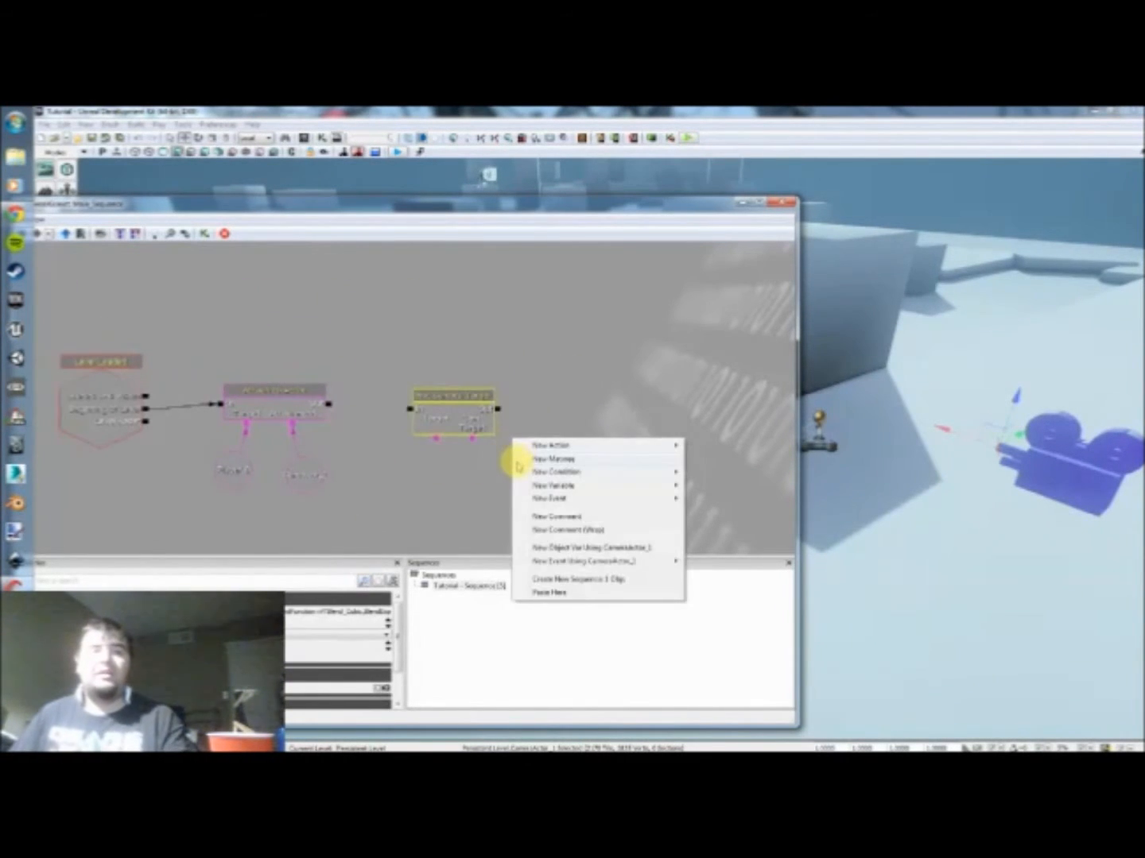
{"action": "left_click", "coordinate": [512, 463]}
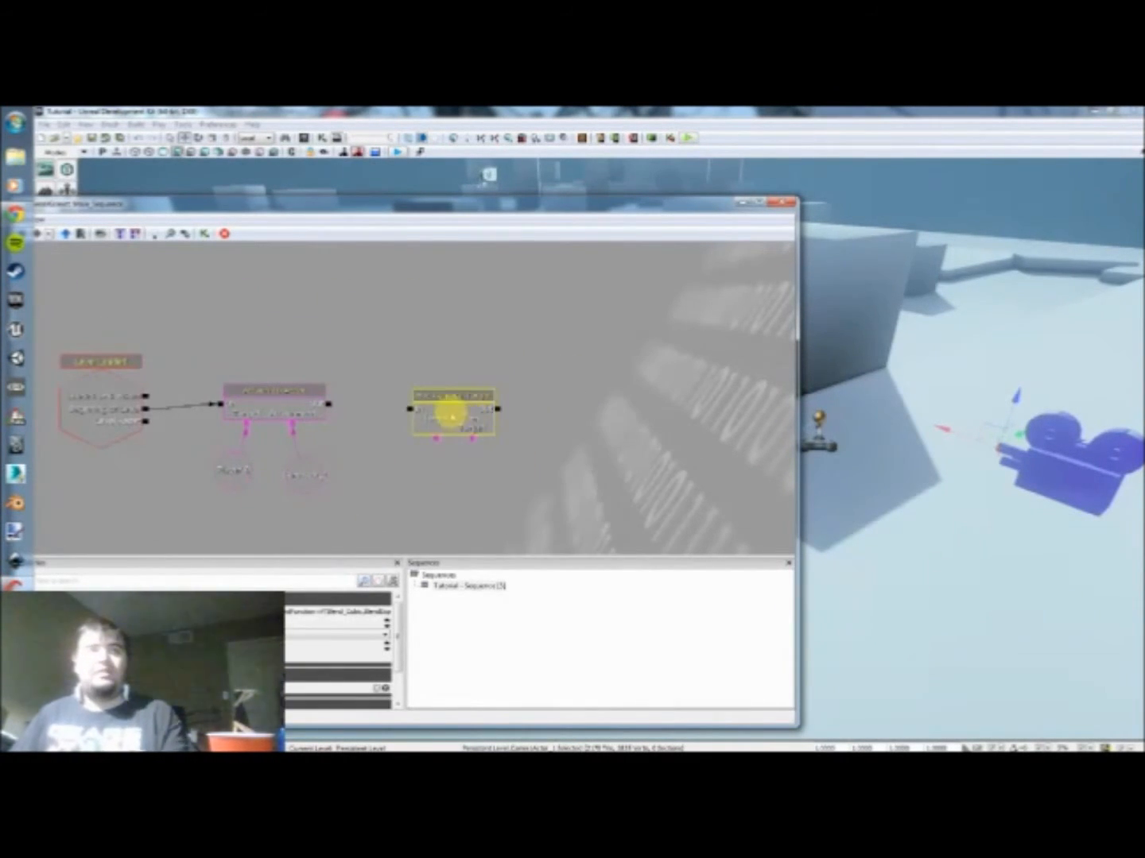
{"action": "left_click_drag", "start_coordinate": [453, 414], "coordinate": [405, 423], "text": "ctrl"}
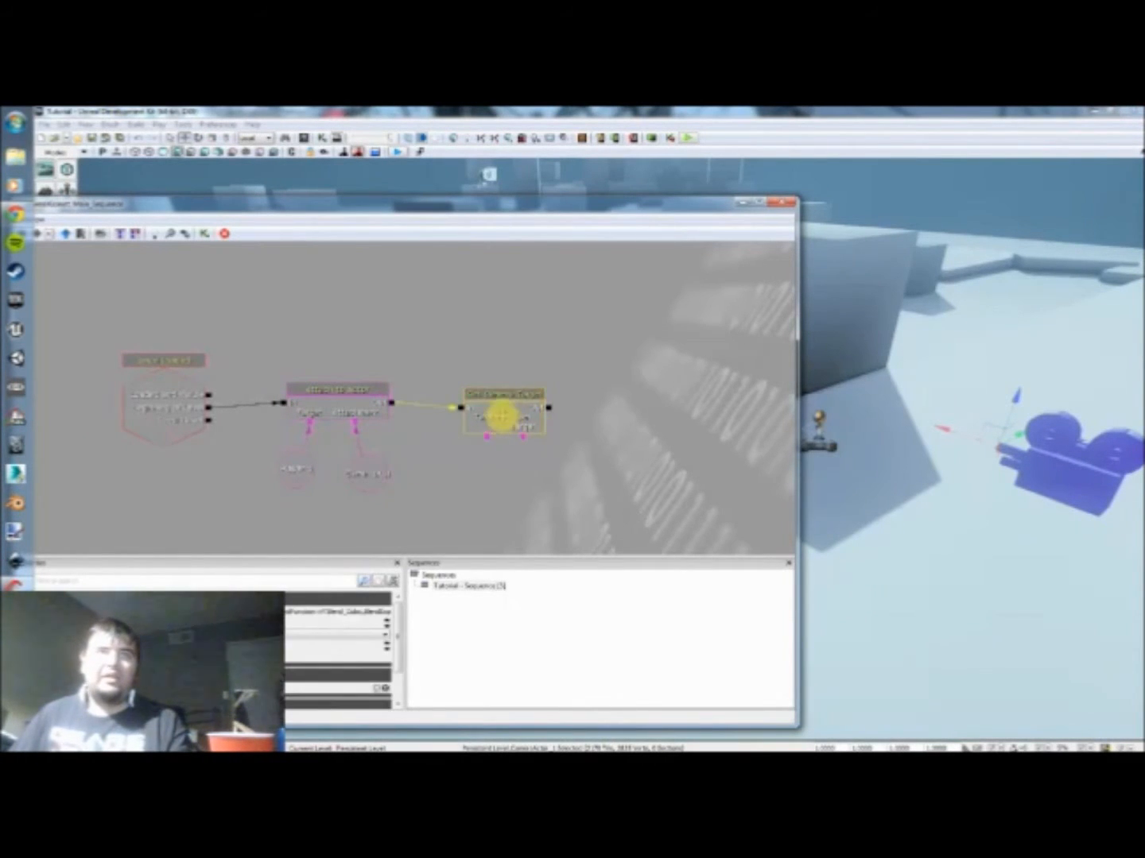
{"action": "left_click_drag", "start_coordinate": [501, 414], "coordinate": [503, 404]}
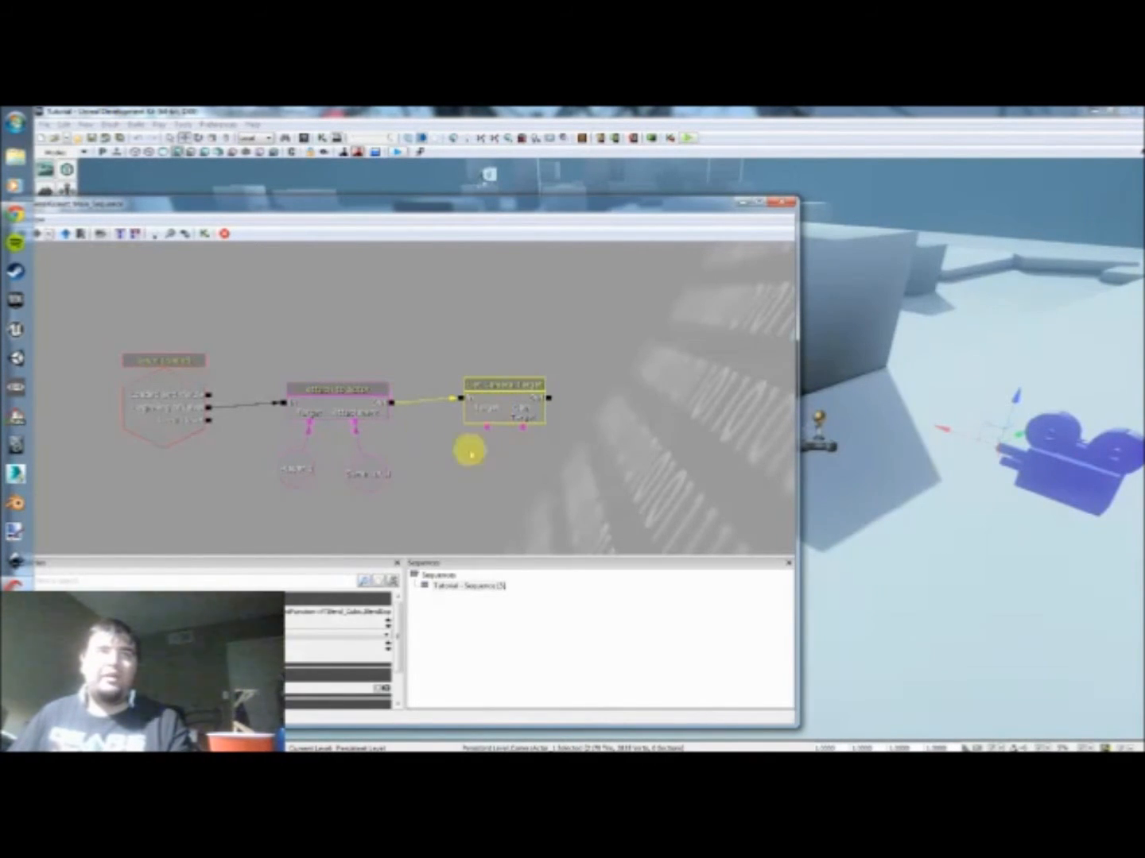
Step: Connect the Player variable to Set Camera Target's Target and the CameraActor variable to its Cam Target, repositioning both variables beneath the actions
{"action": "left_click_drag", "start_coordinate": [485, 430], "coordinate": [509, 501]}
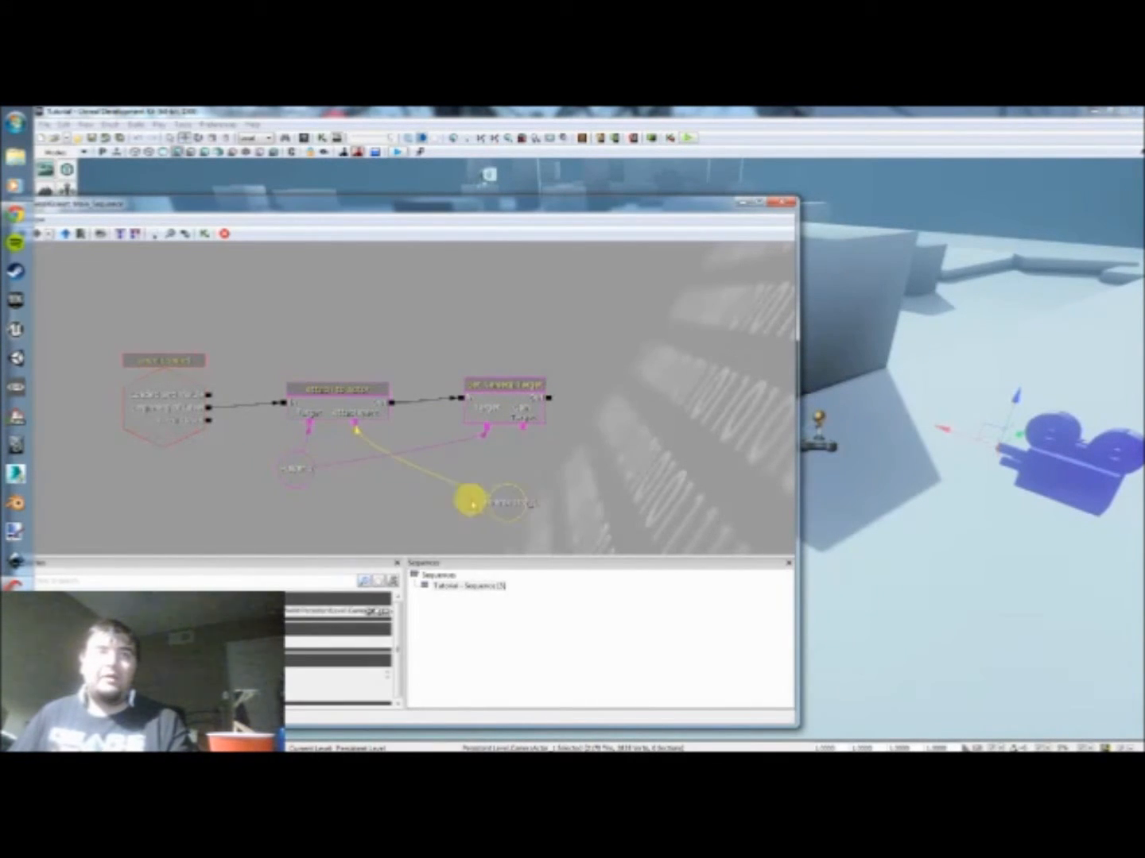
{"action": "left_click_drag", "start_coordinate": [299, 465], "coordinate": [355, 487]}
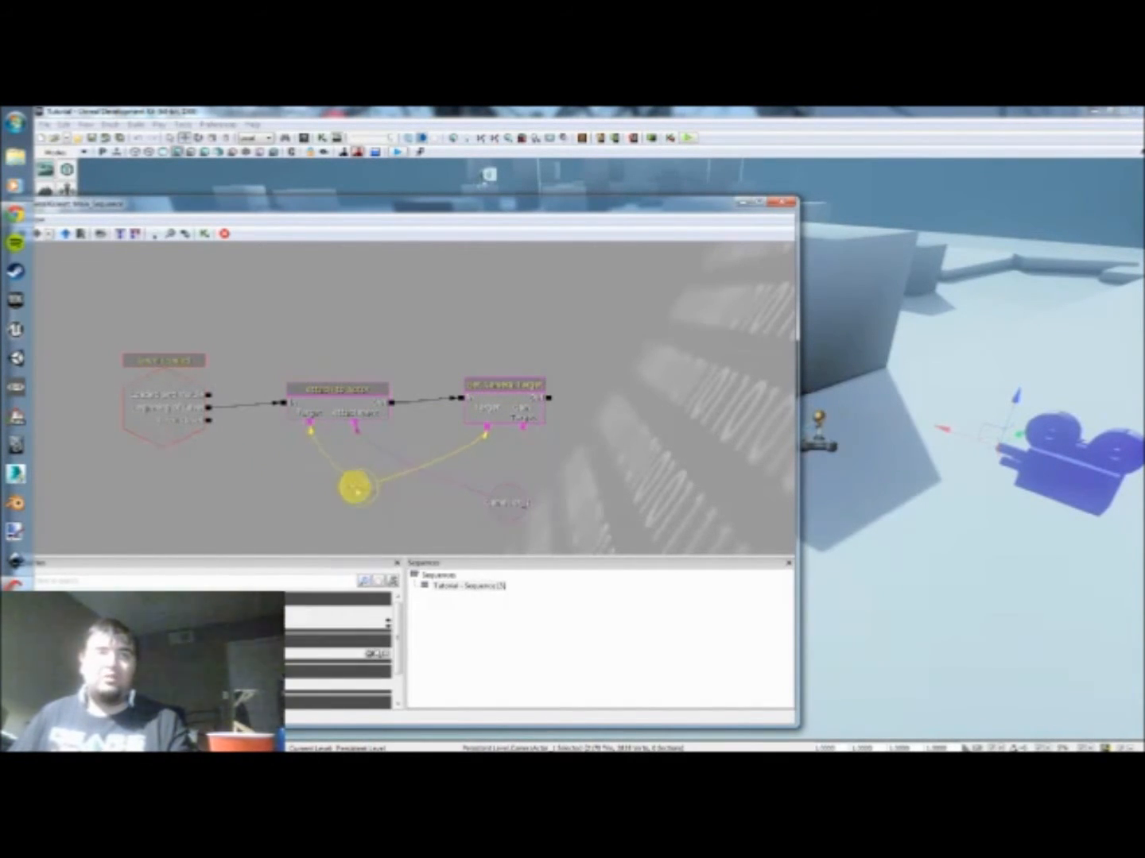
{"action": "left_click", "coordinate": [517, 410]}
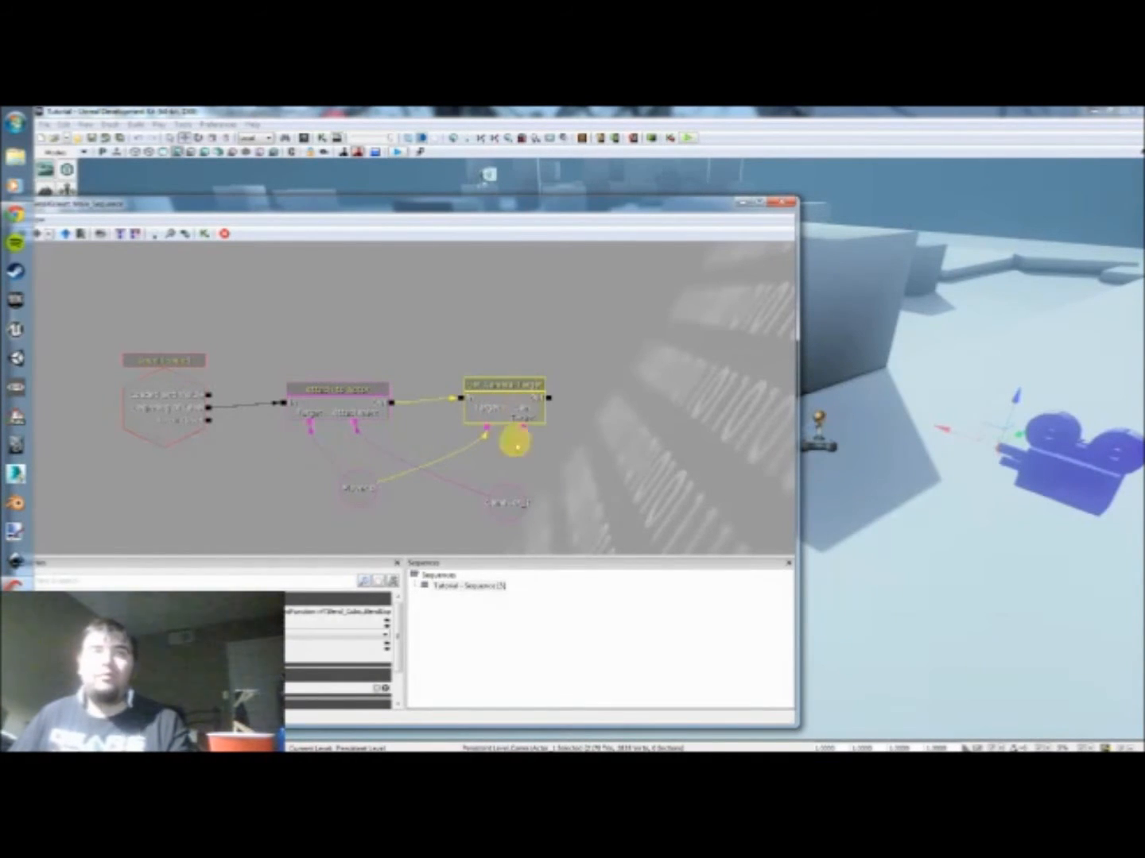
{"action": "left_click_drag", "start_coordinate": [524, 430], "coordinate": [526, 504]}
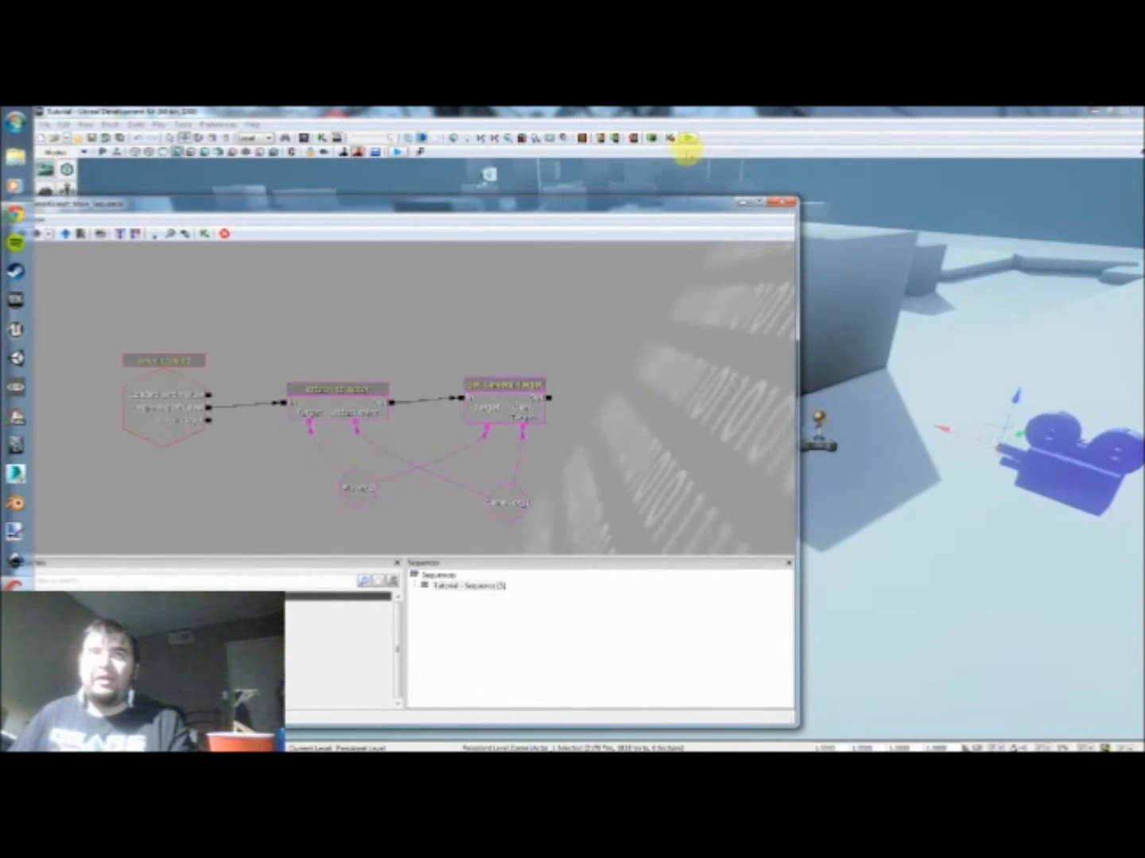
Step: Play the level in an editor preview, run the character among the blocks to test the follow camera and end the session
{"action": "left_click", "coordinate": [689, 140]}
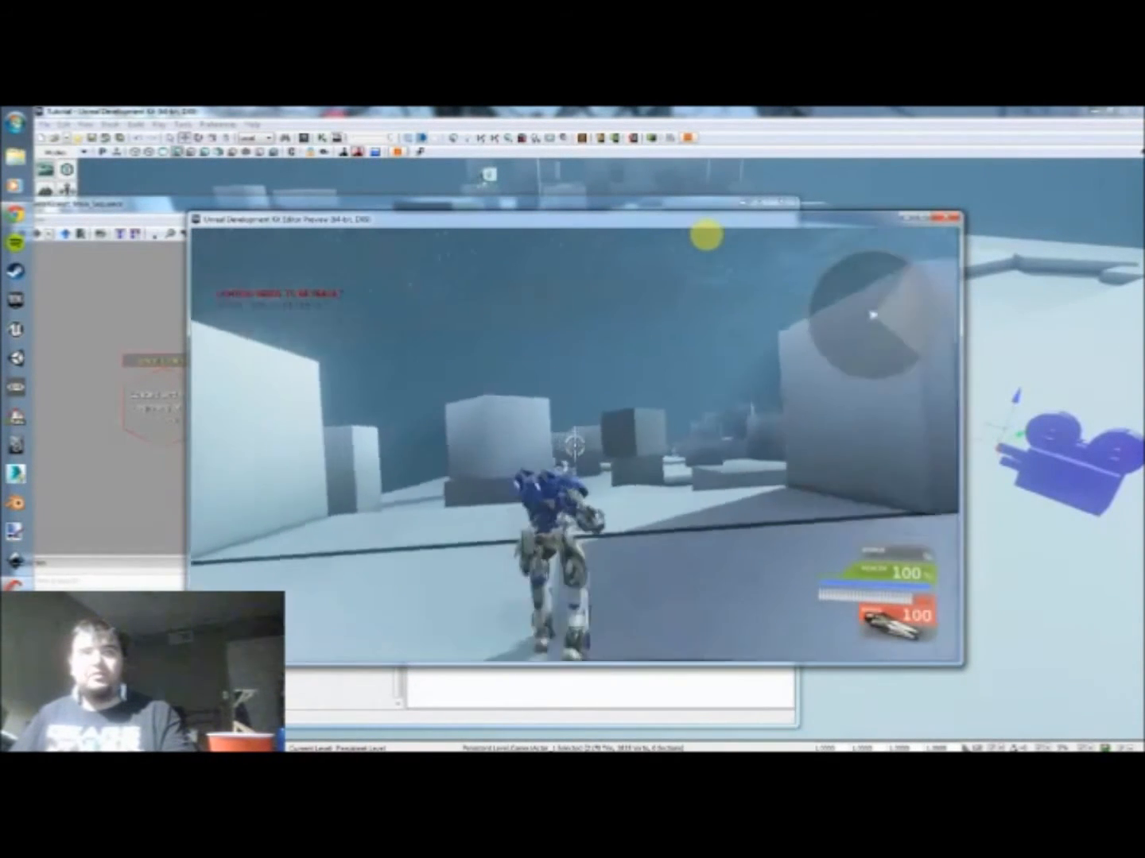
{"action": "key", "text": "a"}
{"action": "key", "text": "w"}
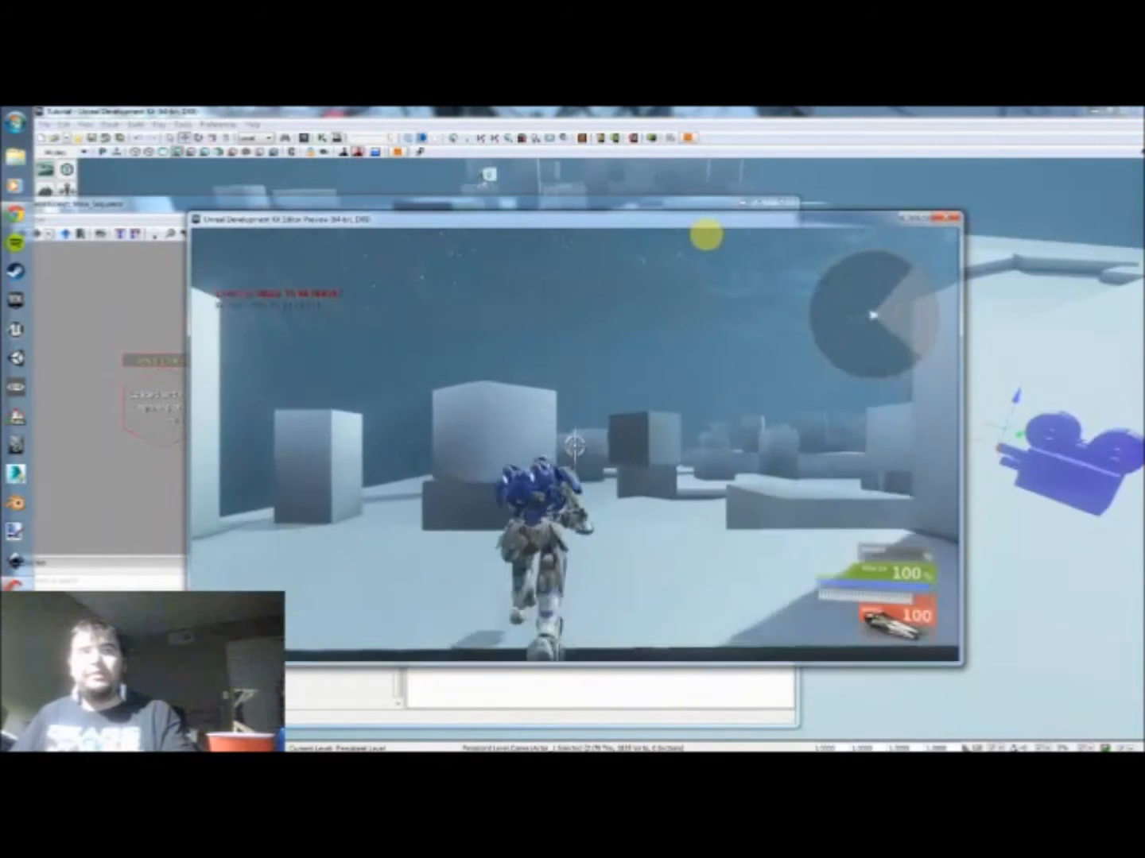
{"action": "key", "text": "s"}
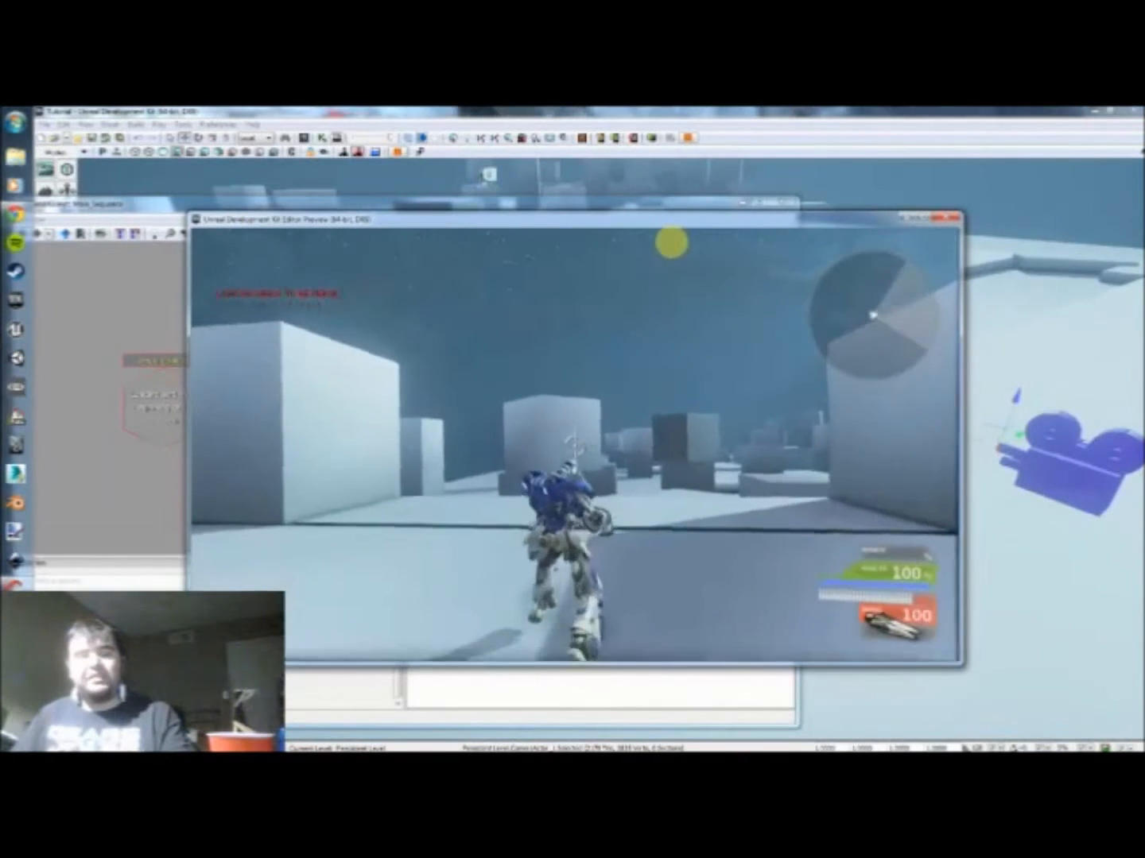
{"action": "key", "text": "w"}
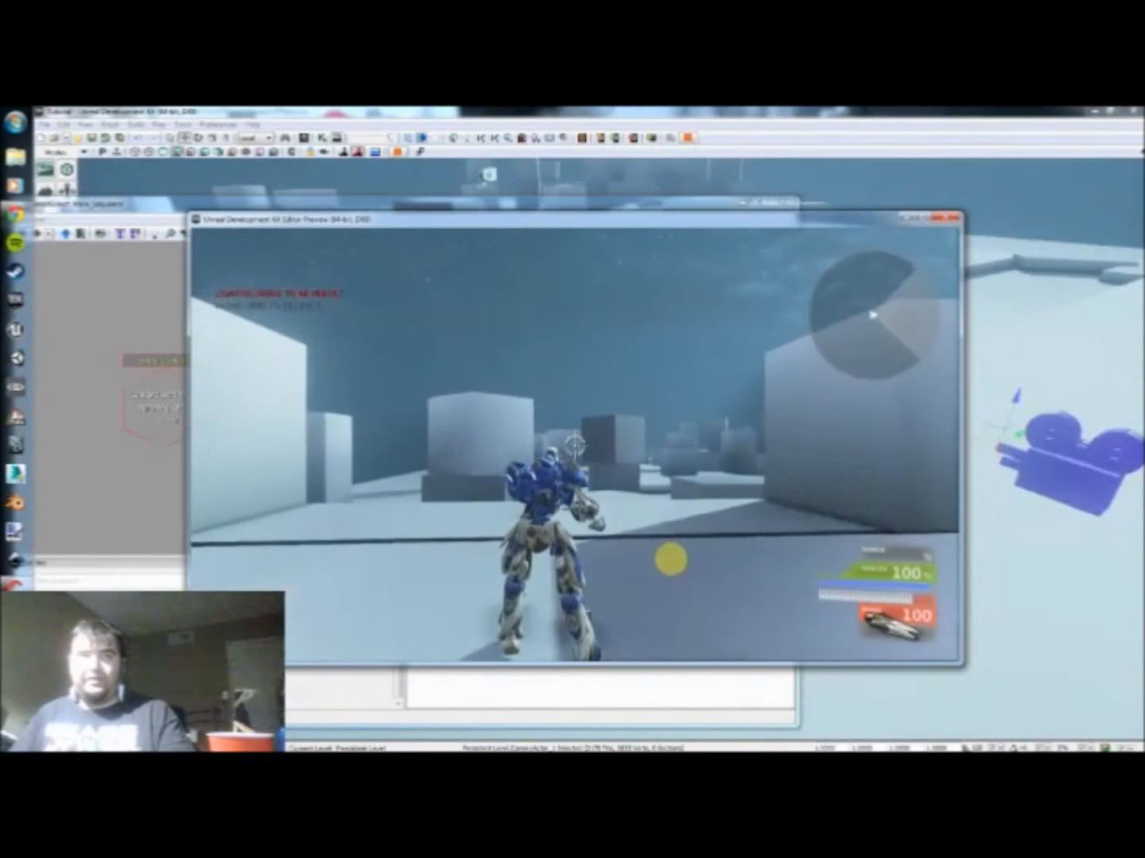
{"action": "key", "text": "w"}
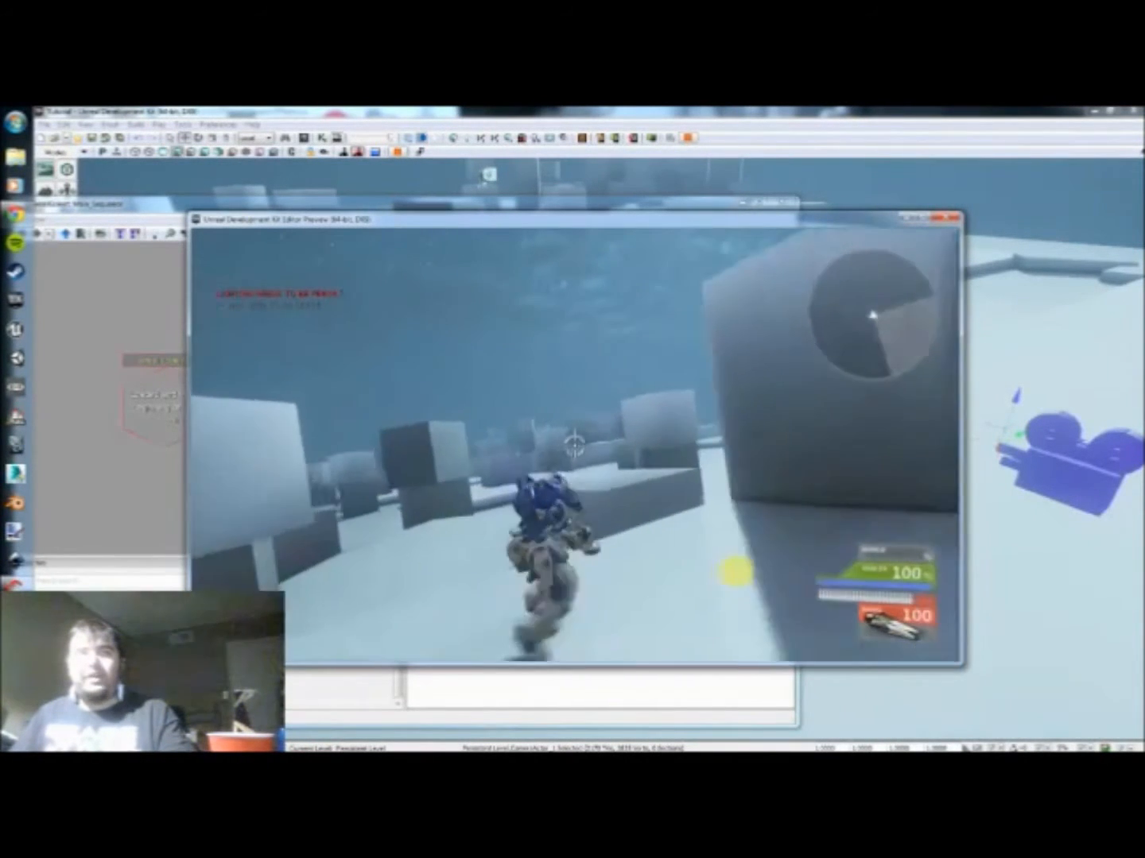
{"action": "key", "text": "Escape"}
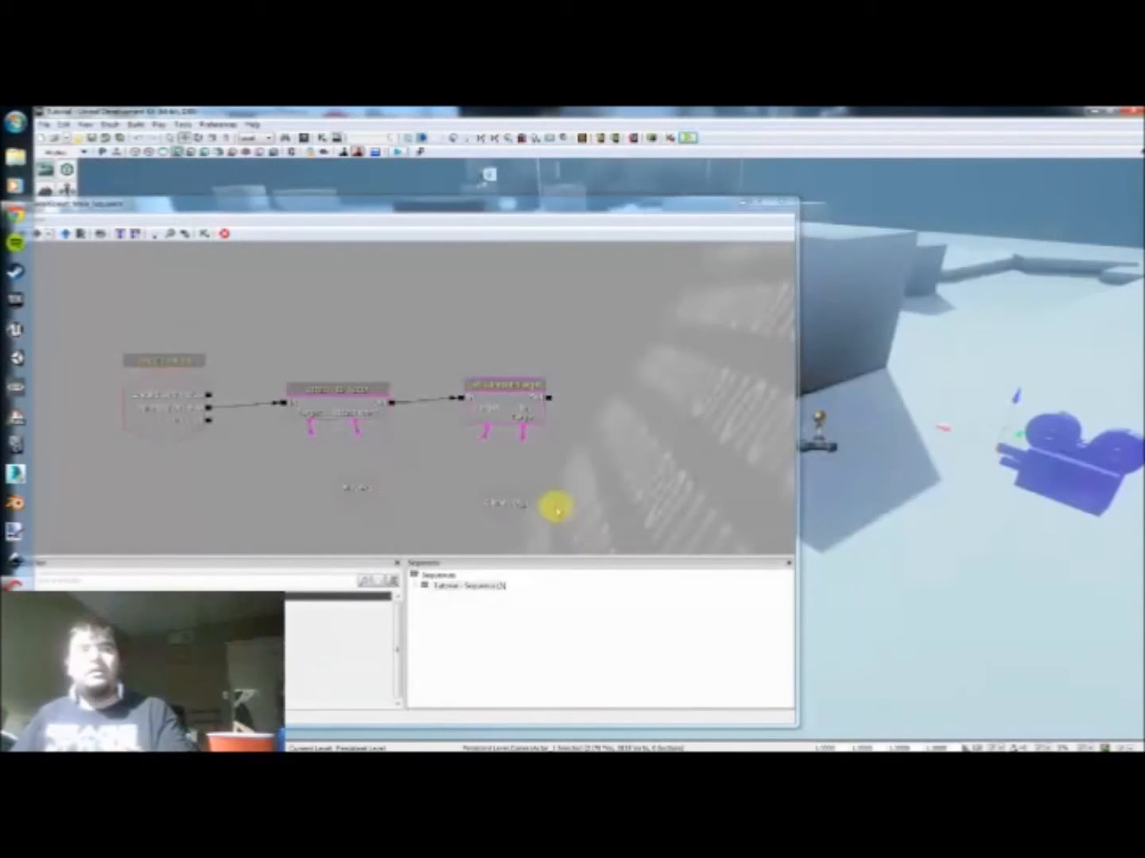
Step: Close the Kismet sequence and filter the Content Browser to Skeletal Meshes
{"action": "left_click_drag", "start_coordinate": [487, 476], "coordinate": [512, 450]}
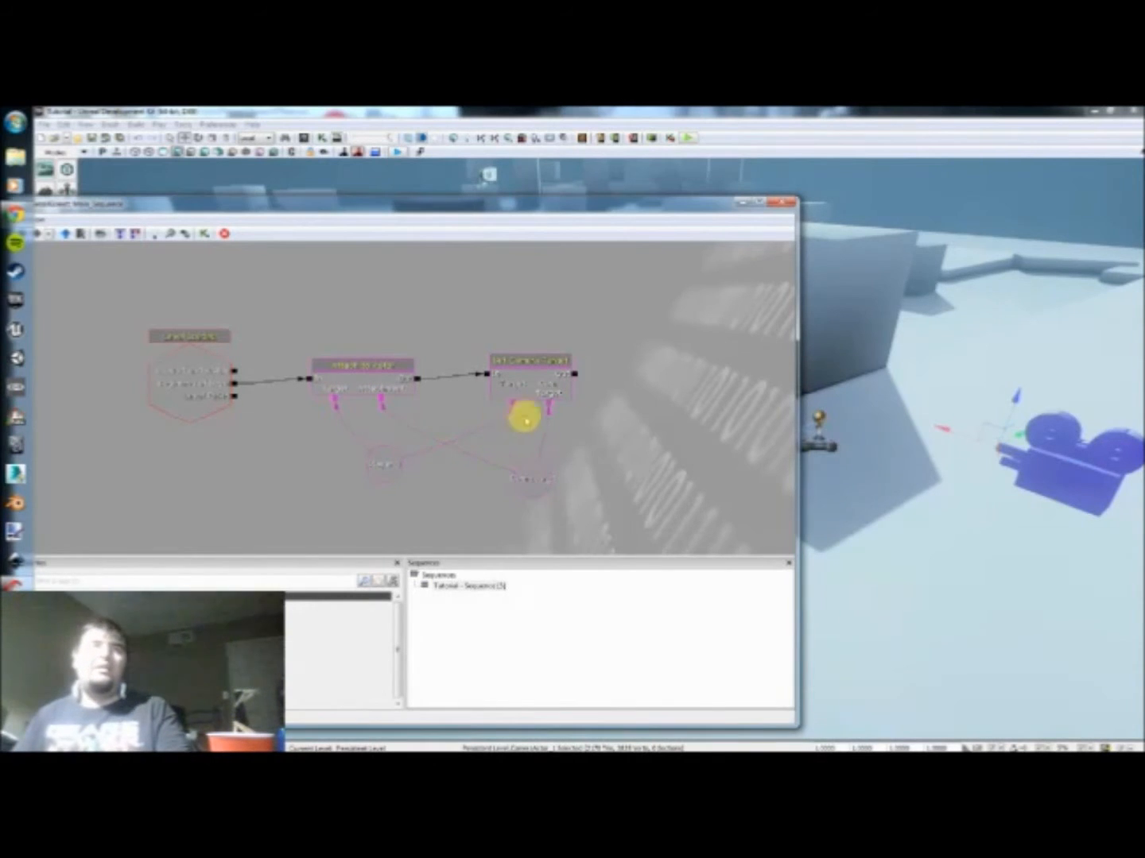
{"action": "left_click", "coordinate": [790, 204]}
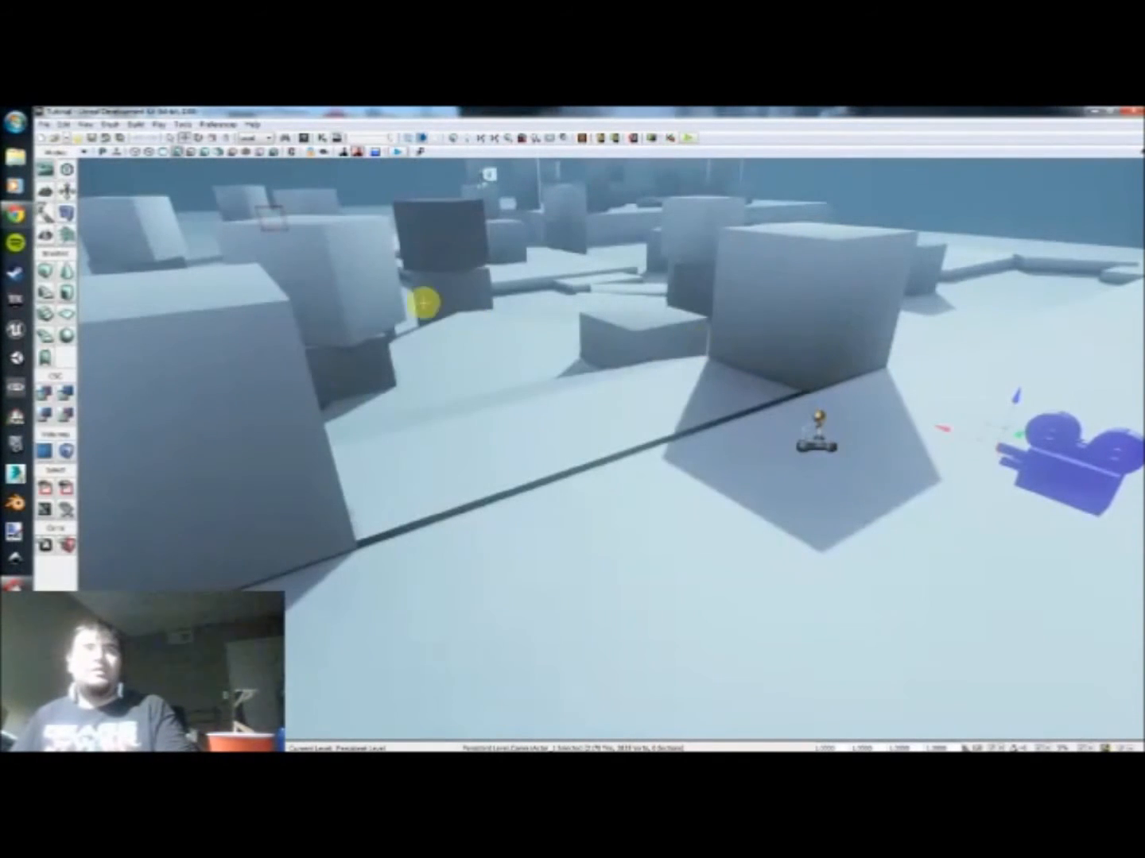
{"action": "left_click", "coordinate": [303, 134]}
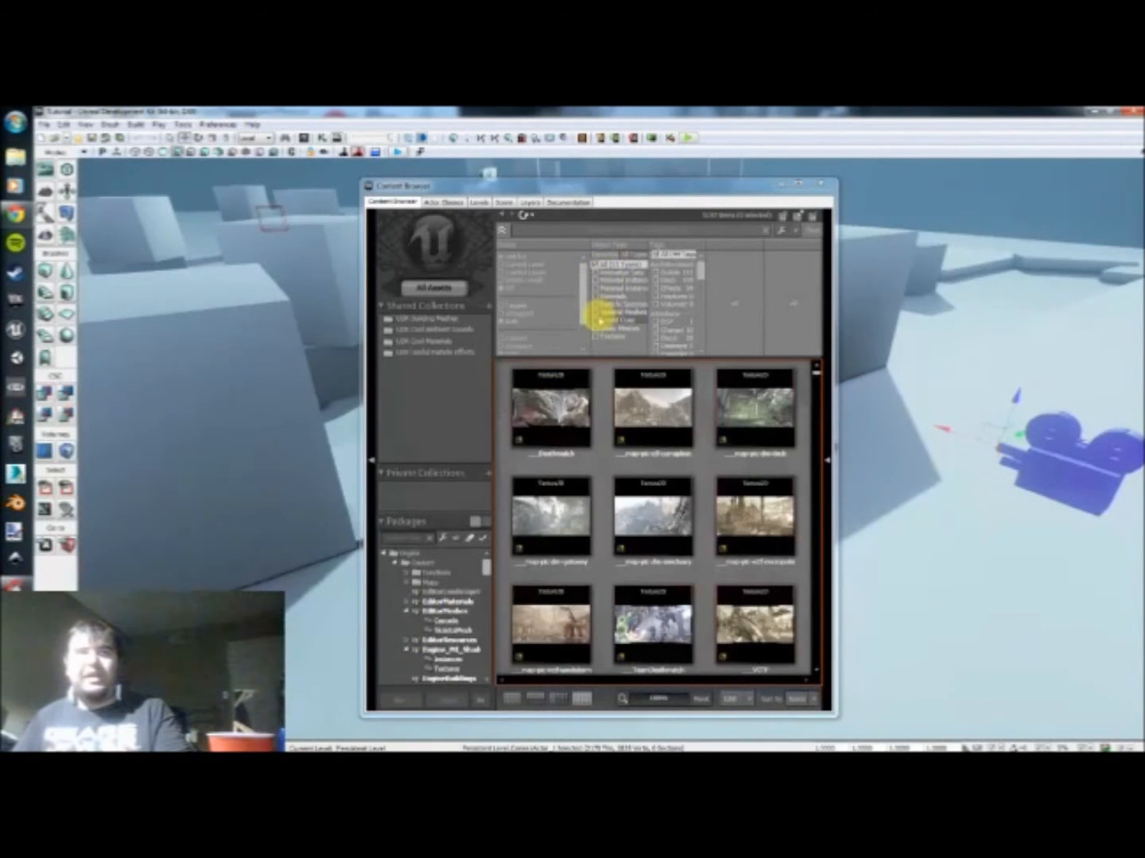
{"action": "left_click", "coordinate": [605, 311]}
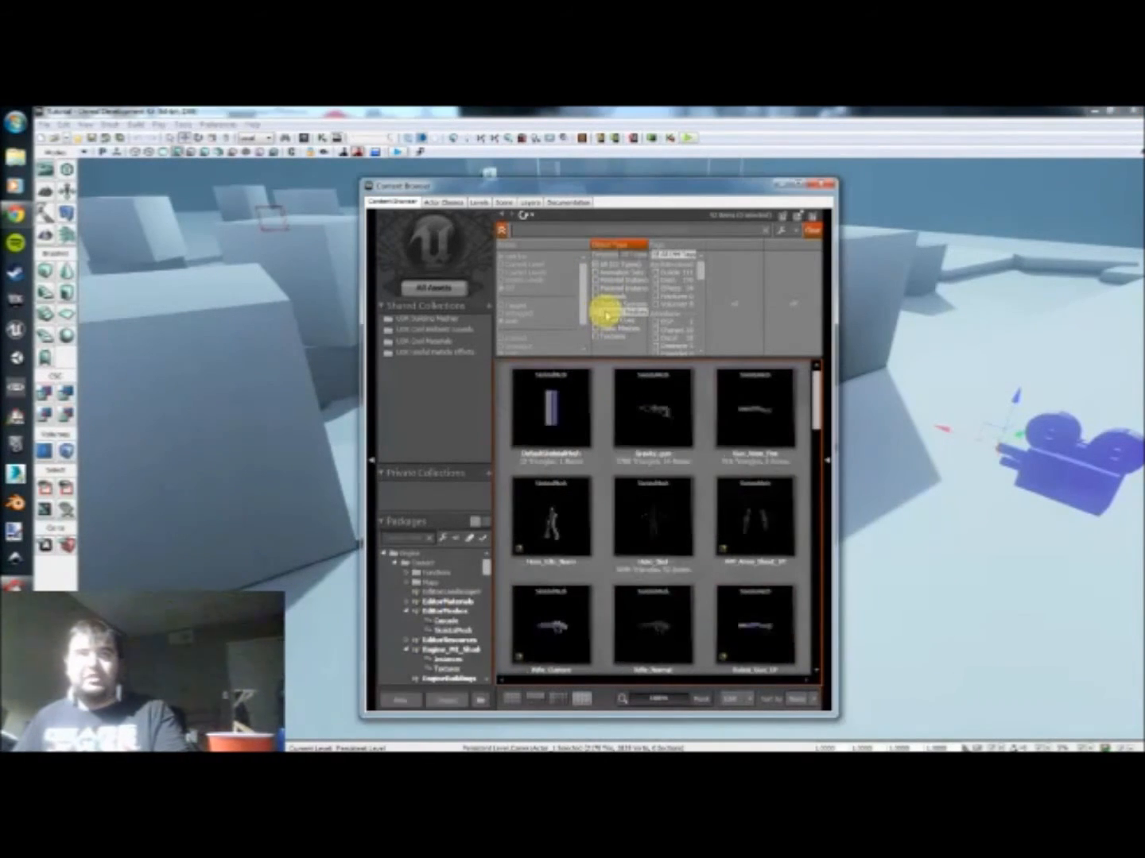
Step: Find the SK_Crowd_Robot skeletal mesh in the Content Browser and open it in the AnimSet Editor
{"action": "scroll", "coordinate": [604, 490], "scroll_direction": "down", "scroll_amount": 5}
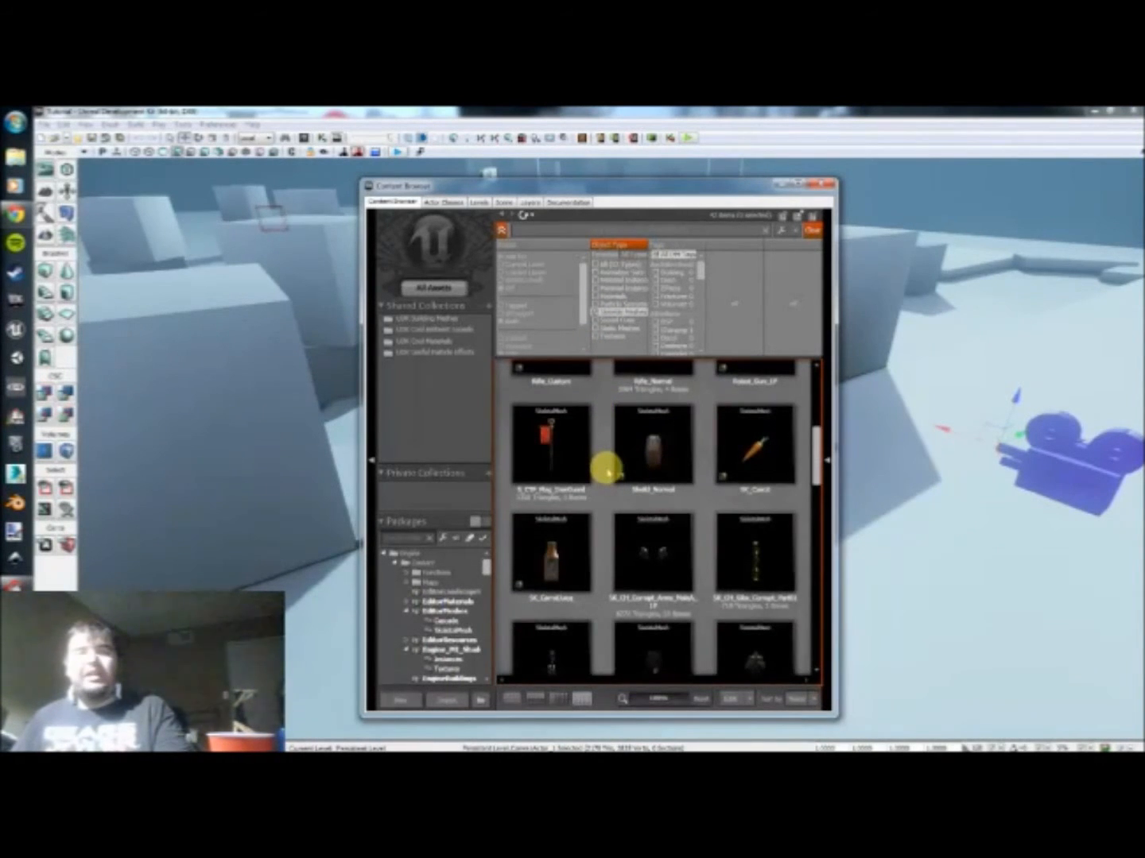
{"action": "scroll", "coordinate": [604, 470], "scroll_direction": "down", "scroll_amount": 1}
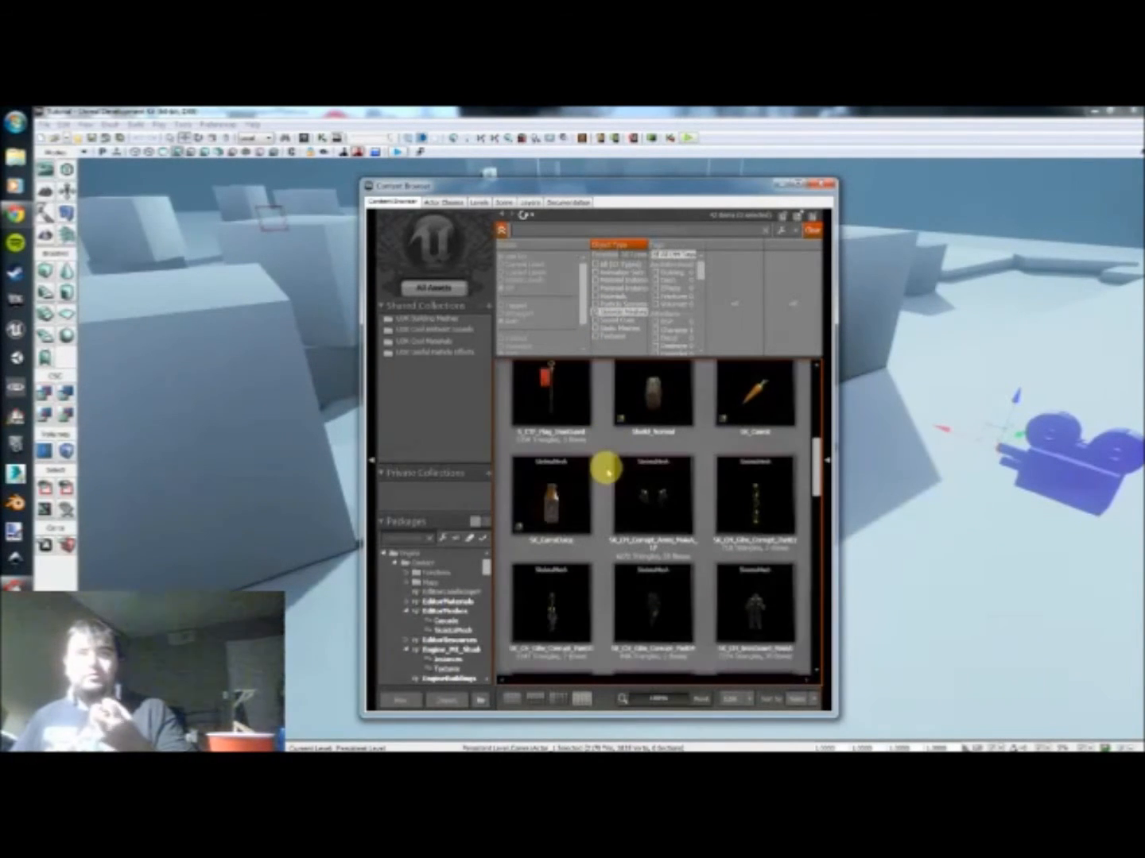
{"action": "scroll", "coordinate": [606, 468], "scroll_direction": "down", "scroll_amount": 1}
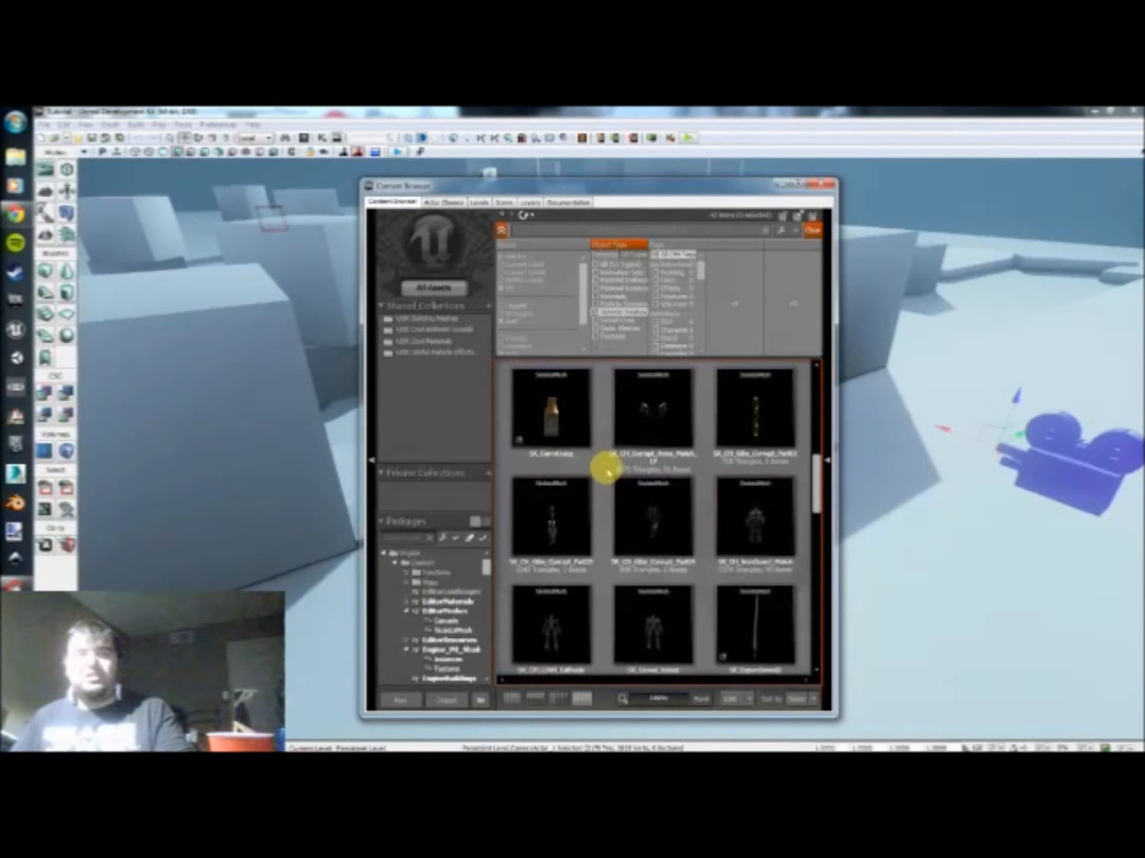
{"action": "scroll", "coordinate": [604, 470], "scroll_direction": "down", "scroll_amount": 1}
{"action": "scroll", "coordinate": [606, 470], "scroll_direction": "down", "scroll_amount": 1}
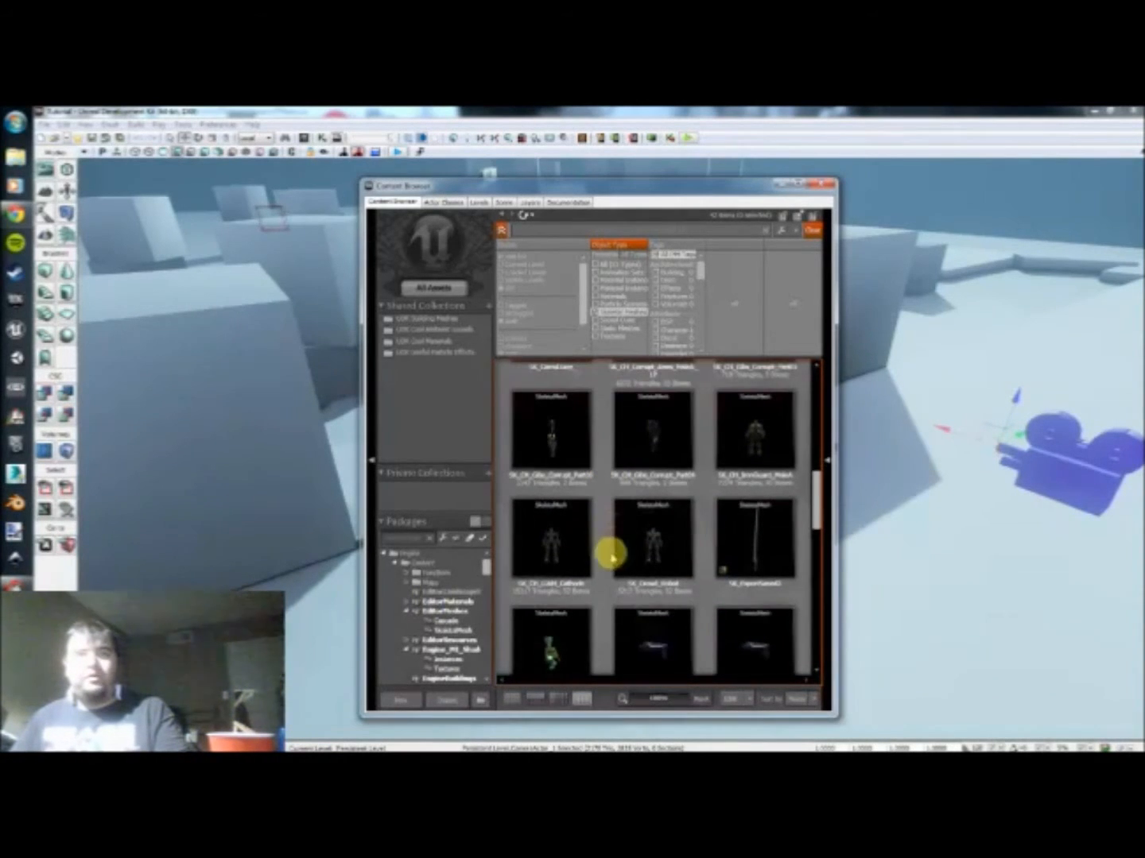
{"action": "left_click", "coordinate": [669, 540]}
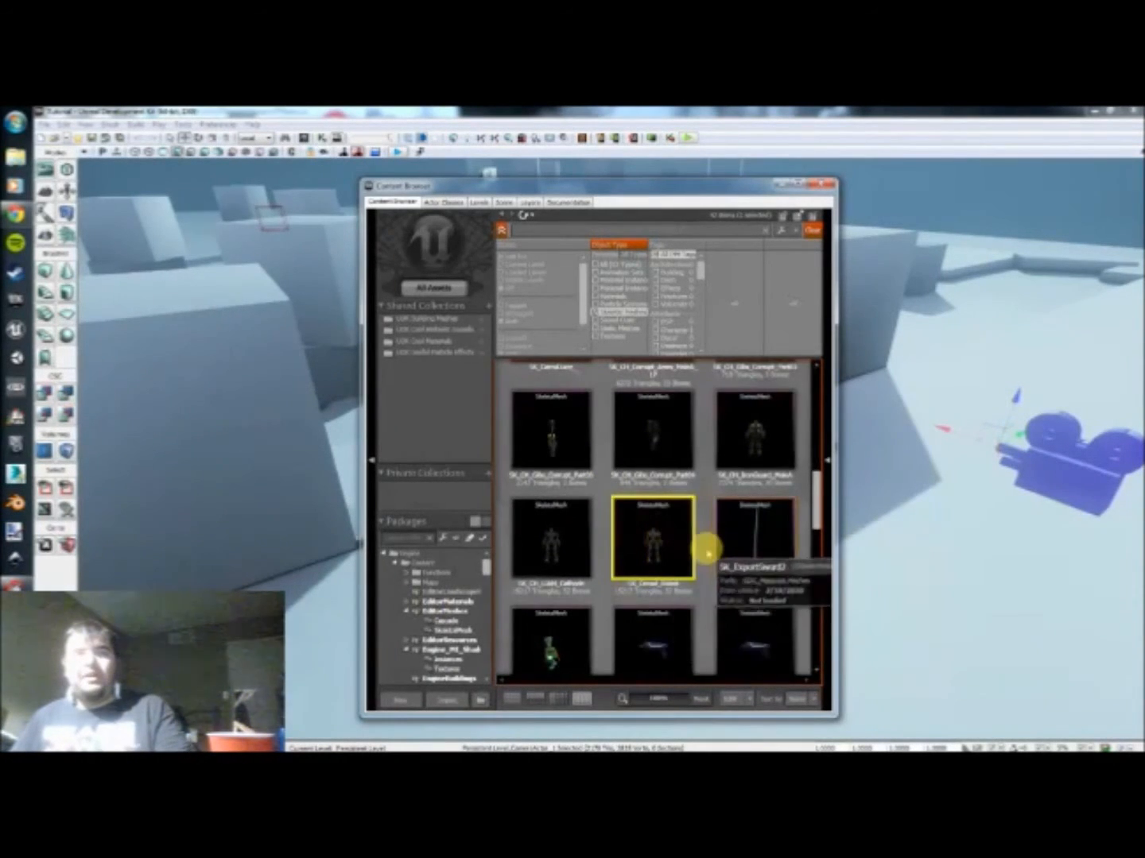
{"action": "double_click", "coordinate": [668, 545]}
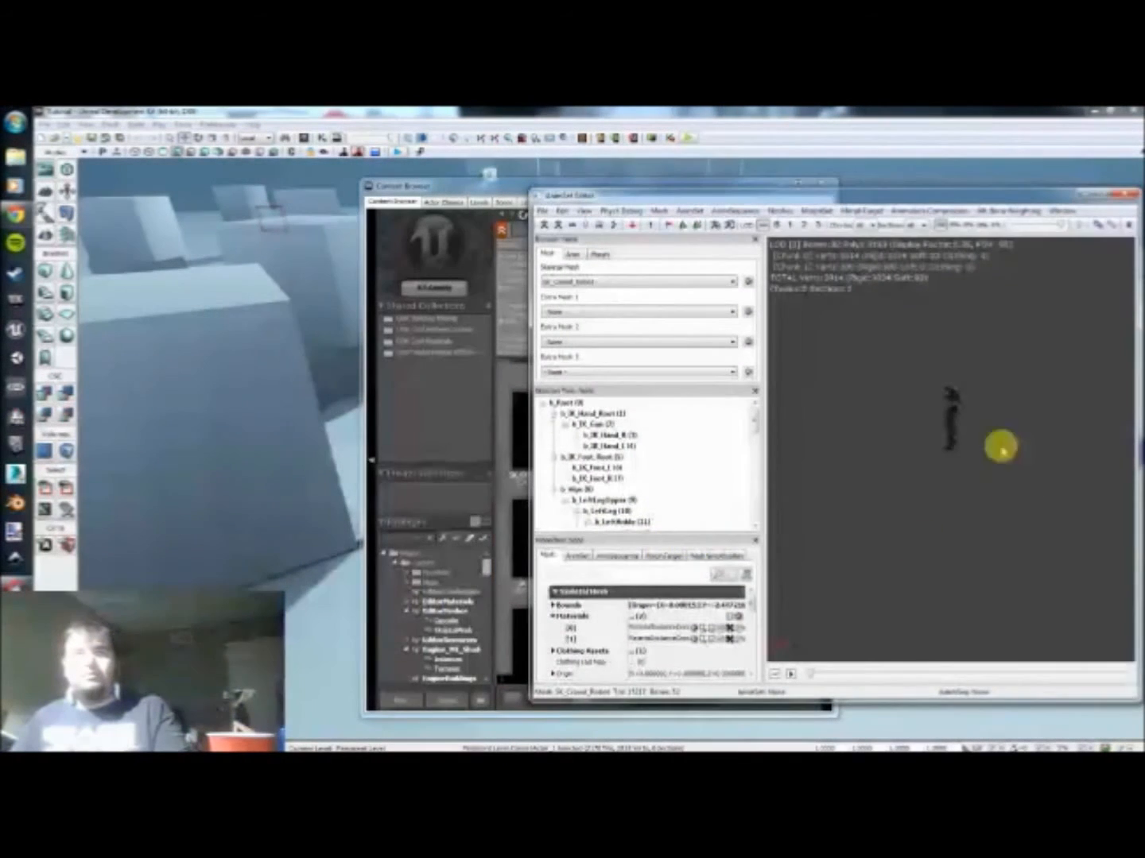
Step: Examine the SK_Crowd_Robot mesh up close from several angles in the AnimSet Editor preview
{"action": "right_click_drag", "start_coordinate": [910, 364], "coordinate": [911, 350]}
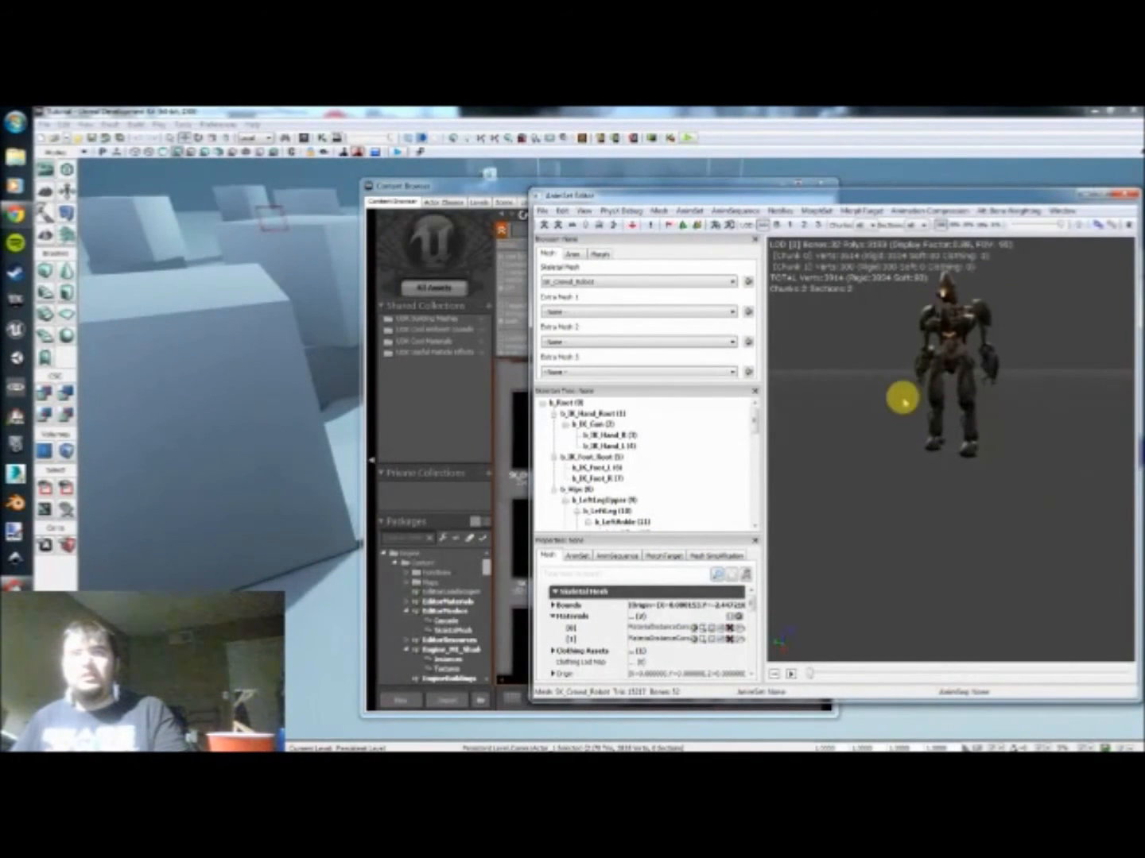
{"action": "left_click_drag", "start_coordinate": [903, 399], "coordinate": [924, 433]}
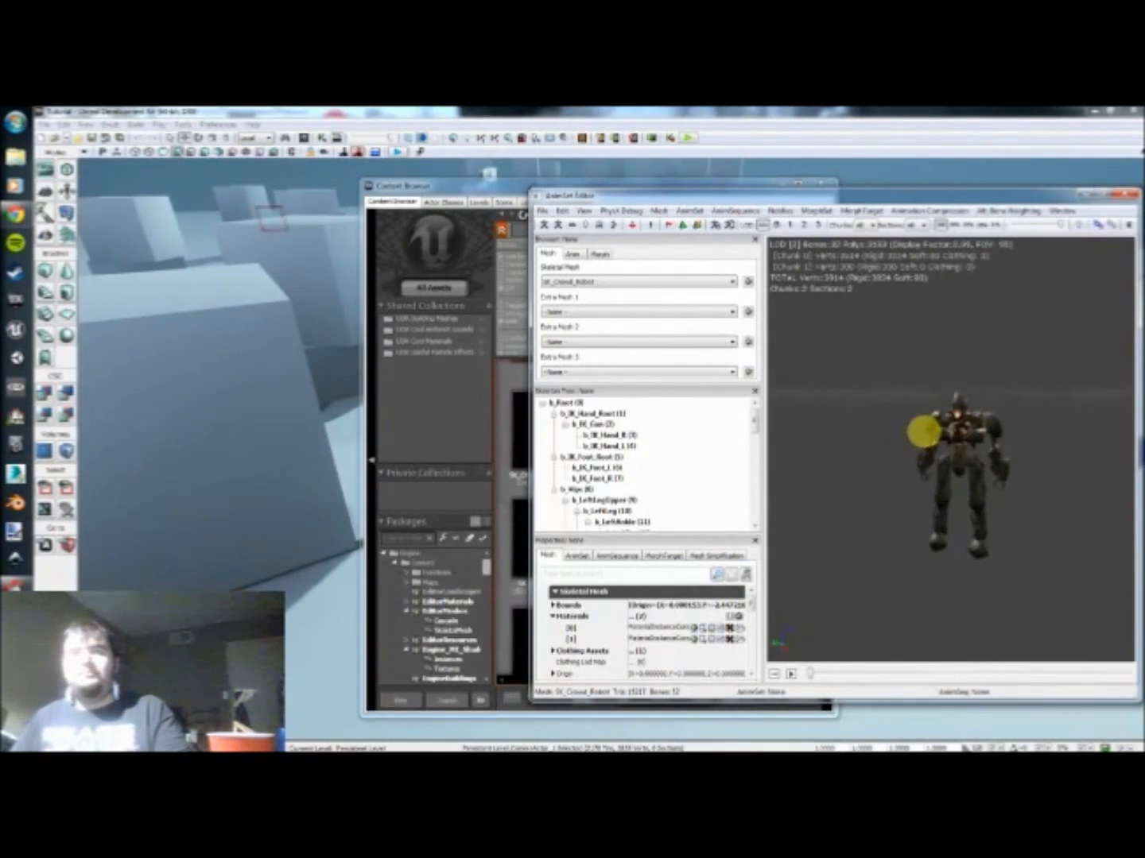
{"action": "right_click_drag", "start_coordinate": [869, 484], "coordinate": [869, 479]}
{"action": "mouse_move", "coordinate": [870, 478]}
{"action": "left_mouse_down"}
{"action": "mouse_move", "coordinate": [877, 497]}
{"action": "mouse_move", "coordinate": [777, 476]}
{"action": "mouse_move", "coordinate": [876, 475]}
{"action": "mouse_move", "coordinate": [871, 503]}
{"action": "left_mouse_up"}
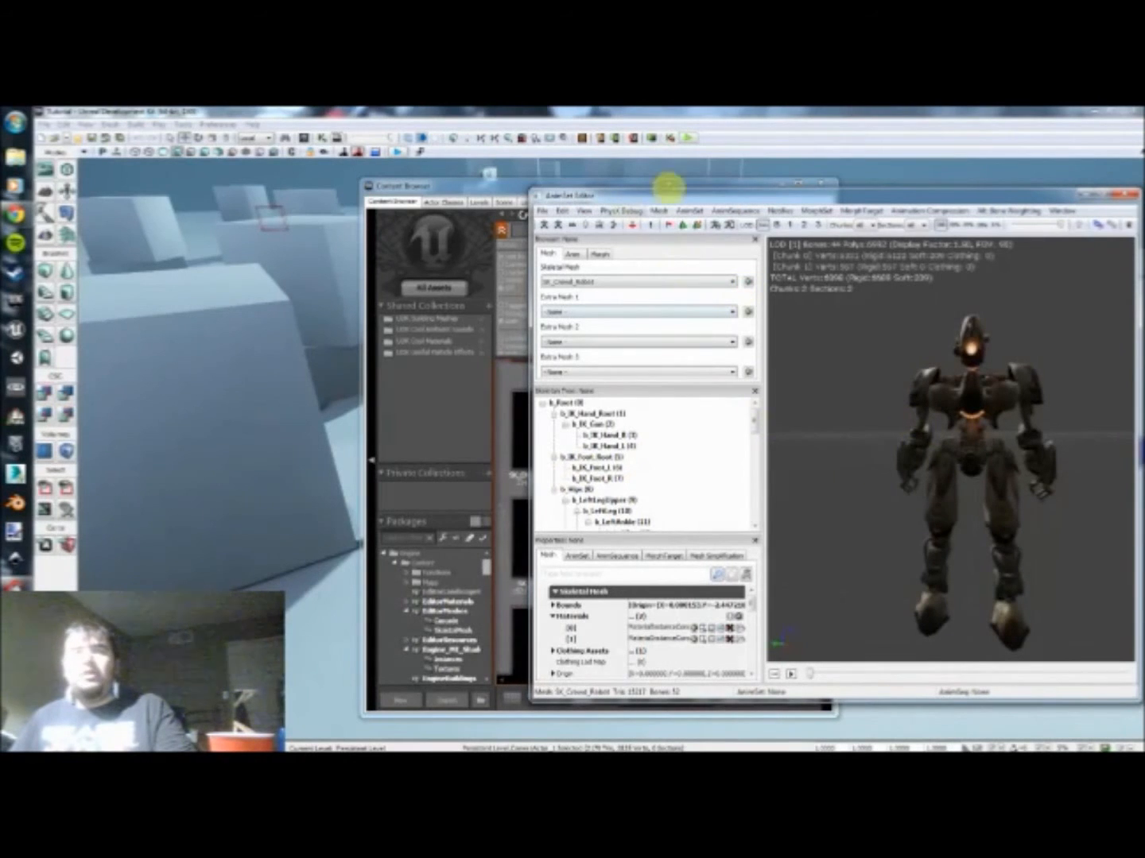
{"action": "left_click_drag", "start_coordinate": [683, 193], "coordinate": [558, 179]}
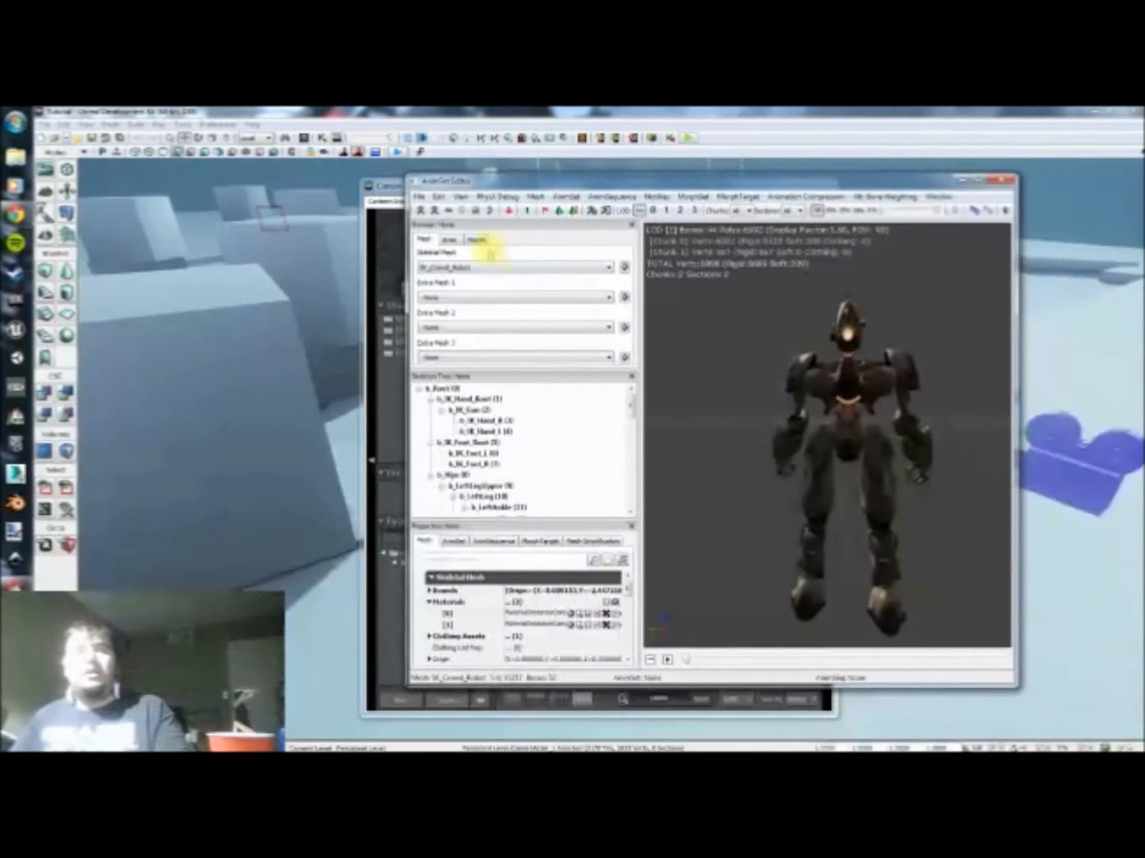
{"action": "mouse_move", "coordinate": [810, 475]}
{"action": "left_mouse_down"}
{"action": "mouse_move", "coordinate": [787, 493]}
{"action": "mouse_move", "coordinate": [807, 475]}
{"action": "left_mouse_up"}
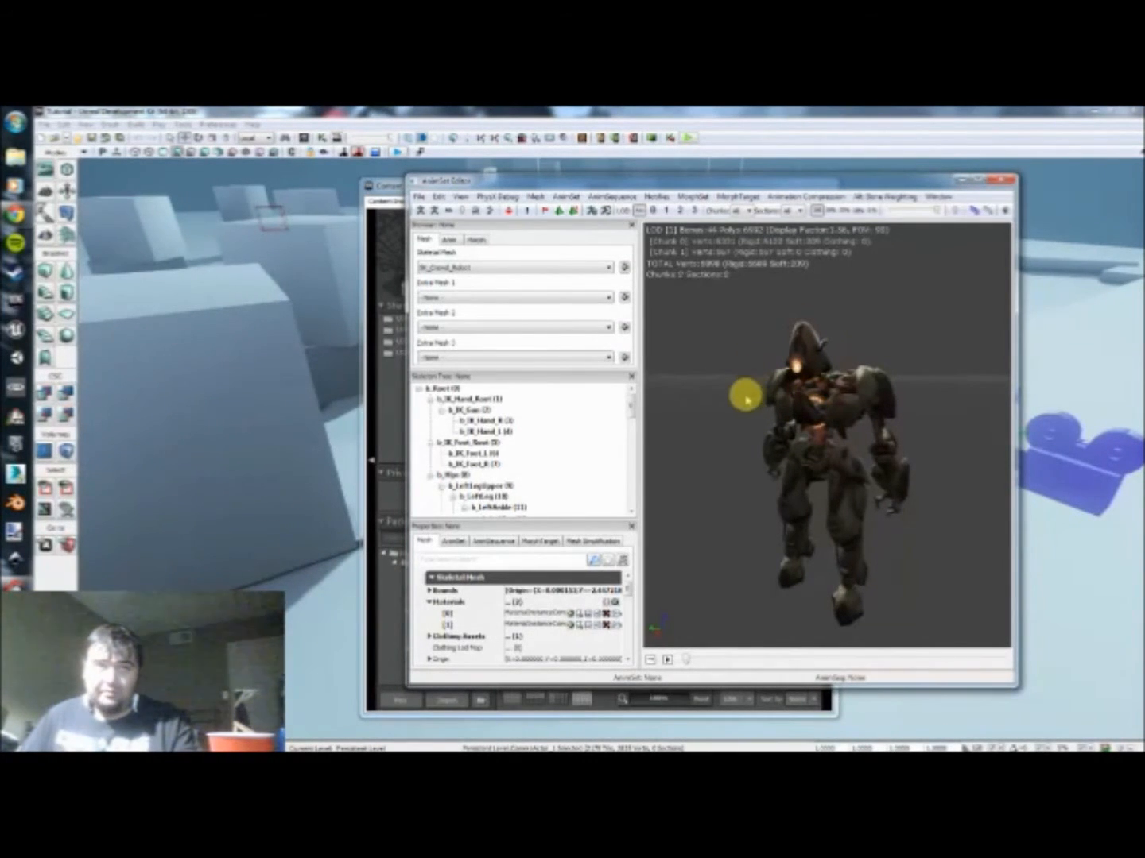
{"action": "left_click_drag", "start_coordinate": [690, 447], "coordinate": [741, 465]}
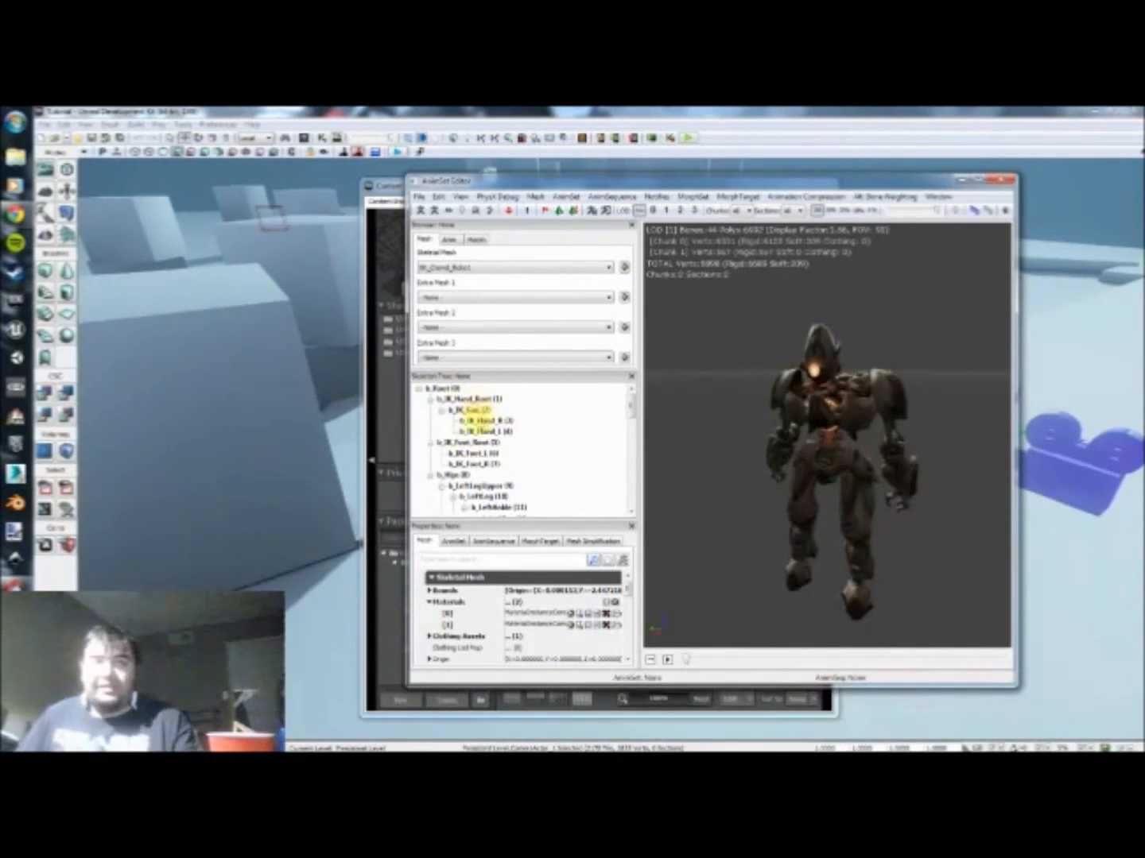
Step: Inspect the gun, foot, hand root and b_Root bones from the skeleton tree on the robot model
{"action": "left_click", "coordinate": [468, 410]}
{"action": "left_click", "coordinate": [468, 442]}
{"action": "left_click", "coordinate": [473, 453]}
{"action": "left_click", "coordinate": [463, 397]}
{"action": "left_click", "coordinate": [448, 387]}
{"action": "left_click_drag", "start_coordinate": [800, 486], "coordinate": [771, 424]}
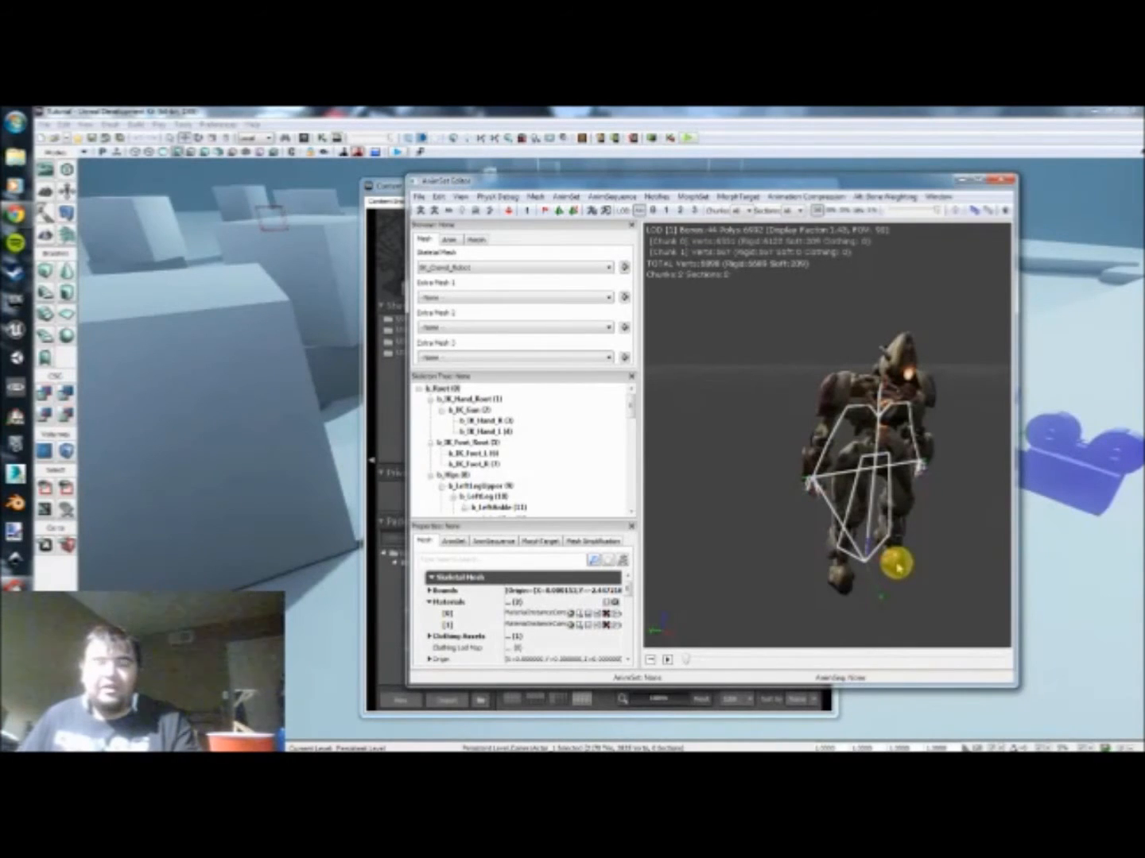
{"action": "left_click_drag", "start_coordinate": [996, 542], "coordinate": [942, 517]}
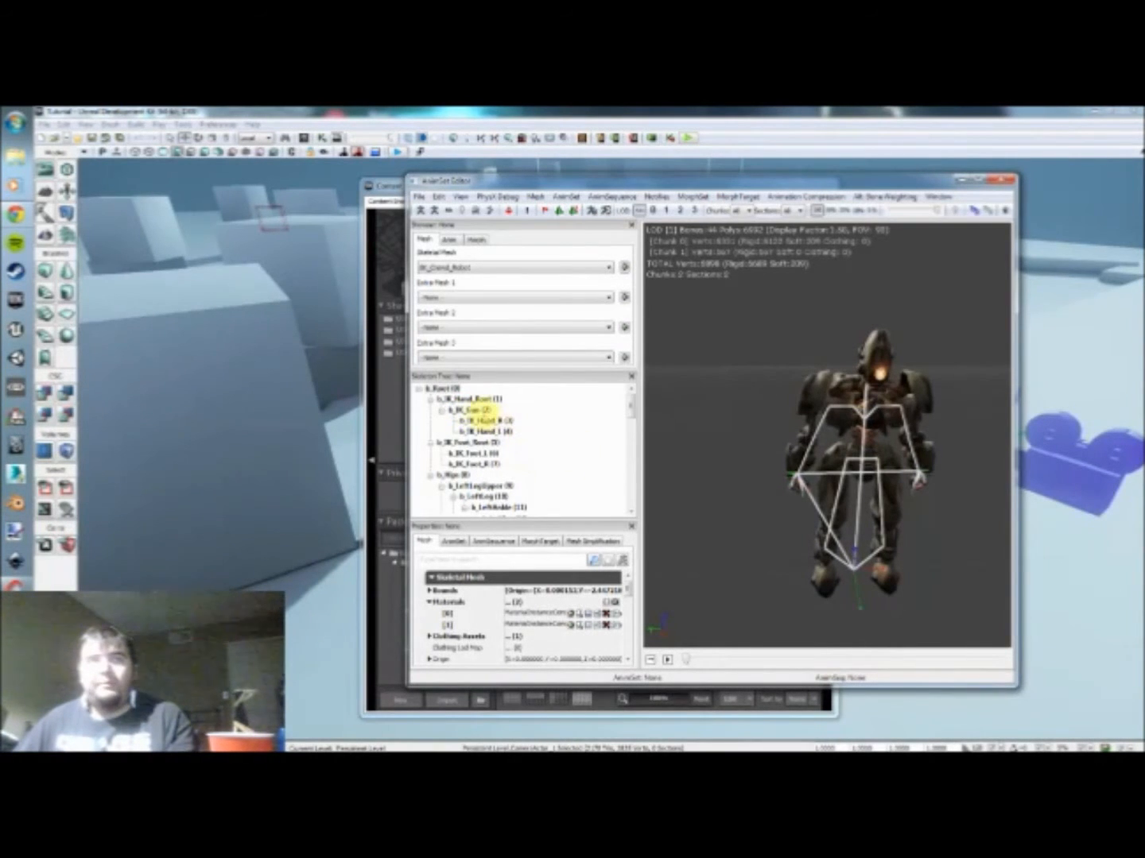
Step: Copy the name of the b_IK_Gun bone from the skeleton tree to the clipboard
{"action": "left_click", "coordinate": [470, 410]}
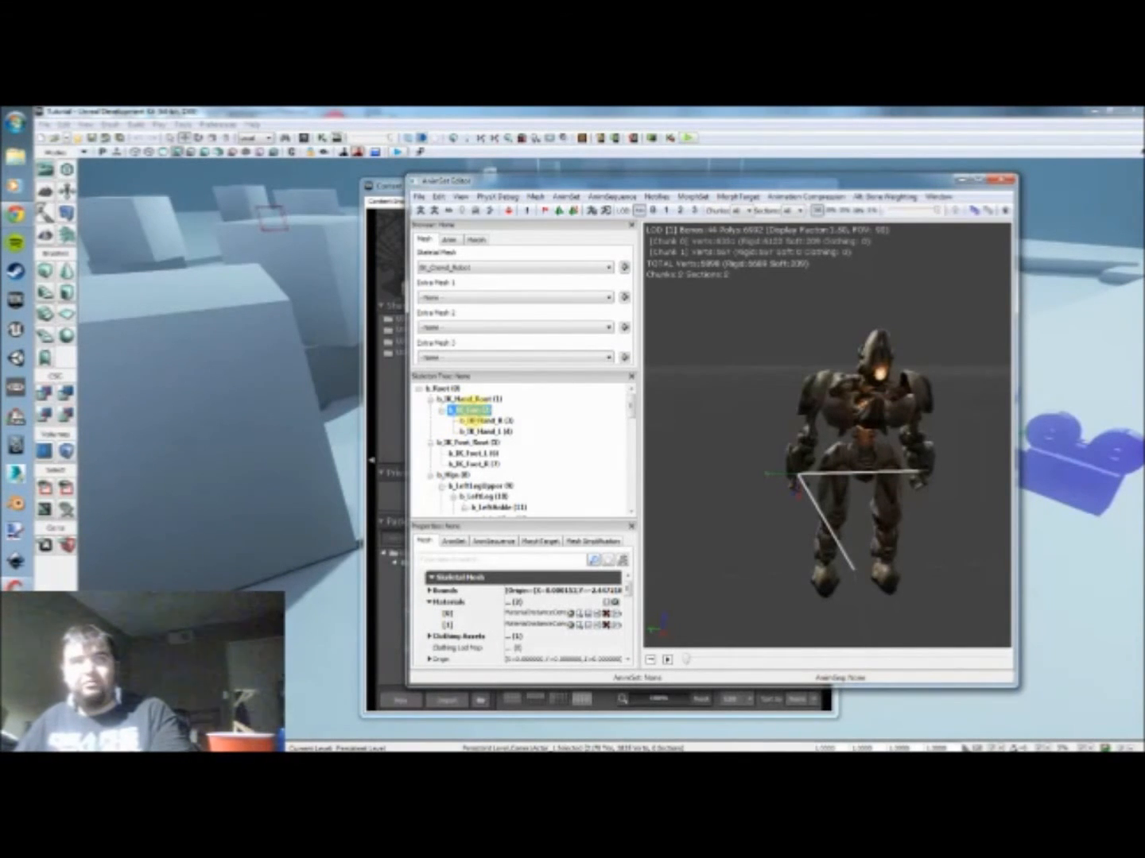
{"action": "right_click", "coordinate": [471, 411]}
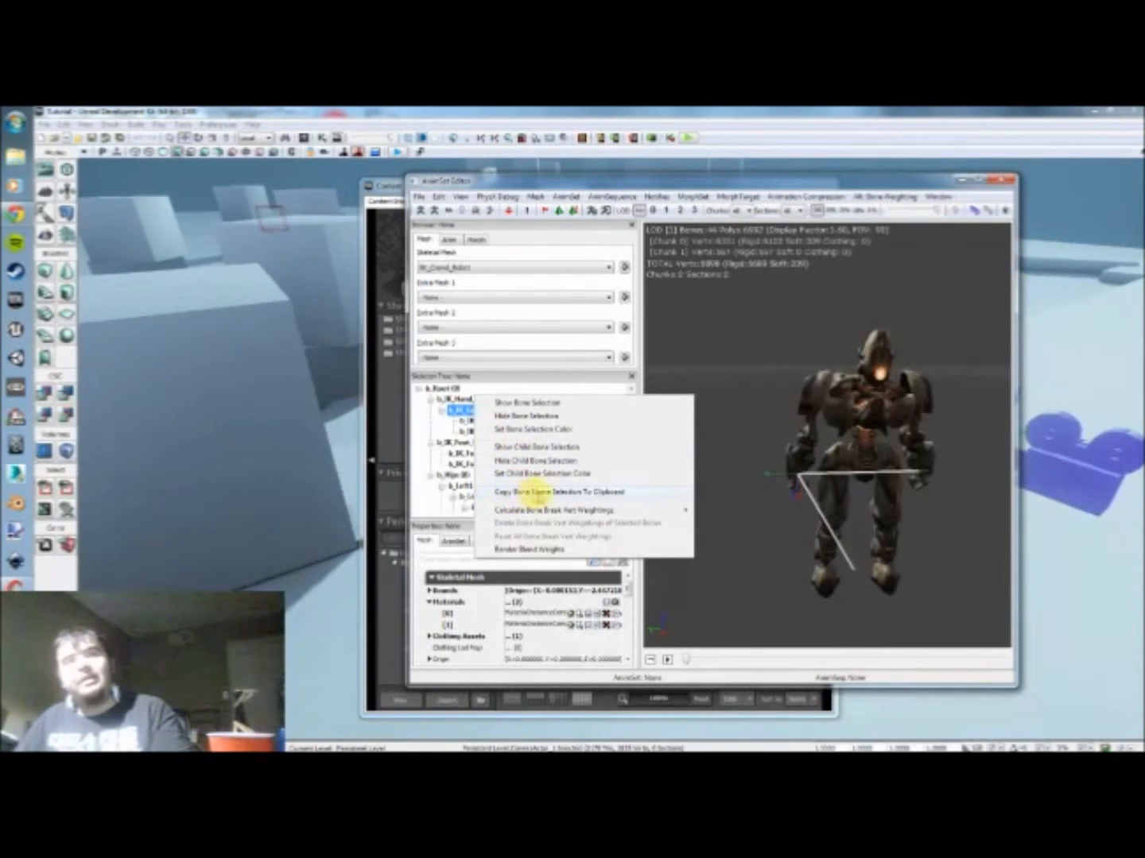
{"action": "left_click", "coordinate": [560, 492]}
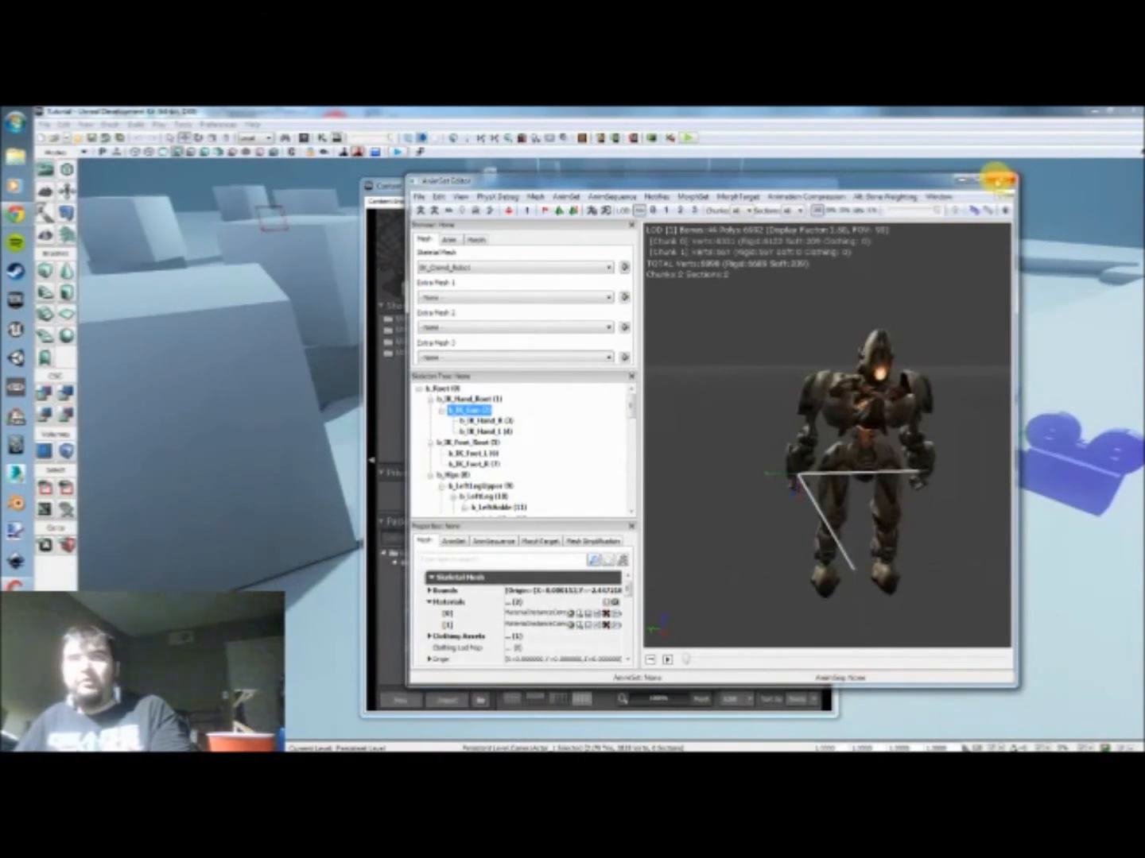
Step: Close the AnimSet Editor and Content Browser, and select the Attach to Actor node in Kismet
{"action": "left_click", "coordinate": [1000, 180]}
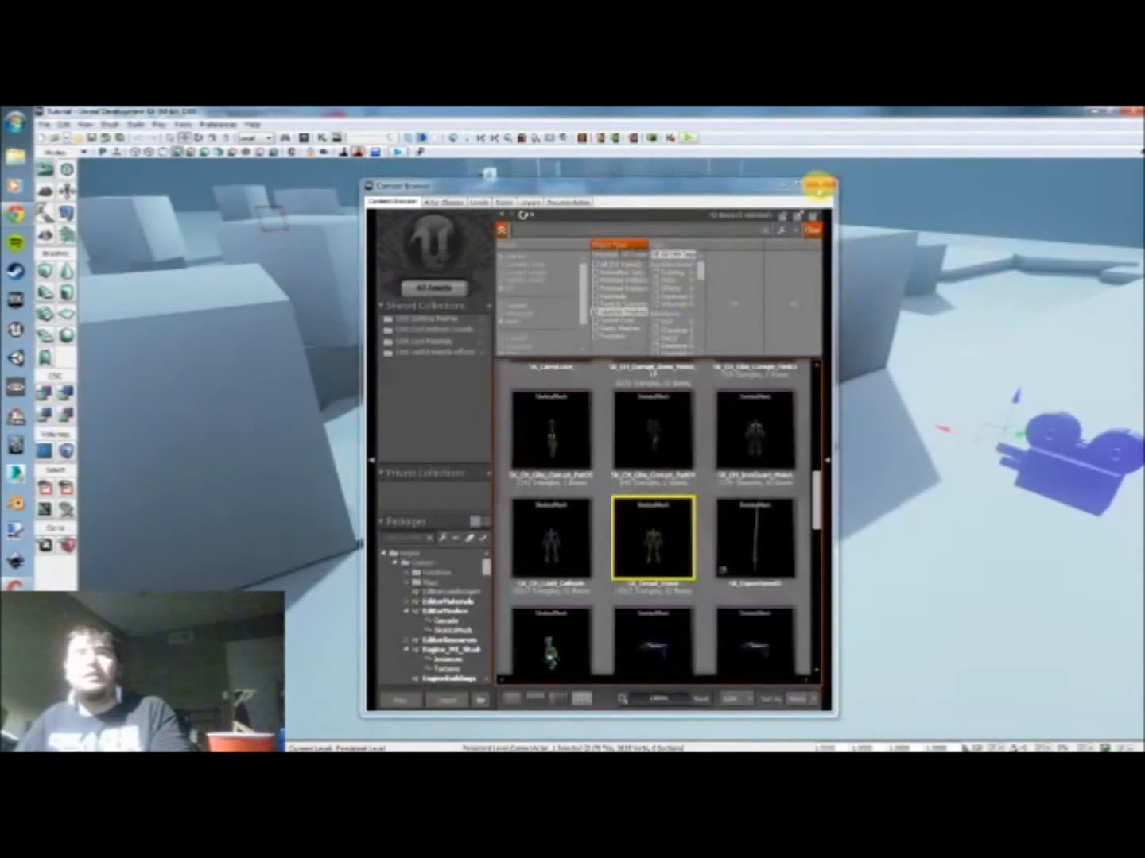
{"action": "left_click", "coordinate": [814, 183]}
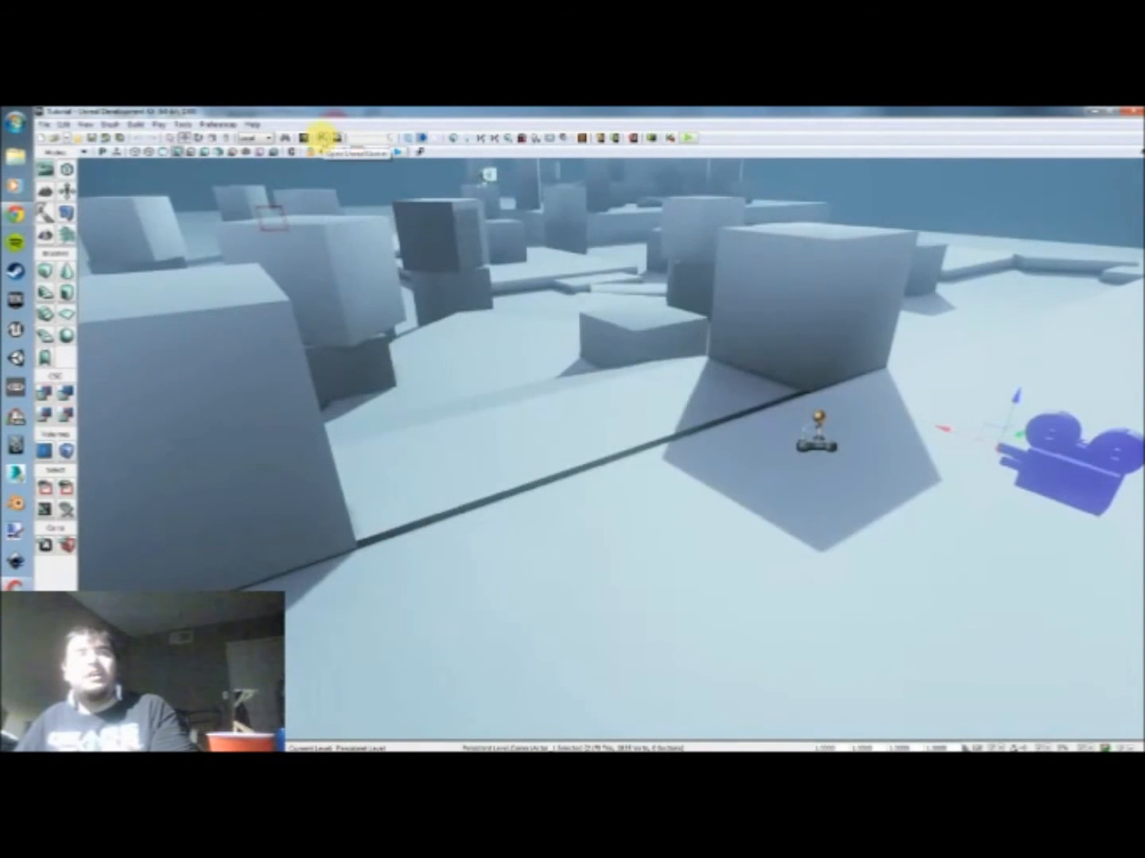
{"action": "left_click", "coordinate": [320, 137]}
{"action": "left_click_drag", "start_coordinate": [242, 453], "coordinate": [275, 440]}
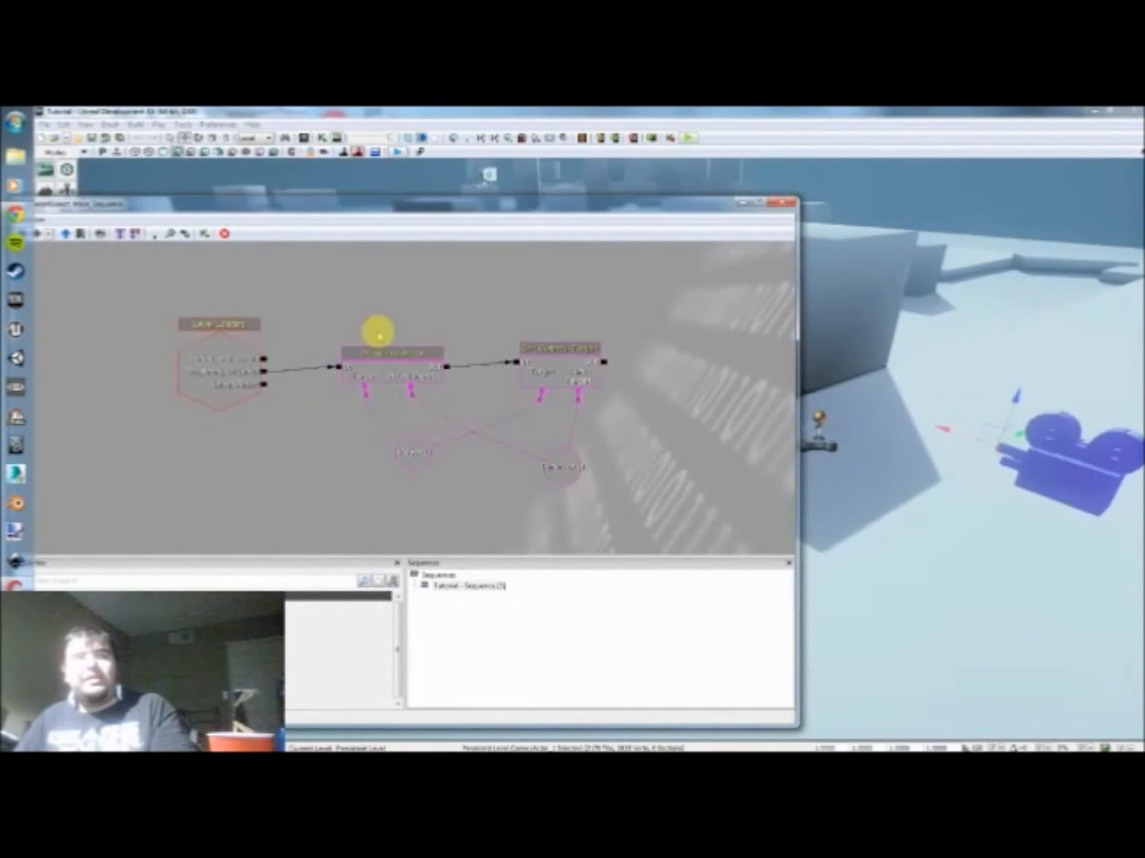
{"action": "left_click", "coordinate": [382, 352]}
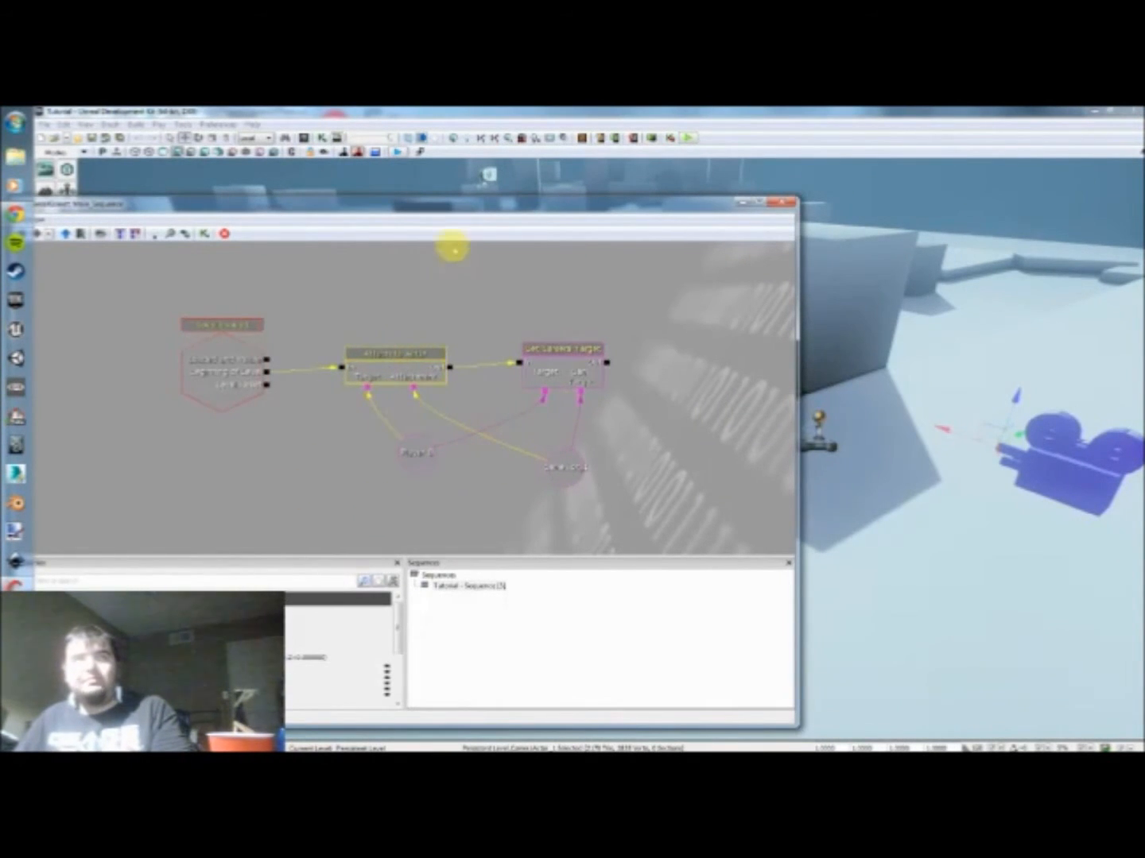
Step: Set the Attach to Actor node's bone name to the copied b_IK_Gun
{"action": "left_click_drag", "start_coordinate": [468, 204], "coordinate": [635, 190]}
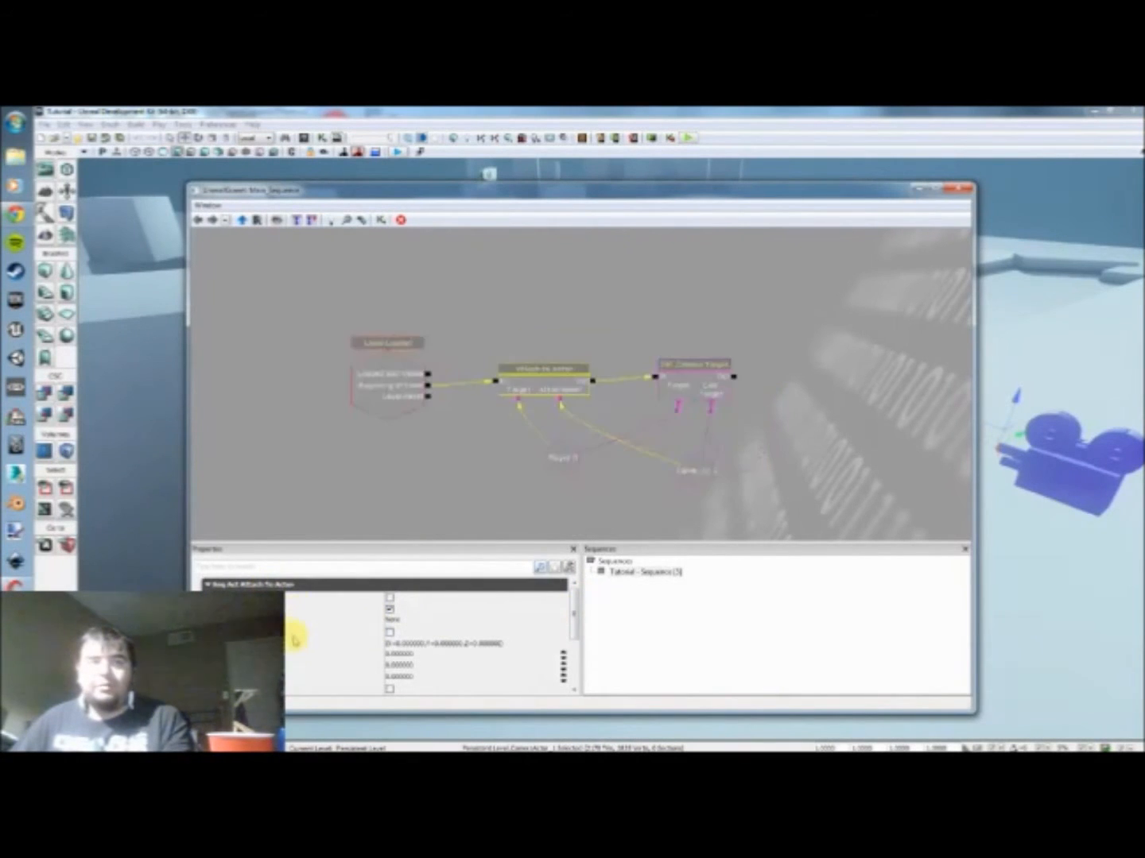
{"action": "mouse_move", "coordinate": [577, 624]}
{"action": "left_mouse_down"}
{"action": "mouse_move", "coordinate": [572, 639]}
{"action": "mouse_move", "coordinate": [573, 620]}
{"action": "left_mouse_up"}
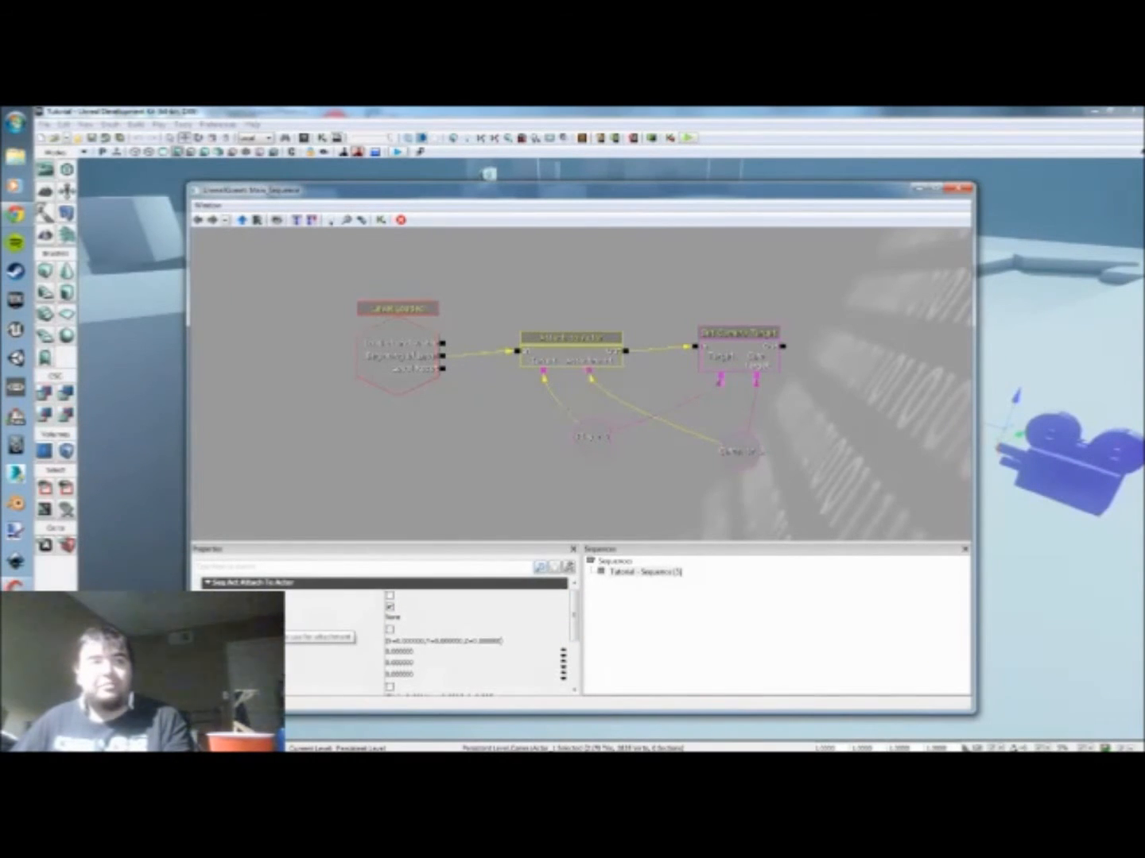
{"action": "left_click", "coordinate": [404, 619]}
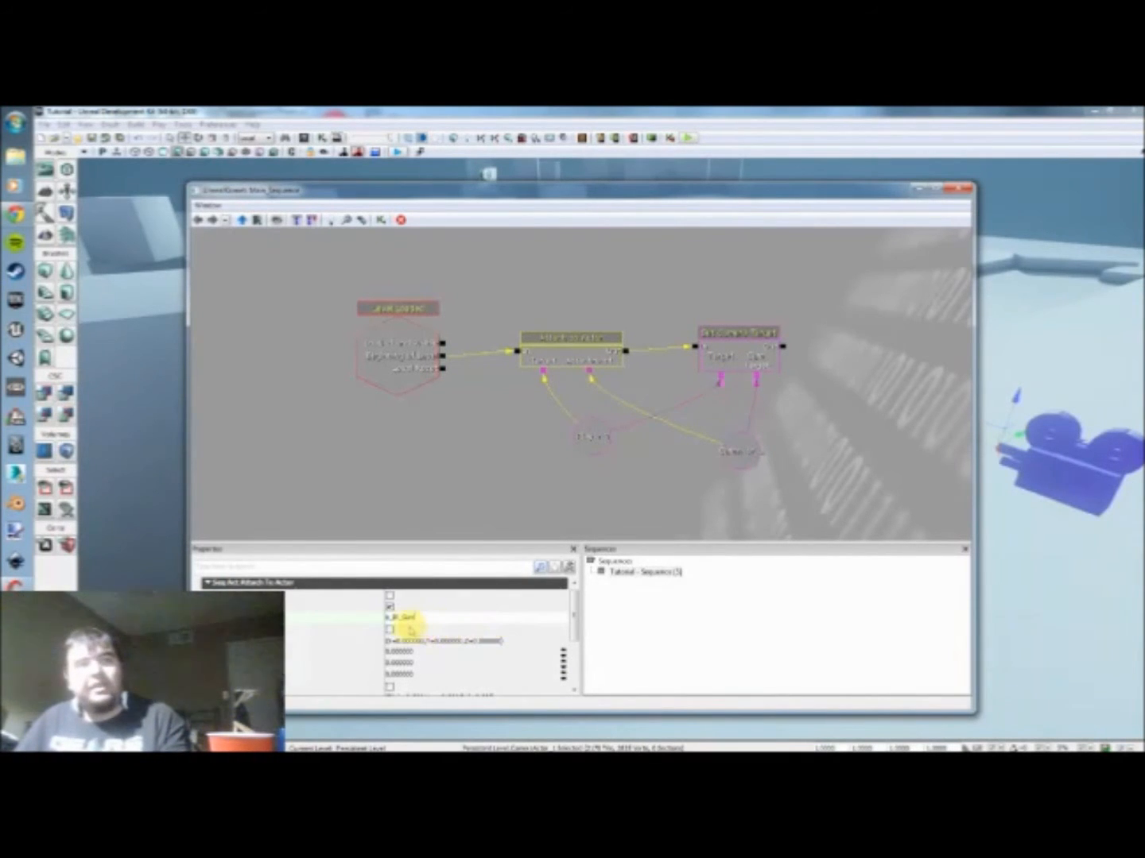
{"action": "left_click", "coordinate": [389, 629]}
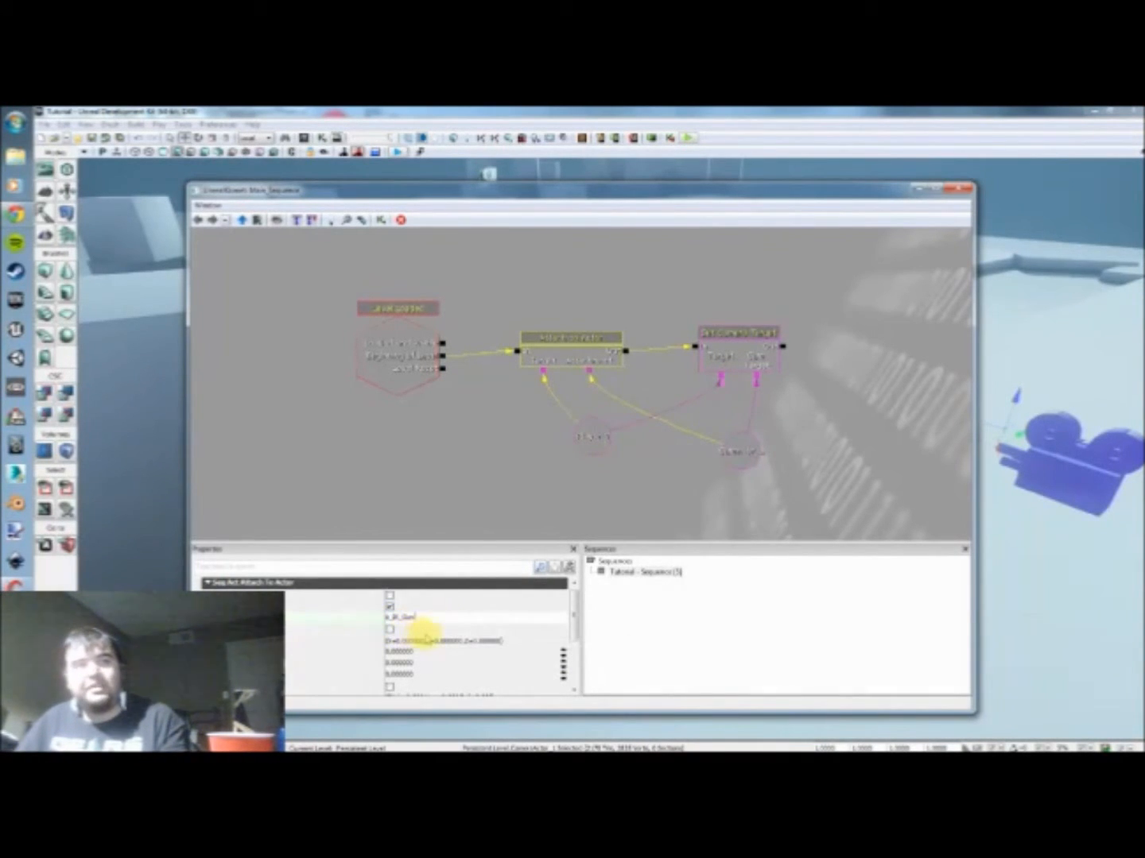
{"action": "left_click", "coordinate": [434, 618]}
{"action": "left_click", "coordinate": [447, 610]}
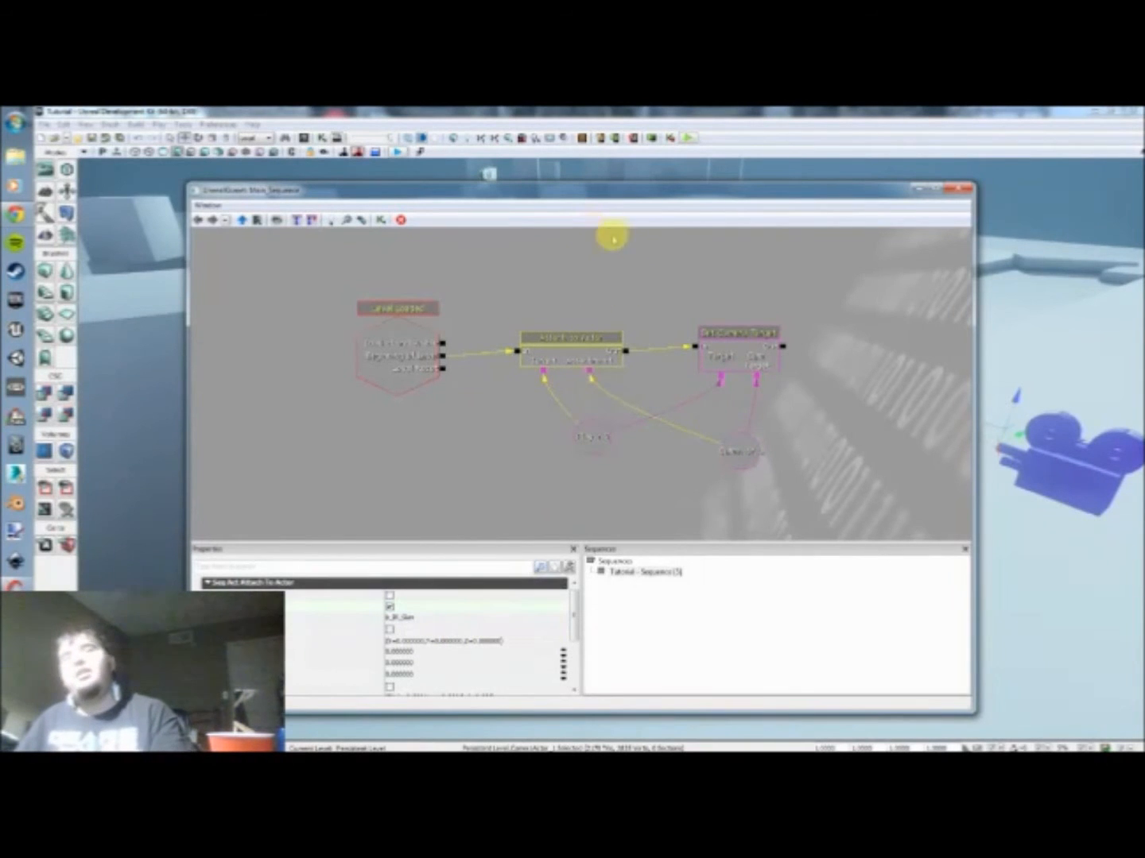
Step: Play-test the level by running and shooting to check the camera attached to the gun bone
{"action": "left_click", "coordinate": [689, 138]}
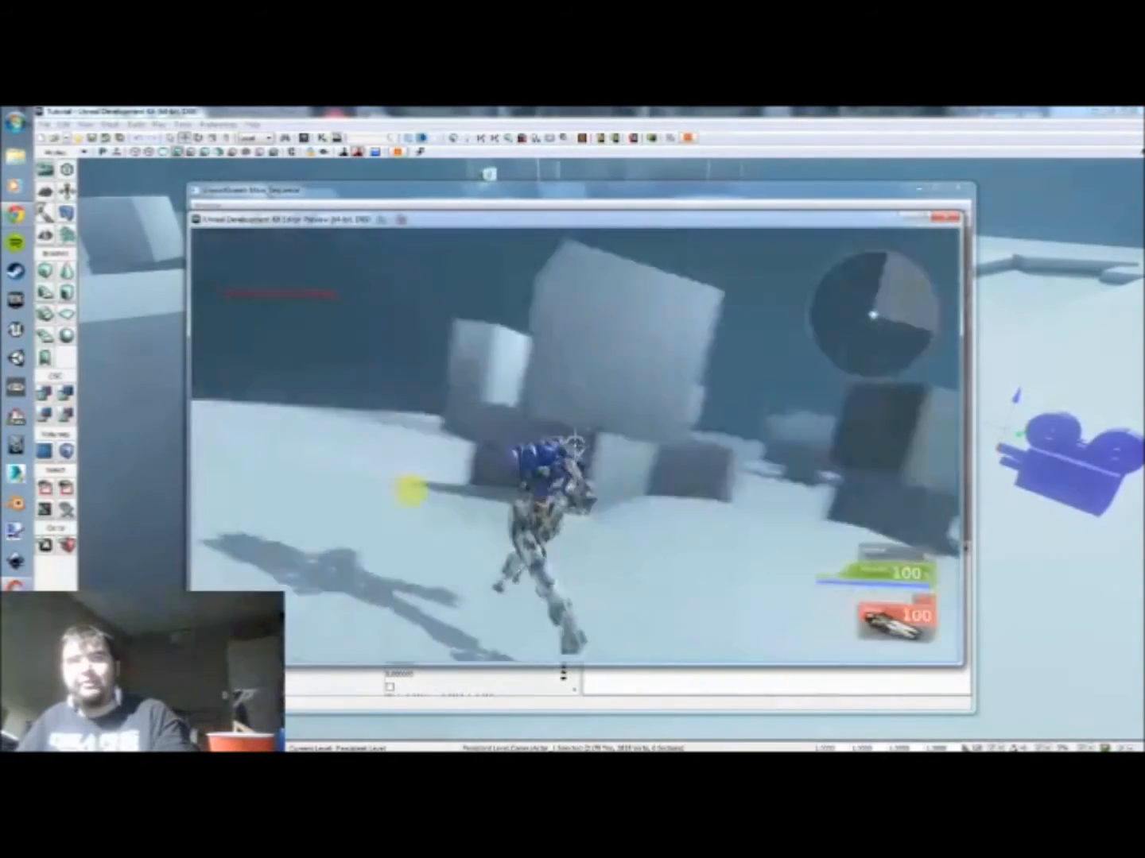
{"action": "left_click", "coordinate": [569, 469]}
{"action": "left_click", "coordinate": [569, 469]}
{"action": "key", "text": "w"}
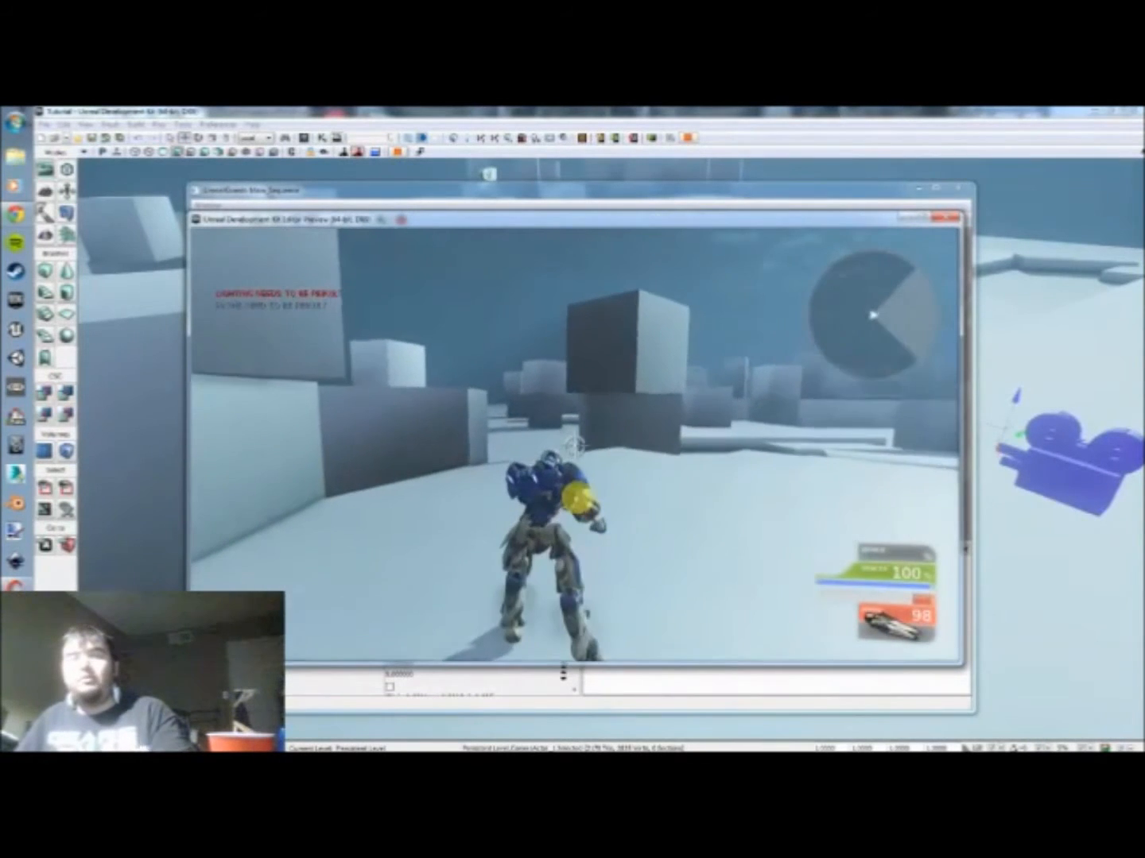
{"action": "key", "text": "Escape"}
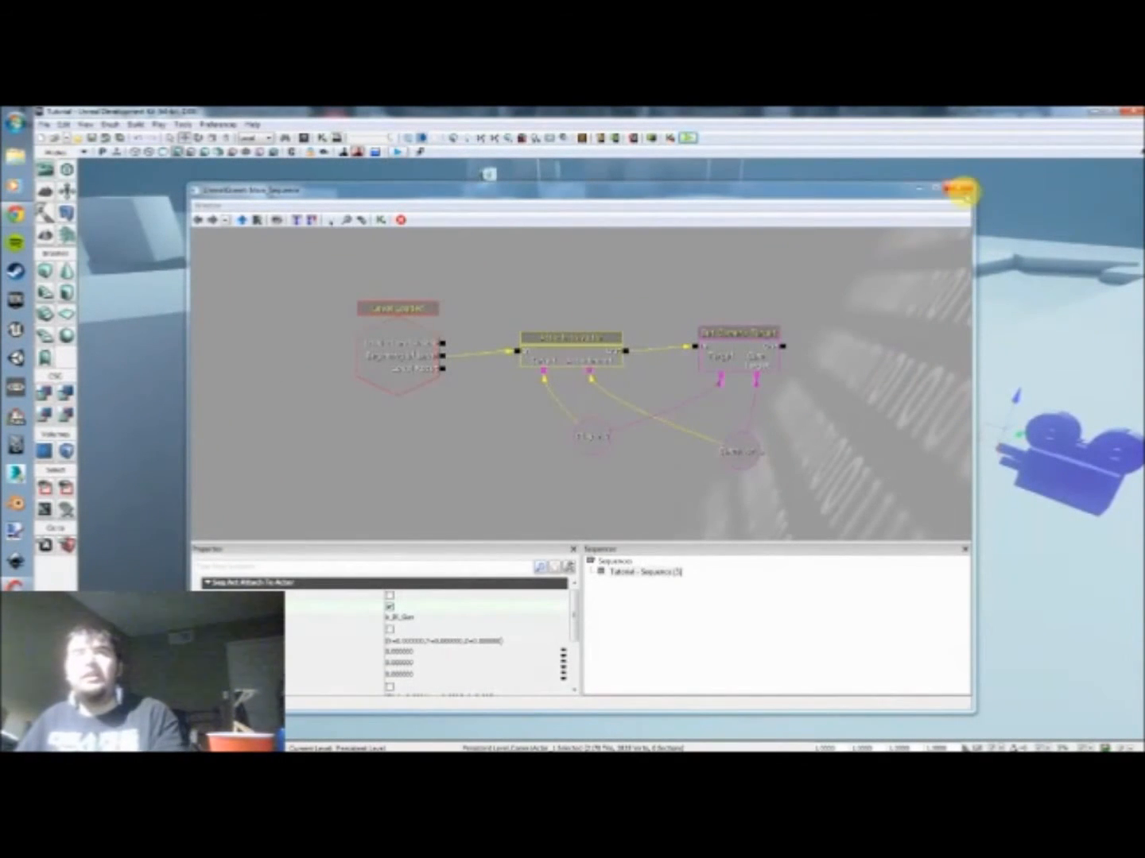
Step: Close Kismet and shift the CameraActor sideways along its green axis, away from directly behind the player start
{"action": "left_click", "coordinate": [963, 189]}
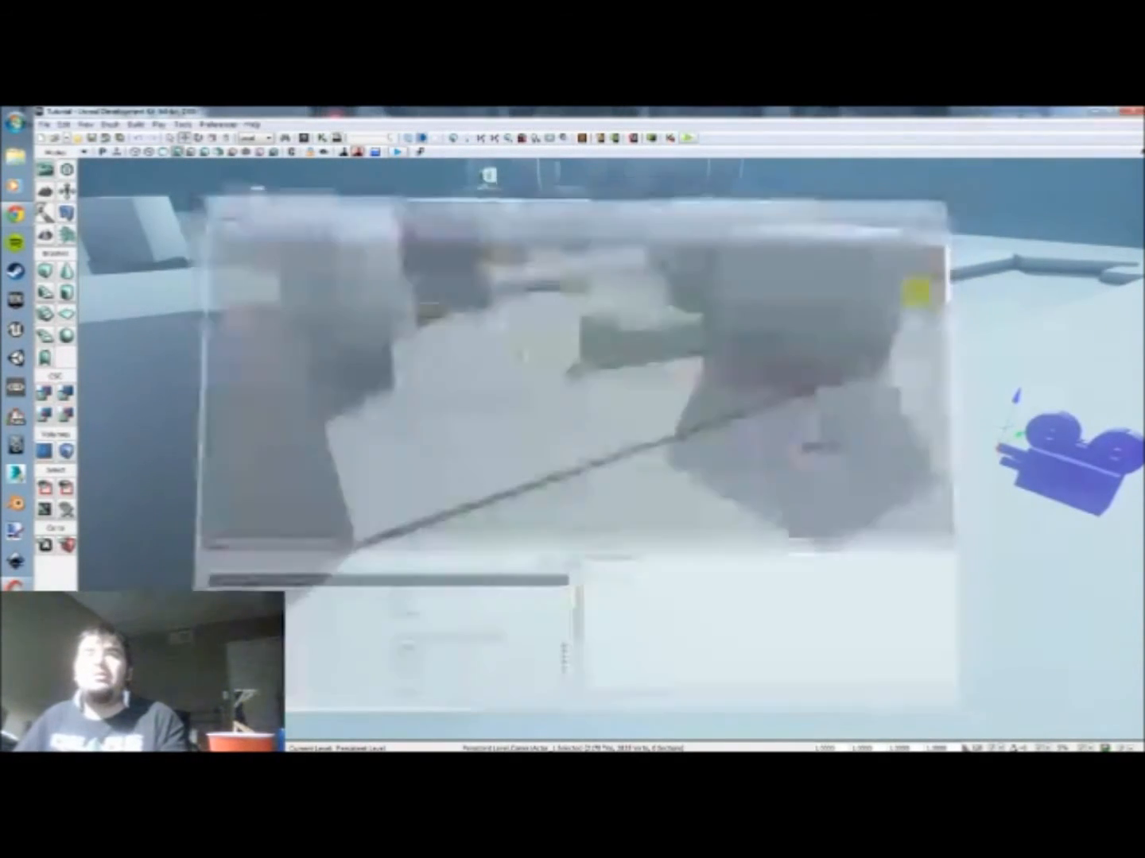
{"action": "left_click_drag", "start_coordinate": [869, 514], "coordinate": [824, 519]}
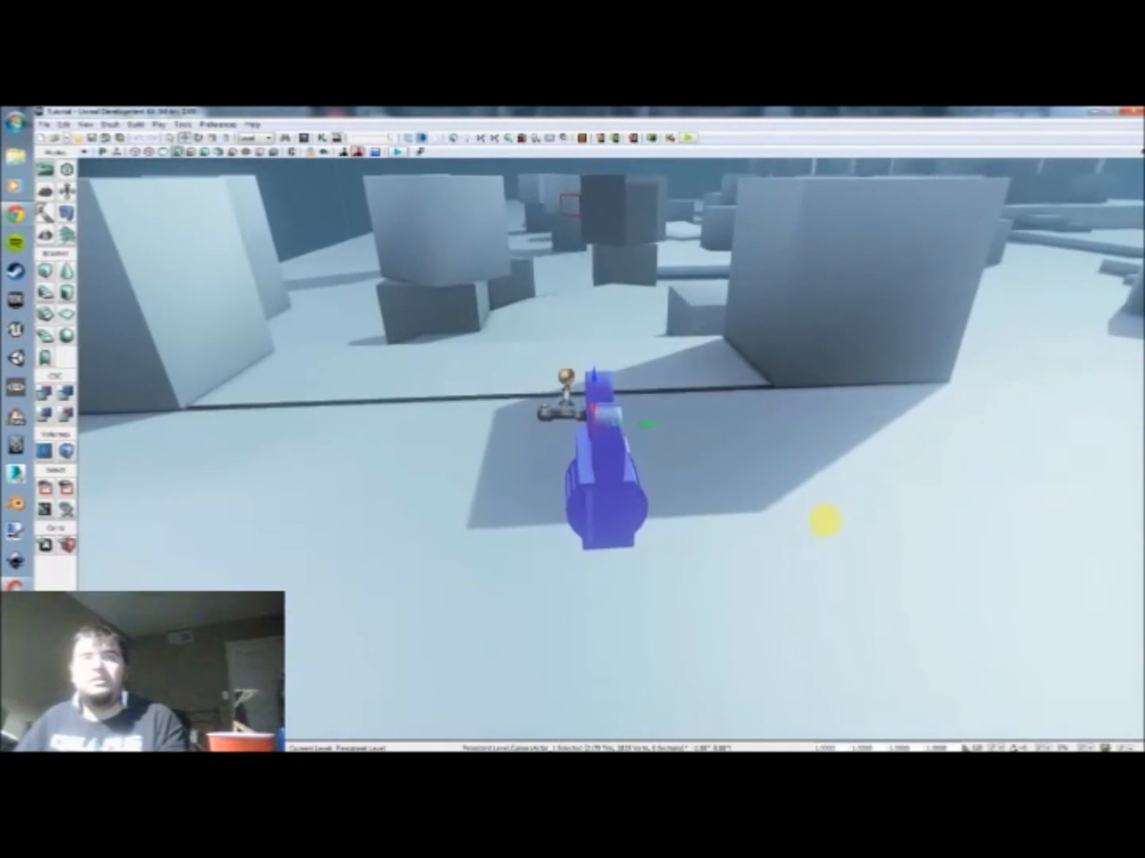
{"action": "left_click_drag", "start_coordinate": [644, 426], "coordinate": [712, 424]}
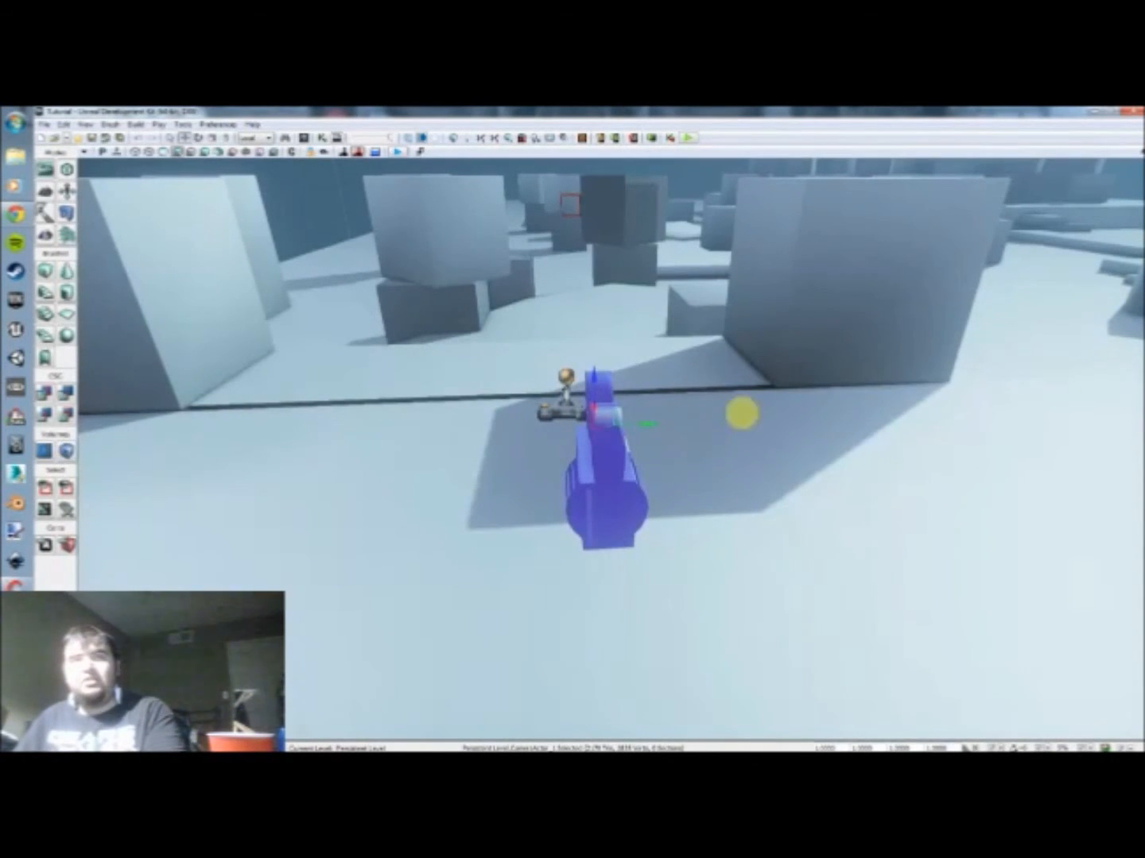
{"action": "left_click_drag", "start_coordinate": [651, 426], "coordinate": [702, 420]}
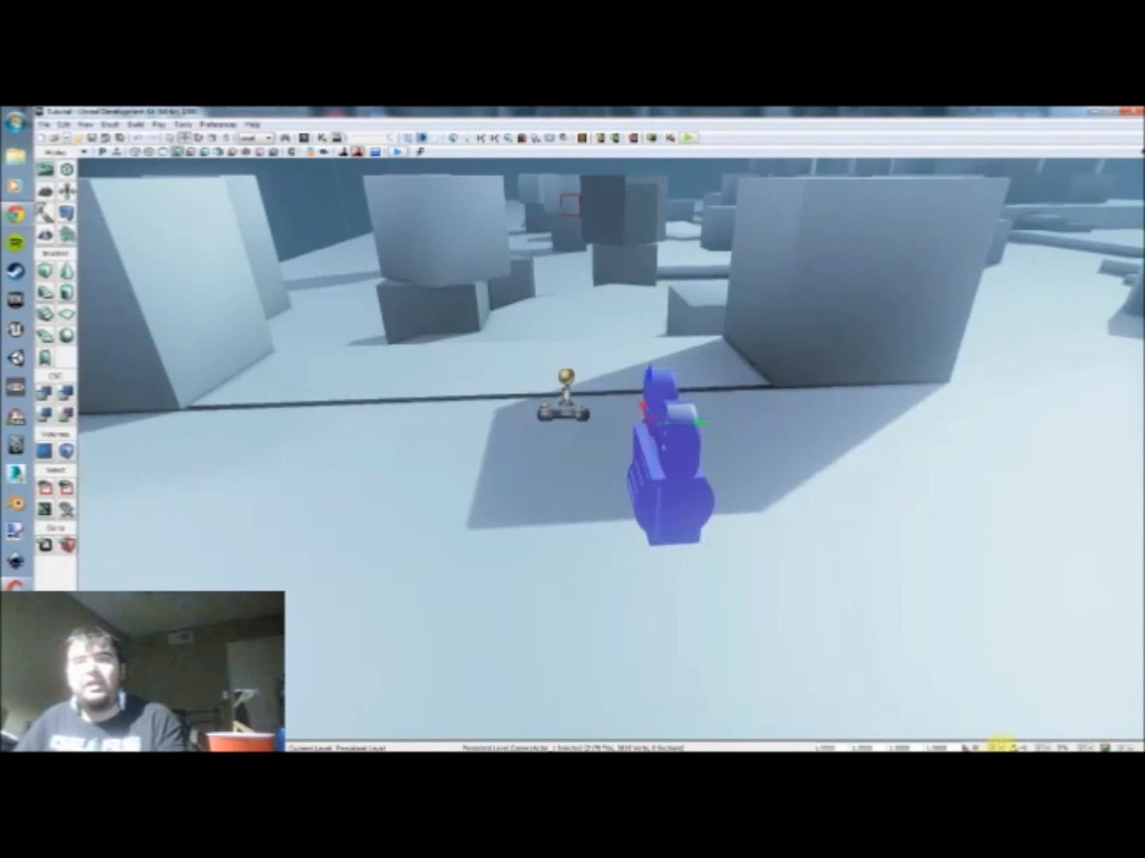
{"action": "left_click", "coordinate": [1000, 747]}
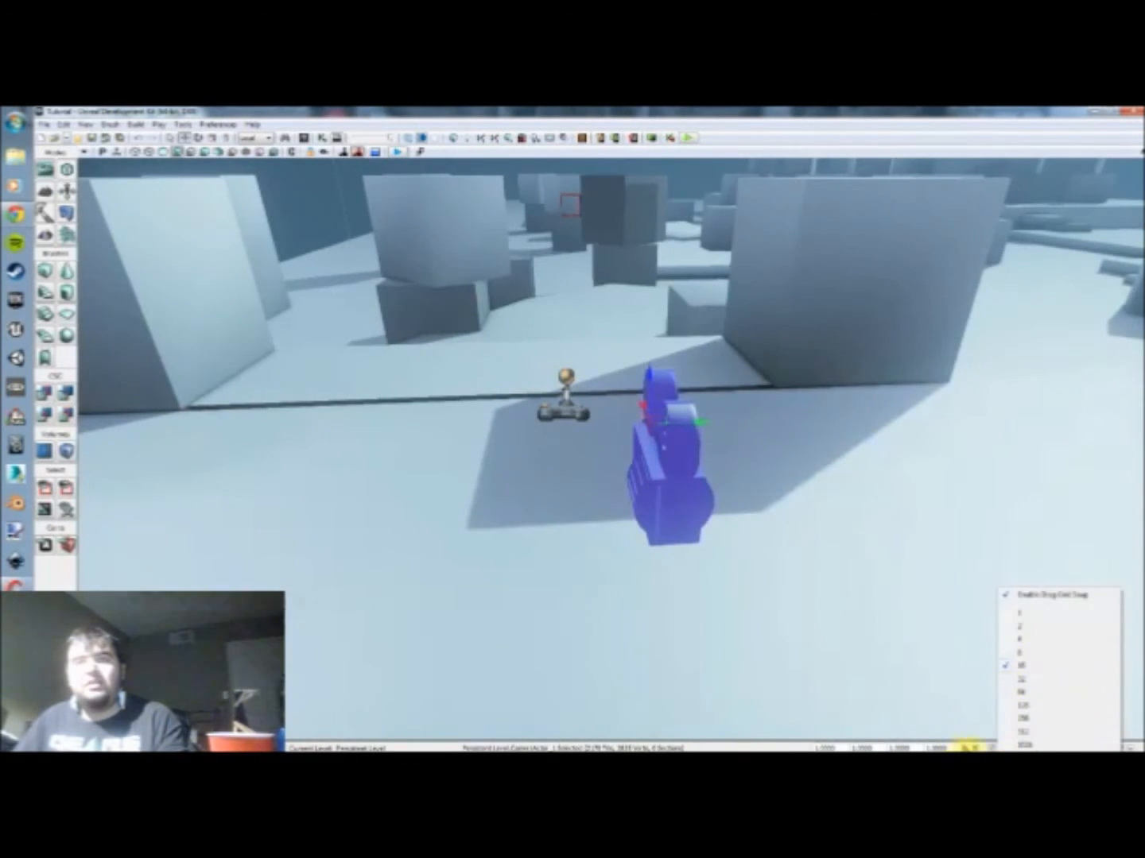
{"action": "left_click", "coordinate": [972, 748]}
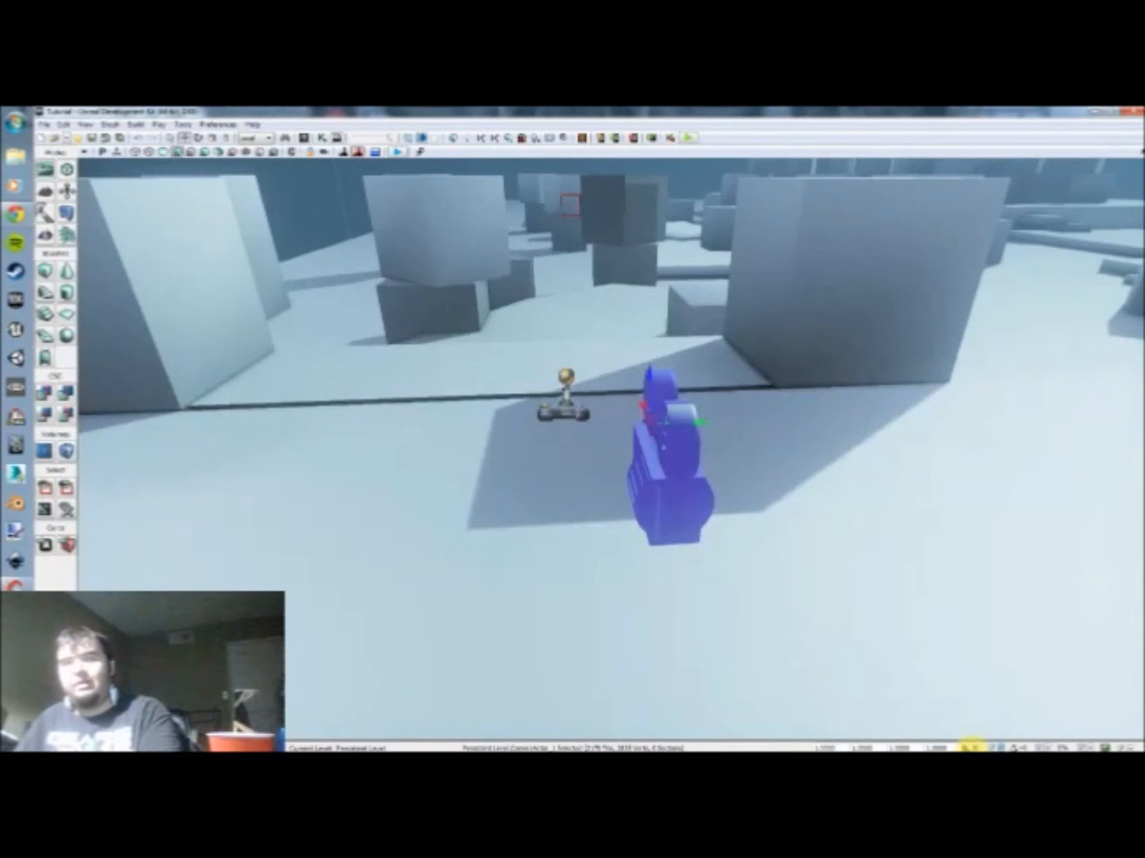
{"action": "left_click", "coordinate": [966, 699]}
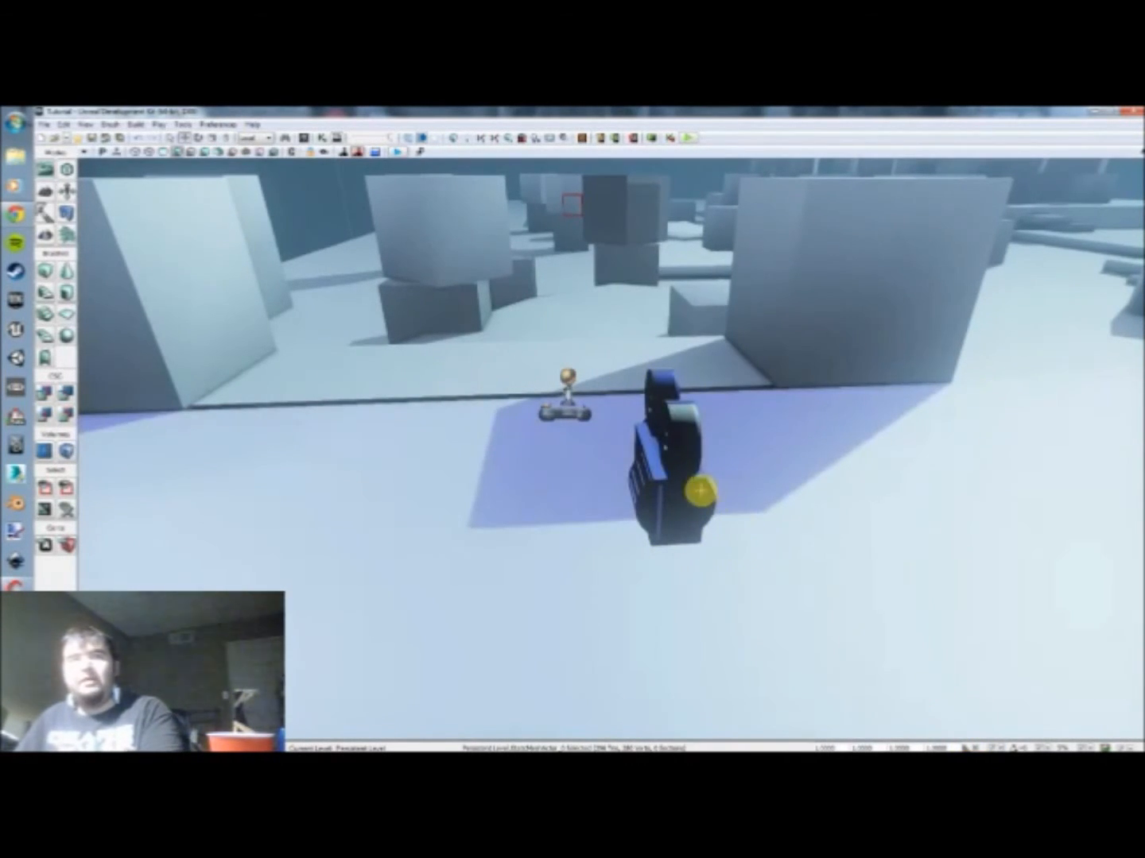
{"action": "left_click", "coordinate": [696, 487]}
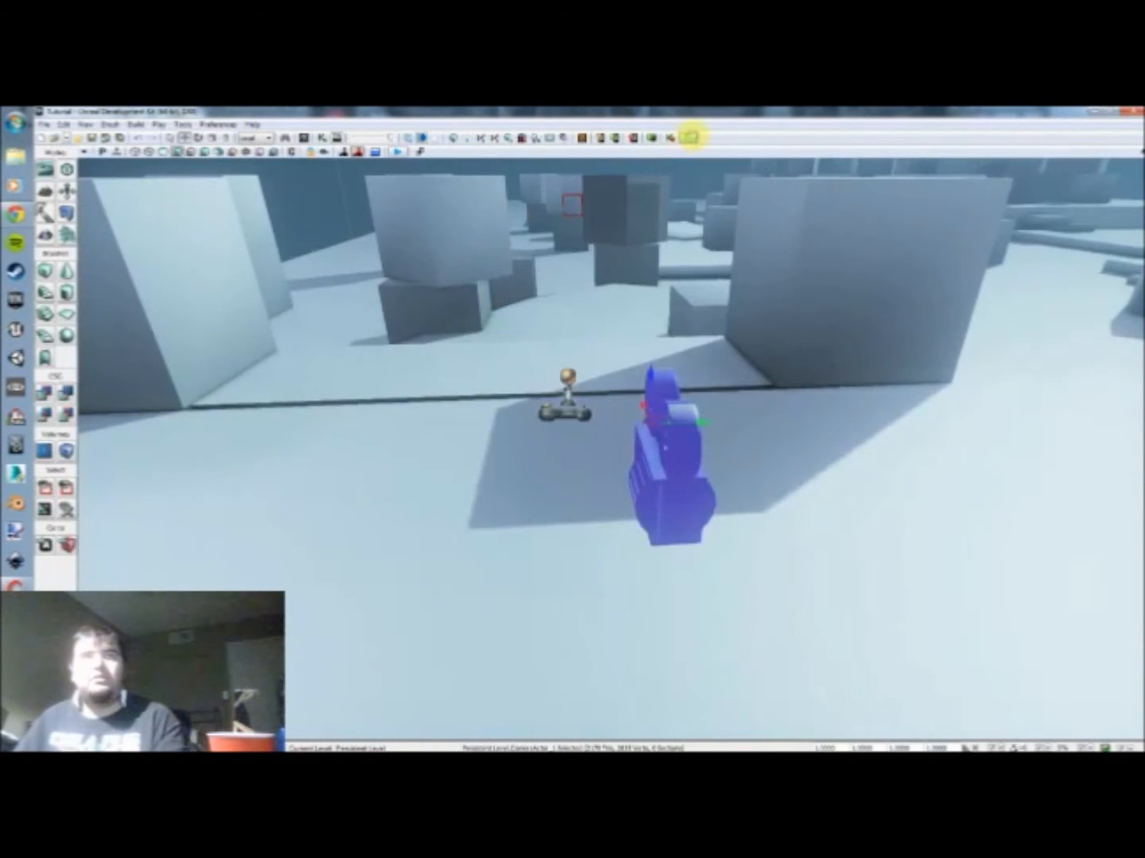
Step: Play-test the over-the-shoulder camera, nudging the CameraActor slightly closer to the player start between runs
{"action": "left_click", "coordinate": [689, 136]}
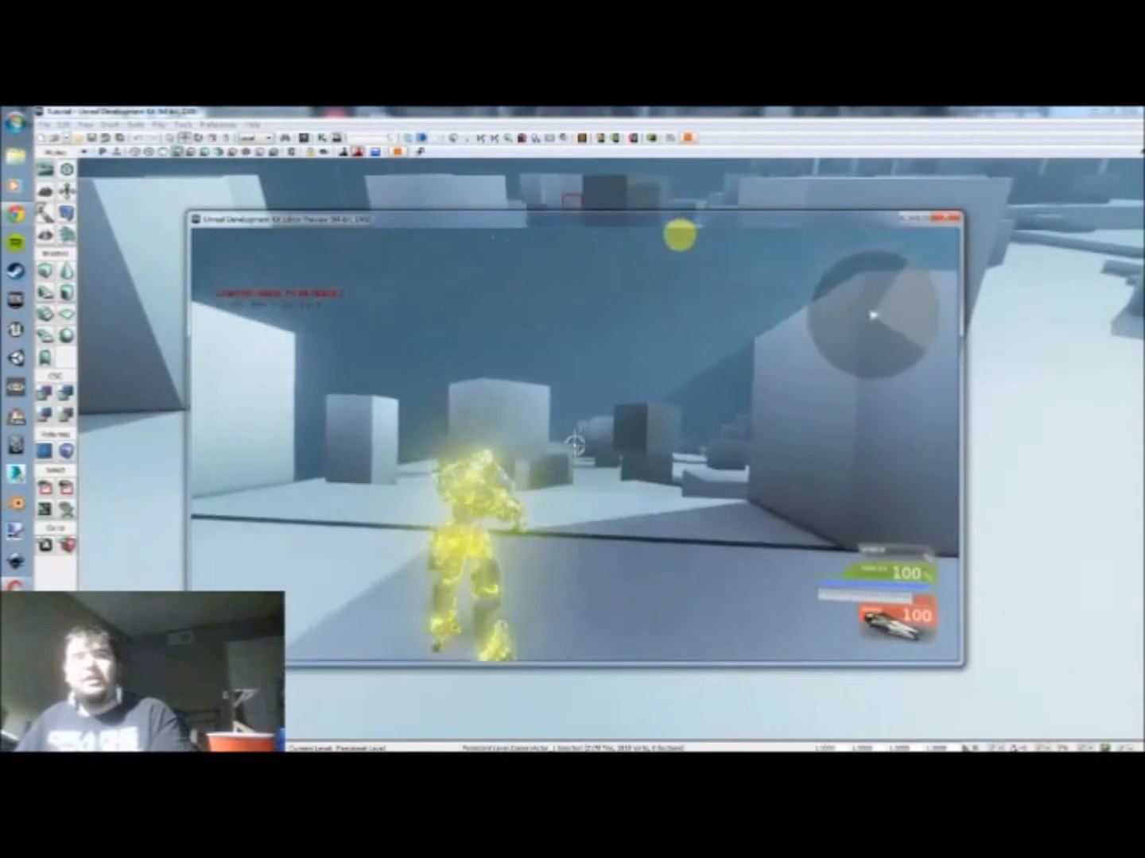
{"action": "key", "text": "Escape"}
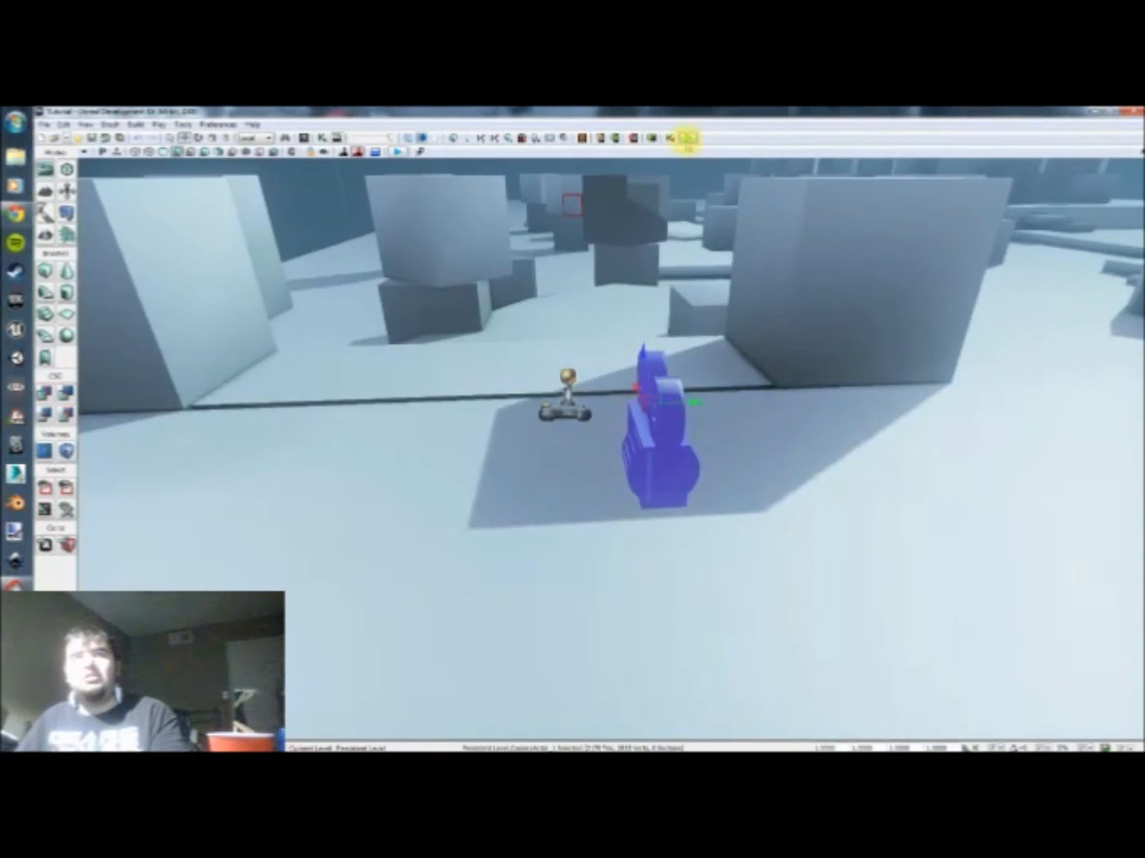
{"action": "left_click", "coordinate": [688, 139]}
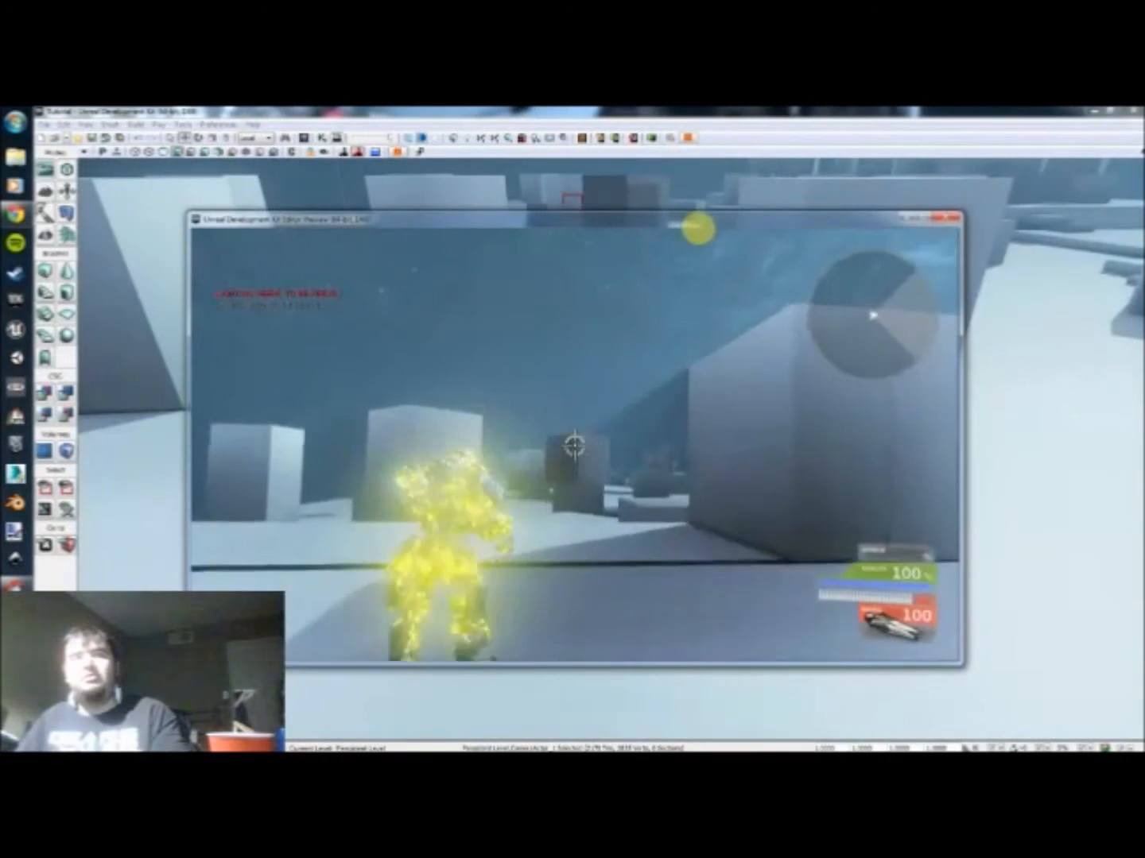
{"action": "key", "text": "w"}
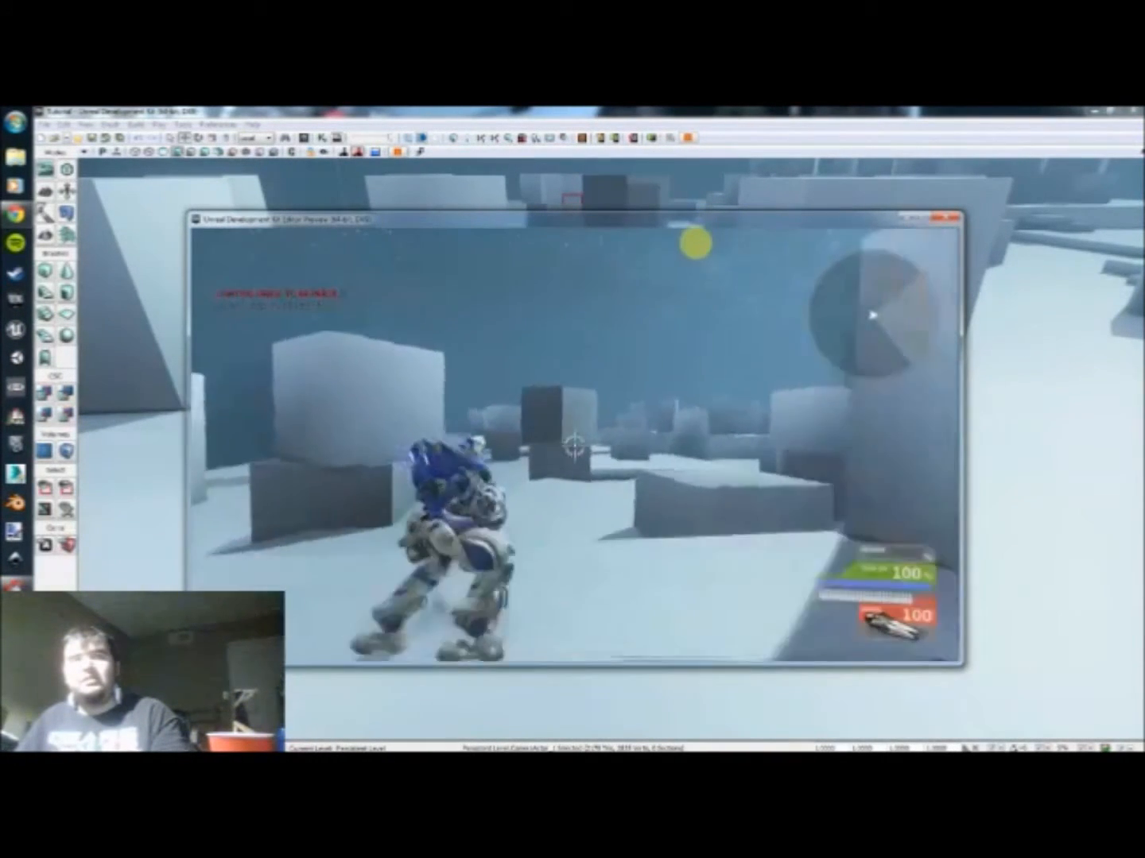
{"action": "key", "text": "s"}
{"action": "key", "text": "Escape"}
Step: Reopen Kismet and review the complete Level Loaded, Attach to Actor and Set Camera Target sequence
{"action": "left_click_drag", "start_coordinate": [514, 502], "coordinate": [641, 453]}
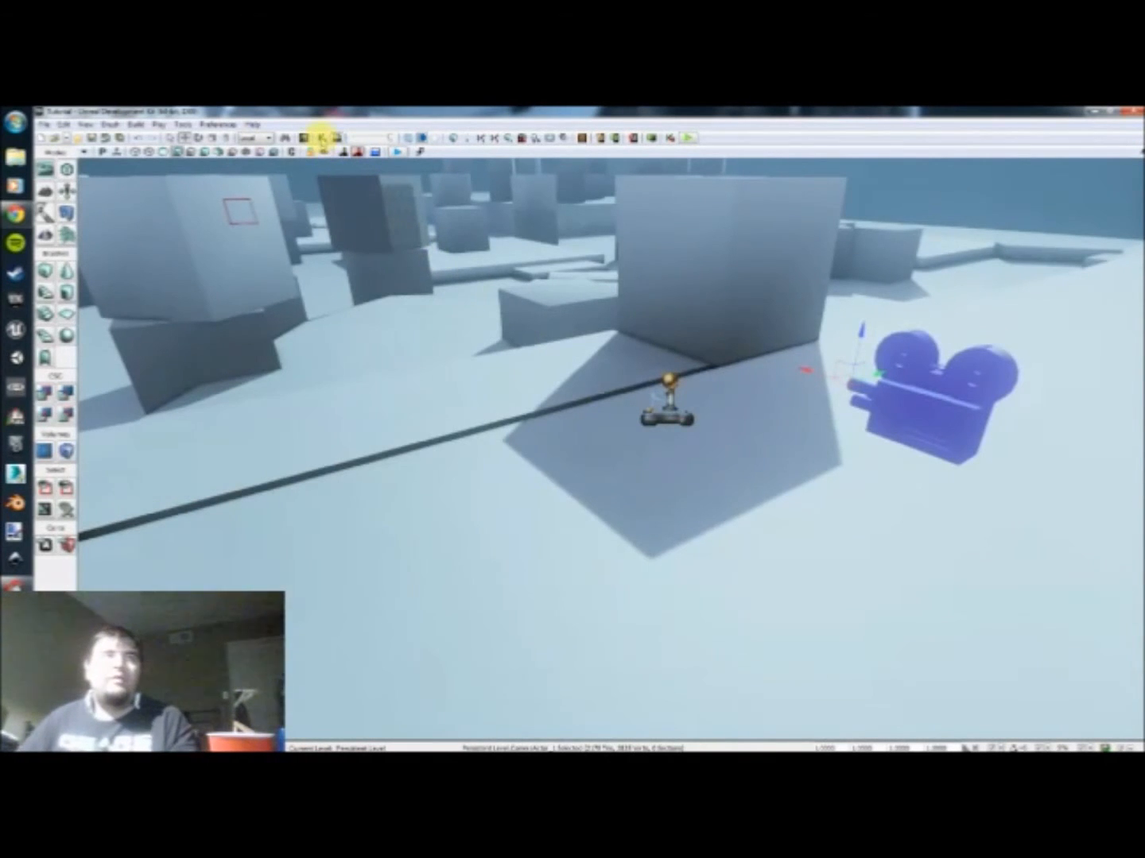
{"action": "left_click", "coordinate": [318, 137]}
{"action": "left_click_drag", "start_coordinate": [529, 497], "coordinate": [559, 427]}
{"action": "scroll", "coordinate": [526, 459], "scroll_direction": "down", "scroll_amount": 3}
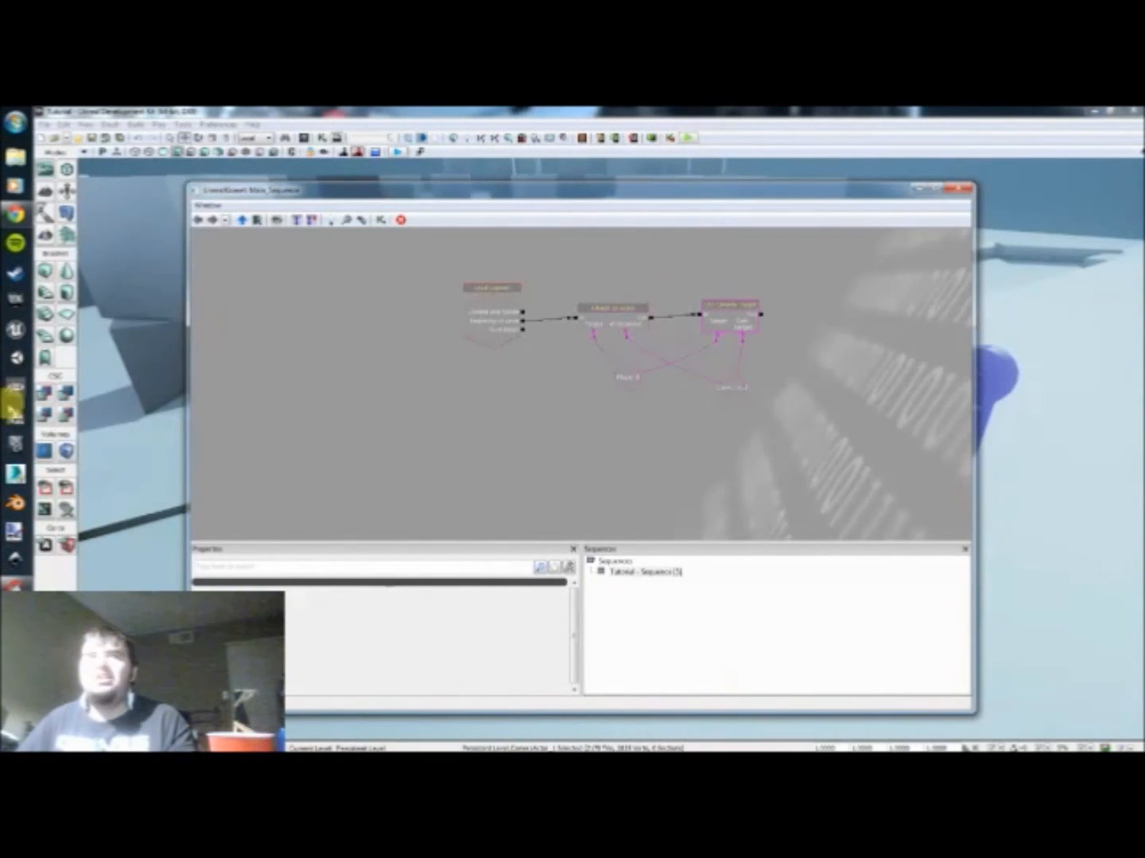
Step: Play-test the over-the-shoulder camera in two runs, moving the player forward and backward through the level
{"action": "left_click", "coordinate": [688, 139]}
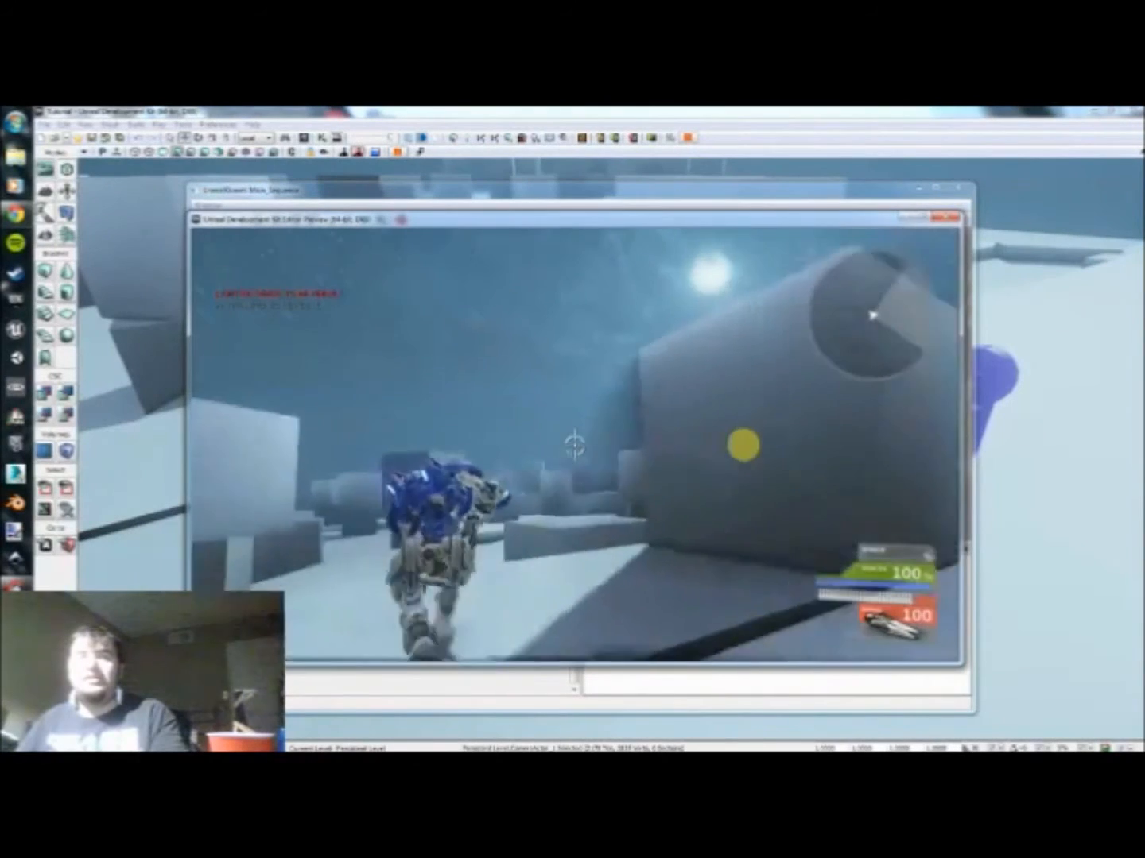
{"action": "key", "text": "w"}
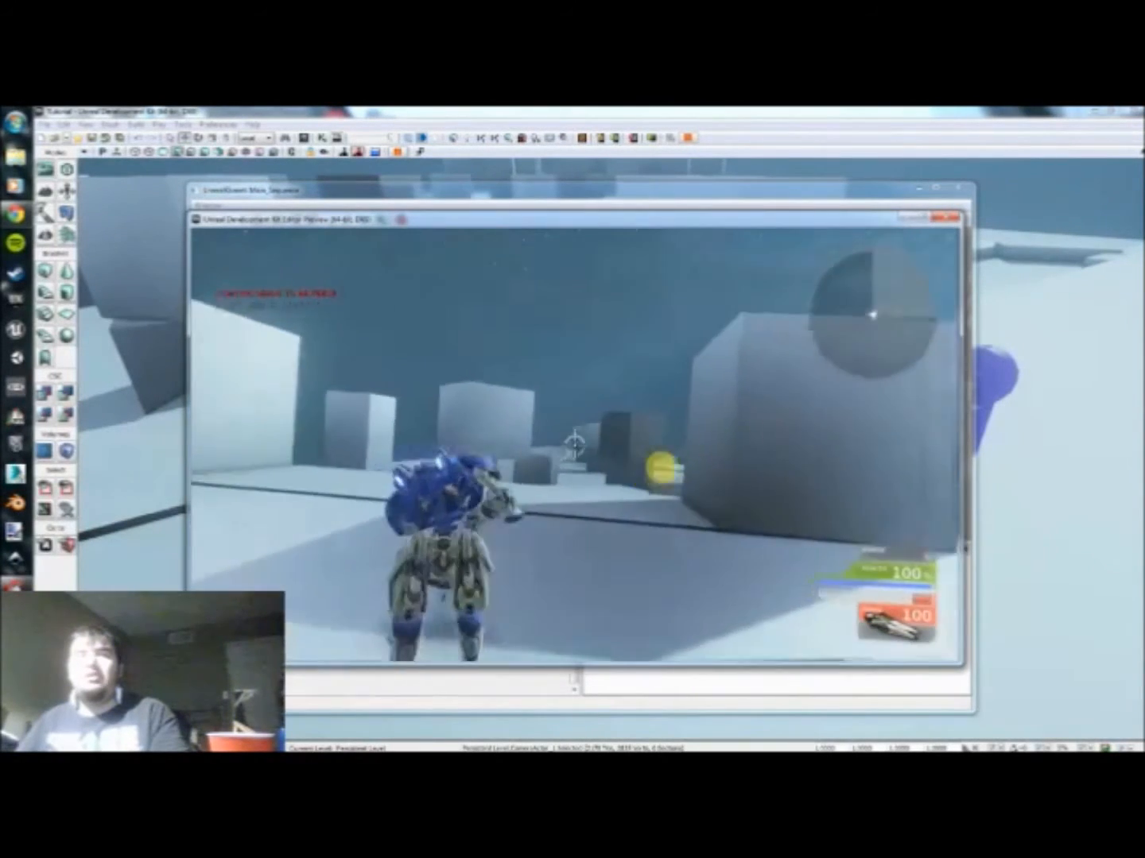
{"action": "key", "text": "w"}
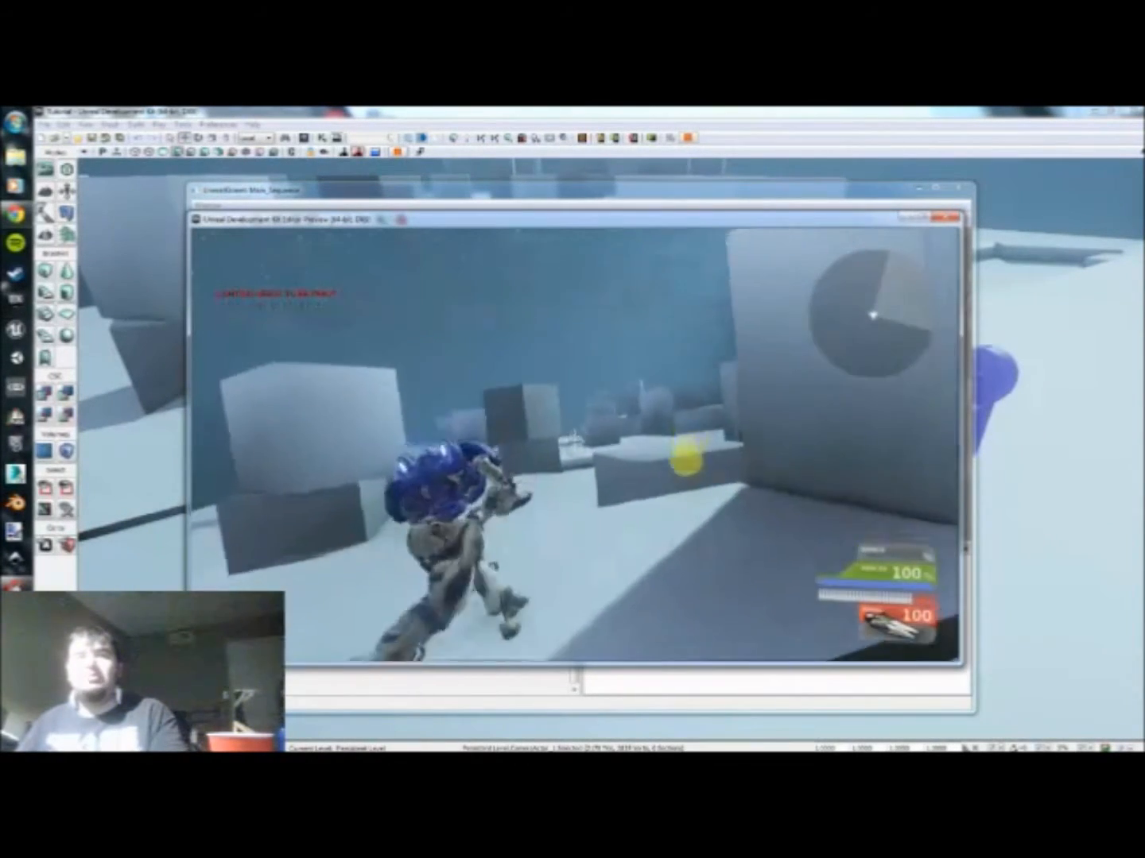
{"action": "key", "text": "w"}
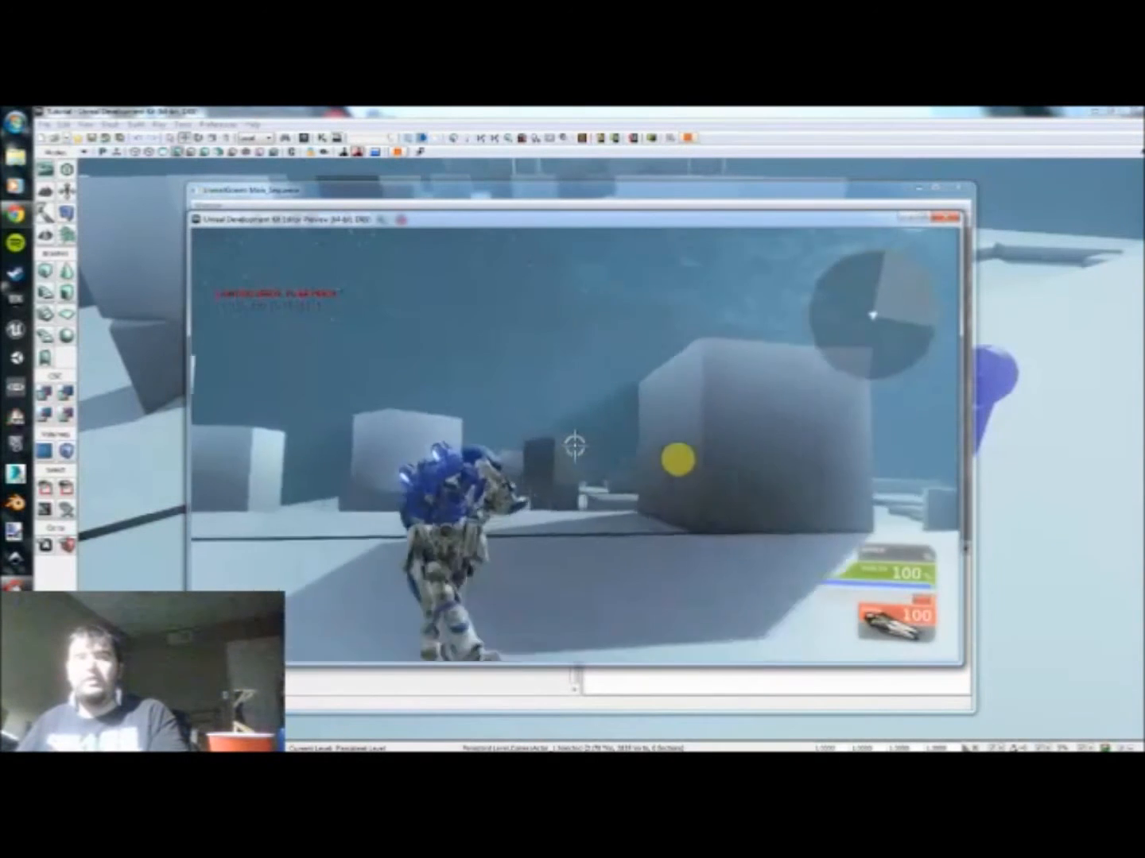
{"action": "key", "text": "w"}
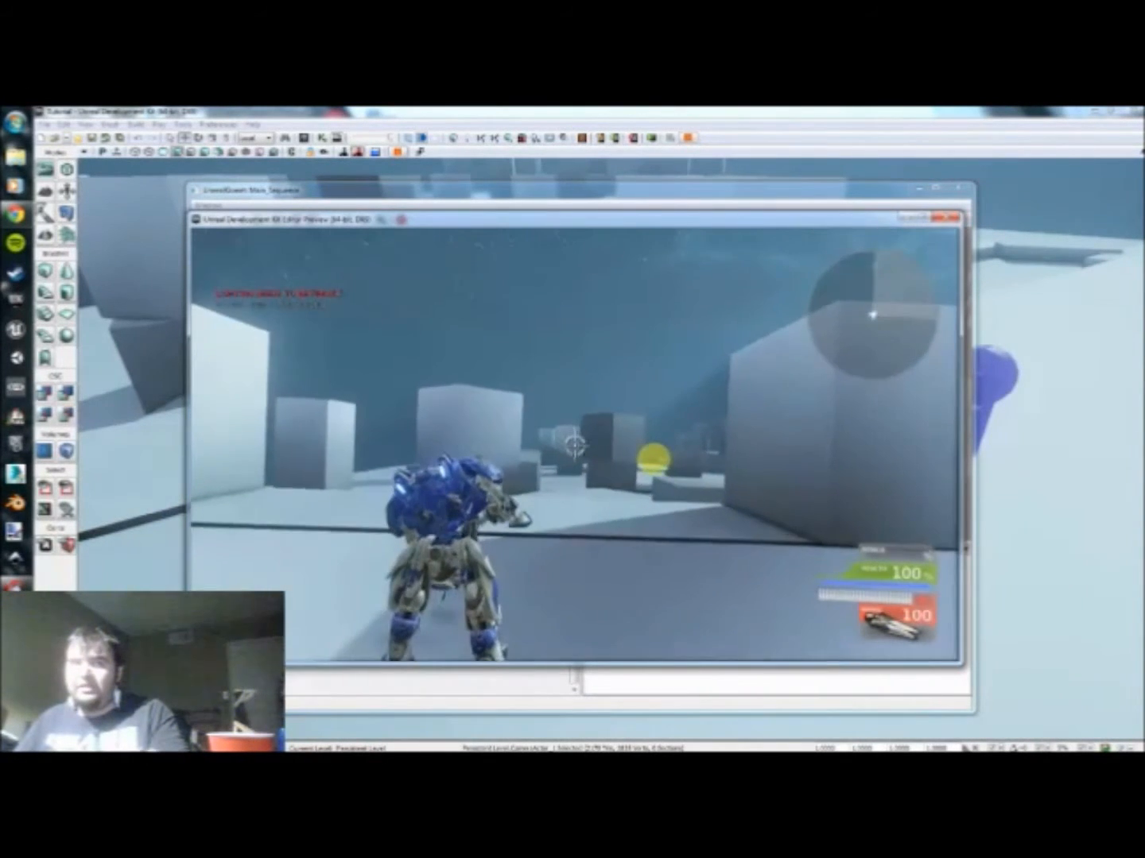
{"action": "key", "text": "Escape"}
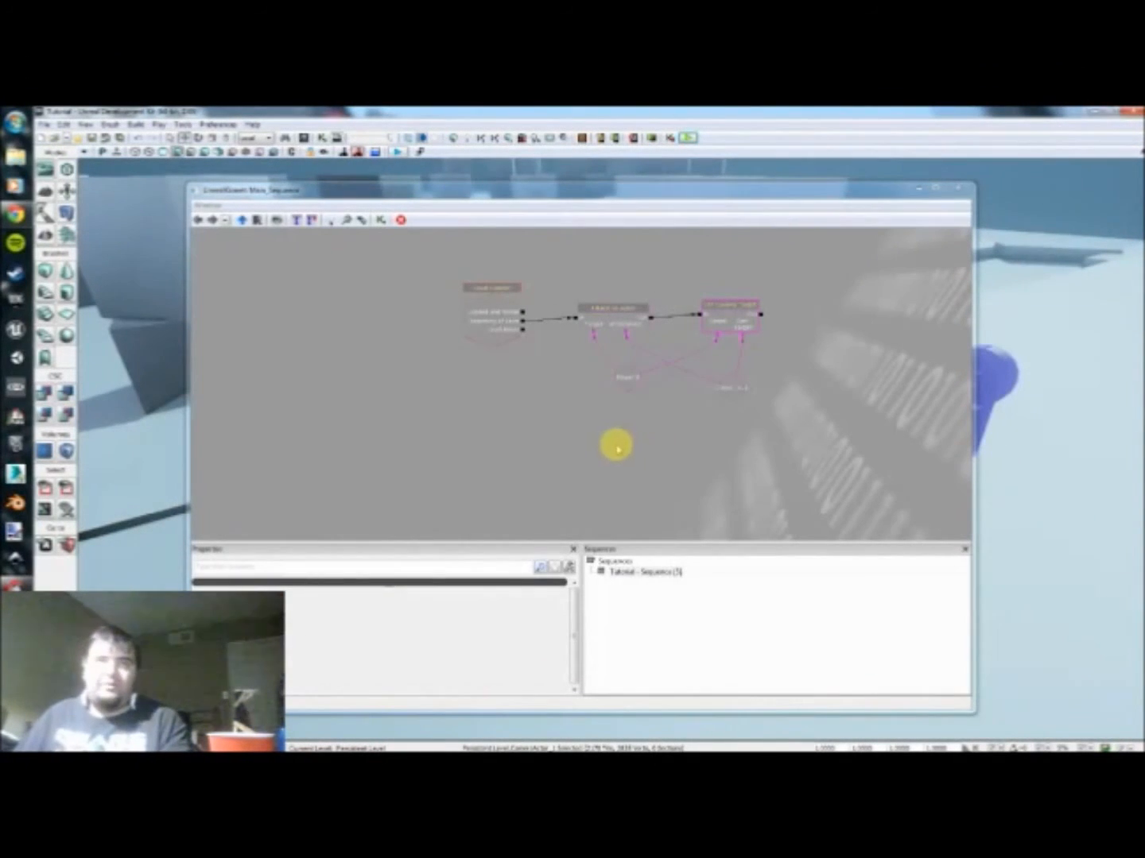
{"action": "left_click", "coordinate": [690, 138]}
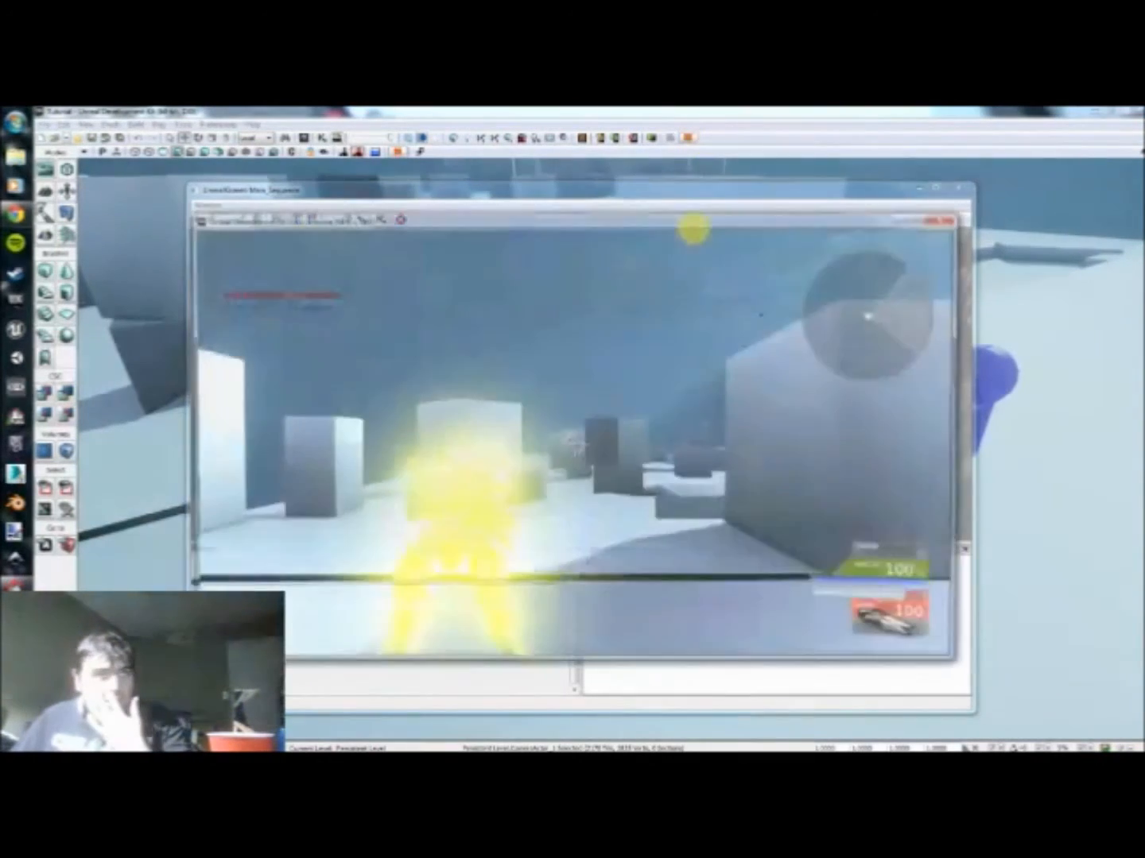
{"action": "key", "text": "w"}
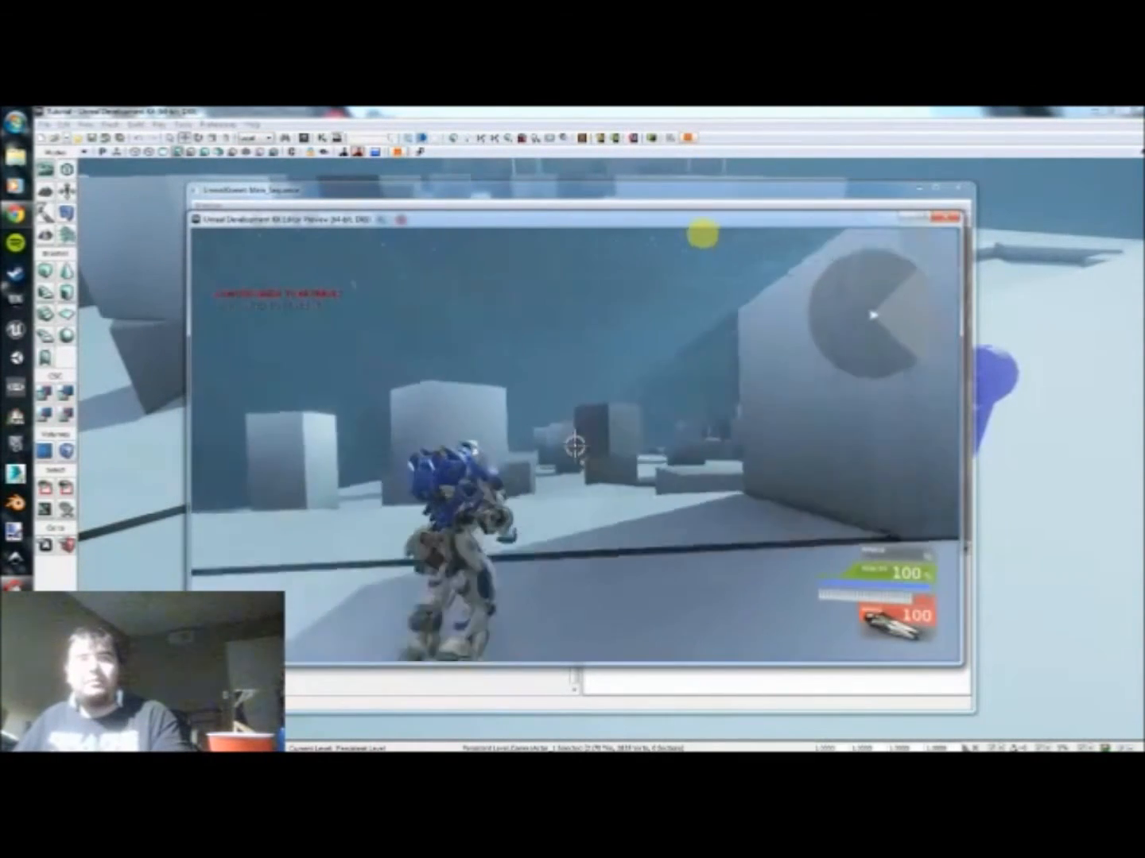
{"action": "key", "text": "w"}
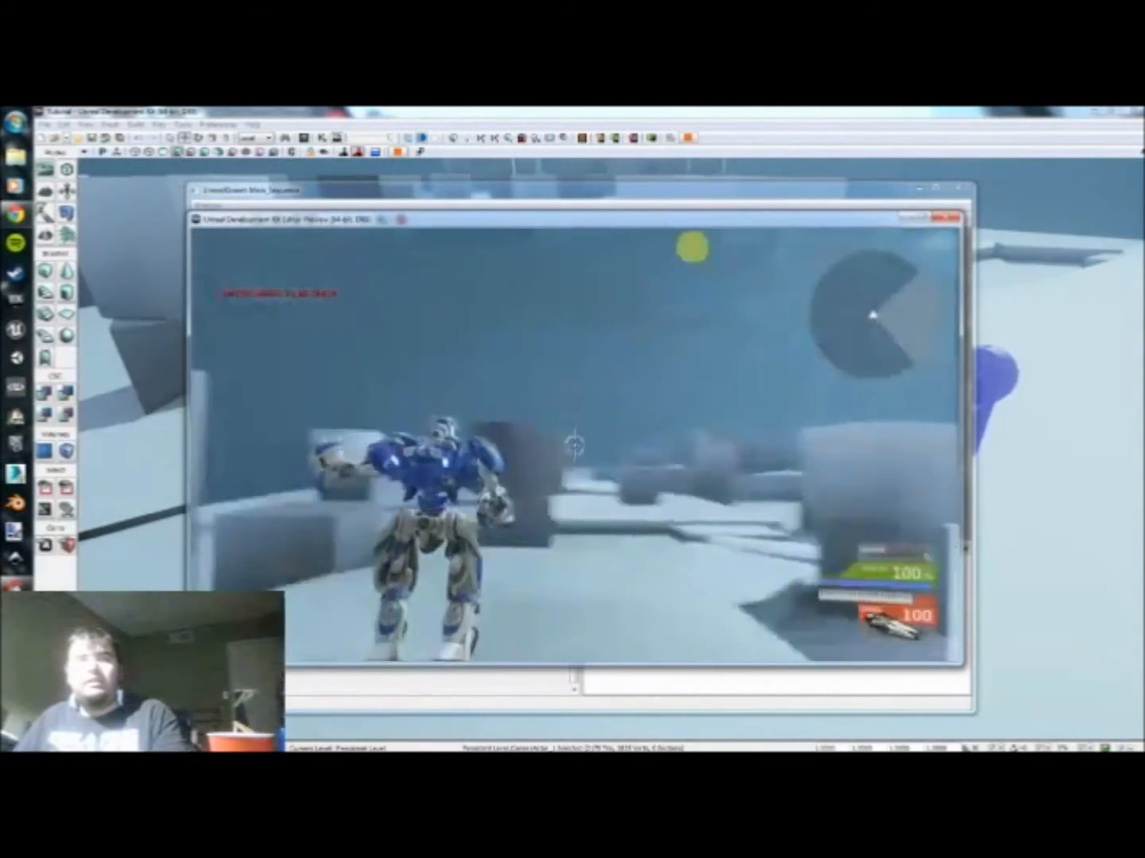
{"action": "key", "text": "s"}
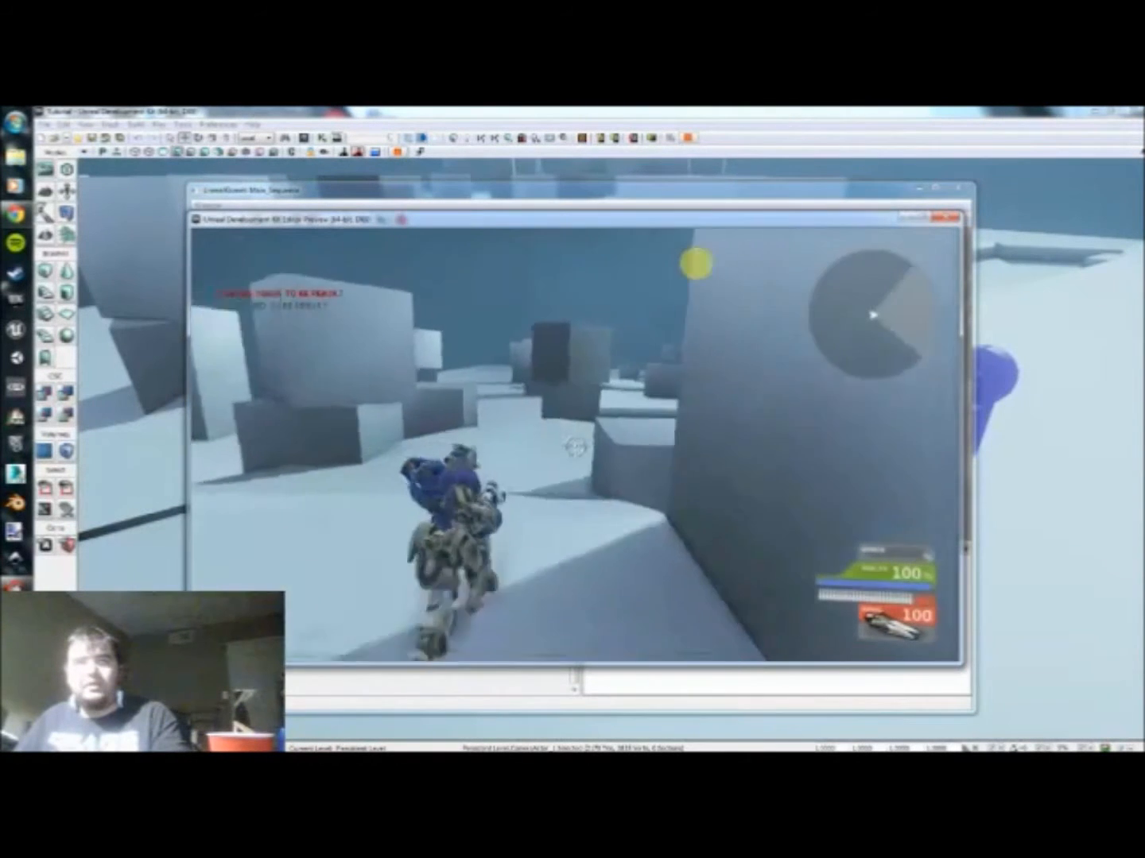
{"action": "key", "text": "Escape"}
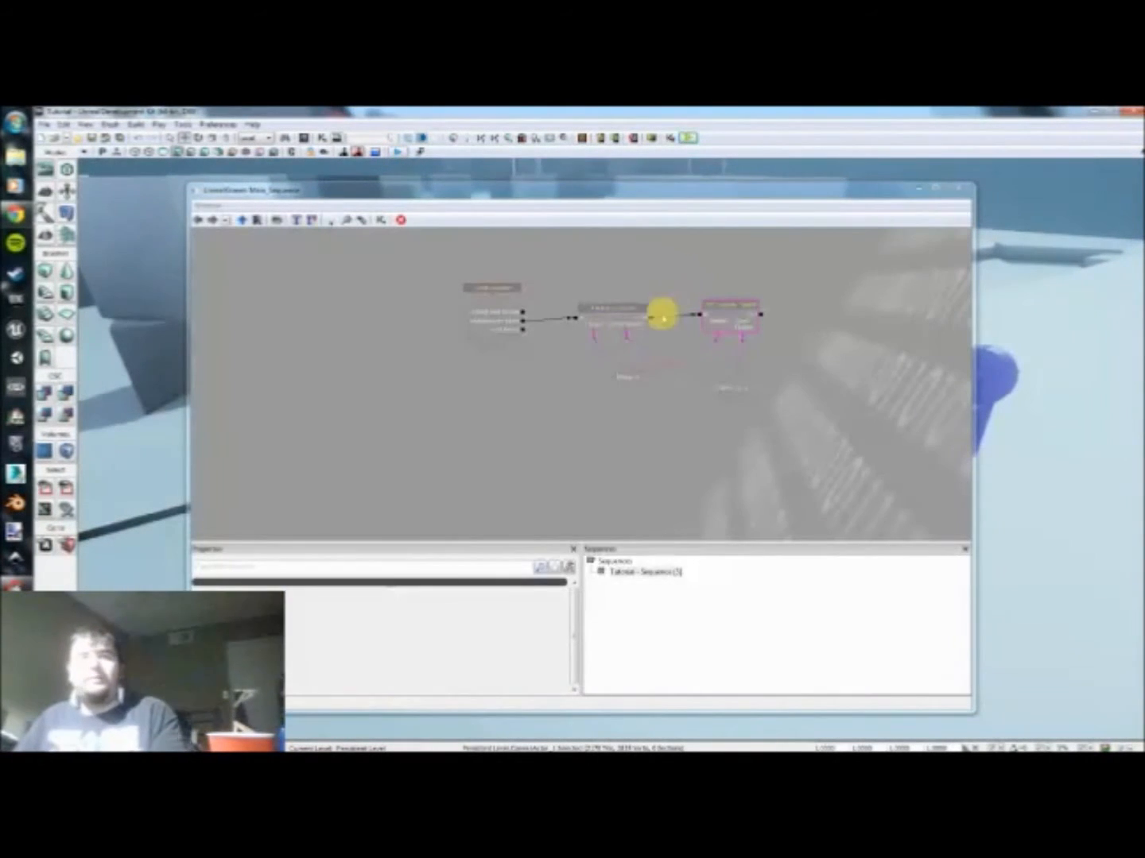
Step: Close Kismet and examine the Camera Actor settings in the CameraActor's properties, including the aspect ratio and FOV angle
{"action": "left_click_drag", "start_coordinate": [593, 430], "coordinate": [576, 405]}
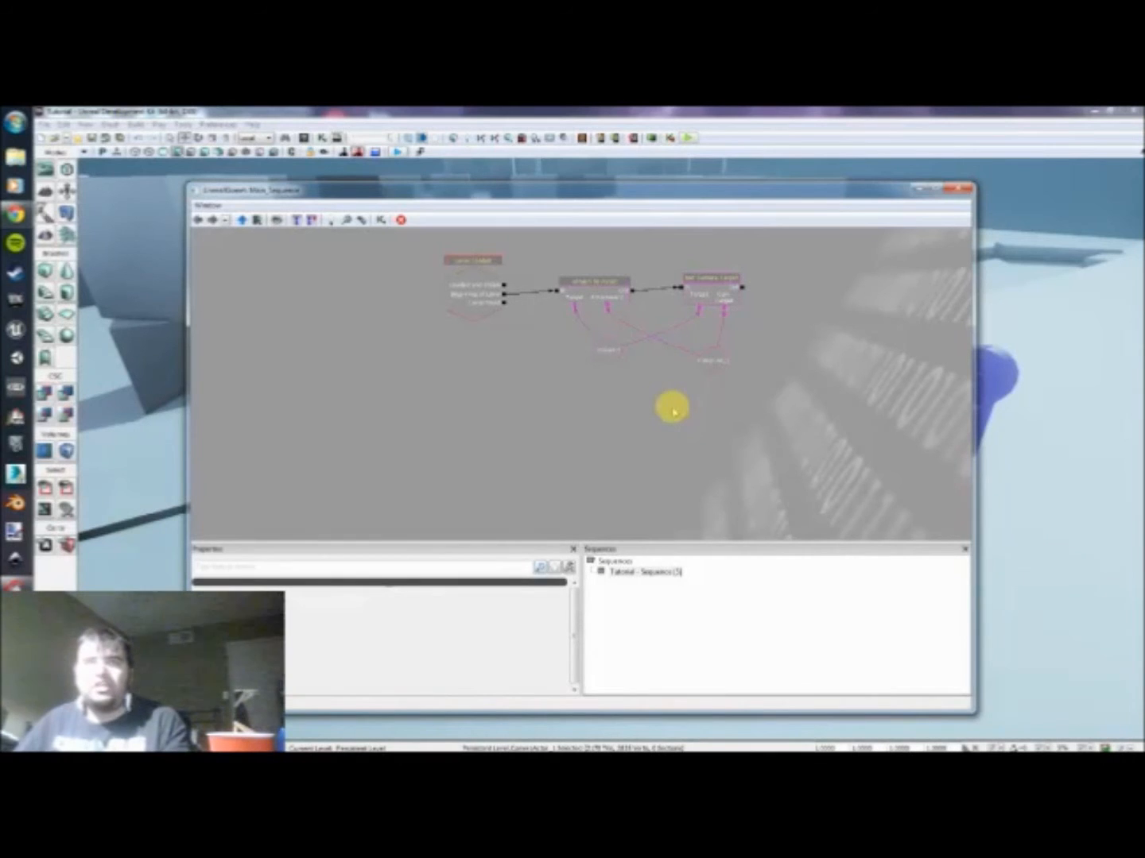
{"action": "left_click_drag", "start_coordinate": [748, 189], "coordinate": [664, 190]}
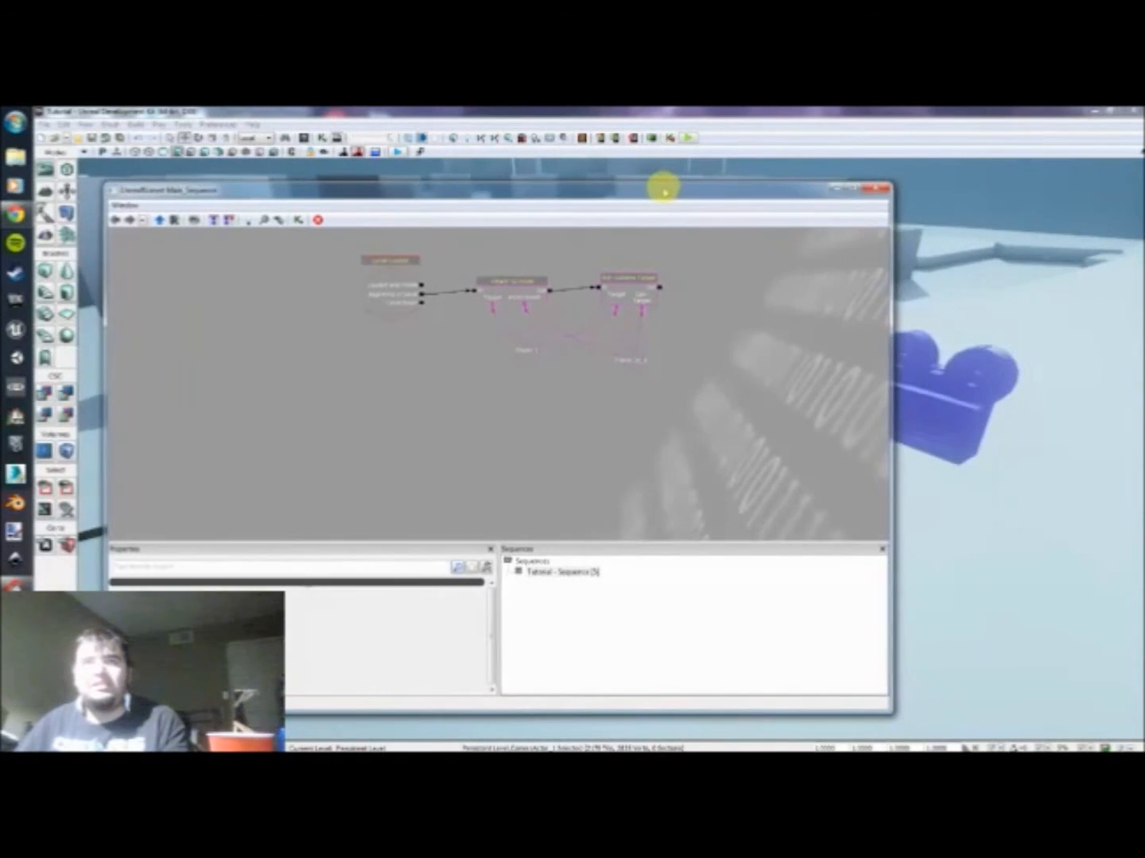
{"action": "left_click_drag", "start_coordinate": [472, 433], "coordinate": [448, 423]}
{"action": "left_click_drag", "start_coordinate": [967, 534], "coordinate": [954, 526]}
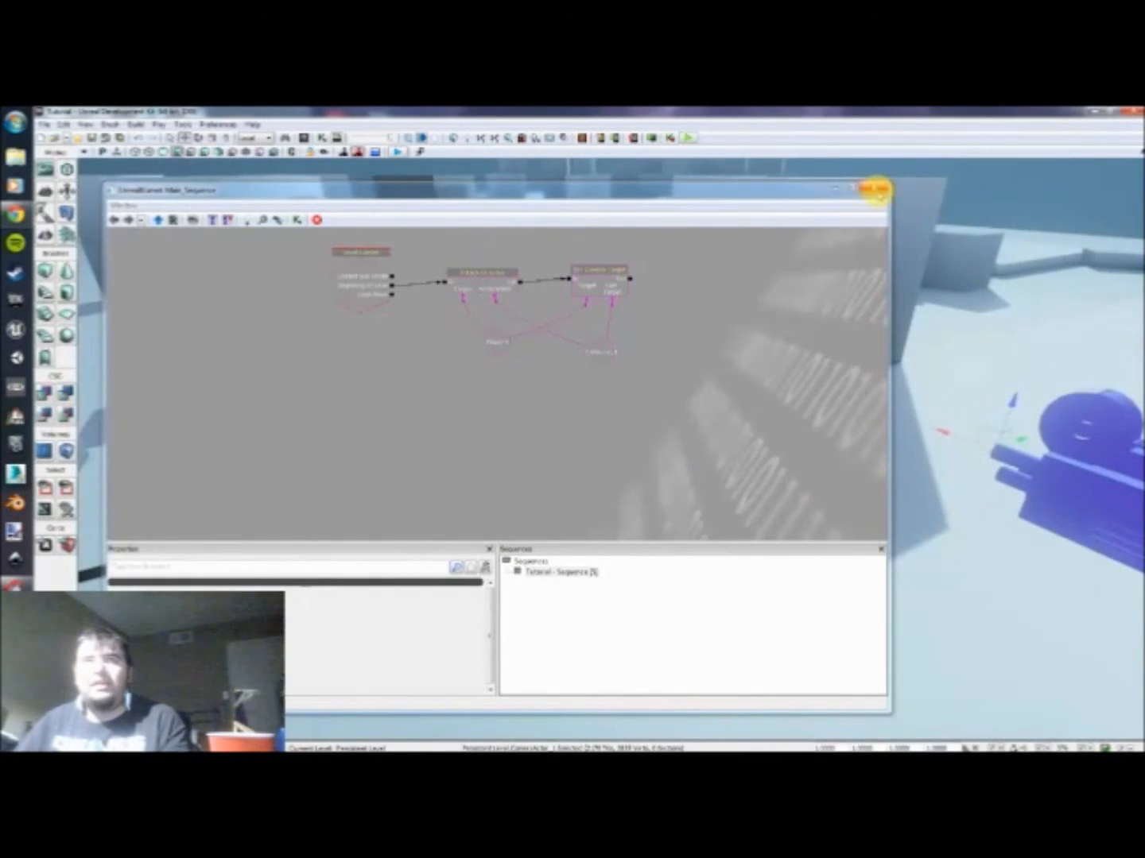
{"action": "left_click", "coordinate": [874, 190]}
{"action": "mouse_move", "coordinate": [844, 414]}
{"action": "left_mouse_down"}
{"action": "mouse_move", "coordinate": [869, 409]}
{"action": "mouse_move", "coordinate": [843, 417]}
{"action": "left_mouse_up"}
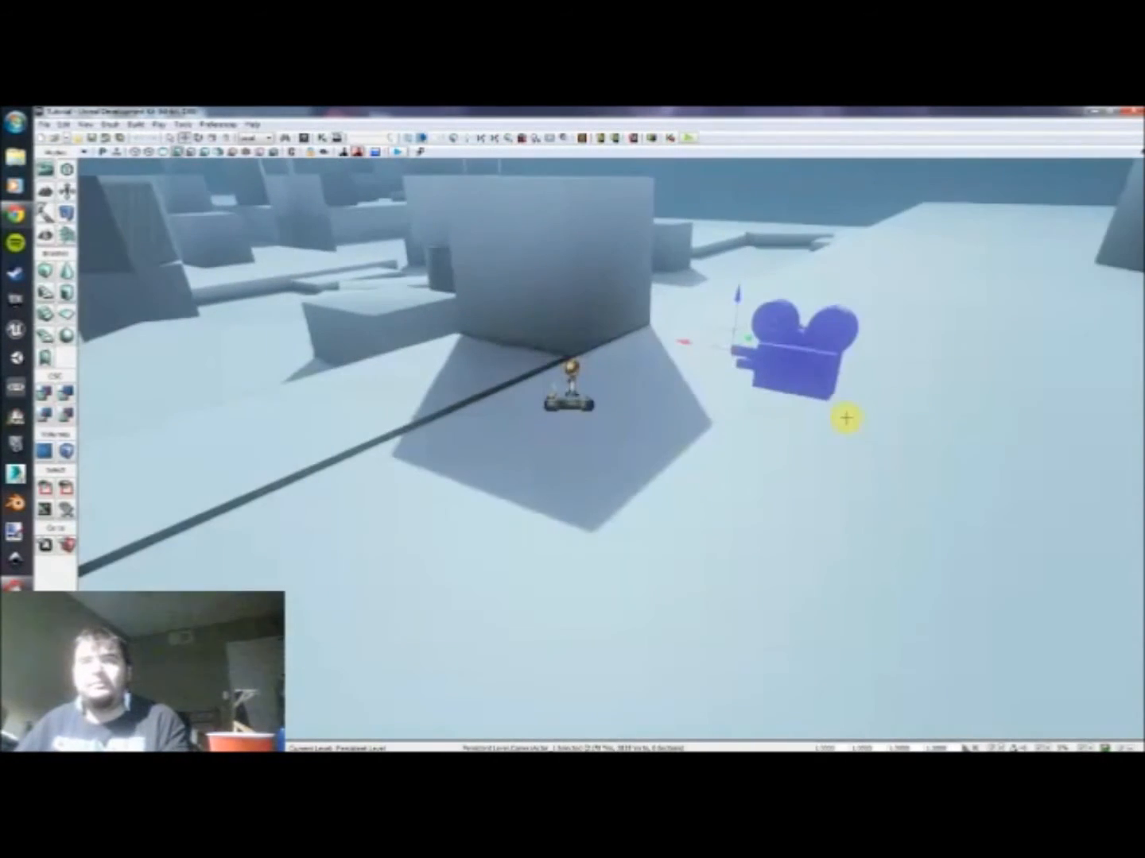
{"action": "right_click", "coordinate": [799, 366]}
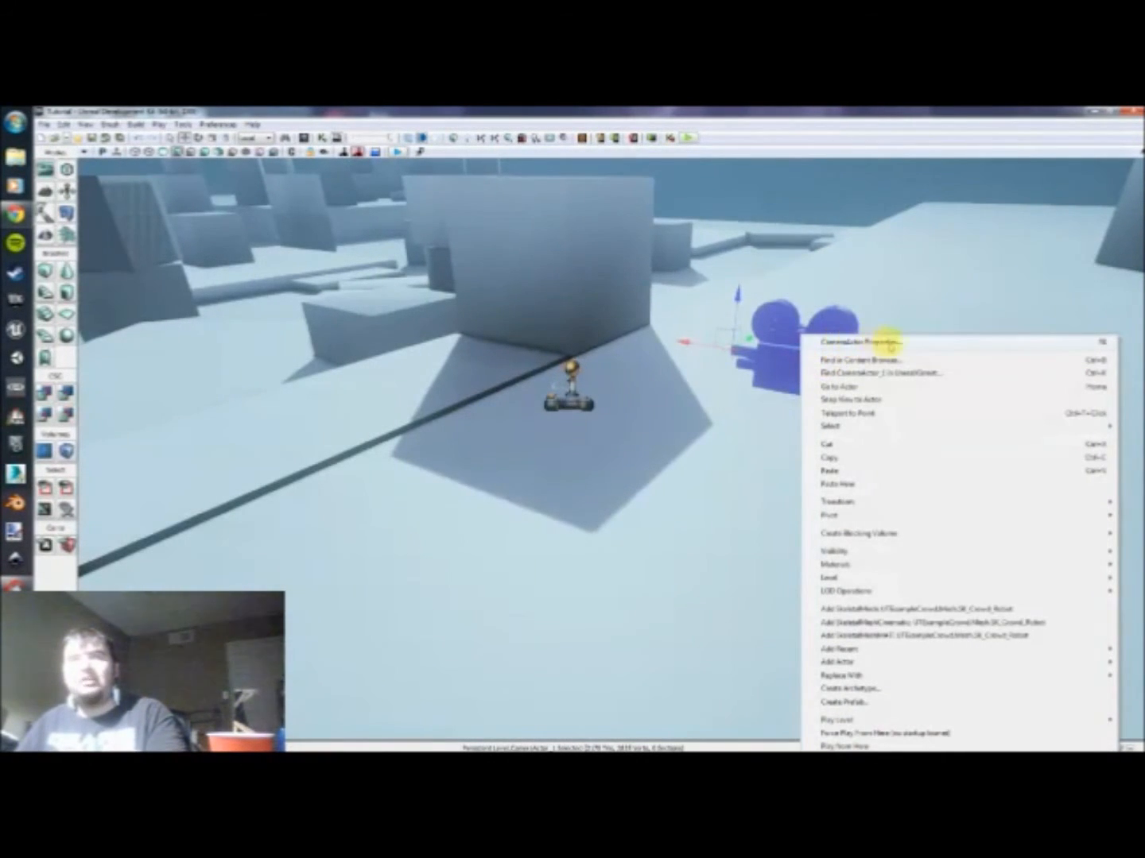
{"action": "left_click", "coordinate": [887, 342]}
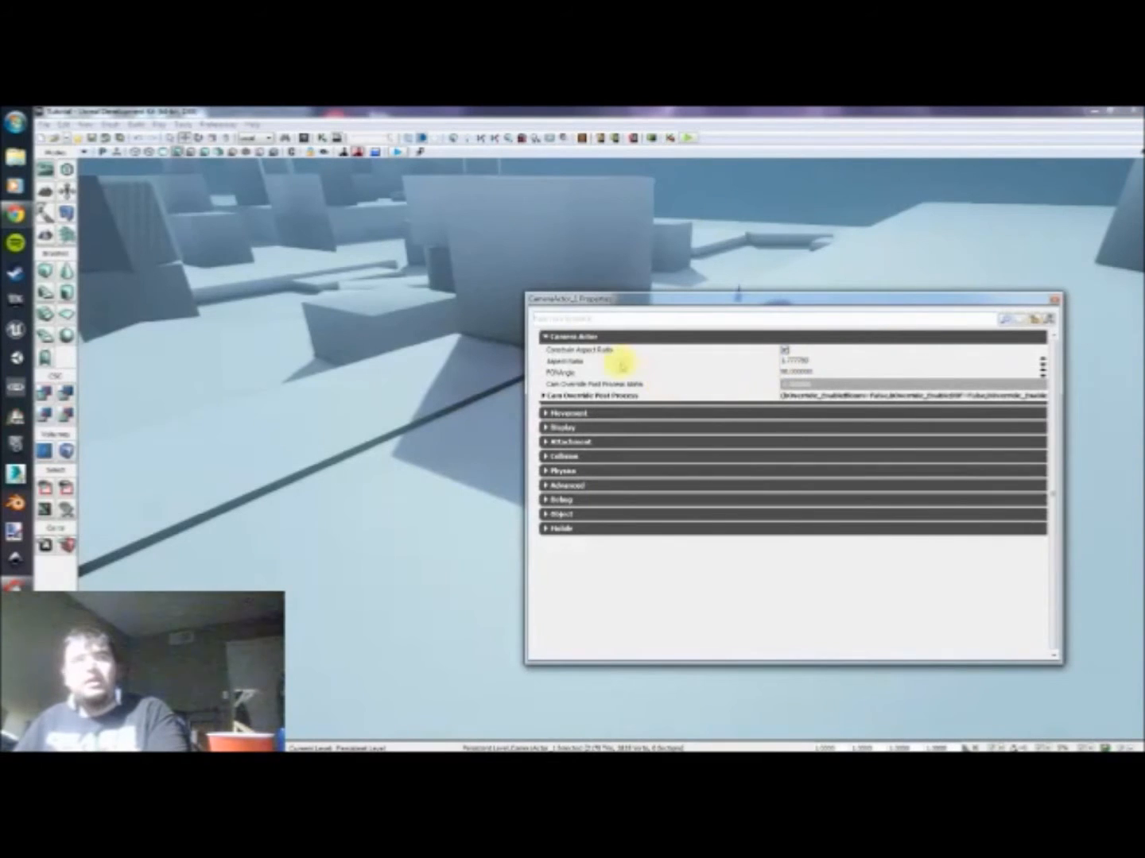
{"action": "left_click", "coordinate": [547, 337]}
{"action": "left_click", "coordinate": [547, 337]}
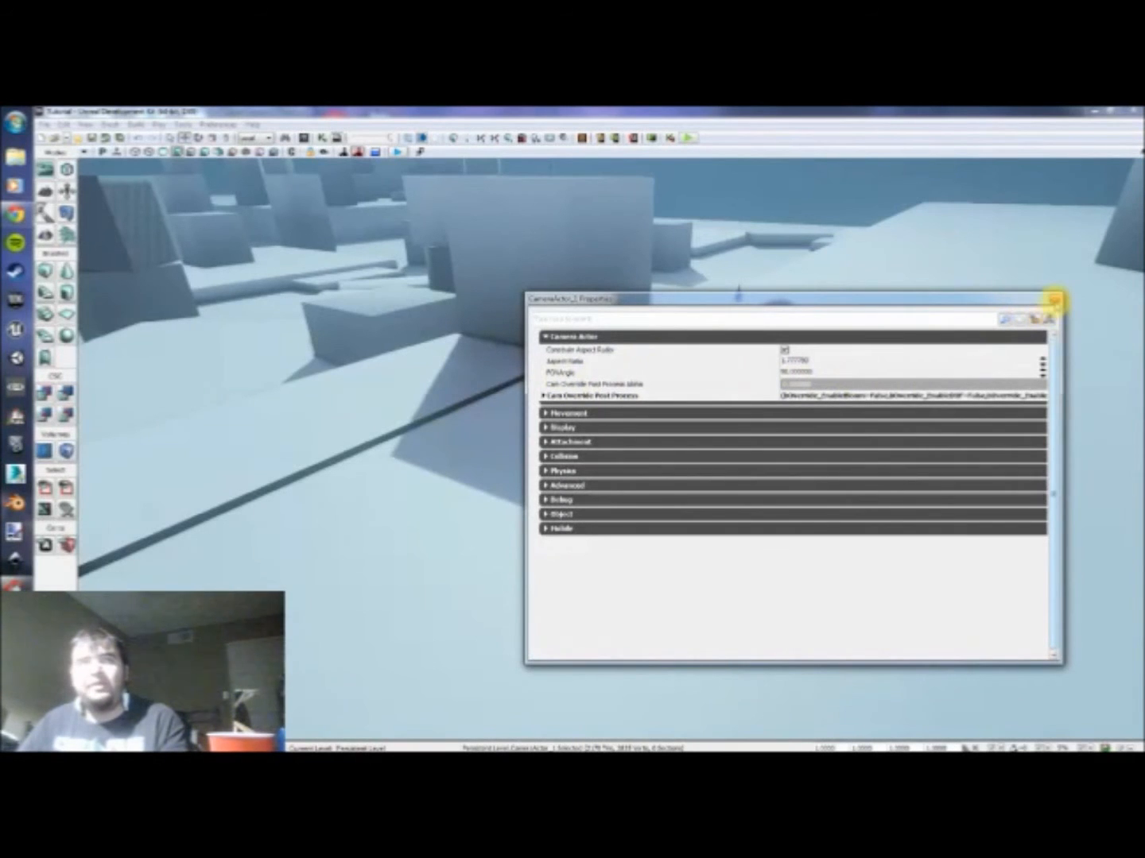
{"action": "left_click", "coordinate": [1054, 300]}
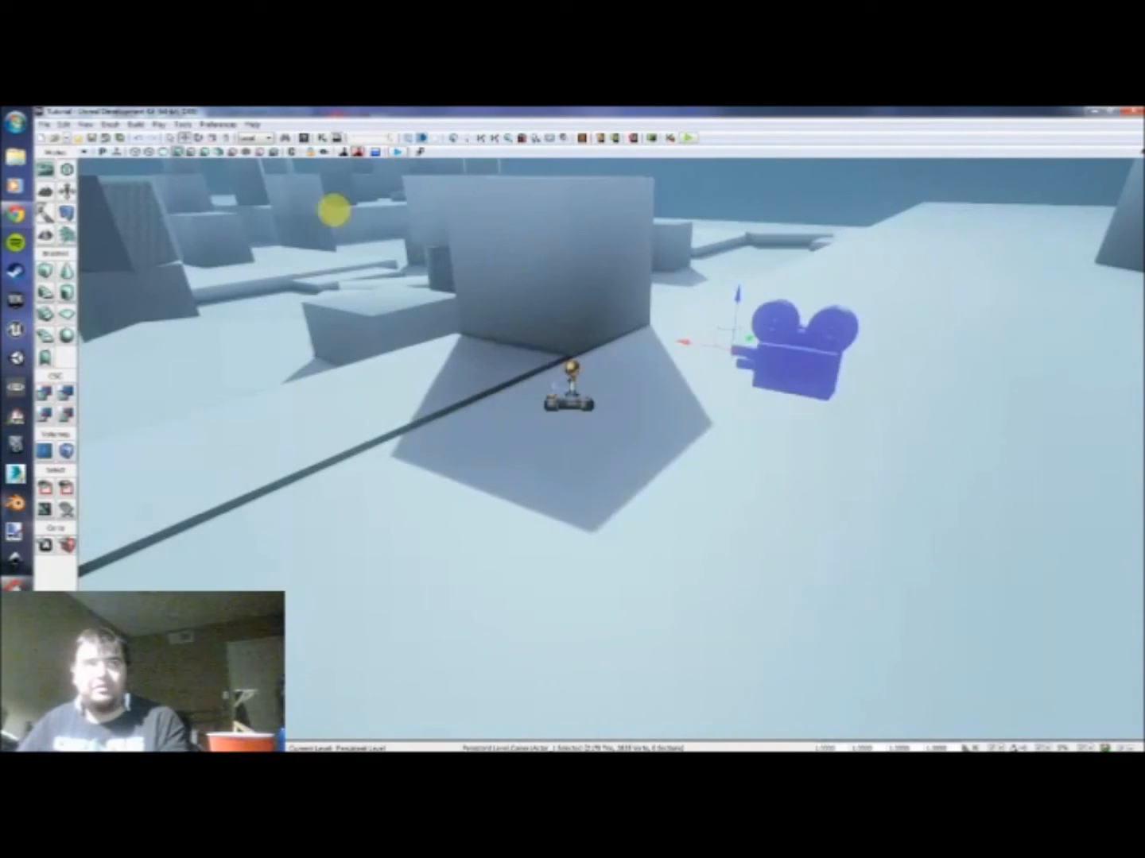
Step: Reopen Kismet and add a Key/Button Pressed input event below the Level Loaded sequence, leaving it selected
{"action": "left_click", "coordinate": [333, 139]}
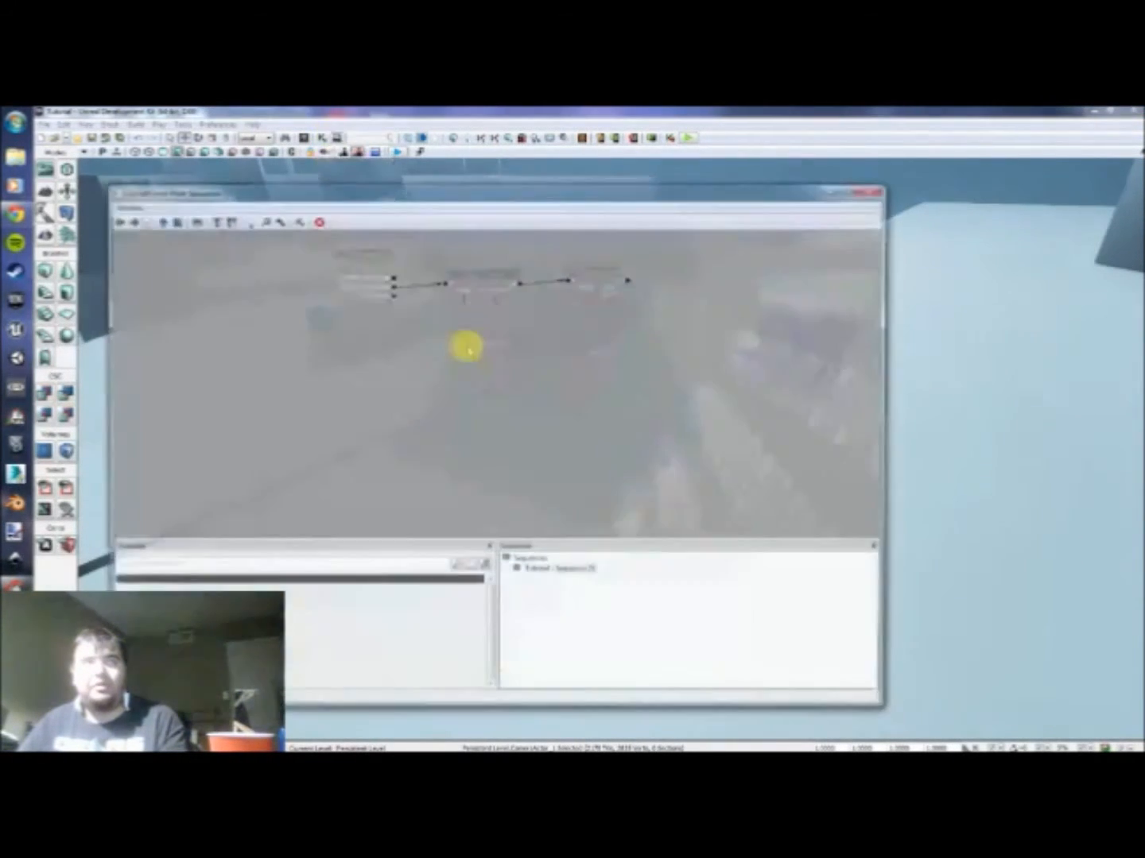
{"action": "left_click_drag", "start_coordinate": [450, 397], "coordinate": [462, 386]}
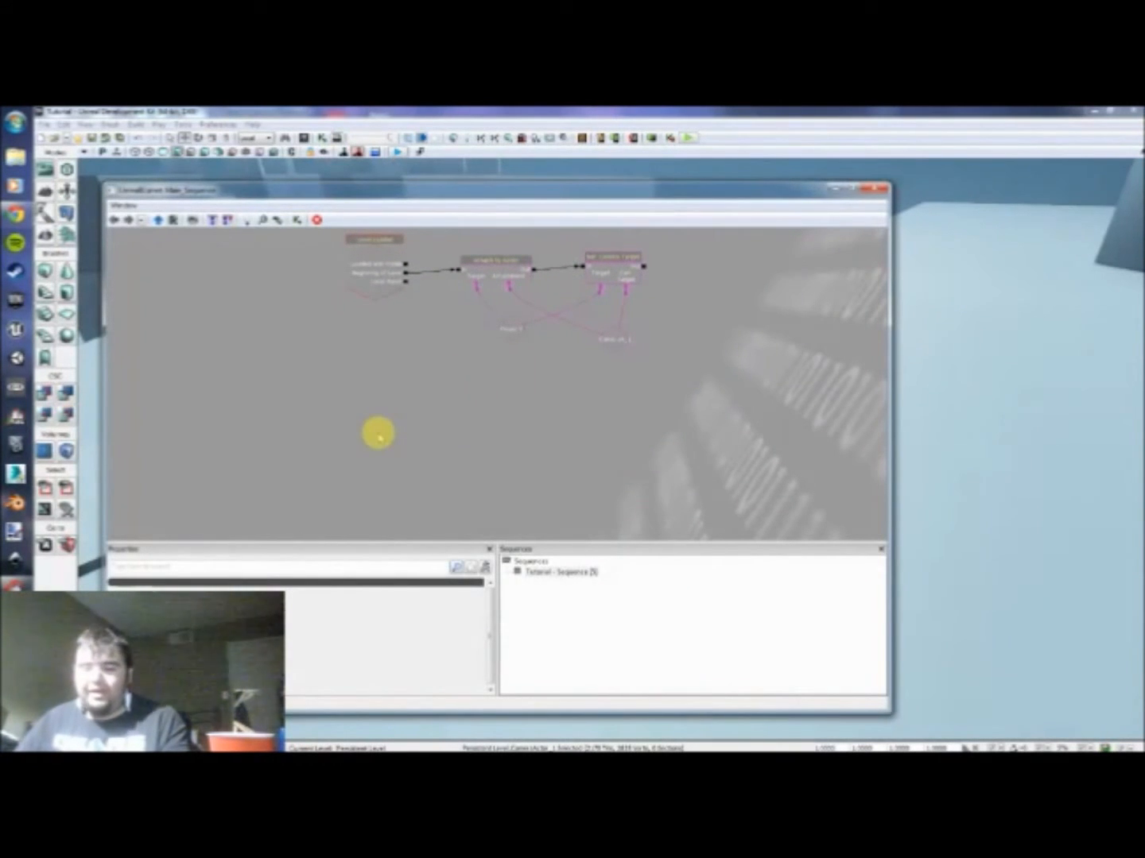
{"action": "right_click", "coordinate": [377, 409]}
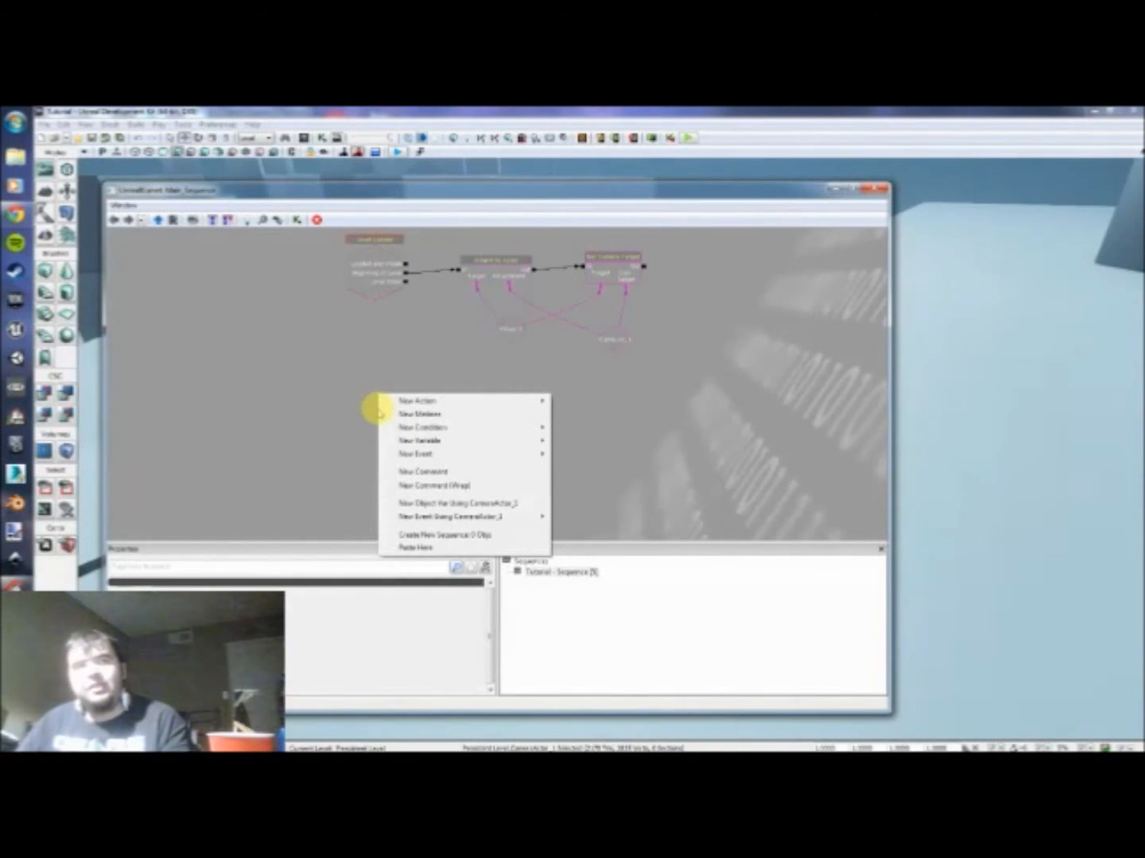
{"action": "mouse_move", "coordinate": [446, 443]}
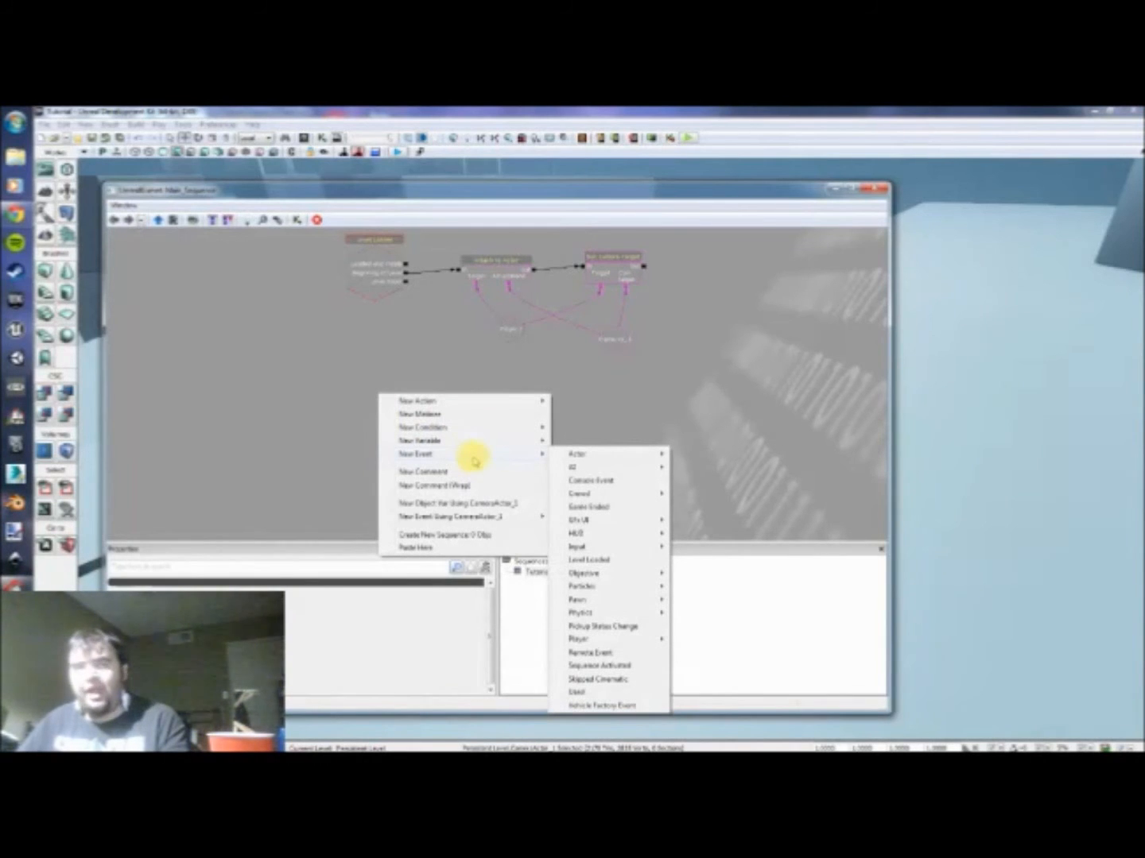
{"action": "mouse_move", "coordinate": [577, 454]}
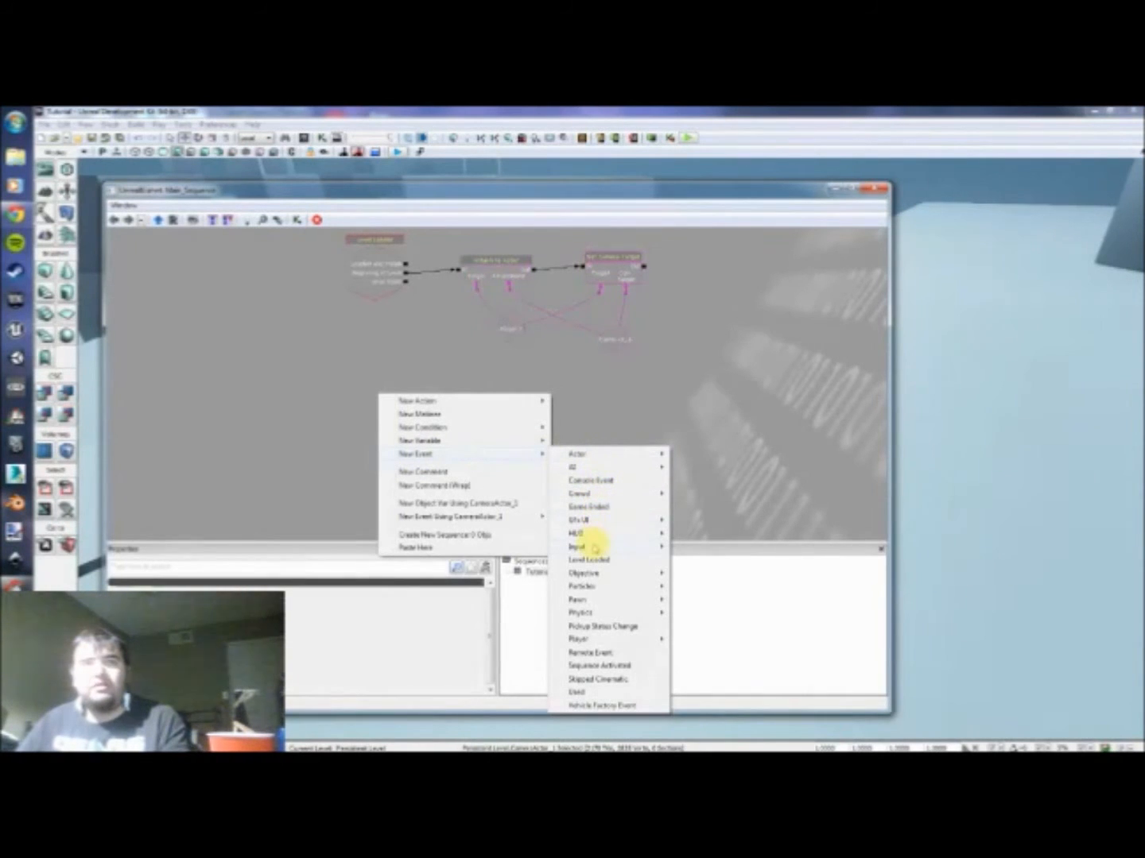
{"action": "mouse_move", "coordinate": [596, 548]}
{"action": "left_click", "coordinate": [718, 560]}
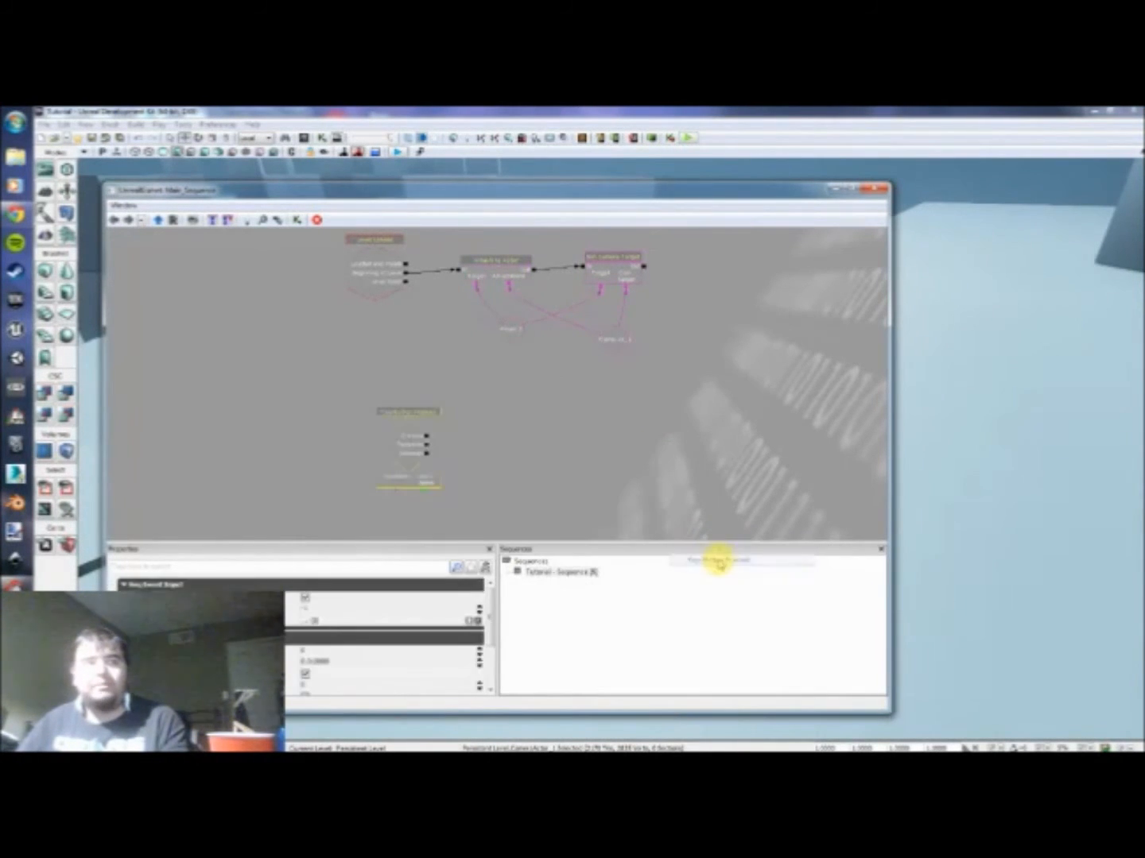
{"action": "left_click_drag", "start_coordinate": [387, 433], "coordinate": [351, 403]}
{"action": "scroll", "coordinate": [408, 406], "scroll_direction": "up", "scroll_amount": 3}
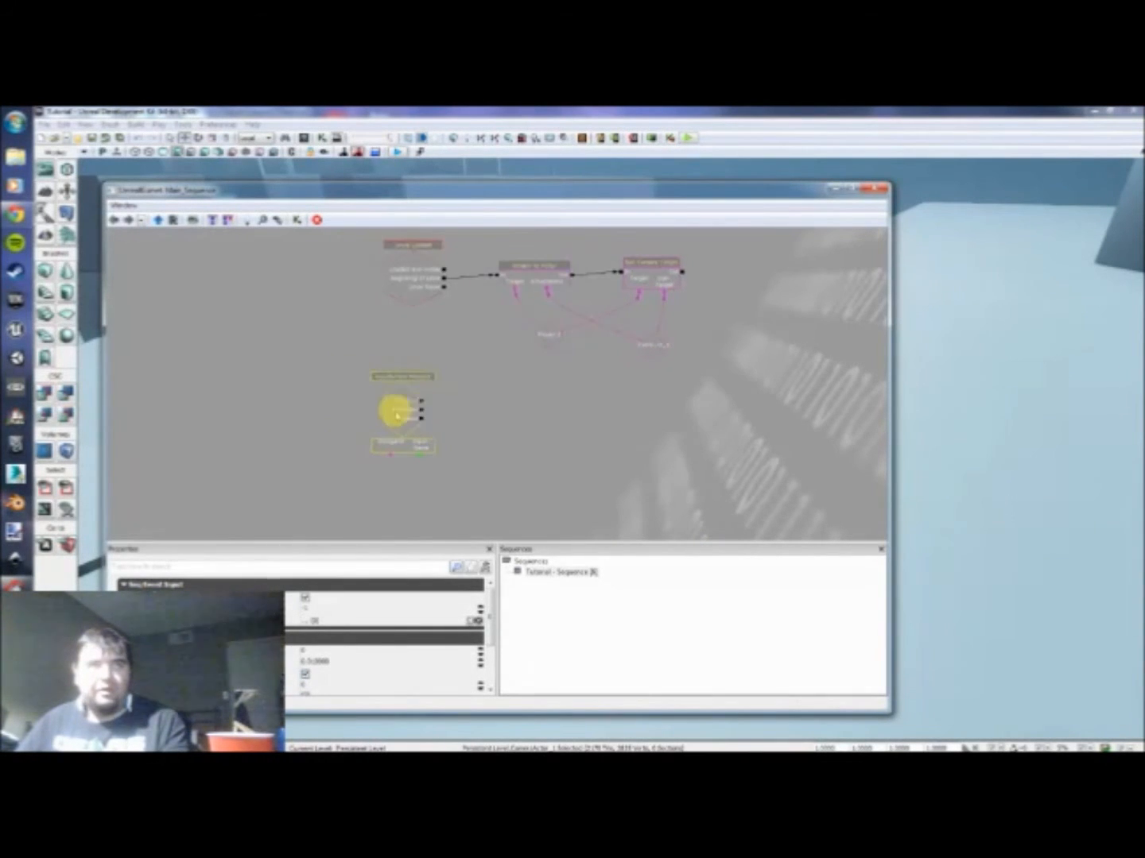
{"action": "left_click", "coordinate": [488, 389]}
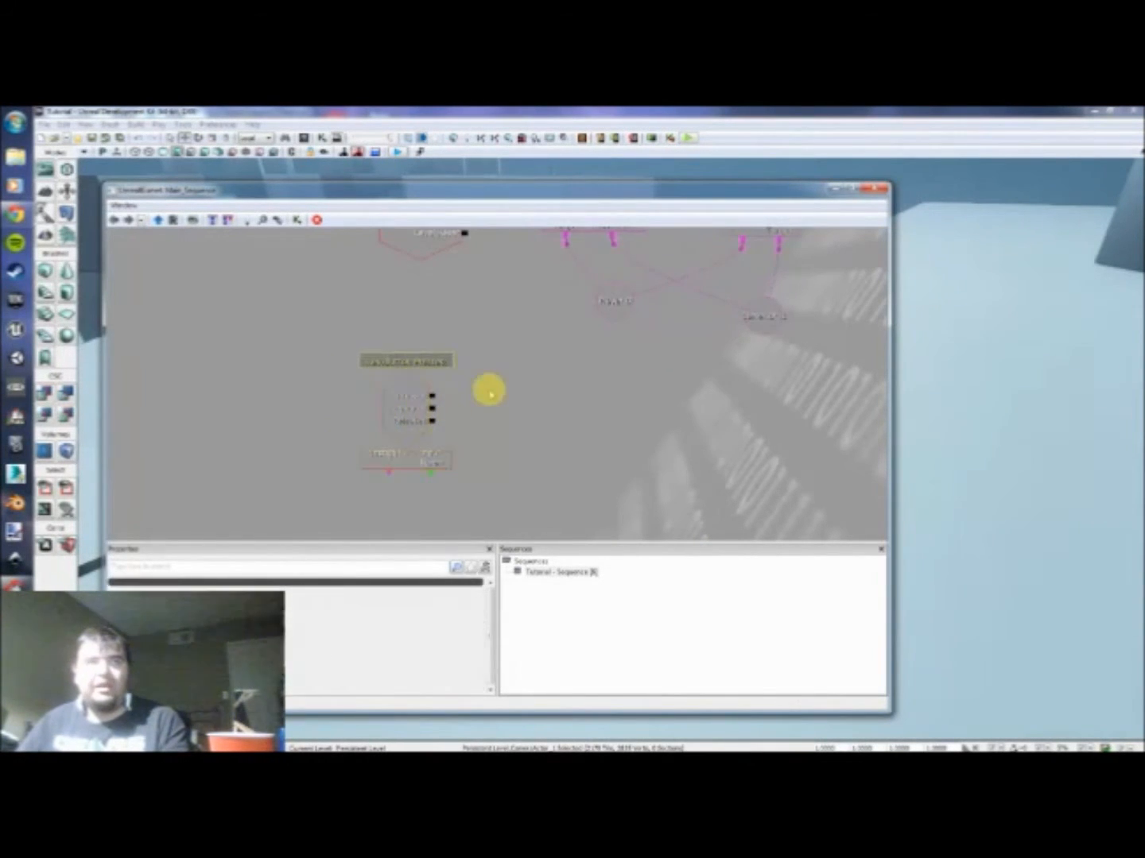
{"action": "left_click", "coordinate": [389, 414]}
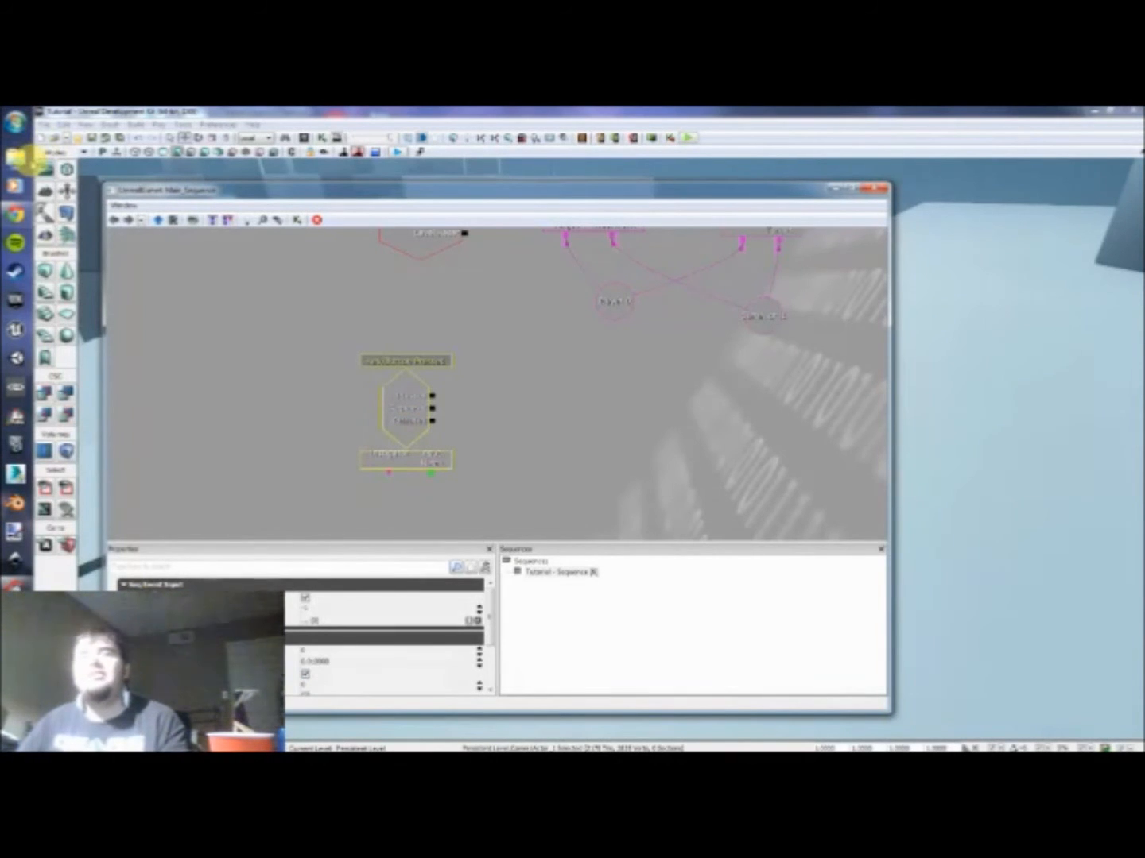
{"action": "left_click", "coordinate": [14, 124]}
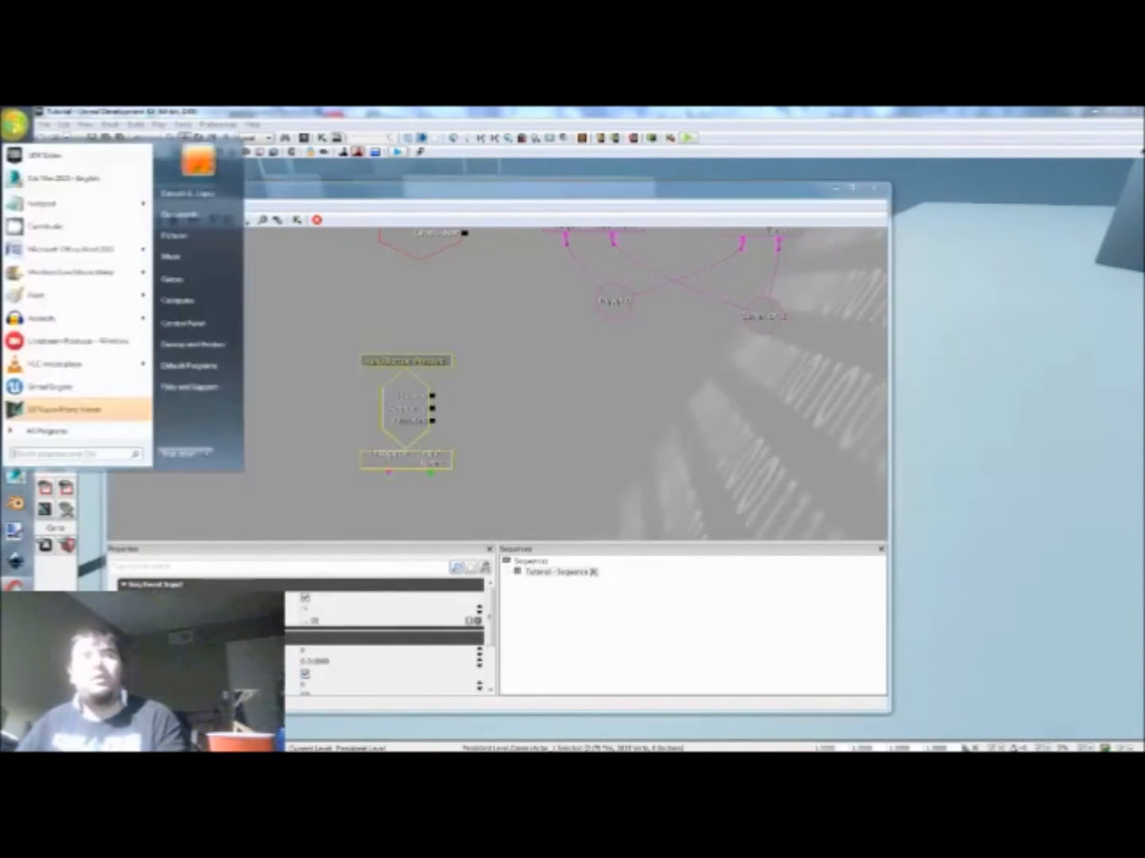
{"action": "left_click", "coordinate": [16, 124]}
{"action": "left_click", "coordinate": [14, 124]}
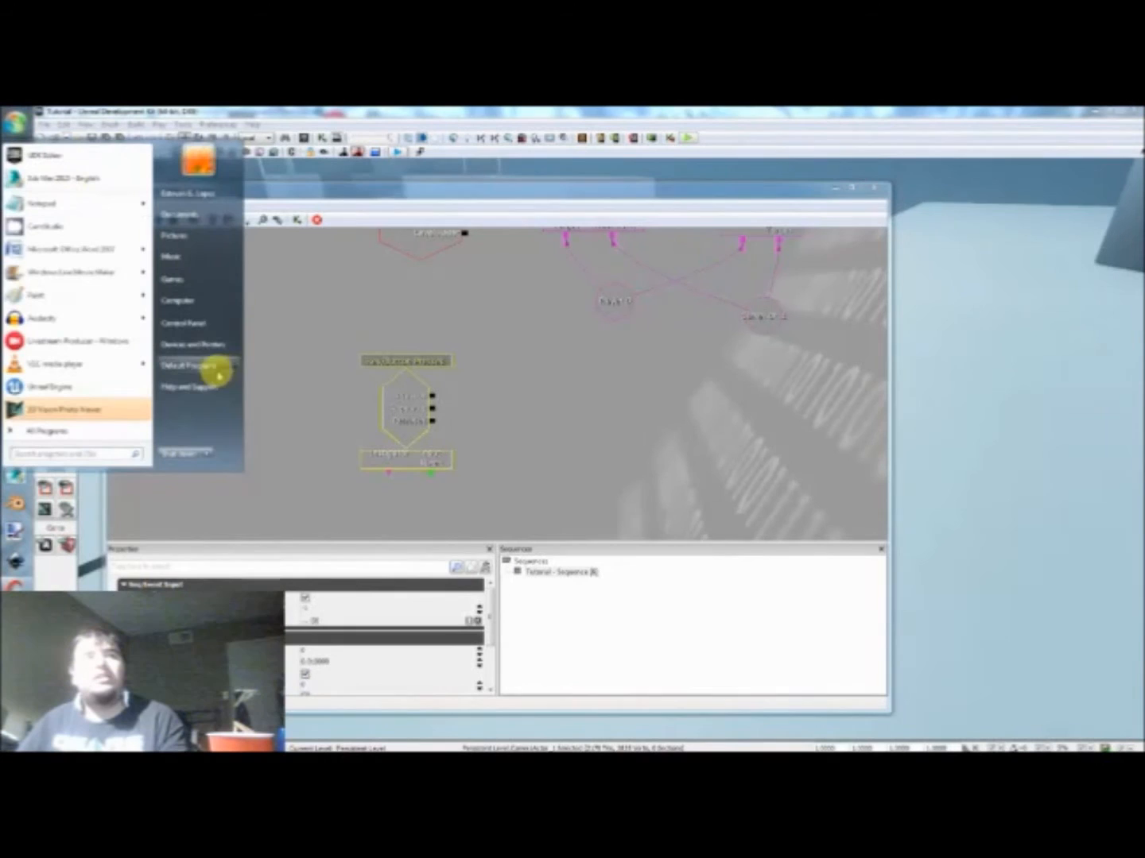
{"action": "left_click", "coordinate": [201, 324]}
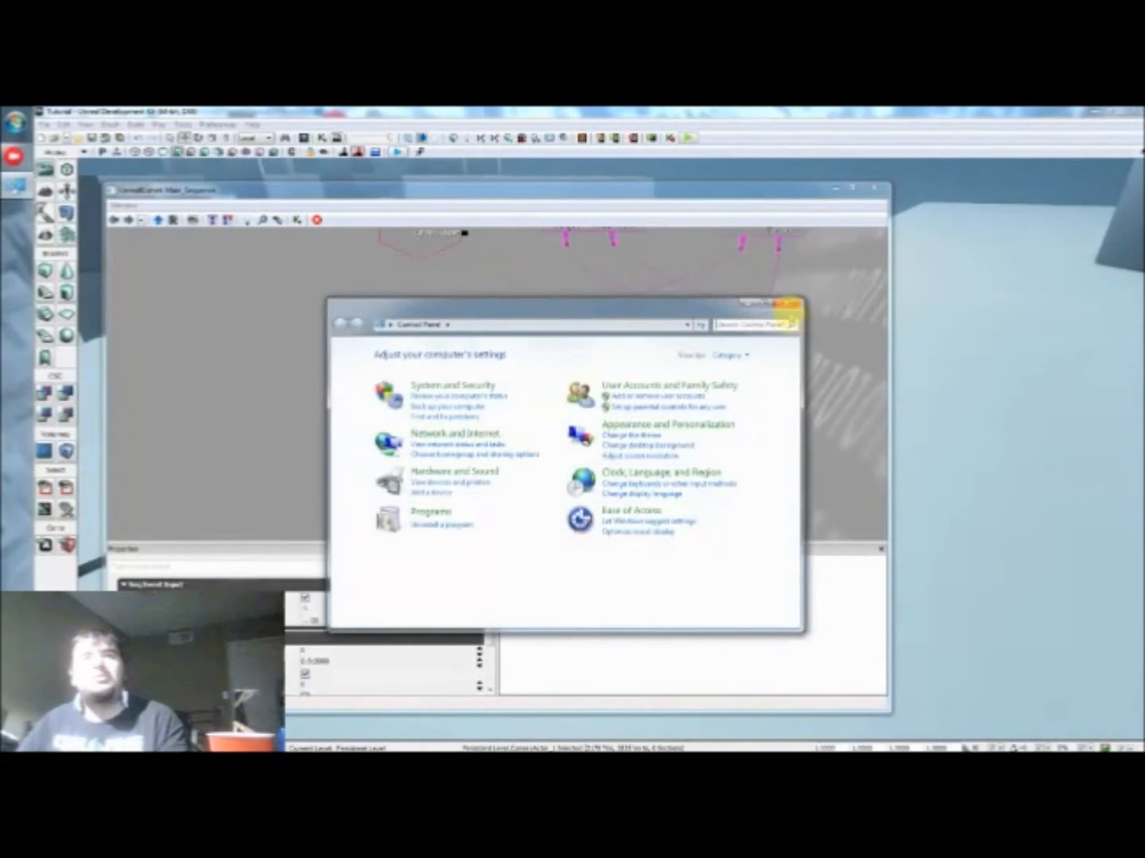
{"action": "left_click", "coordinate": [789, 305]}
Step: Browse the computer's C: drive to the UDKGame folder inside the UDK installation
{"action": "left_click", "coordinate": [14, 123]}
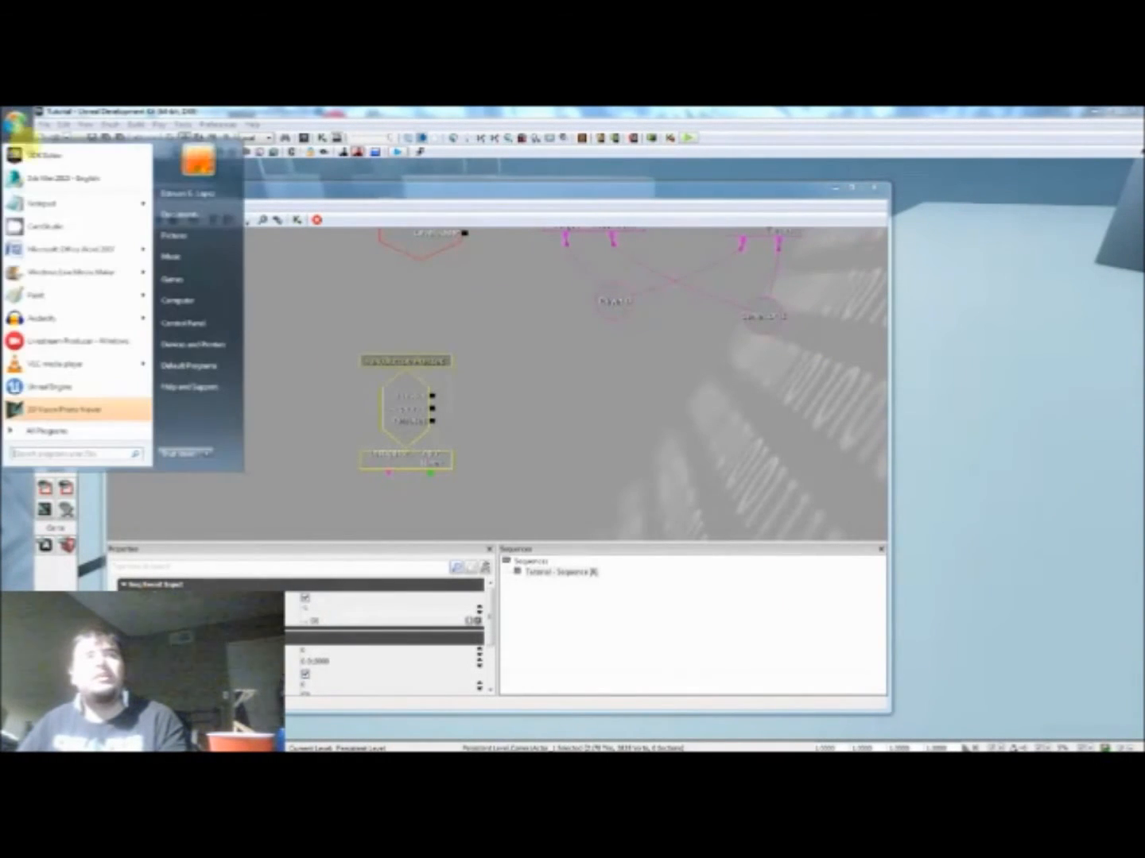
{"action": "left_click", "coordinate": [184, 299]}
{"action": "double_click", "coordinate": [789, 277]}
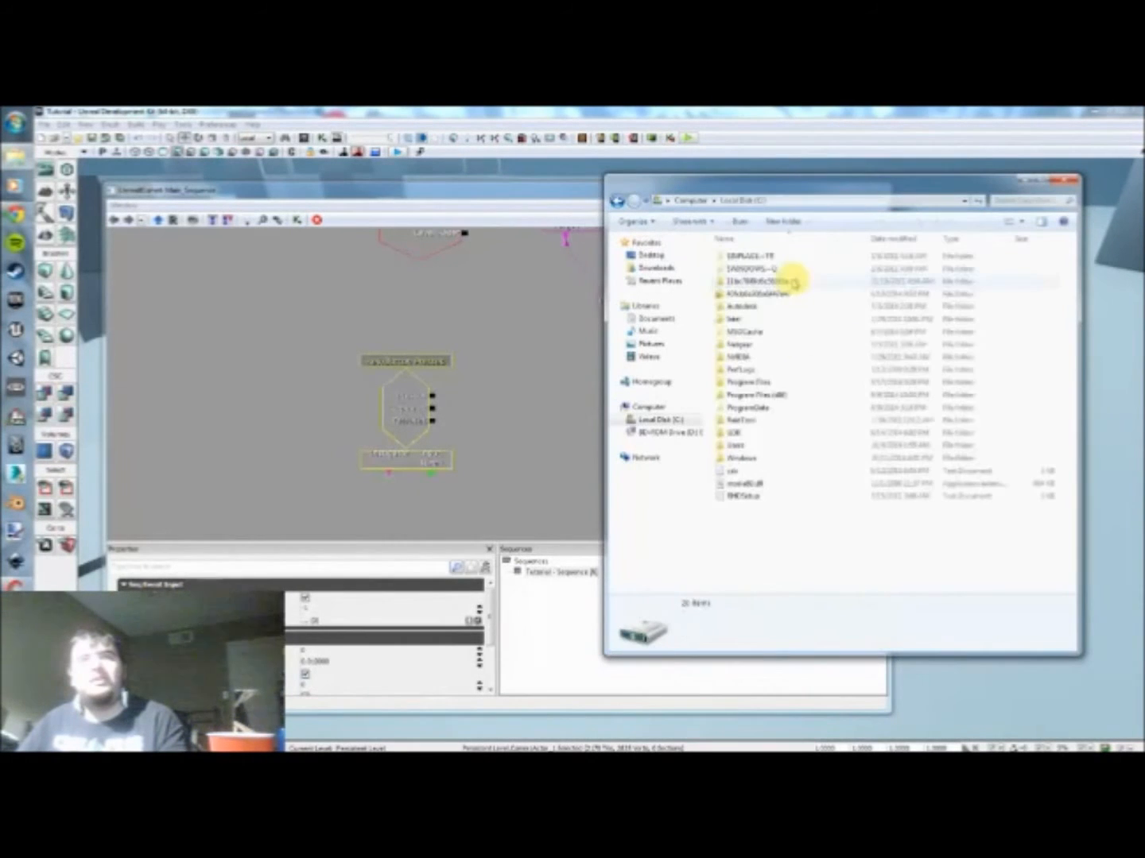
{"action": "double_click", "coordinate": [739, 433]}
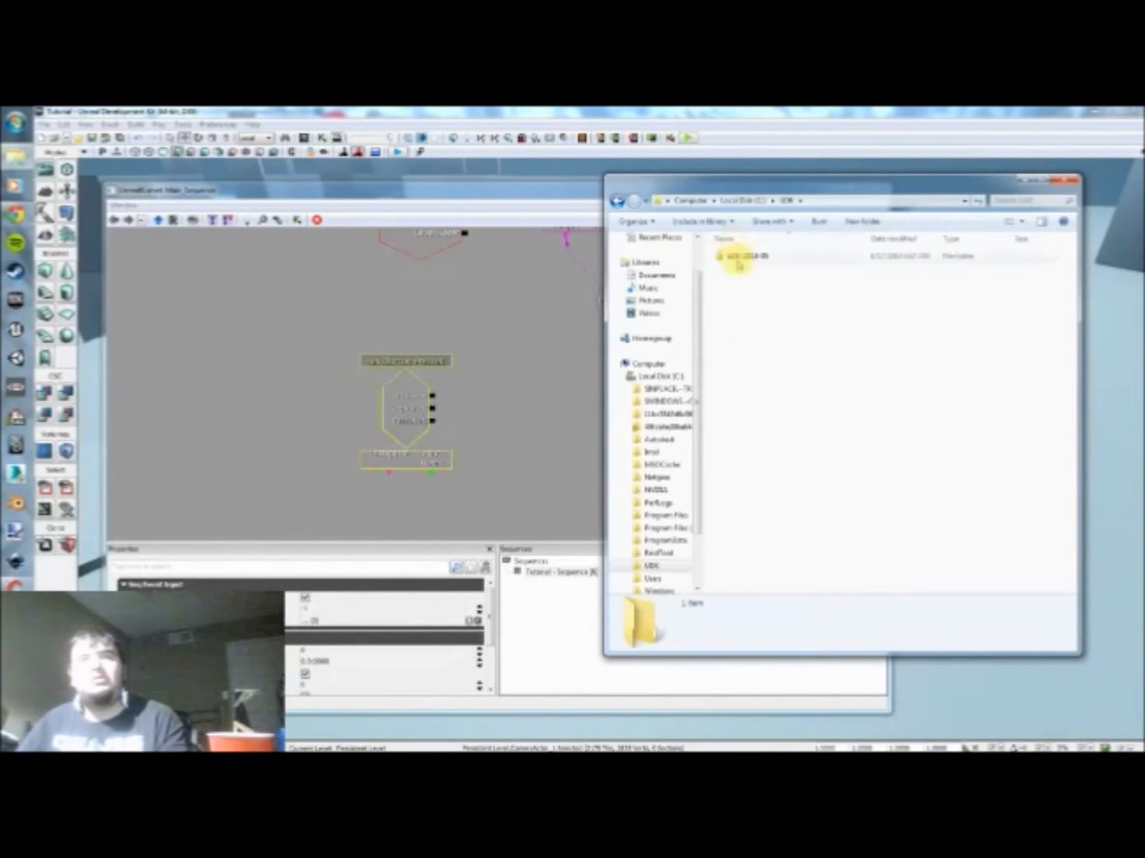
{"action": "double_click", "coordinate": [737, 260]}
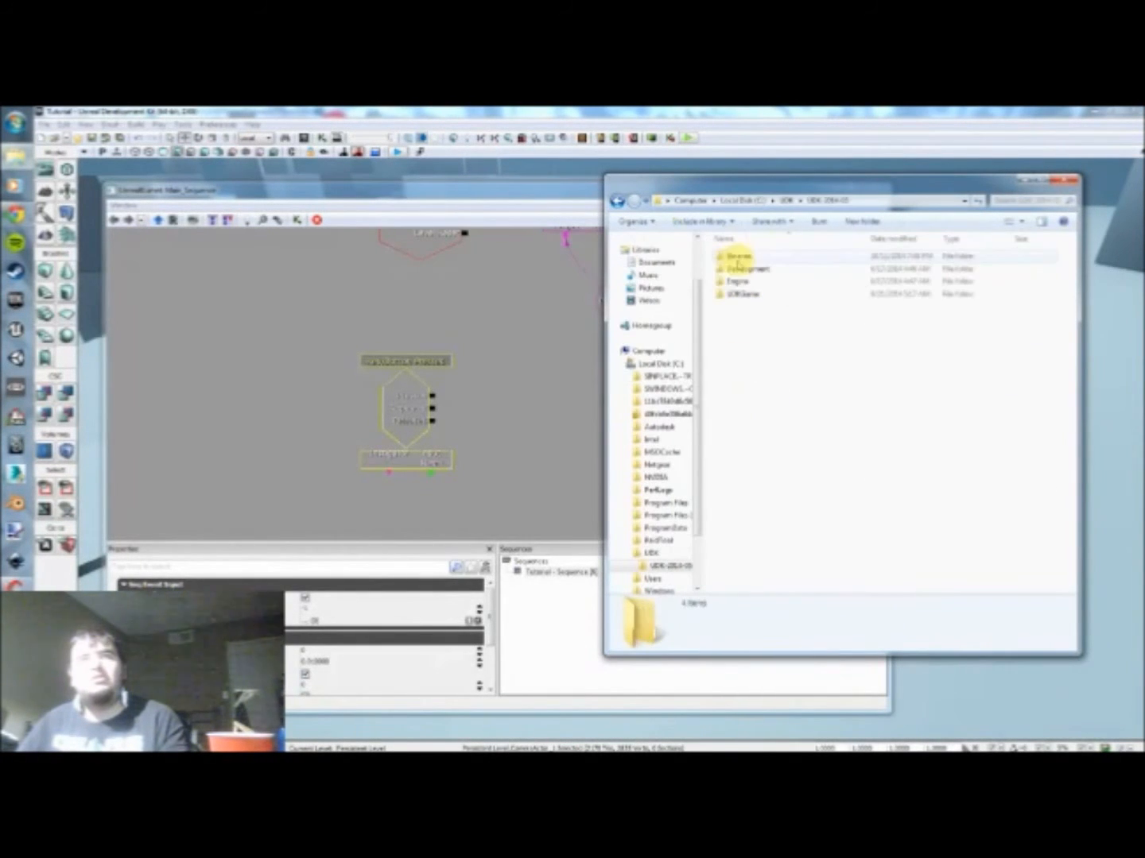
{"action": "left_click", "coordinate": [739, 299]}
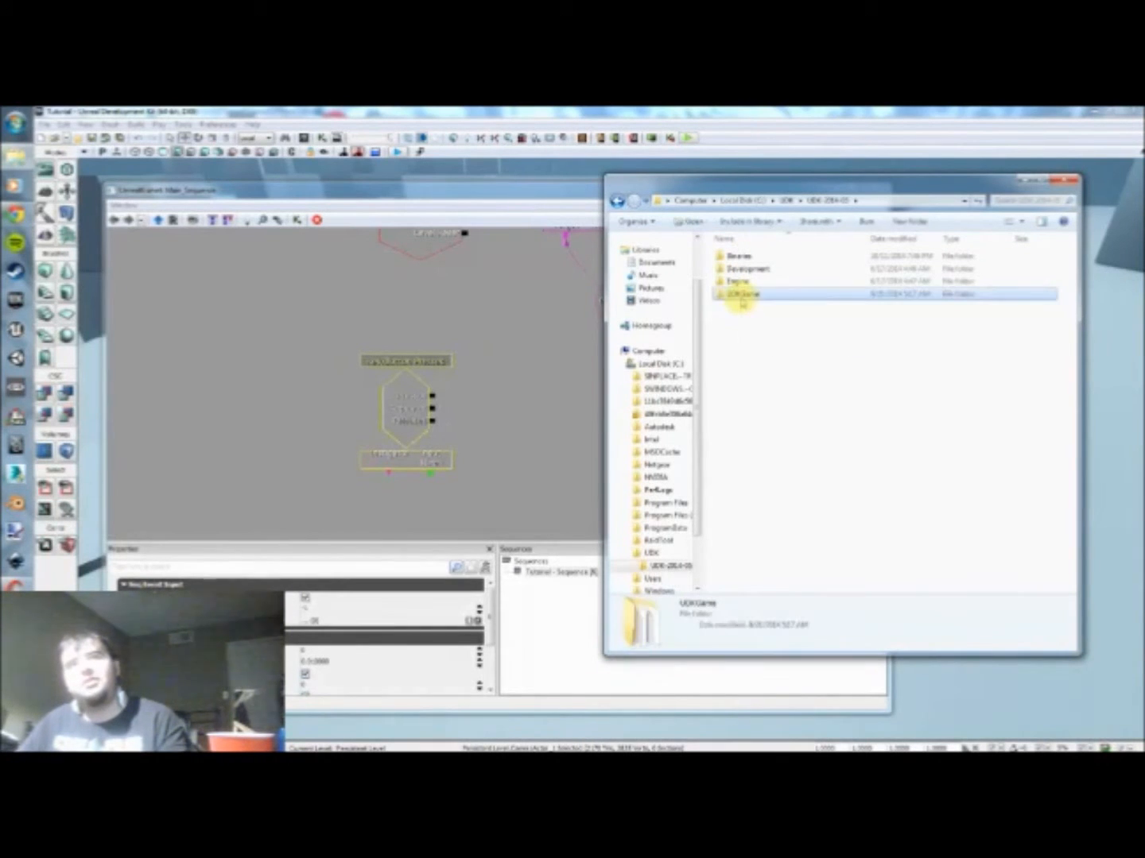
{"action": "left_click", "coordinate": [732, 311]}
{"action": "double_click", "coordinate": [733, 296]}
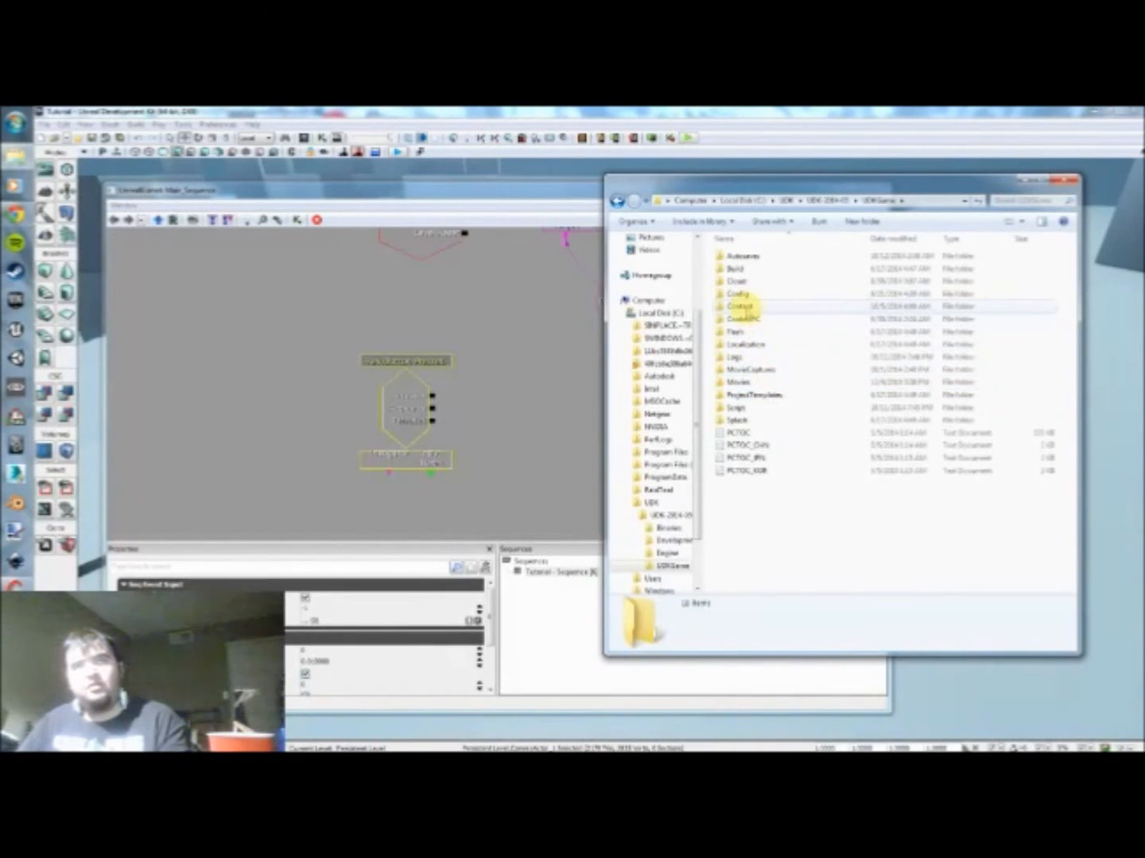
Step: Open the DefaultInput configuration file from UDKGame's Config folder in Notepad
{"action": "double_click", "coordinate": [737, 294]}
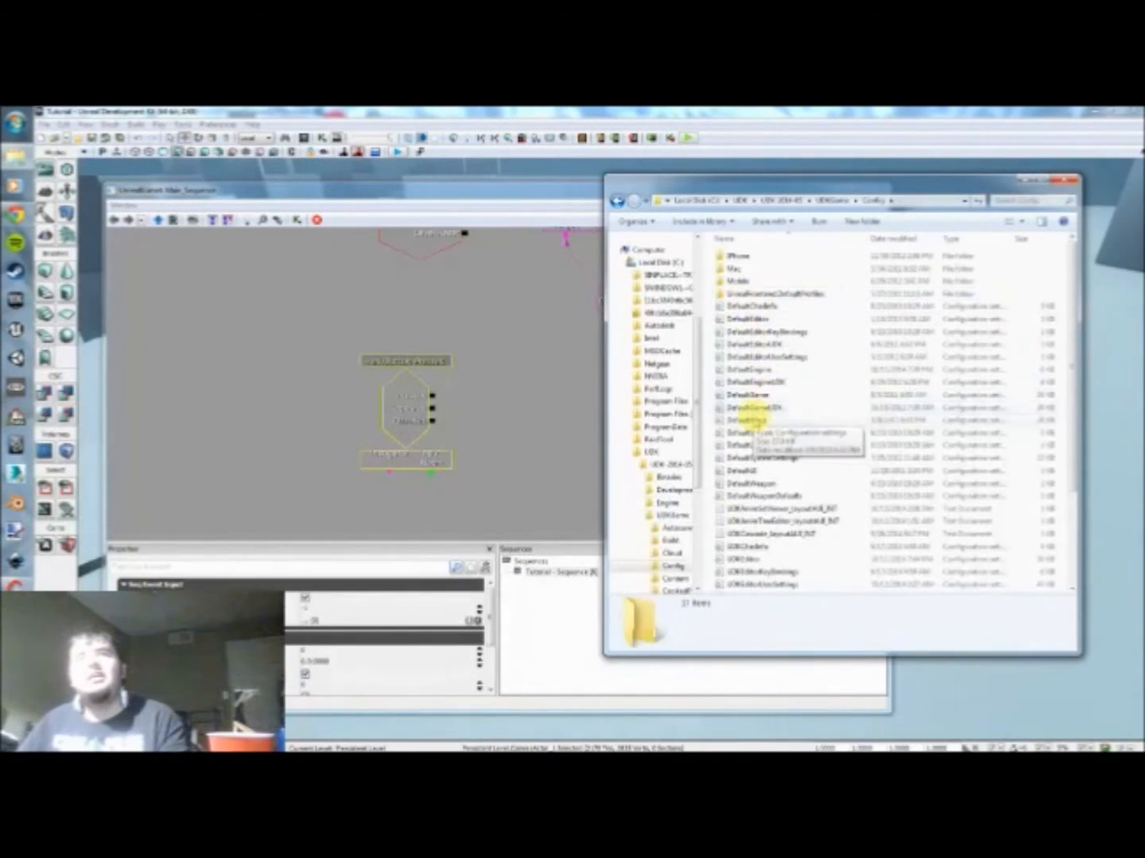
{"action": "scroll", "coordinate": [743, 409], "scroll_direction": "down", "scroll_amount": 1}
{"action": "scroll", "coordinate": [732, 383], "scroll_direction": "up", "scroll_amount": 1}
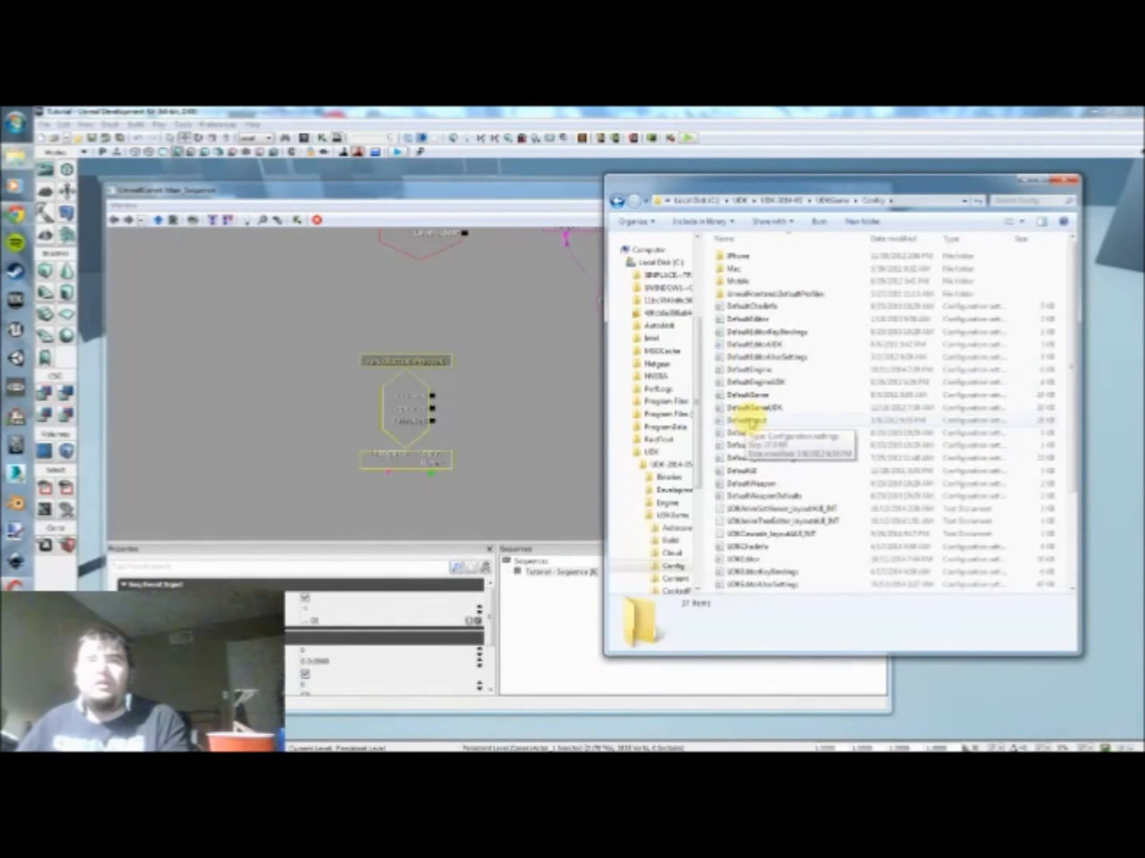
{"action": "double_click", "coordinate": [740, 421]}
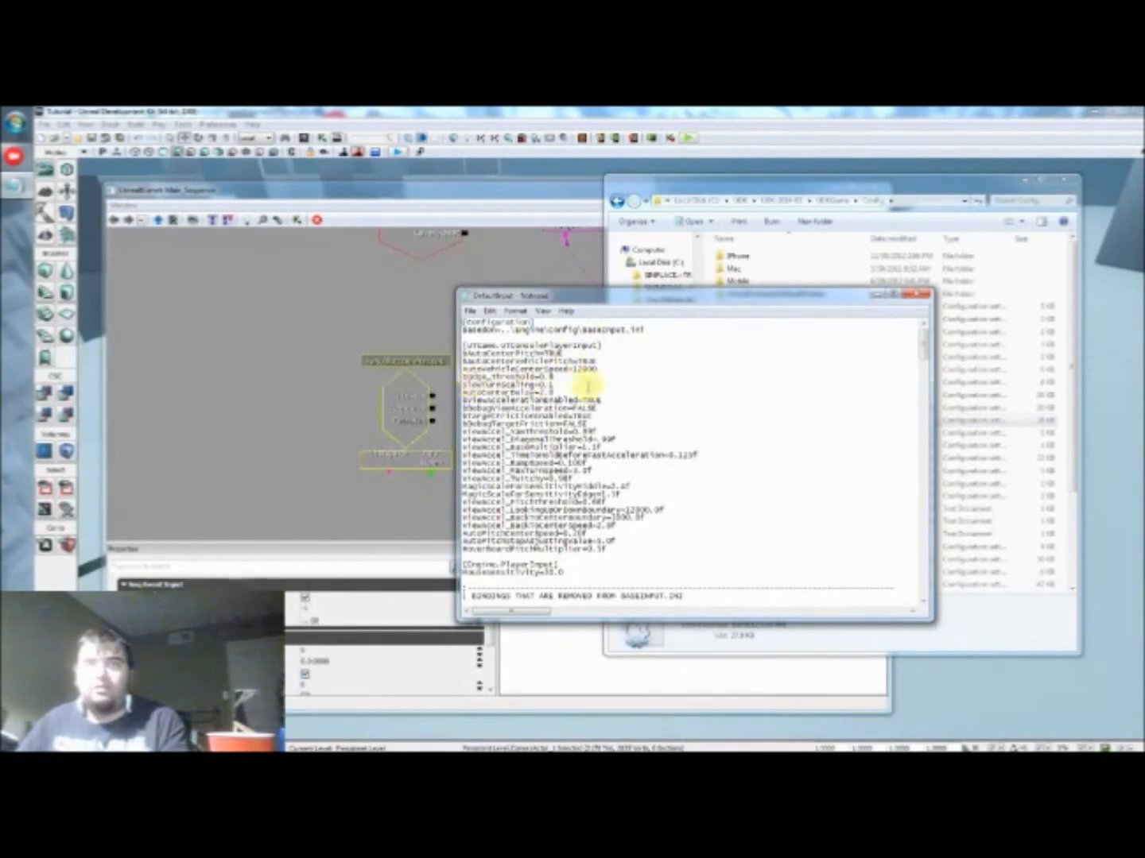
Step: Examine the DefaultInput bindings, from the removed controller and keyboard bindings through the GBA game bindable actions
{"action": "scroll", "coordinate": [595, 409], "scroll_direction": "down", "scroll_amount": 8}
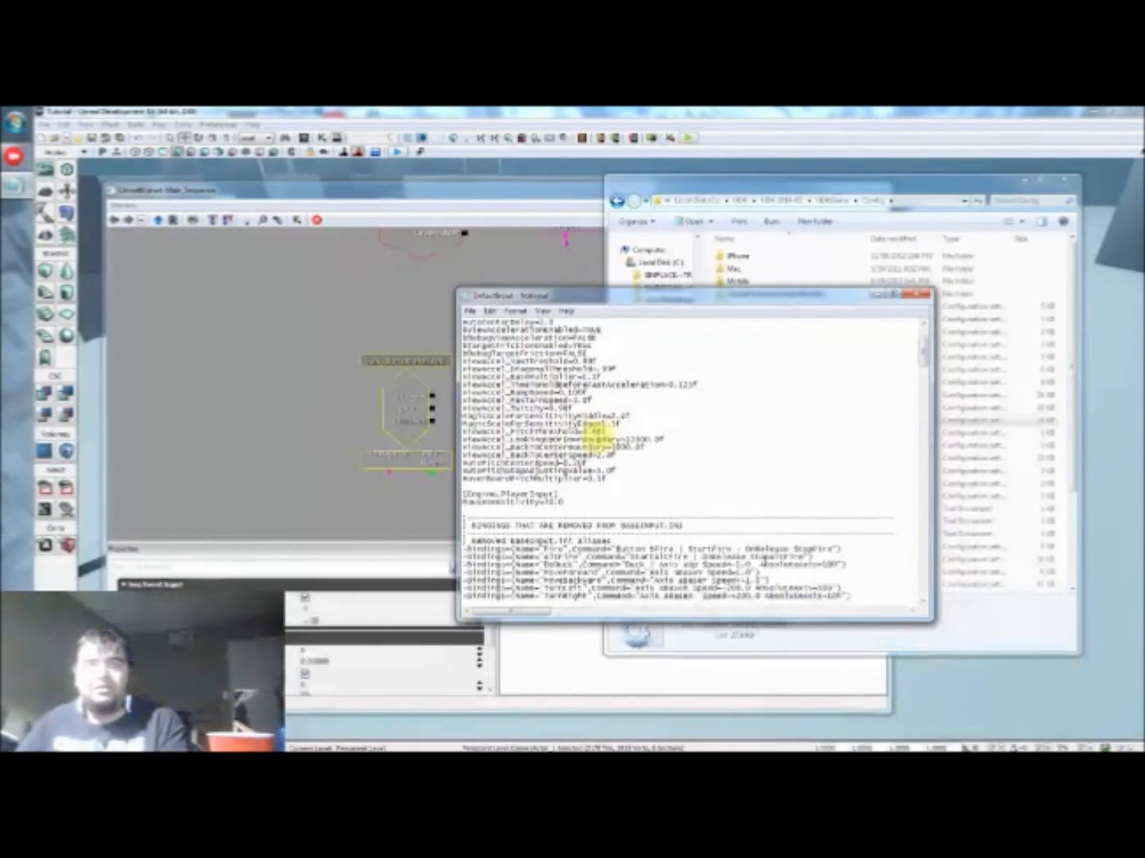
{"action": "scroll", "coordinate": [588, 415], "scroll_direction": "down", "scroll_amount": 3}
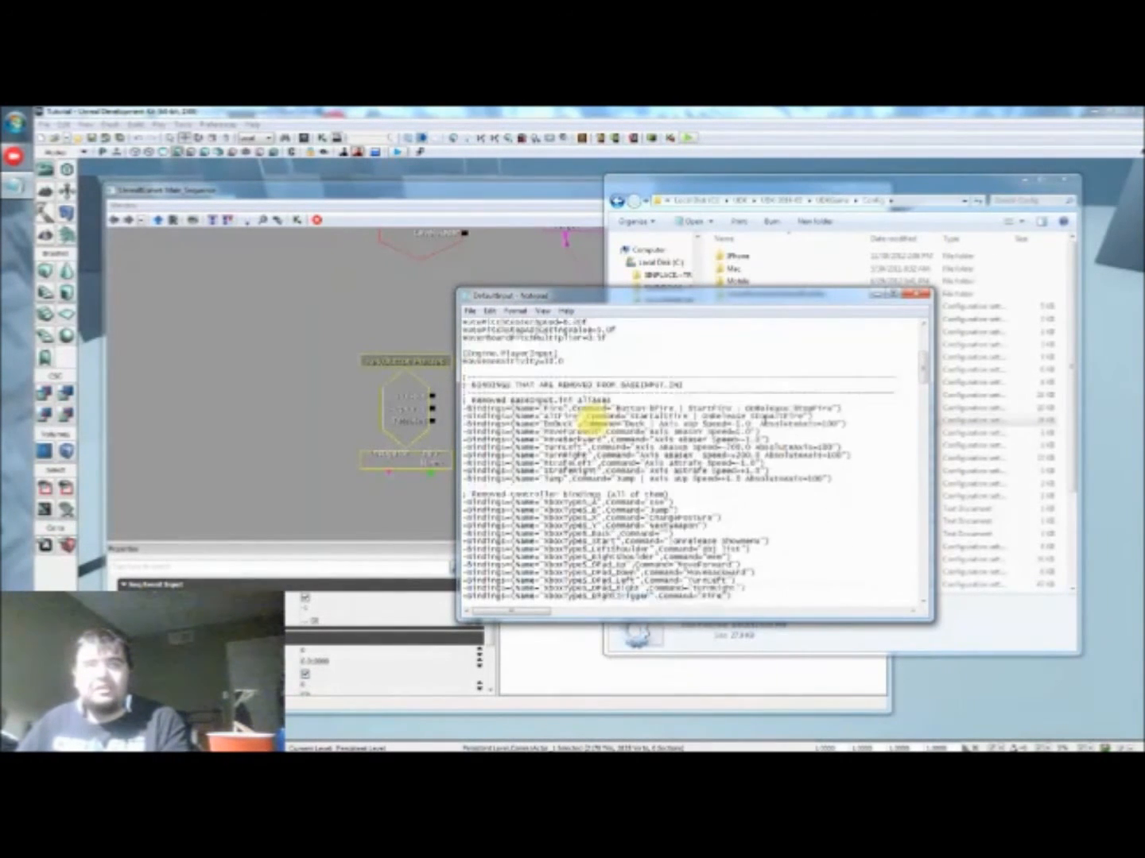
{"action": "scroll", "coordinate": [548, 446], "scroll_direction": "down", "scroll_amount": 1}
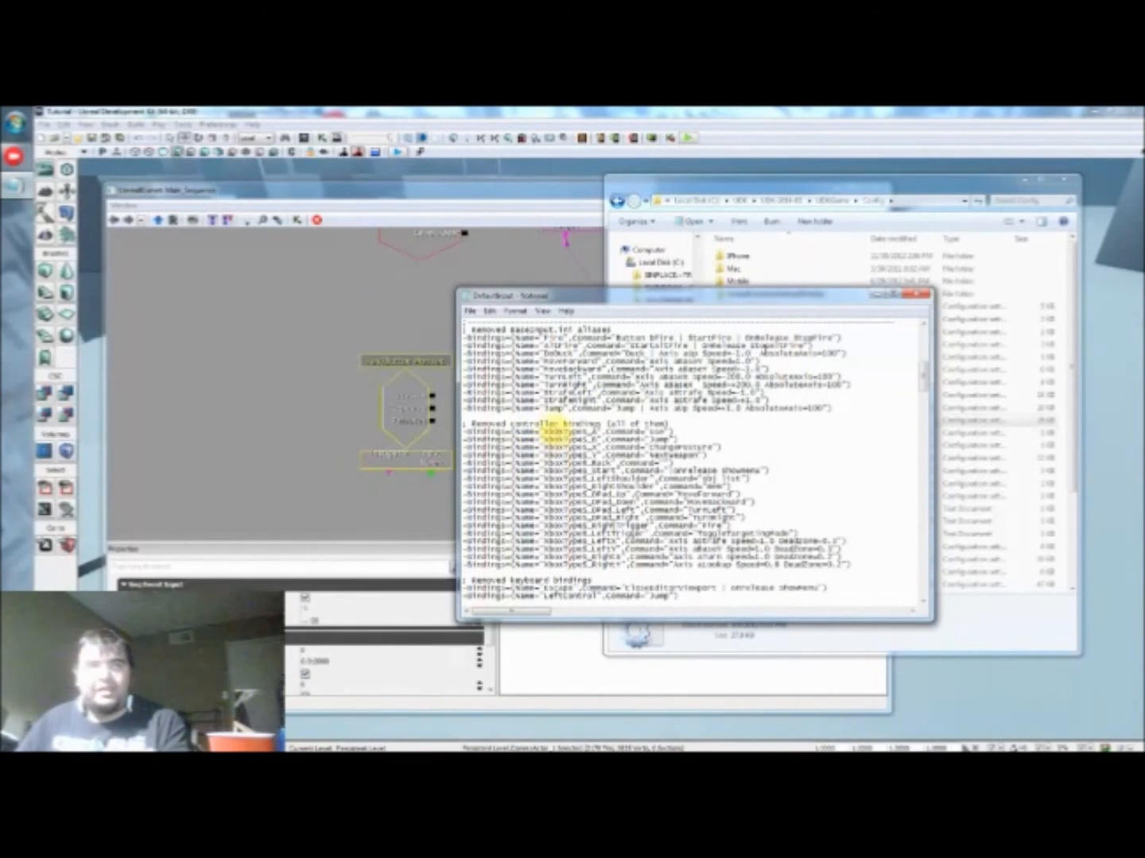
{"action": "scroll", "coordinate": [548, 430], "scroll_direction": "down", "scroll_amount": 3}
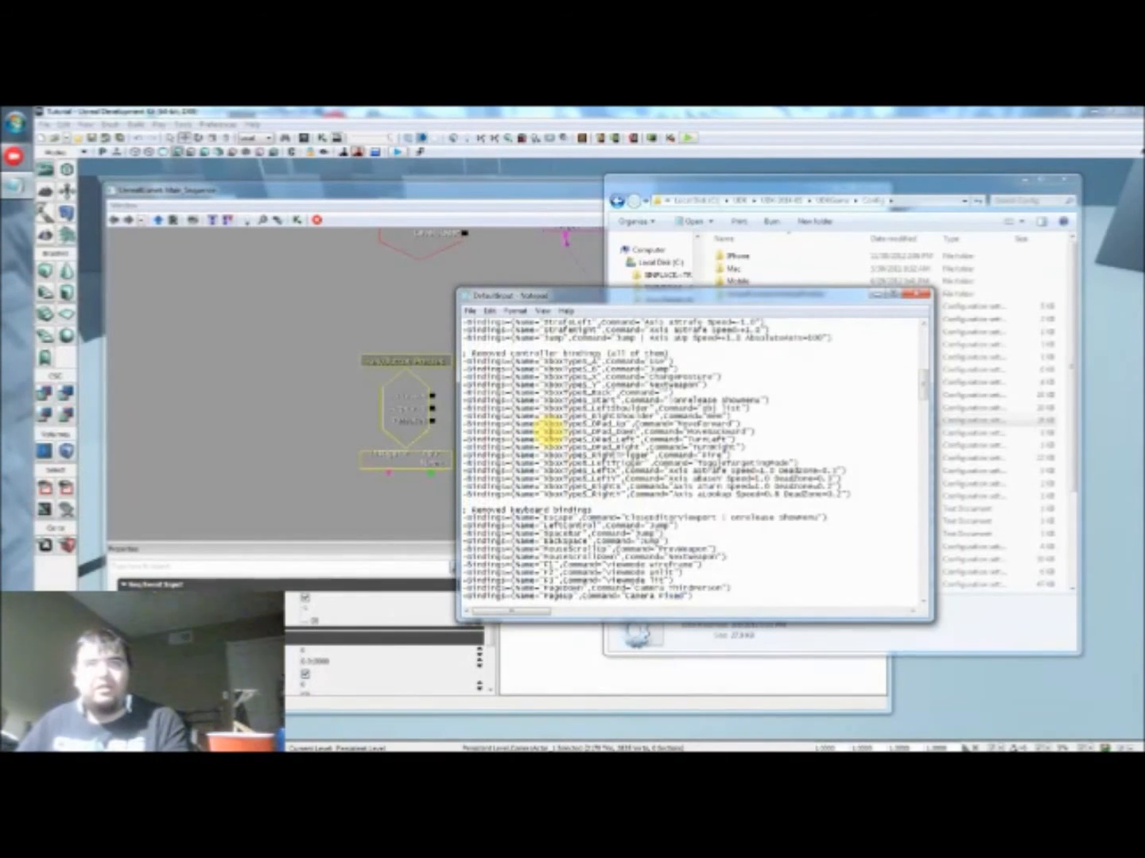
{"action": "scroll", "coordinate": [547, 433], "scroll_direction": "down", "scroll_amount": 2}
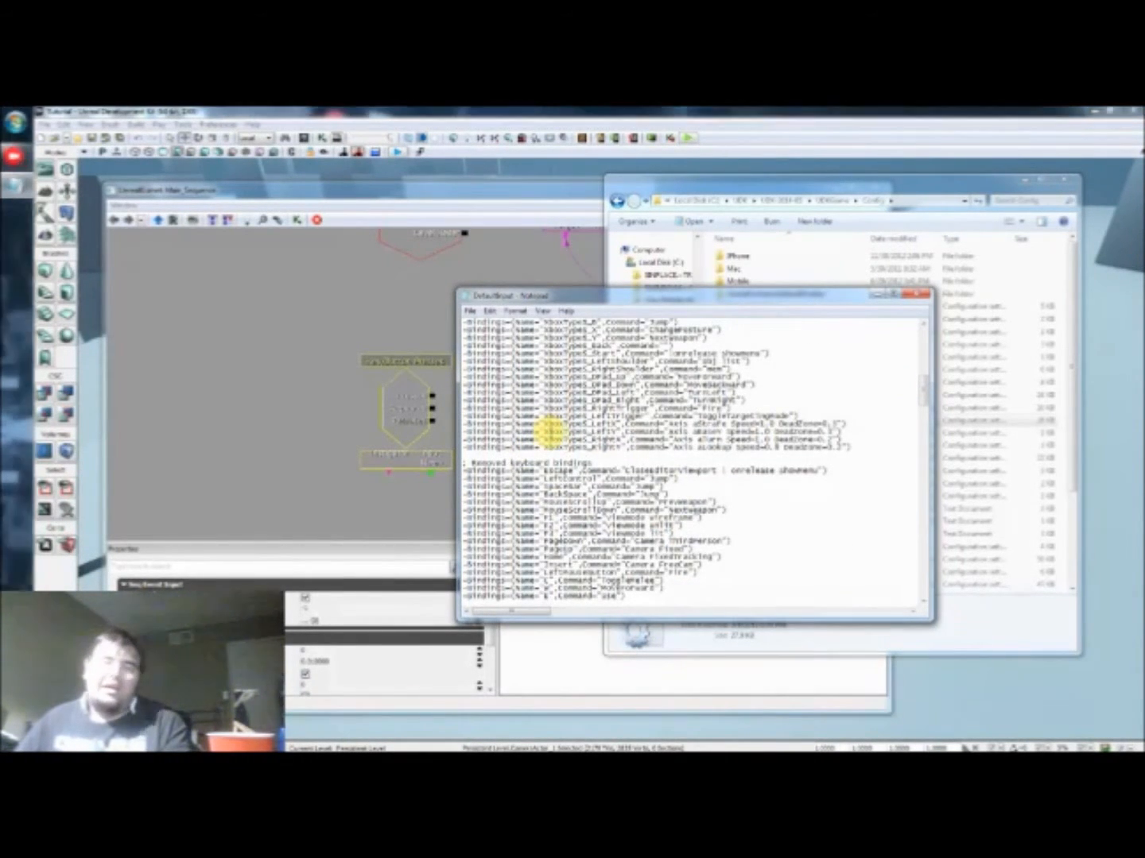
{"action": "scroll", "coordinate": [540, 433], "scroll_direction": "down", "scroll_amount": 1}
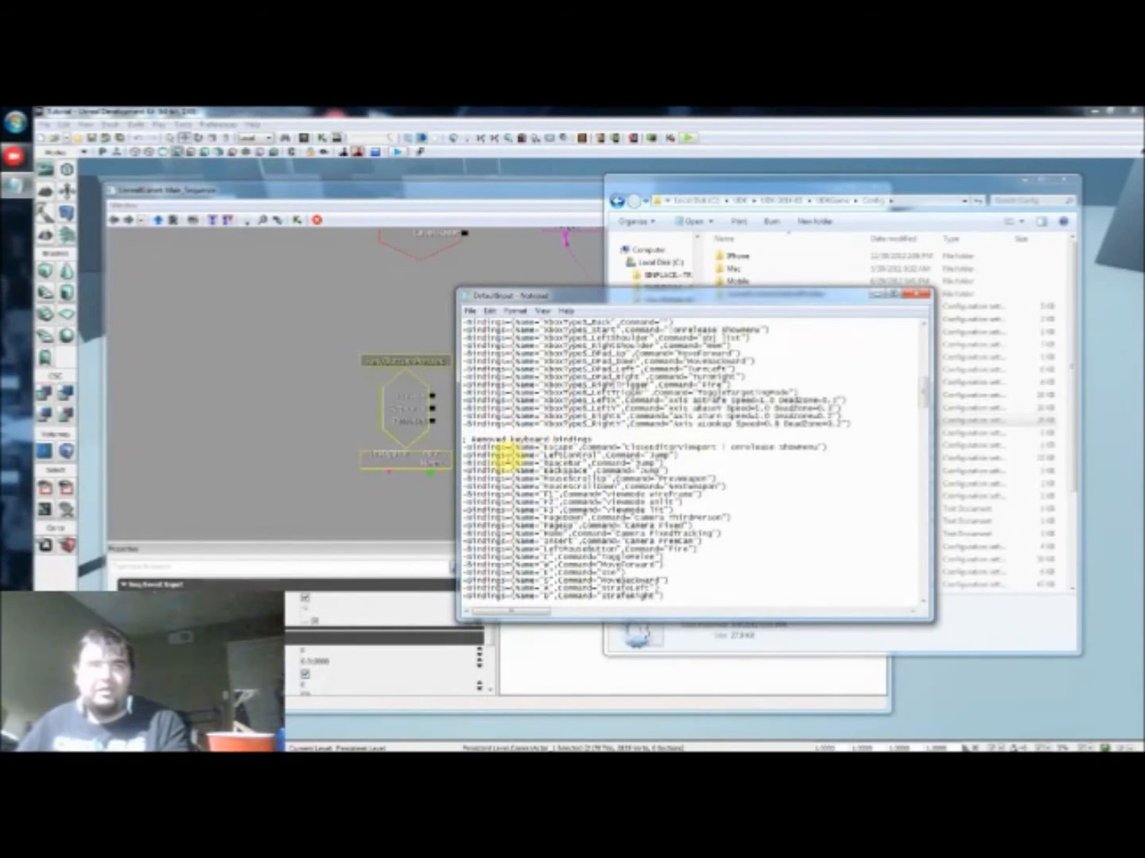
{"action": "scroll", "coordinate": [526, 443], "scroll_direction": "down", "scroll_amount": 1}
{"action": "scroll", "coordinate": [527, 445], "scroll_direction": "down", "scroll_amount": 2}
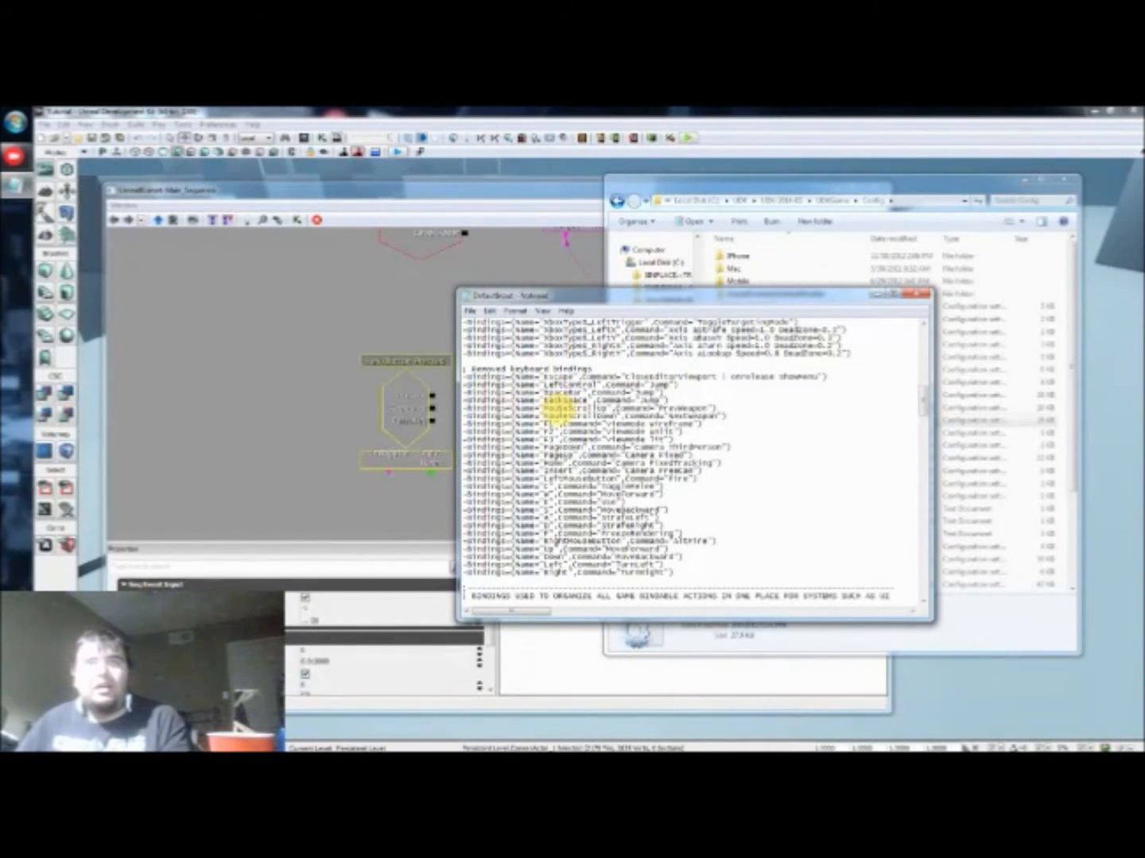
{"action": "scroll", "coordinate": [555, 513], "scroll_direction": "down", "scroll_amount": 1}
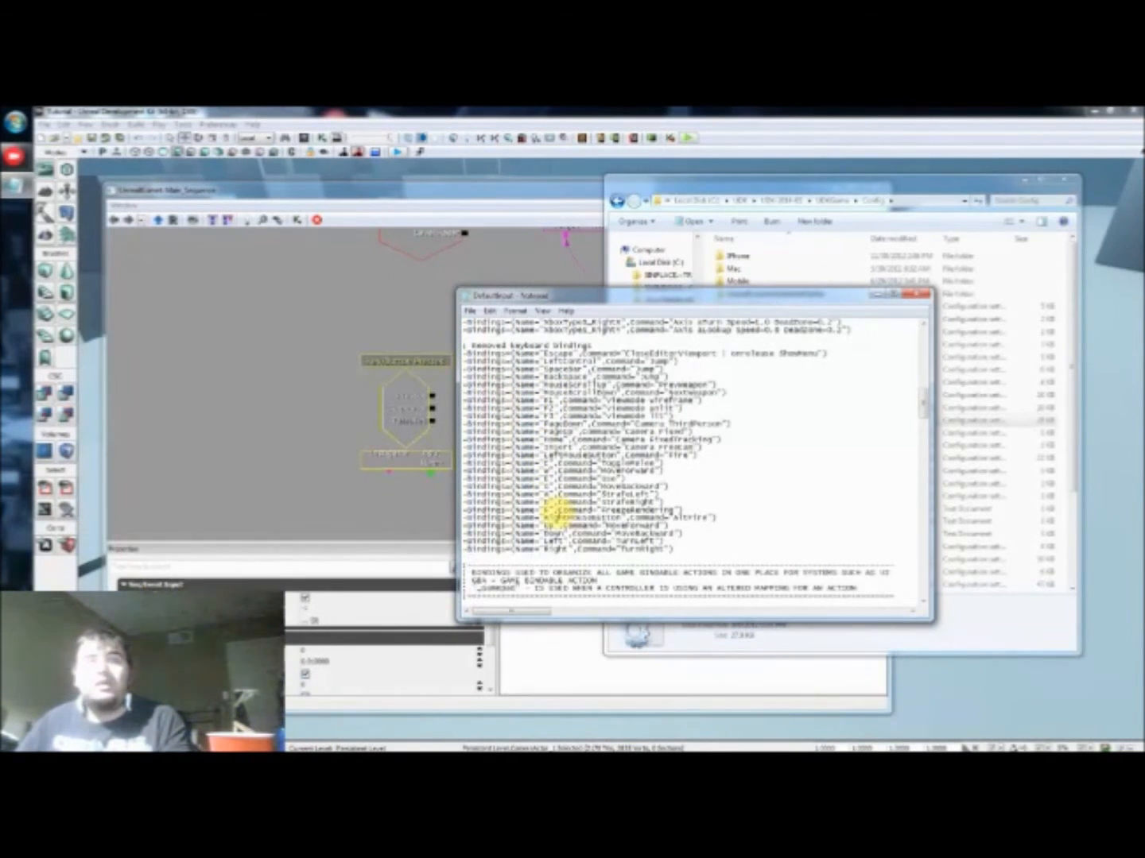
{"action": "scroll", "coordinate": [608, 442], "scroll_direction": "down", "scroll_amount": 3}
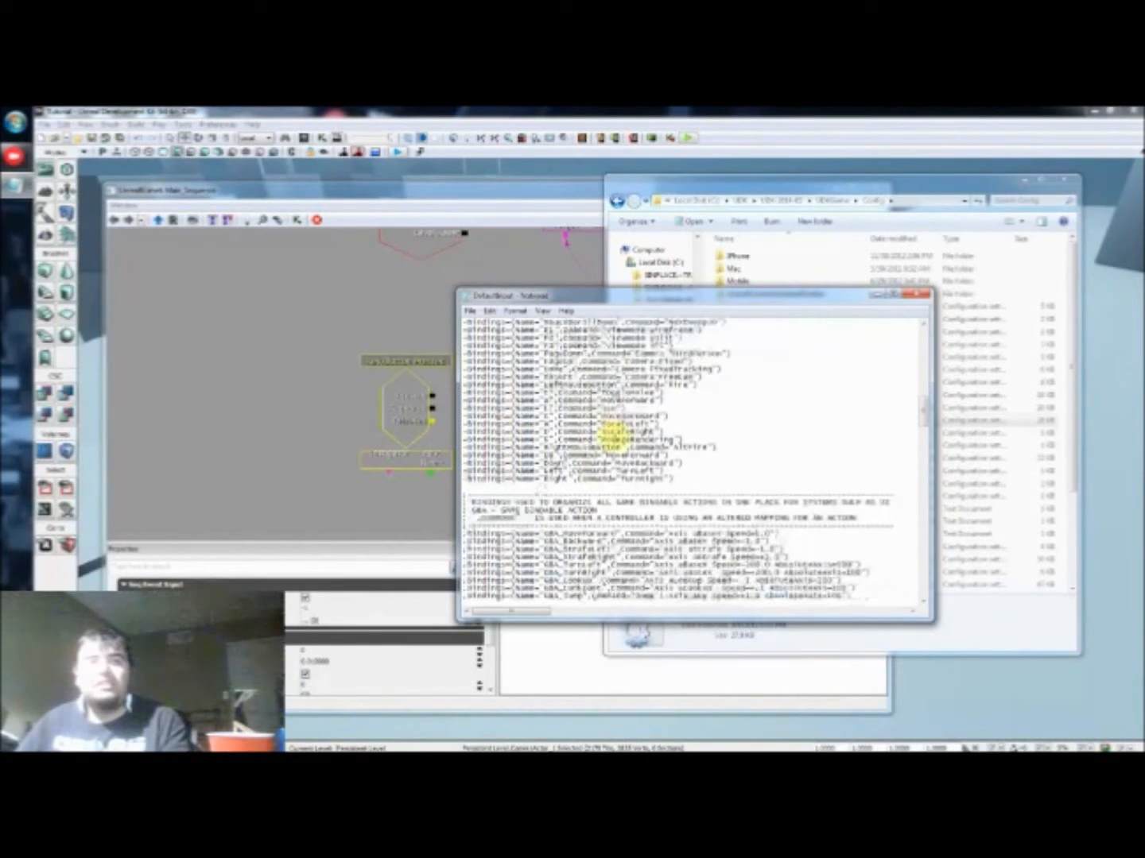
{"action": "scroll", "coordinate": [608, 433], "scroll_direction": "down", "scroll_amount": 5}
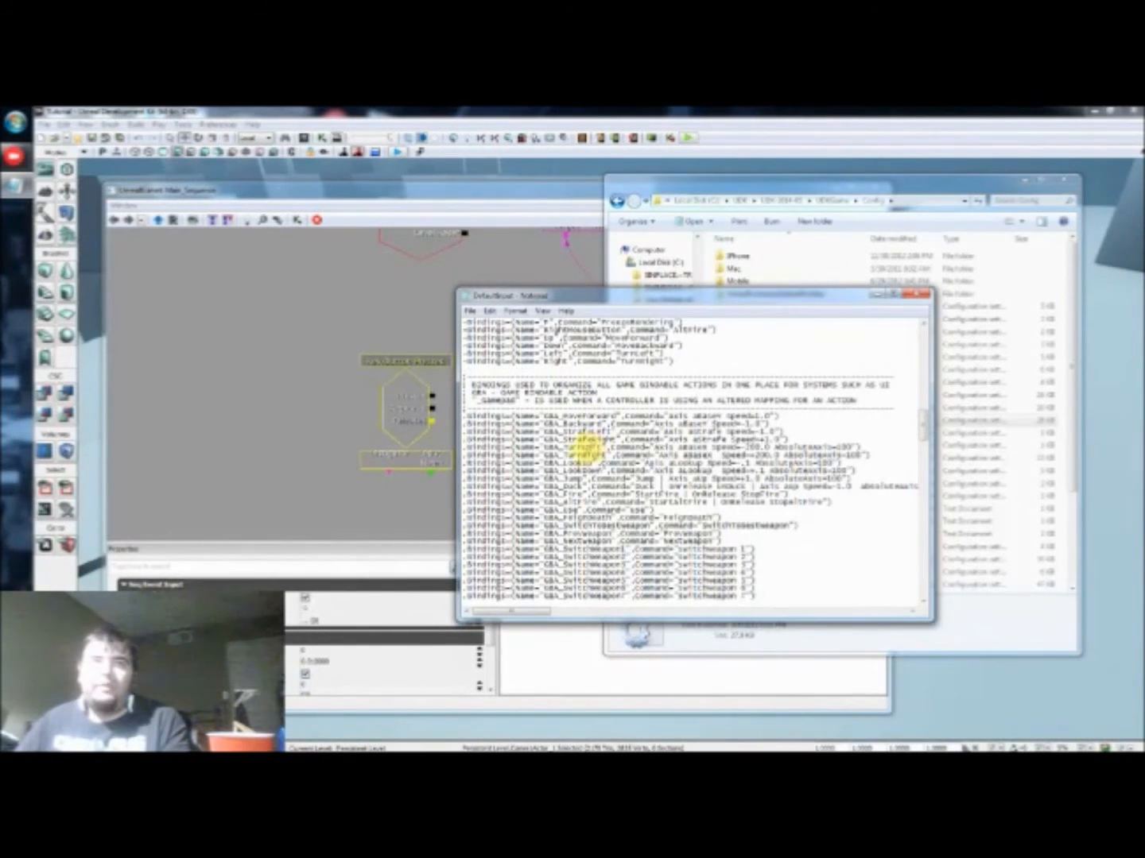
{"action": "scroll", "coordinate": [581, 451], "scroll_direction": "down", "scroll_amount": 1}
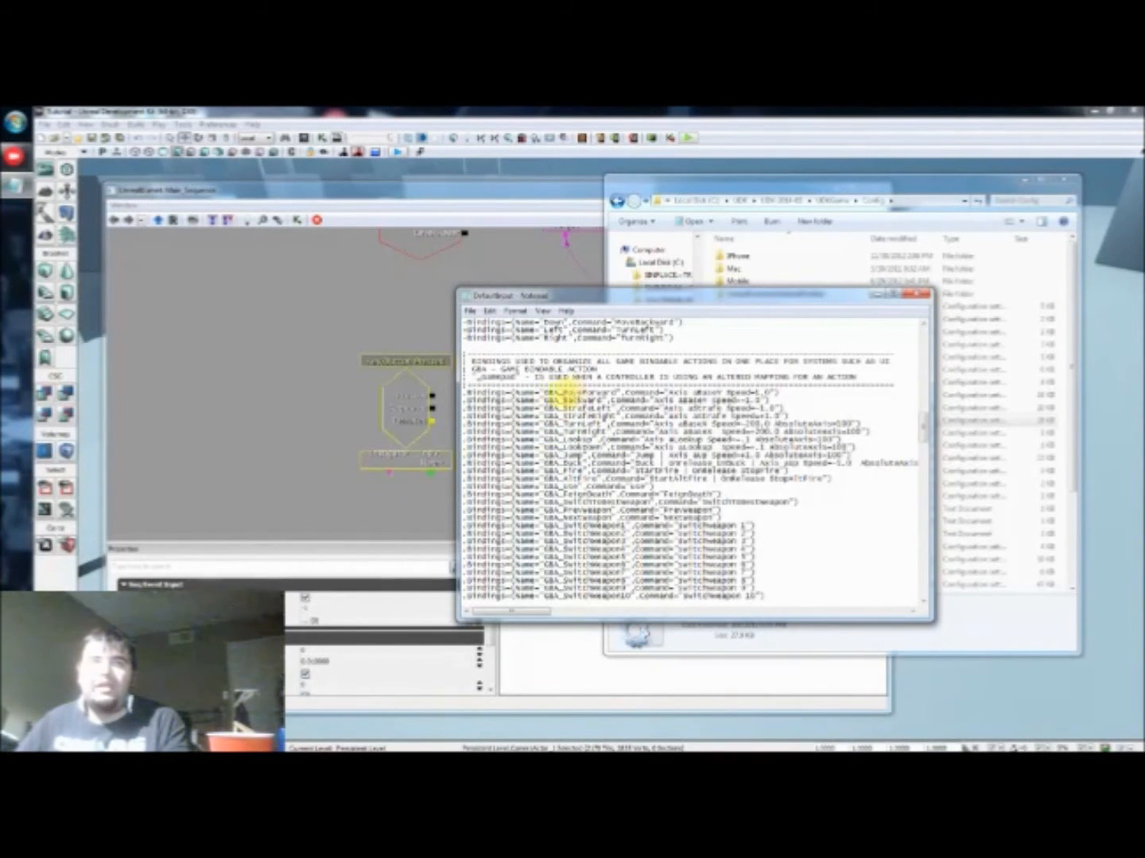
{"action": "scroll", "coordinate": [561, 465], "scroll_direction": "down", "scroll_amount": 1}
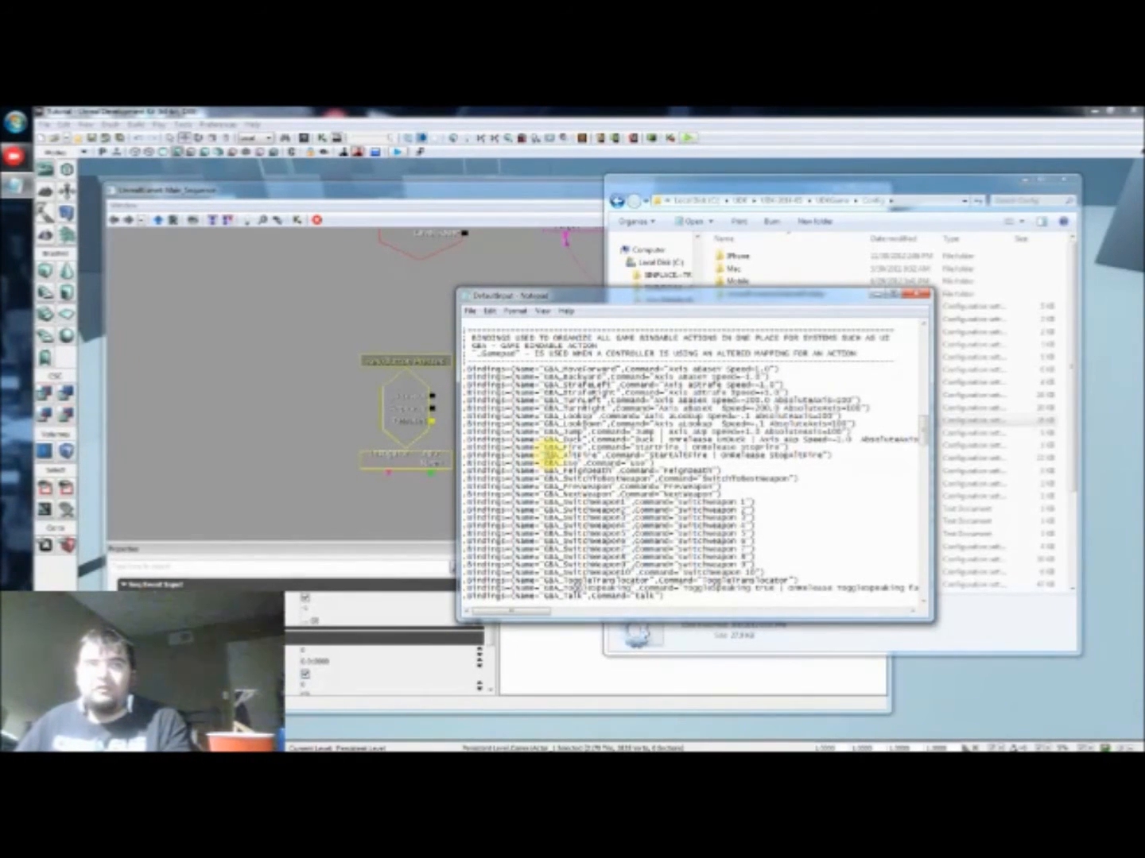
Step: Copy the binding name GBA_AltFire from DefaultInput, and close the file and the Config folder window
{"action": "mouse_move", "coordinate": [562, 452]}
{"action": "left_mouse_down"}
{"action": "mouse_move", "coordinate": [578, 448]}
{"action": "mouse_move", "coordinate": [554, 455]}
{"action": "left_mouse_up"}
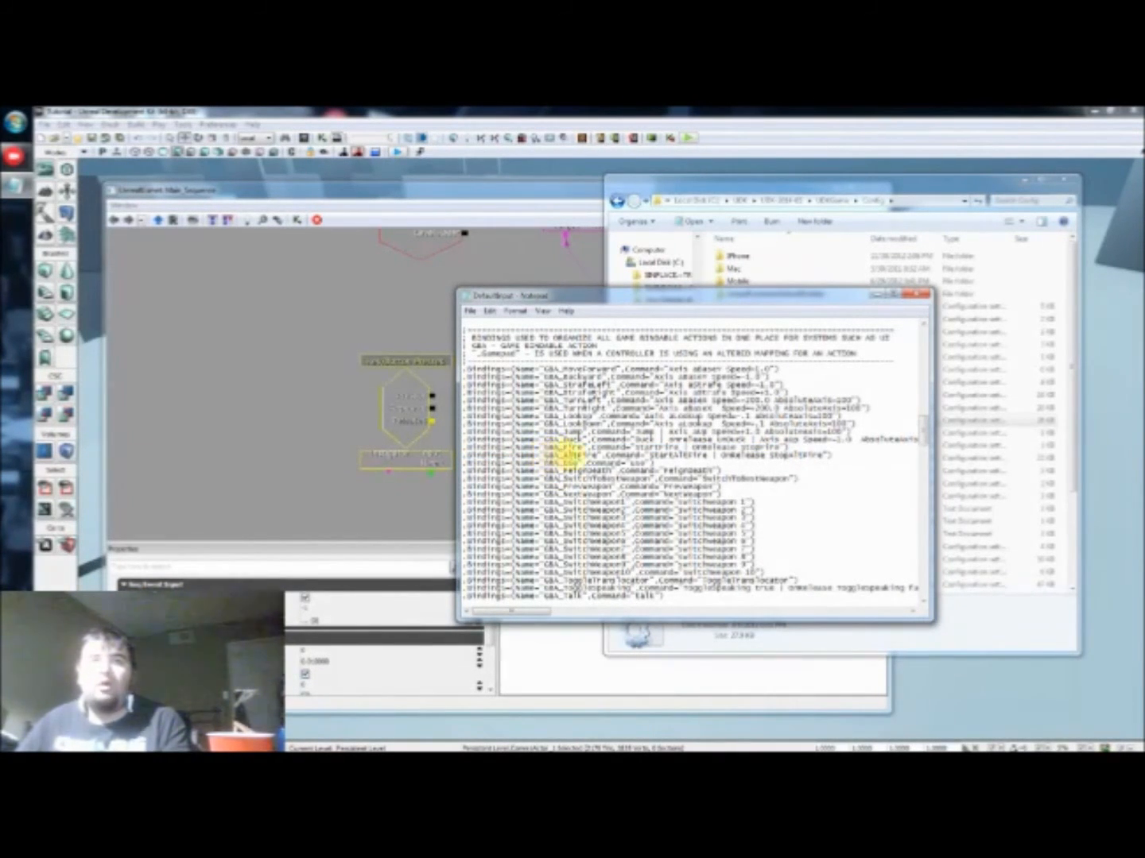
{"action": "left_click_drag", "start_coordinate": [547, 454], "coordinate": [571, 455]}
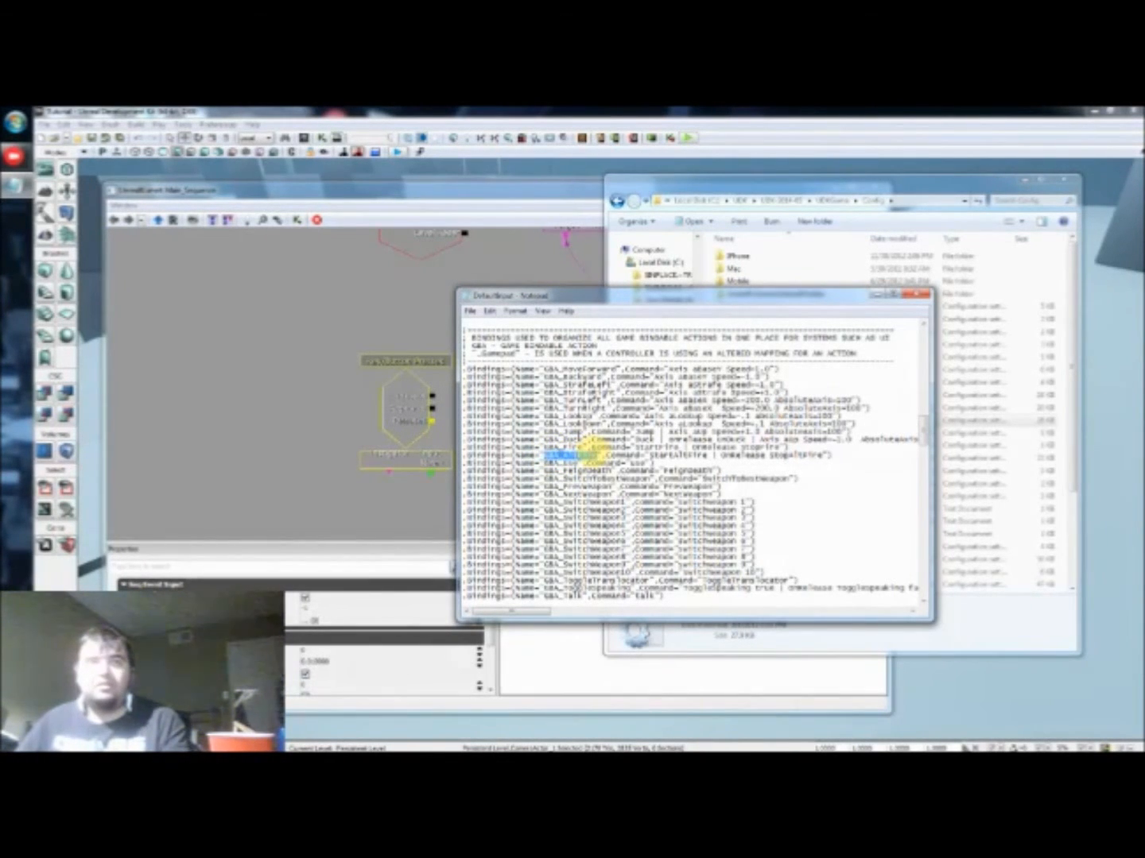
{"action": "left_click", "coordinate": [589, 467]}
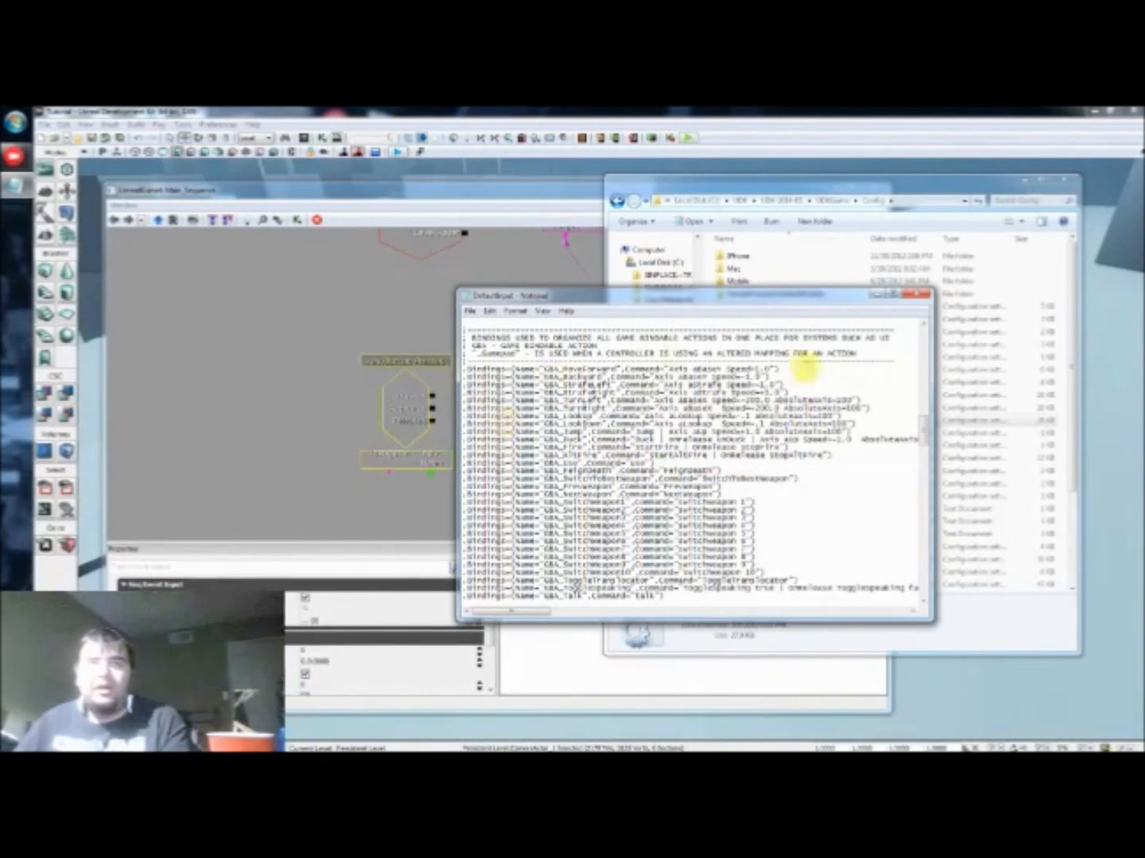
{"action": "left_click", "coordinate": [920, 295]}
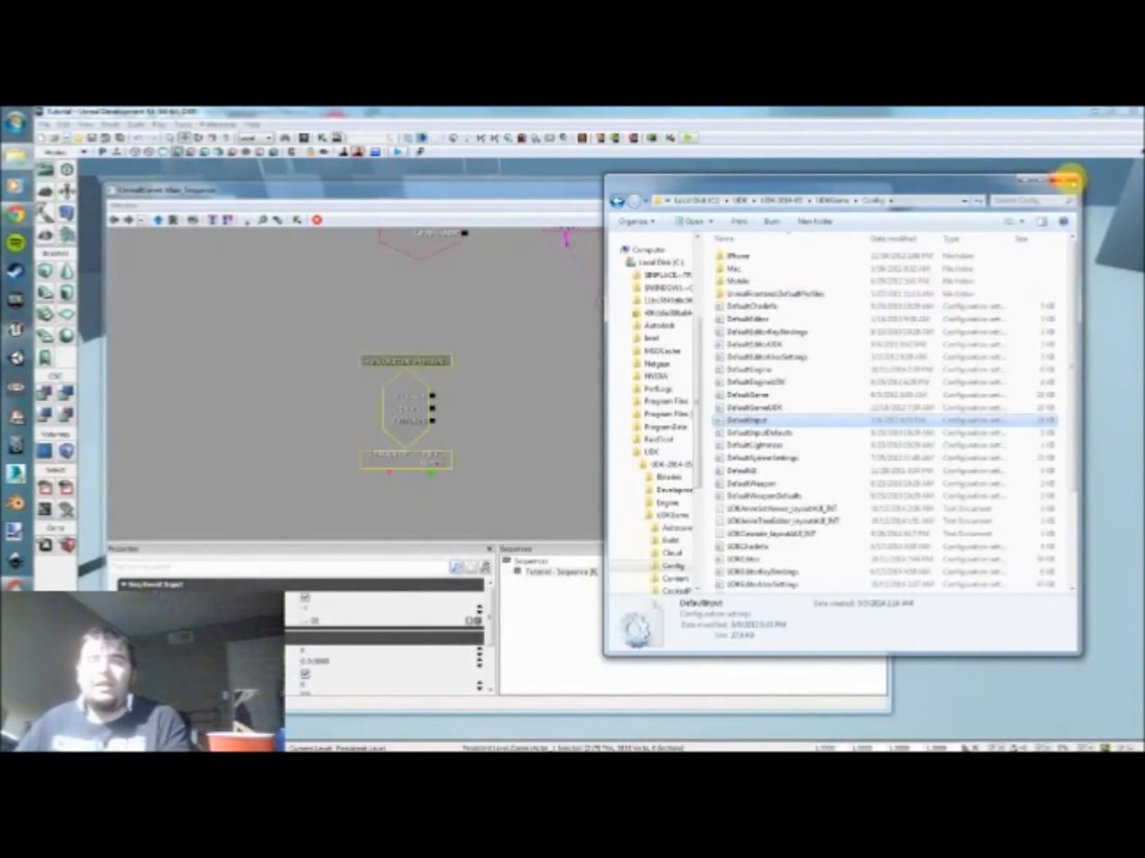
{"action": "left_click", "coordinate": [1070, 180]}
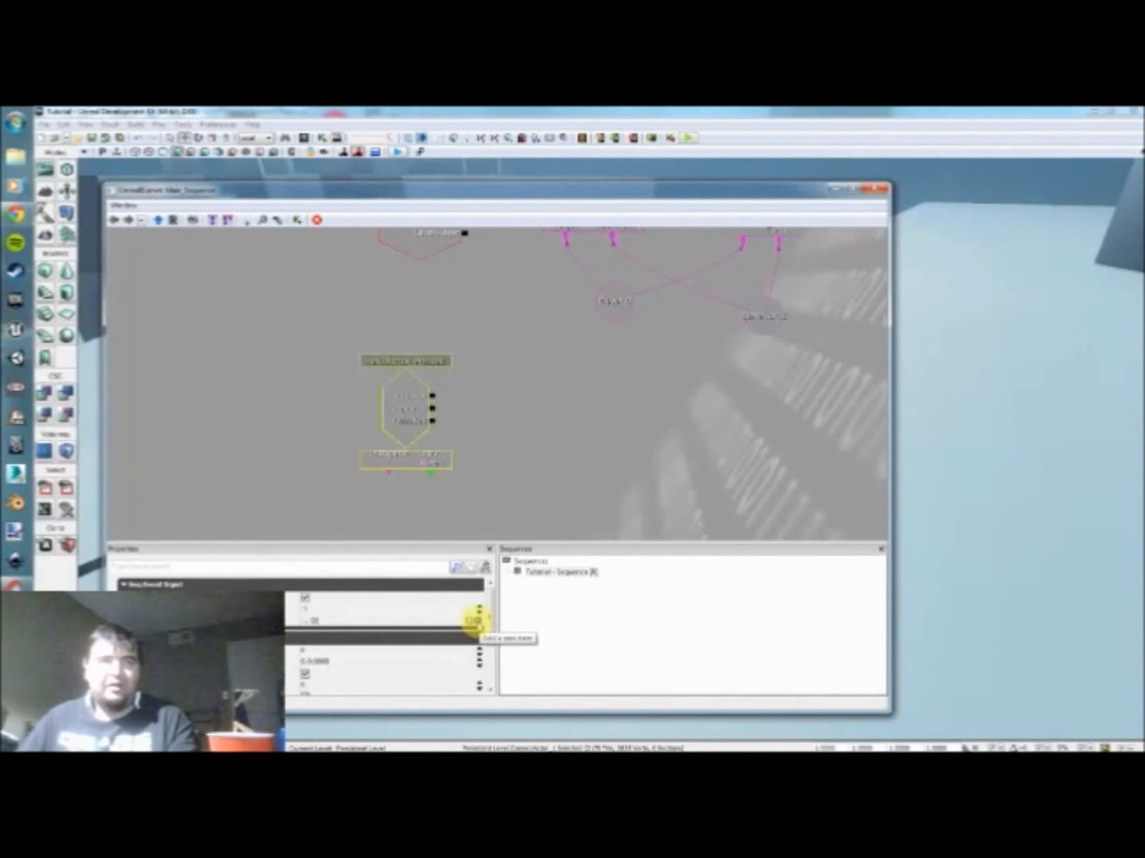
Step: Add one input name entry to the Key/Button Pressed event and set it to the copied GBA_AltFire
{"action": "left_click", "coordinate": [474, 619]}
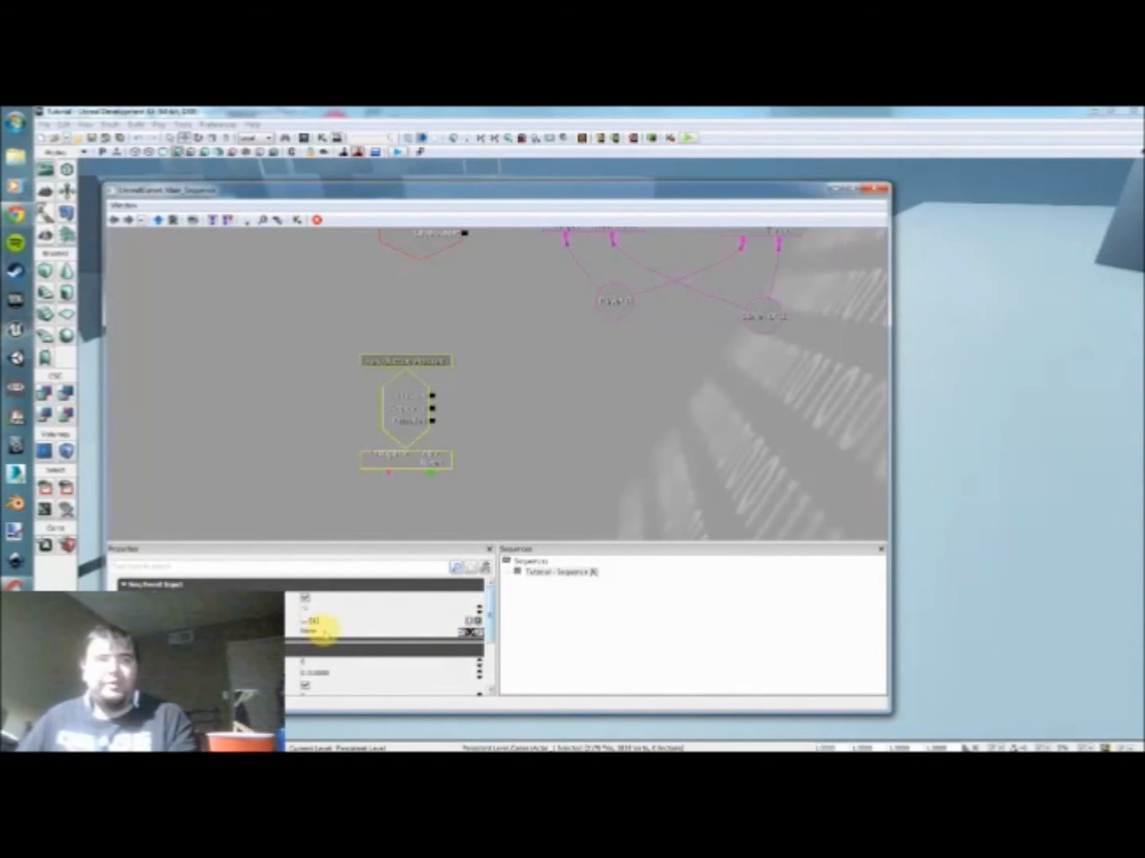
{"action": "left_click", "coordinate": [335, 634]}
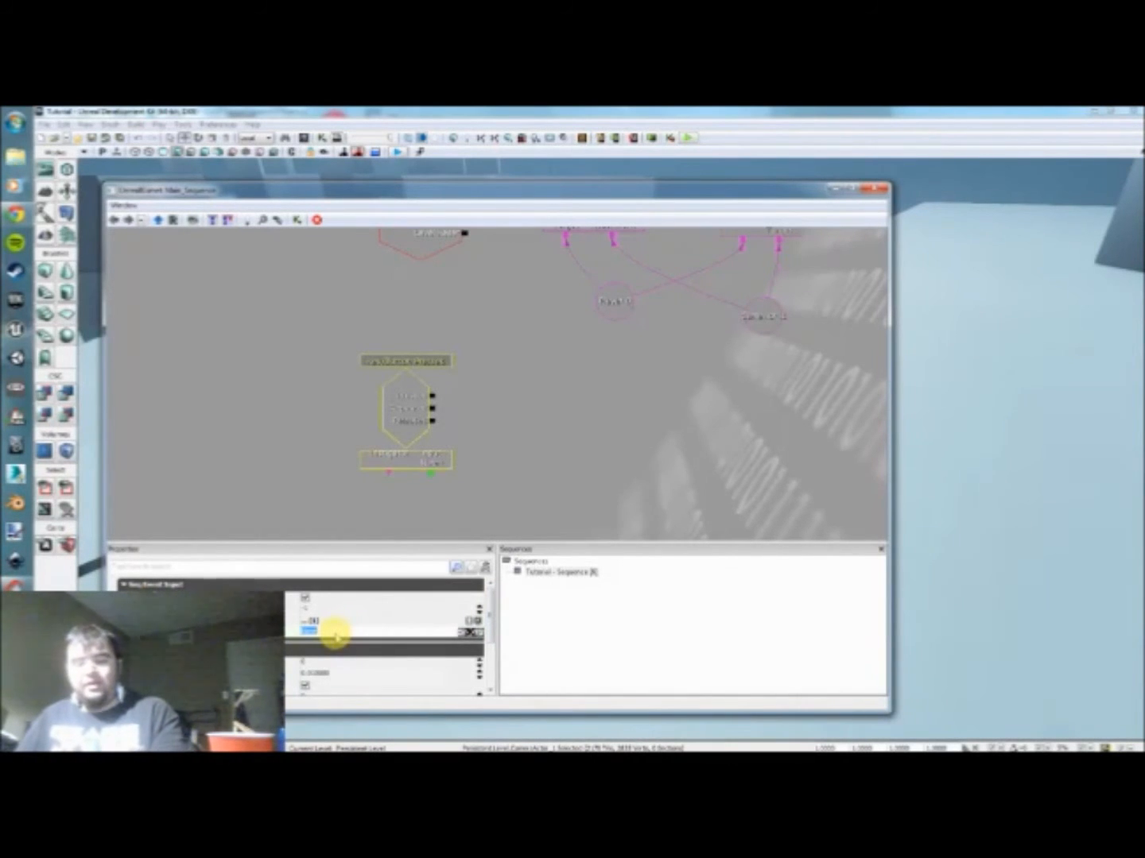
{"action": "key", "text": "ctrl+v"}
{"action": "key", "text": "Return"}
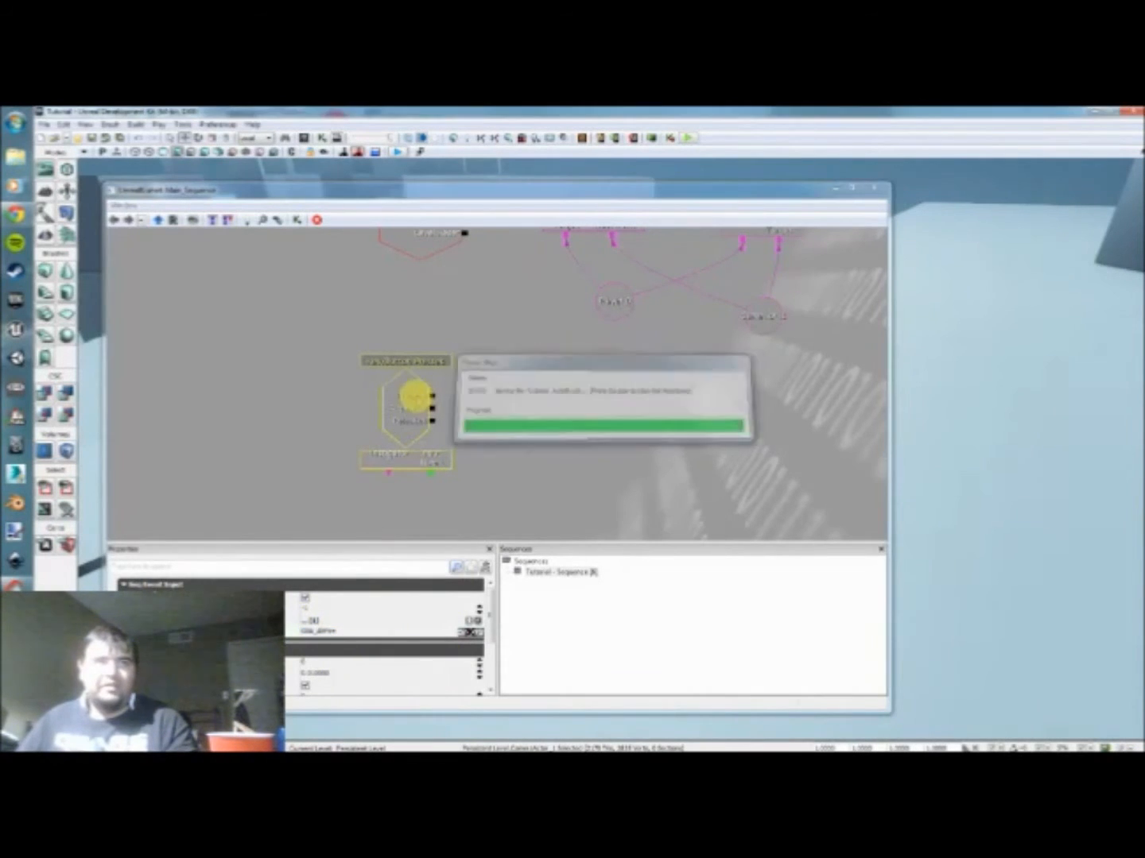
{"action": "left_click", "coordinate": [408, 517]}
{"action": "left_click", "coordinate": [396, 423]}
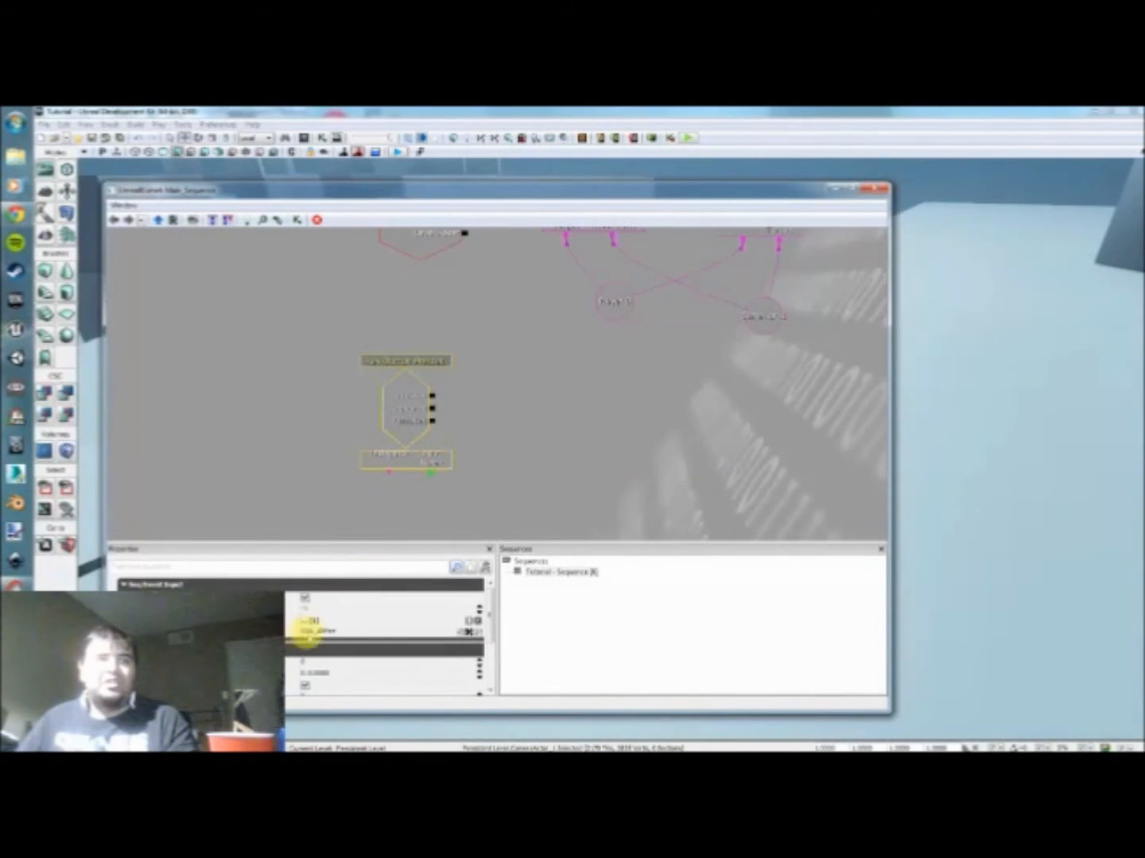
Step: Add a Modify Property action from the Object Property category beside the Key/Button Pressed event
{"action": "left_click_drag", "start_coordinate": [480, 434], "coordinate": [450, 454]}
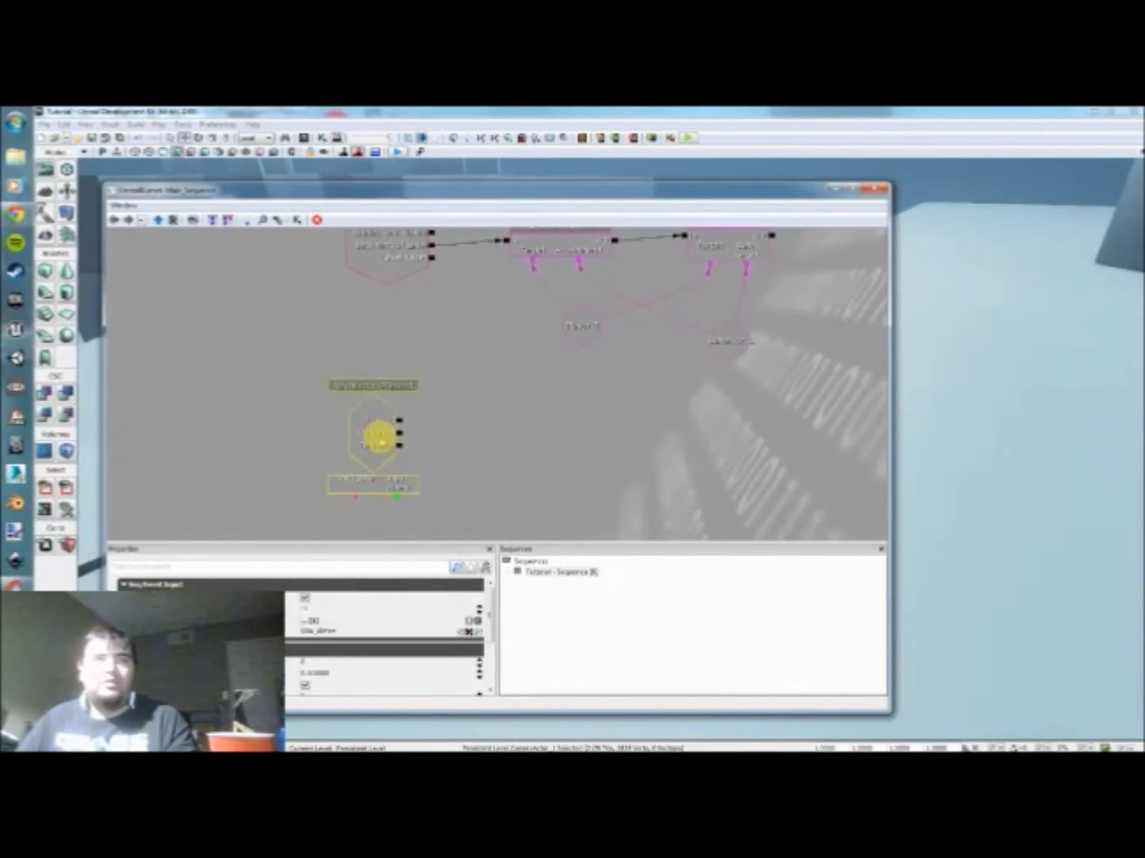
{"action": "left_click_drag", "start_coordinate": [603, 504], "coordinate": [519, 474]}
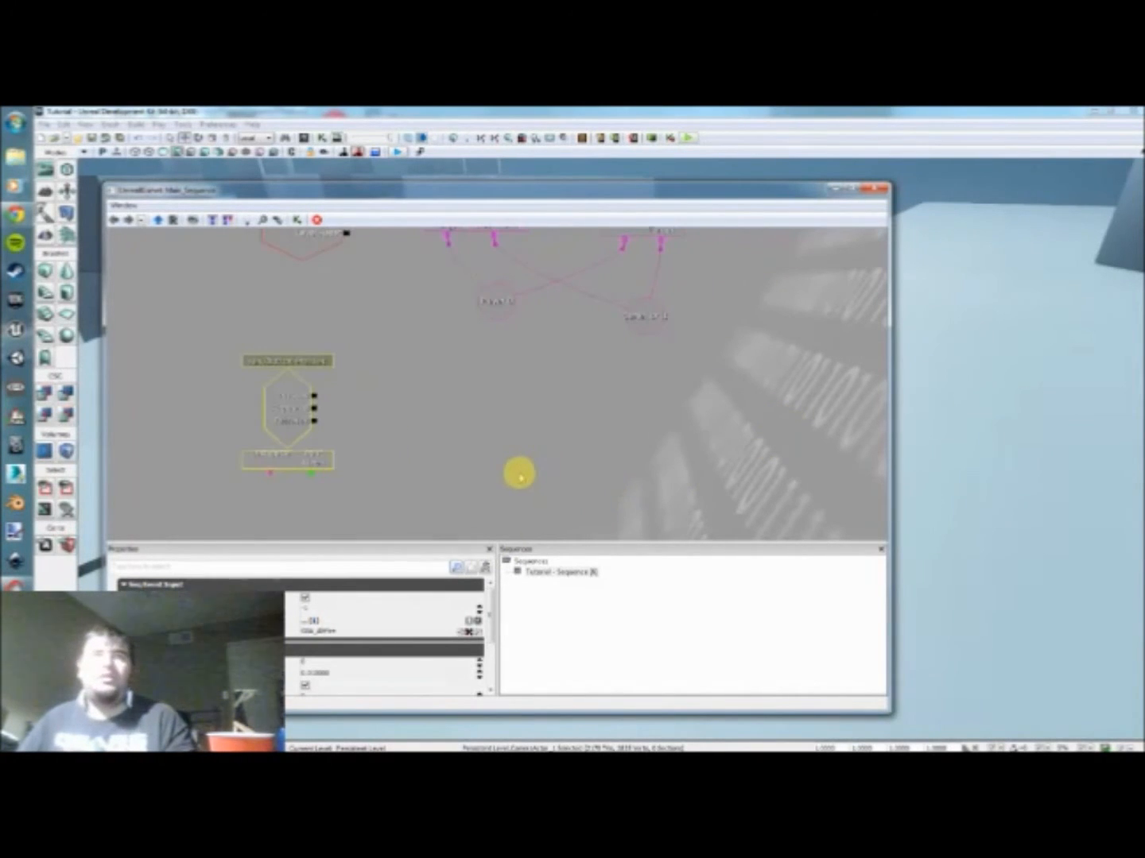
{"action": "left_click", "coordinate": [379, 393]}
{"action": "right_click", "coordinate": [414, 397]}
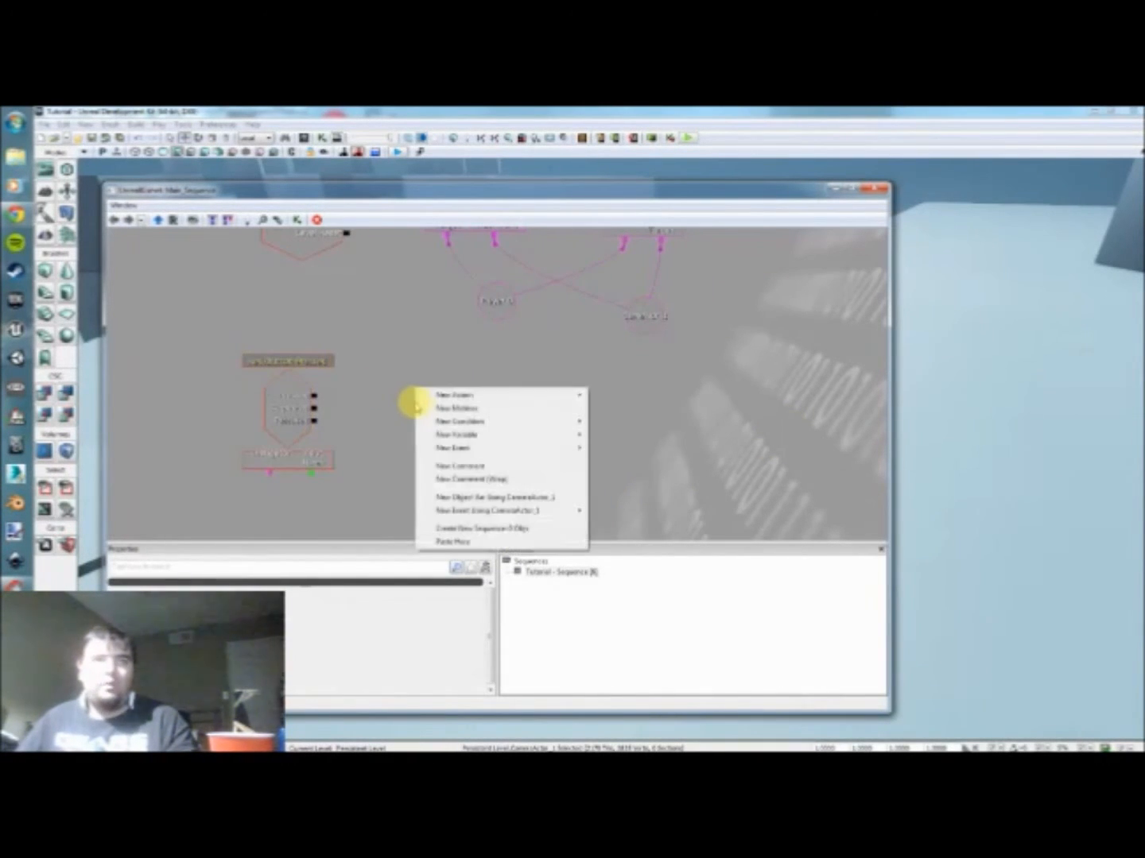
{"action": "mouse_move", "coordinate": [422, 402]}
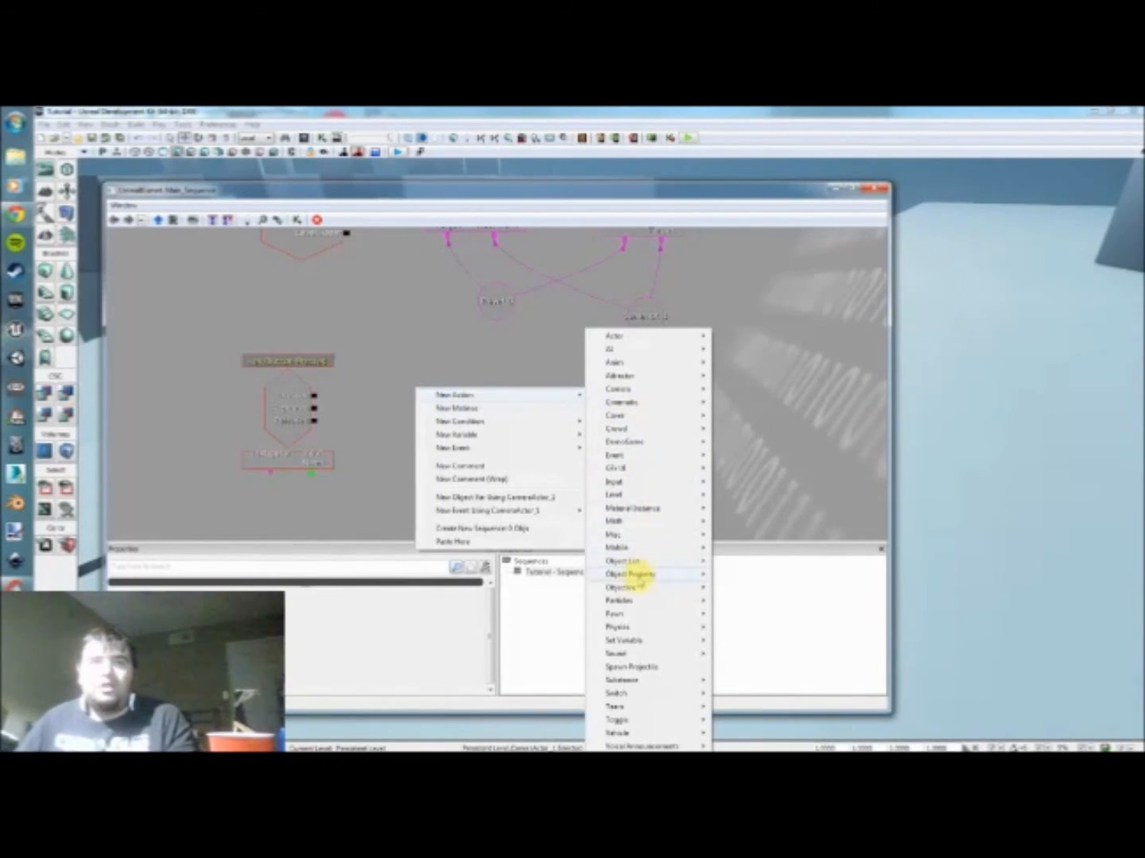
{"action": "mouse_move", "coordinate": [633, 575]}
{"action": "left_click", "coordinate": [736, 588]}
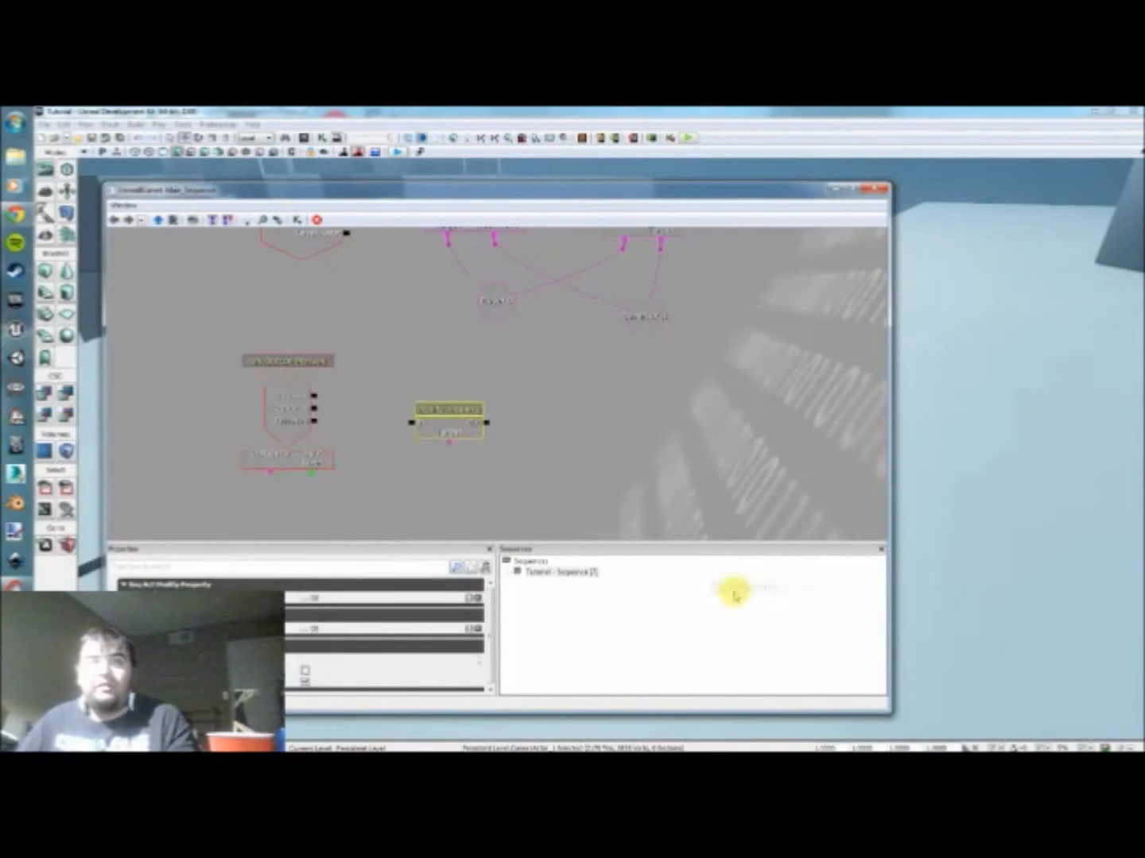
Step: Add one property entry to the Modify Property action, name it FOVAngle, and enable its modify property option
{"action": "left_click_drag", "start_coordinate": [447, 429], "coordinate": [434, 398]}
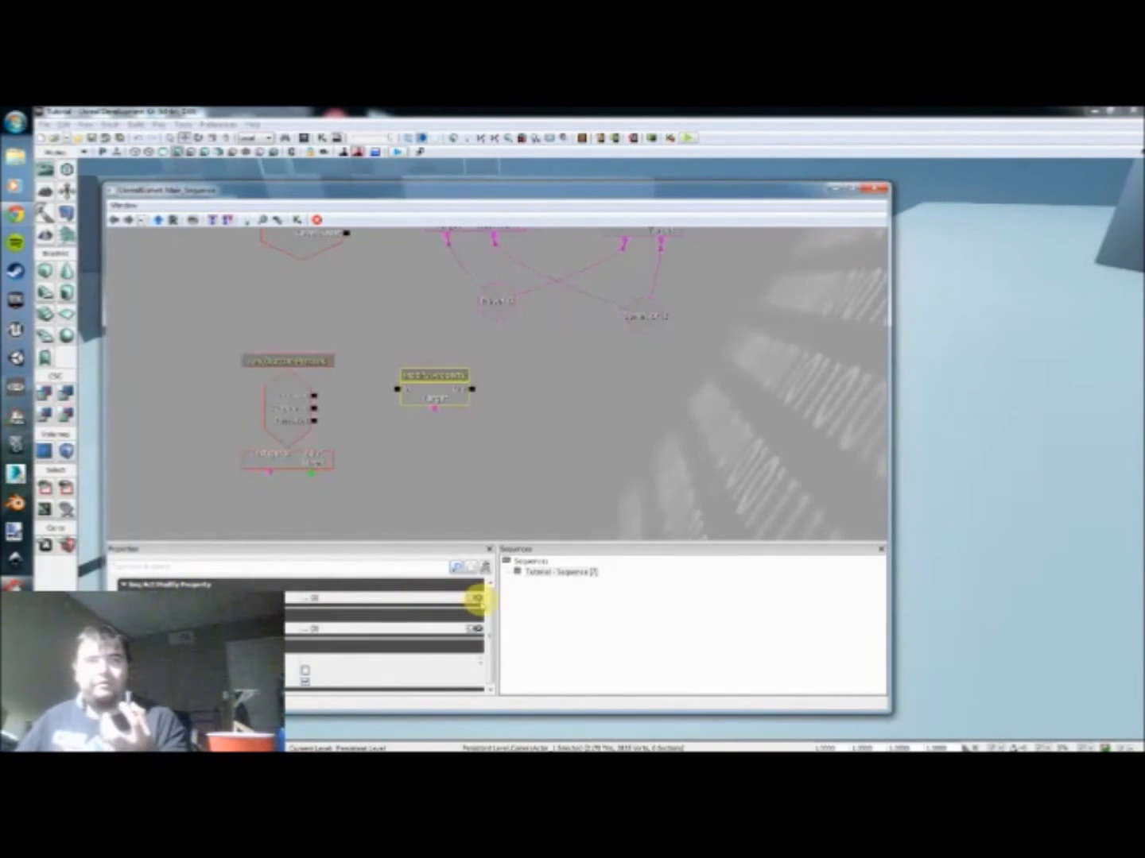
{"action": "left_click", "coordinate": [475, 597]}
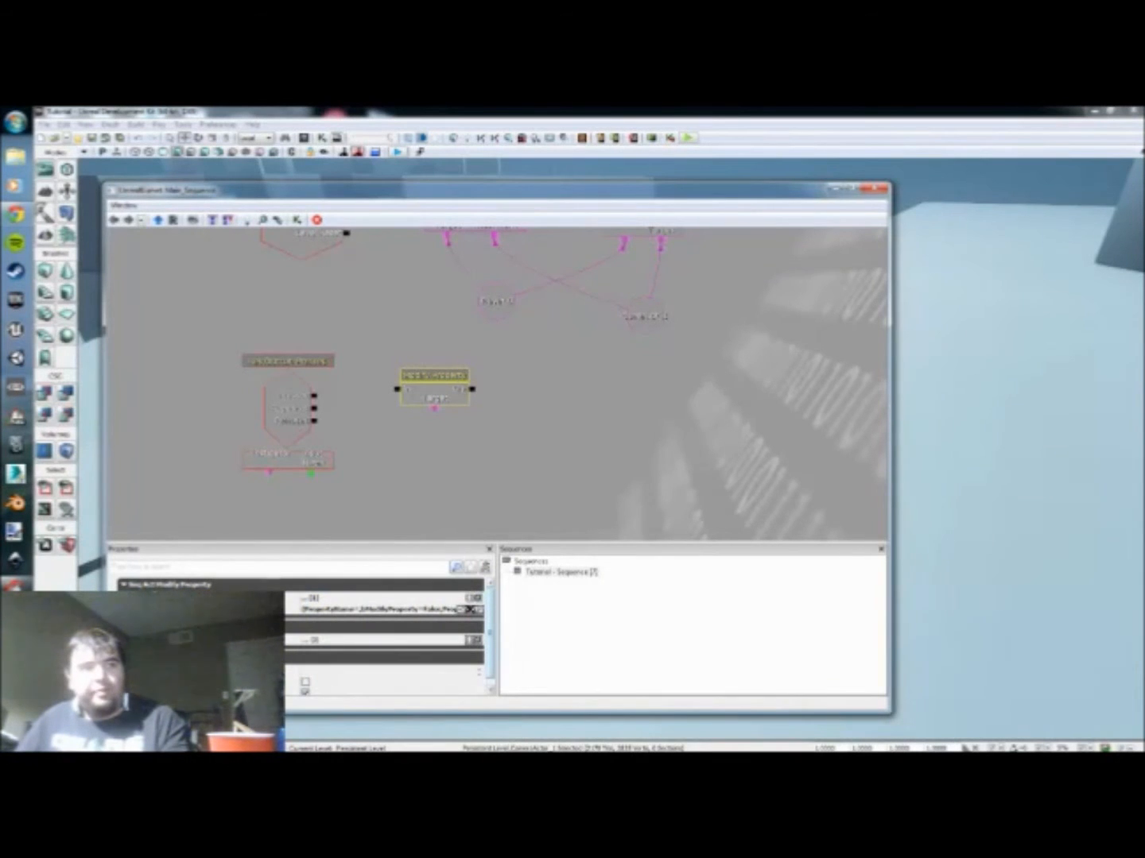
{"action": "left_click", "coordinate": [143, 610]}
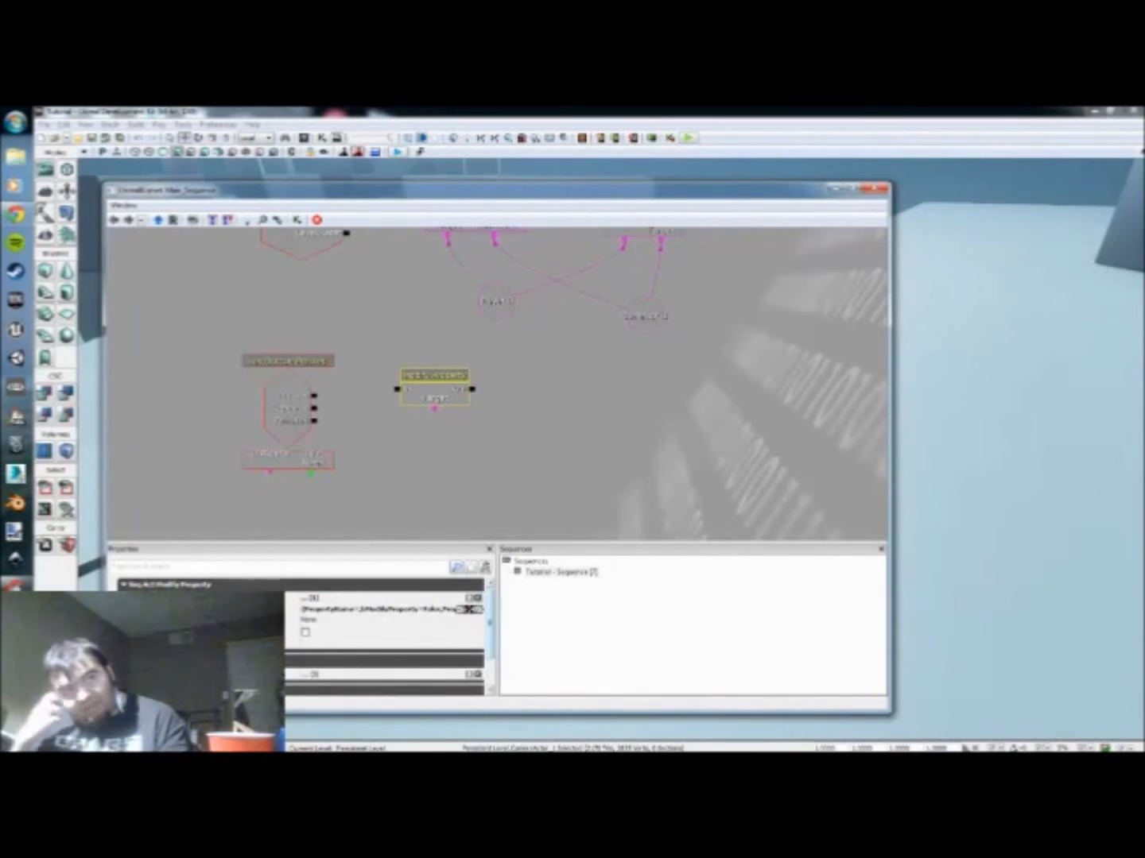
{"action": "left_click", "coordinate": [332, 626]}
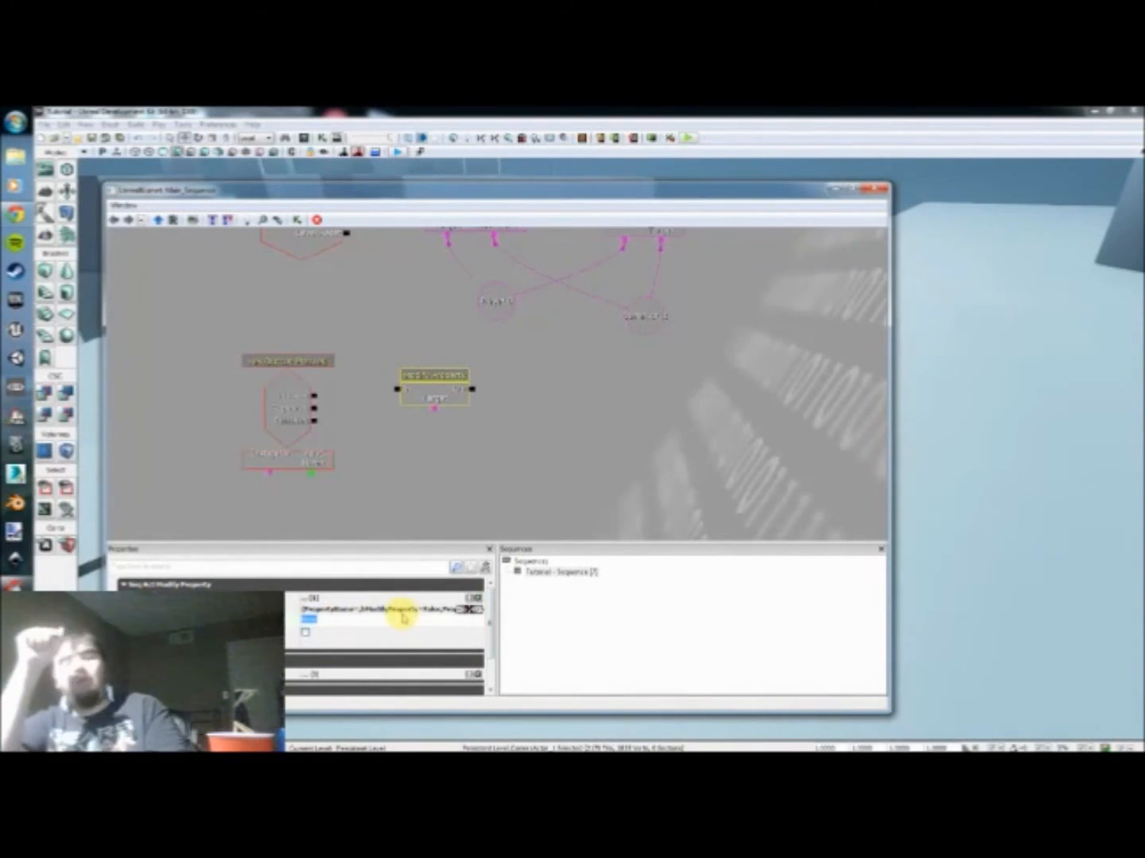
{"action": "type", "text": "FOVAngle"}
{"action": "key", "text": "Return"}
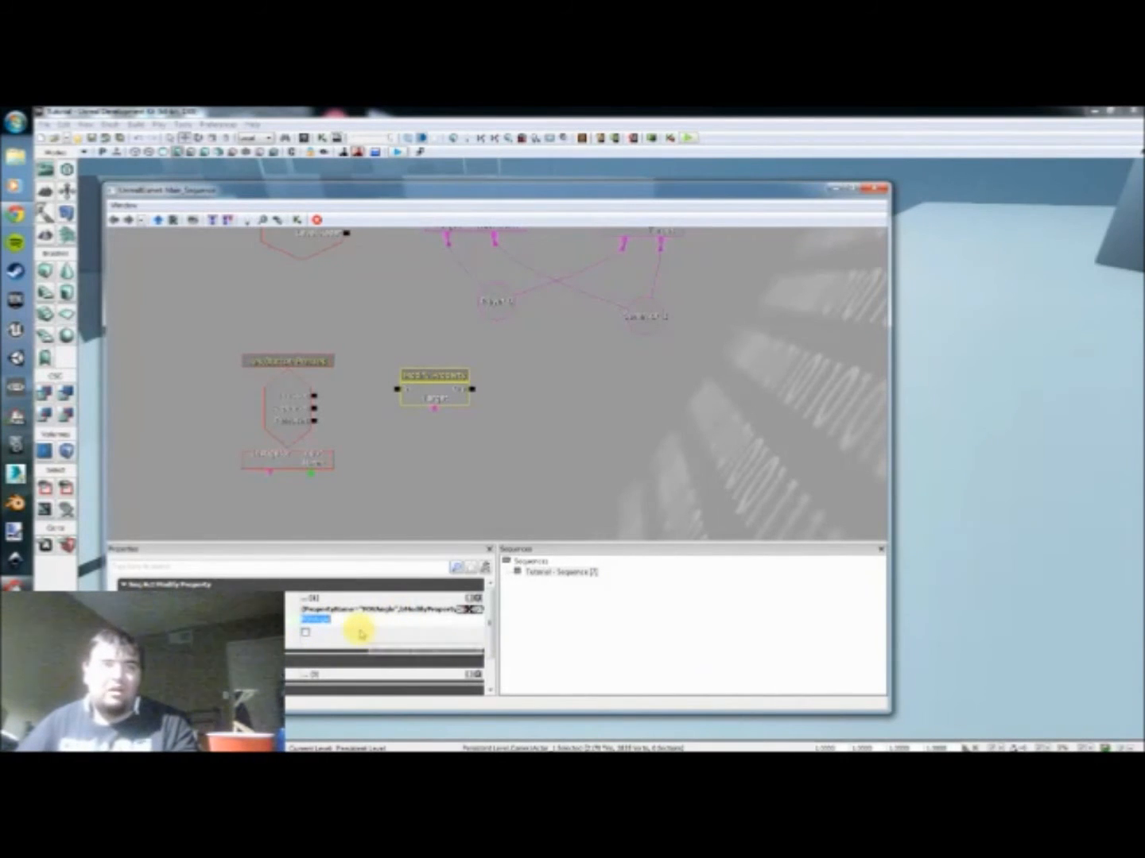
{"action": "left_click", "coordinate": [304, 632]}
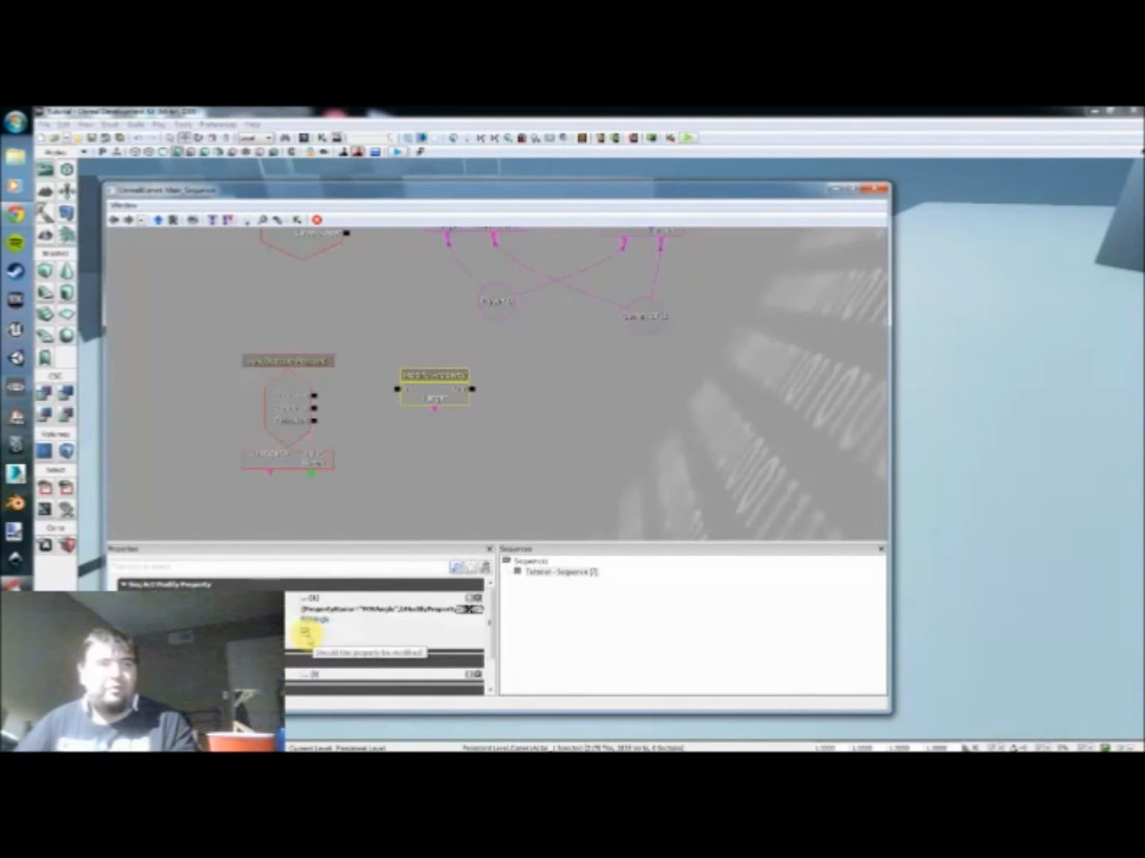
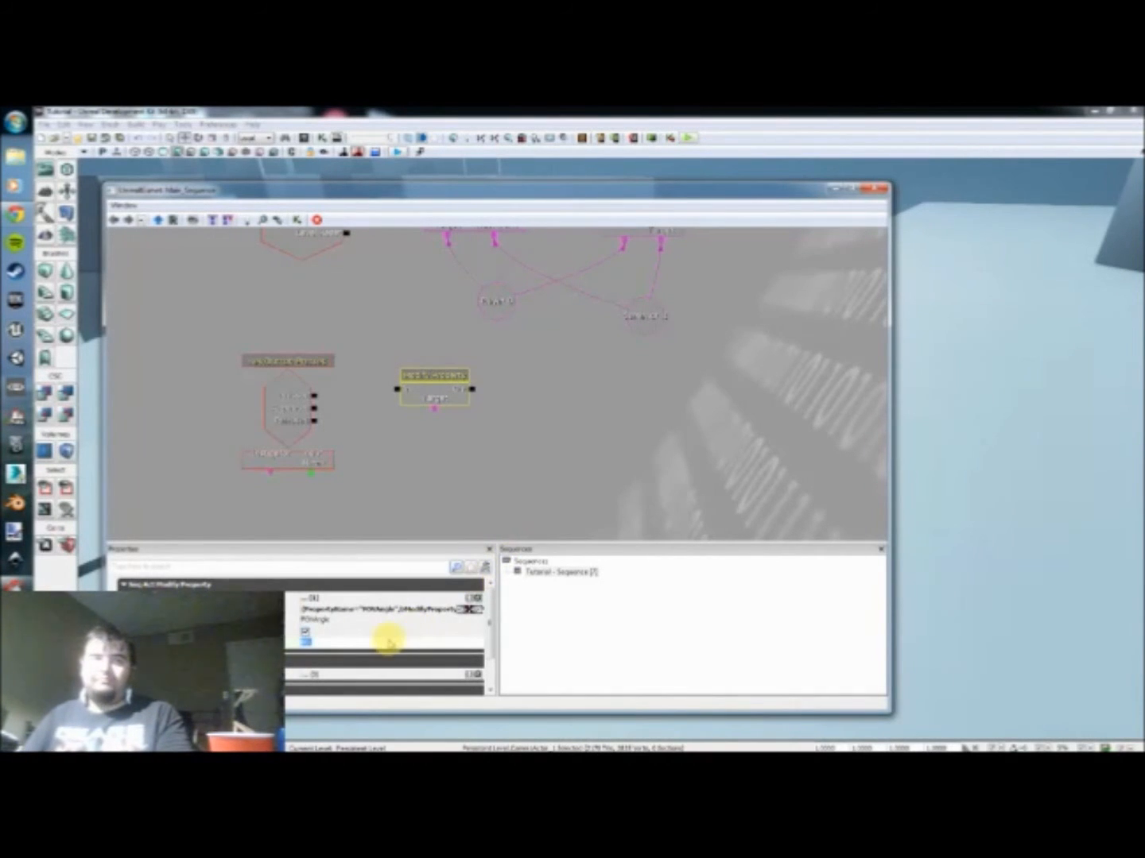
Step: Set the FOVAngle value to 60 and link the Modify Property action to the Pressed output and the camera variable
{"action": "type", "text": "00"}
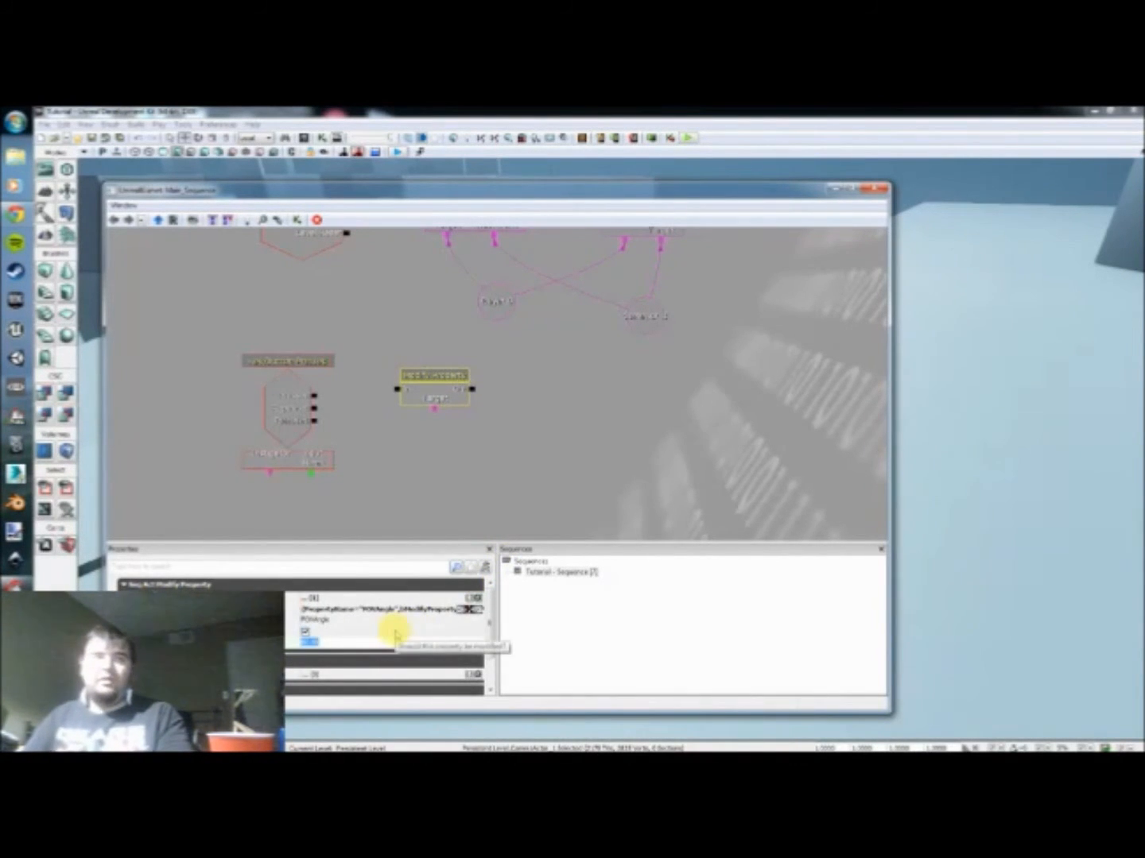
{"action": "left_click", "coordinate": [417, 429]}
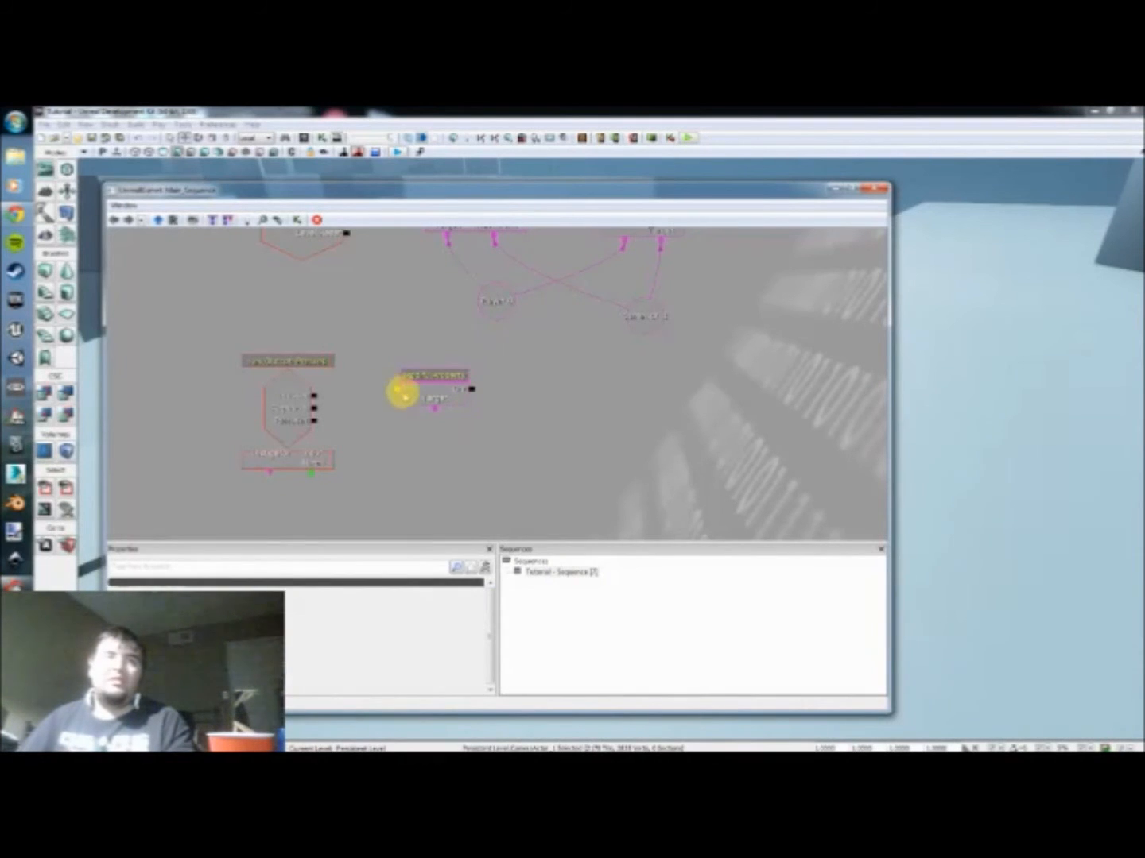
{"action": "left_click", "coordinate": [400, 391]}
{"action": "left_click", "coordinate": [305, 410]}
{"action": "left_click_drag", "start_coordinate": [397, 390], "coordinate": [314, 396]}
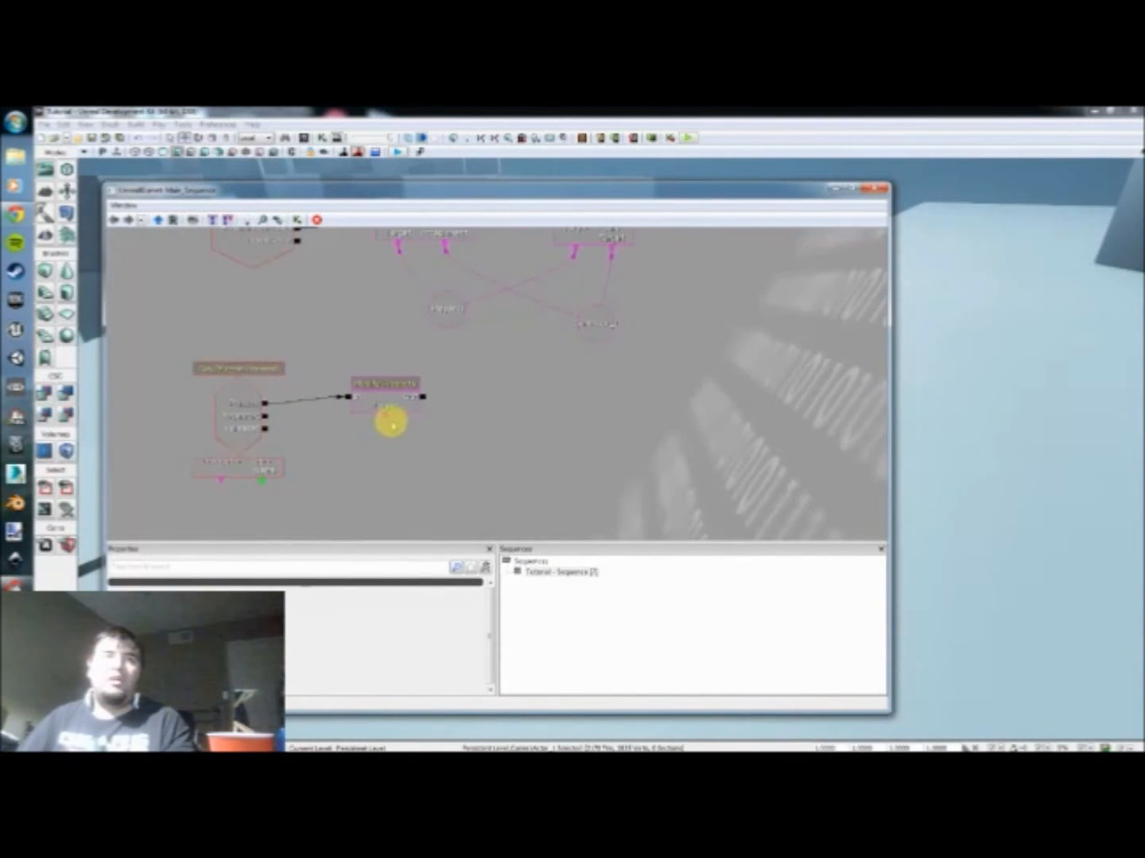
{"action": "left_click_drag", "start_coordinate": [386, 420], "coordinate": [596, 332]}
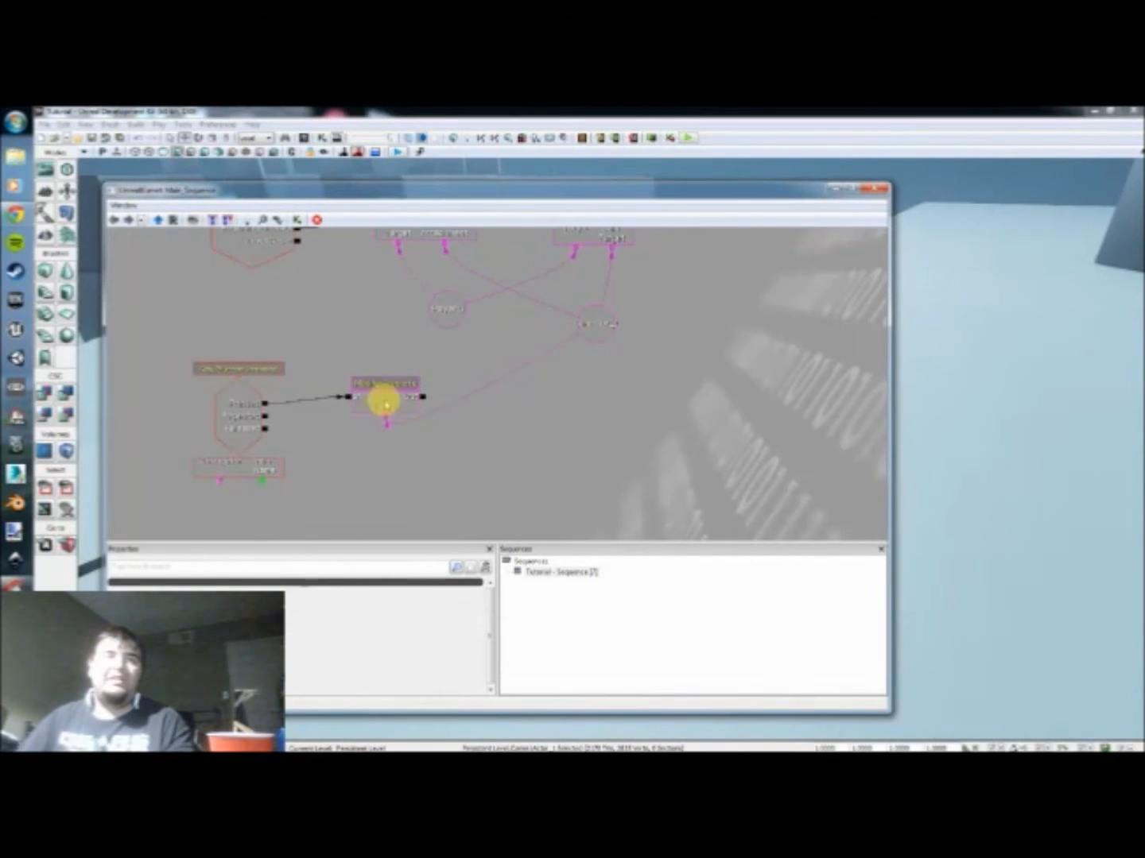
Step: Duplicate the Modify Property action, place the copy below the original, and link it to the Released output
{"action": "left_click", "coordinate": [384, 402]}
{"action": "key", "text": "ctrl+c"}
{"action": "key", "text": "ctrl+v"}
{"action": "left_click_drag", "start_coordinate": [520, 405], "coordinate": [383, 459]}
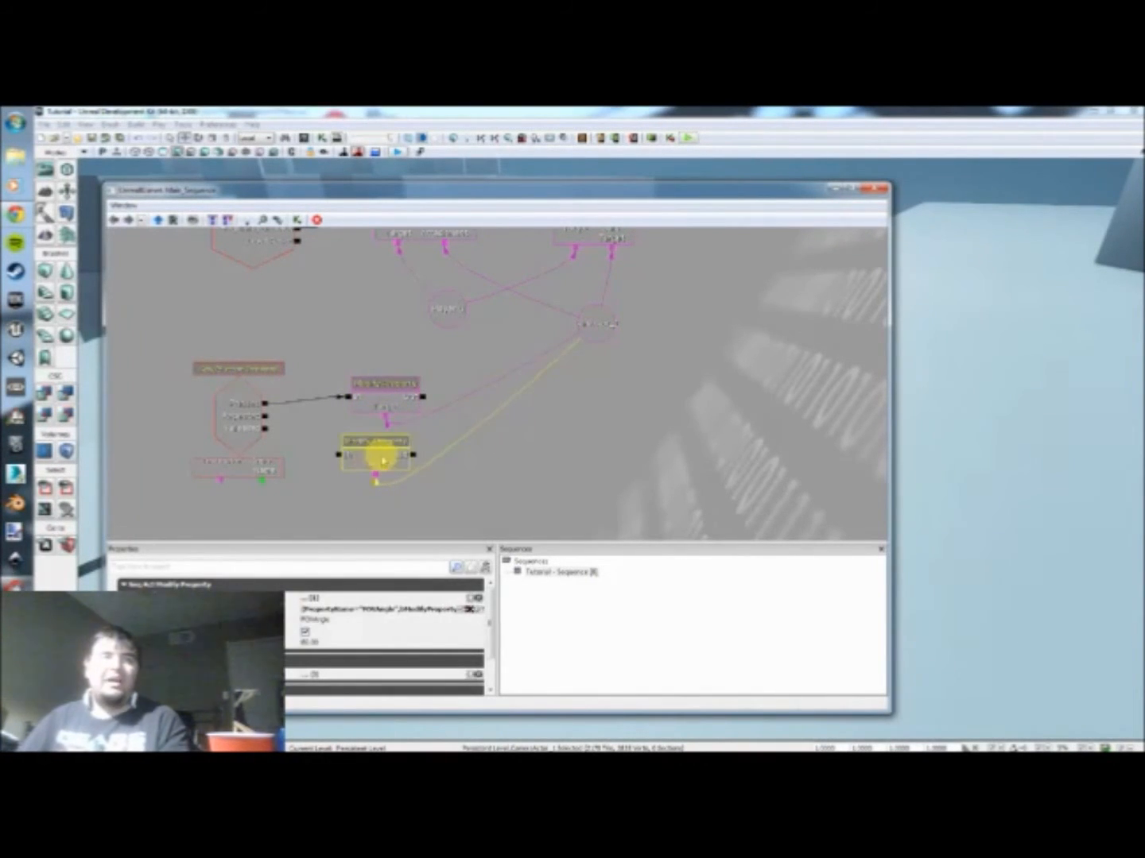
{"action": "left_click_drag", "start_coordinate": [338, 457], "coordinate": [266, 429]}
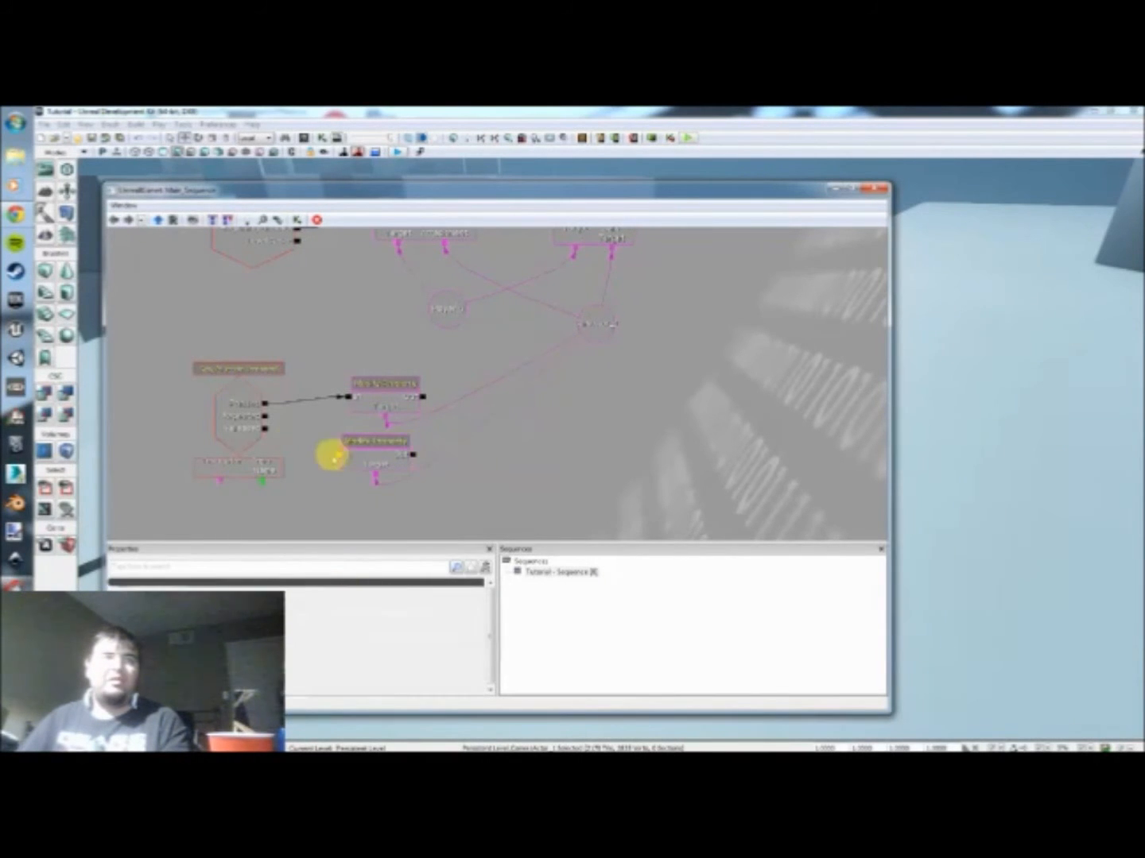
Step: Set the FOVAngle value of the duplicated Modify Property action to 90
{"action": "left_click", "coordinate": [376, 460]}
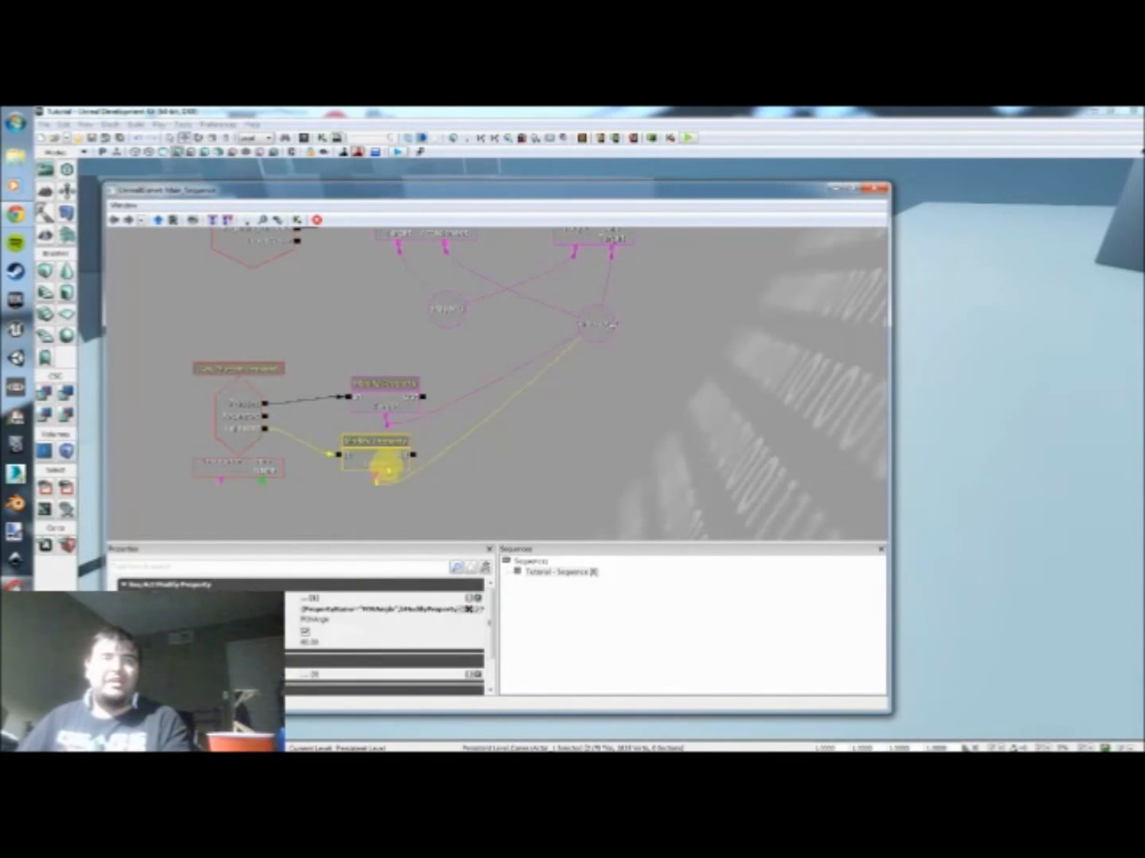
{"action": "double_click", "coordinate": [334, 643]}
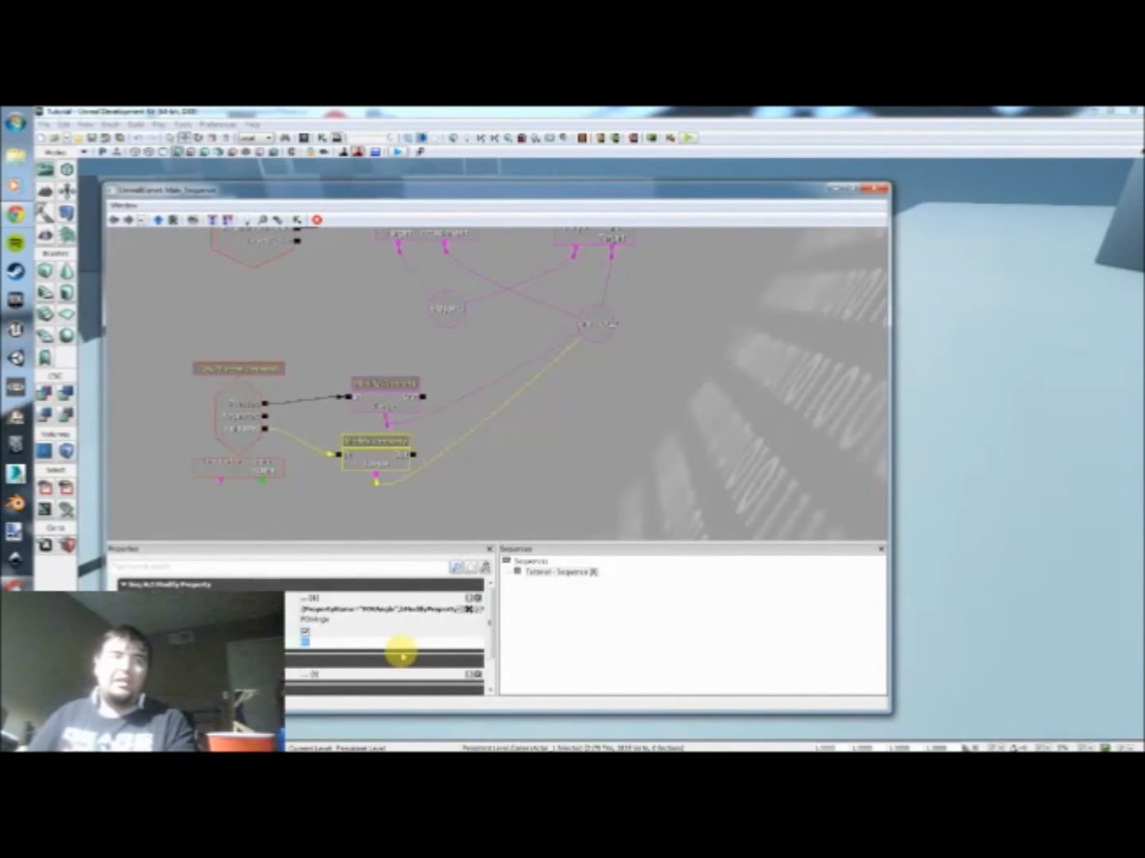
{"action": "left_click", "coordinate": [395, 386]}
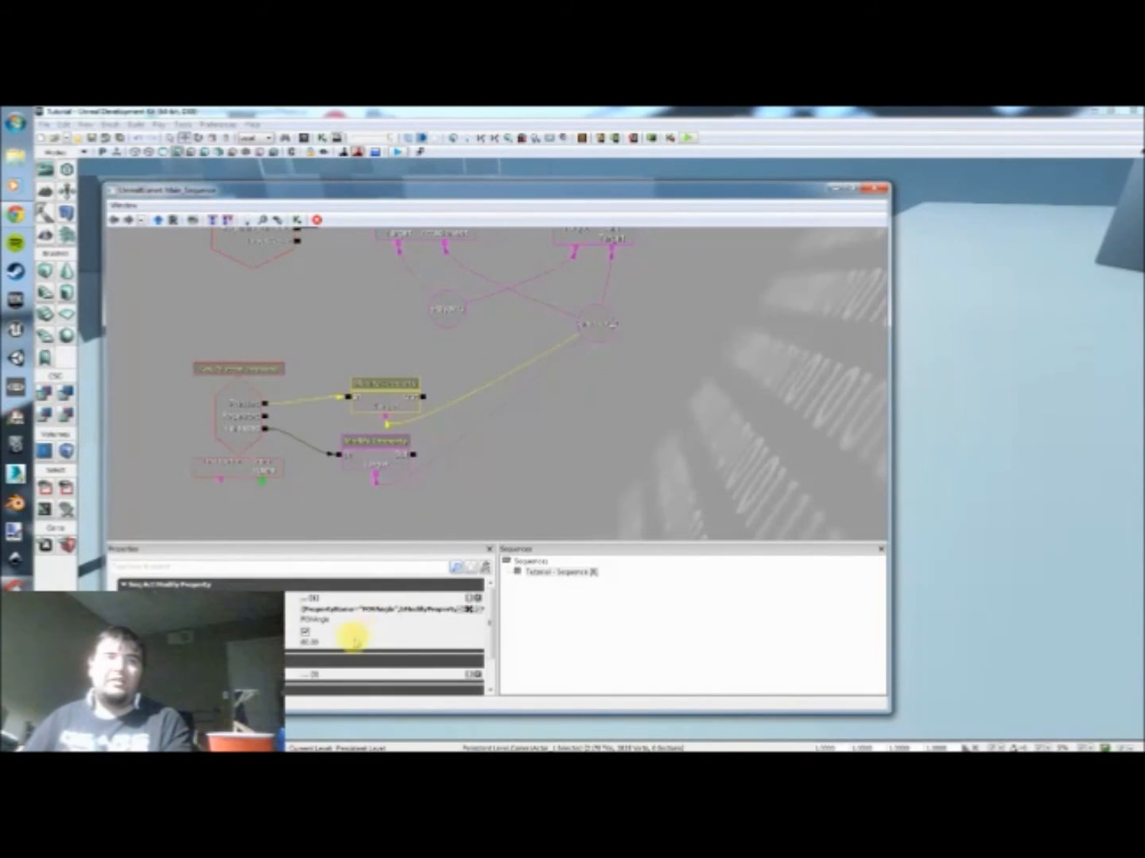
{"action": "left_click", "coordinate": [372, 454]}
{"action": "left_click", "coordinate": [340, 645]}
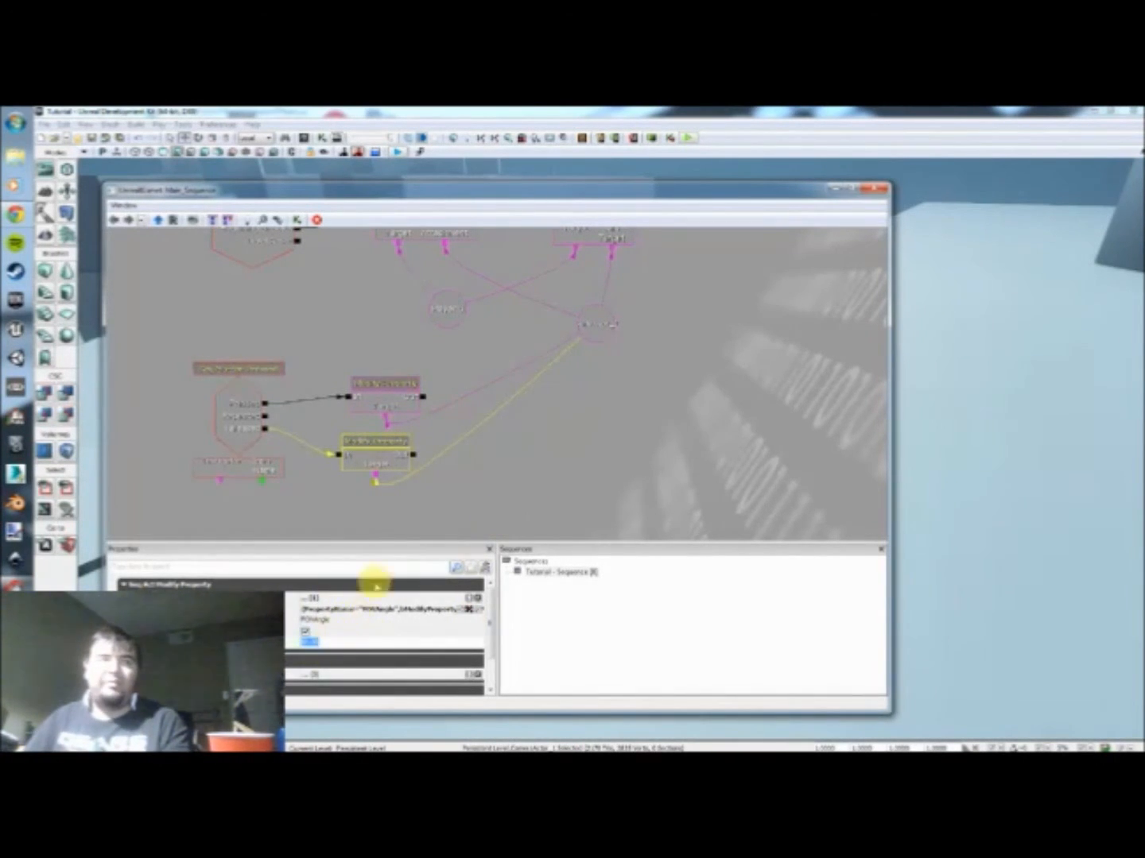
{"action": "left_click", "coordinate": [511, 472]}
Step: Compare the FOVAngle values of the Modify Property actions on the Pressed and Released outputs
{"action": "left_click", "coordinate": [383, 389]}
{"action": "left_click", "coordinate": [375, 436]}
{"action": "left_click", "coordinate": [383, 392]}
{"action": "left_click", "coordinate": [378, 453]}
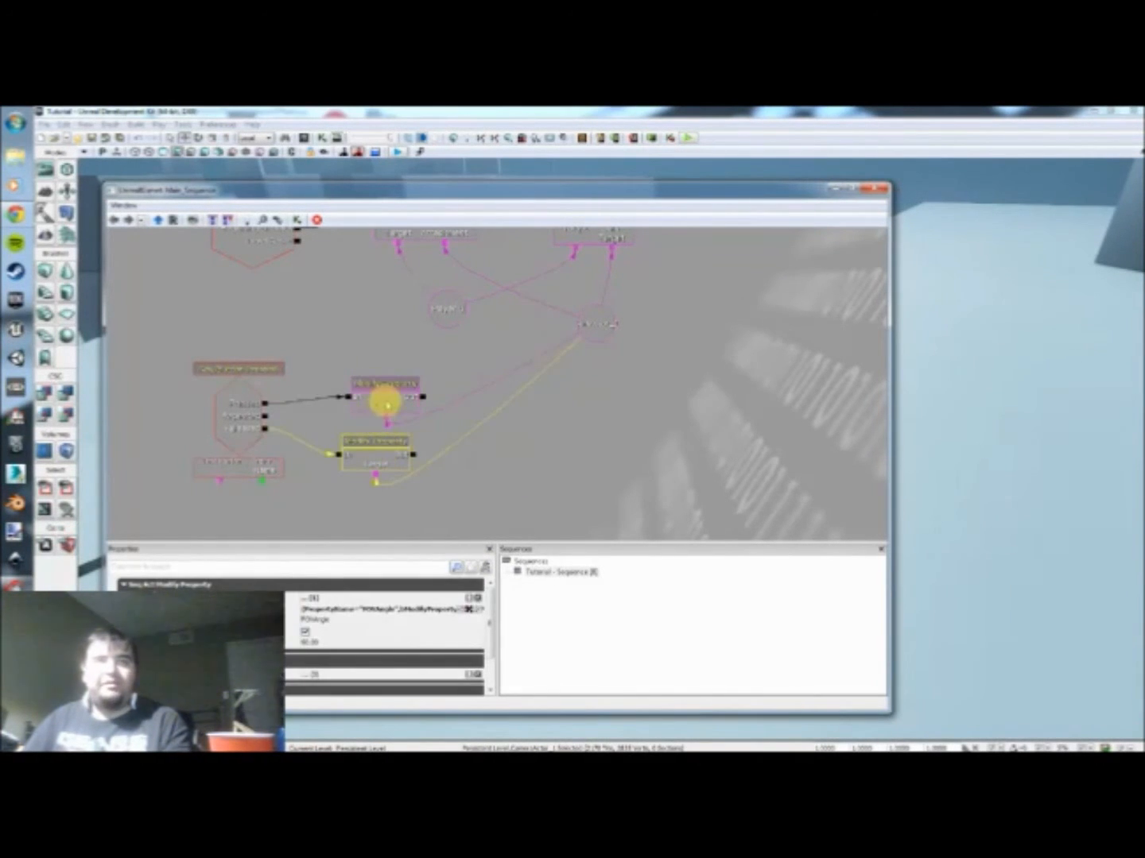
{"action": "left_click", "coordinate": [385, 401]}
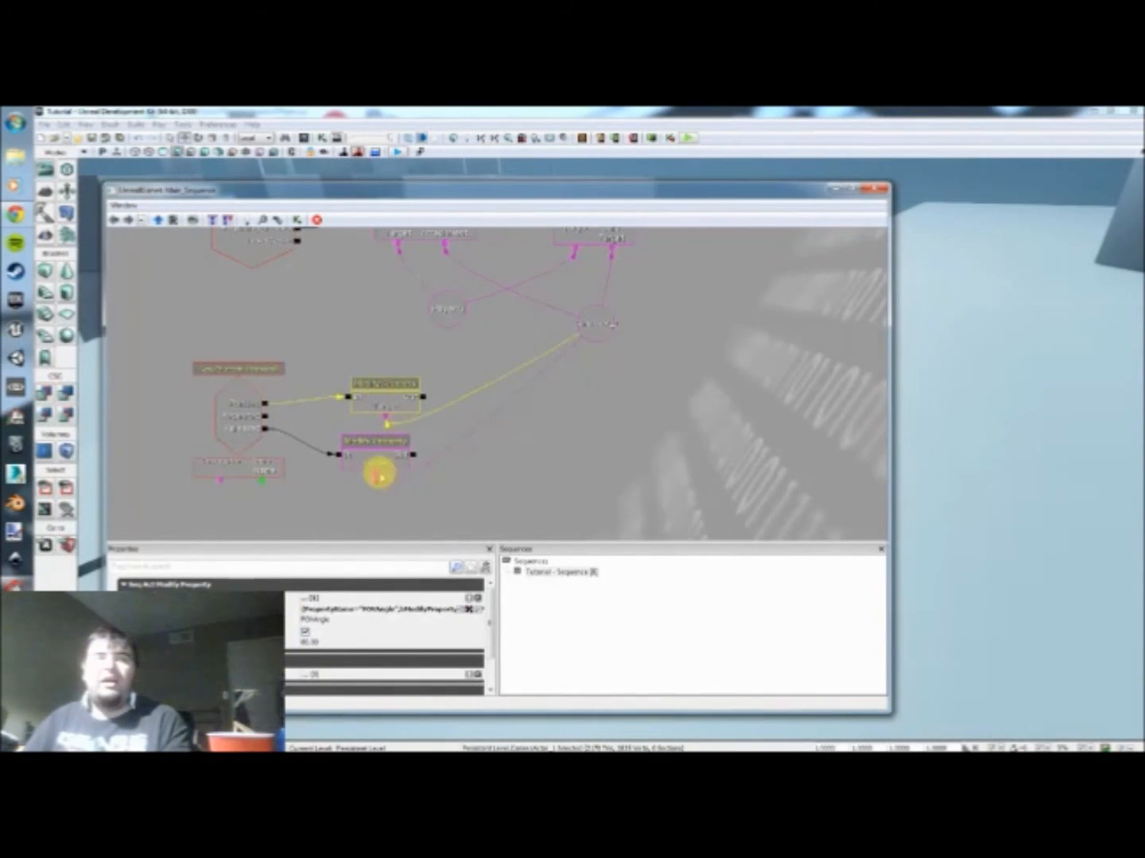
{"action": "left_click", "coordinate": [390, 451]}
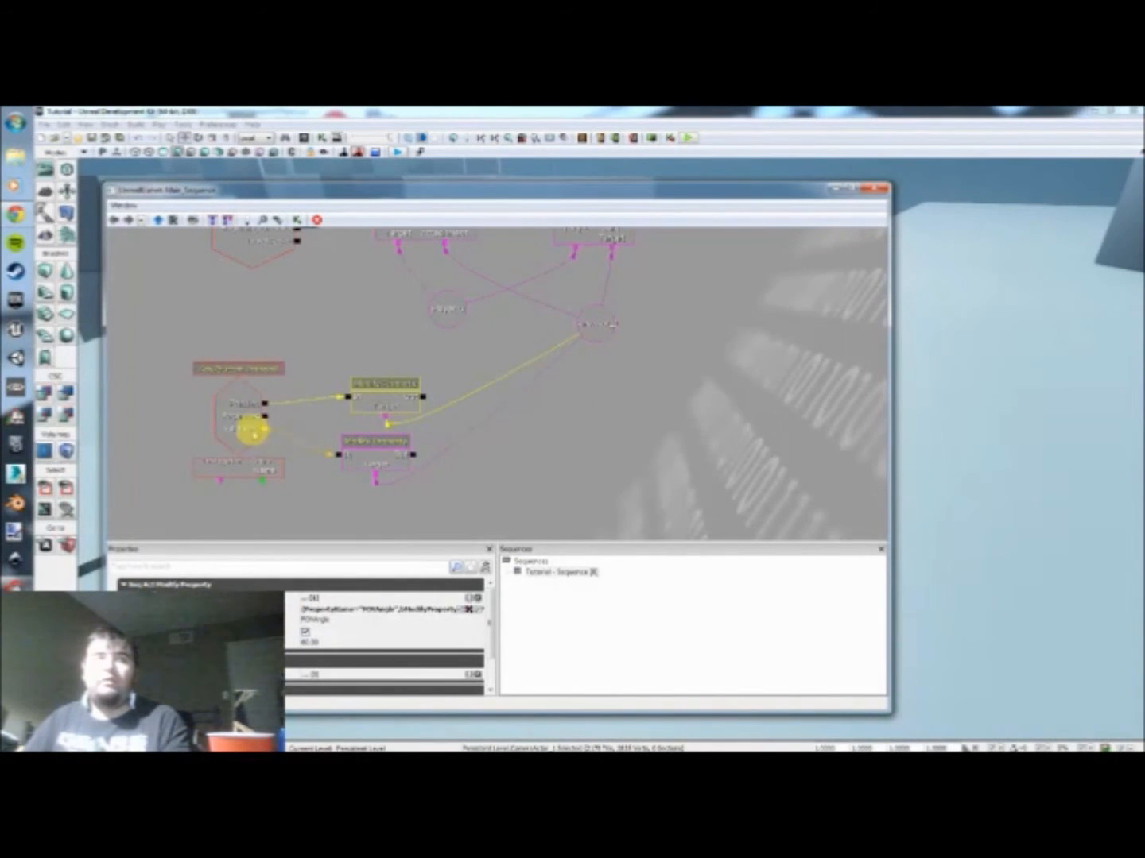
{"action": "left_click", "coordinate": [356, 453]}
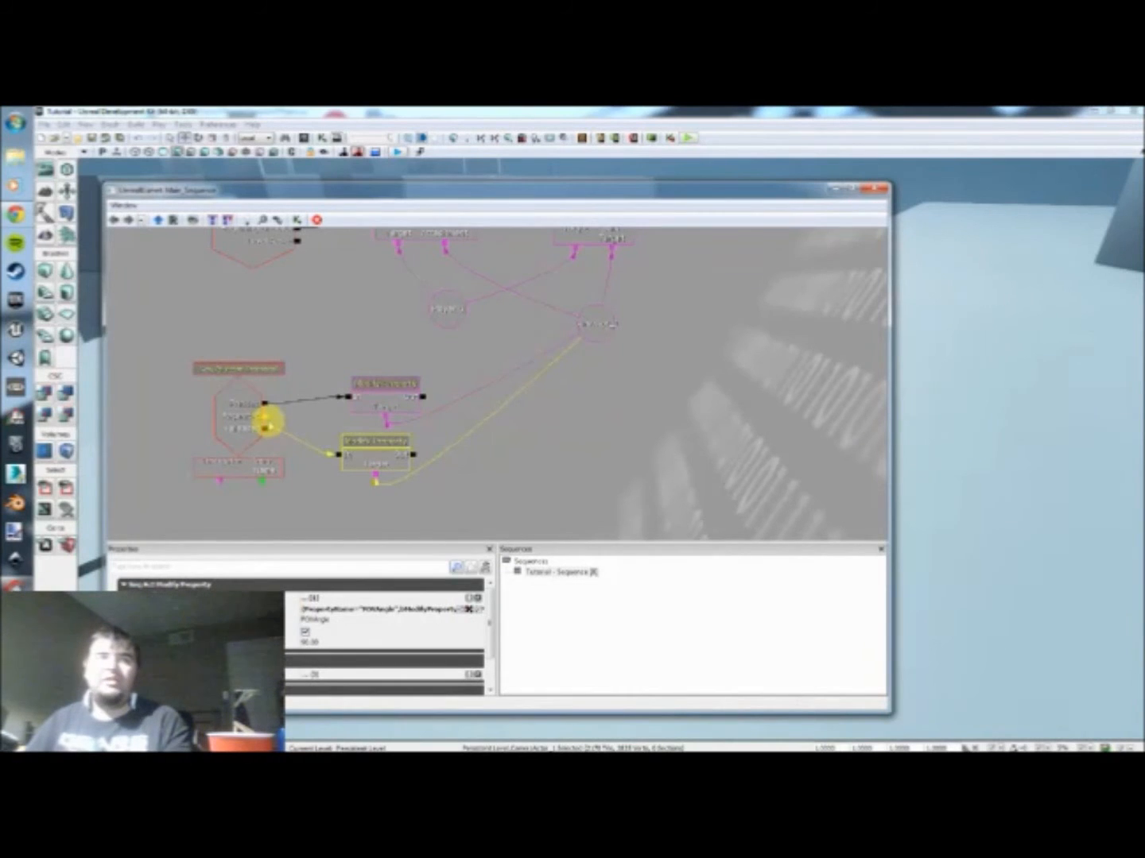
{"action": "left_click", "coordinate": [371, 403]}
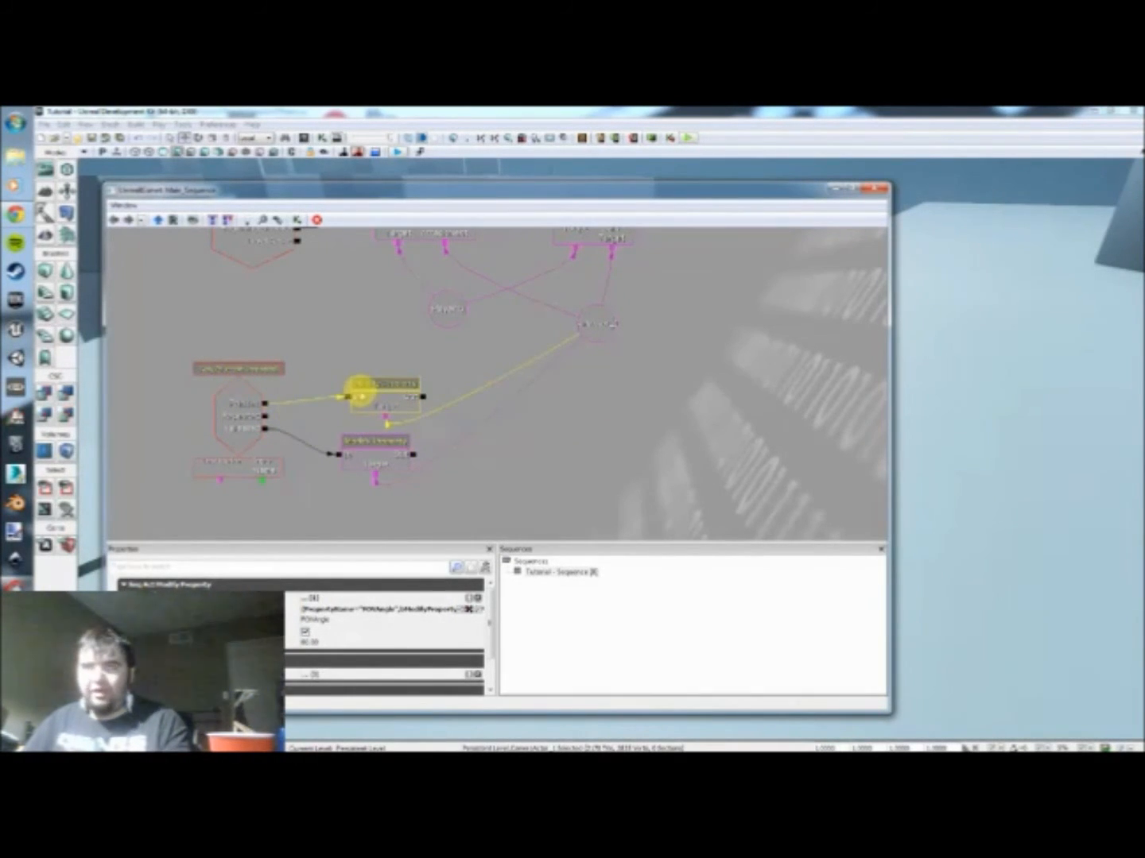
{"action": "left_click", "coordinate": [349, 421]}
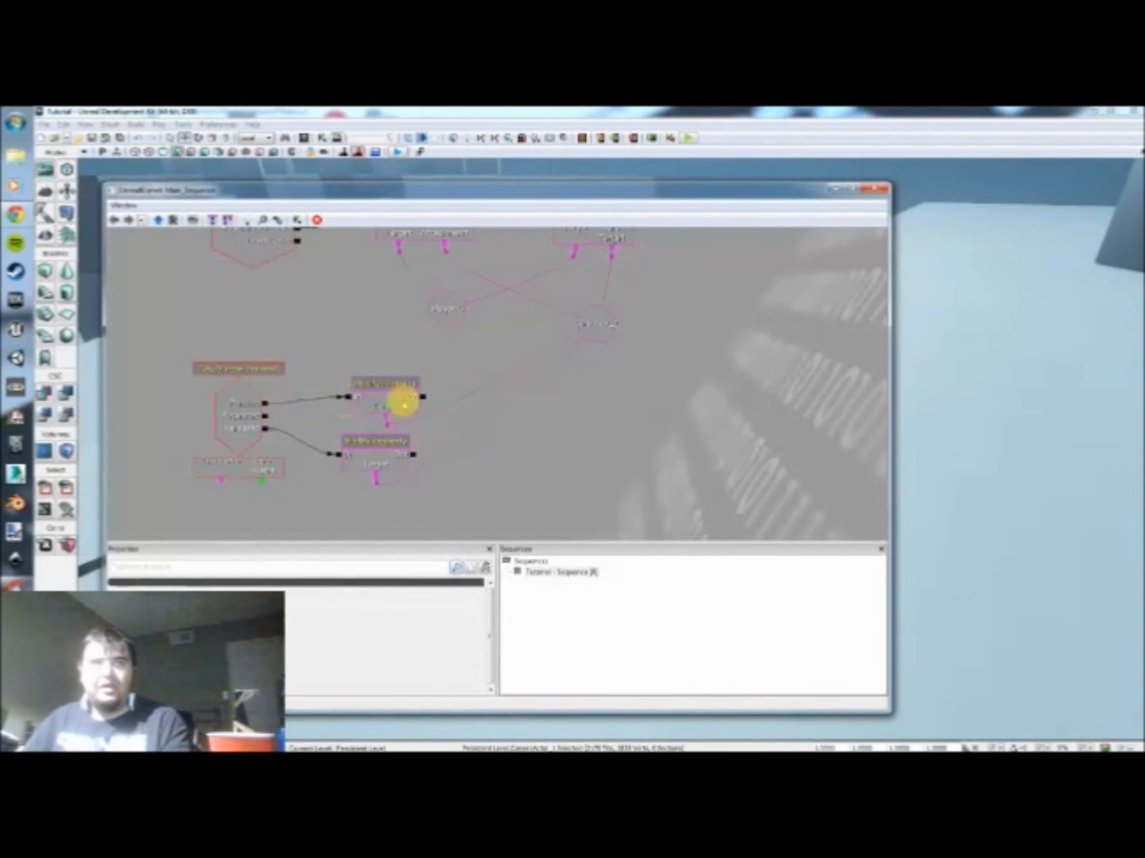
{"action": "left_click", "coordinate": [402, 395]}
{"action": "left_click", "coordinate": [368, 453]}
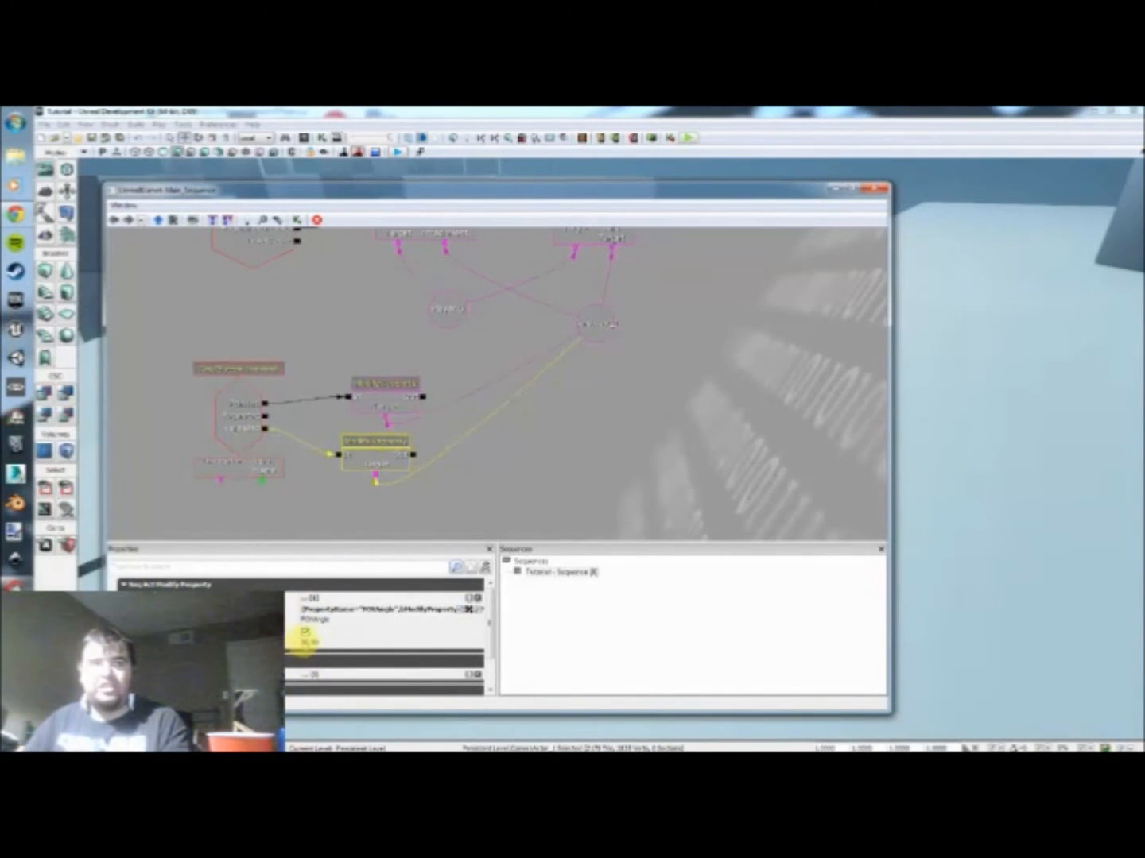
{"action": "left_click", "coordinate": [465, 473]}
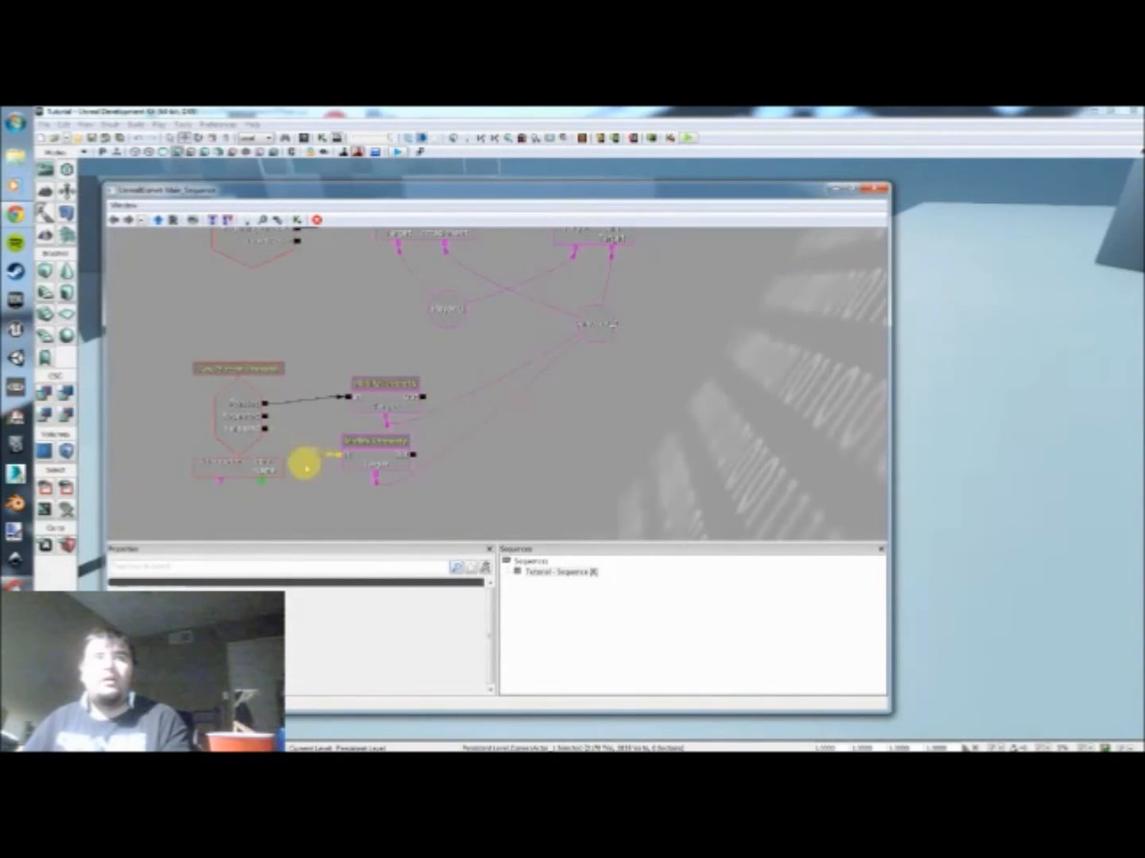
Step: Link the Key/Button Pressed event's Instigator to the Player 0 variable and reposition that variable beneath Attach to Actor
{"action": "left_click_drag", "start_coordinate": [267, 503], "coordinate": [327, 511]}
{"action": "scroll", "coordinate": [375, 427], "scroll_direction": "down", "scroll_amount": 1}
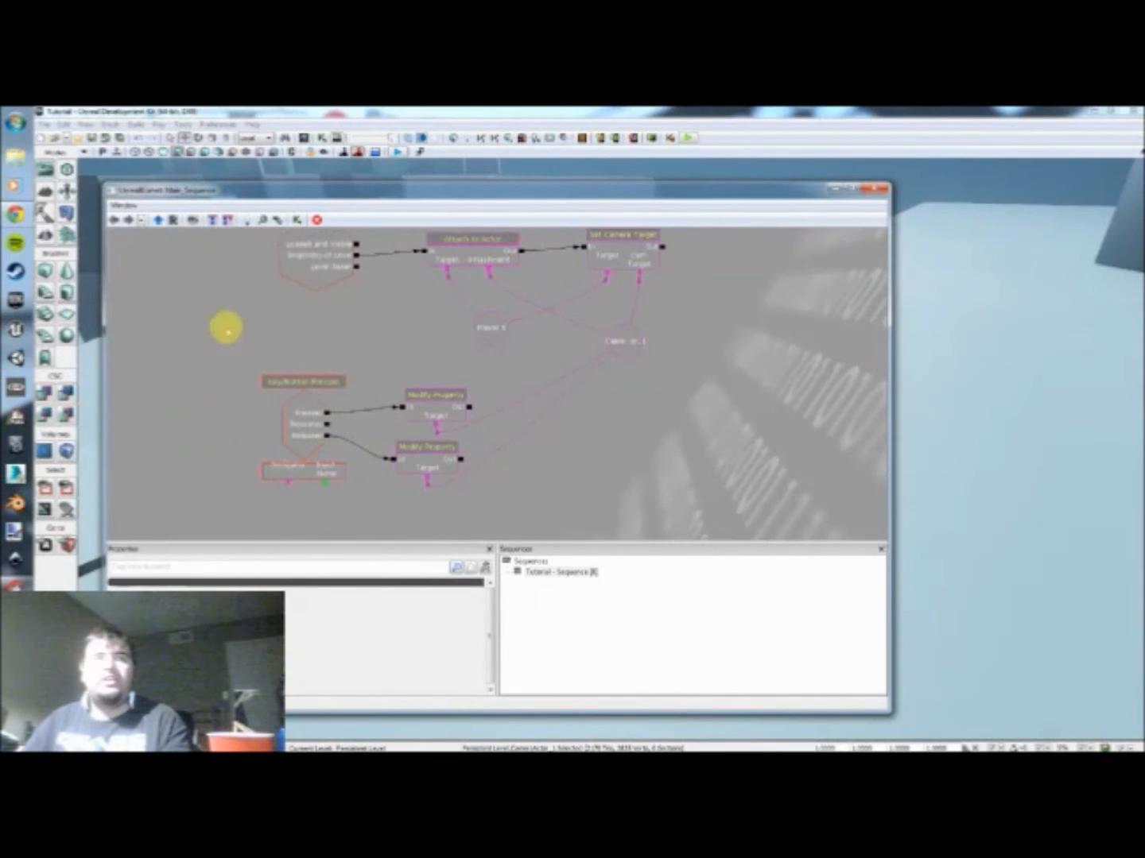
{"action": "left_click", "coordinate": [488, 328]}
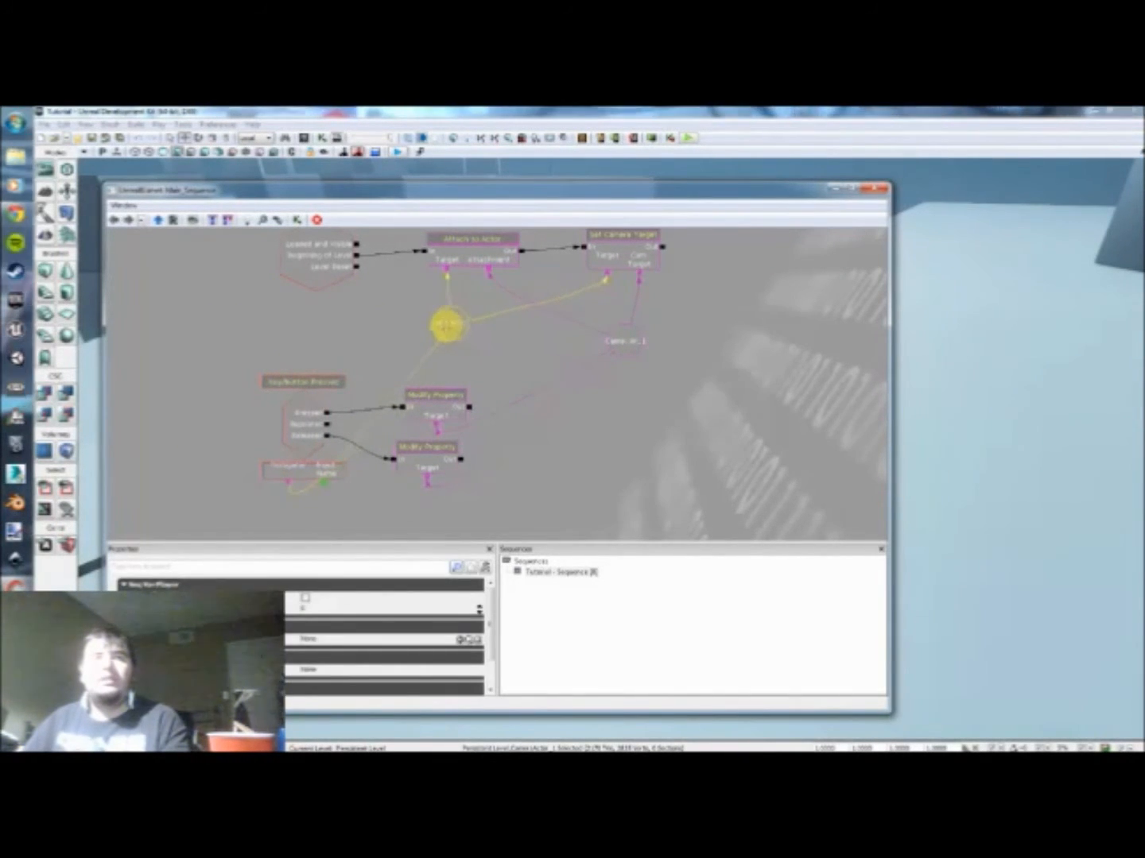
{"action": "left_click", "coordinate": [440, 346]}
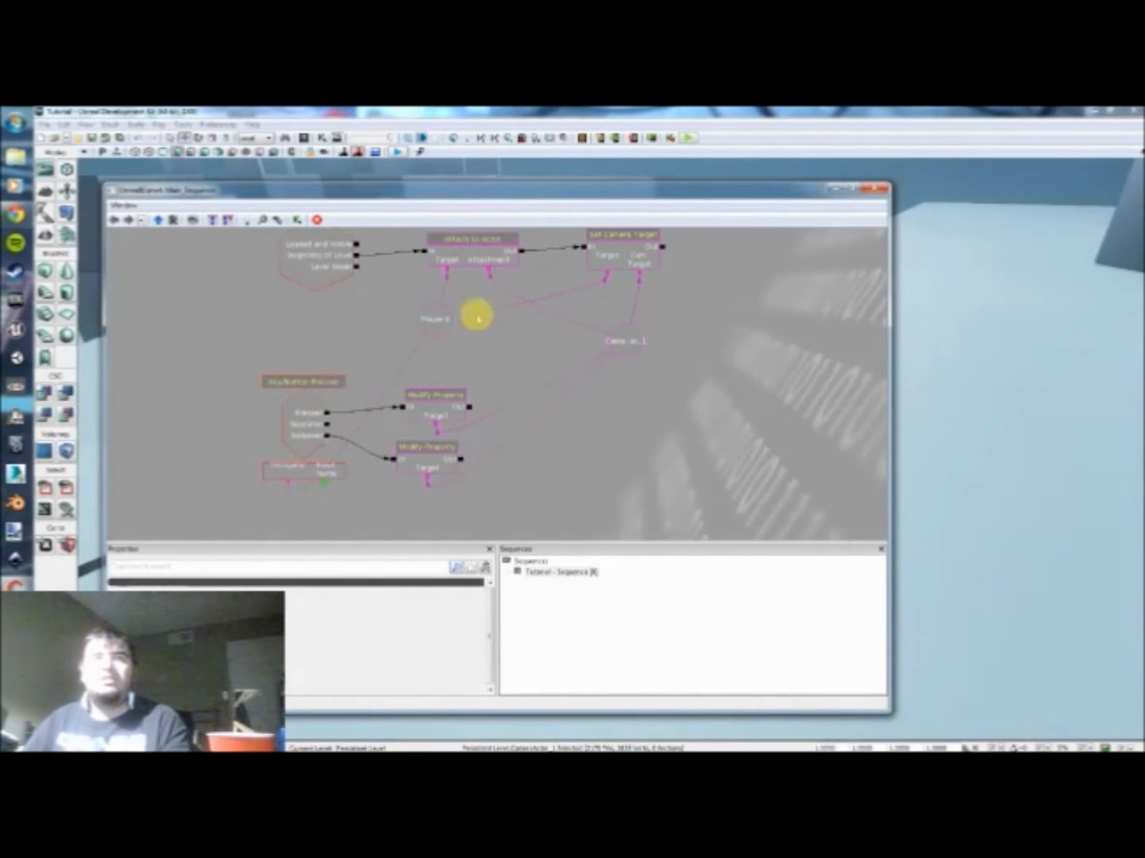
{"action": "left_click_drag", "start_coordinate": [496, 355], "coordinate": [422, 379]}
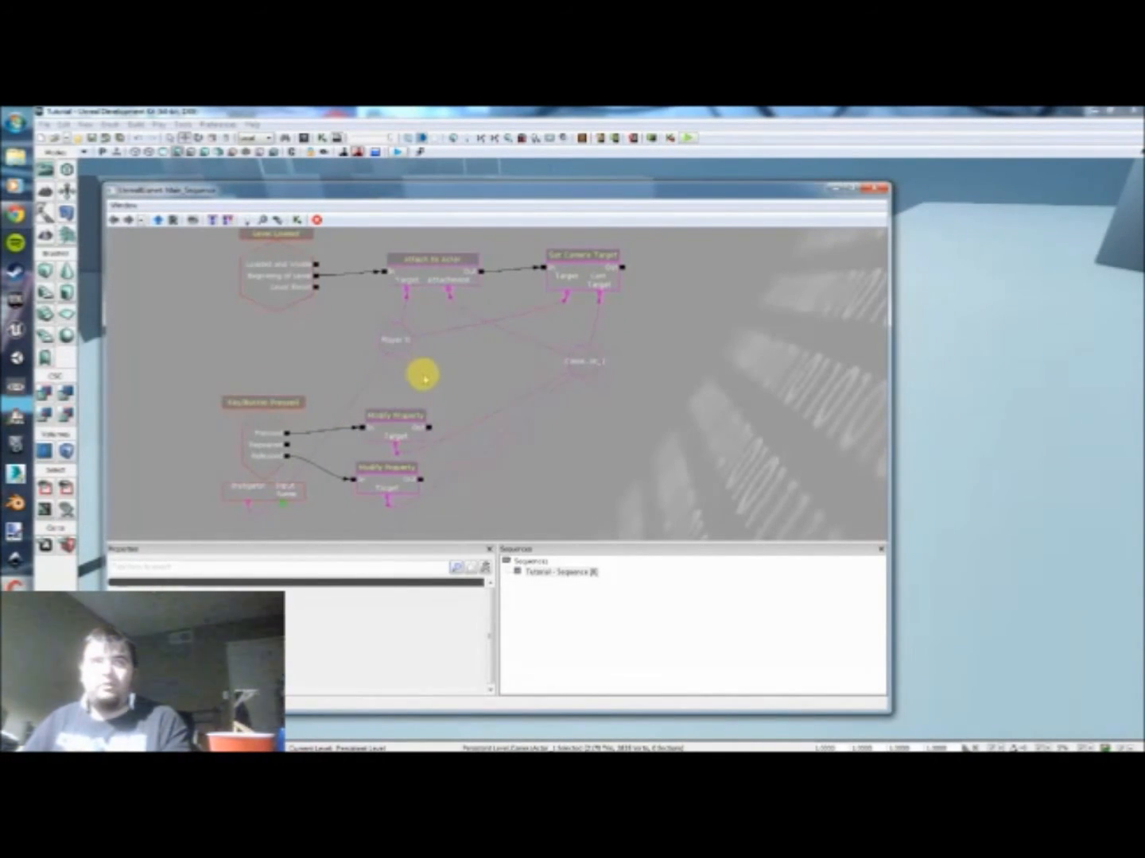
{"action": "left_click", "coordinate": [400, 343]}
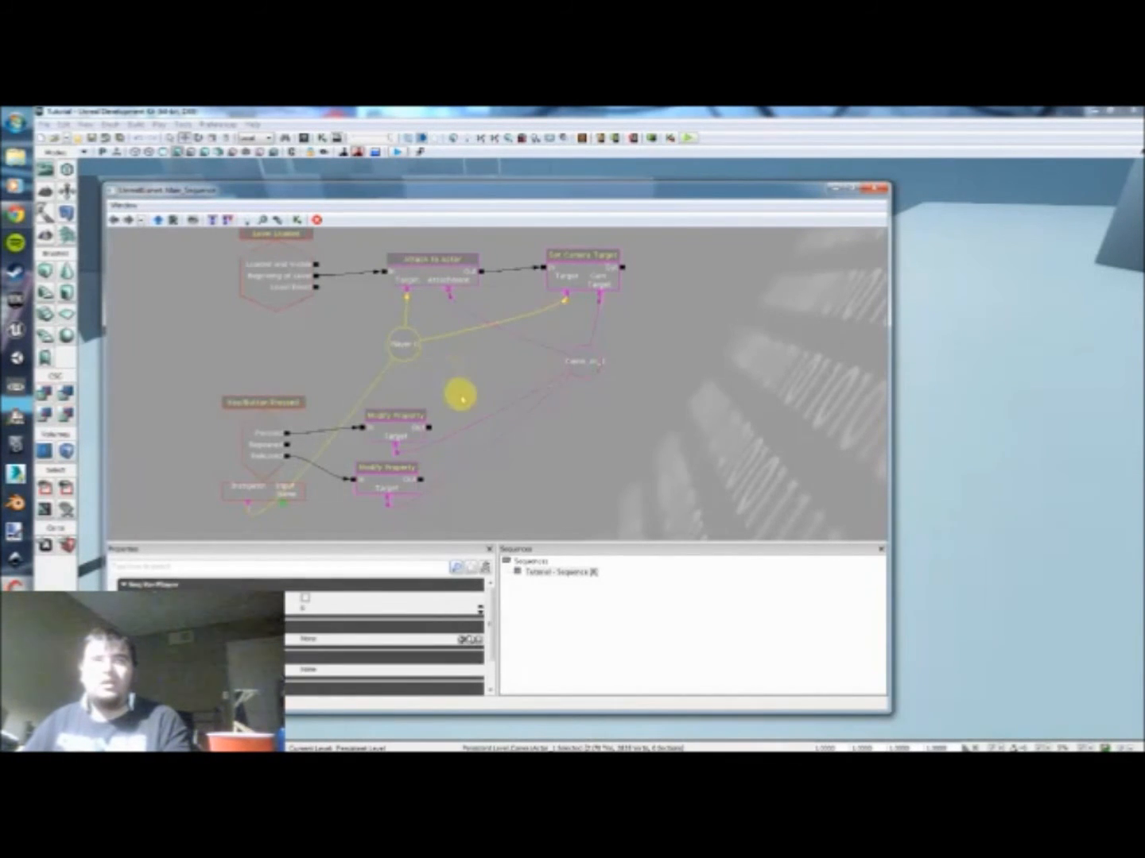
{"action": "left_click", "coordinate": [452, 412]}
Step: Playtest the level, walking around and using alternate fire to check the camera zoom, and end the preview
{"action": "left_click", "coordinate": [688, 137]}
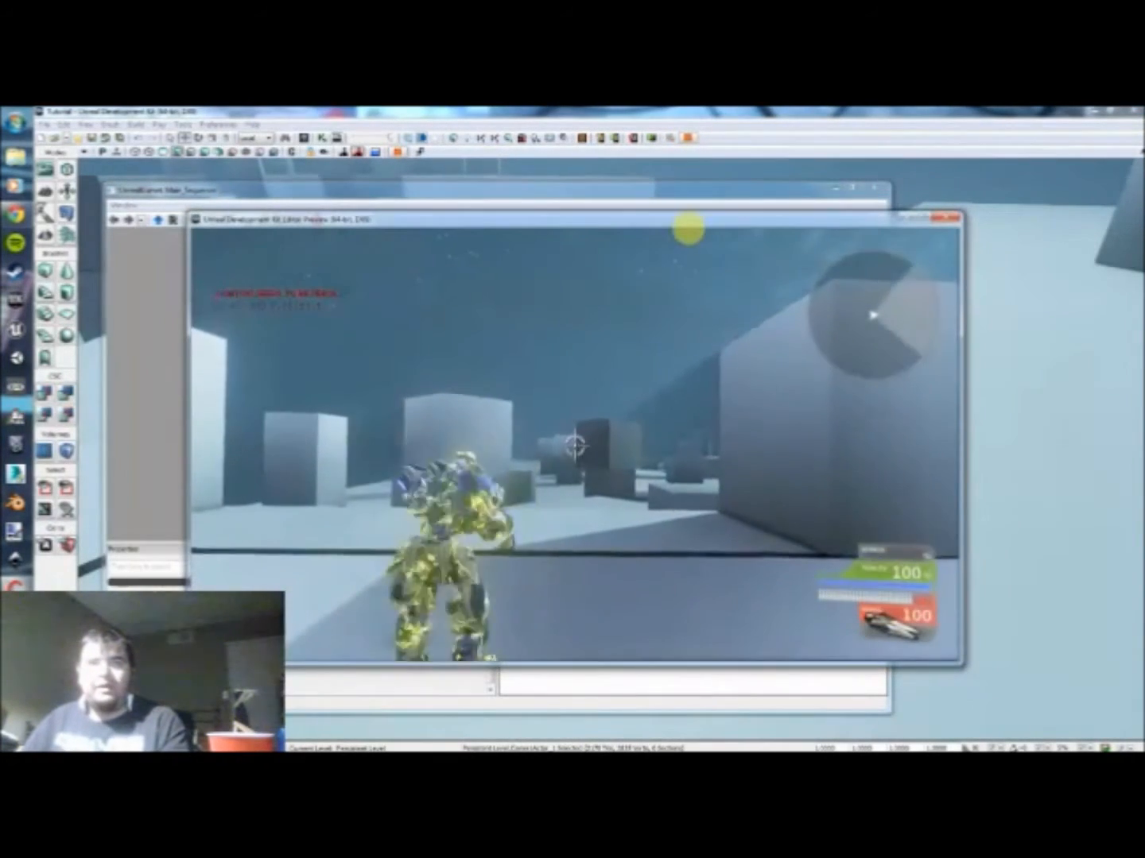
{"action": "key", "text": "w"}
{"action": "key", "text": "w"}
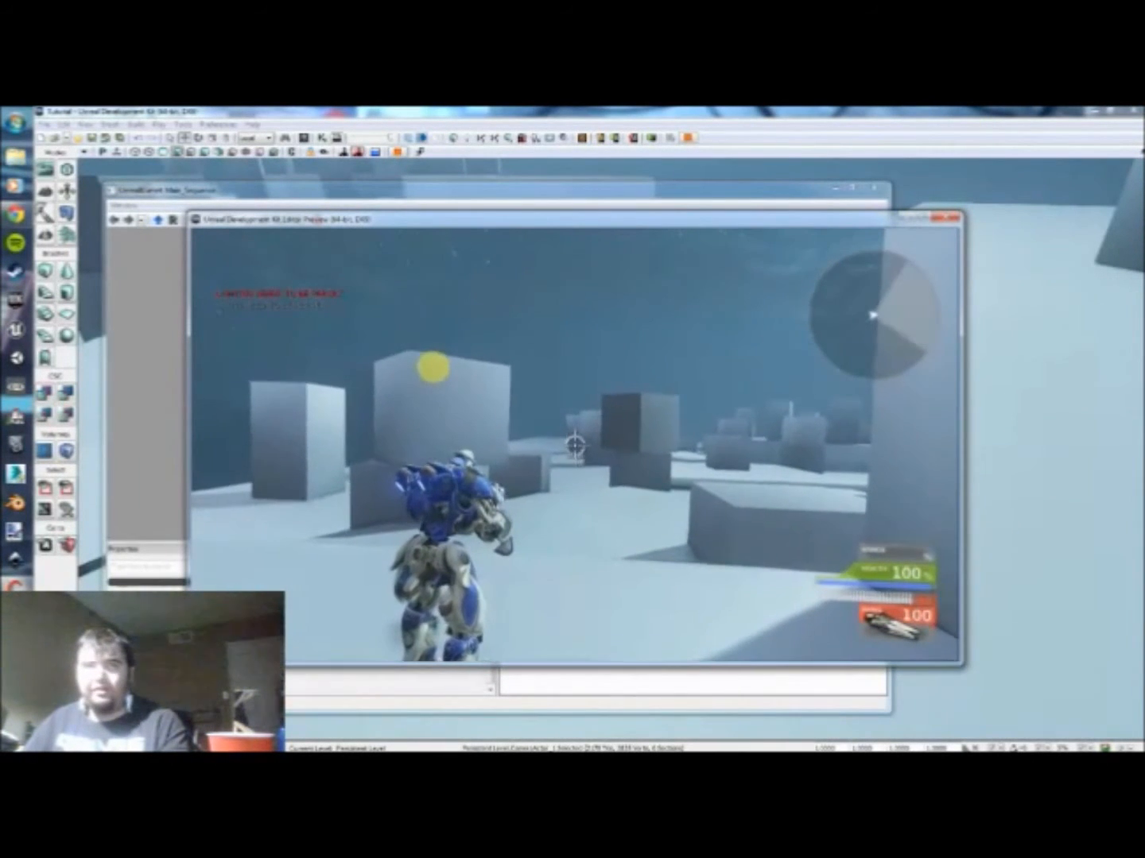
{"action": "right_click", "coordinate": [433, 367]}
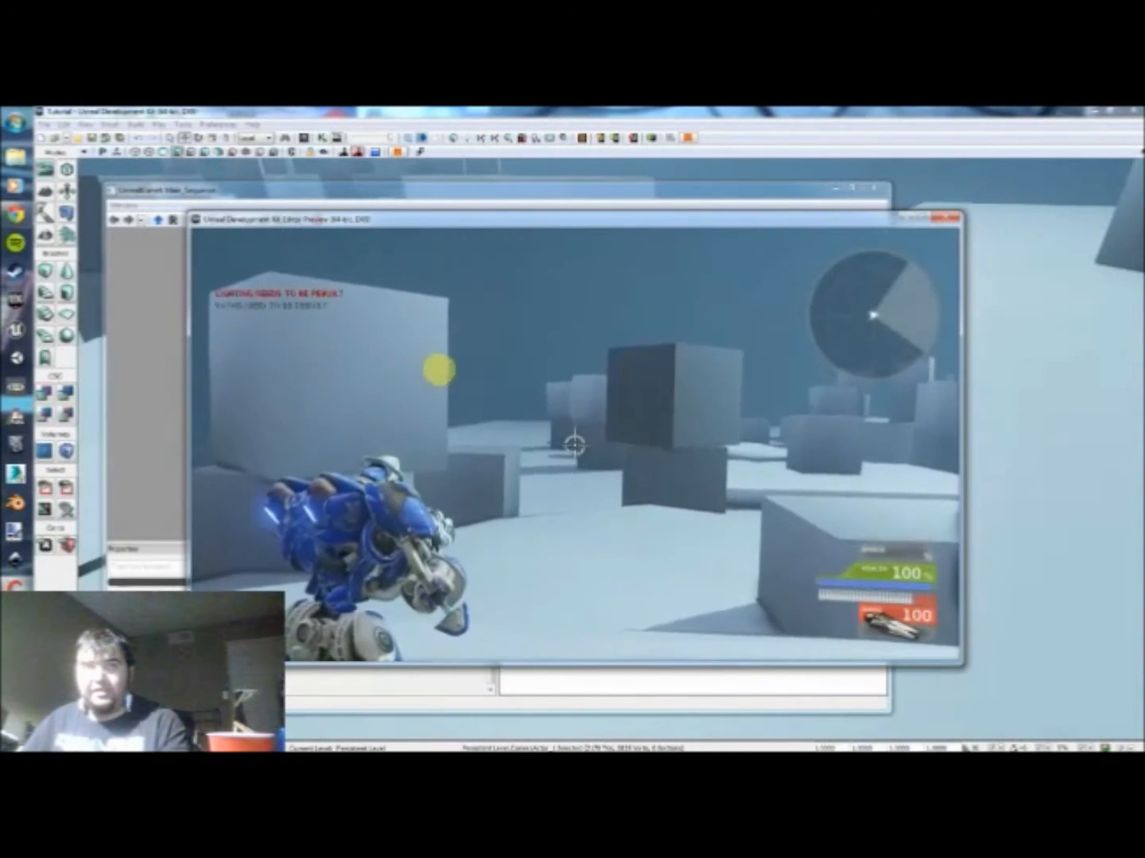
{"action": "key", "text": "a"}
{"action": "left_click", "coordinate": [475, 373]}
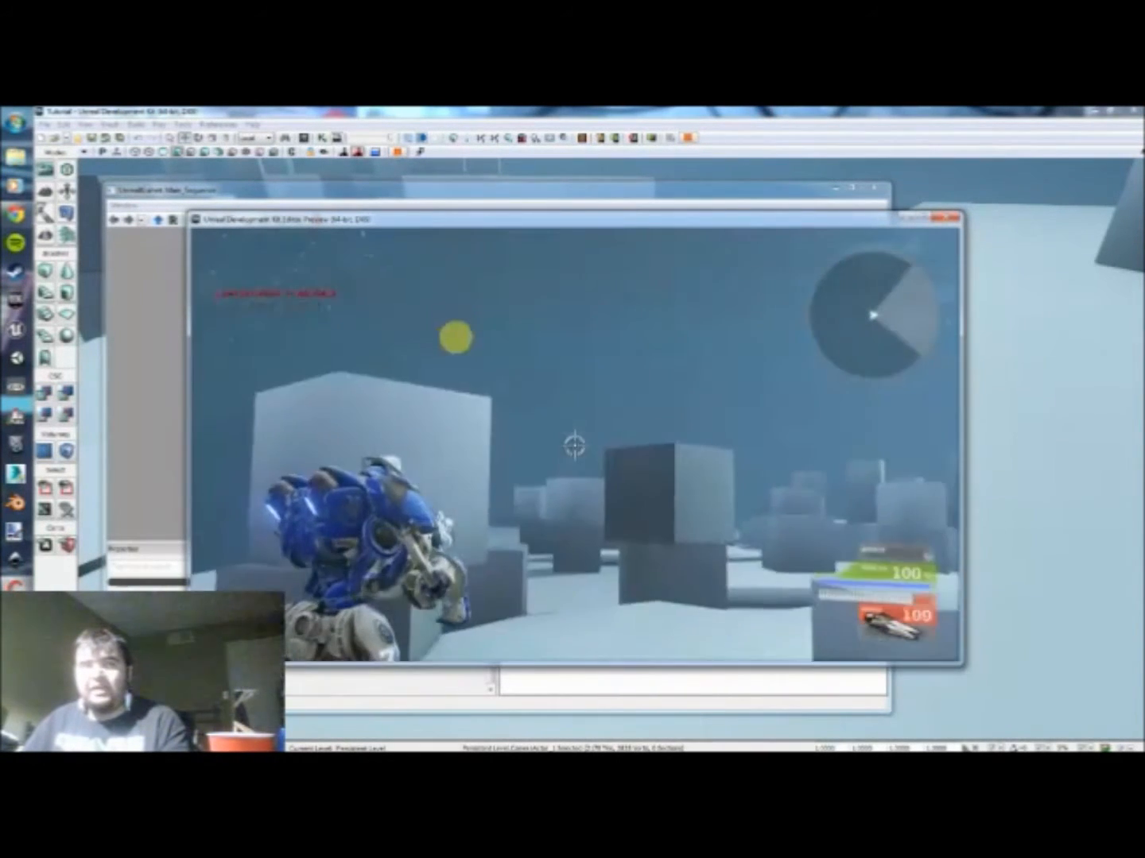
{"action": "right_click", "coordinate": [463, 372]}
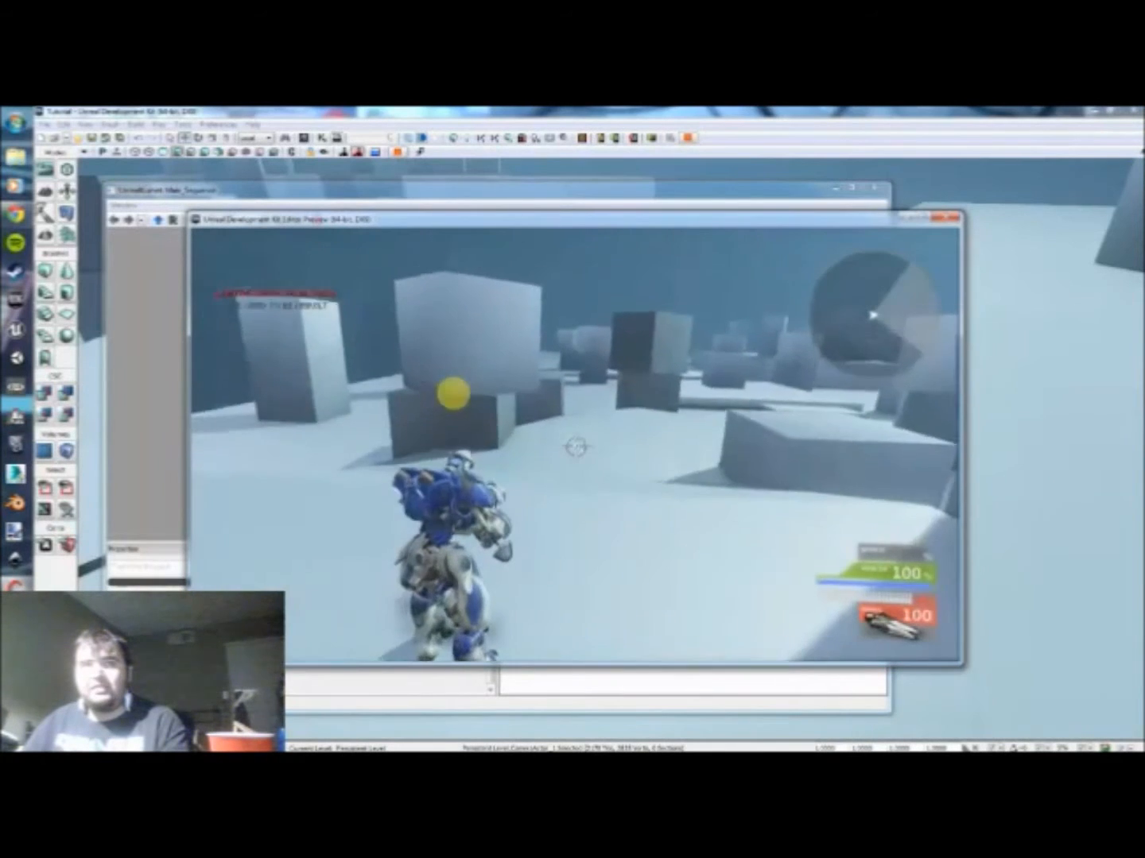
{"action": "key", "text": "w"}
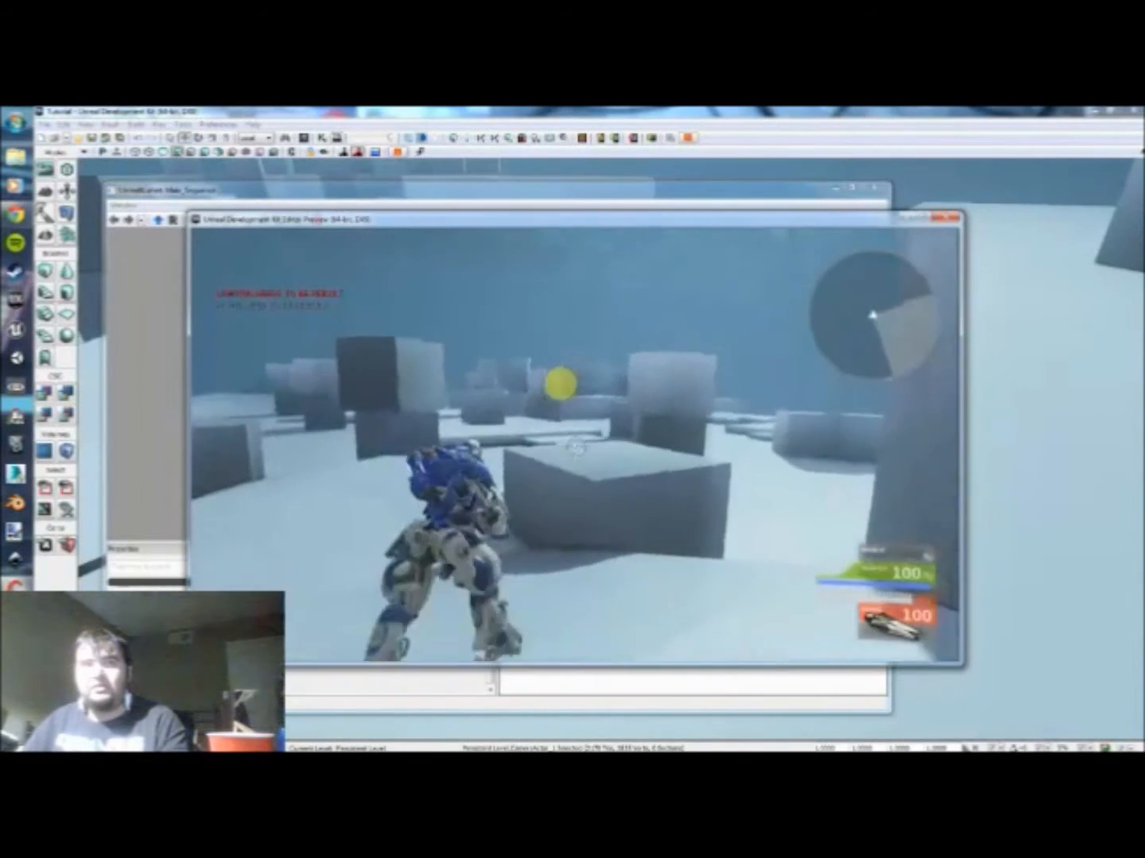
{"action": "right_click", "coordinate": [551, 384]}
{"action": "right_click", "coordinate": [548, 390]}
{"action": "right_click", "coordinate": [543, 387]}
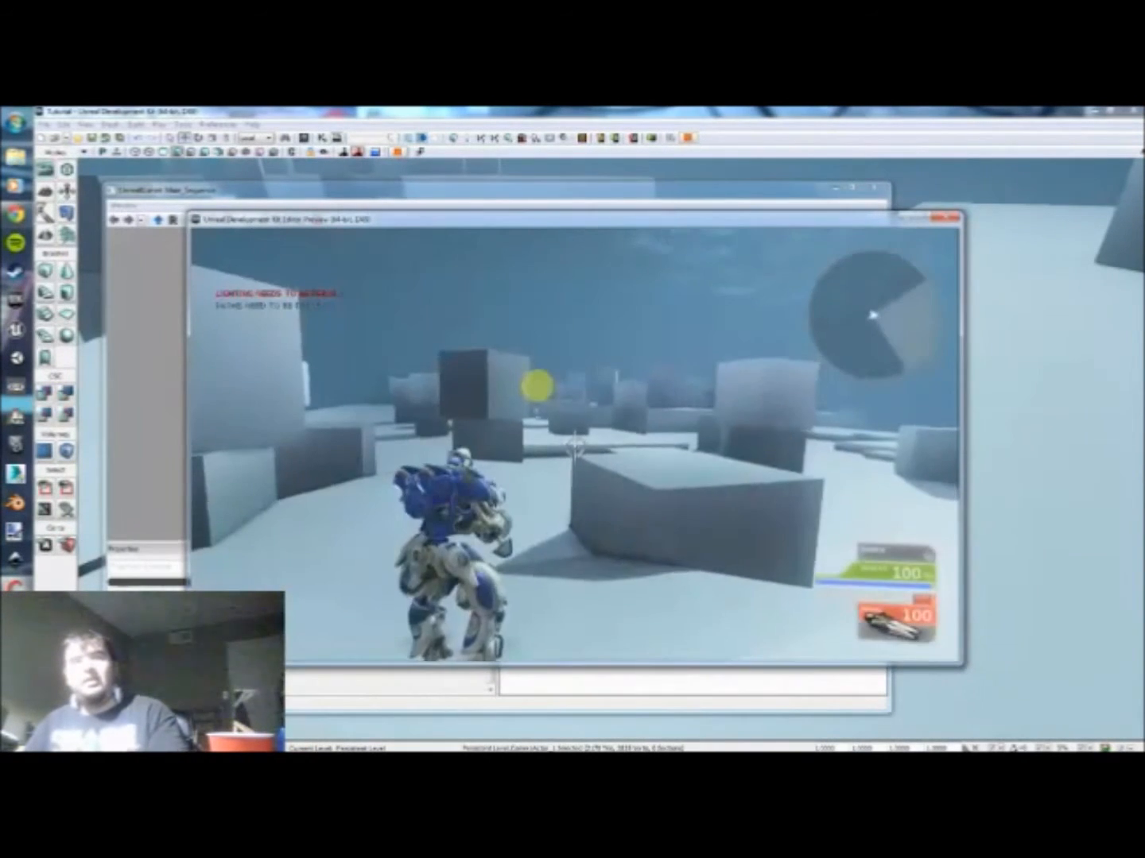
{"action": "key", "text": "Escape"}
Step: Move all actions and variables farther from the two event nodes to make room between them
{"action": "left_click_drag", "start_coordinate": [474, 518], "coordinate": [424, 492]}
{"action": "left_click", "coordinate": [365, 435]}
{"action": "left_click", "coordinate": [332, 385], "text": "ctrl"}
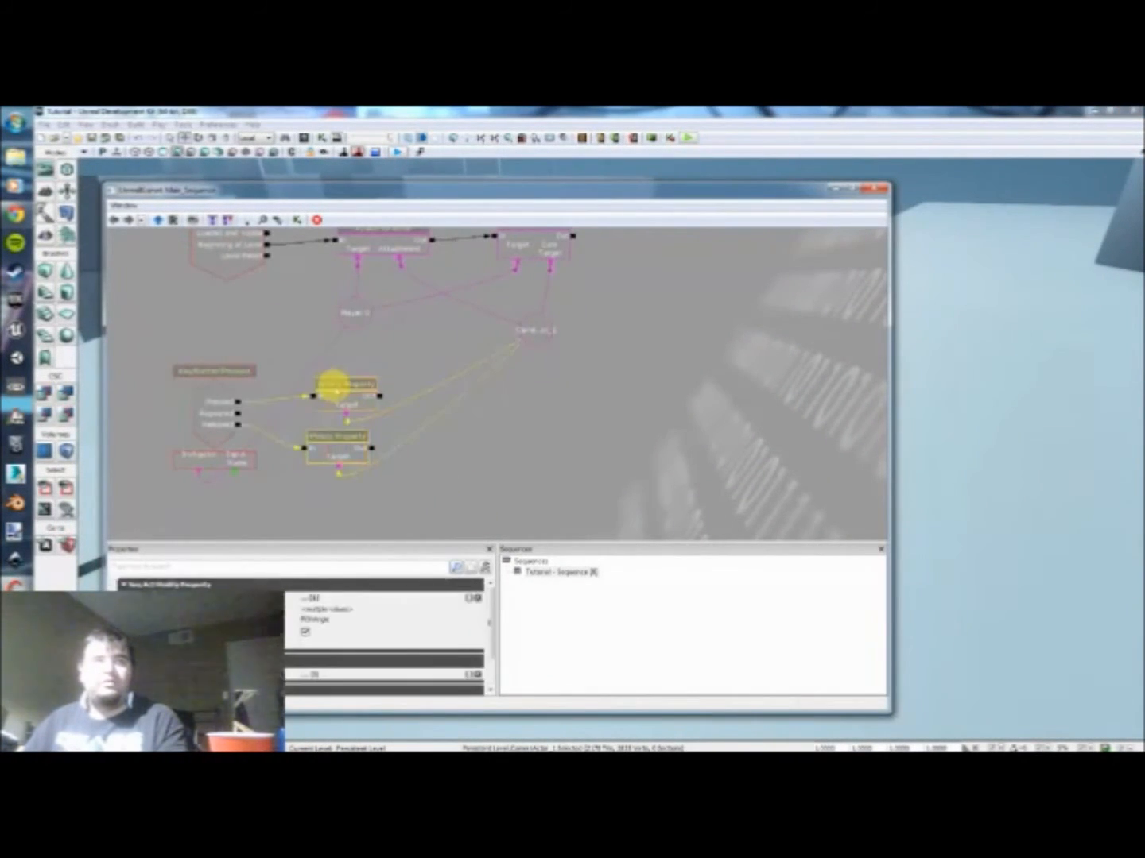
{"action": "scroll", "coordinate": [365, 357], "scroll_direction": "down", "scroll_amount": 3}
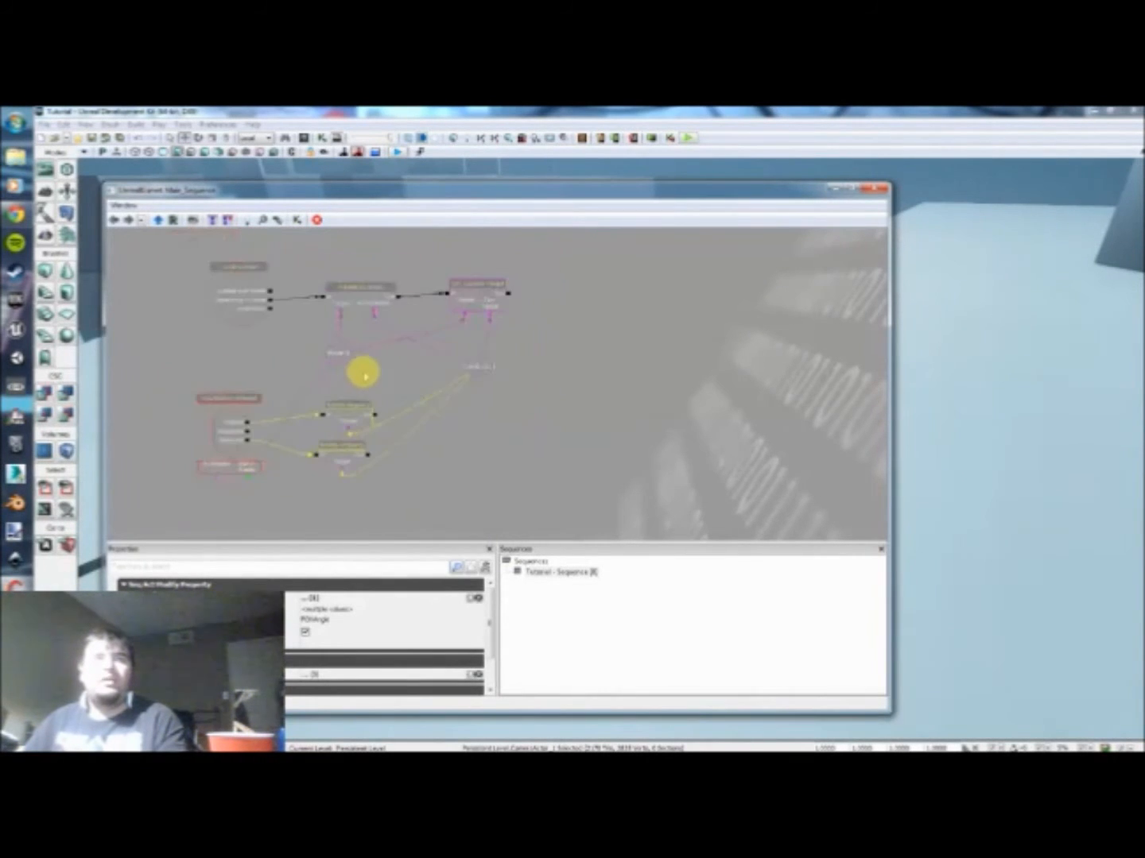
{"action": "left_click_drag", "start_coordinate": [507, 375], "coordinate": [366, 294], "text": "ctrl+alt"}
{"action": "left_click_drag", "start_coordinate": [409, 480], "coordinate": [322, 411], "text": "ctrl+alt"}
{"action": "left_click_drag", "start_coordinate": [343, 417], "coordinate": [360, 419], "text": "ctrl"}
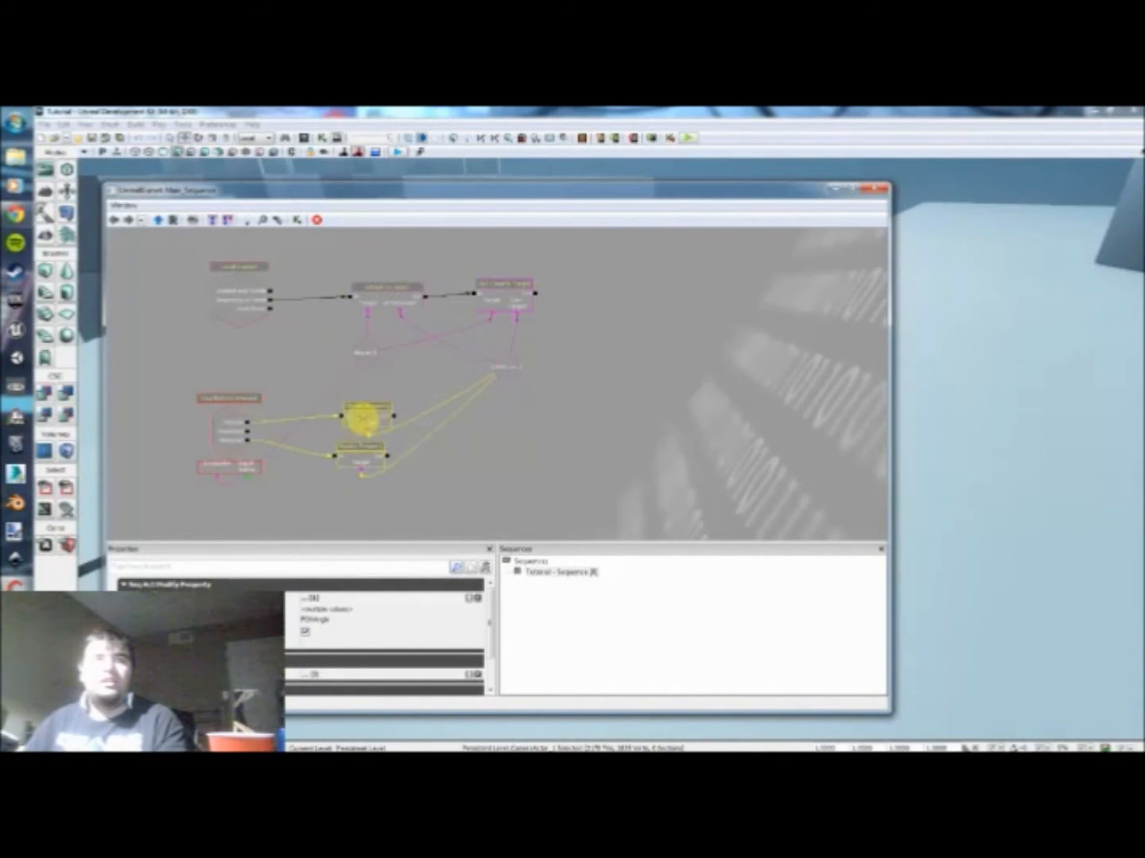
{"action": "left_click", "coordinate": [302, 373]}
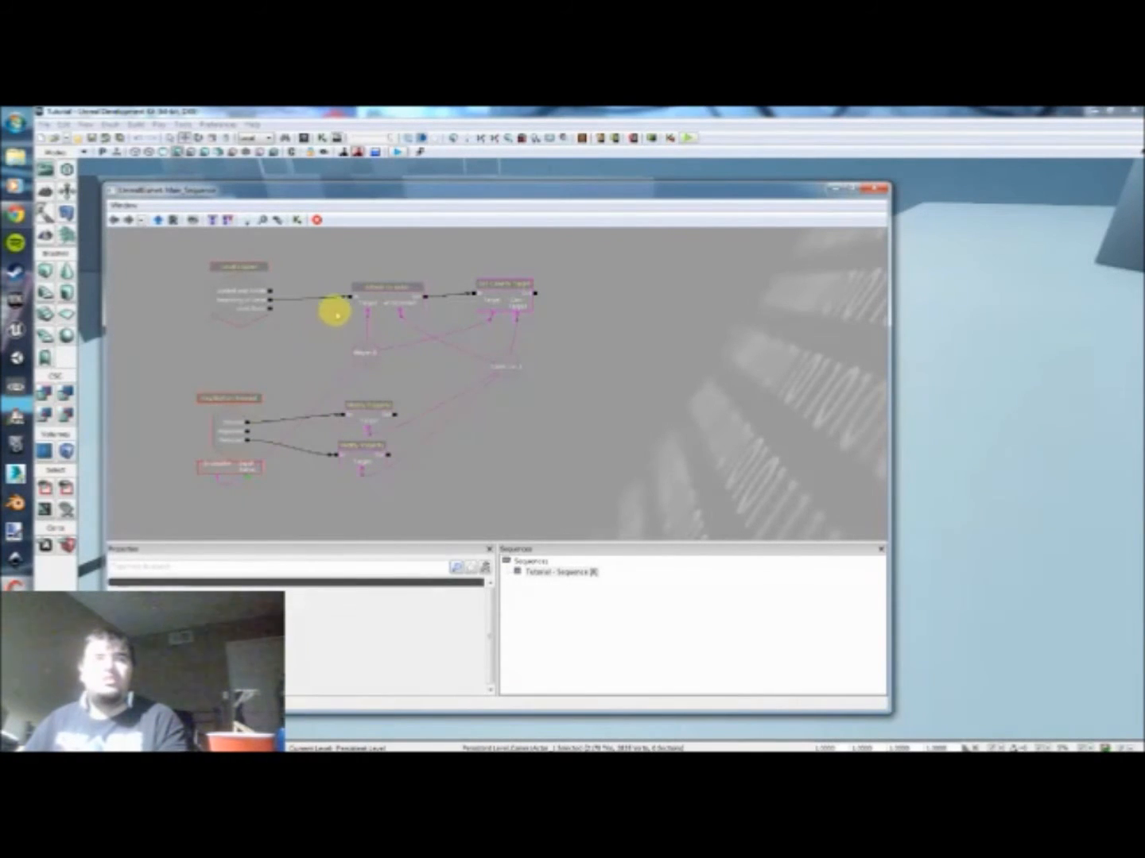
Step: Break the links from Level Loaded to Attach to Actor and from Key/Button Pressed to both Modify Property actions
{"action": "scroll", "coordinate": [294, 343], "scroll_direction": "up", "scroll_amount": 2}
{"action": "left_click", "coordinate": [287, 344], "text": "alt"}
{"action": "left_click_drag", "start_coordinate": [290, 470], "coordinate": [309, 450]}
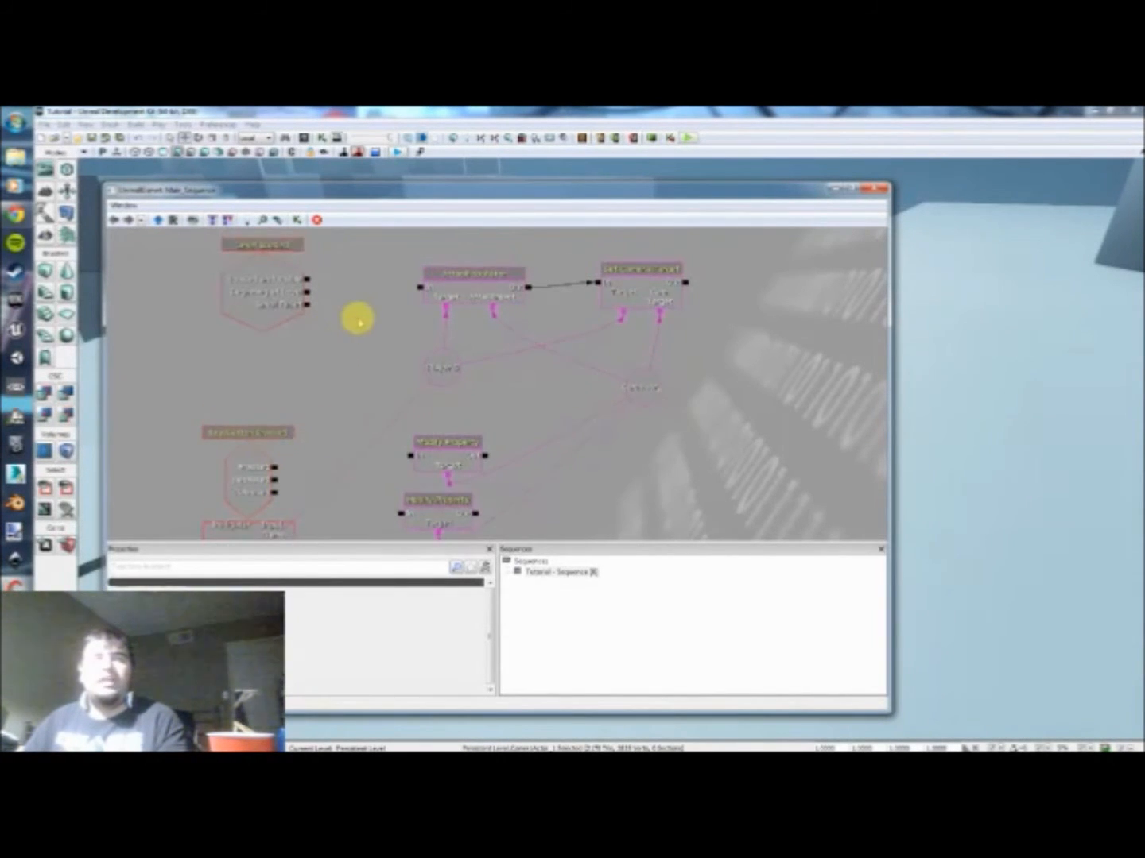
Step: Add a Toggle HUD action and position it between the Level Loaded event and Attach to Actor
{"action": "right_click_drag", "start_coordinate": [353, 317], "coordinate": [347, 332]}
{"action": "left_click", "coordinate": [327, 301]}
{"action": "right_click", "coordinate": [343, 281]}
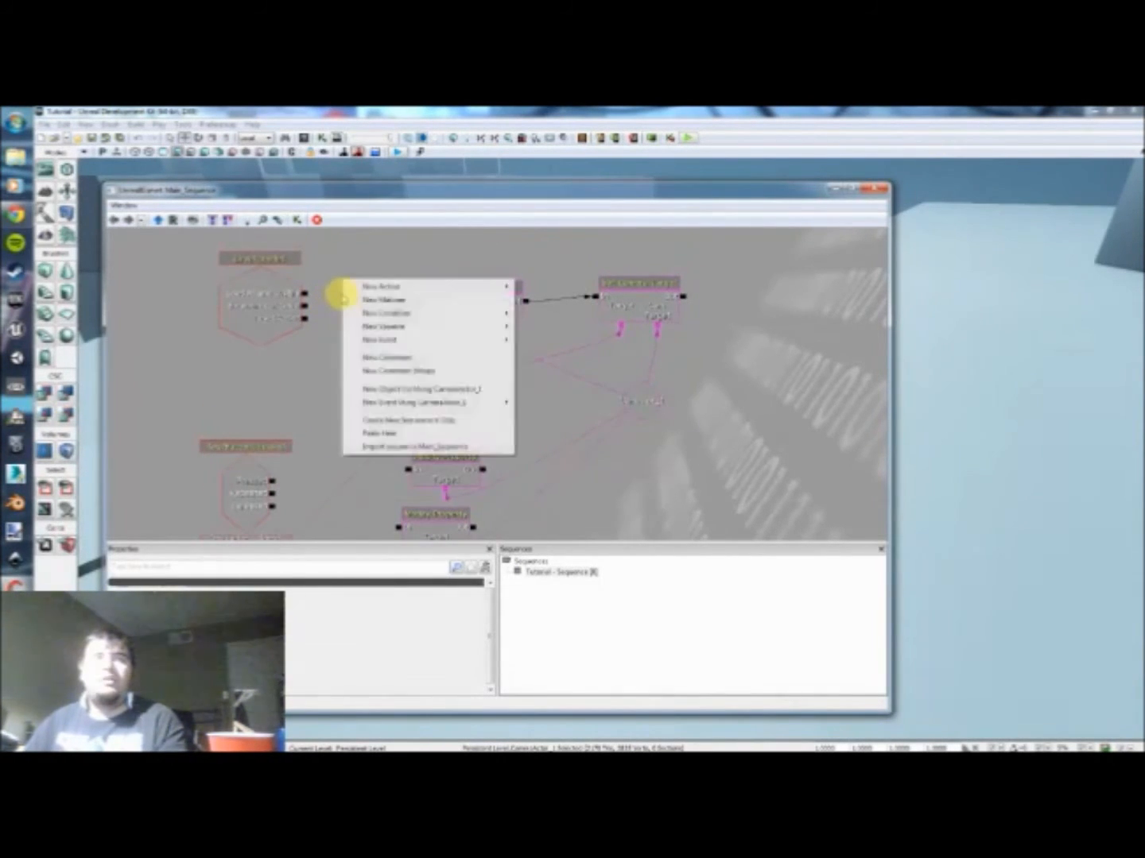
{"action": "mouse_move", "coordinate": [380, 288]}
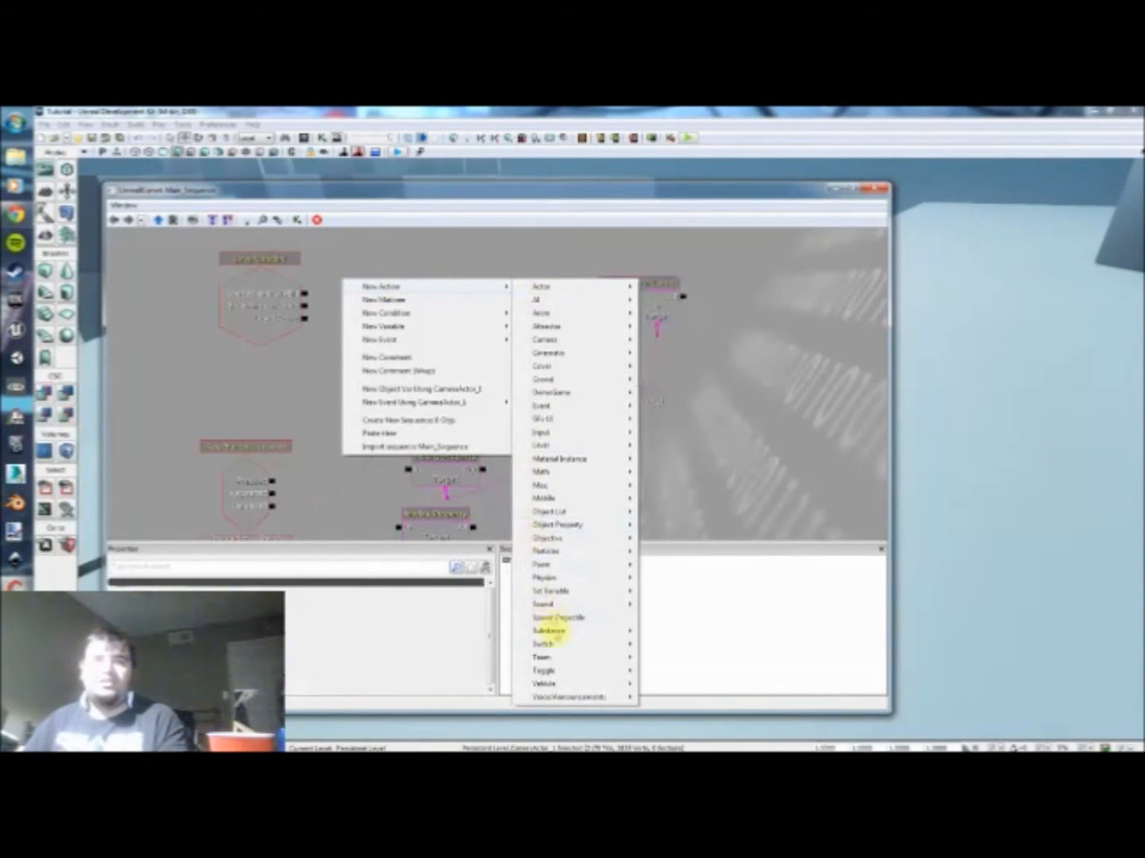
{"action": "mouse_move", "coordinate": [567, 671]}
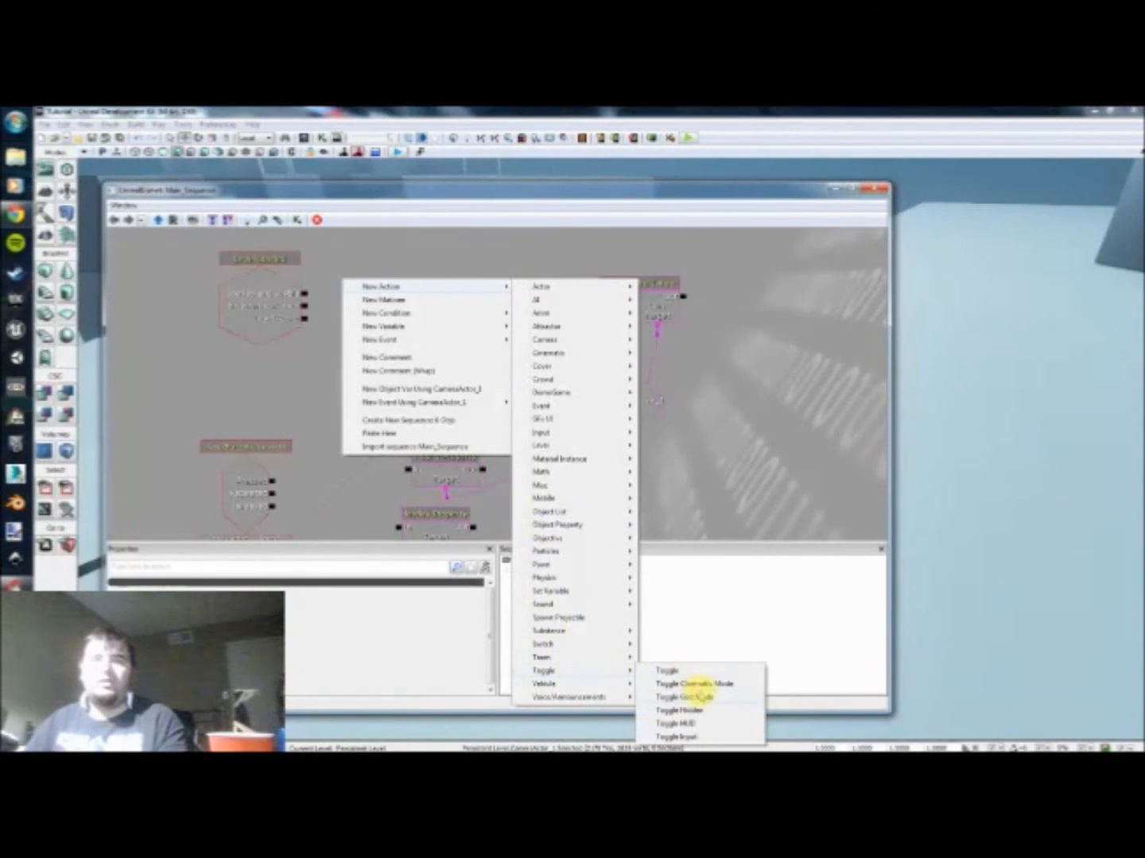
{"action": "left_click", "coordinate": [700, 724]}
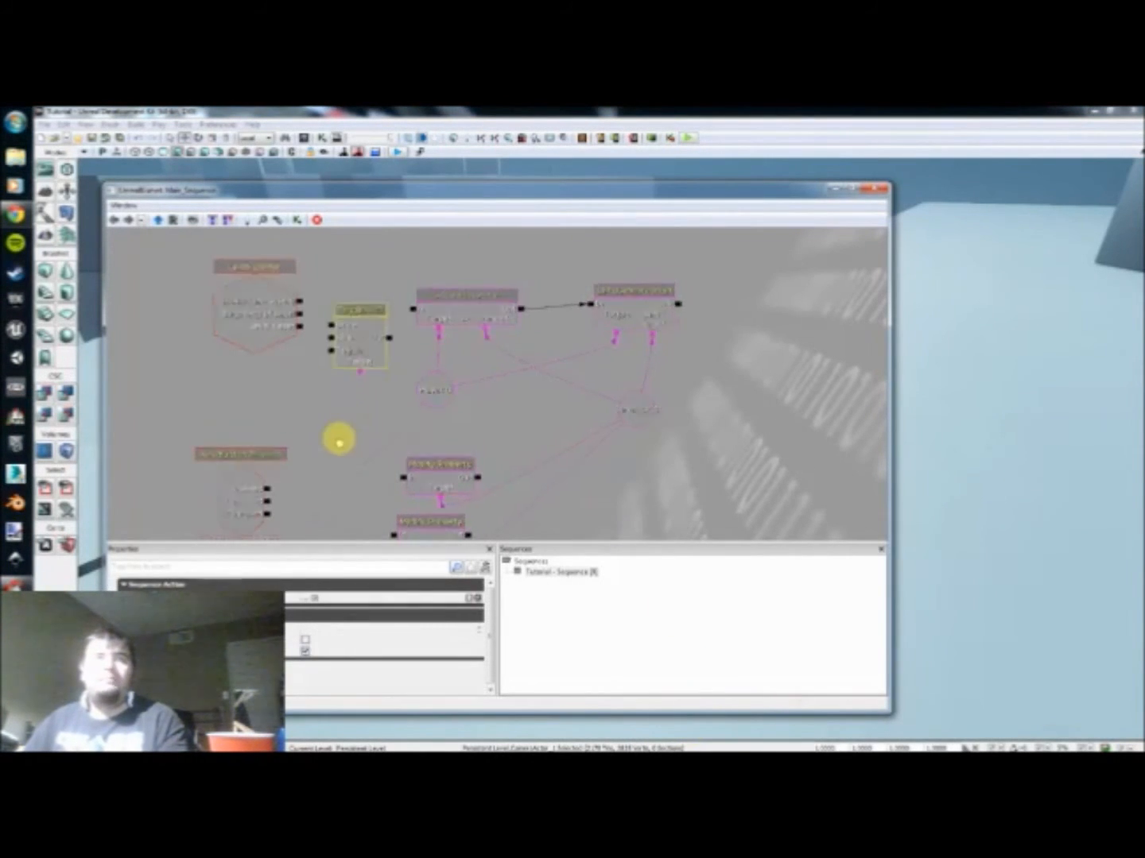
{"action": "left_click_drag", "start_coordinate": [340, 390], "coordinate": [340, 362], "text": "ctrl"}
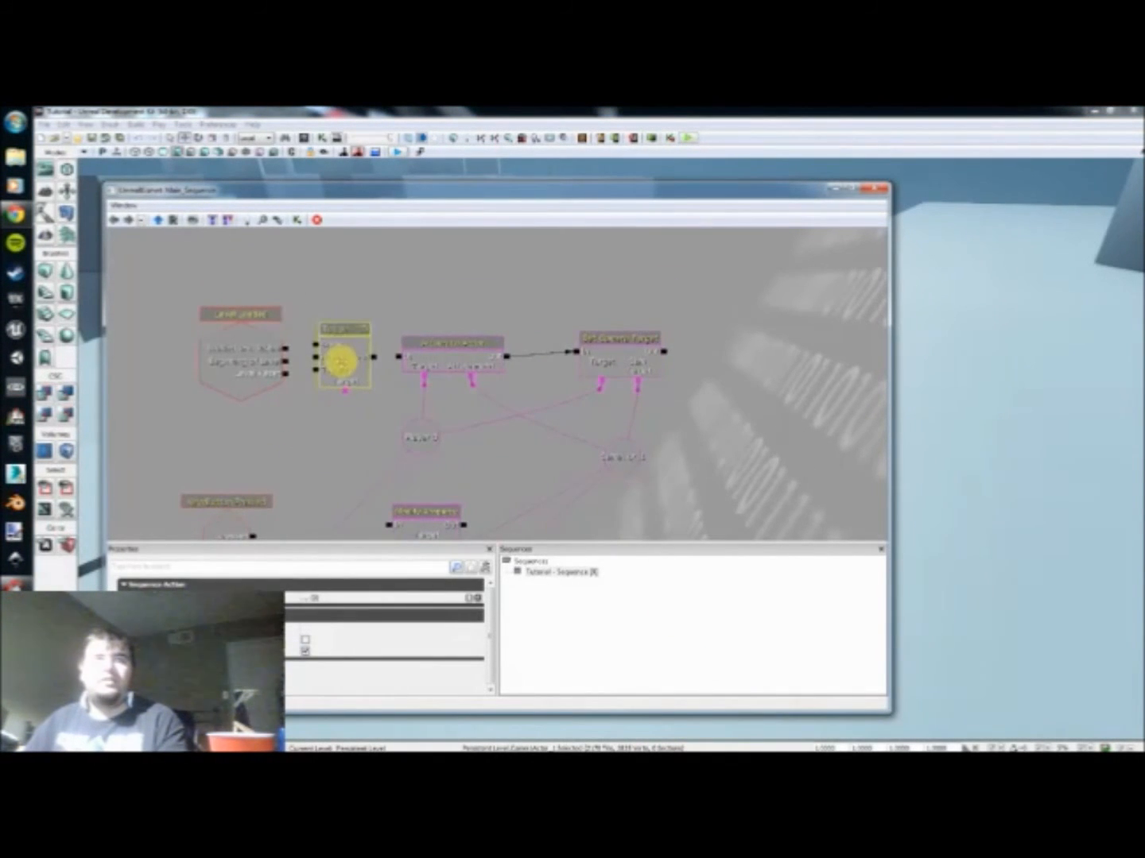
{"action": "left_click_drag", "start_coordinate": [302, 412], "coordinate": [298, 420]}
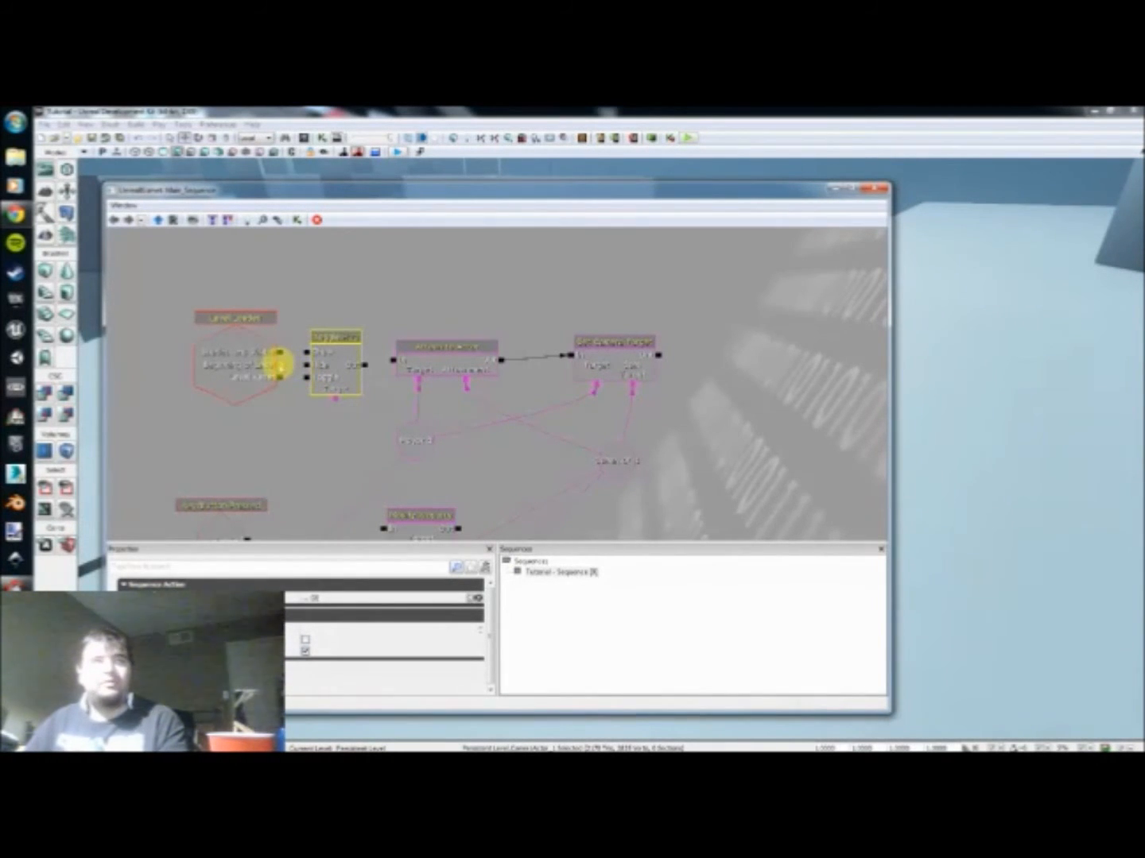
Step: Link Level Loaded's Beginning of Level to Toggle HUD's Hide, its Out to Attach to Actor, and its Target to Player 0
{"action": "left_click", "coordinate": [280, 364]}
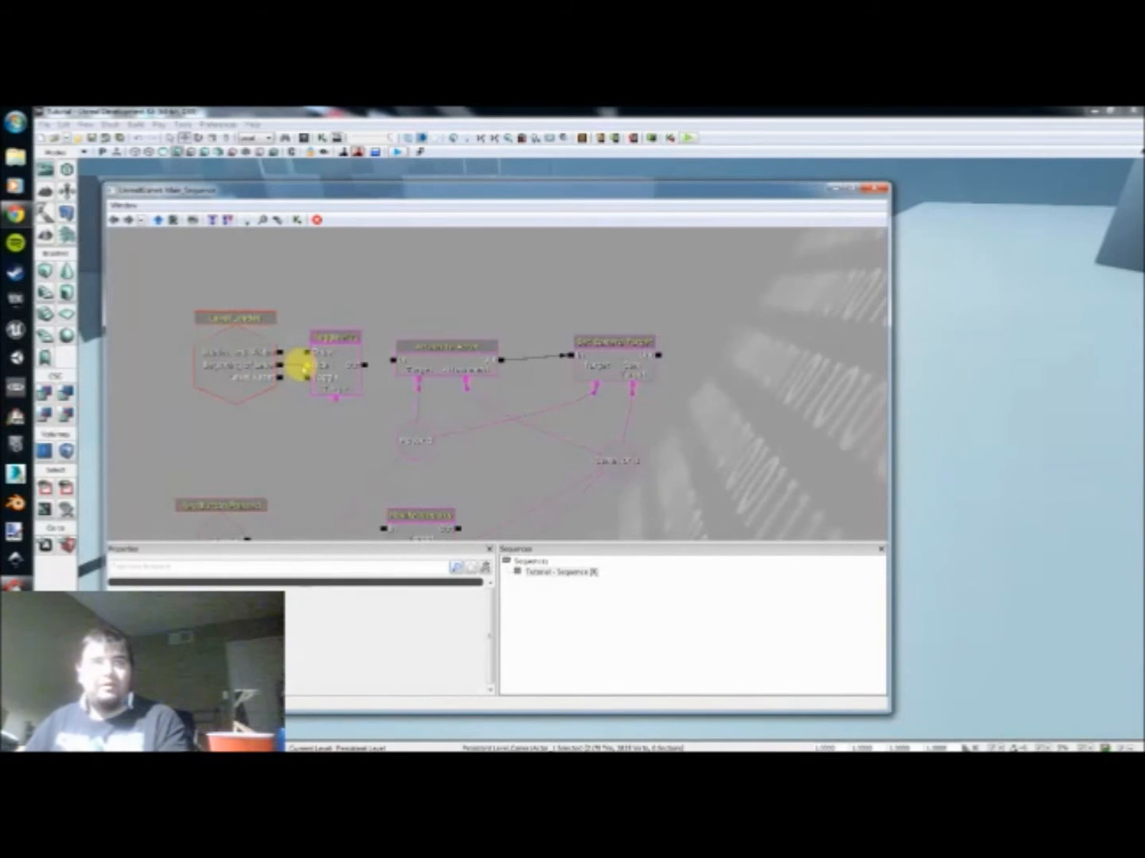
{"action": "left_click_drag", "start_coordinate": [387, 363], "coordinate": [397, 361]}
{"action": "left_click_drag", "start_coordinate": [337, 408], "coordinate": [366, 375]}
{"action": "scroll", "coordinate": [337, 439], "scroll_direction": "down", "scroll_amount": 2}
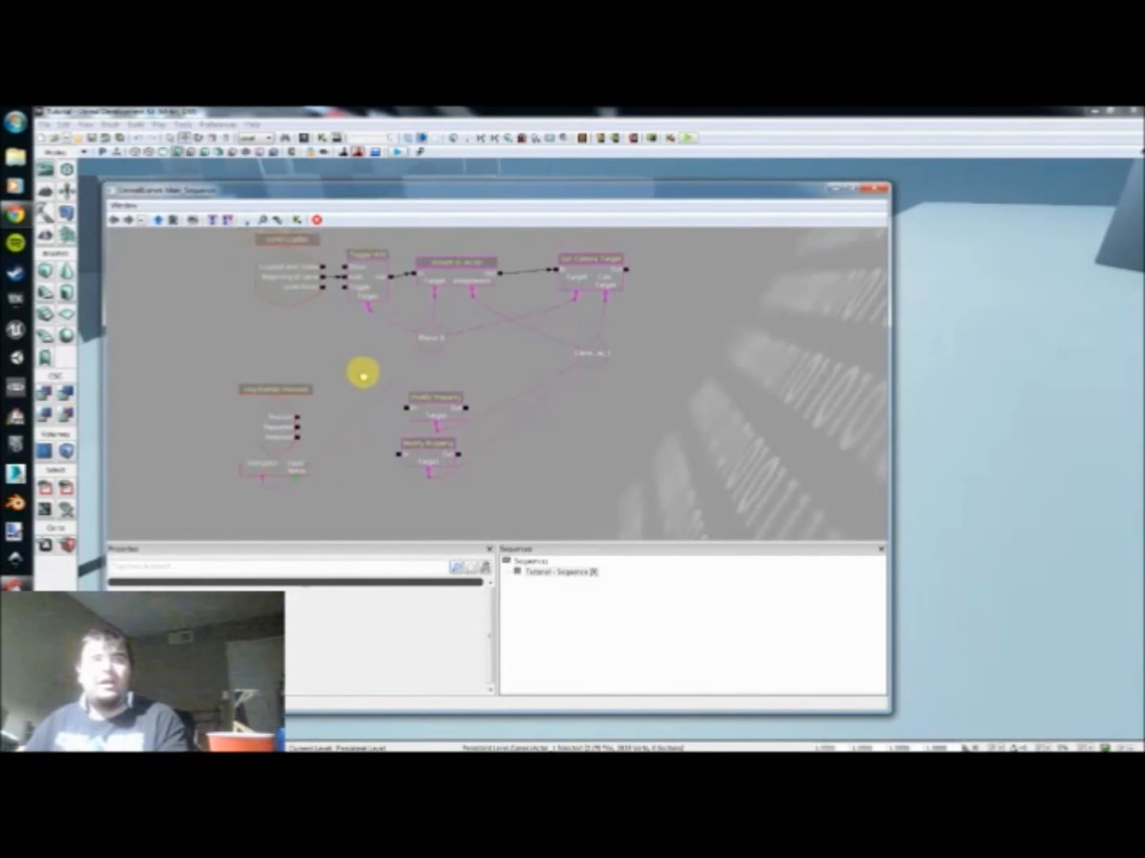
Step: Duplicate Toggle HUD beside the Key/Button Pressed event and break the copy's output link to Attach to Actor
{"action": "left_click", "coordinate": [367, 274]}
{"action": "left_click_drag", "start_coordinate": [368, 282], "coordinate": [357, 391]}
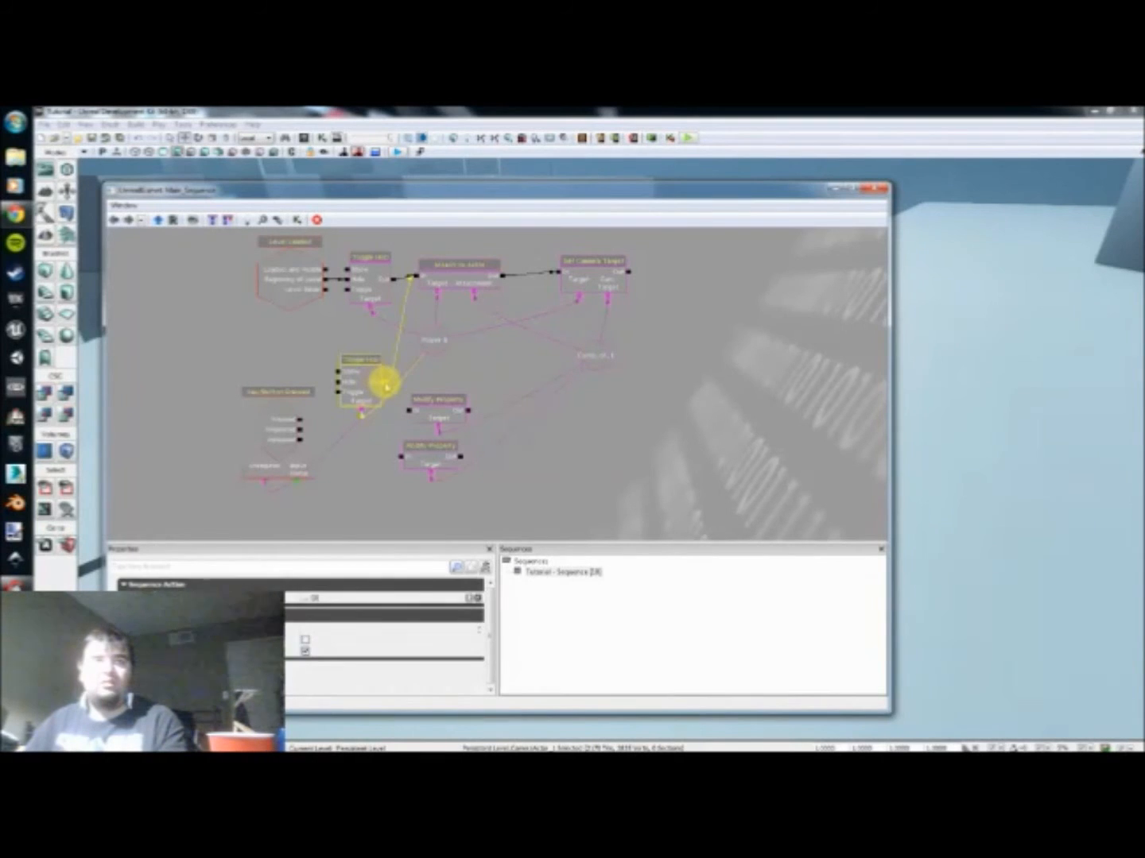
{"action": "left_click", "coordinate": [376, 407]}
{"action": "left_click_drag", "start_coordinate": [357, 383], "coordinate": [350, 419]}
{"action": "scroll", "coordinate": [349, 419], "scroll_direction": "up", "scroll_amount": 2}
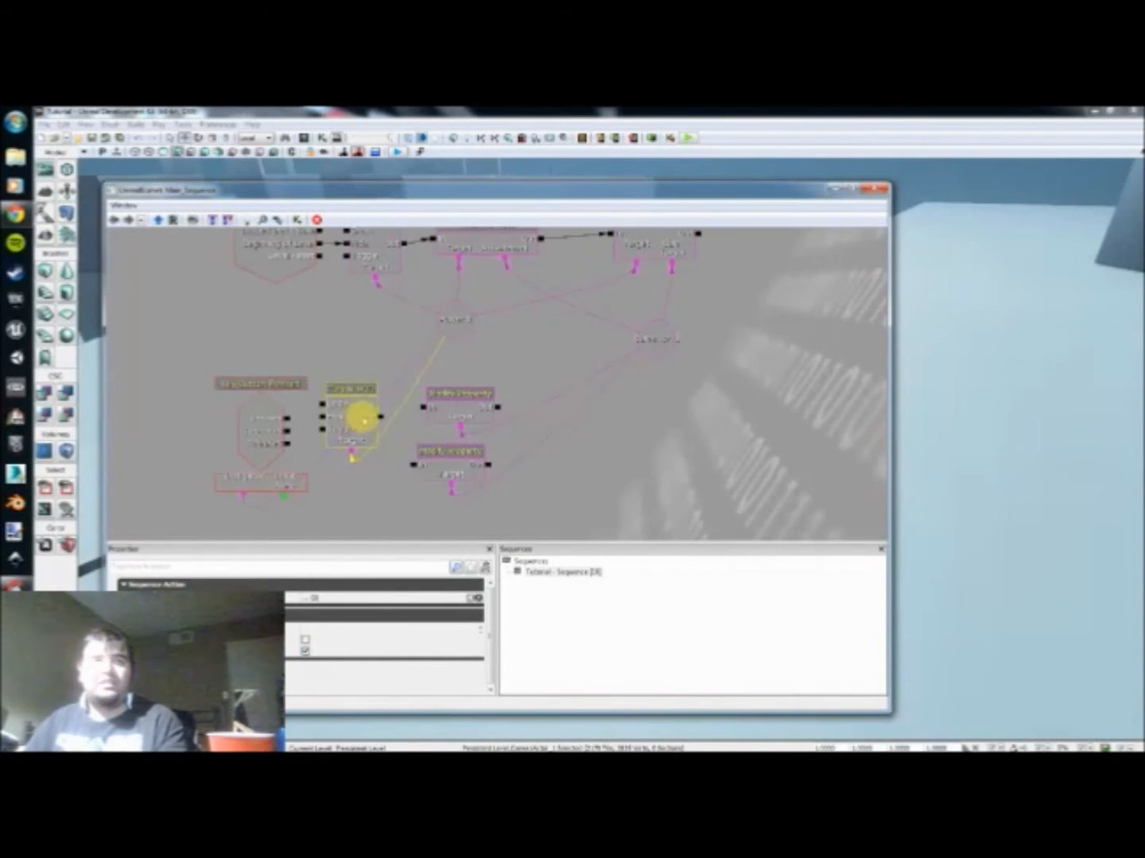
{"action": "right_click", "coordinate": [380, 415]}
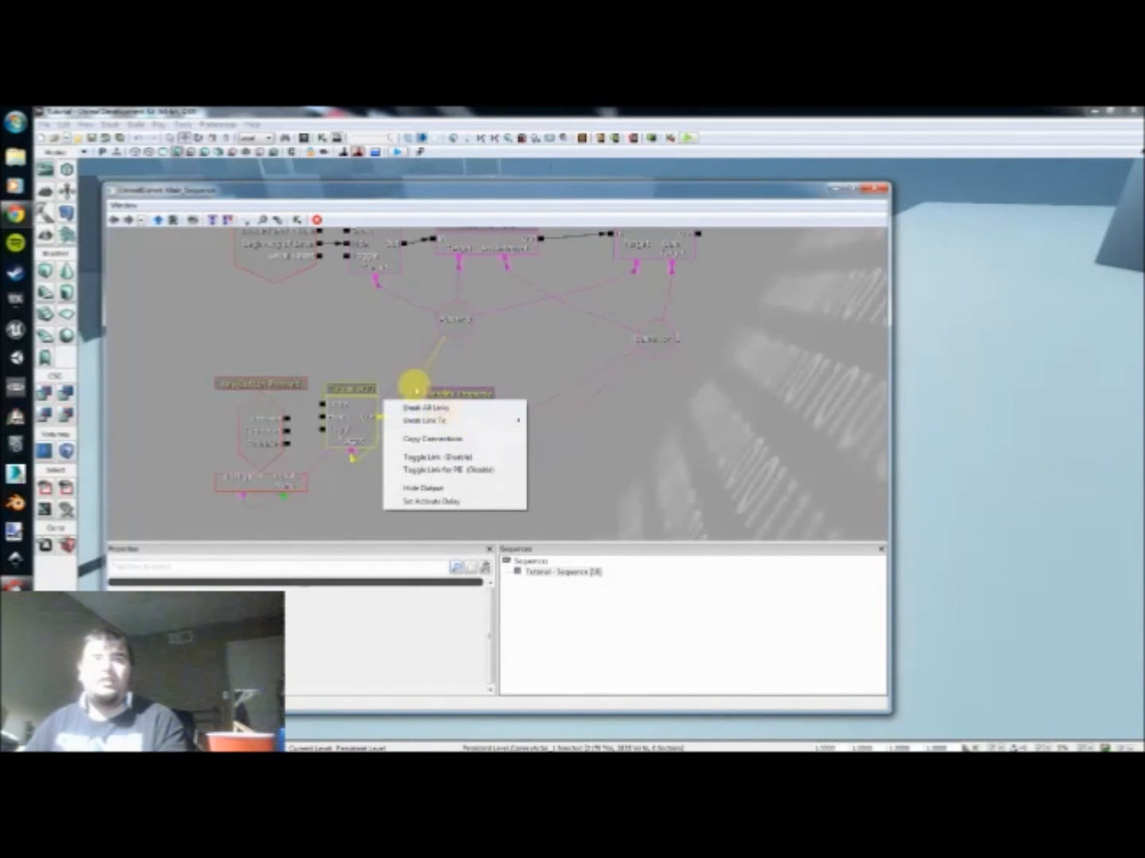
{"action": "left_click", "coordinate": [434, 406]}
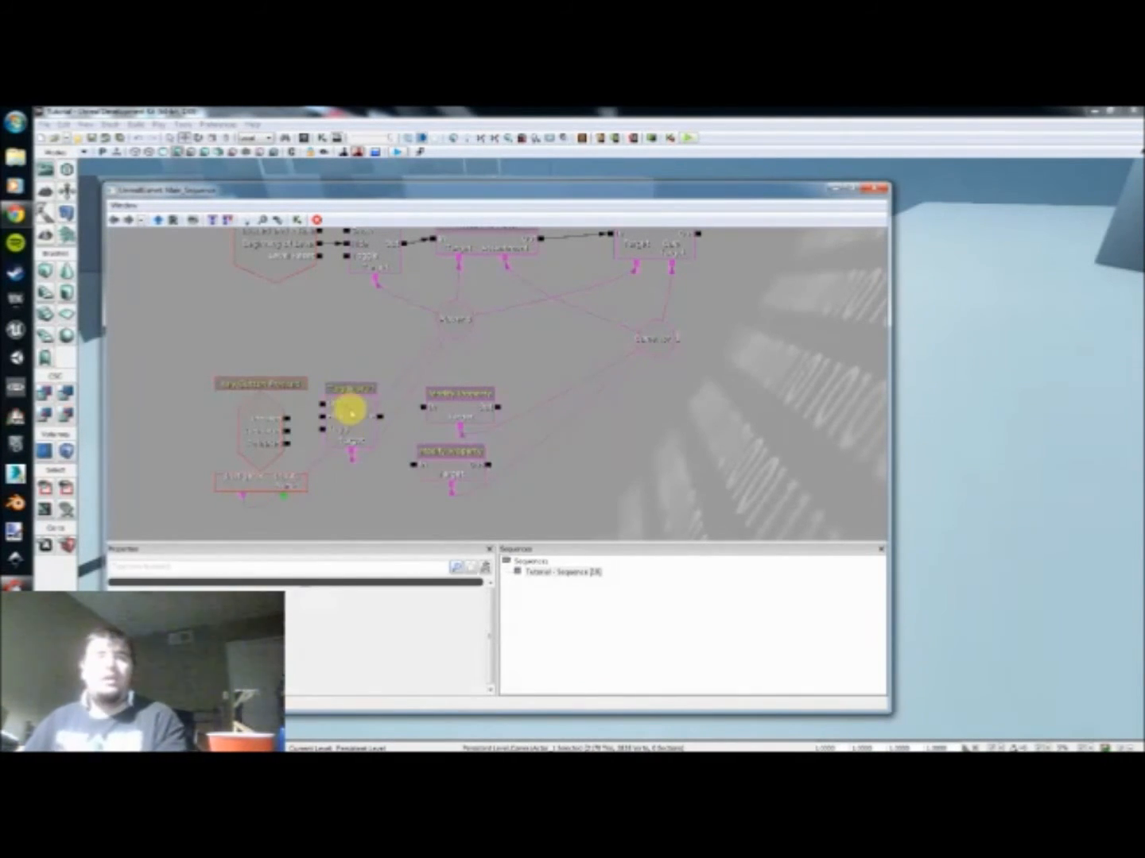
Step: Place another Toggle HUD copy below the one beside Key/Button Pressed and space the two copies apart
{"action": "left_click", "coordinate": [347, 407]}
{"action": "left_click_drag", "start_coordinate": [348, 403], "coordinate": [345, 407]}
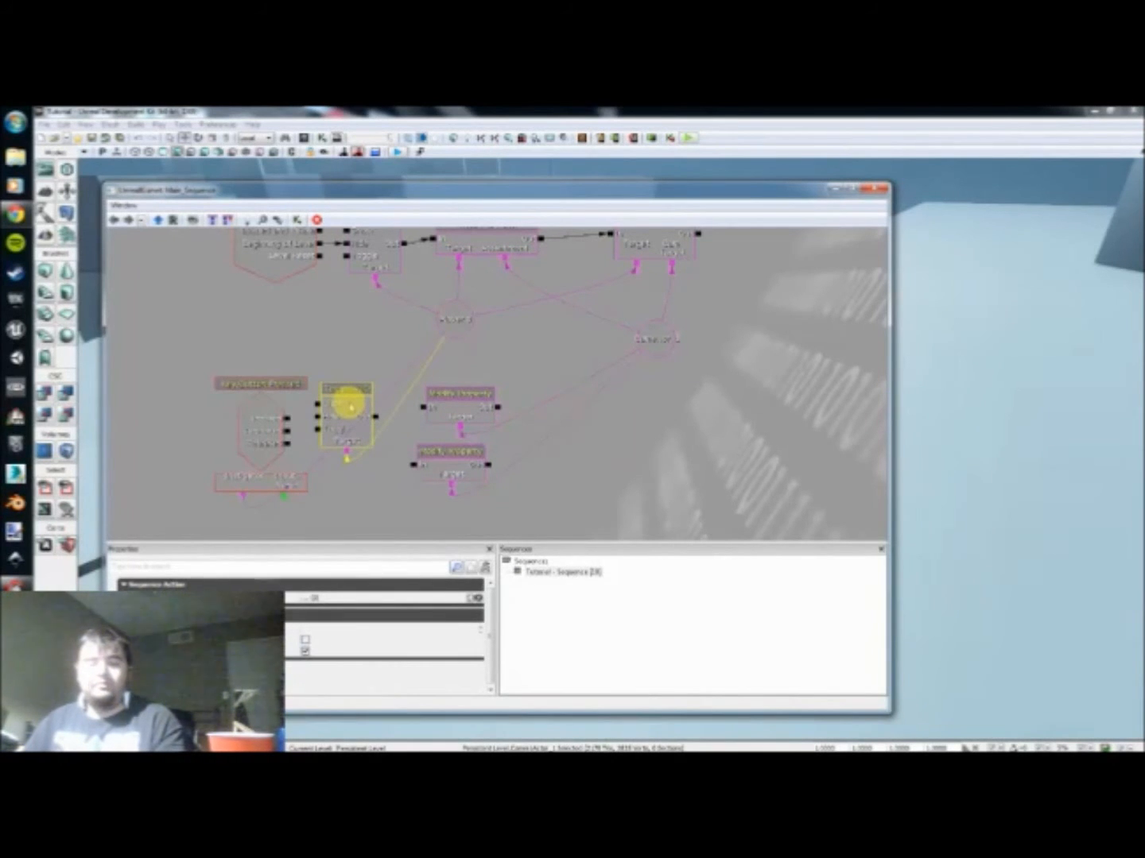
{"action": "key", "text": "ctrl+c"}
{"action": "key", "text": "ctrl+v"}
{"action": "left_click_drag", "start_coordinate": [523, 429], "coordinate": [352, 506]}
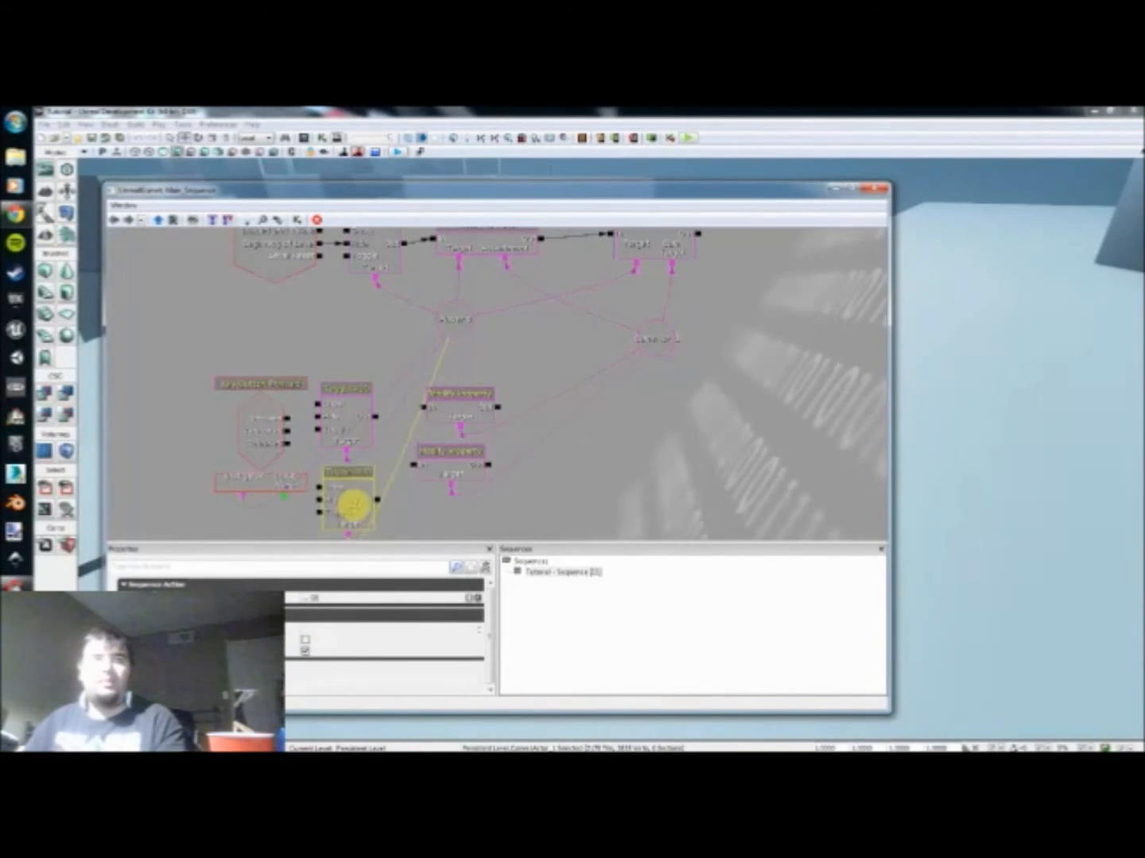
{"action": "left_click", "coordinate": [345, 409]}
{"action": "left_click_drag", "start_coordinate": [345, 408], "coordinate": [383, 411]}
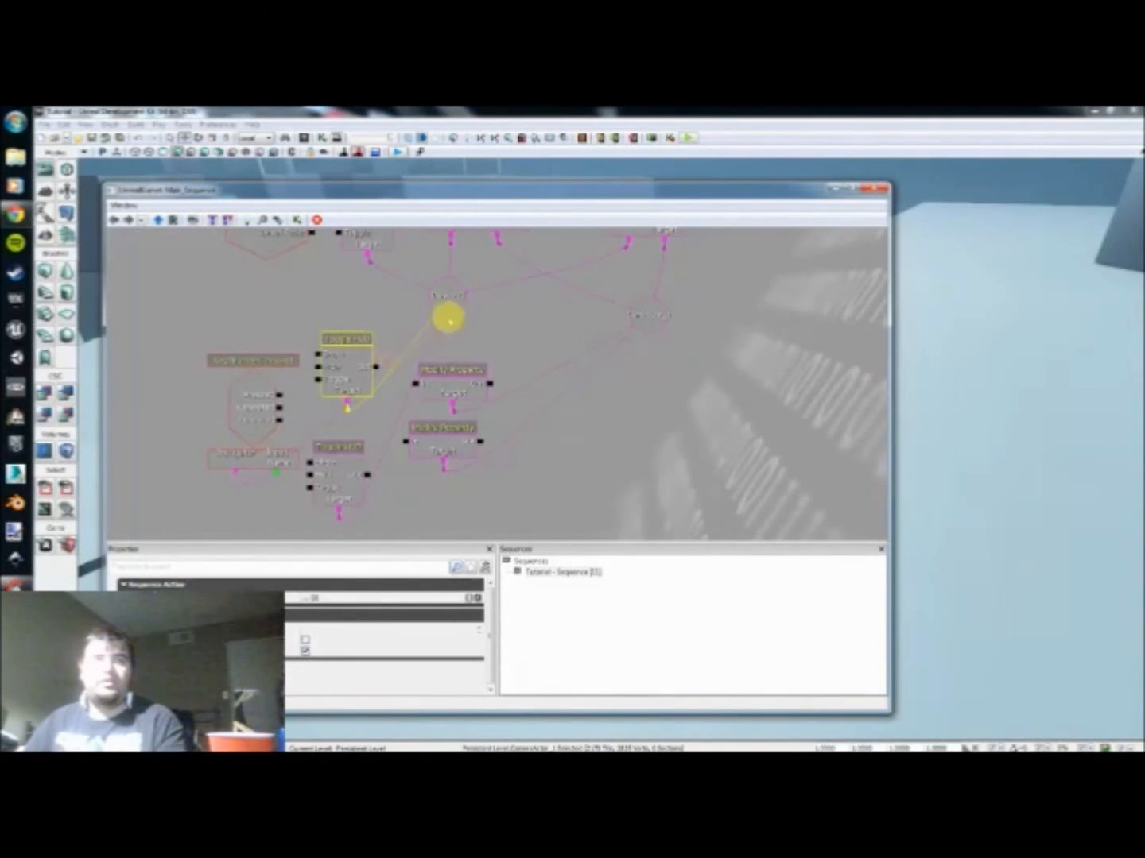
{"action": "left_click", "coordinate": [377, 296]}
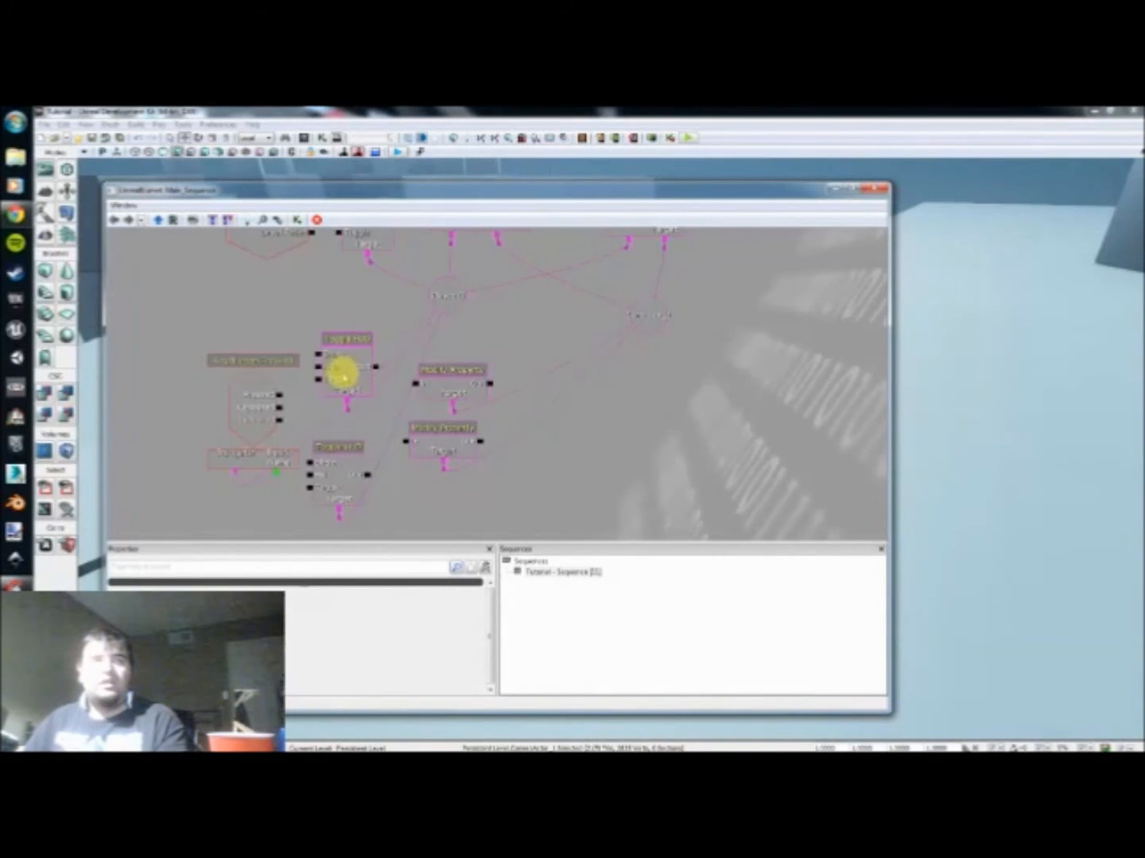
Step: Link Pressed to the upper Toggle HUD's Show and Released to the lower one's Hide, with each Out feeding its neighbouring Modify Property
{"action": "mouse_move", "coordinate": [301, 372]}
{"action": "left_mouse_down"}
{"action": "mouse_move", "coordinate": [306, 396]}
{"action": "mouse_move", "coordinate": [322, 381]}
{"action": "left_mouse_up"}
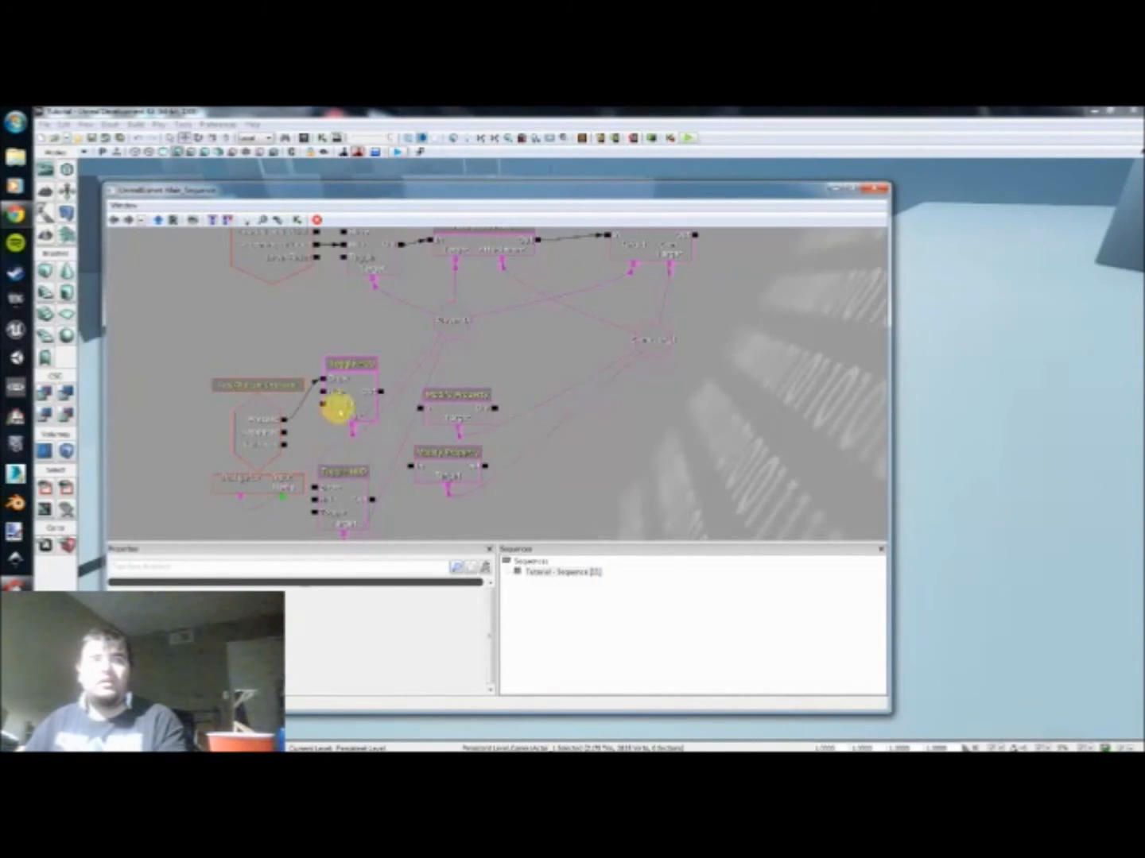
{"action": "left_click_drag", "start_coordinate": [418, 411], "coordinate": [417, 410]}
{"action": "left_click_drag", "start_coordinate": [328, 486], "coordinate": [277, 428]}
{"action": "left_click", "coordinate": [331, 475]}
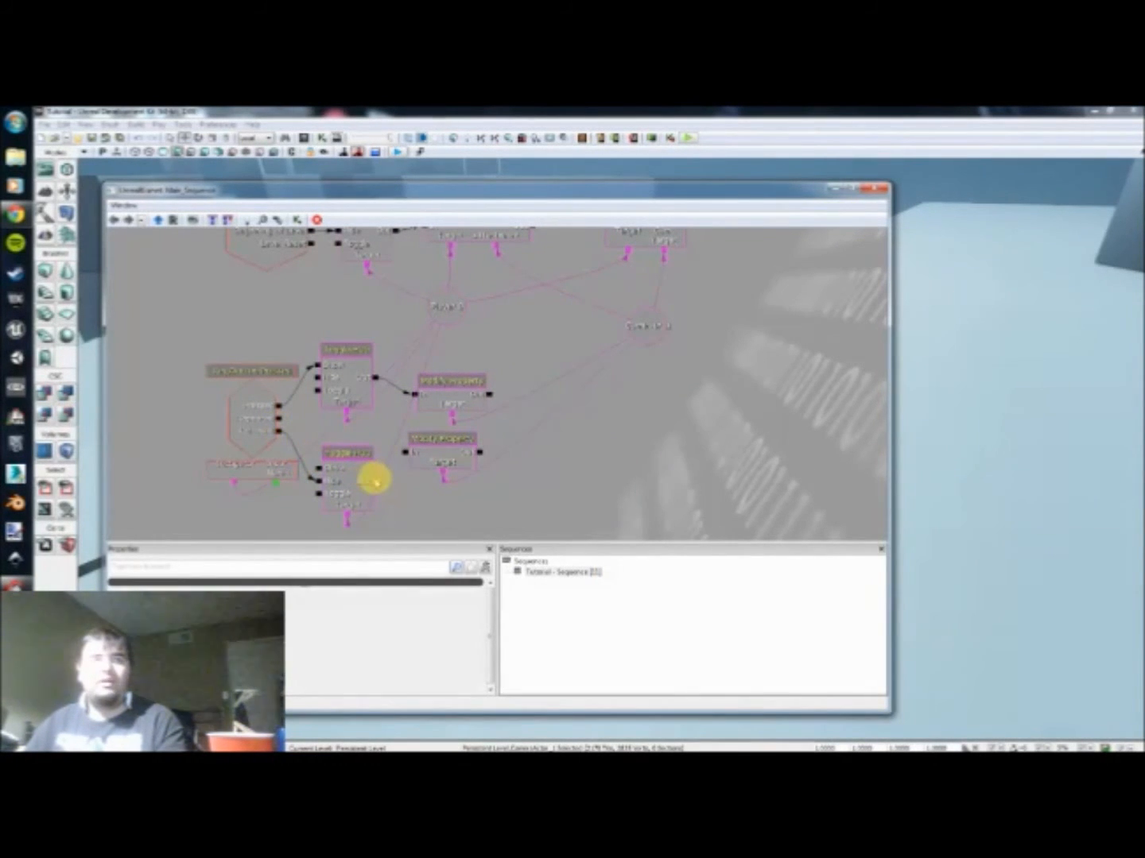
{"action": "left_click_drag", "start_coordinate": [382, 477], "coordinate": [398, 454]}
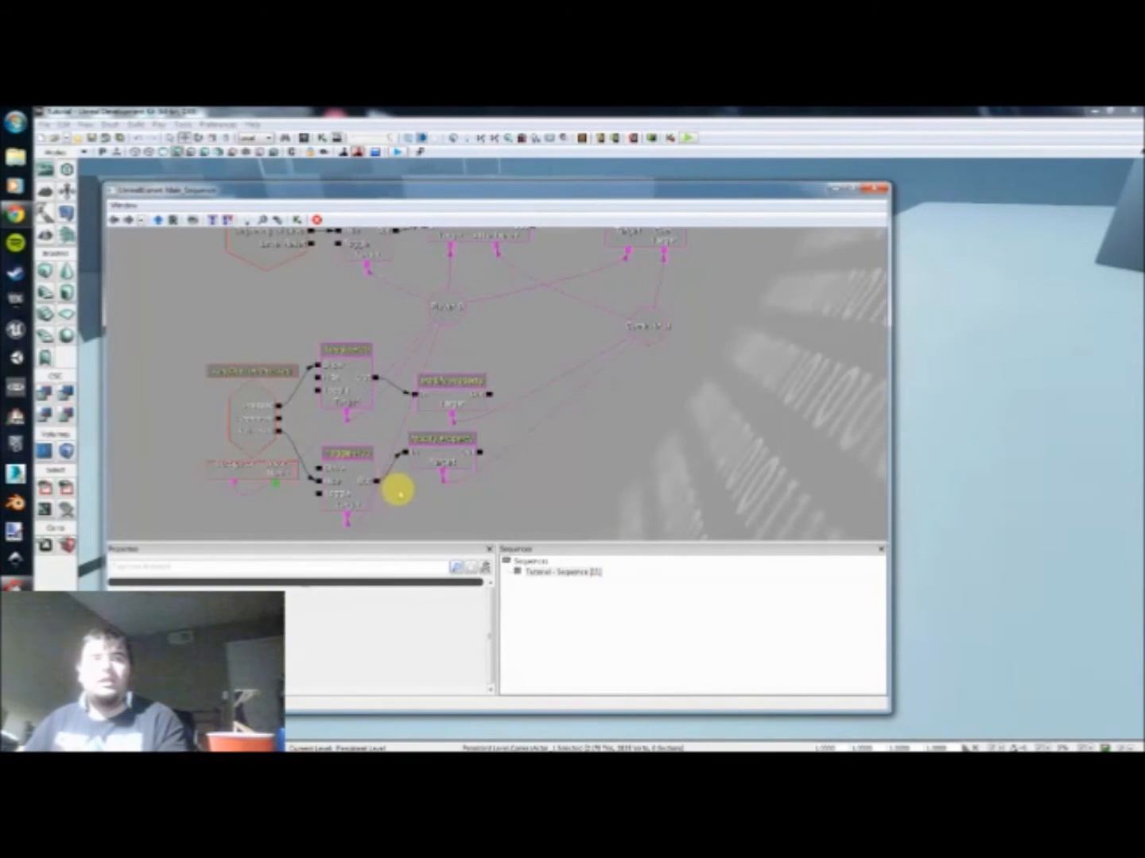
Step: Playtest the level, moving around and using alternate fire to check the HUD toggling with the zoom, and end the preview
{"action": "scroll", "coordinate": [358, 450], "scroll_direction": "down", "scroll_amount": 3}
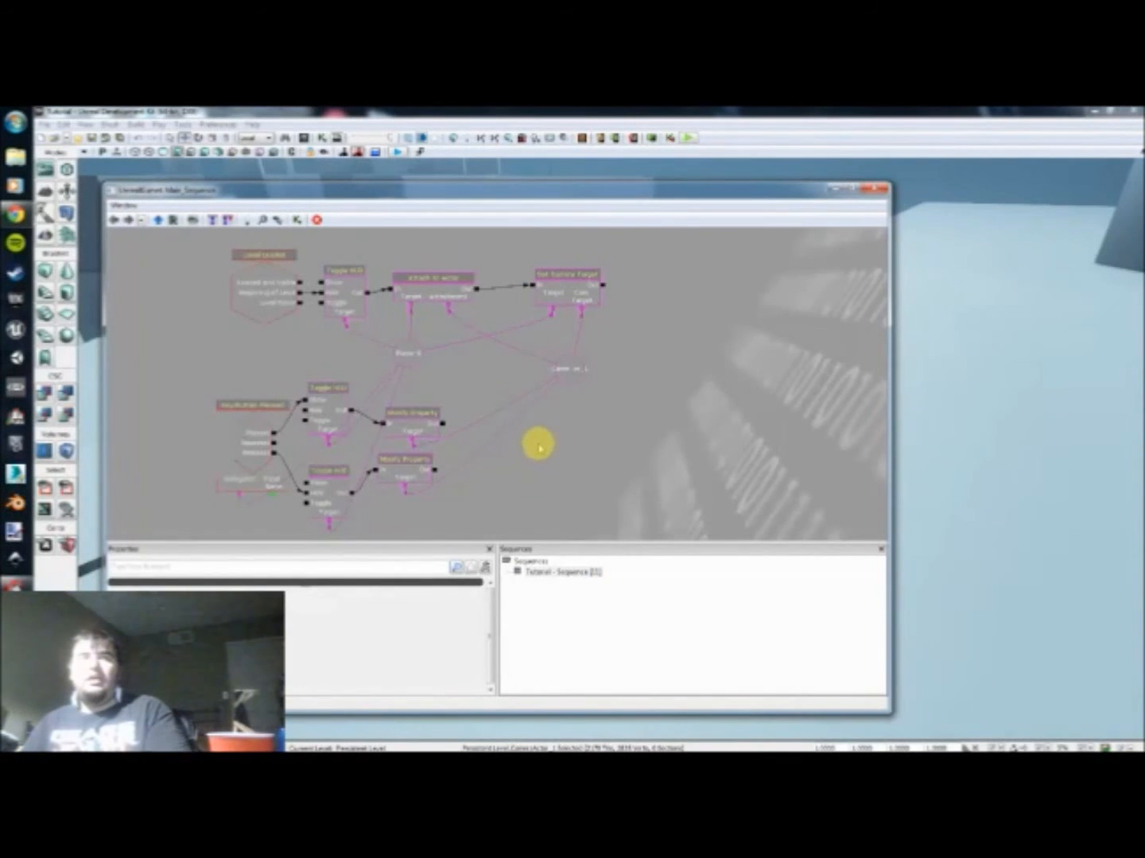
{"action": "left_click", "coordinate": [685, 137]}
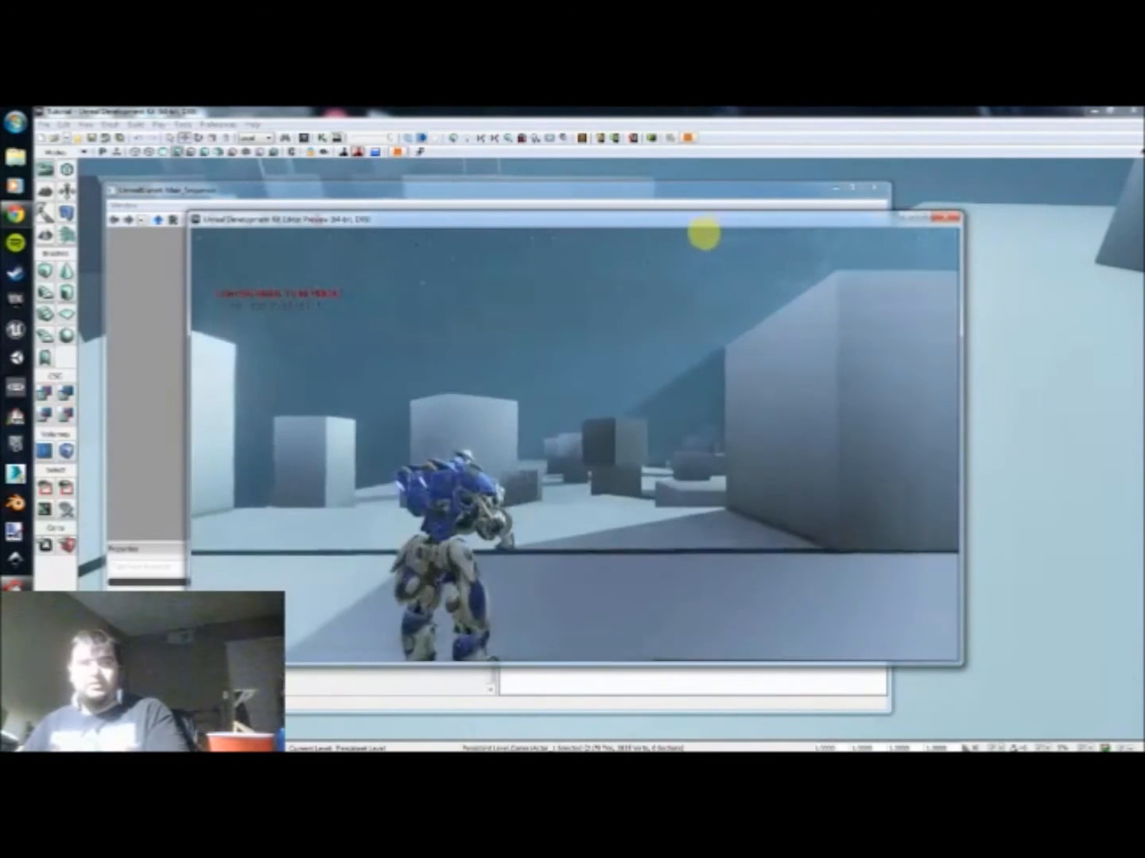
{"action": "key", "text": "w"}
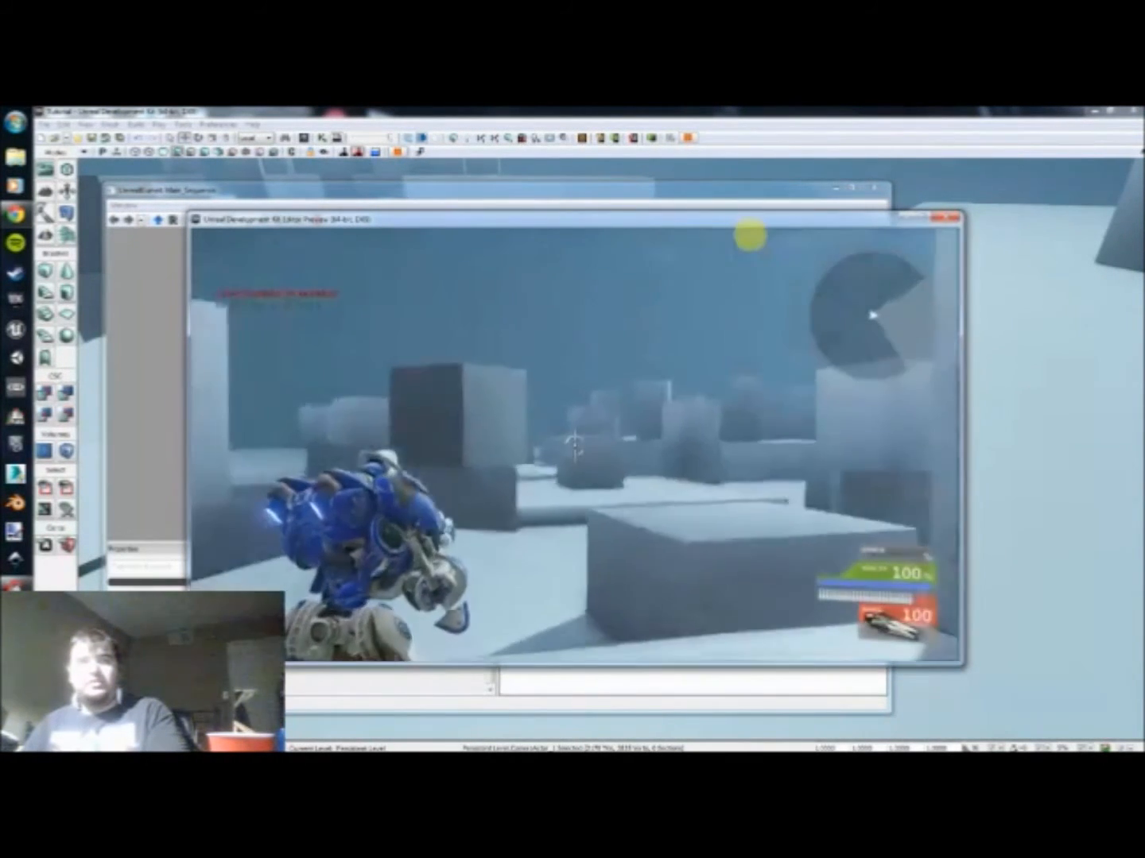
{"action": "left_click", "coordinate": [736, 237]}
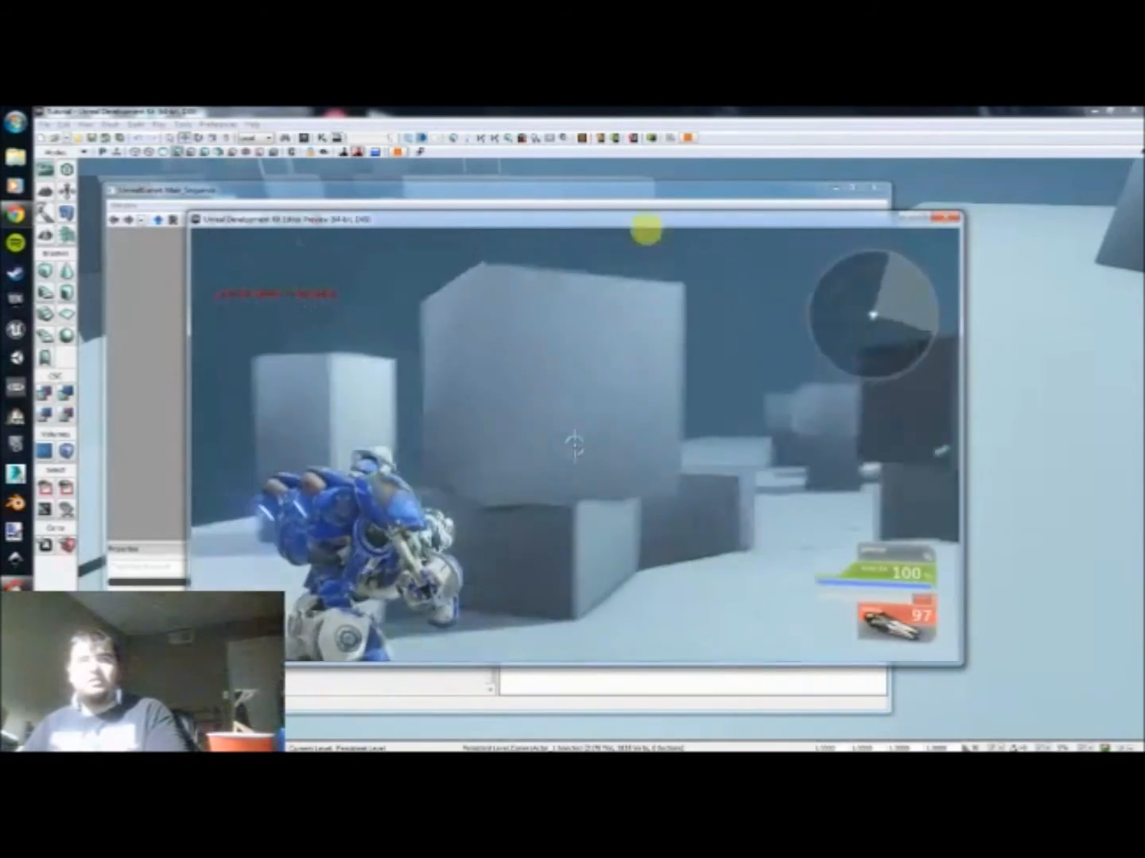
{"action": "key", "text": "s"}
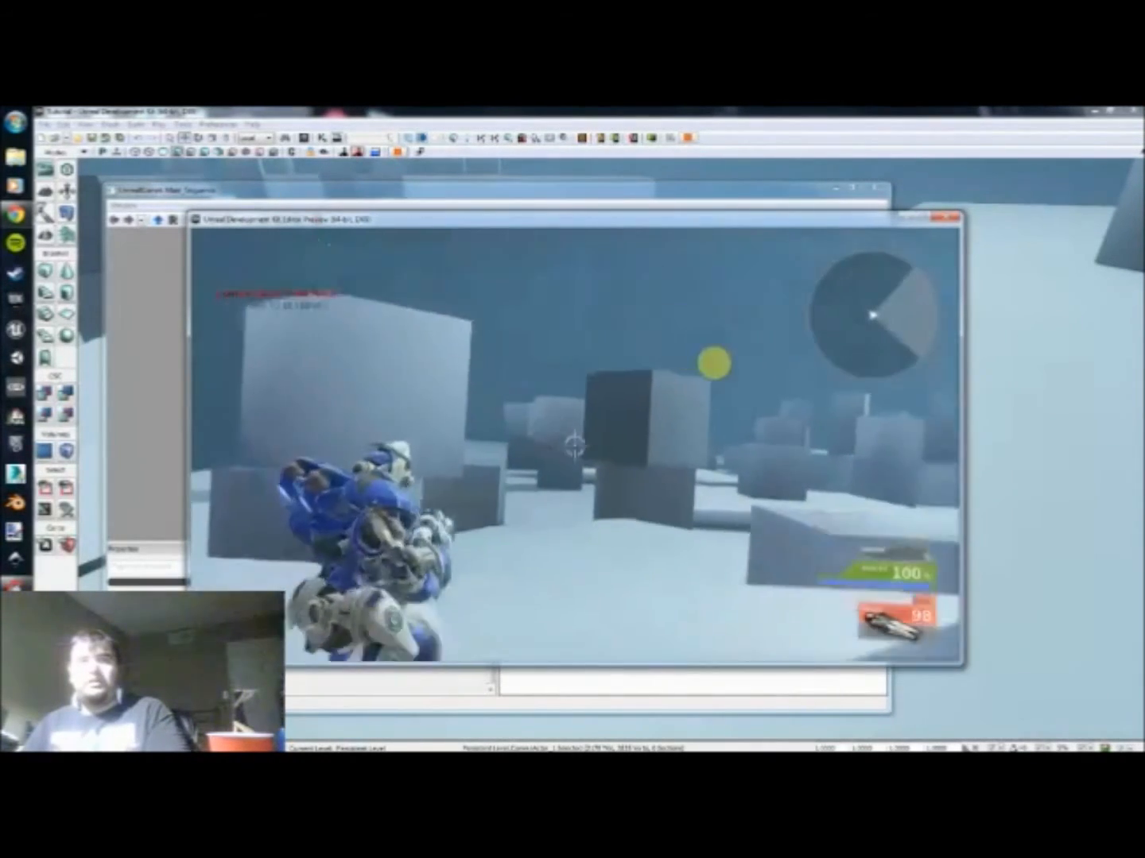
{"action": "key", "text": "s"}
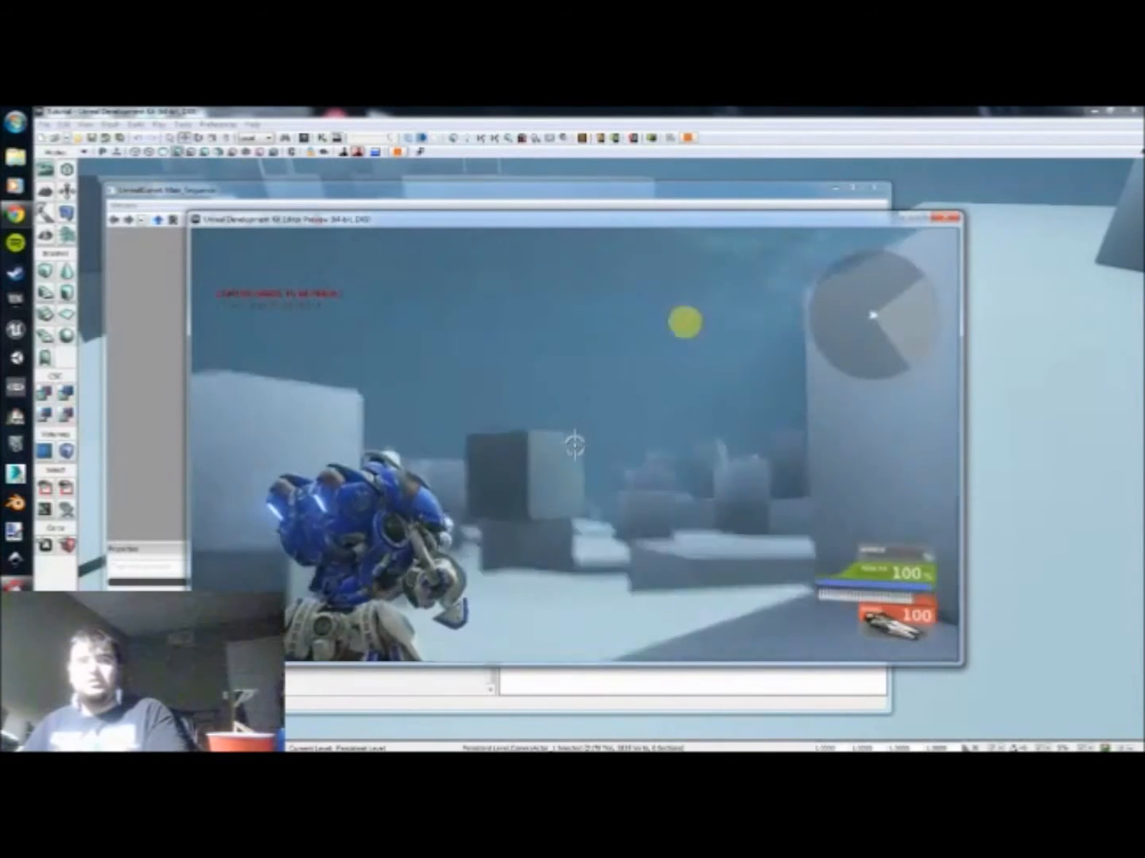
{"action": "key", "text": "Escape"}
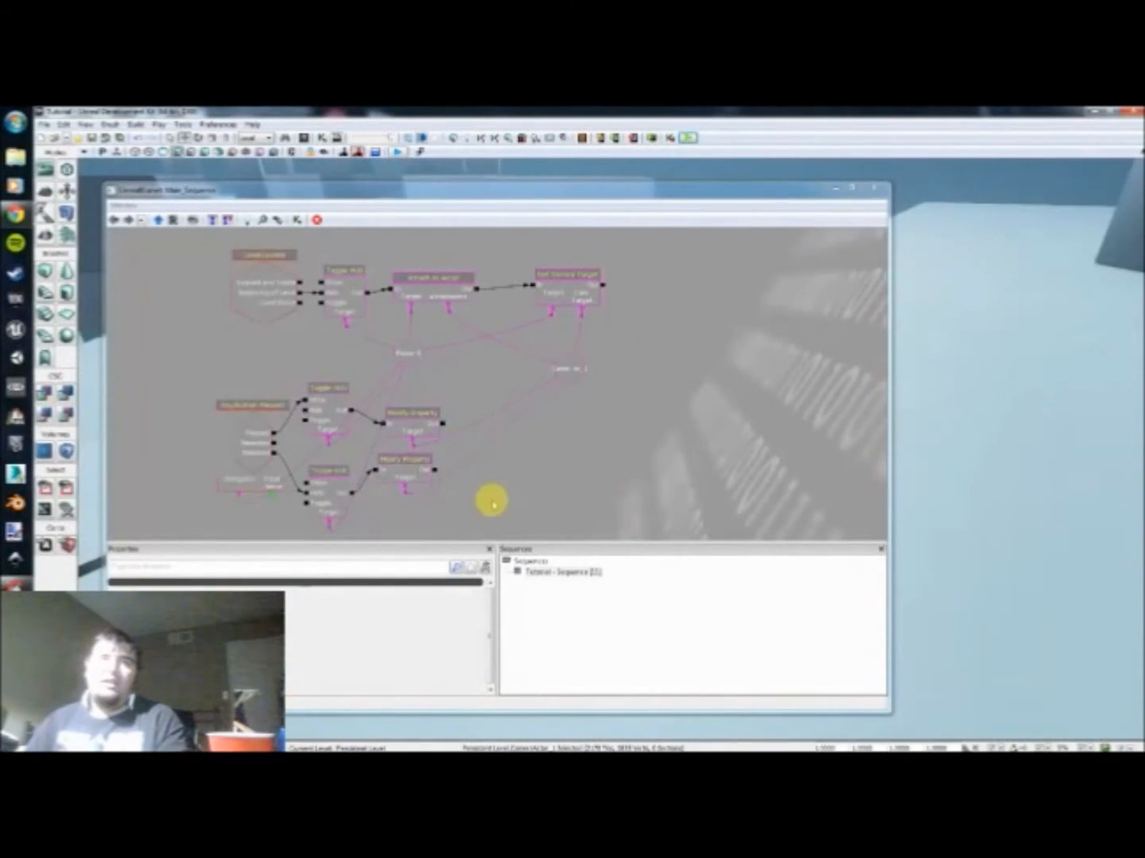
Step: Move the two lower Toggle HUD actions and both Modify Property actions farther from the Key/Button Pressed event
{"action": "left_click_drag", "start_coordinate": [487, 524], "coordinate": [405, 397]}
{"action": "left_click_drag", "start_coordinate": [649, 326], "coordinate": [367, 241], "text": "ctrl+alt"}
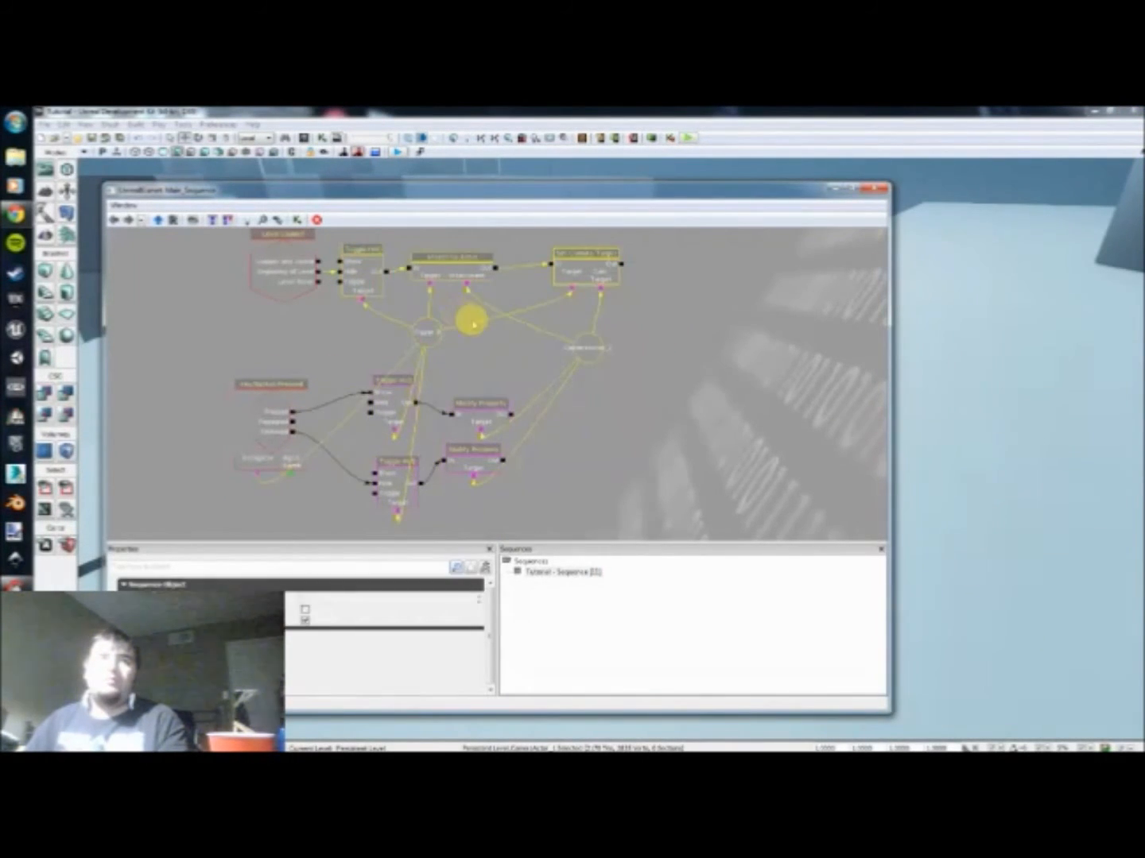
{"action": "left_click", "coordinate": [490, 371]}
Step: Examine the links and properties of the shared Player 0 and CameraActor_1 variables
{"action": "scroll", "coordinate": [473, 365], "scroll_direction": "down", "scroll_amount": 4}
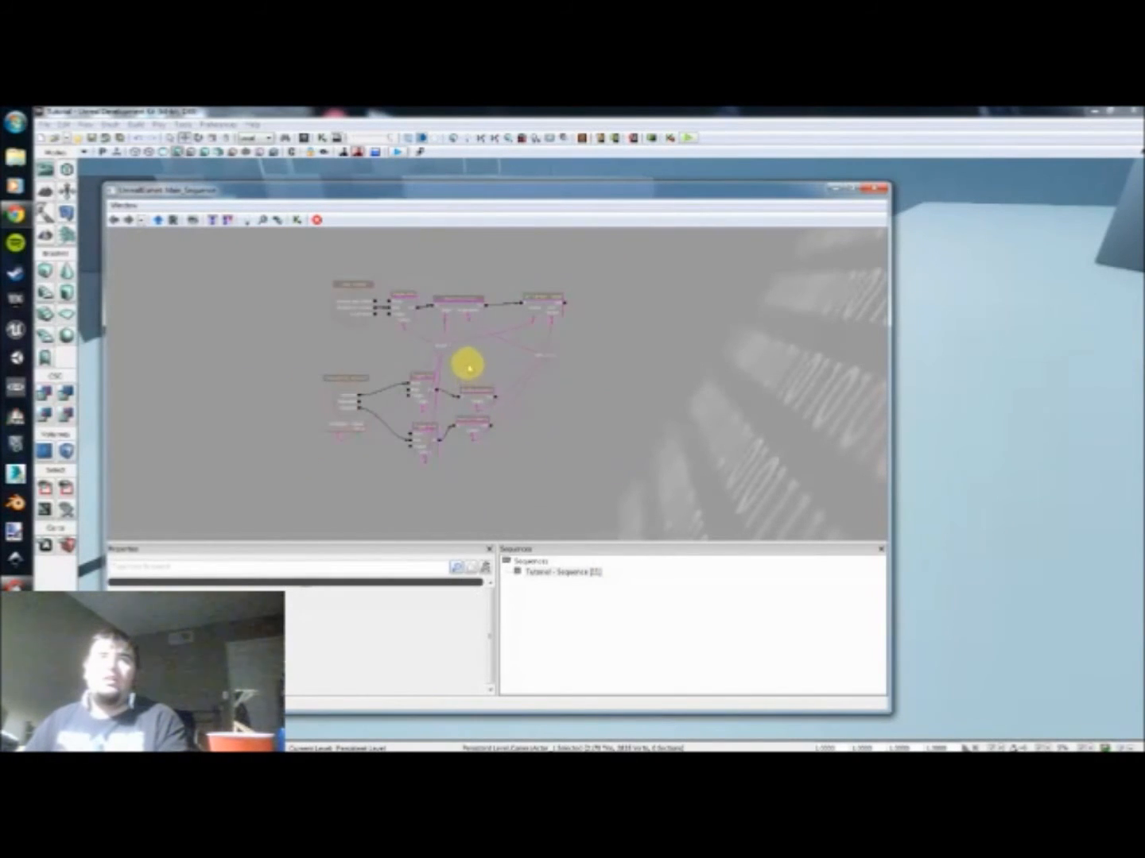
{"action": "scroll", "coordinate": [512, 386], "scroll_direction": "up", "scroll_amount": 3}
{"action": "left_click", "coordinate": [494, 370]}
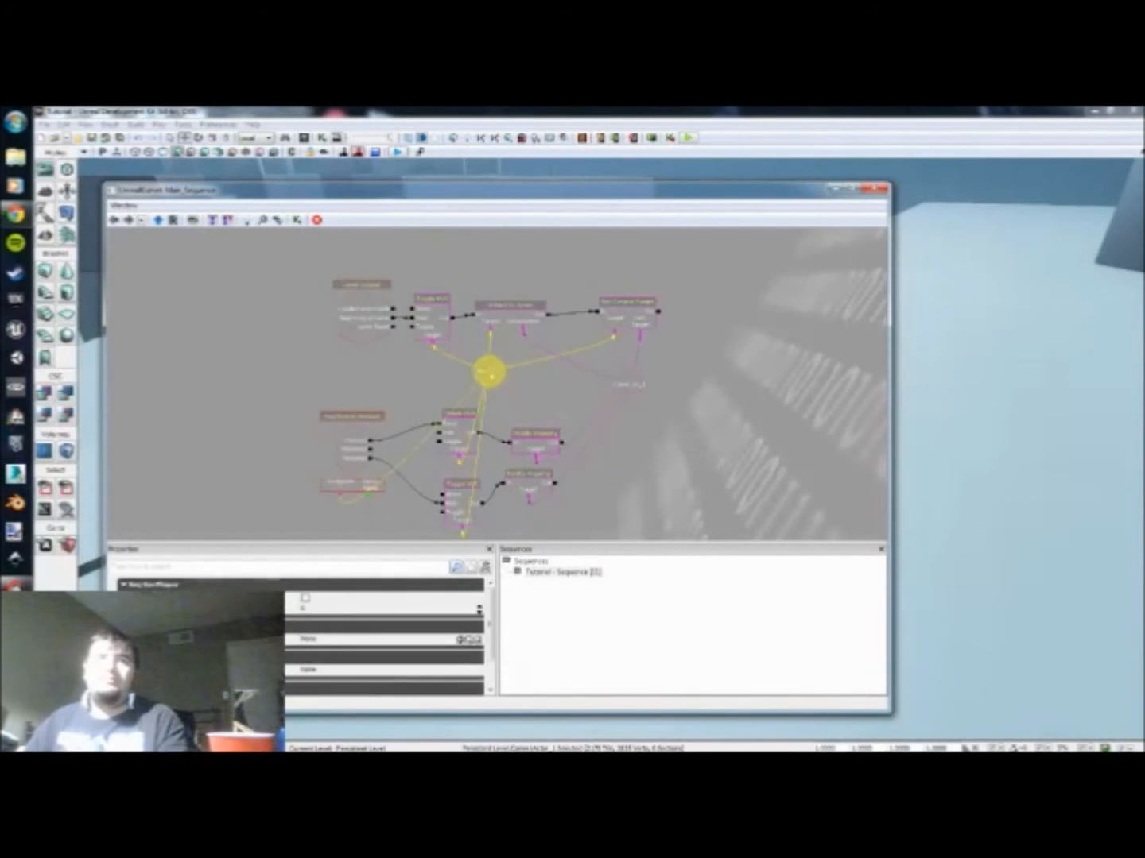
{"action": "left_click_drag", "start_coordinate": [494, 369], "coordinate": [586, 384]}
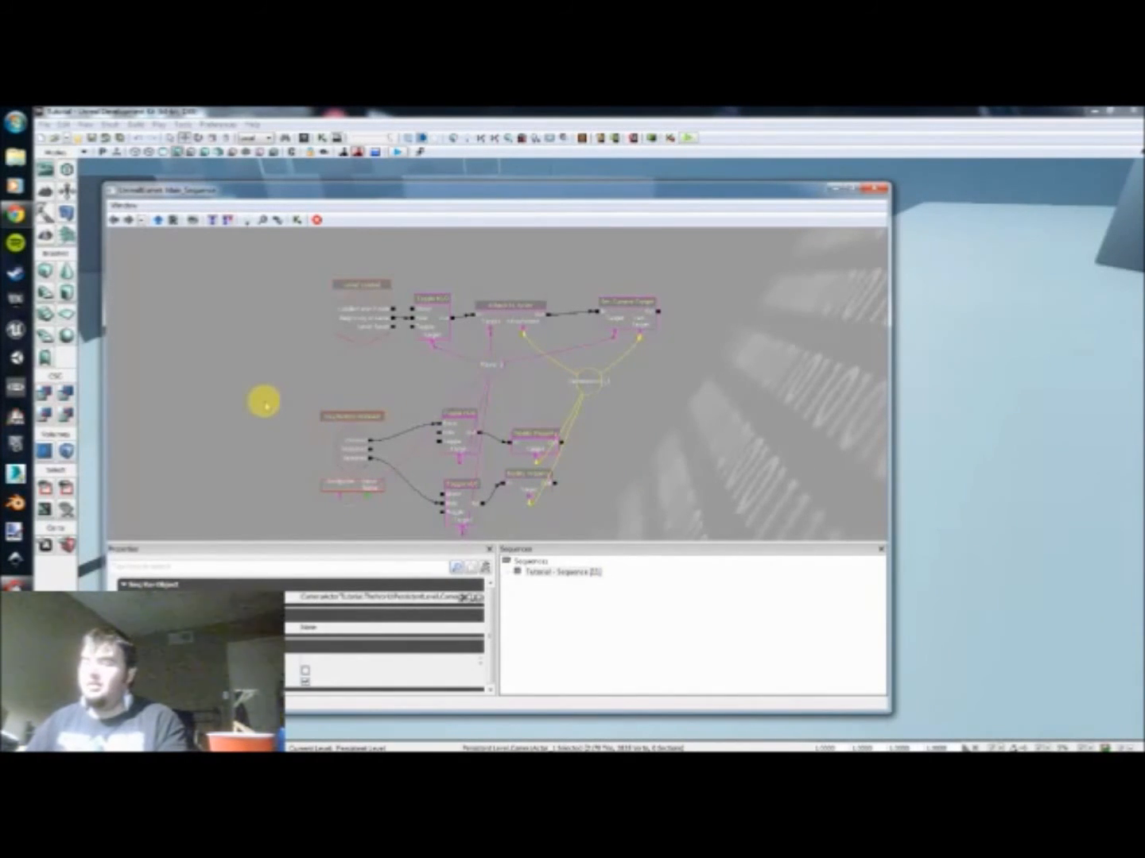
Step: Try adding a Named Variable between the two event chains and delete it
{"action": "left_click", "coordinate": [506, 397]}
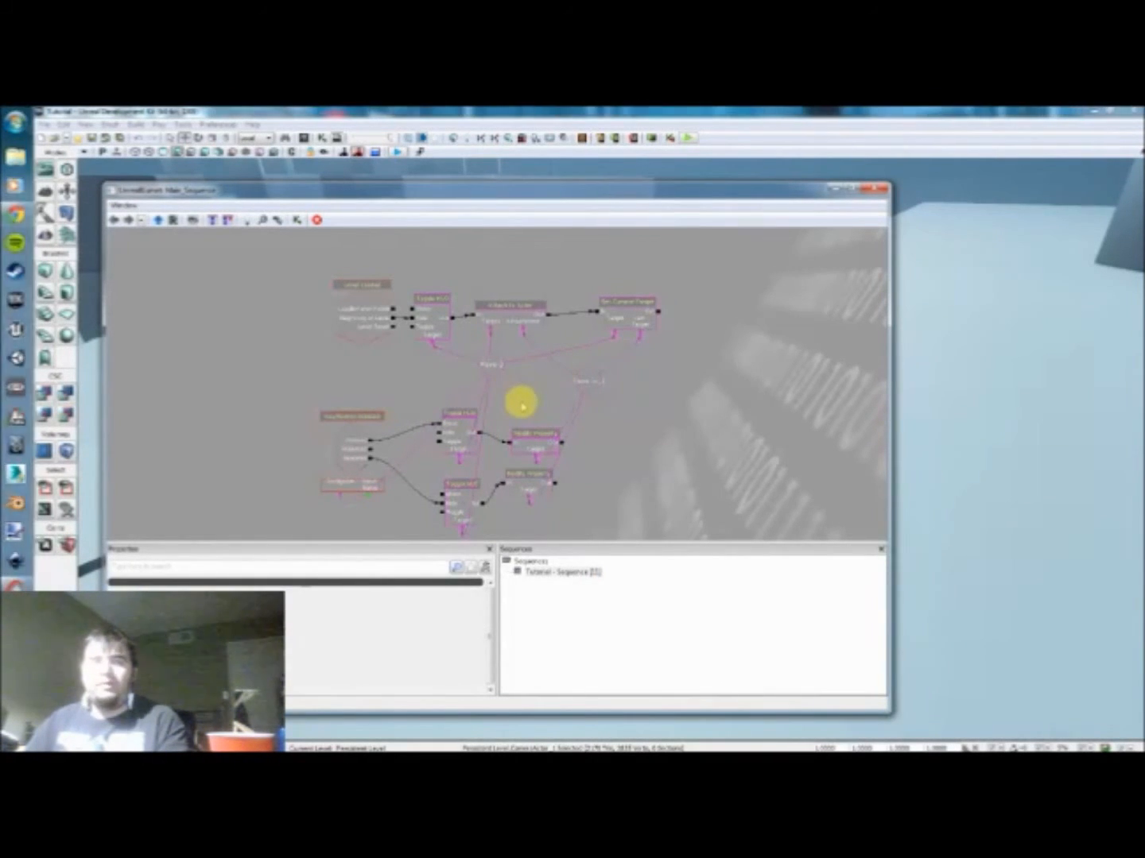
{"action": "right_click", "coordinate": [521, 402]}
{"action": "mouse_move", "coordinate": [558, 436]}
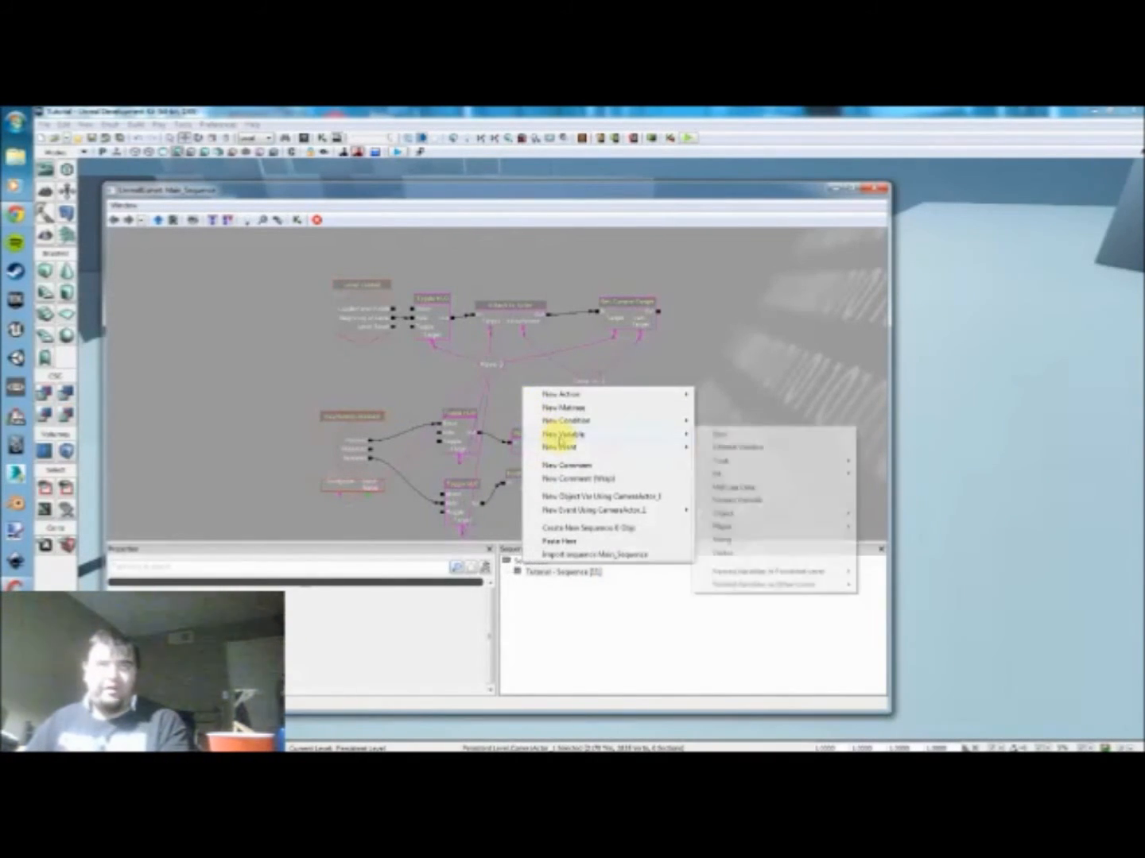
{"action": "left_click", "coordinate": [756, 502]}
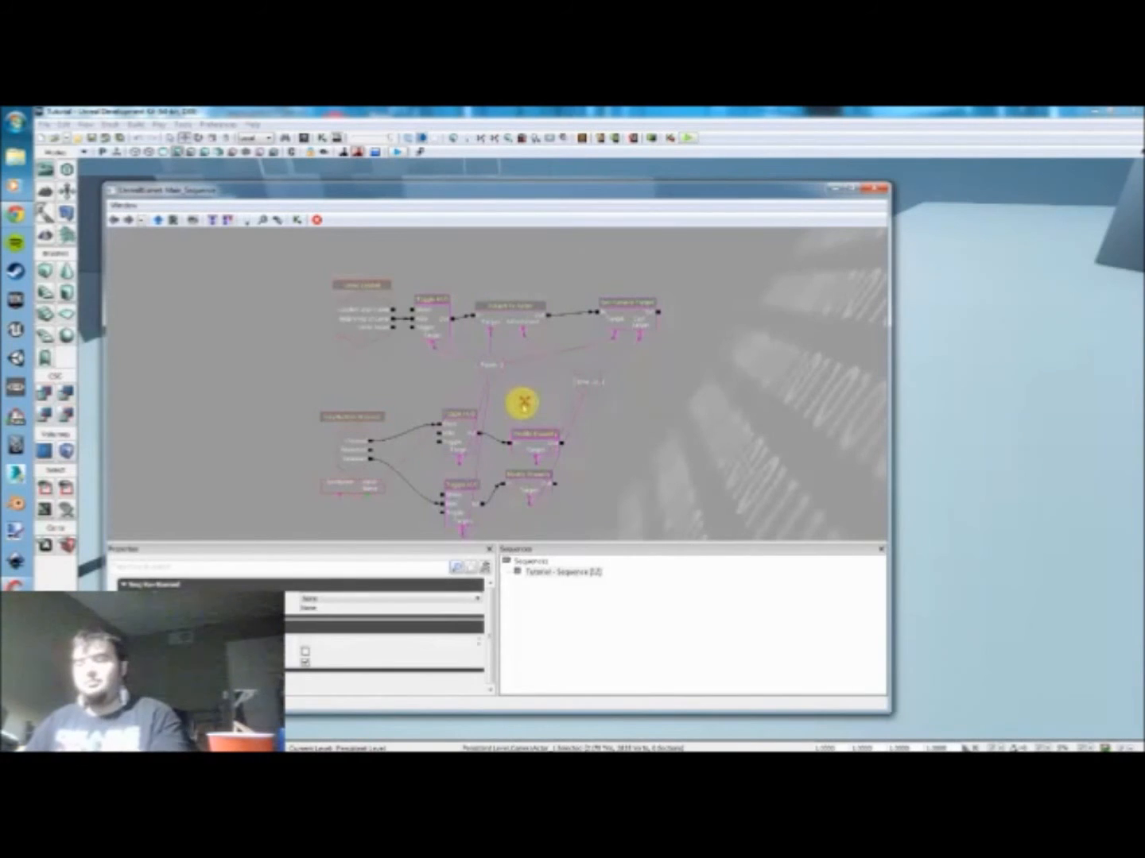
{"action": "key", "text": "Delete"}
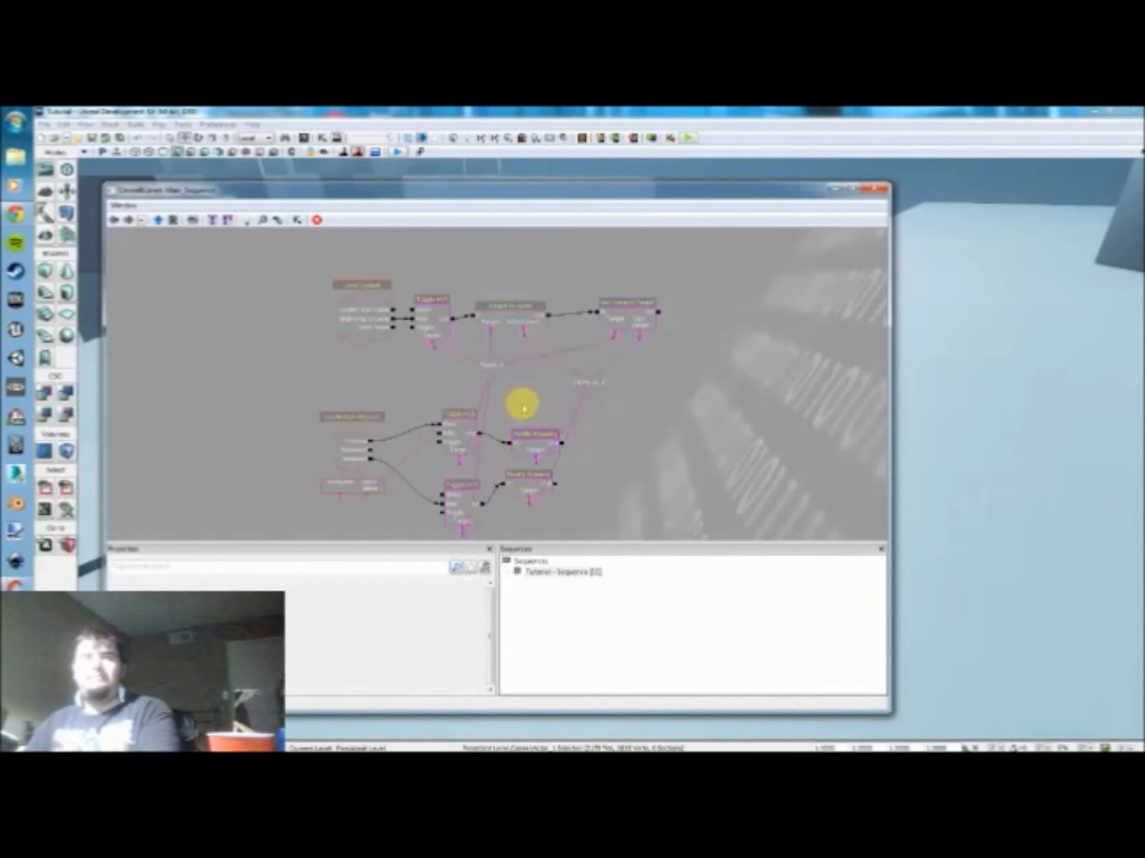
Step: Move the shared Player 0 variable clear of both event chains and set its variable name to Player
{"action": "left_click", "coordinate": [494, 369]}
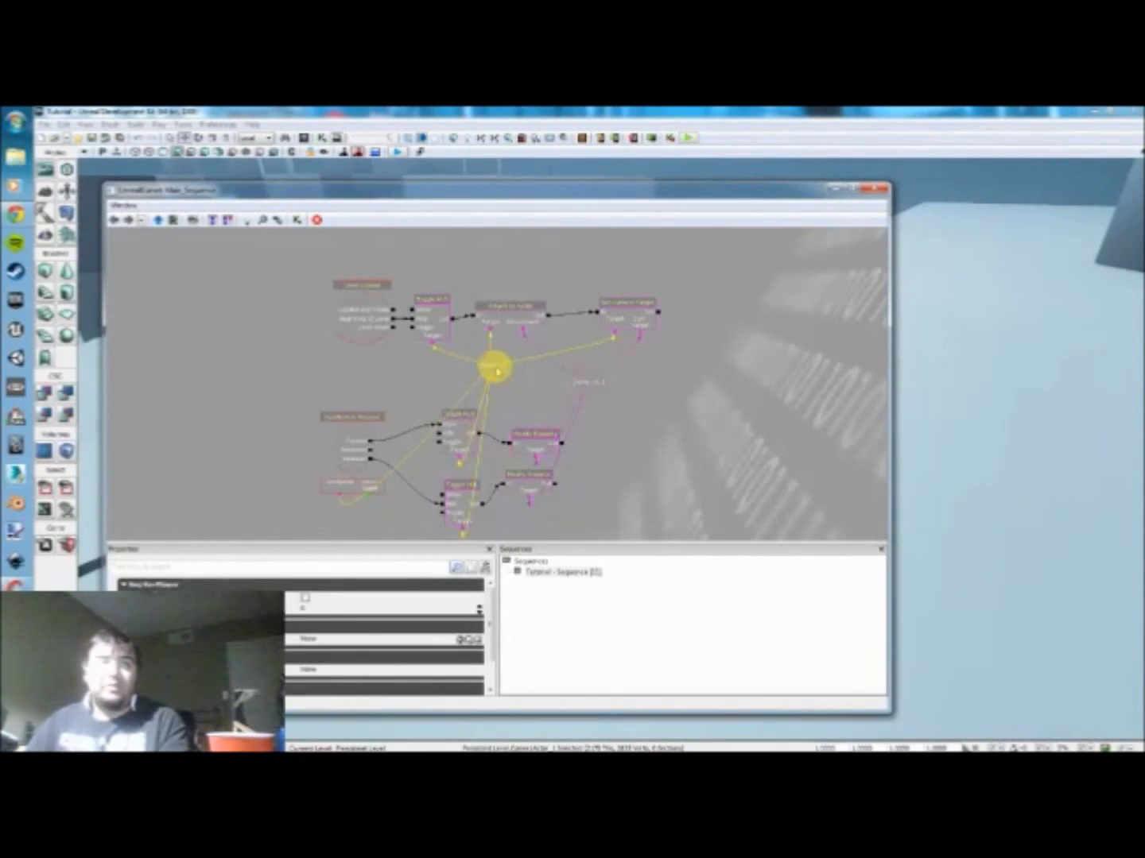
{"action": "left_click_drag", "start_coordinate": [494, 368], "coordinate": [226, 363]}
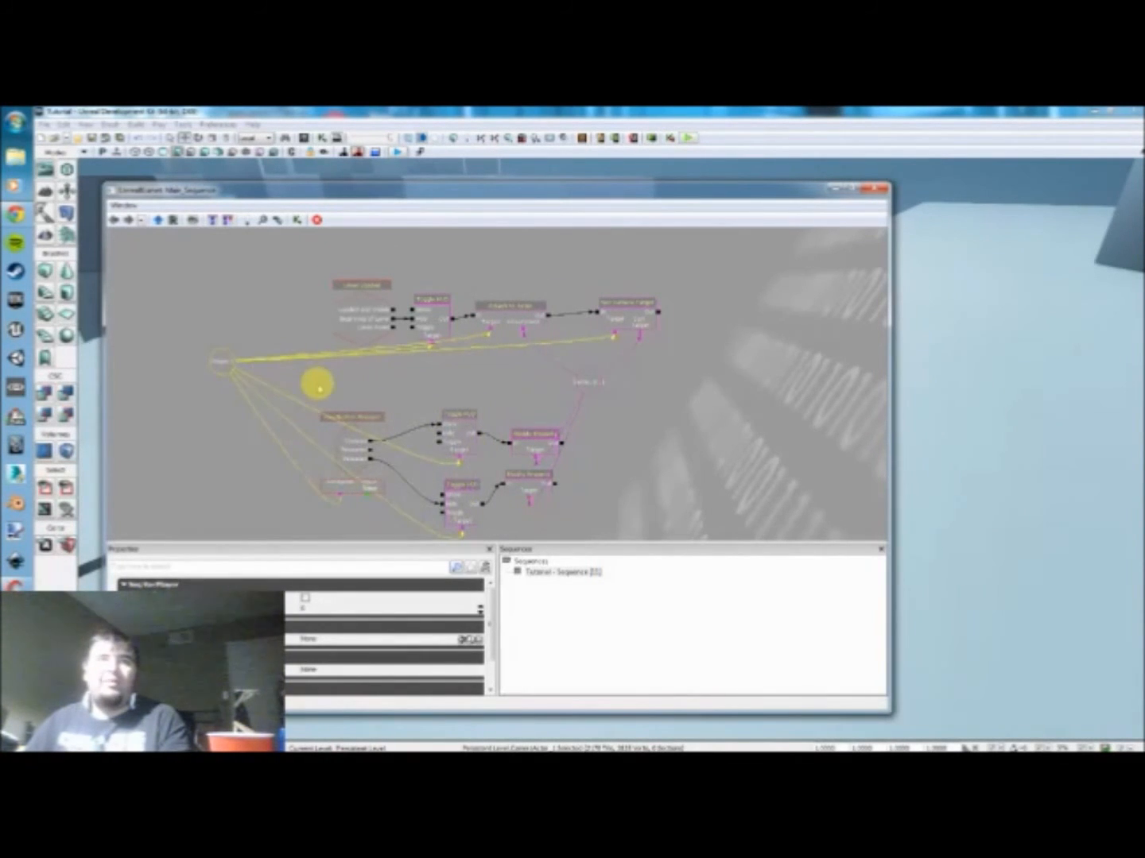
{"action": "left_click_drag", "start_coordinate": [319, 387], "coordinate": [396, 403]}
{"action": "scroll", "coordinate": [302, 389], "scroll_direction": "up", "scroll_amount": 2}
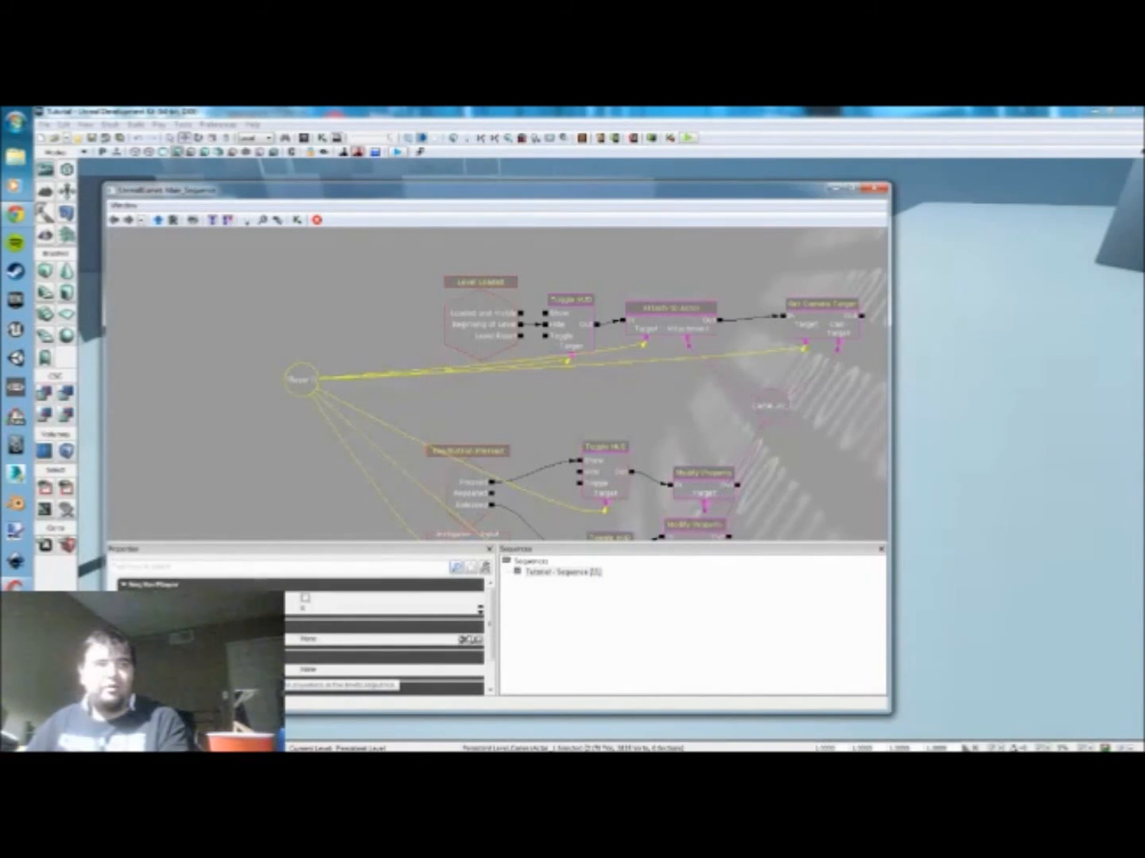
{"action": "left_click", "coordinate": [324, 669]}
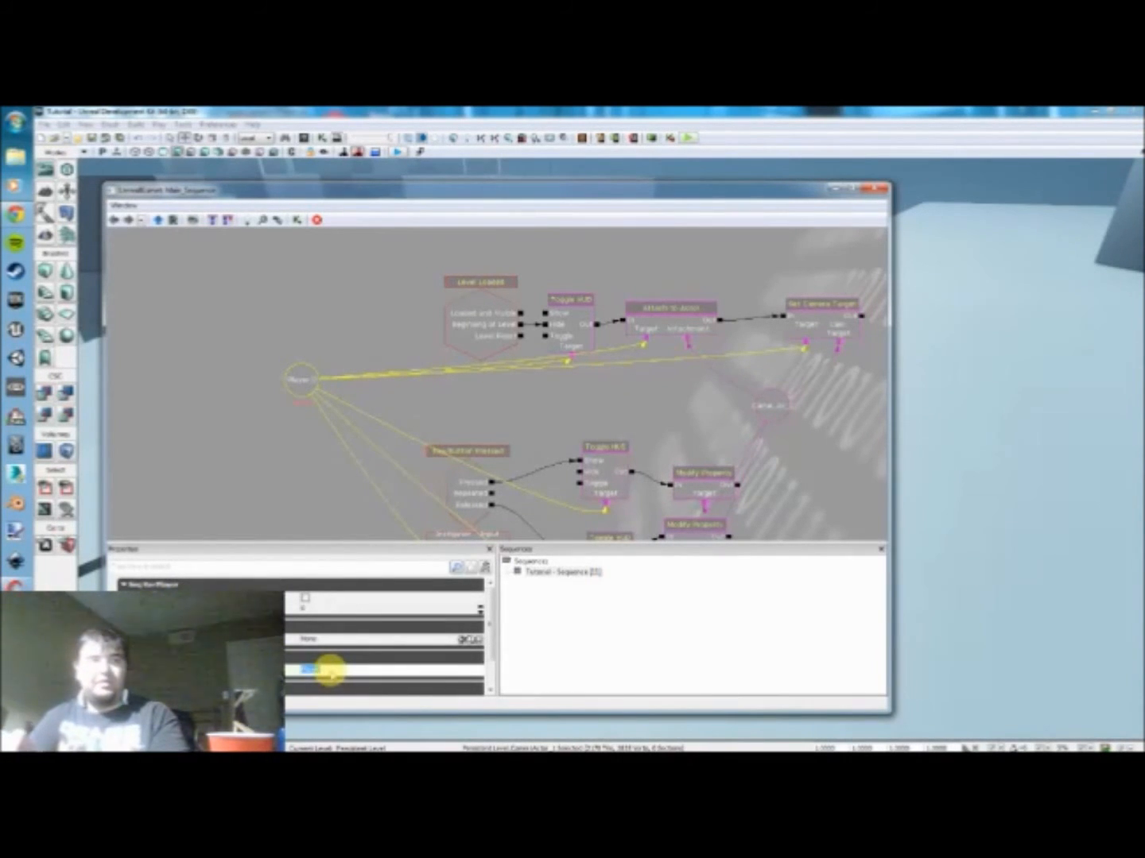
{"action": "left_click_drag", "start_coordinate": [301, 437], "coordinate": [291, 443]}
{"action": "scroll", "coordinate": [292, 442], "scroll_direction": "up", "scroll_amount": 1}
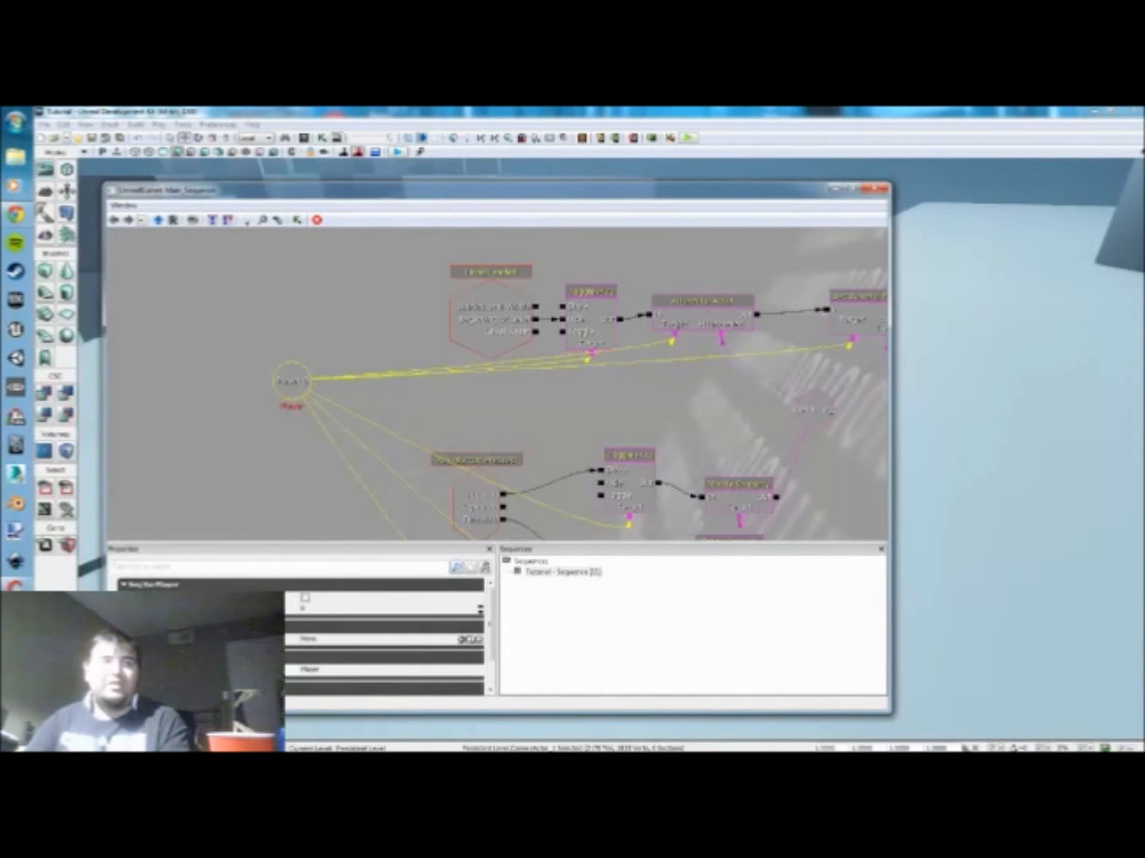
{"action": "left_click_drag", "start_coordinate": [268, 439], "coordinate": [263, 360]}
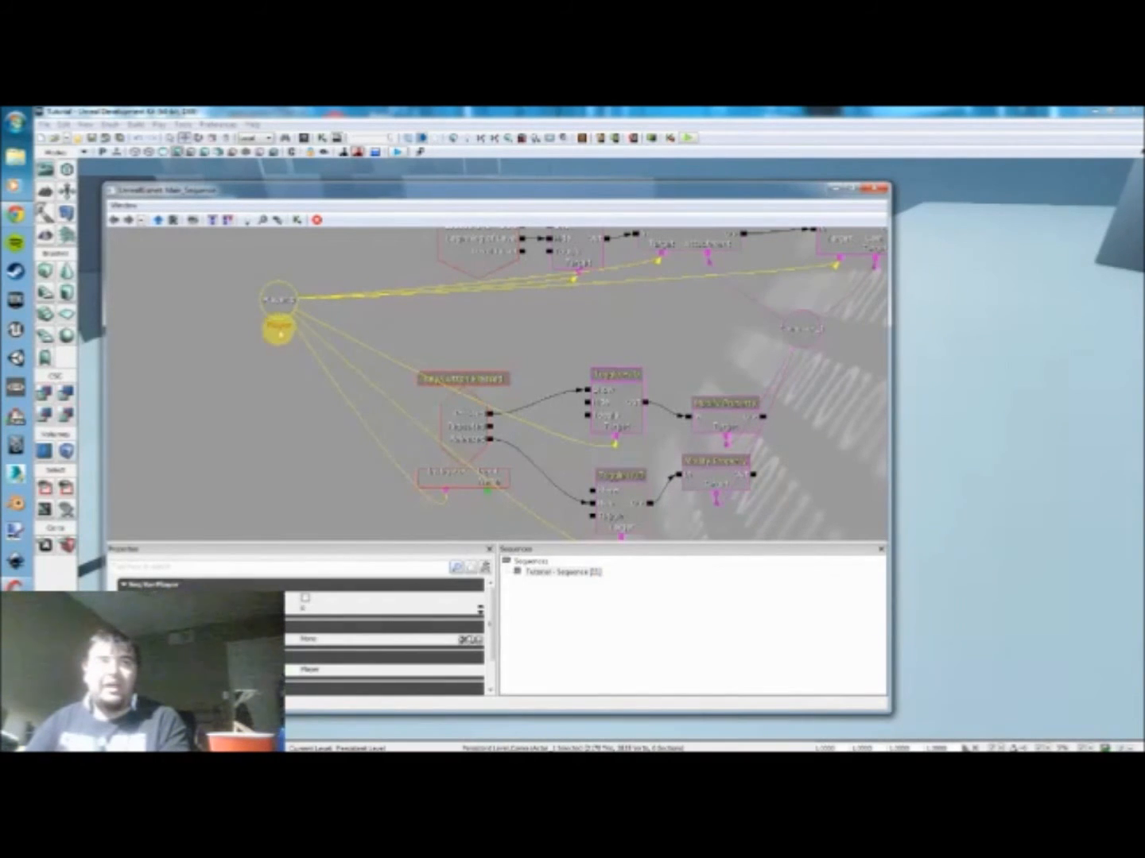
{"action": "left_click_drag", "start_coordinate": [290, 345], "coordinate": [227, 358]}
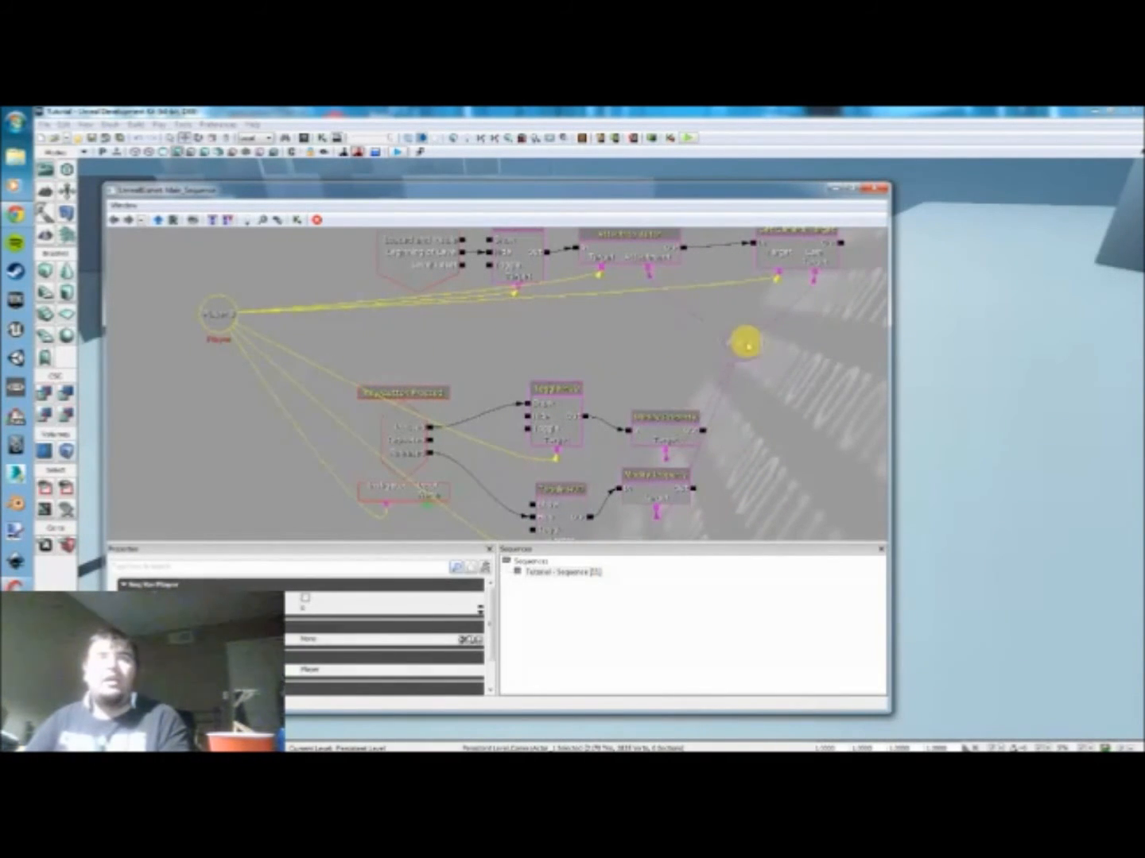
Step: Set the CameraActor_1 variable's name to Camera and move it farther out beyond the Modify Property actions
{"action": "left_click", "coordinate": [741, 340]}
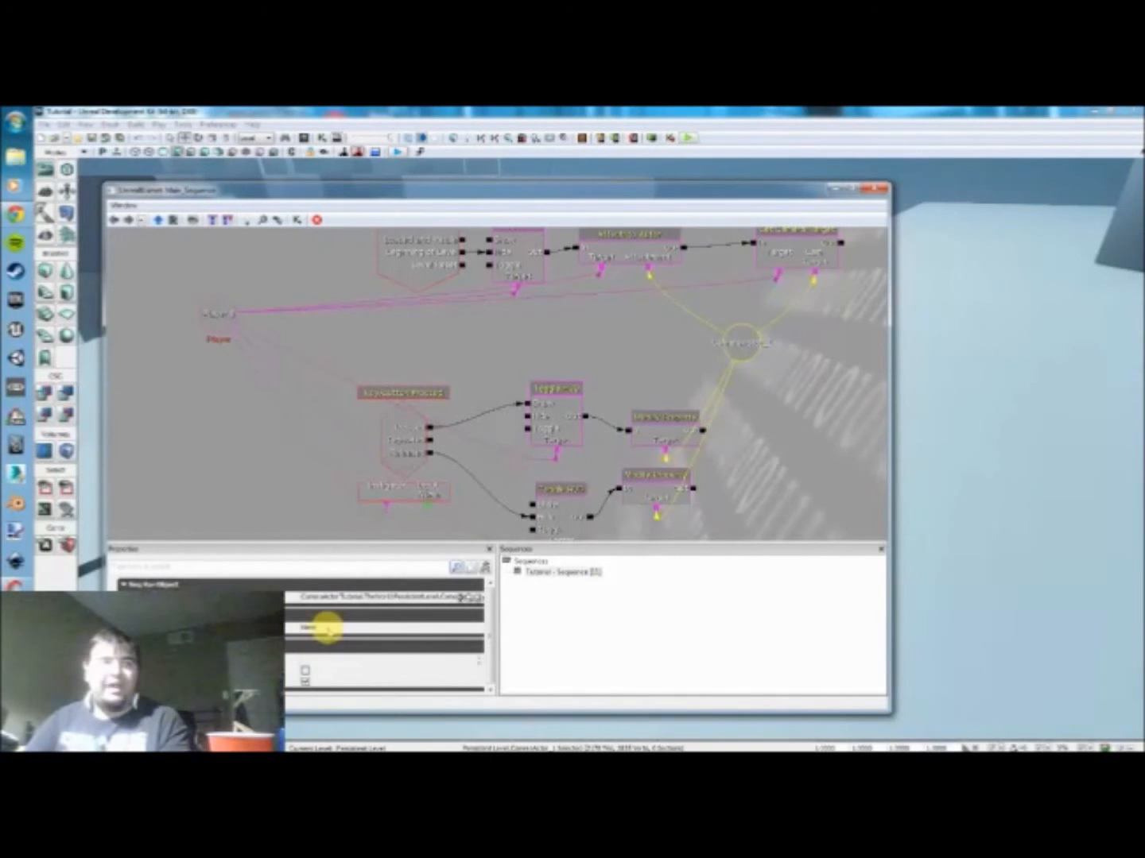
{"action": "left_click", "coordinate": [327, 628]}
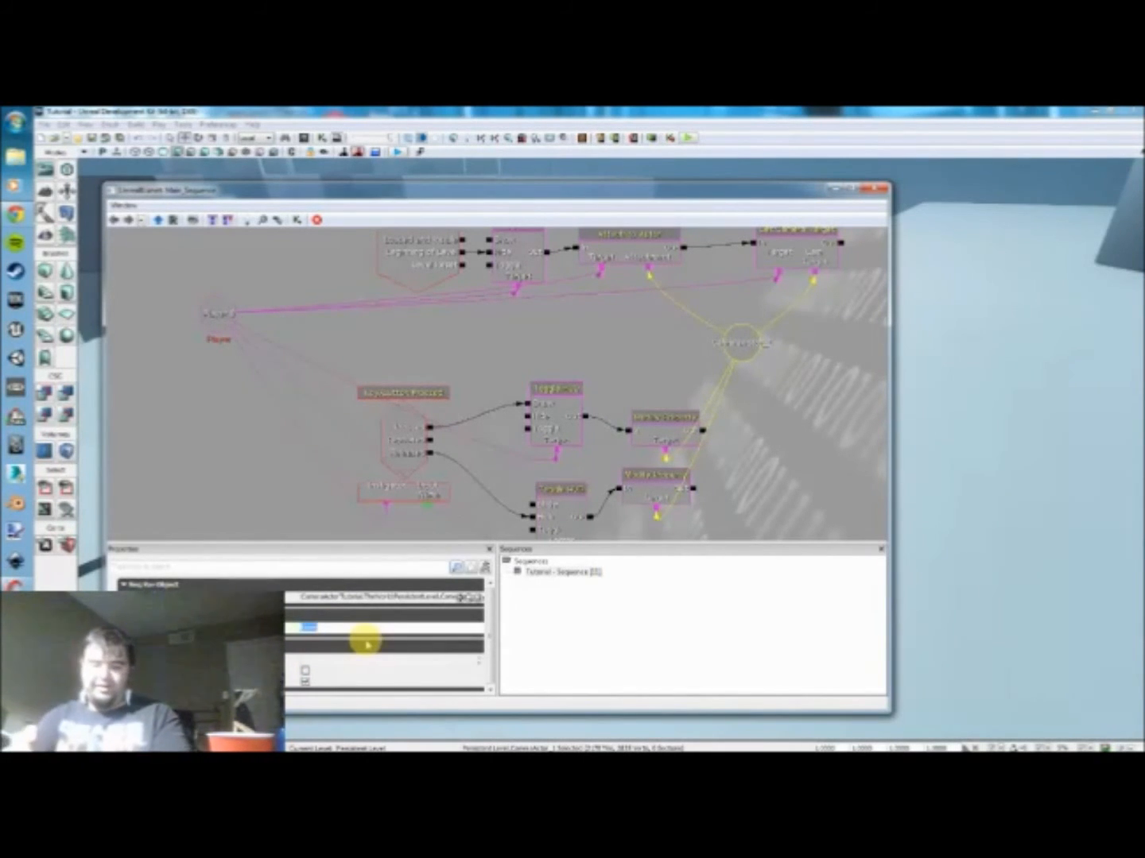
{"action": "type", "text": "Ca"}
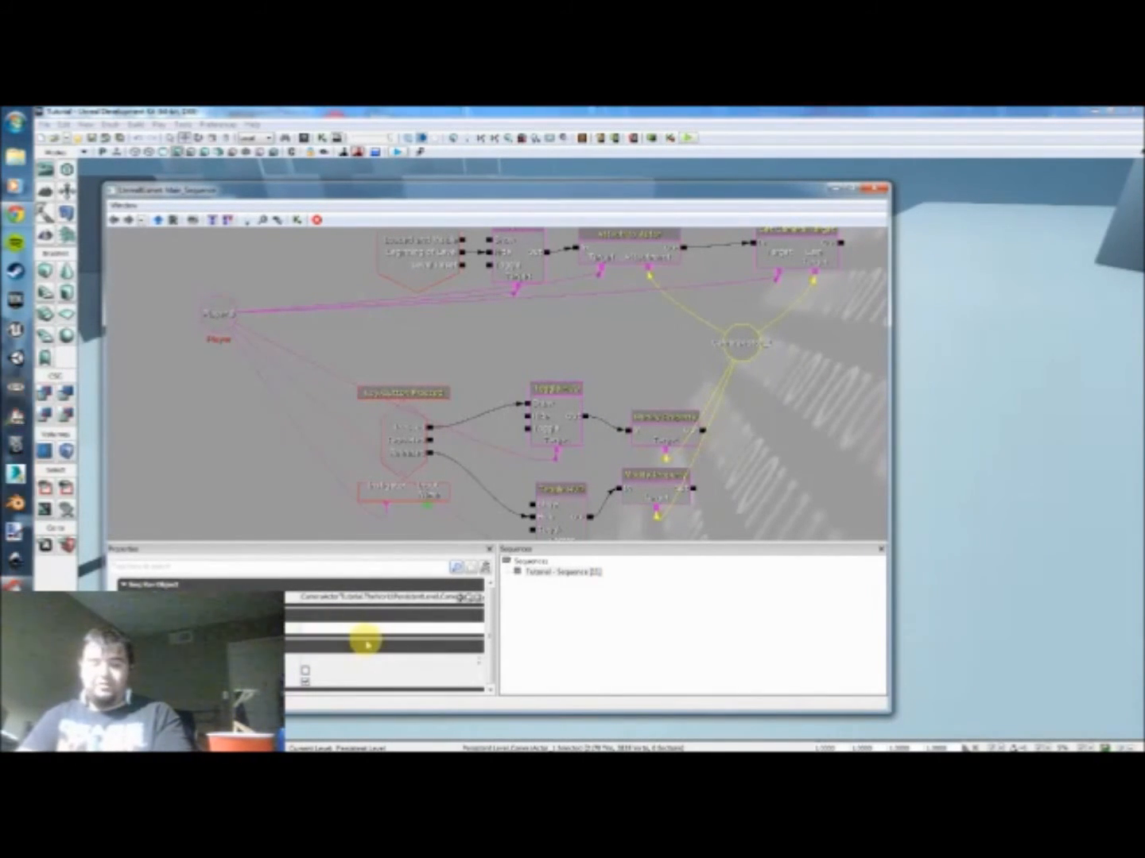
{"action": "type", "text": "mera"}
{"action": "key", "text": "Return"}
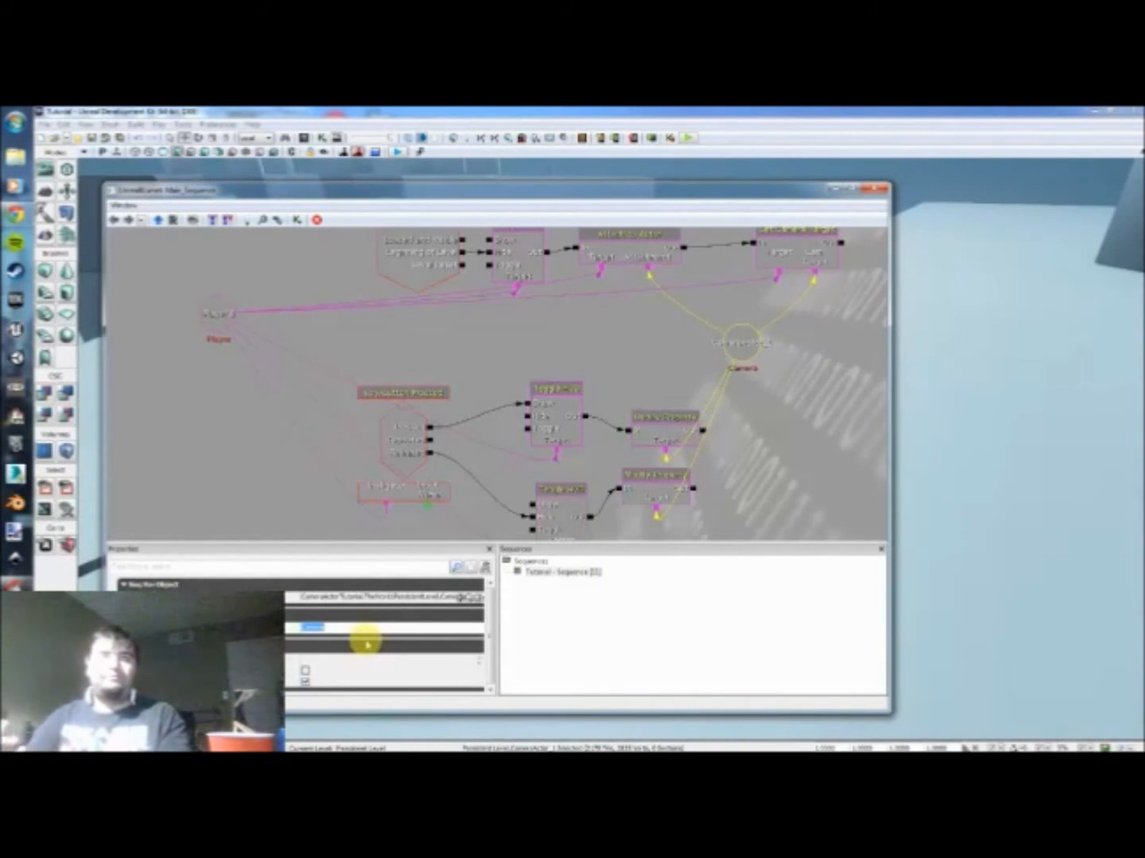
{"action": "left_click_drag", "start_coordinate": [745, 338], "coordinate": [822, 406]}
{"action": "left_click_drag", "start_coordinate": [676, 376], "coordinate": [689, 364]}
Step: Add a Named Variable between the event chains with expected type SeqVar_Player and find name Player
{"action": "right_click", "coordinate": [517, 311]}
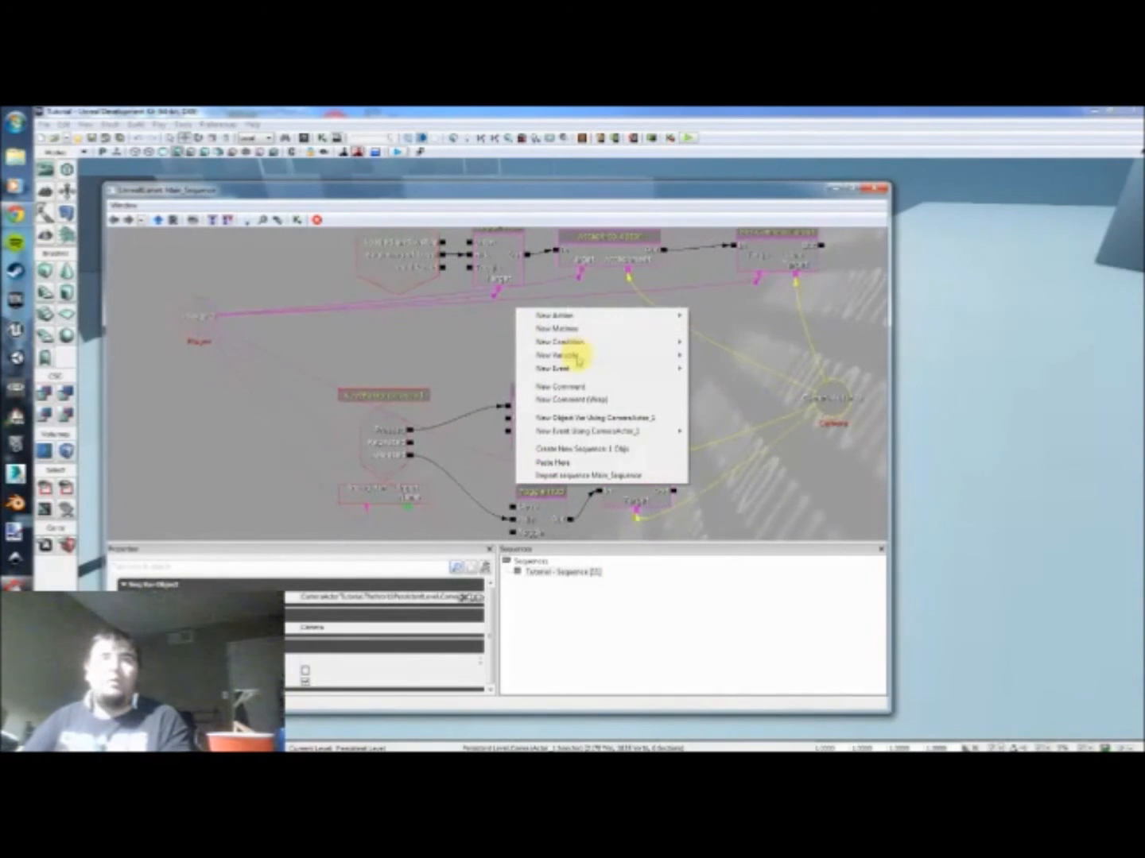
{"action": "mouse_move", "coordinate": [578, 360]}
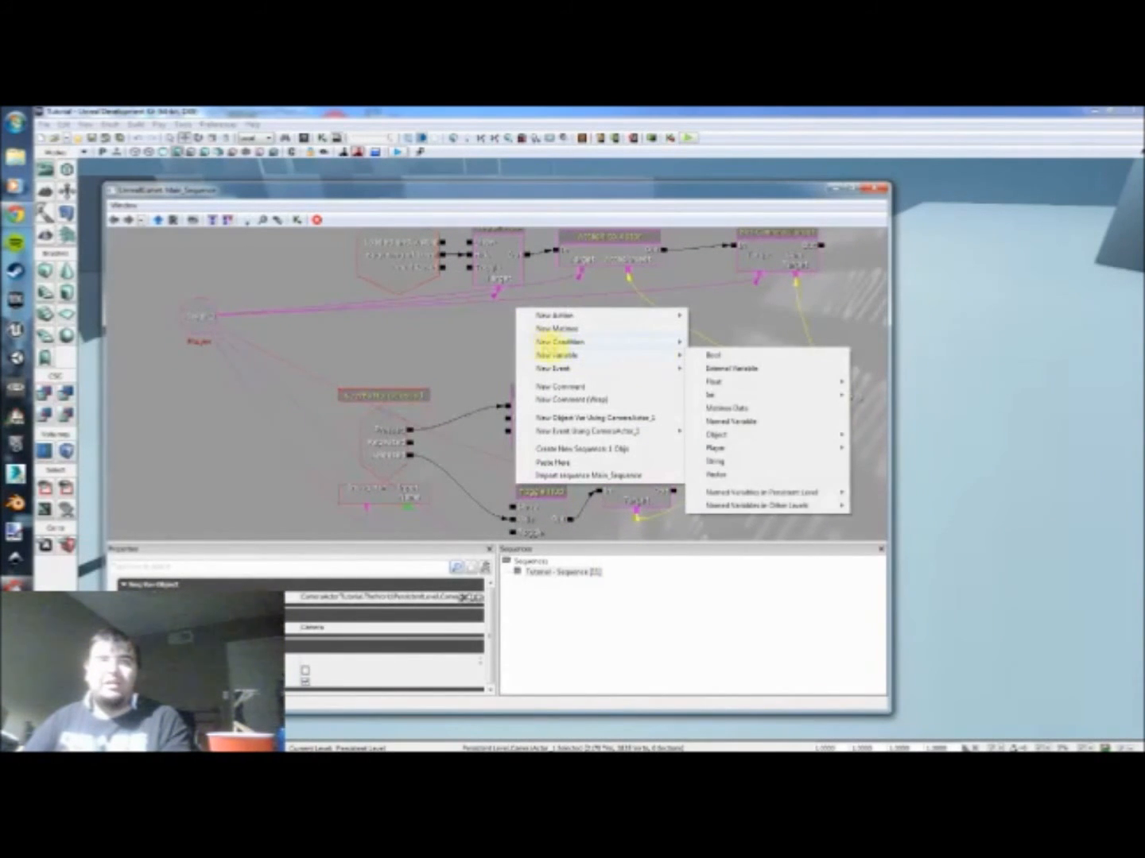
{"action": "left_click", "coordinate": [753, 422]}
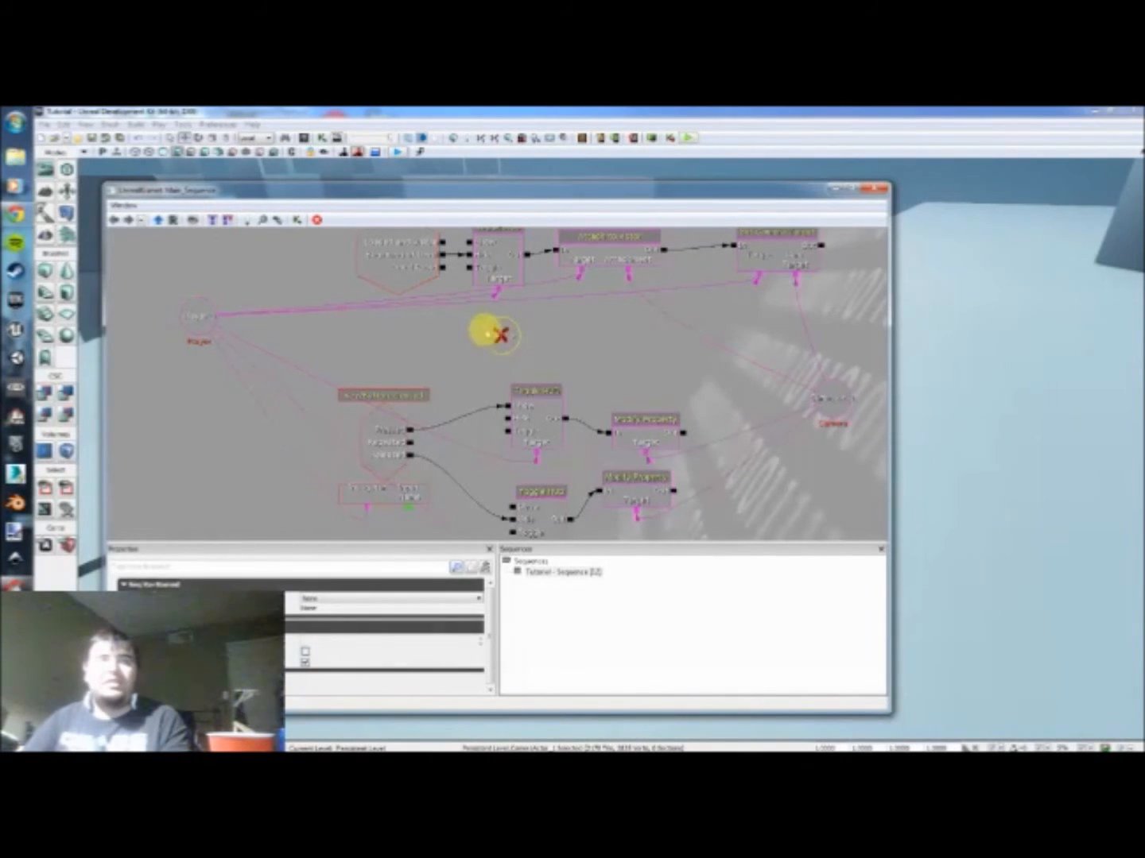
{"action": "left_click", "coordinate": [331, 600]}
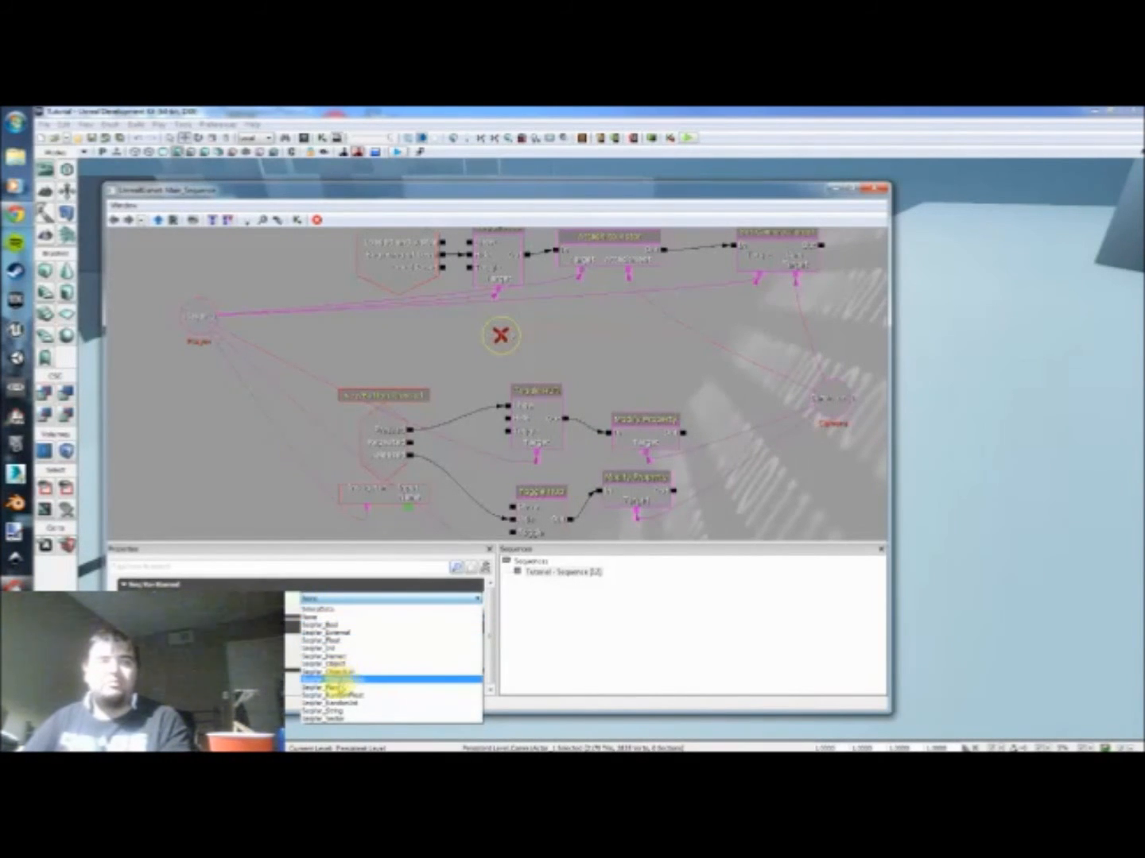
{"action": "left_click", "coordinate": [333, 686]}
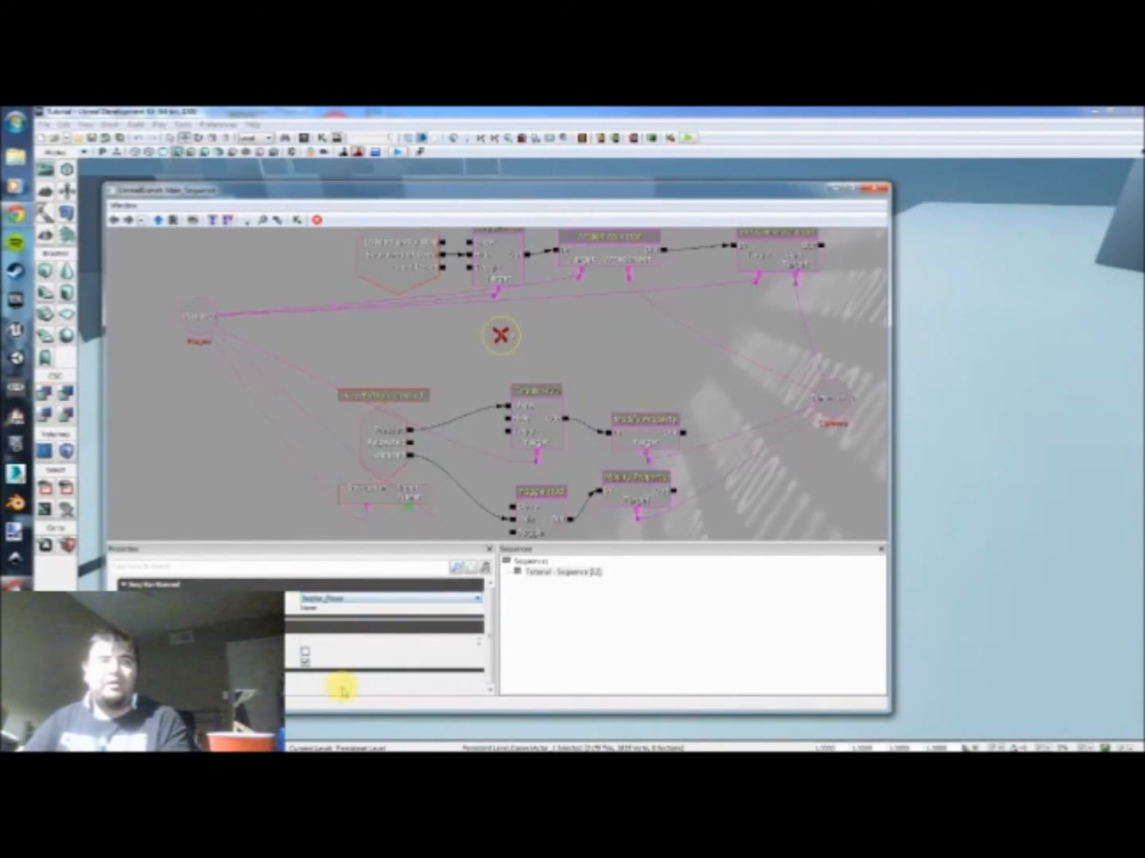
{"action": "left_click", "coordinate": [337, 609]}
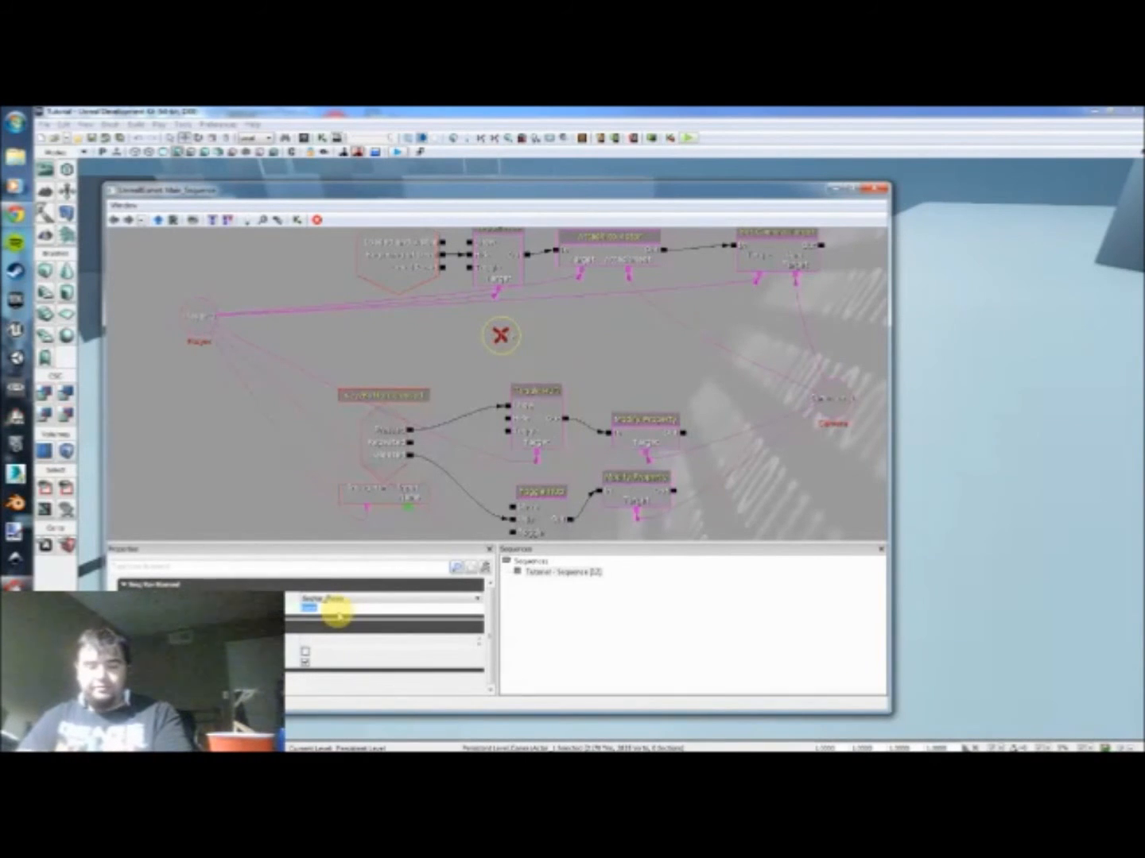
{"action": "left_click", "coordinate": [335, 608]}
{"action": "left_click", "coordinate": [520, 339]}
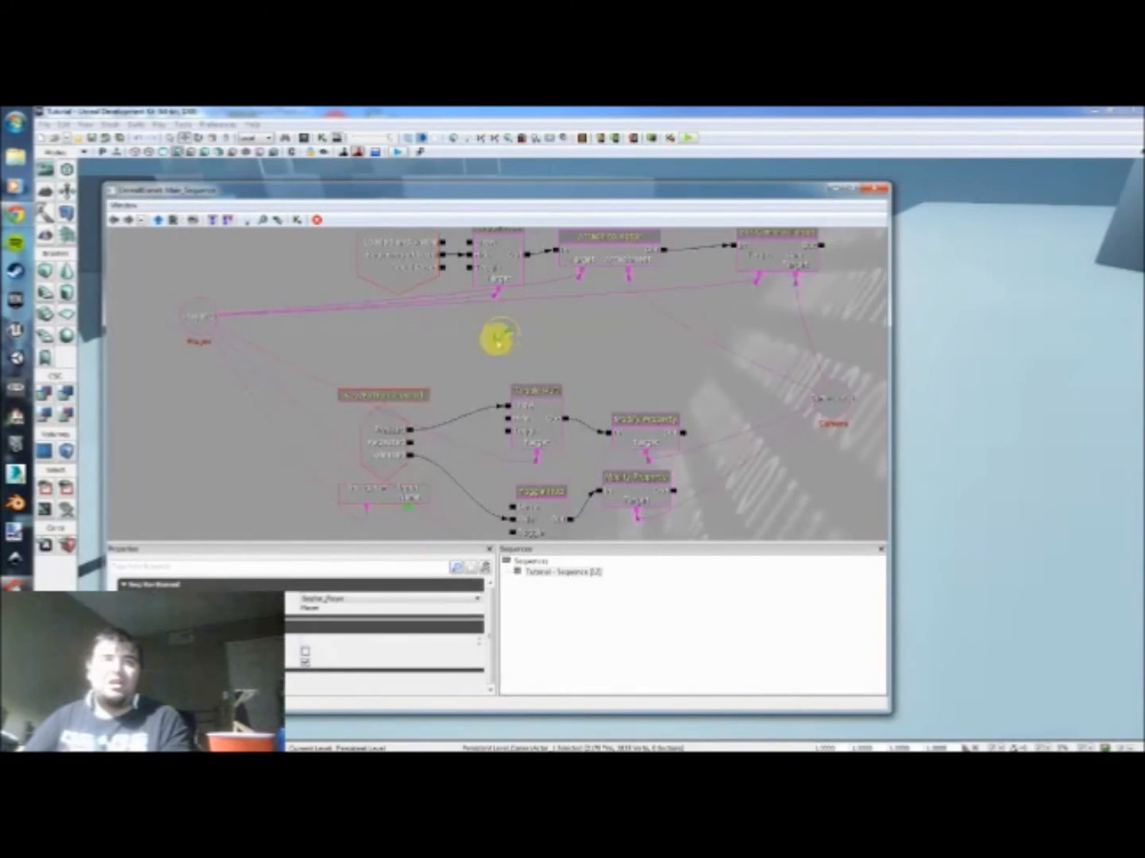
Step: Duplicate the Player named variable twice, placing the copies beneath the Attach to Actor and Set Camera Target actions
{"action": "left_click_drag", "start_coordinate": [532, 323], "coordinate": [513, 350]}
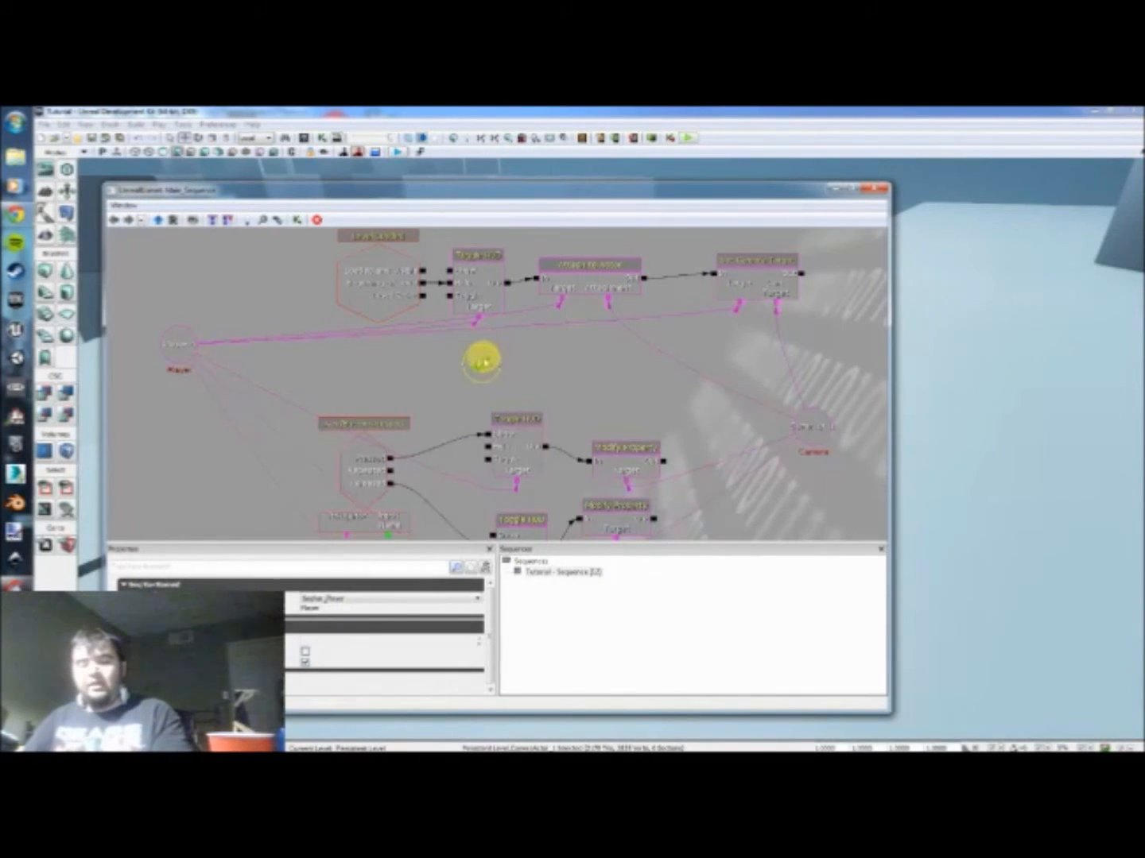
{"action": "key", "text": "ctrl+v"}
{"action": "left_click_drag", "start_coordinate": [511, 406], "coordinate": [554, 333], "text": "ctrl"}
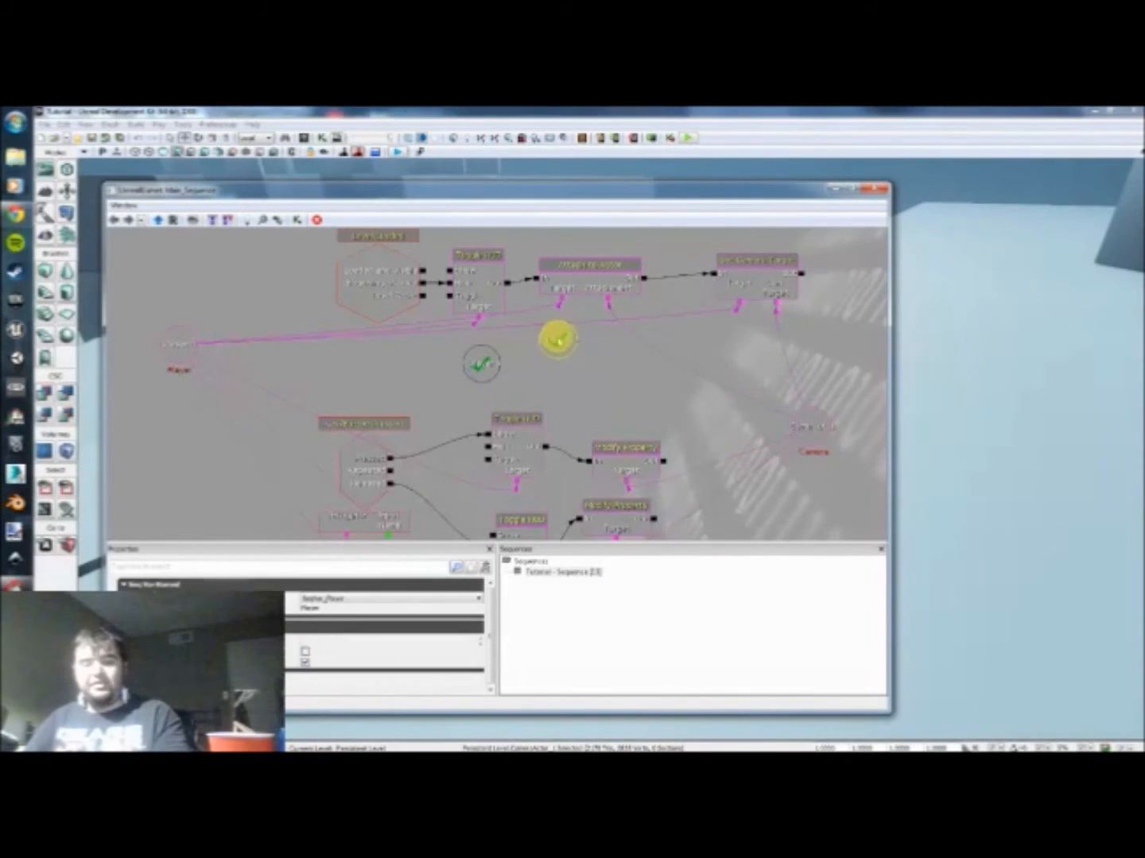
{"action": "key", "text": "ctrl+v"}
{"action": "left_click_drag", "start_coordinate": [532, 423], "coordinate": [757, 341], "text": "ctrl"}
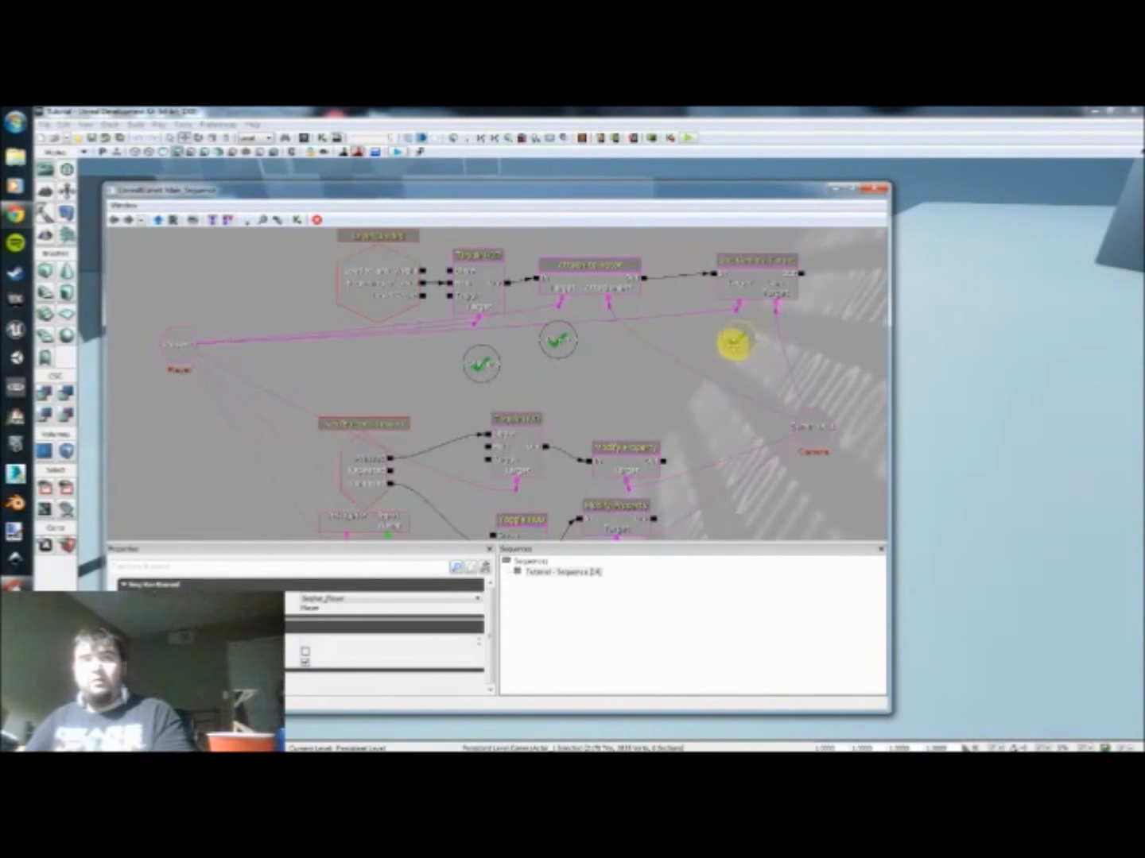
Step: Paste three more Player named variables beneath the two lower Toggle HUD actions and the Key/Button Pressed event's Instigator
{"action": "key", "text": "ctrl+v"}
{"action": "left_click_drag", "start_coordinate": [627, 414], "coordinate": [662, 351]}
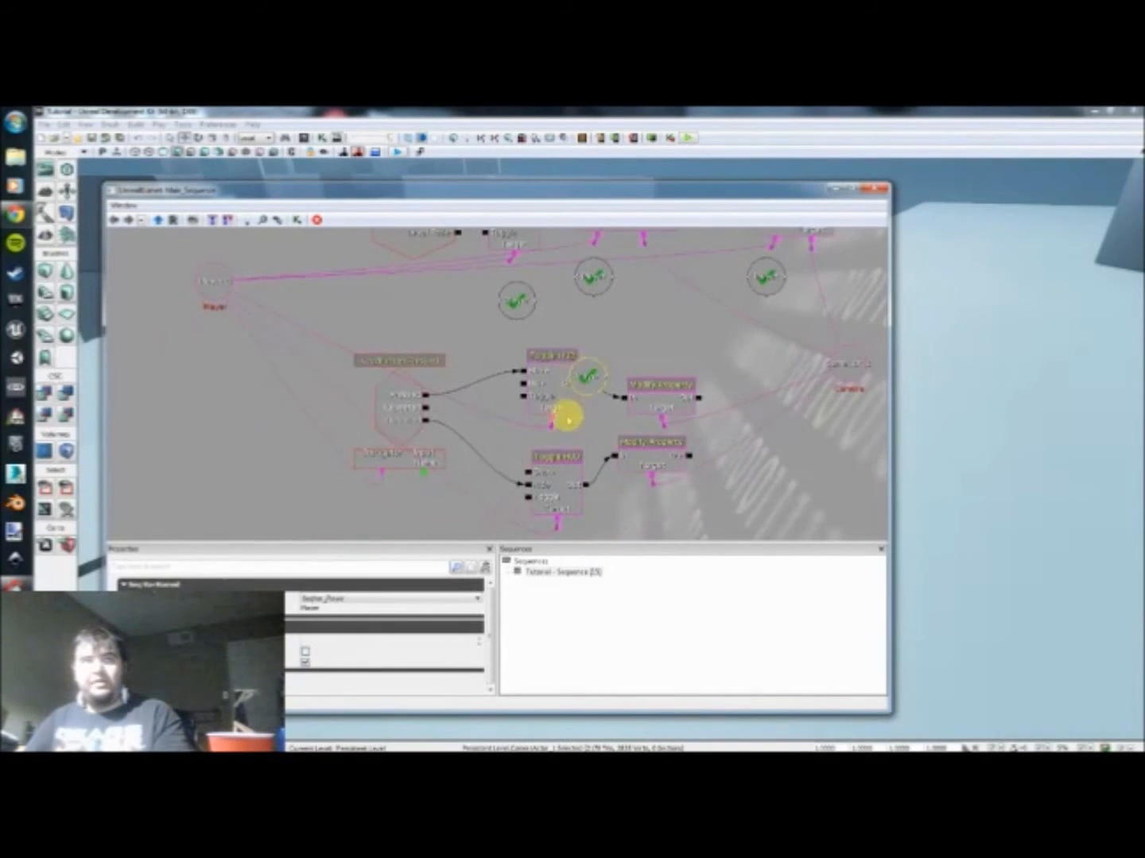
{"action": "left_click", "coordinate": [541, 395]}
{"action": "left_click_drag", "start_coordinate": [541, 395], "coordinate": [556, 509]}
{"action": "key", "text": "ctrl+v"}
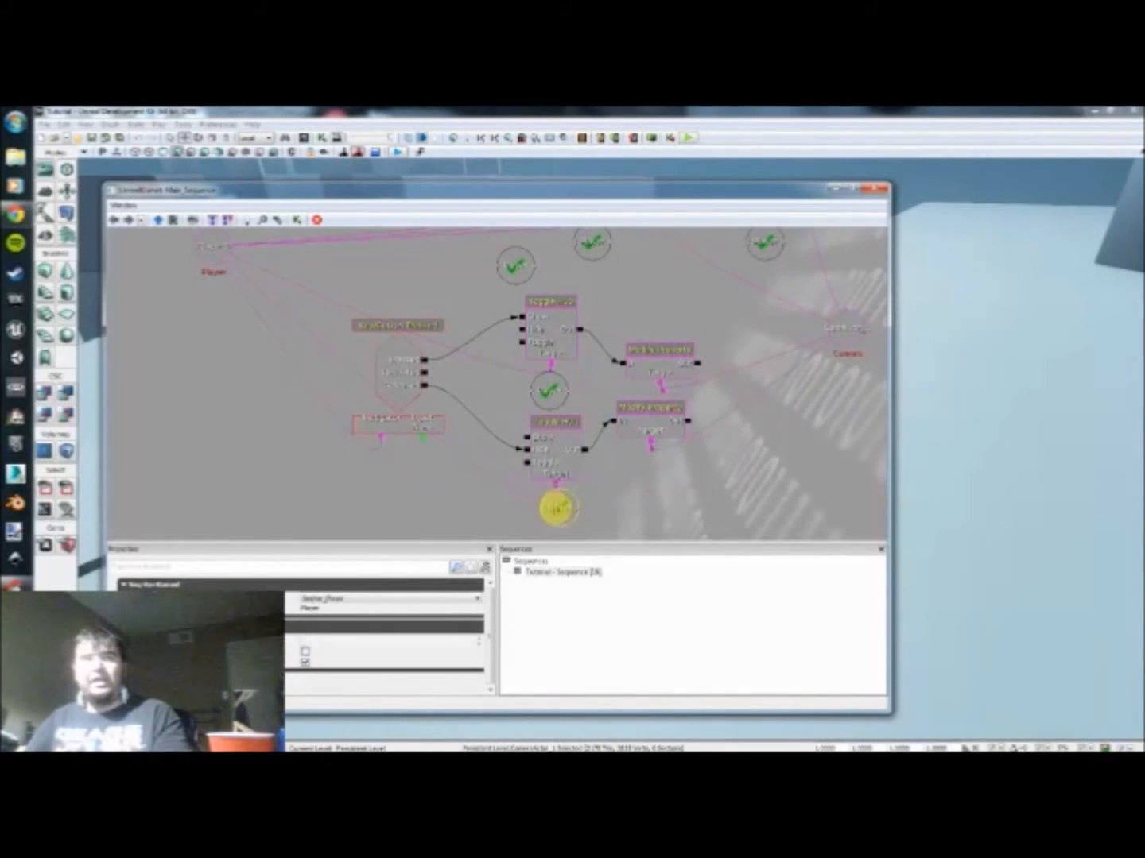
{"action": "left_click_drag", "start_coordinate": [602, 467], "coordinate": [528, 509]}
{"action": "left_click_drag", "start_coordinate": [530, 320], "coordinate": [588, 311]}
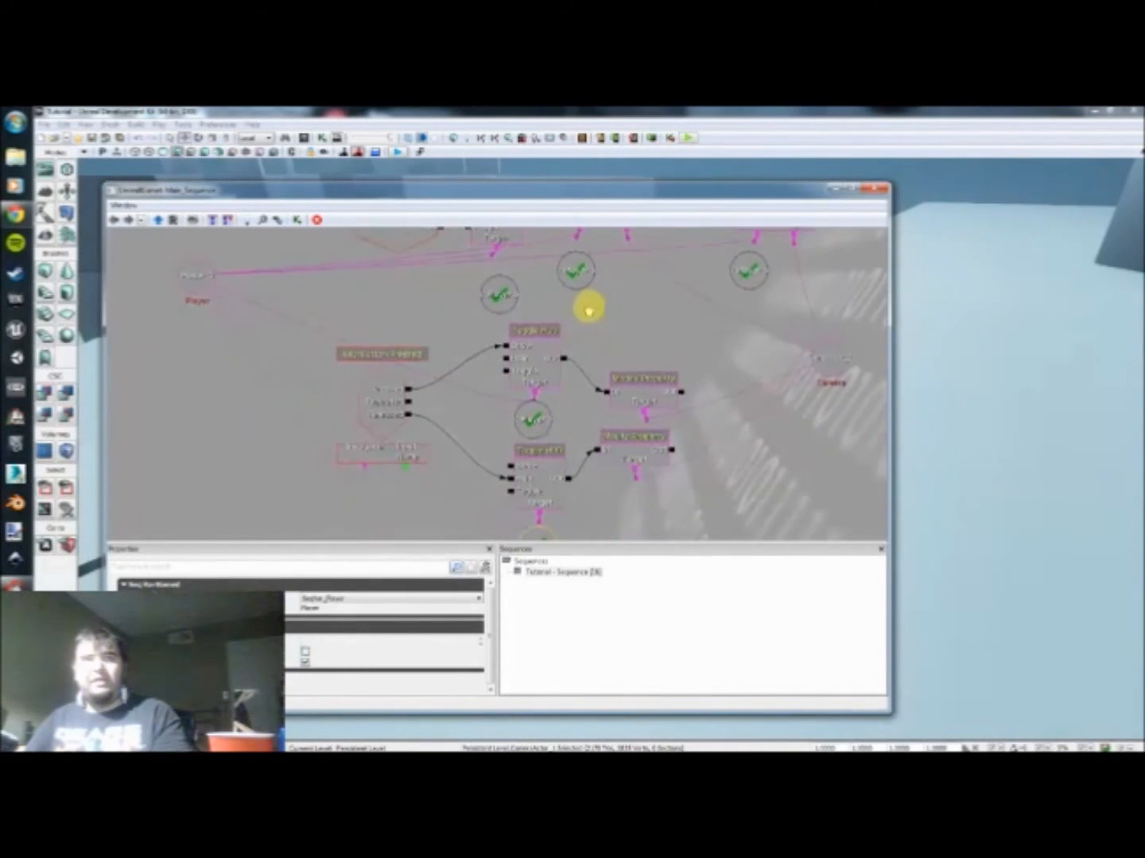
{"action": "key", "text": "ctrl+v"}
{"action": "left_click_drag", "start_coordinate": [588, 475], "coordinate": [368, 501]}
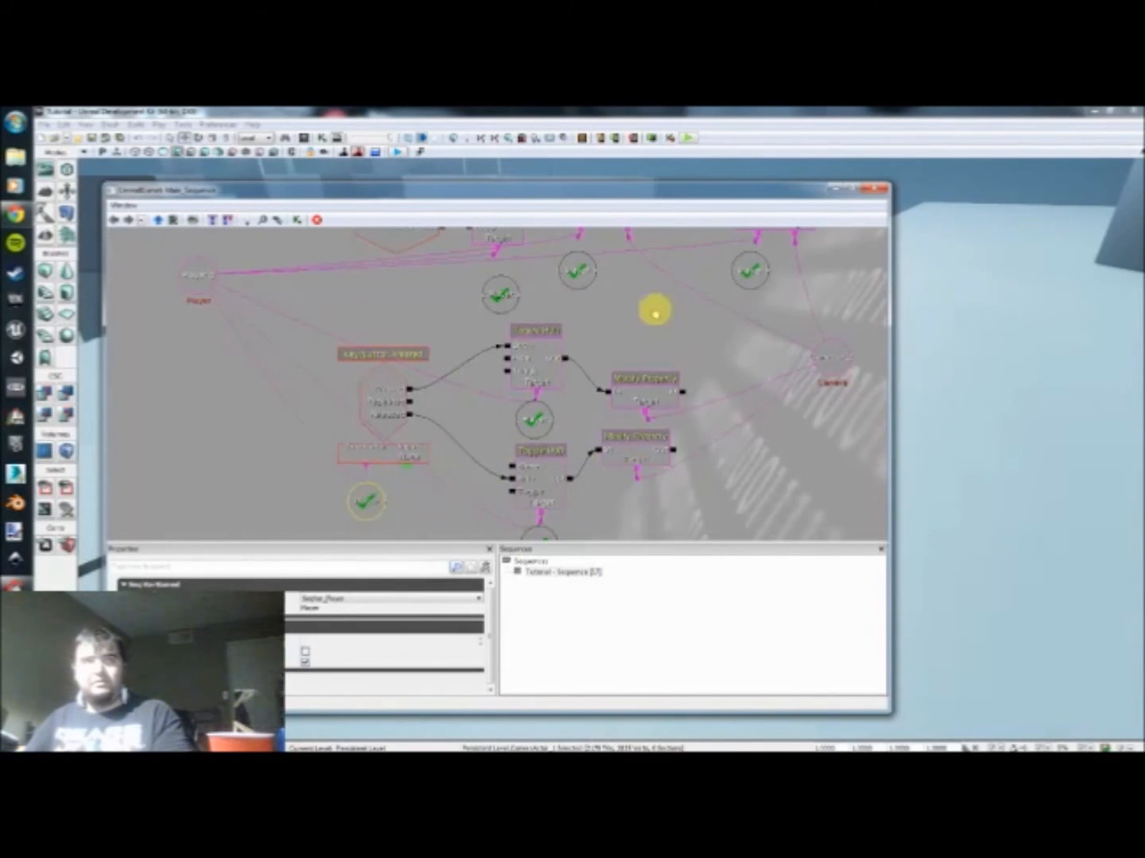
Step: Break all links from the Player 0 variable to the action Targets and the Key/Button Pressed event's Instigator
{"action": "left_click_drag", "start_coordinate": [655, 311], "coordinate": [619, 368]}
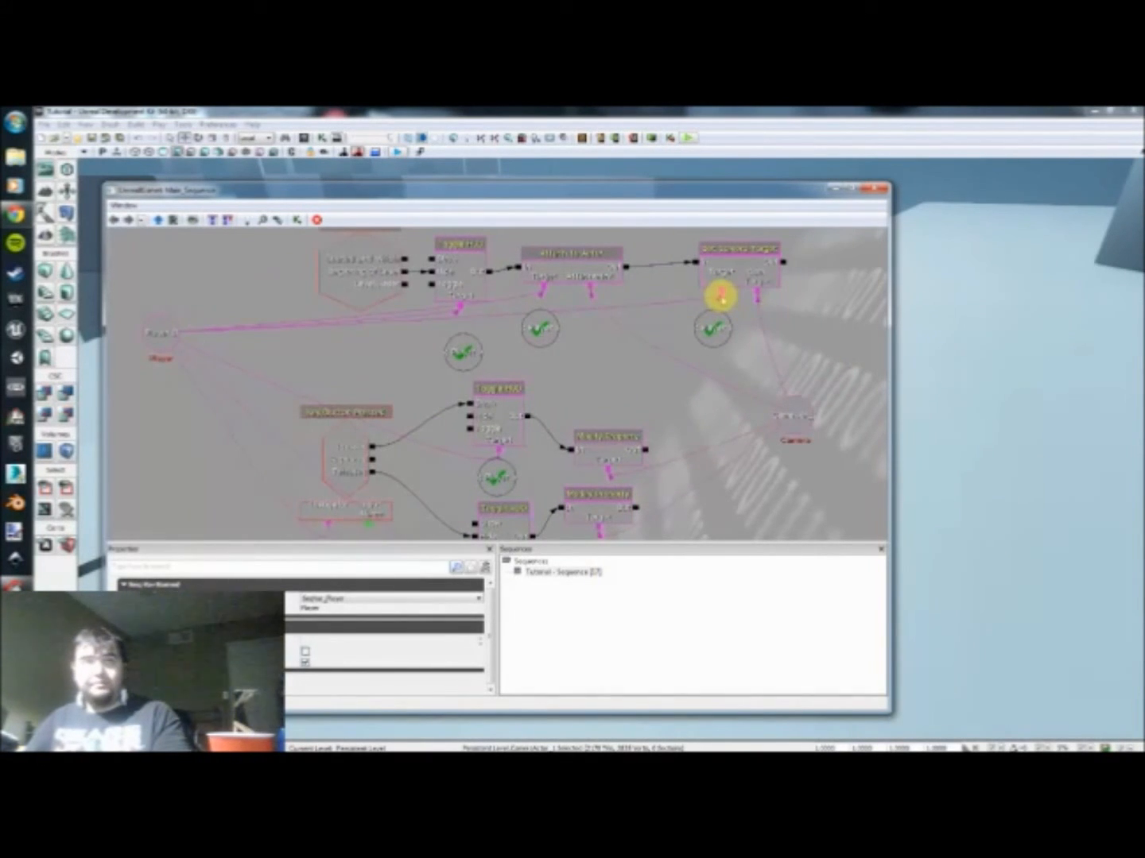
{"action": "left_click", "coordinate": [721, 298], "text": "alt"}
{"action": "left_click", "coordinate": [542, 290], "text": "alt"}
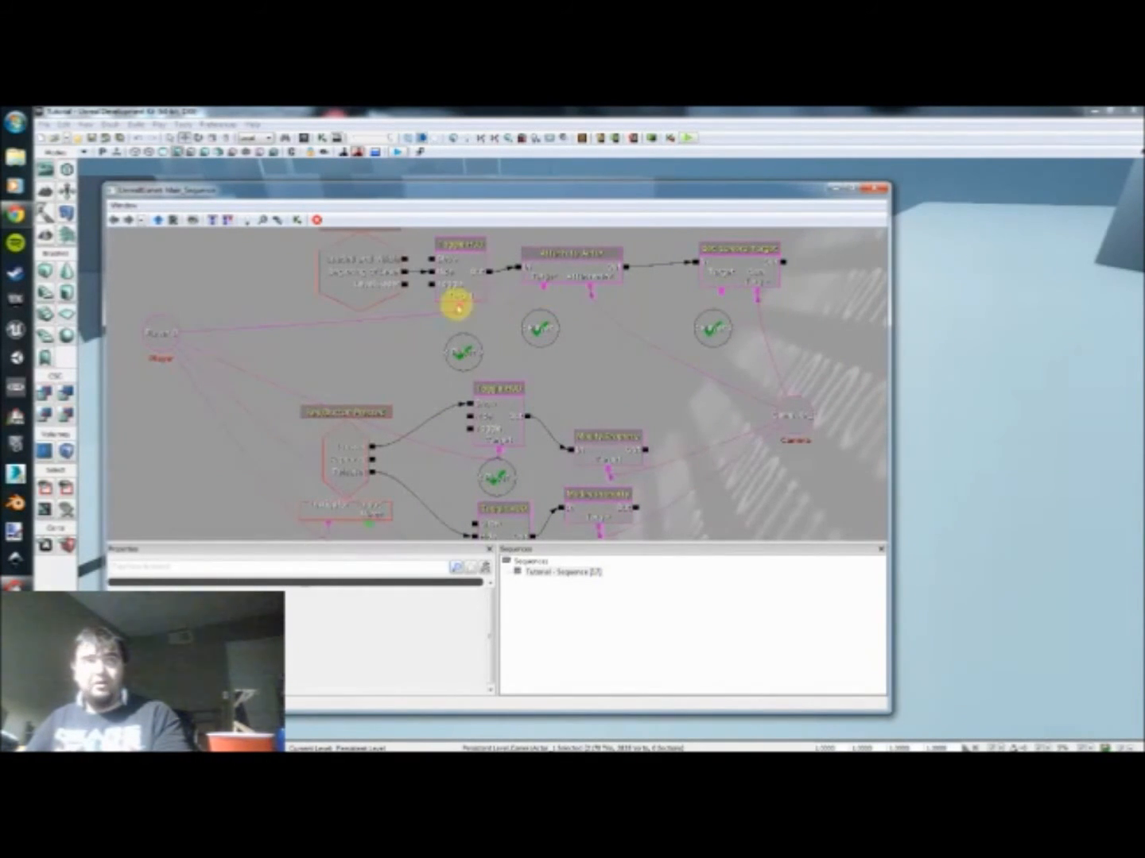
{"action": "left_click", "coordinate": [460, 302], "text": "alt"}
{"action": "left_click_drag", "start_coordinate": [526, 462], "coordinate": [544, 347]}
{"action": "left_click_drag", "start_coordinate": [518, 459], "coordinate": [358, 419]}
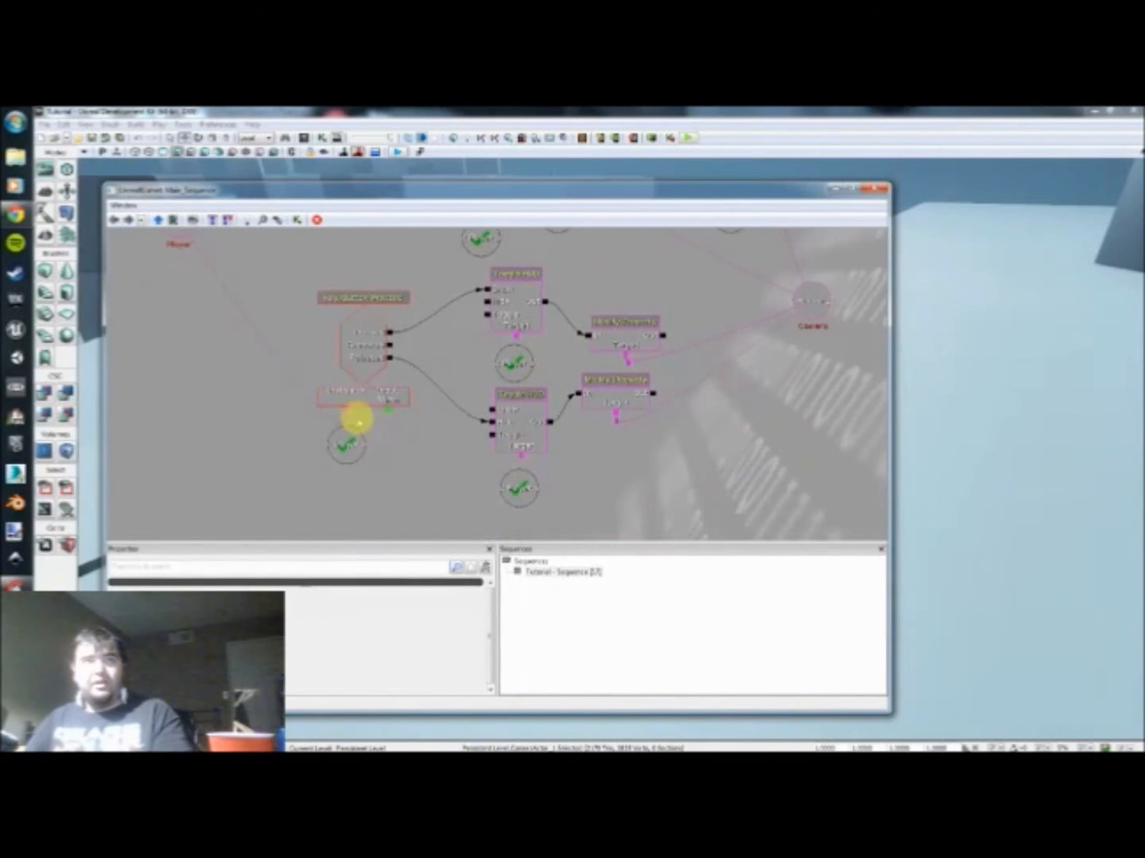
Step: Link the Targets of the upper Toggle HUD, Attach to Actor and Set Camera Target to their adjacent Player named variables
{"action": "left_click_drag", "start_coordinate": [442, 356], "coordinate": [408, 445]}
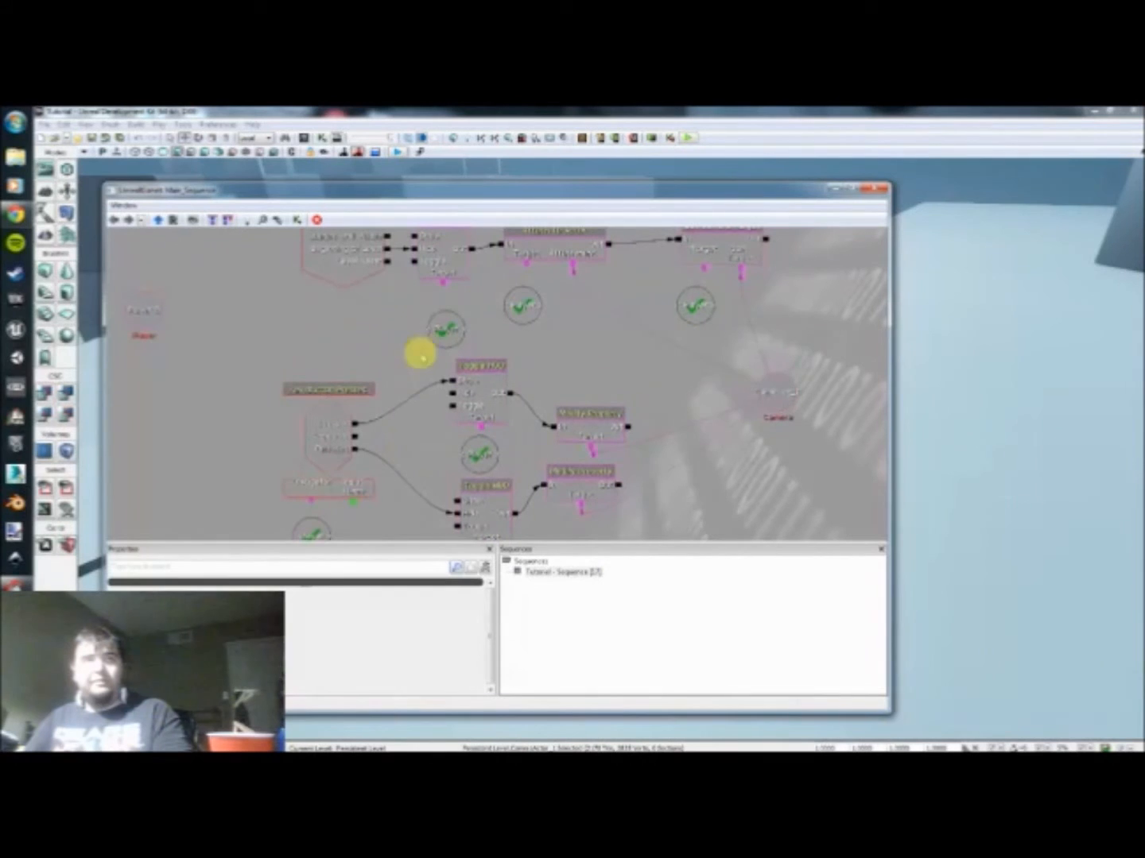
{"action": "left_click_drag", "start_coordinate": [439, 291], "coordinate": [444, 329]}
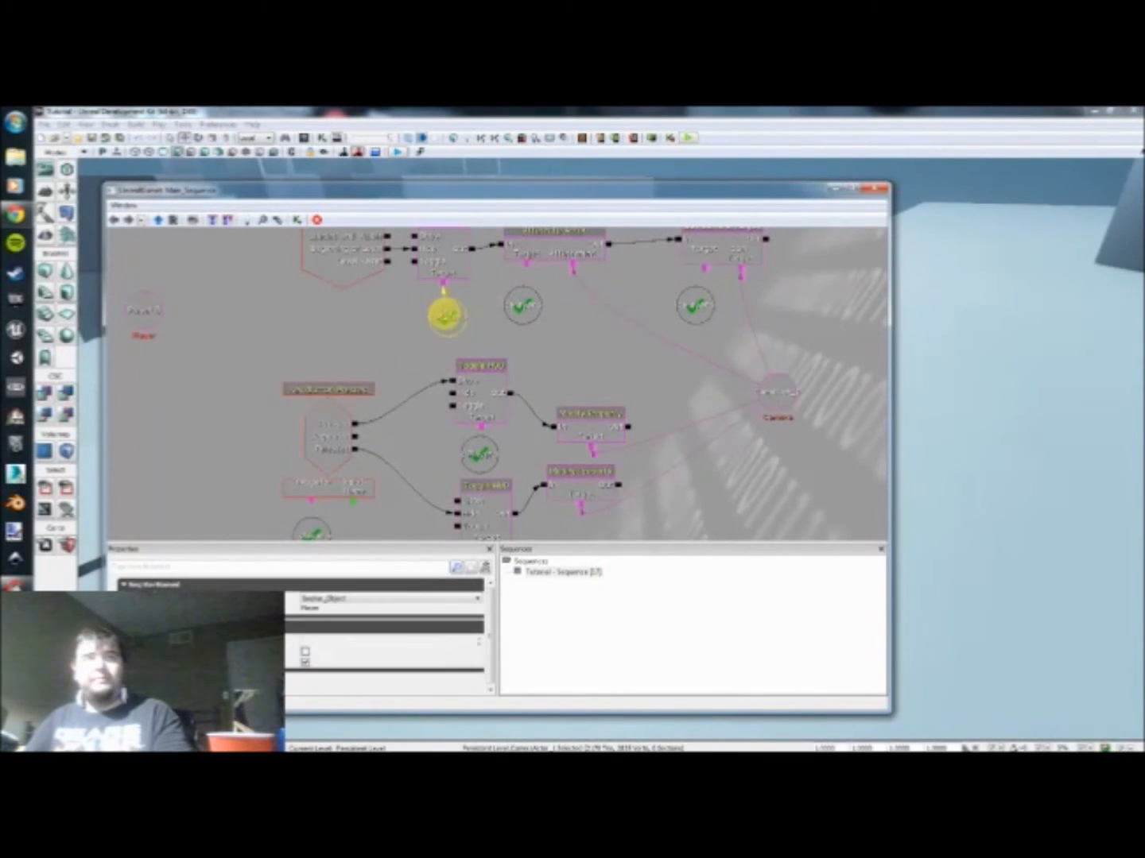
{"action": "left_click_drag", "start_coordinate": [527, 267], "coordinate": [529, 299]}
{"action": "left_click_drag", "start_coordinate": [707, 275], "coordinate": [689, 306]}
Step: Link the Key/Button Pressed event's Instigator and both lower Toggle HUD Targets to their adjacent Player named variables
{"action": "left_click_drag", "start_coordinate": [532, 359], "coordinate": [564, 352]}
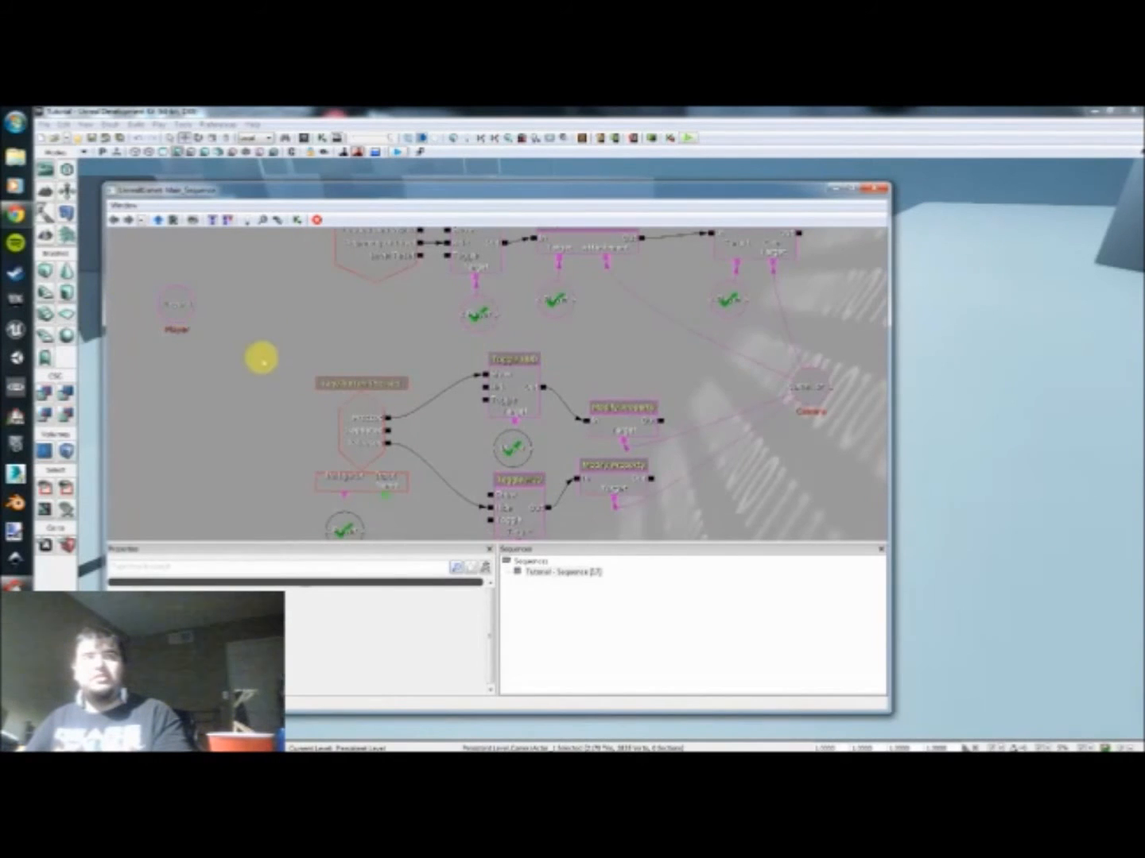
{"action": "left_click_drag", "start_coordinate": [272, 396], "coordinate": [280, 358]}
{"action": "left_click_drag", "start_coordinate": [351, 460], "coordinate": [349, 489]}
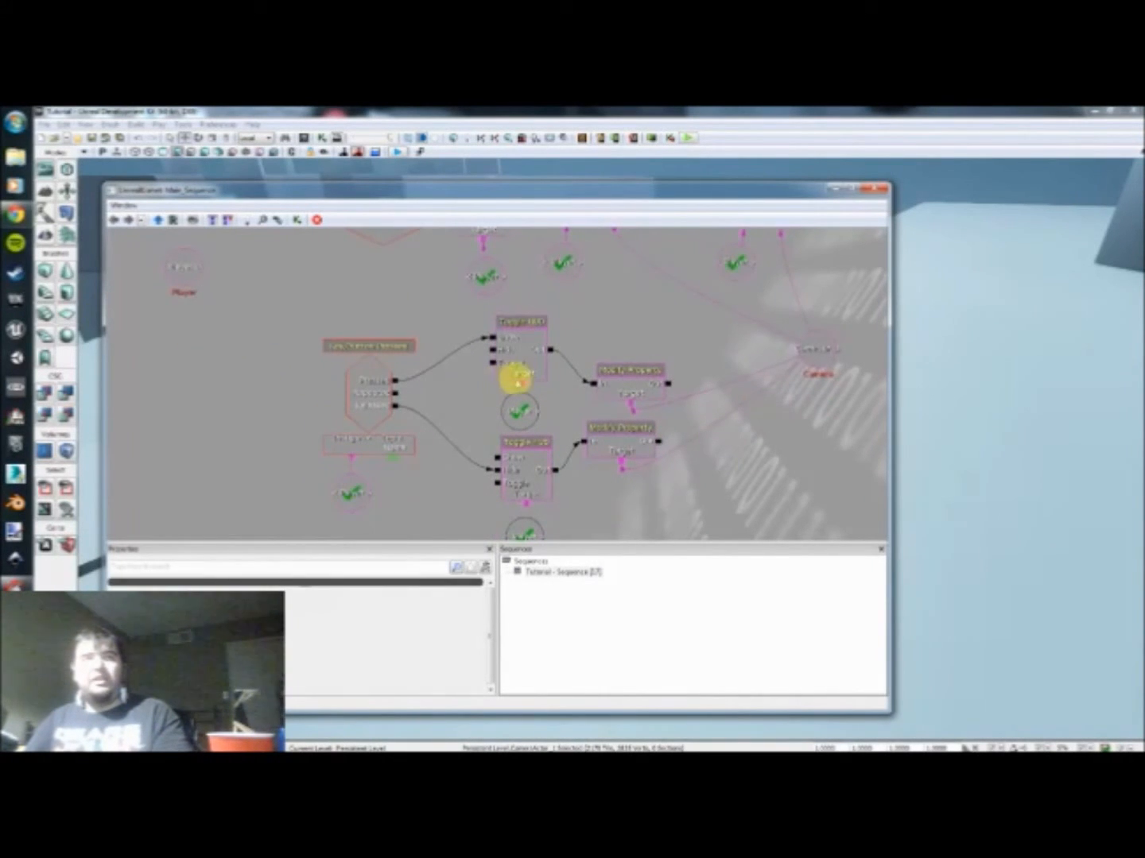
{"action": "left_click_drag", "start_coordinate": [522, 382], "coordinate": [566, 391]}
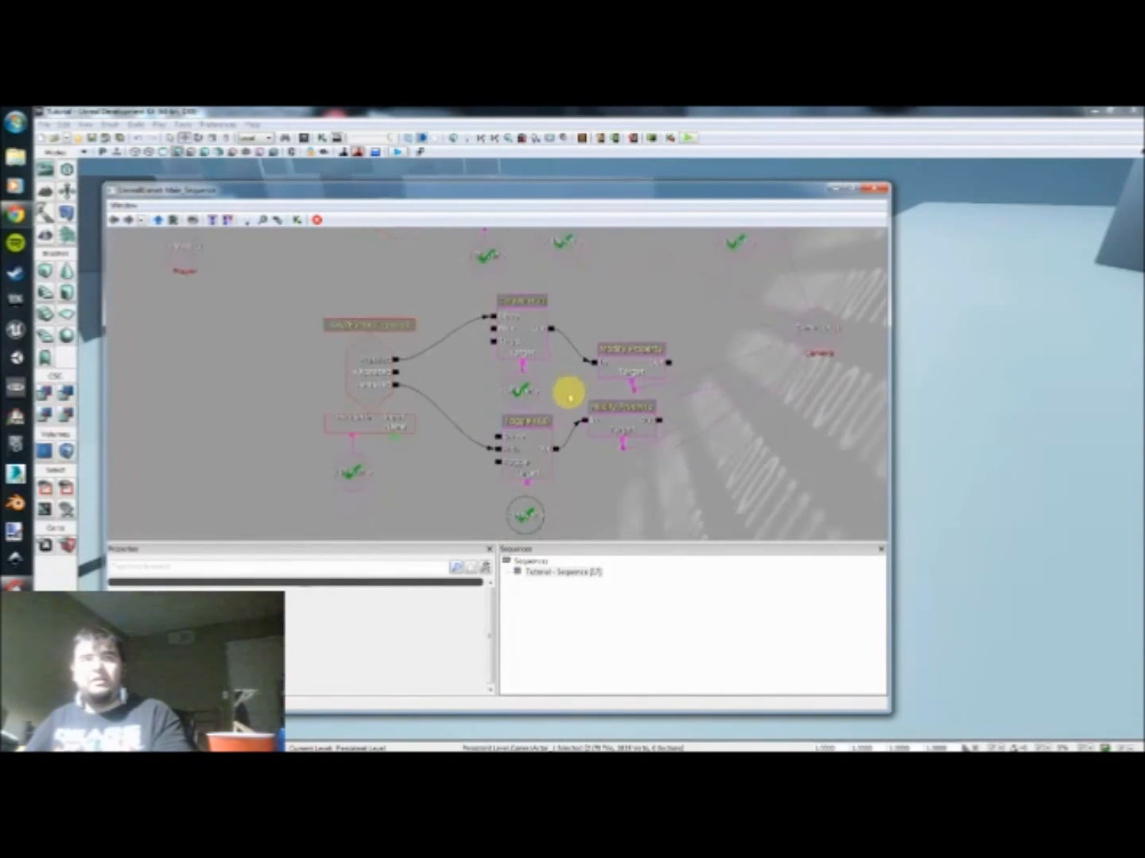
{"action": "left_click_drag", "start_coordinate": [527, 490], "coordinate": [525, 513]}
Step: Add a new named variable in the empty space above the upper Modify Property action
{"action": "left_click_drag", "start_coordinate": [580, 467], "coordinate": [554, 509]}
{"action": "scroll", "coordinate": [524, 424], "scroll_direction": "down", "scroll_amount": 2}
{"action": "scroll", "coordinate": [554, 369], "scroll_direction": "up", "scroll_amount": 1}
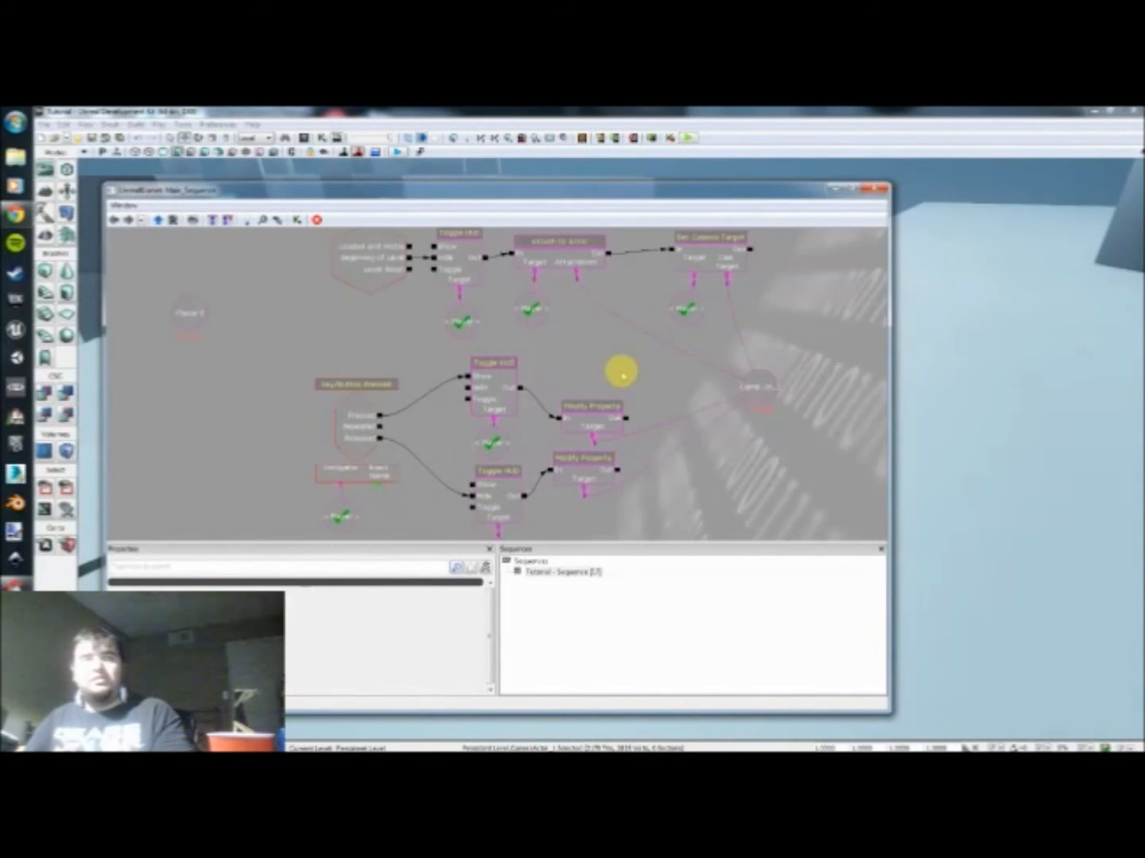
{"action": "left_click", "coordinate": [751, 392]}
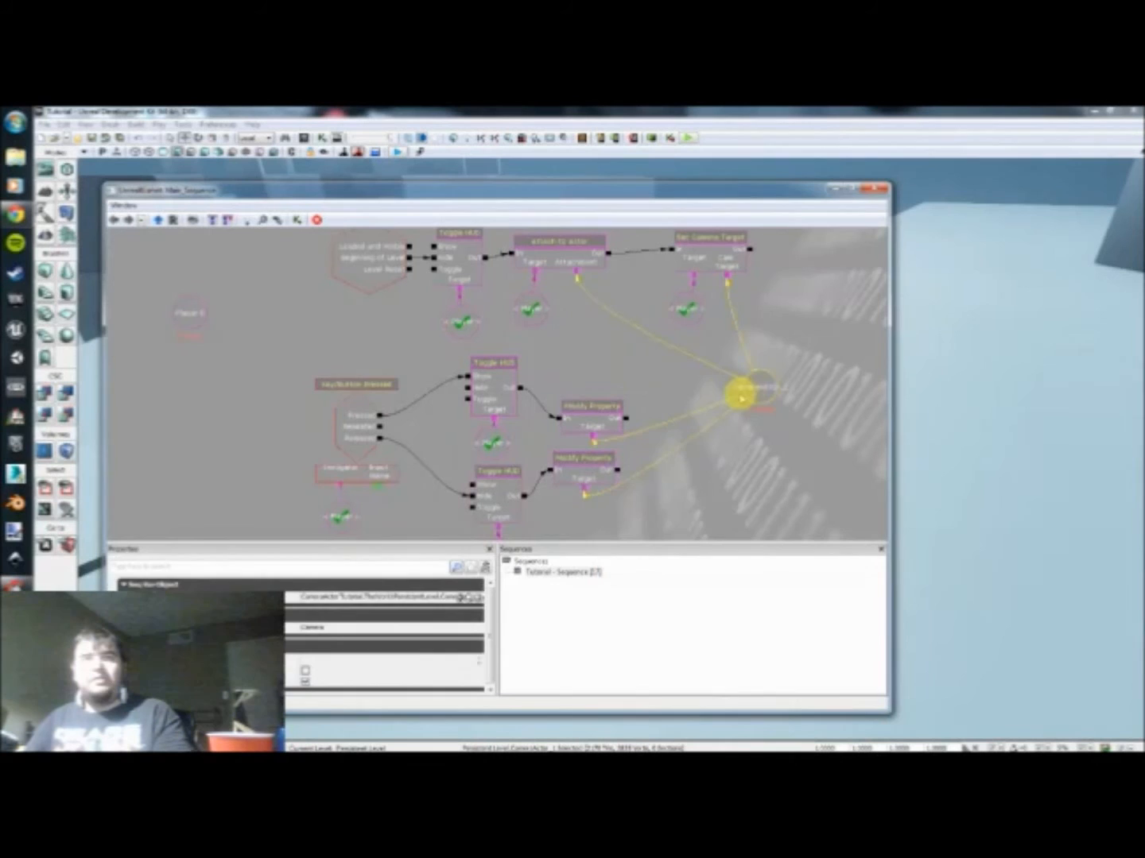
{"action": "left_click", "coordinate": [608, 365]}
{"action": "right_click", "coordinate": [611, 350]}
{"action": "mouse_move", "coordinate": [709, 396]}
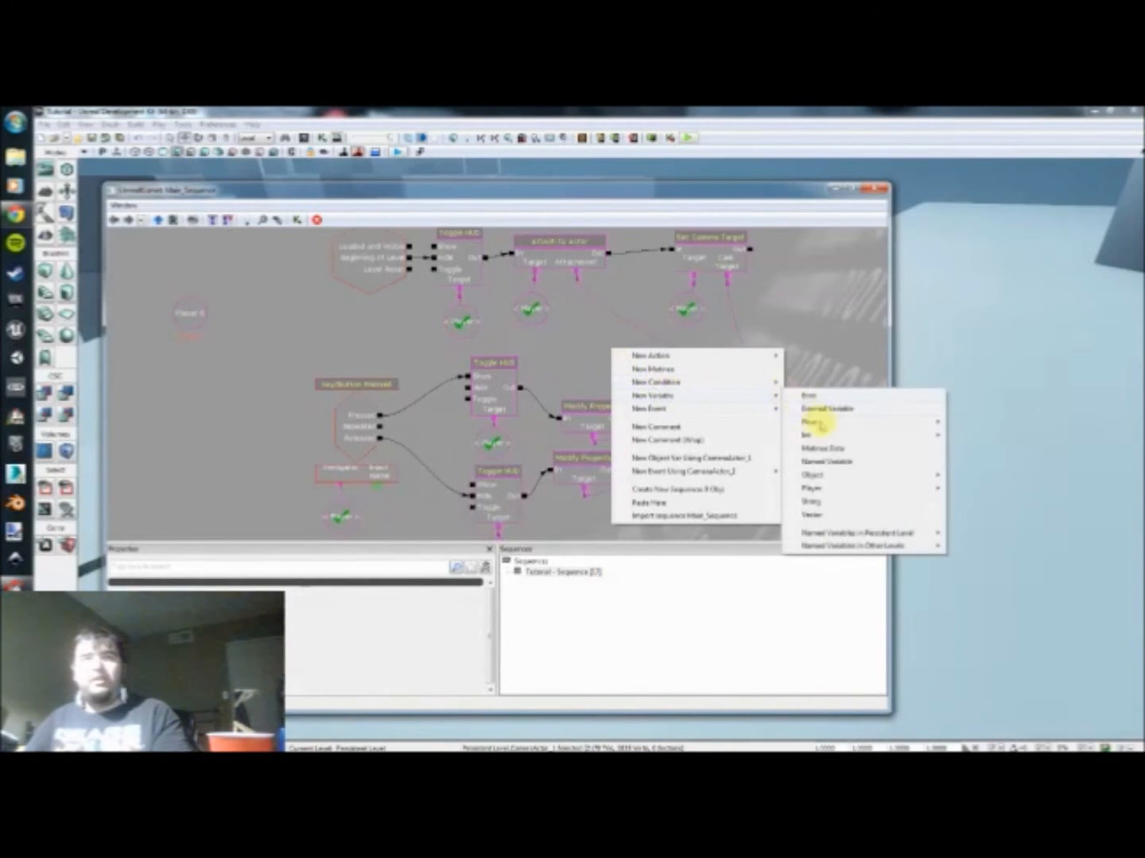
{"action": "mouse_move", "coordinate": [838, 469]}
{"action": "left_click", "coordinate": [971, 473]}
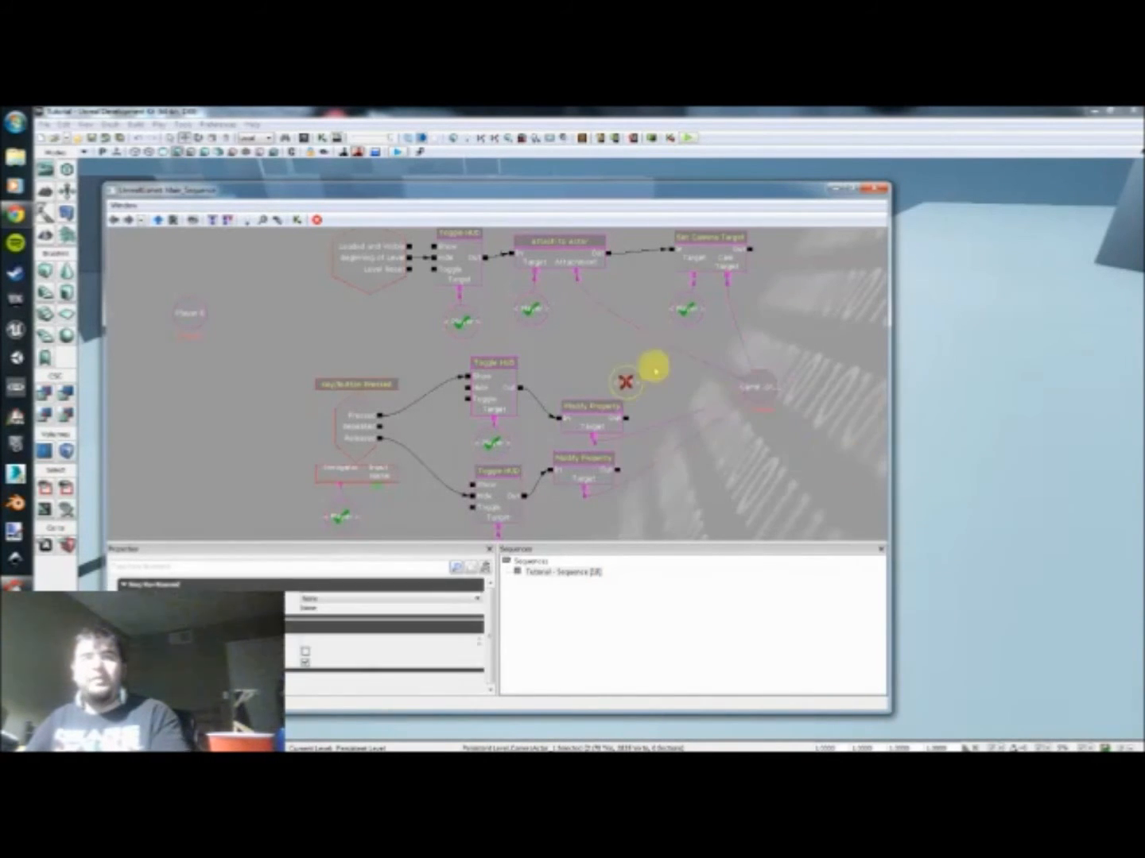
Step: Set the new named variable's expected type to SeqVar_Object and its variable name to Camera
{"action": "left_click", "coordinate": [359, 599]}
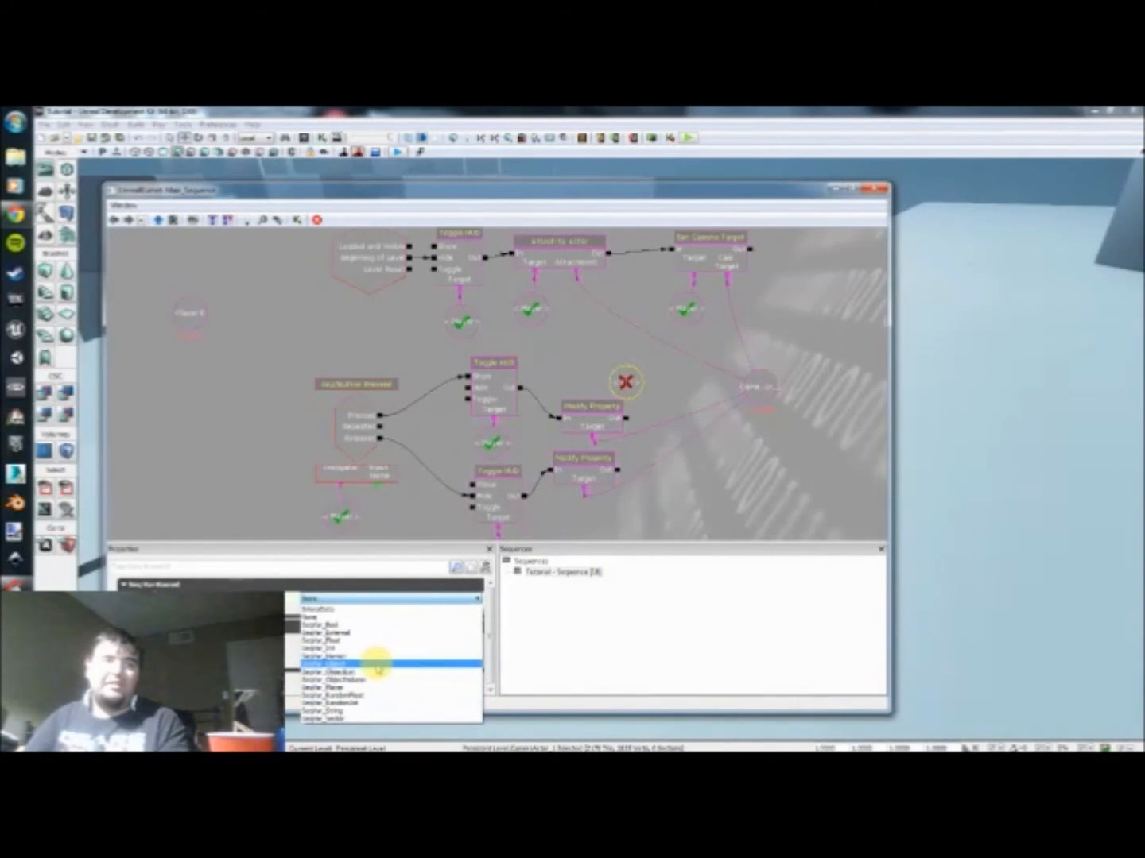
{"action": "left_click", "coordinate": [346, 664]}
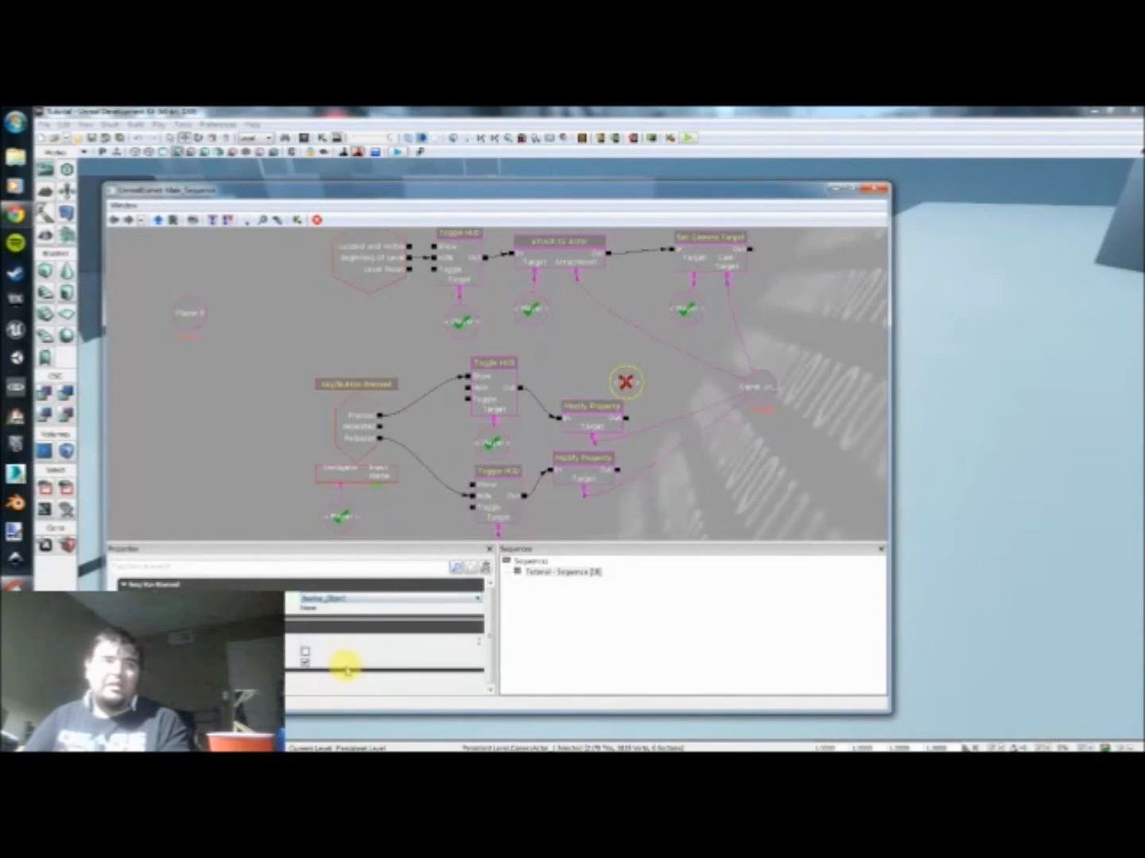
{"action": "left_click", "coordinate": [339, 610]}
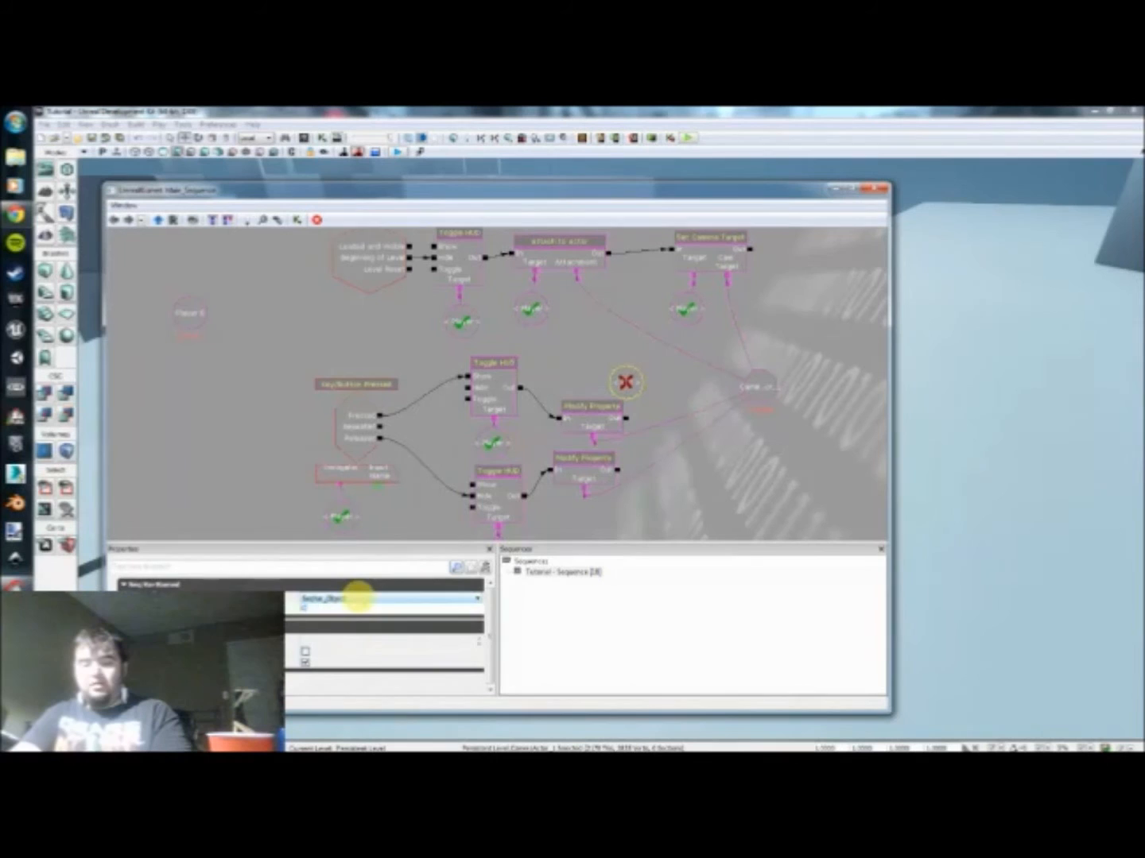
{"action": "key", "text": "Return"}
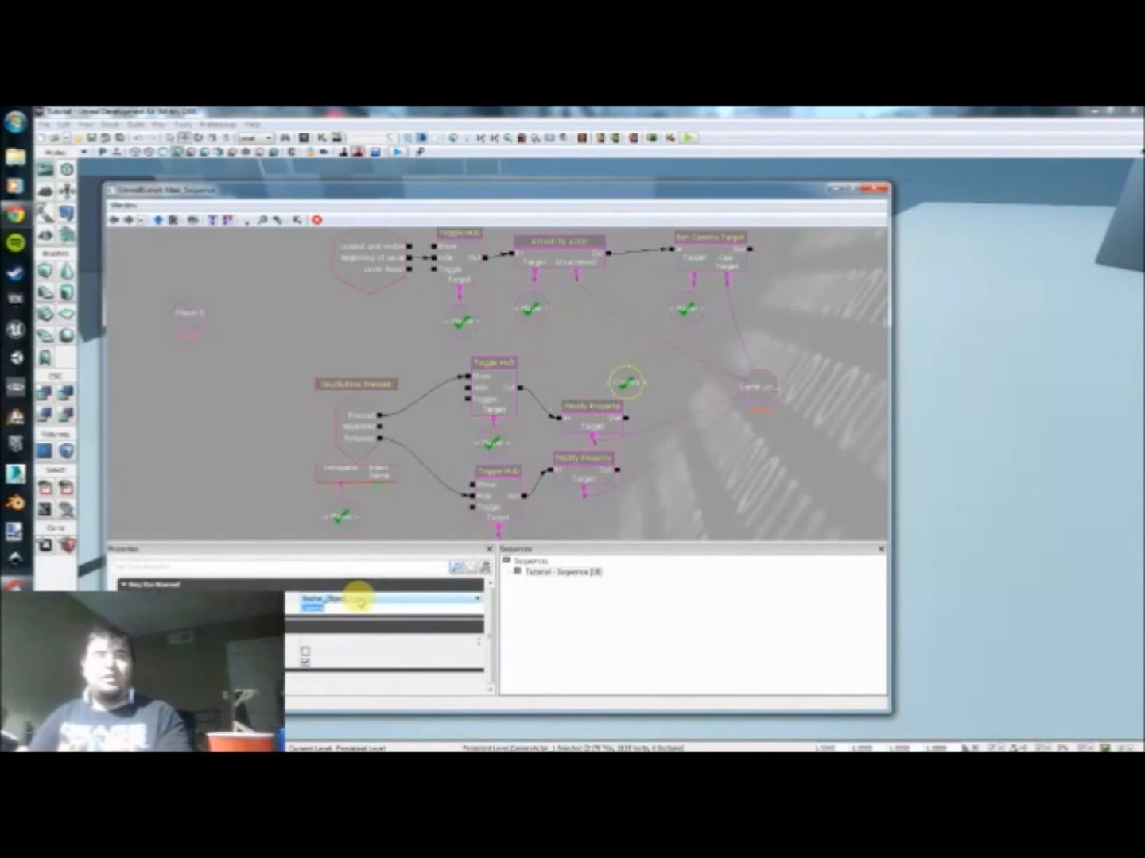
Step: Place the Camera named variable beneath Attach to Actor's Attachment and a pasted copy beneath Set Camera Target's Cam Target
{"action": "left_click_drag", "start_coordinate": [634, 381], "coordinate": [589, 334]}
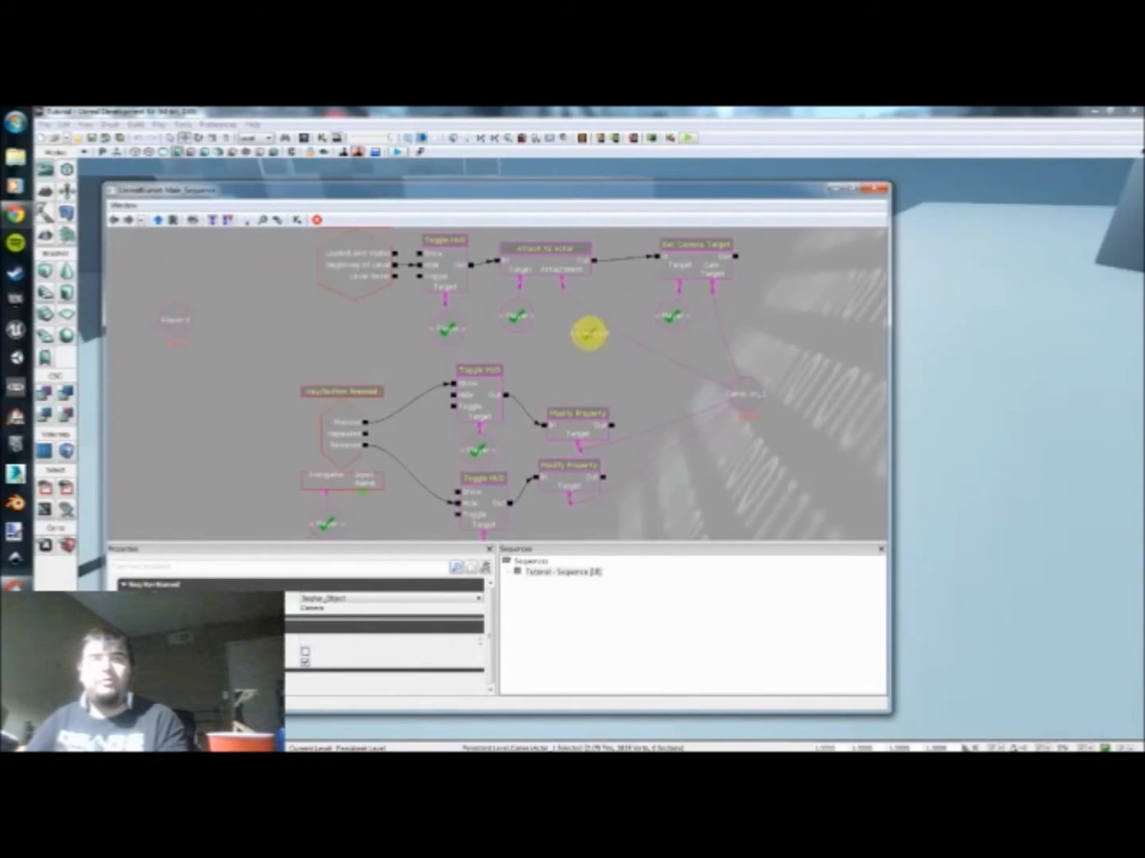
{"action": "left_click_drag", "start_coordinate": [562, 286], "coordinate": [581, 322]}
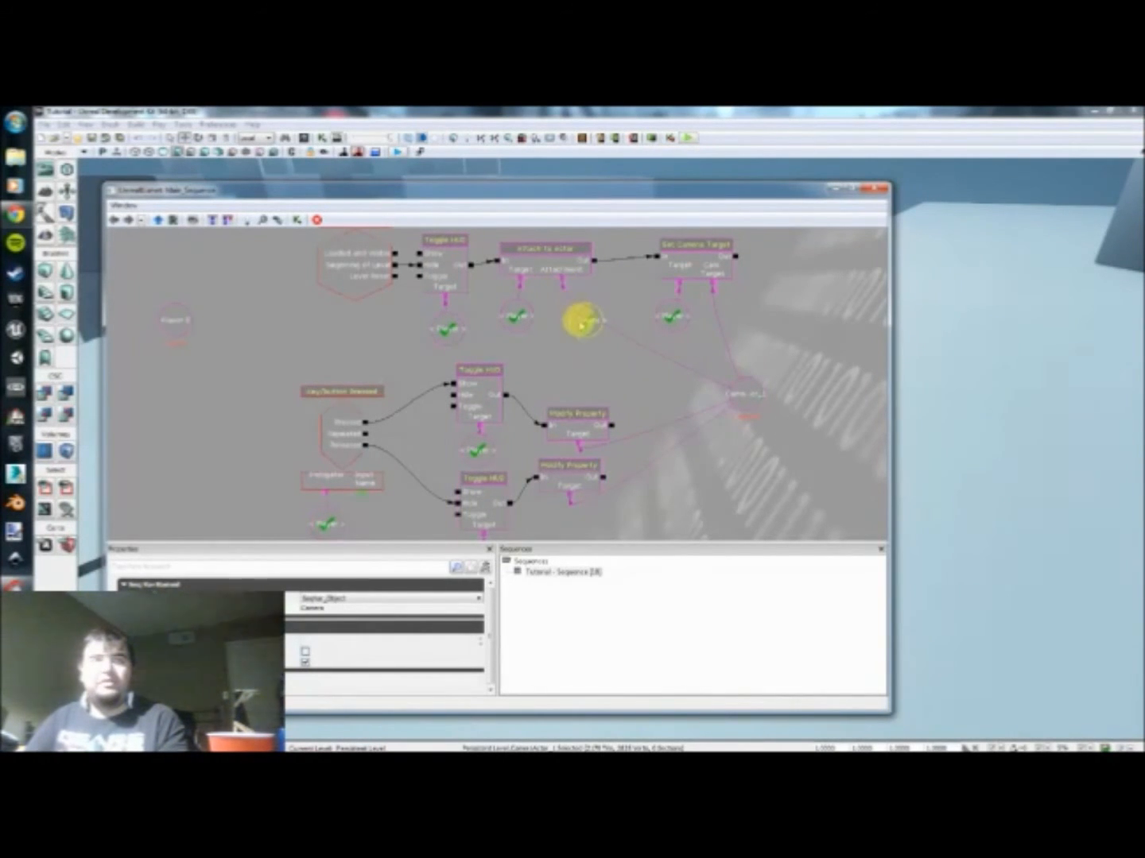
{"action": "key", "text": "ctrl+v"}
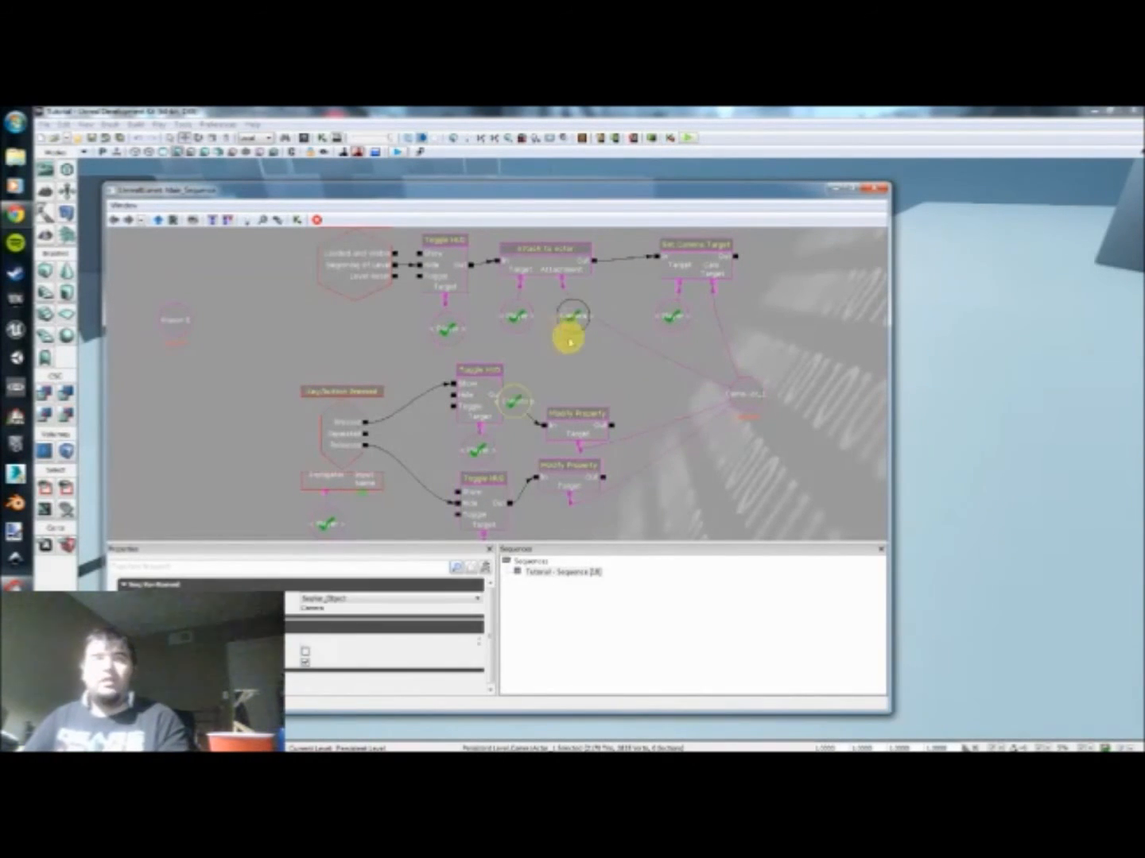
{"action": "left_click_drag", "start_coordinate": [516, 403], "coordinate": [724, 311], "text": "ctrl"}
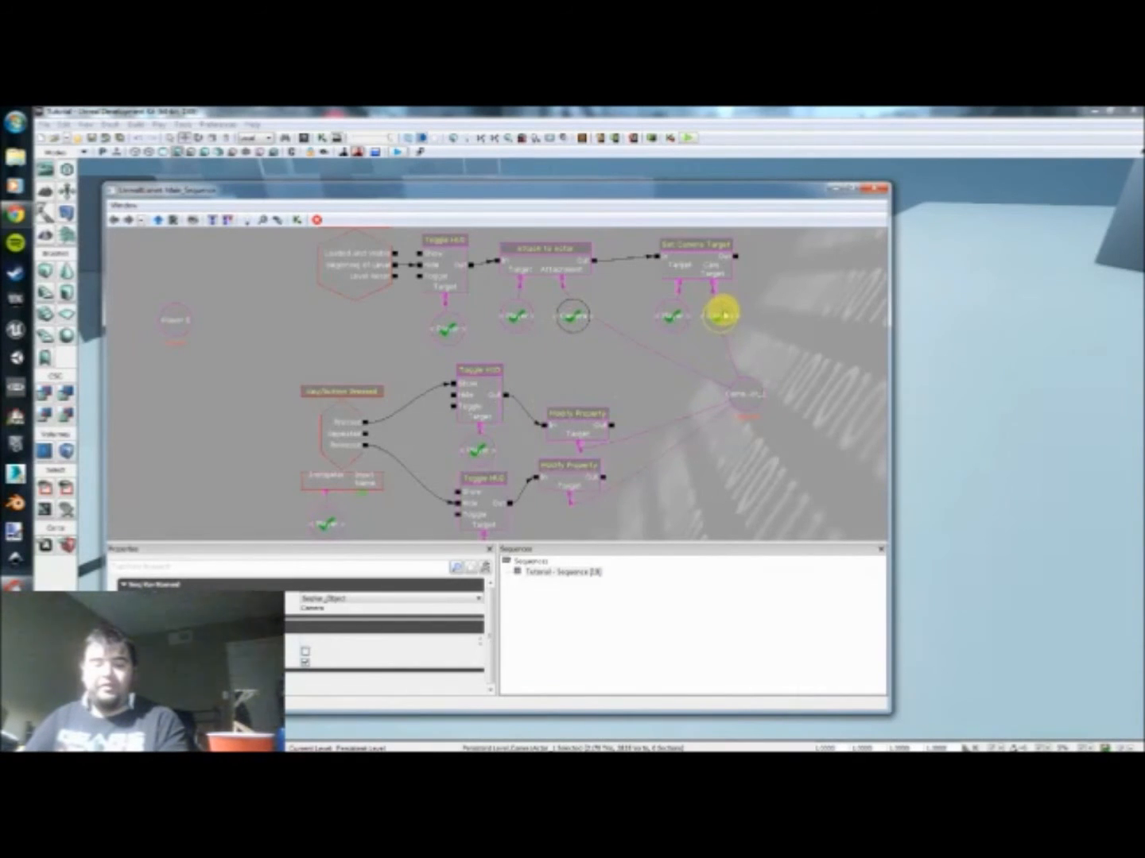
Step: Paste two more Camera named variables, one beneath each Modify Property action, lowering the second action to make room
{"action": "left_click_drag", "start_coordinate": [645, 389], "coordinate": [677, 326]}
{"action": "key", "text": "ctrl+v"}
{"action": "left_click", "coordinate": [600, 425]}
{"action": "left_click_drag", "start_coordinate": [601, 425], "coordinate": [605, 469]}
{"action": "left_click_drag", "start_coordinate": [555, 355], "coordinate": [583, 413]}
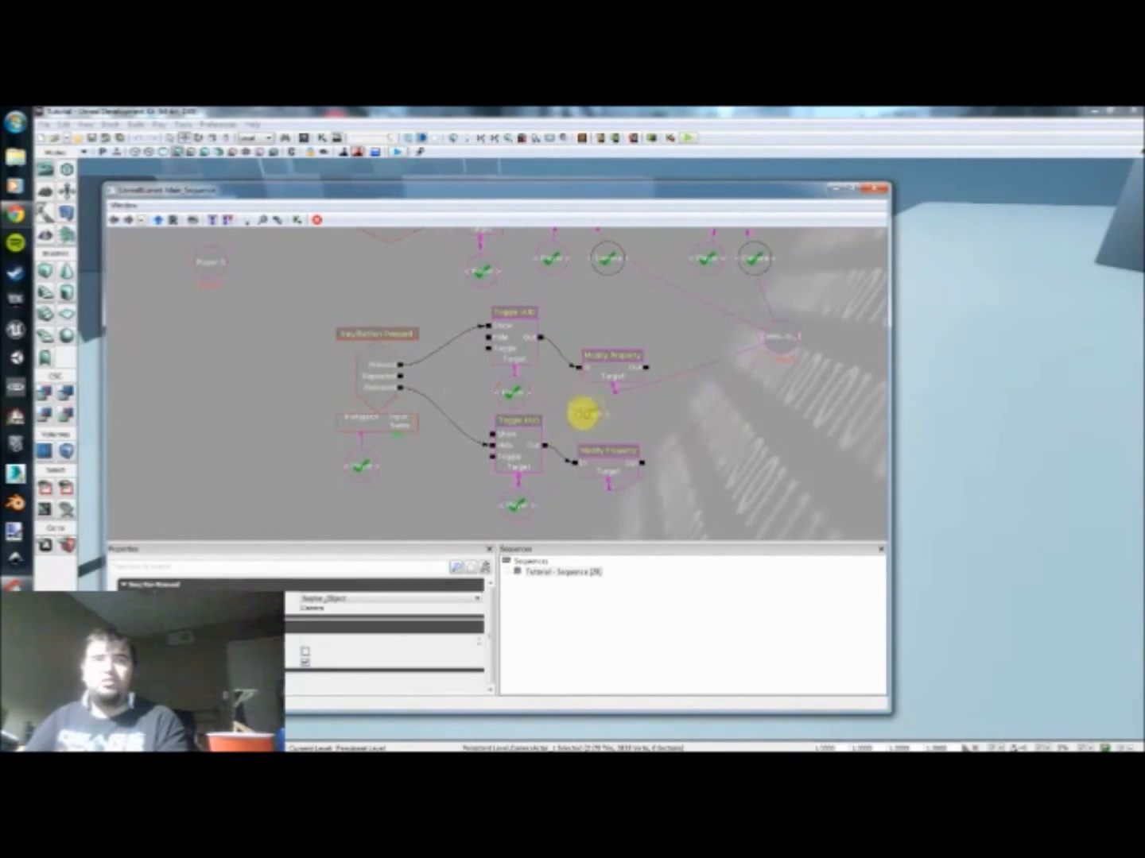
{"action": "key", "text": "ctrl+v"}
{"action": "left_click_drag", "start_coordinate": [716, 461], "coordinate": [716, 417]}
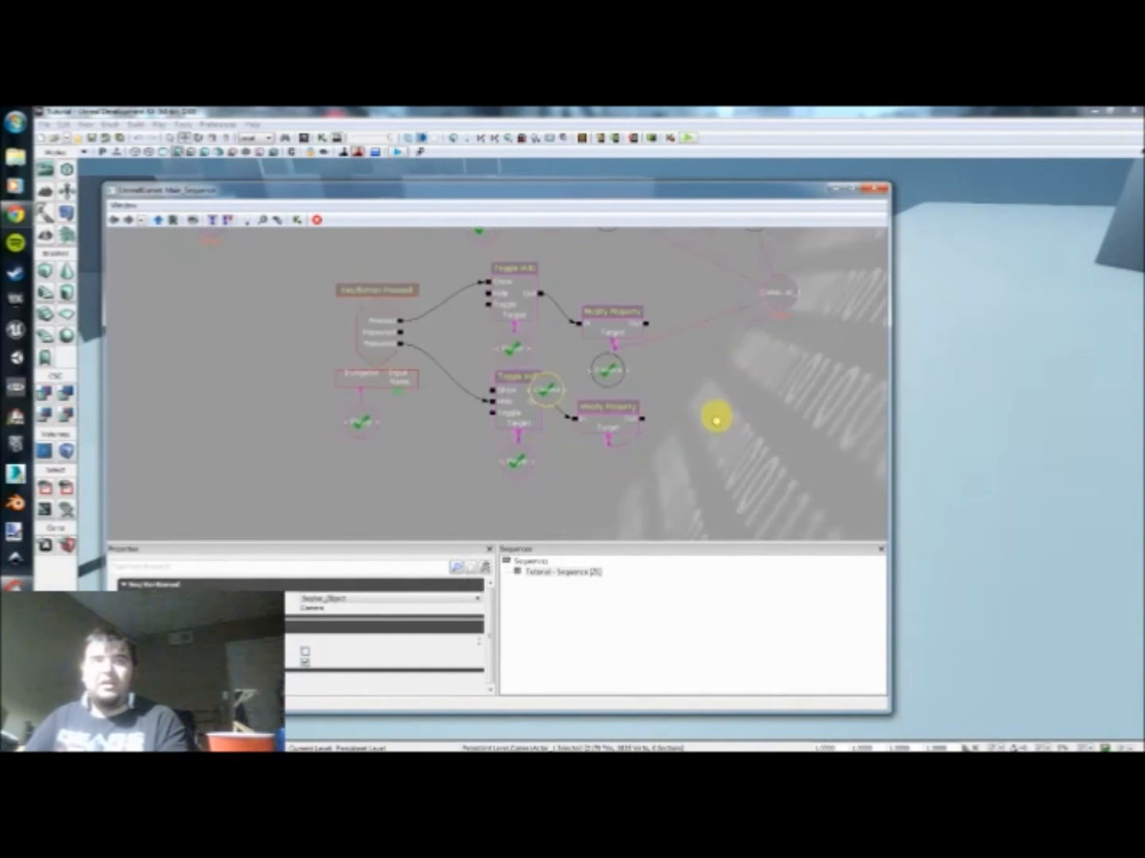
{"action": "left_click_drag", "start_coordinate": [540, 389], "coordinate": [608, 467], "text": "ctrl"}
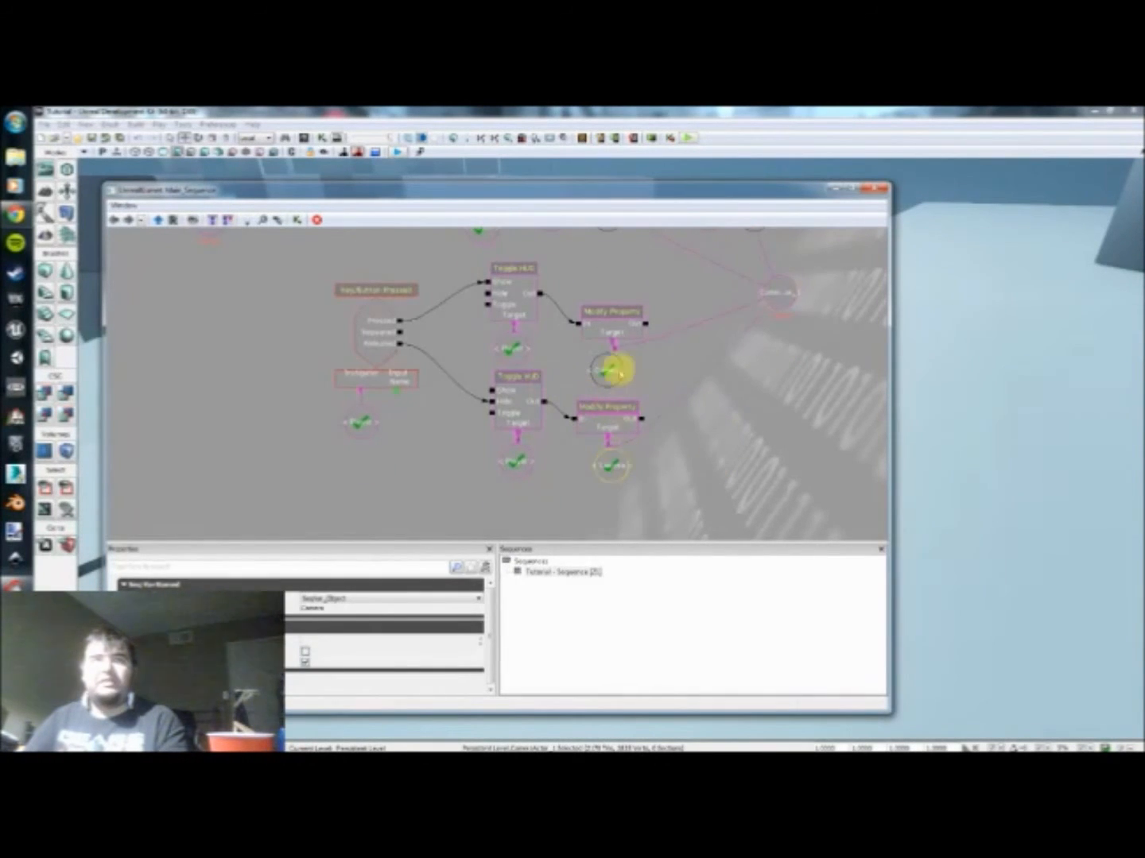
Step: Replace the camera object's links to both Modify Property Targets, Attachment and Cam Target with links to the adjacent Camera named variables
{"action": "left_click", "coordinate": [610, 343]}
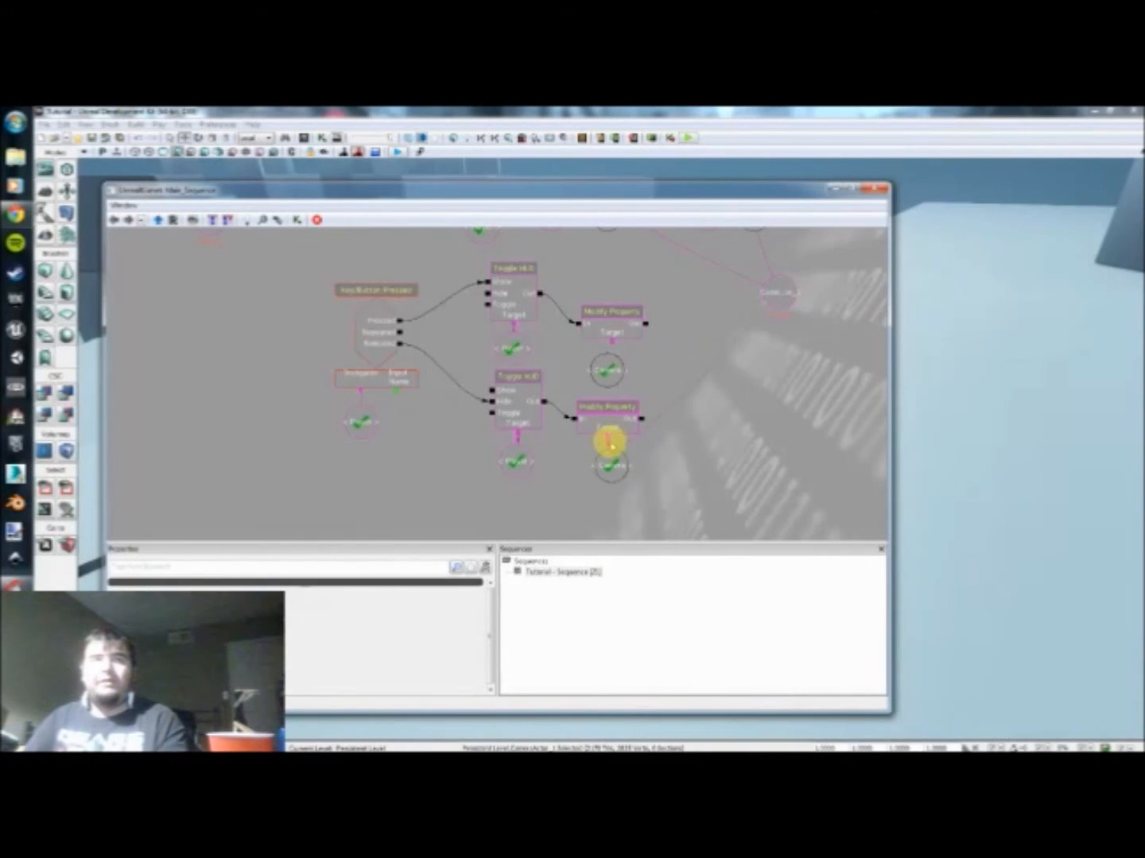
{"action": "left_click_drag", "start_coordinate": [664, 378], "coordinate": [615, 484]}
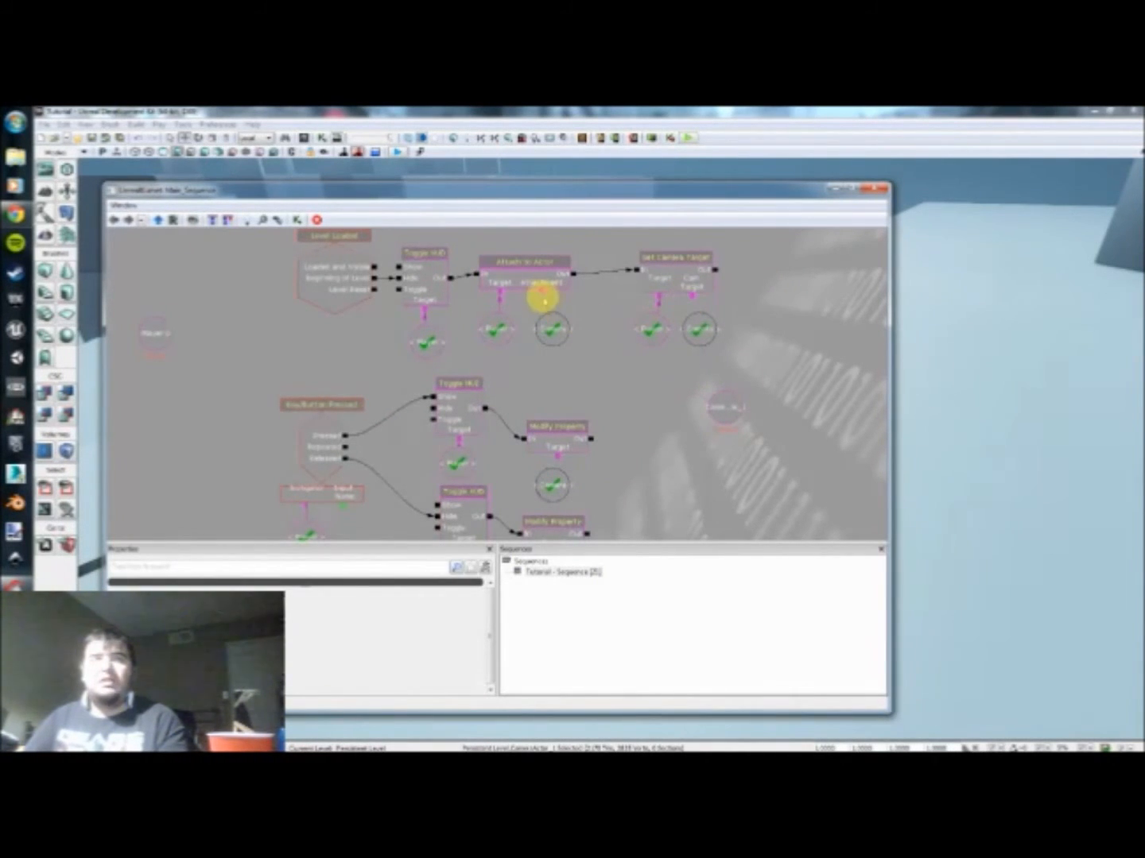
{"action": "left_click_drag", "start_coordinate": [657, 435], "coordinate": [664, 390]}
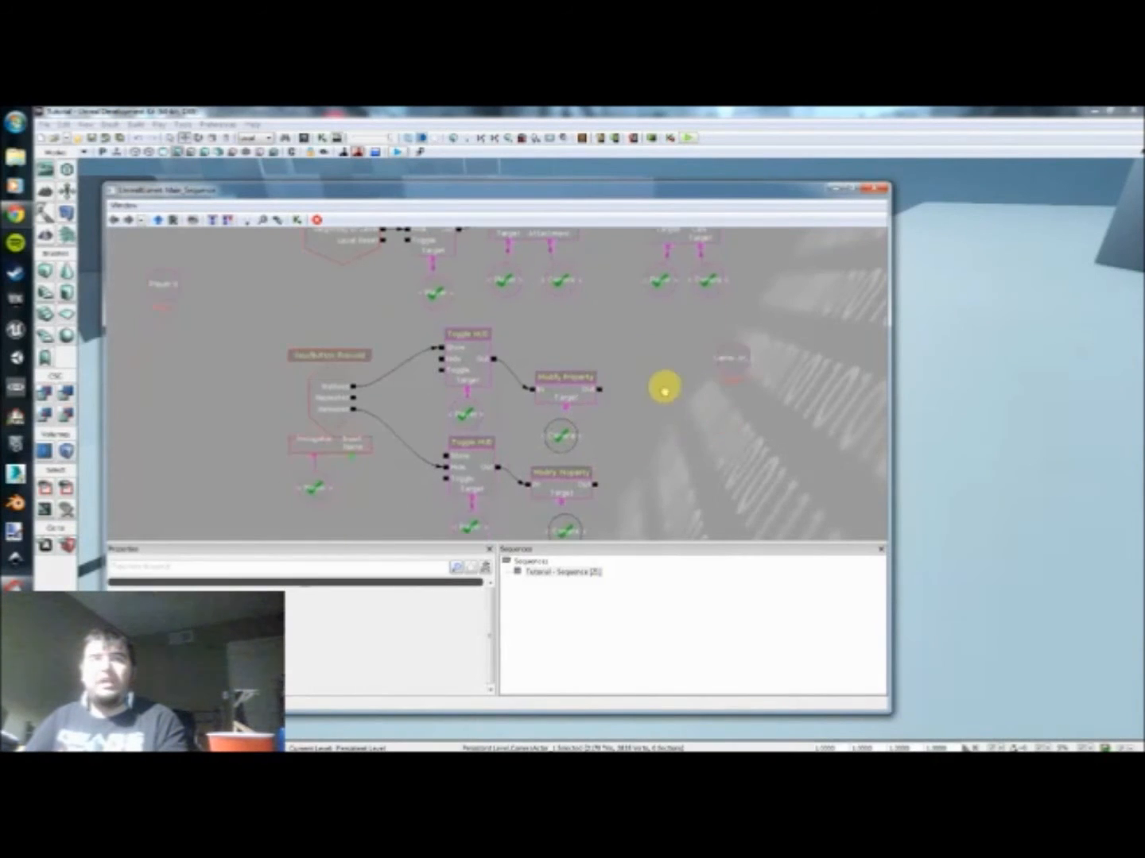
Step: Move the camera object variable beside the event chains, directly beneath the Player 0 variable
{"action": "left_click_drag", "start_coordinate": [607, 428], "coordinate": [702, 480]}
{"action": "left_click", "coordinate": [792, 412]}
{"action": "left_click_drag", "start_coordinate": [792, 413], "coordinate": [384, 371], "text": "ctrl"}
{"action": "scroll", "coordinate": [383, 370], "scroll_direction": "down", "scroll_amount": 2}
{"action": "left_click_drag", "start_coordinate": [270, 327], "coordinate": [271, 363], "text": "ctrl+alt"}
{"action": "left_click", "coordinate": [275, 370]}
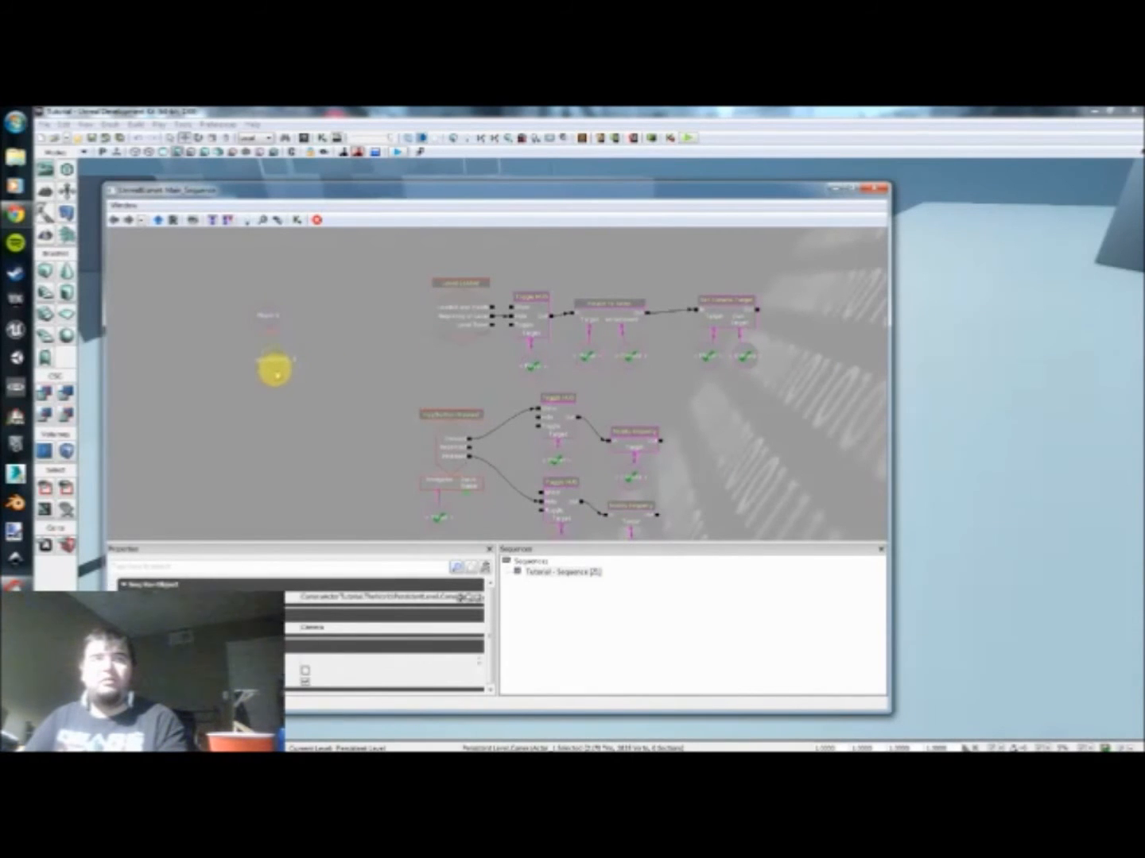
{"action": "left_click", "coordinate": [264, 364]}
{"action": "left_click_drag", "start_coordinate": [389, 400], "coordinate": [356, 347]}
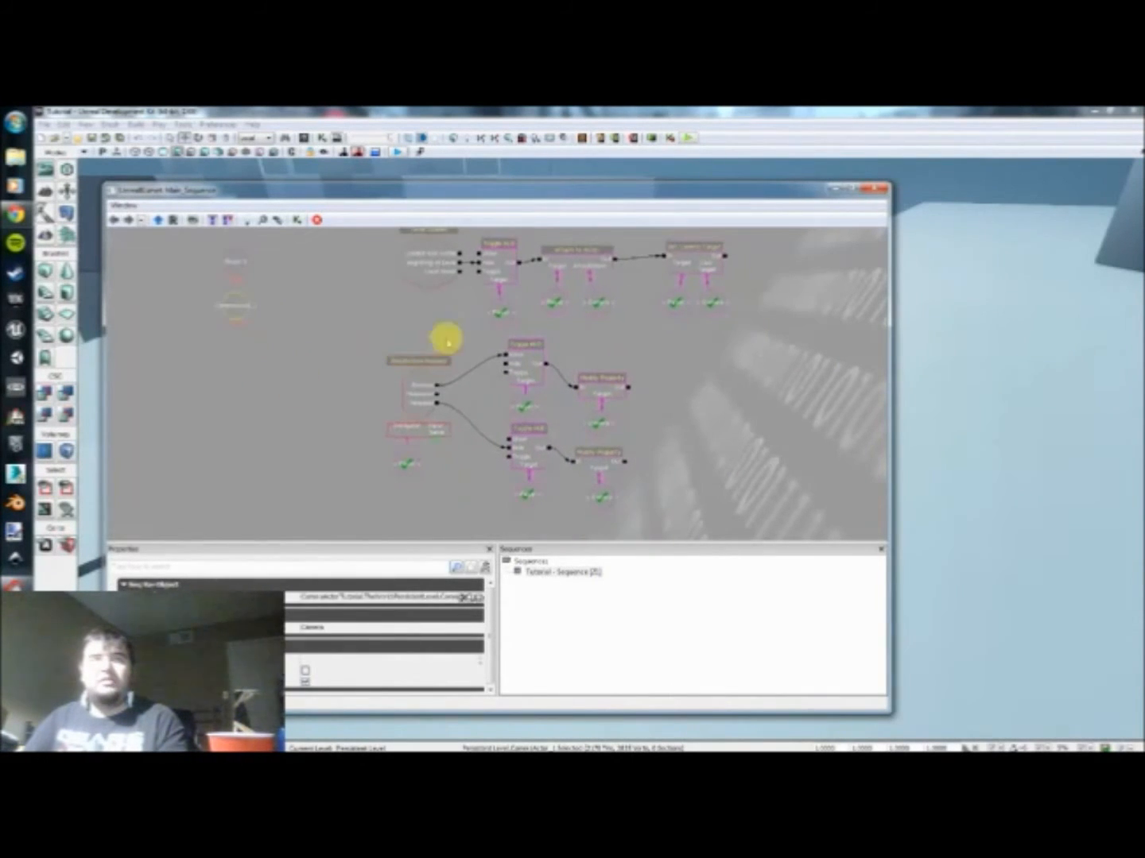
Step: Play-test the level in the editor preview and review the rewired event chains in the Kismet sequence
{"action": "left_click", "coordinate": [688, 137]}
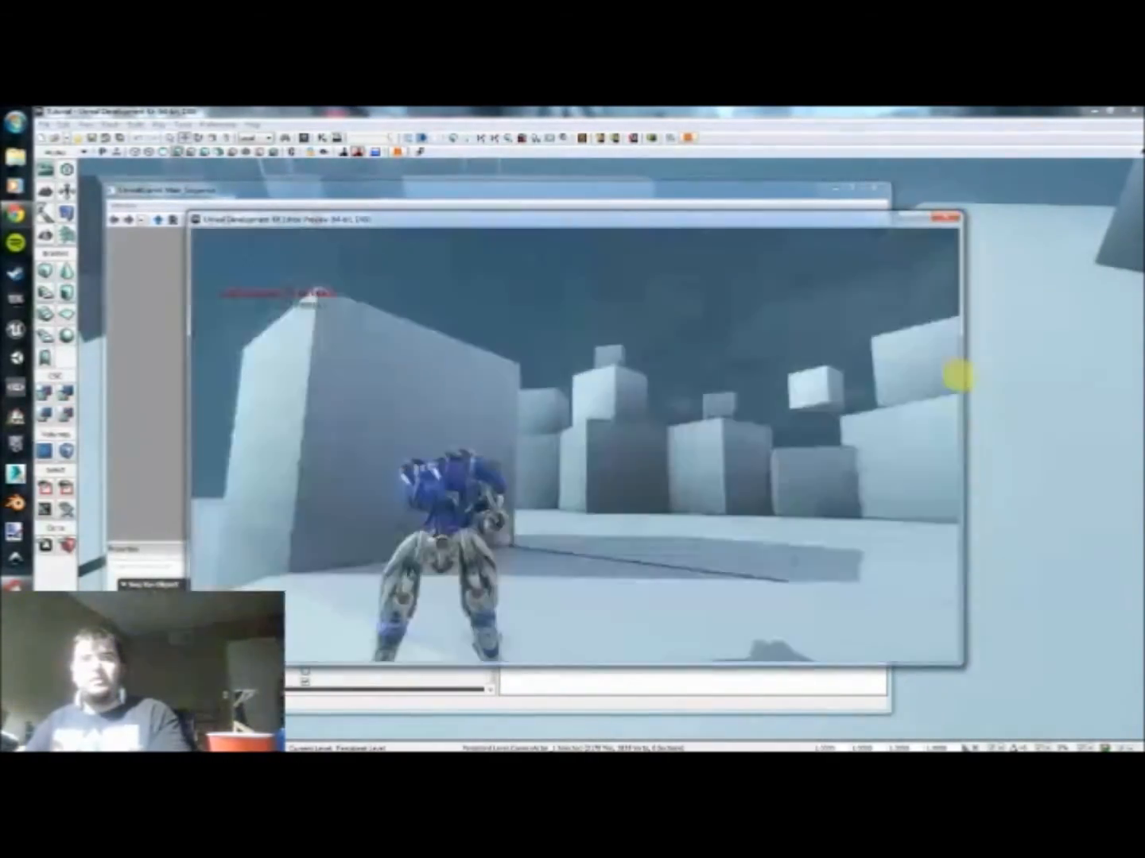
{"action": "key", "text": "Escape"}
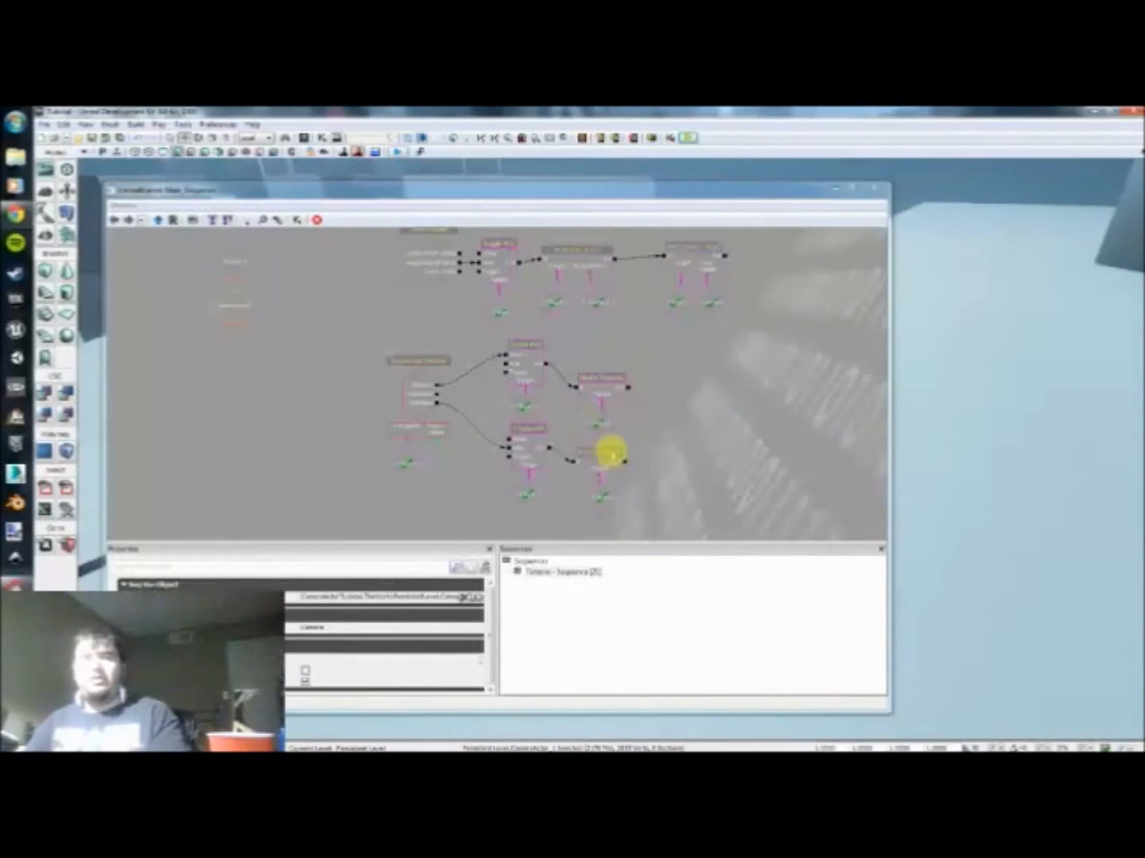
{"action": "scroll", "coordinate": [527, 326], "scroll_direction": "up", "scroll_amount": 2}
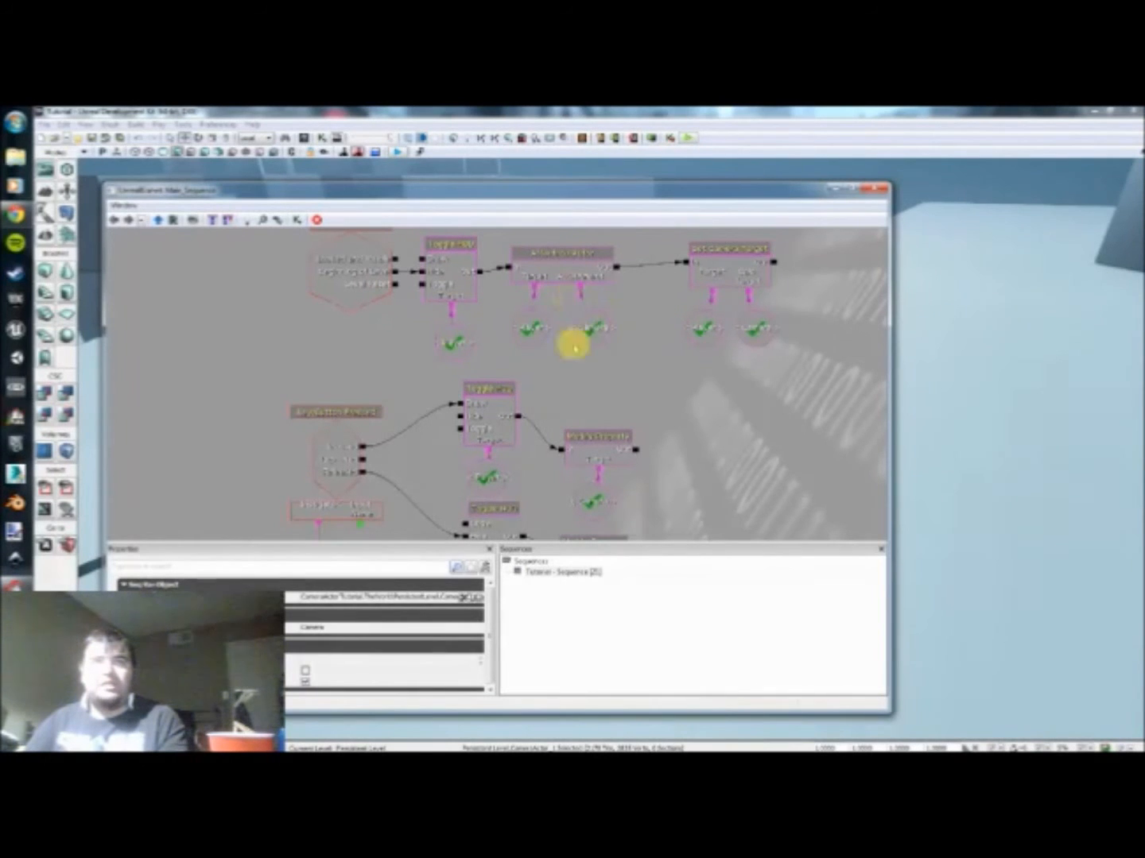
{"action": "left_click_drag", "start_coordinate": [339, 354], "coordinate": [369, 339]}
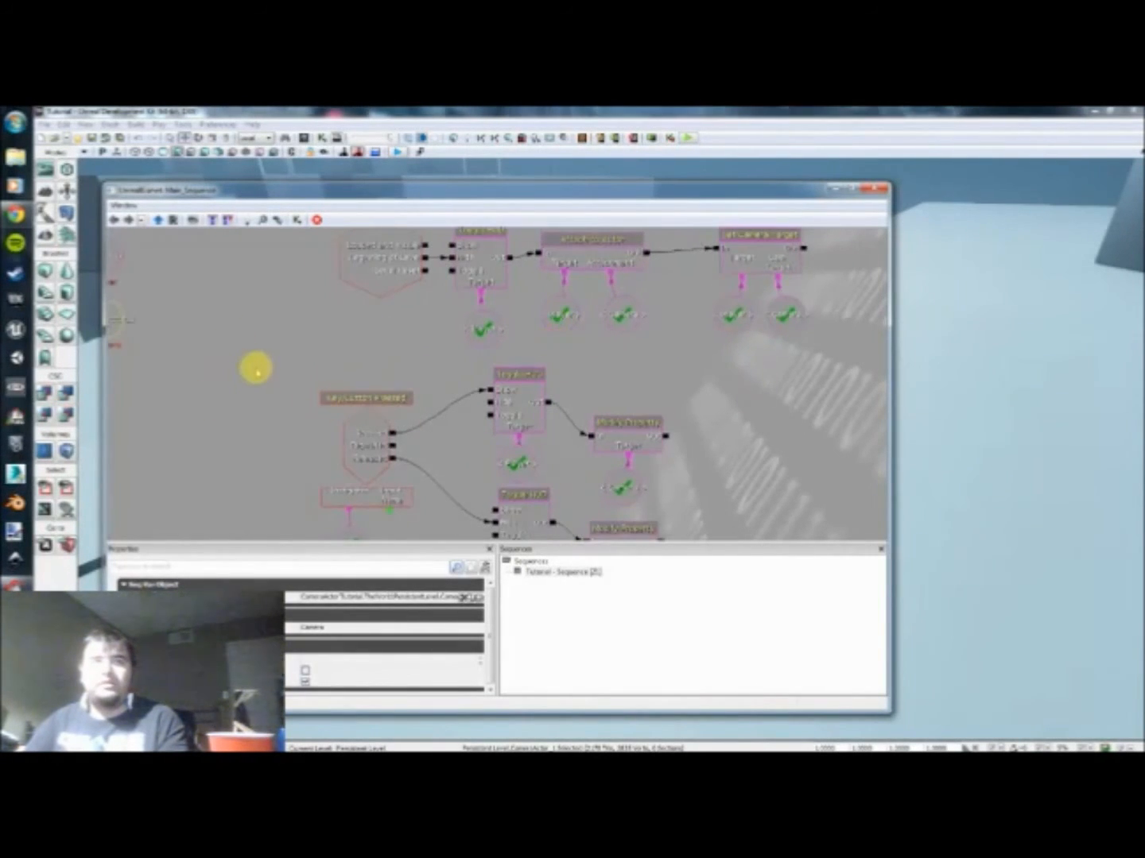
{"action": "left_click_drag", "start_coordinate": [255, 368], "coordinate": [238, 321]}
{"action": "left_click_drag", "start_coordinate": [442, 440], "coordinate": [577, 465]}
{"action": "left_click_drag", "start_coordinate": [455, 355], "coordinate": [314, 353]}
{"action": "mouse_move", "coordinate": [635, 396]}
{"action": "left_mouse_down"}
{"action": "mouse_move", "coordinate": [585, 378]}
{"action": "mouse_move", "coordinate": [638, 377]}
{"action": "left_mouse_up"}
{"action": "scroll", "coordinate": [634, 379], "scroll_direction": "up", "scroll_amount": 1}
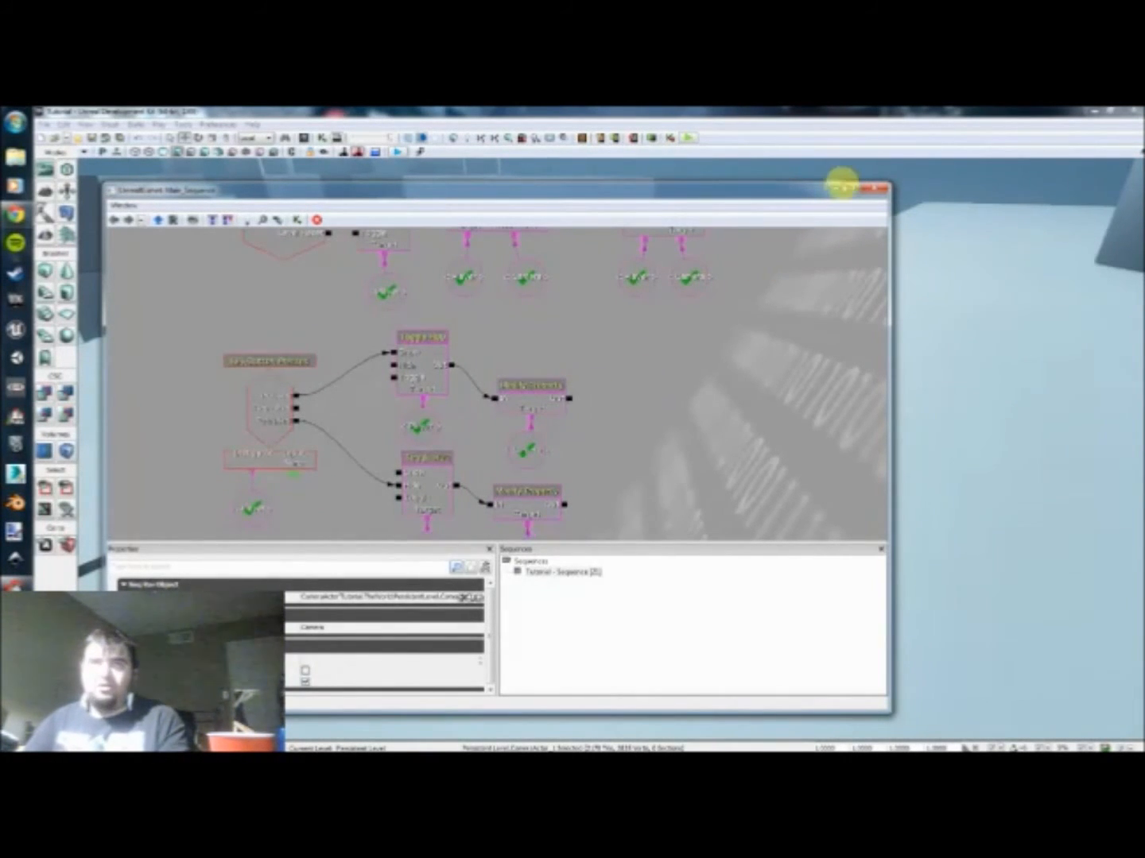
Step: Close Kismet and play-test the level, moving the character while checking the over-the-shoulder camera and HUD toggle
{"action": "left_click", "coordinate": [875, 188]}
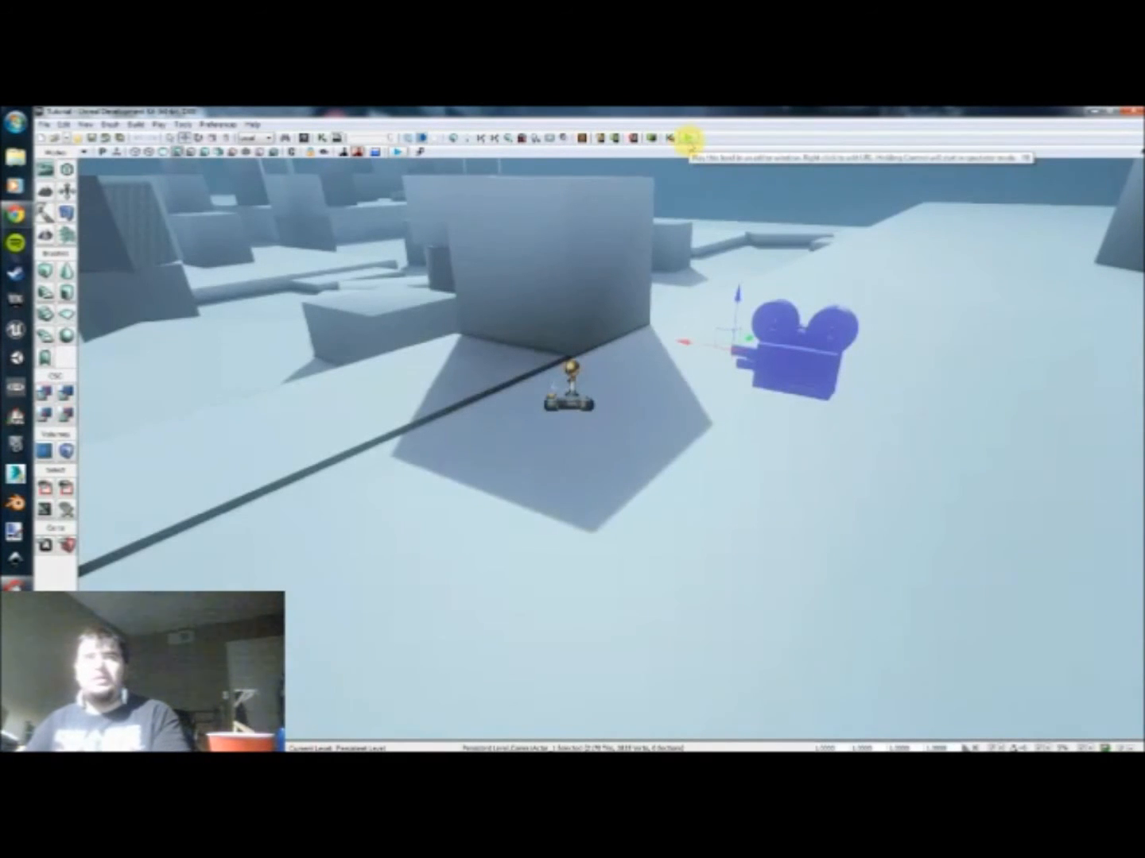
{"action": "left_click", "coordinate": [688, 138]}
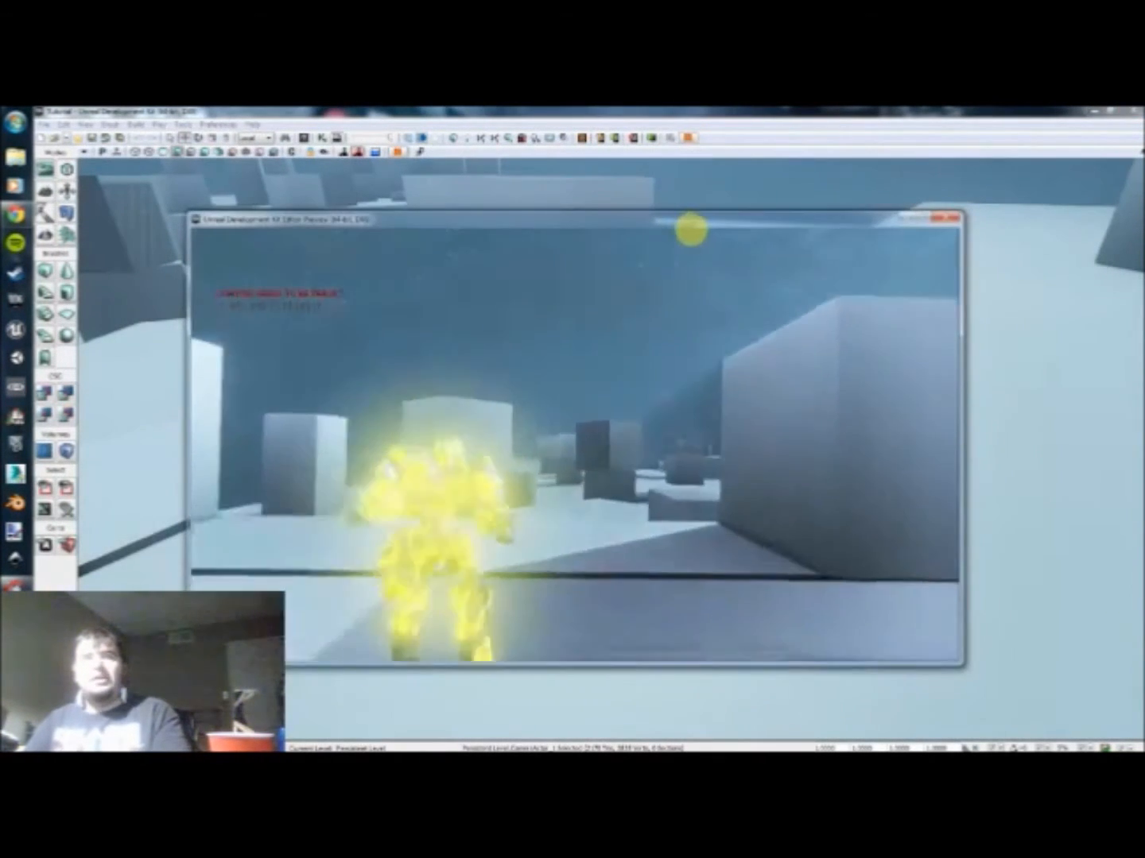
{"action": "key", "text": "w"}
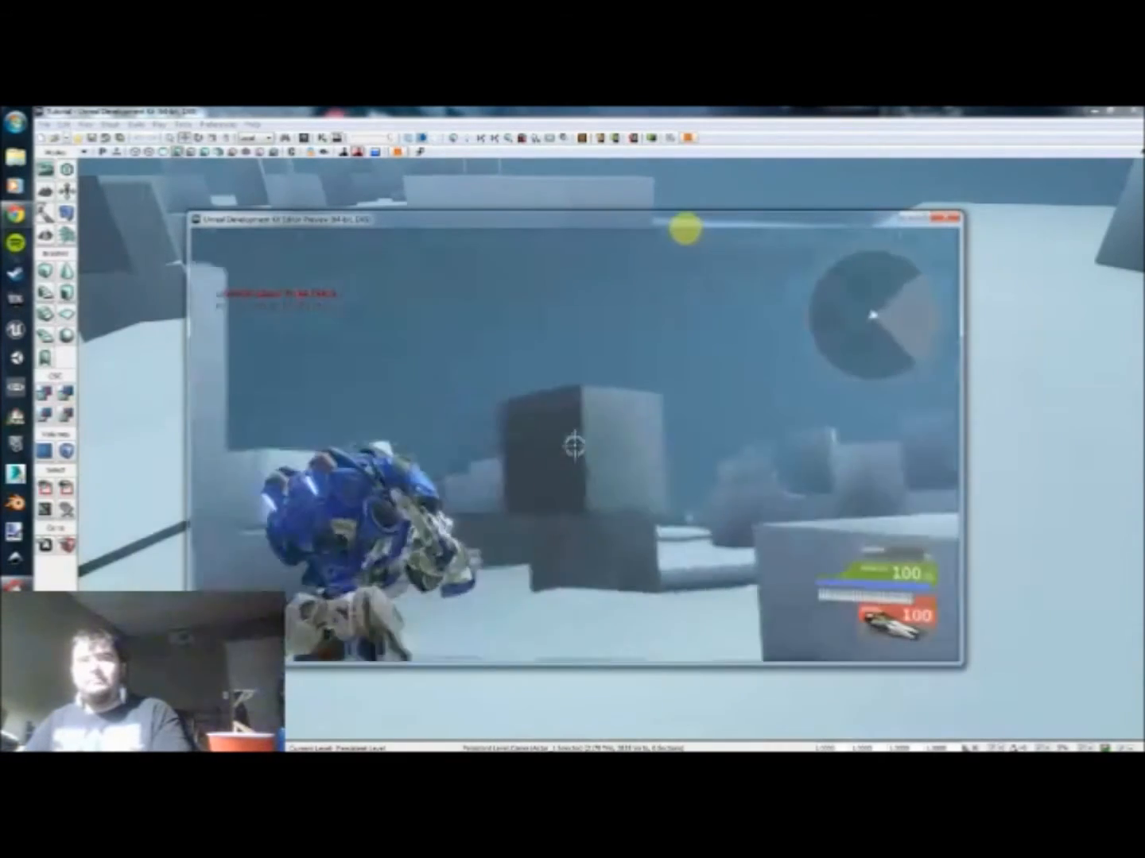
{"action": "key", "text": "s"}
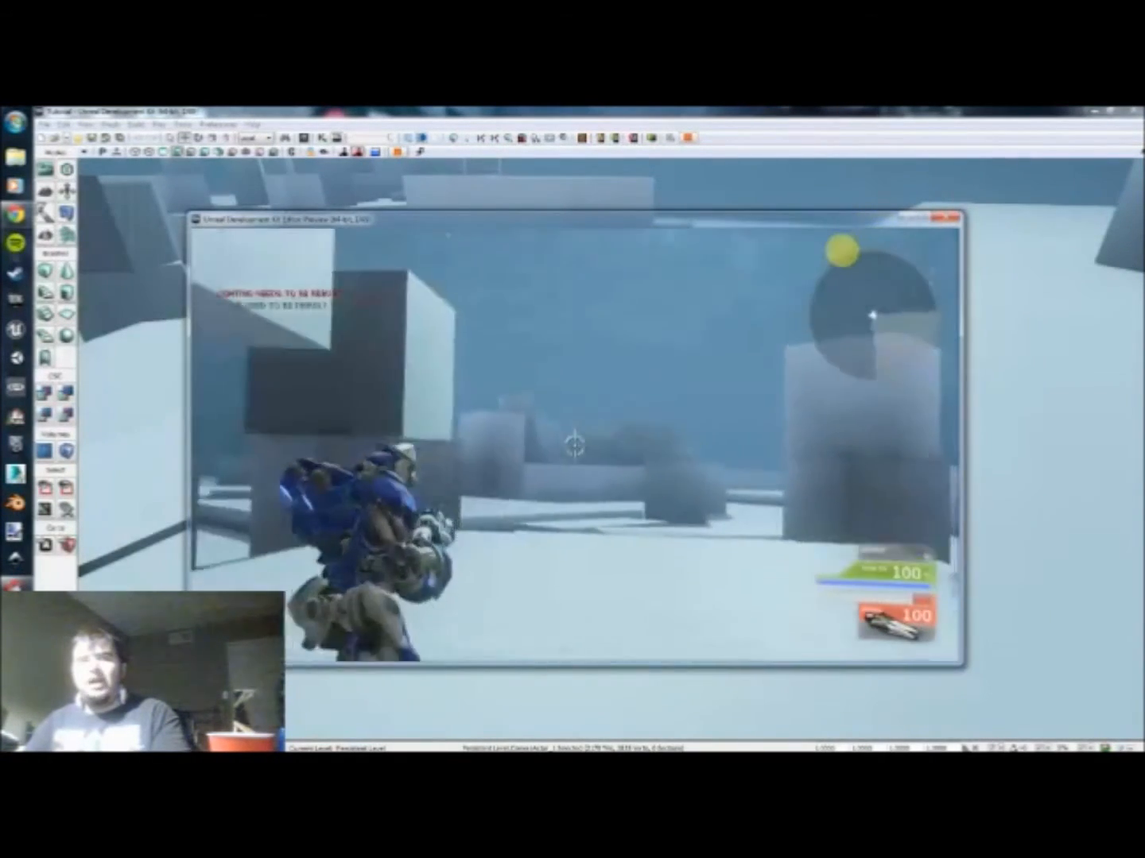
{"action": "key", "text": "w"}
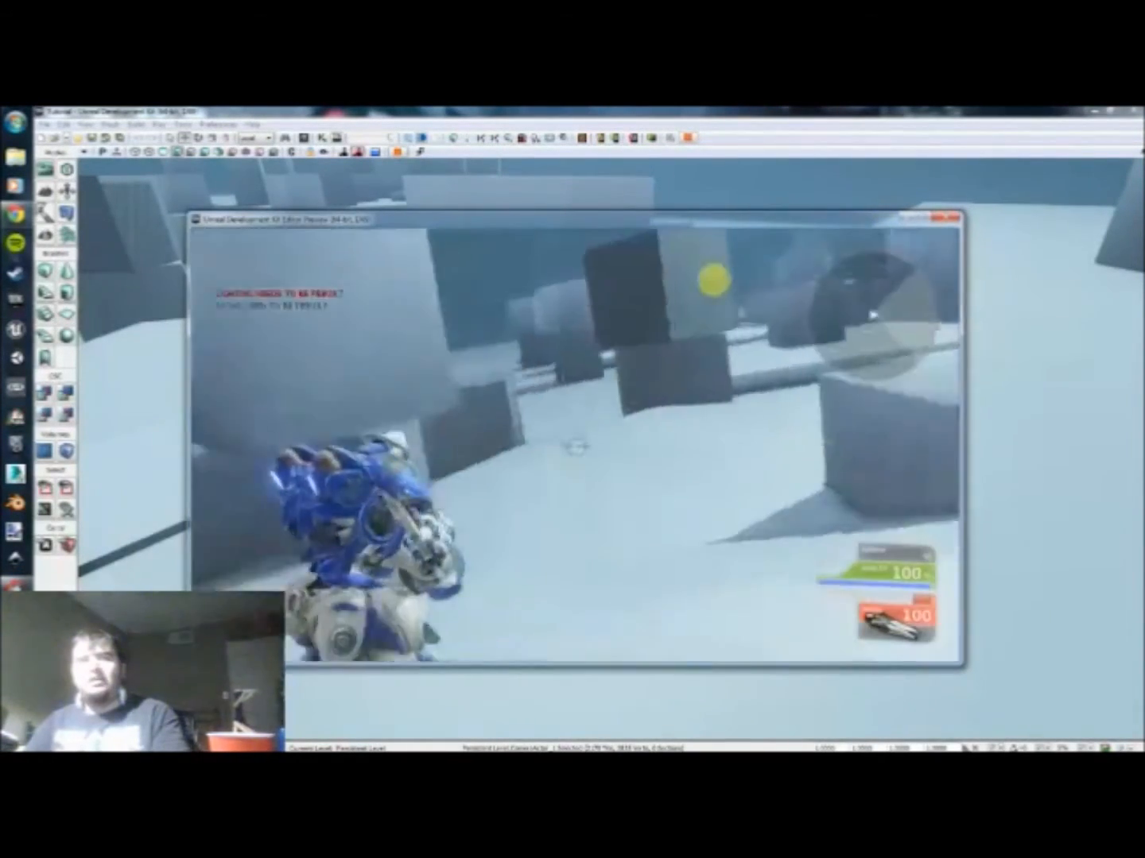
{"action": "key", "text": "w"}
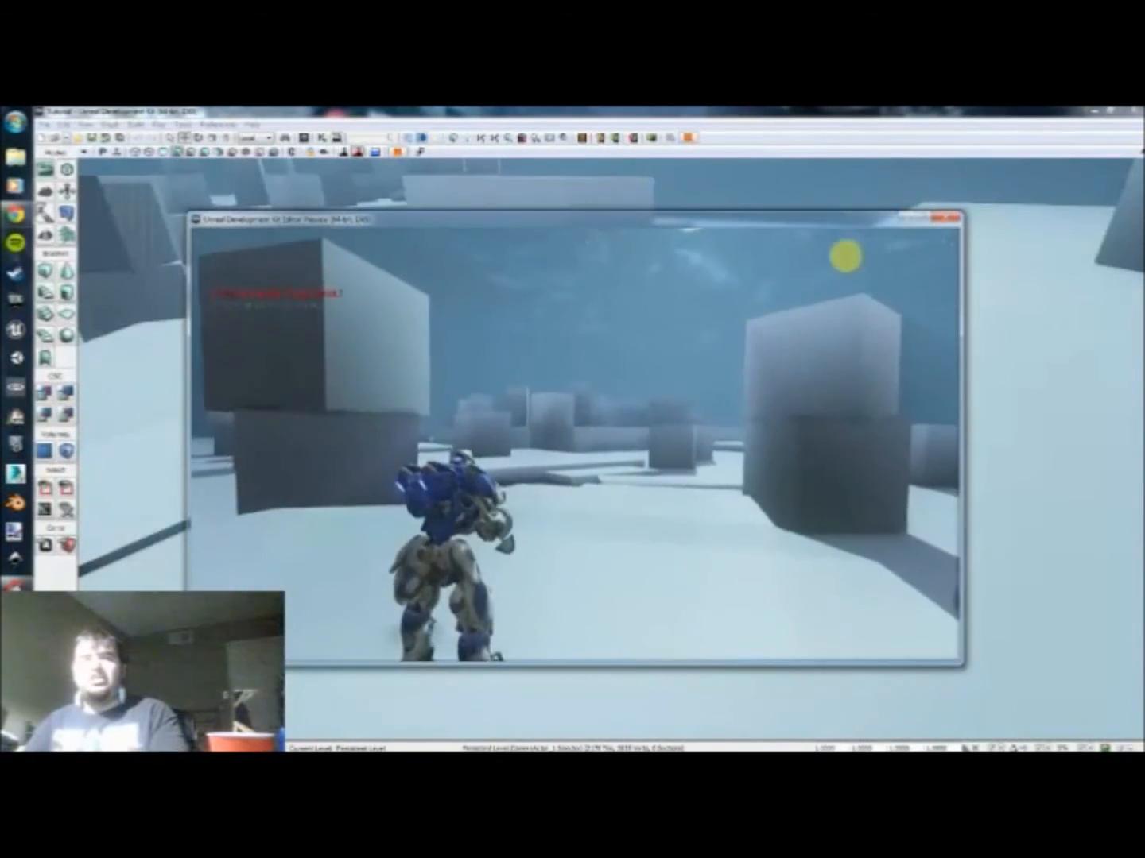
{"action": "key", "text": "Escape"}
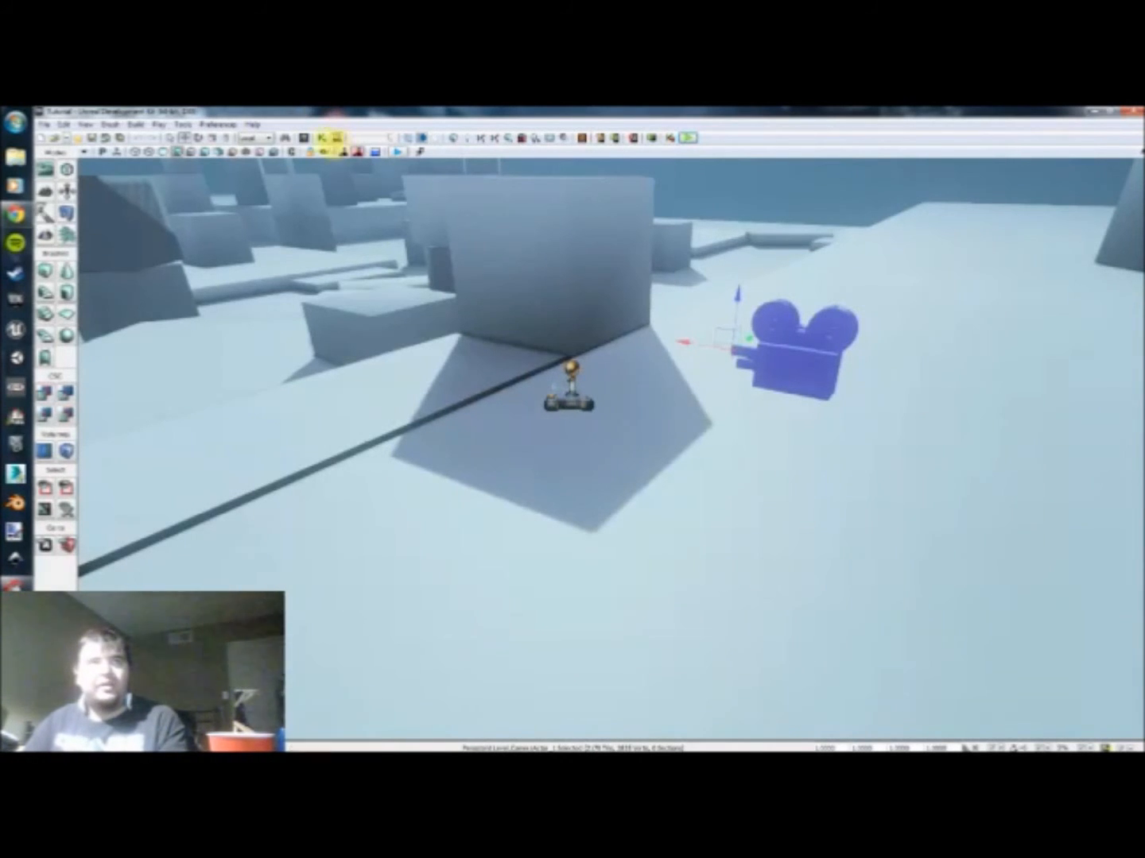
Step: Reopen Kismet and move both Modify Property actions with their Camera variables farther from the Toggle HUD actions
{"action": "left_click", "coordinate": [322, 136]}
{"action": "scroll", "coordinate": [659, 433], "scroll_direction": "down", "scroll_amount": 3}
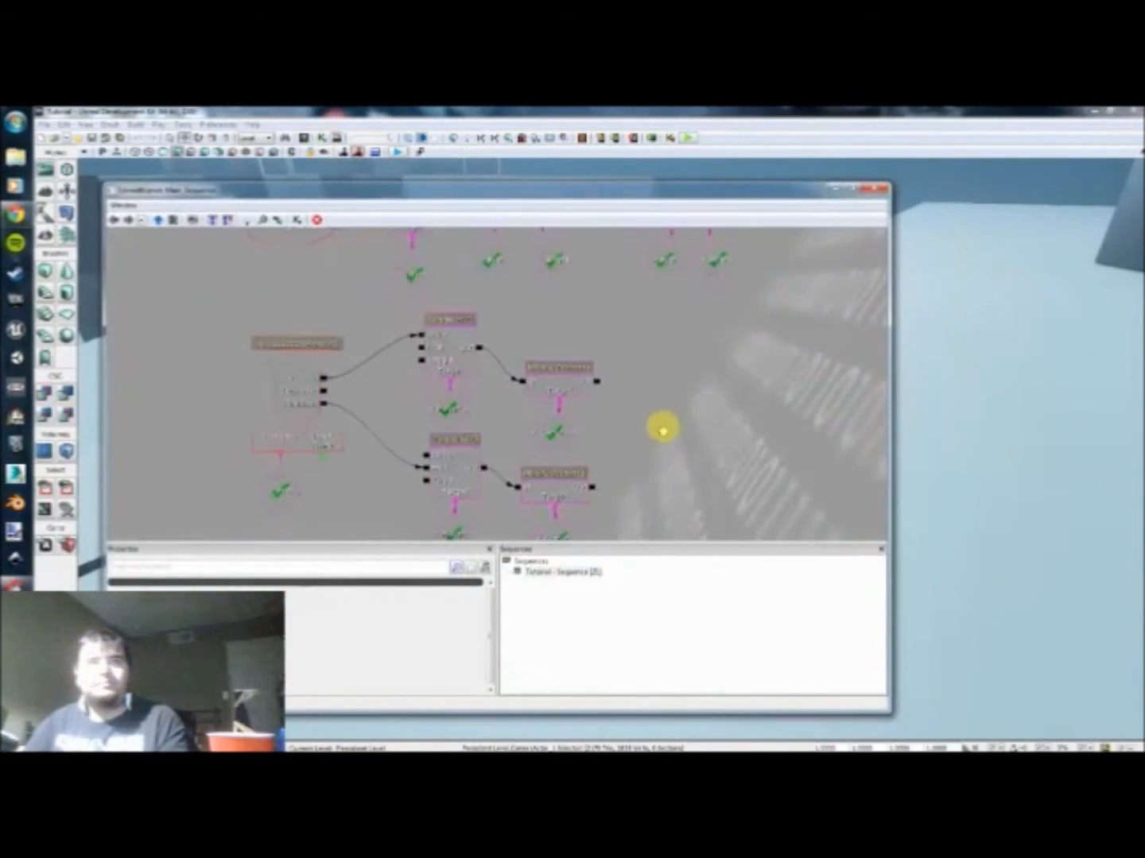
{"action": "left_click_drag", "start_coordinate": [659, 434], "coordinate": [556, 402]}
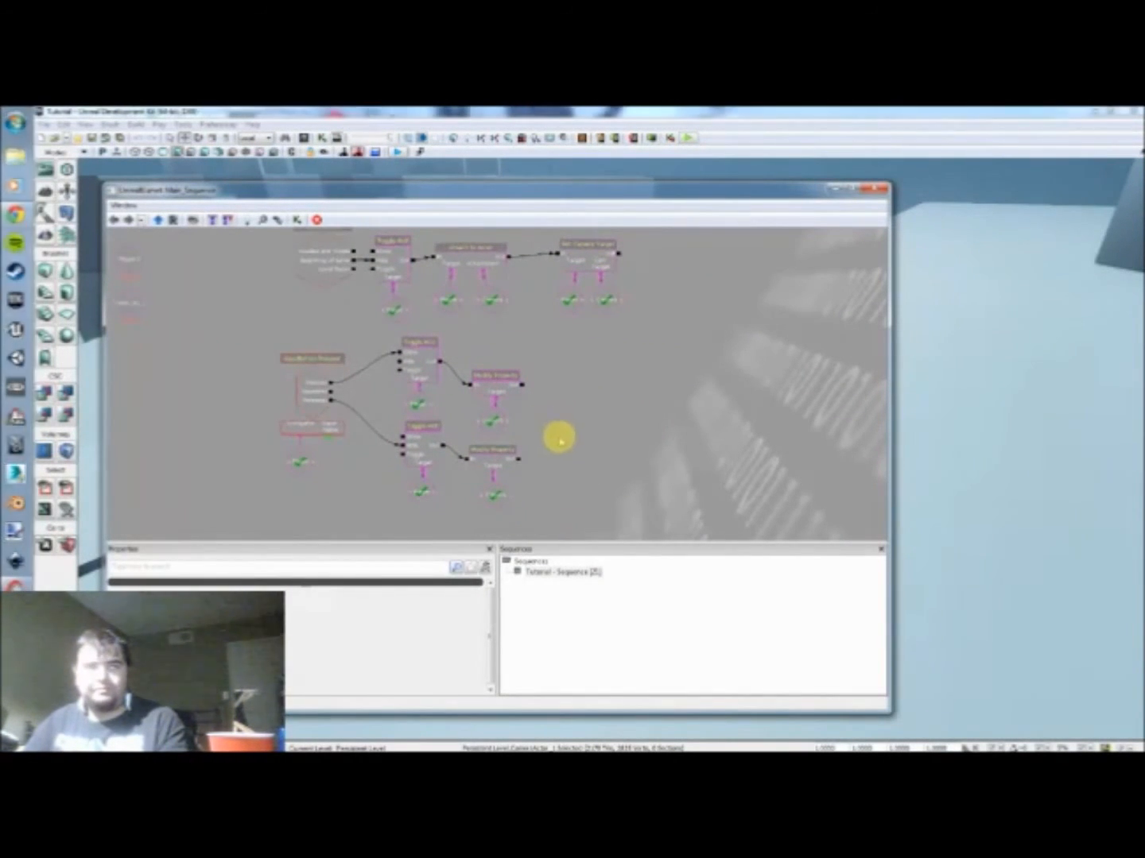
{"action": "left_click_drag", "start_coordinate": [566, 497], "coordinate": [578, 381], "text": "ctrl+alt"}
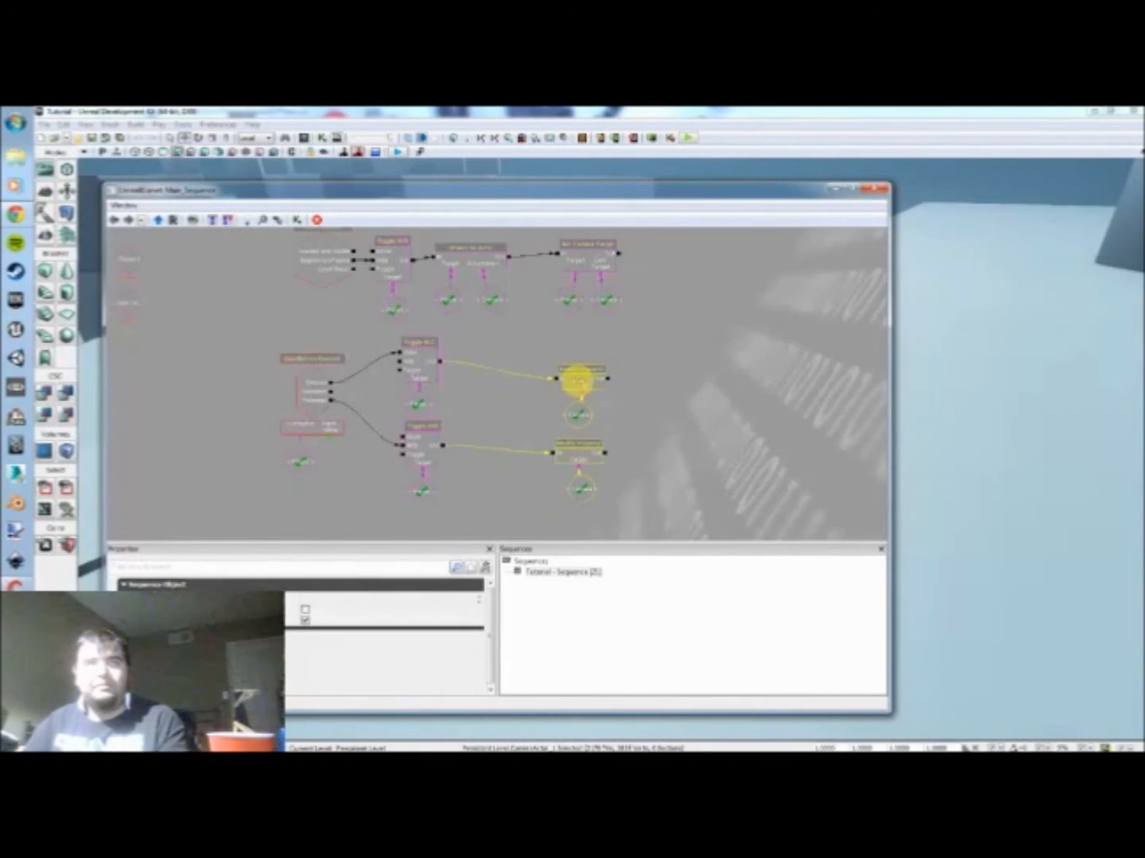
Step: Add a new Modify Property object action between the Toggle HUD actions and the existing Modify Property actions
{"action": "left_click", "coordinate": [497, 413]}
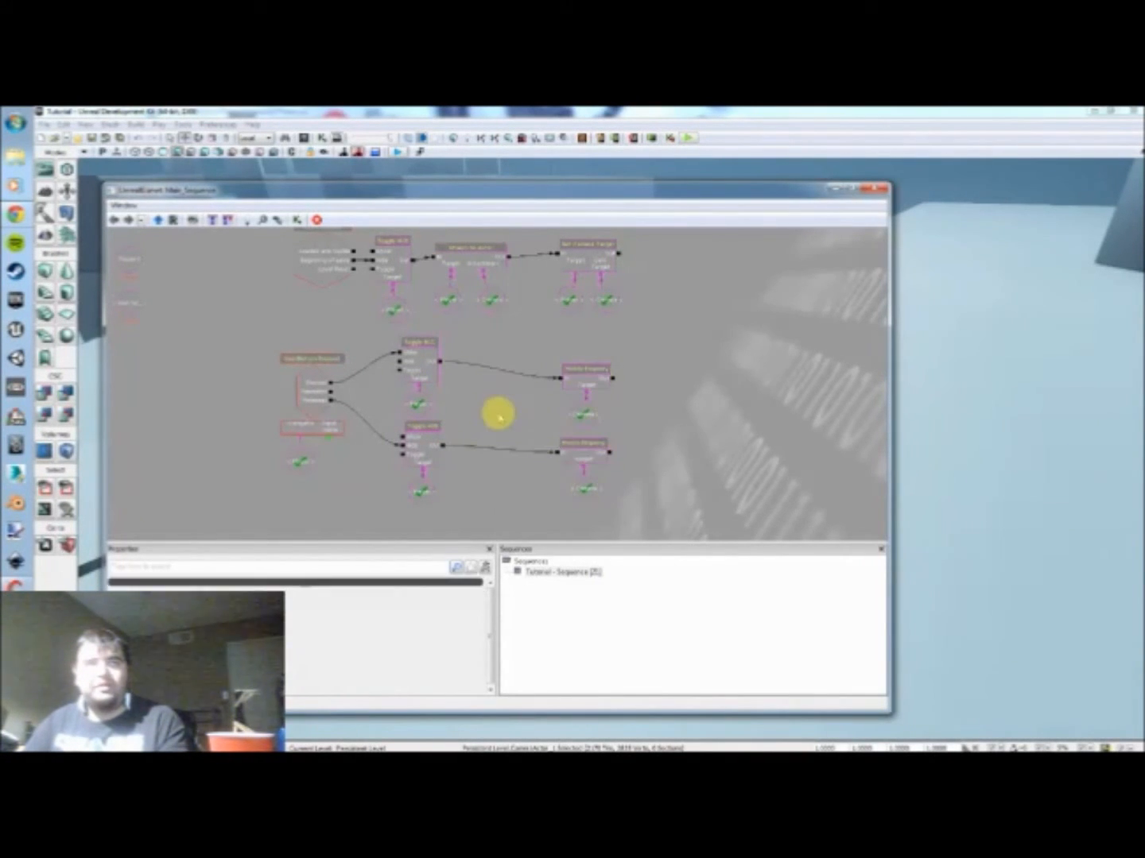
{"action": "right_click", "coordinate": [480, 381]}
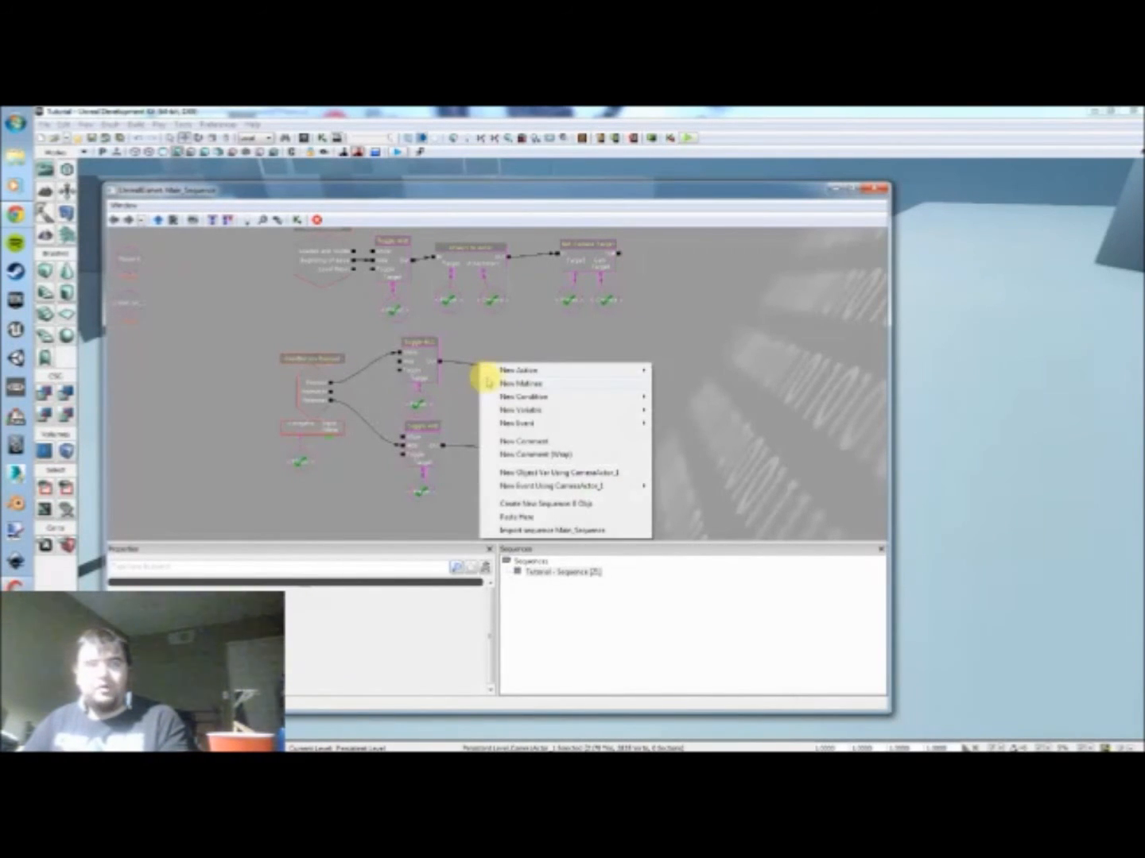
{"action": "mouse_move", "coordinate": [499, 368]}
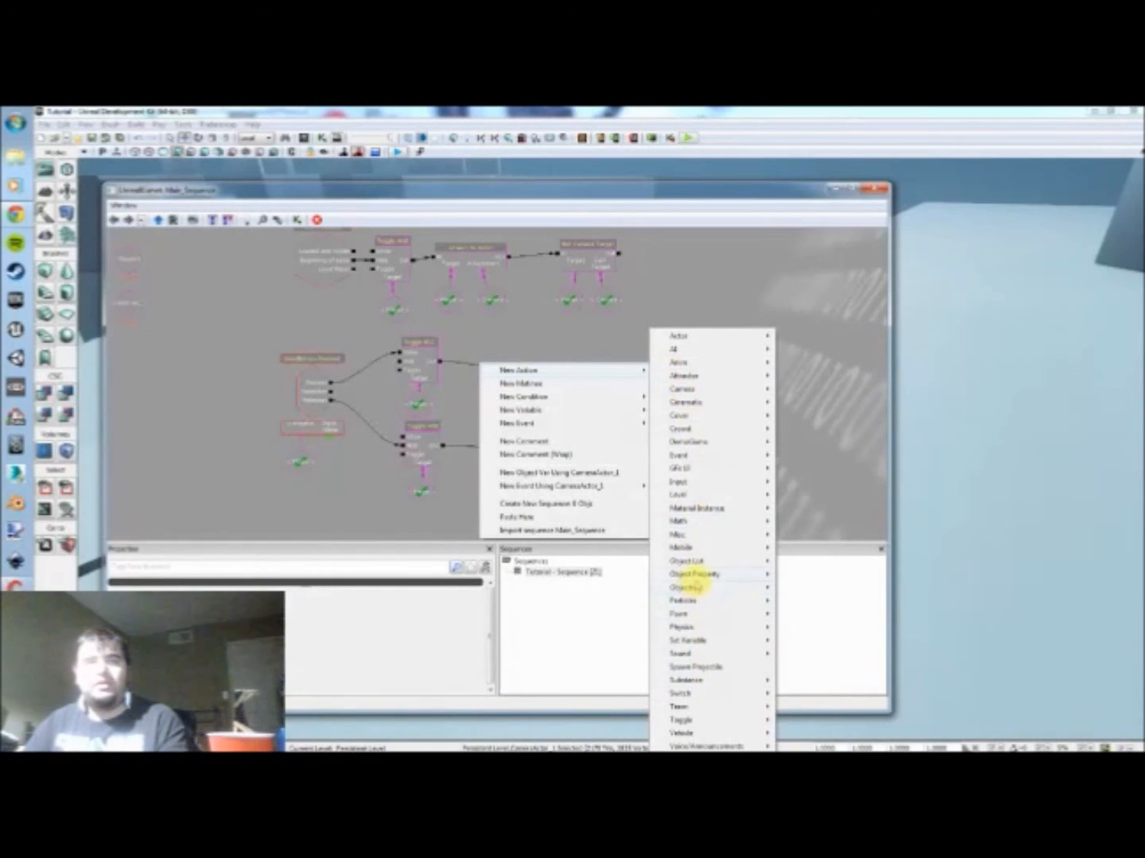
{"action": "mouse_move", "coordinate": [703, 585]}
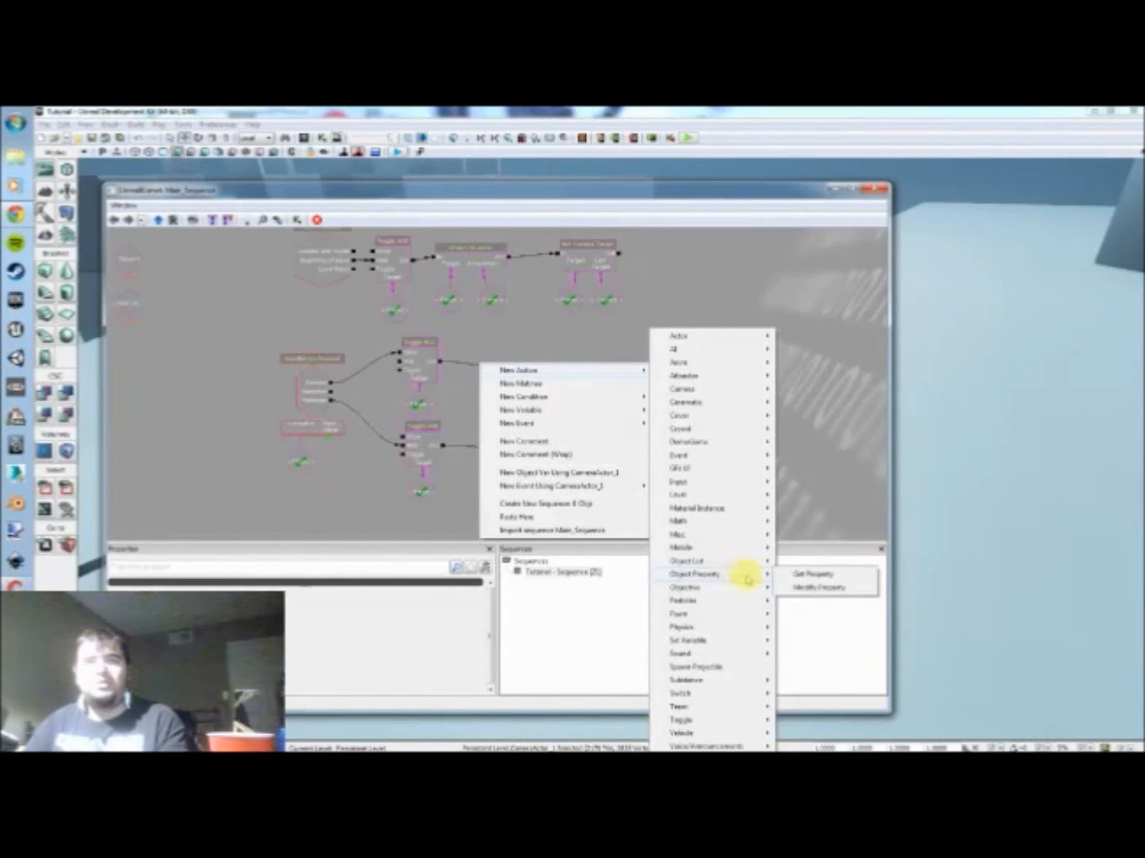
{"action": "left_click", "coordinate": [814, 590]}
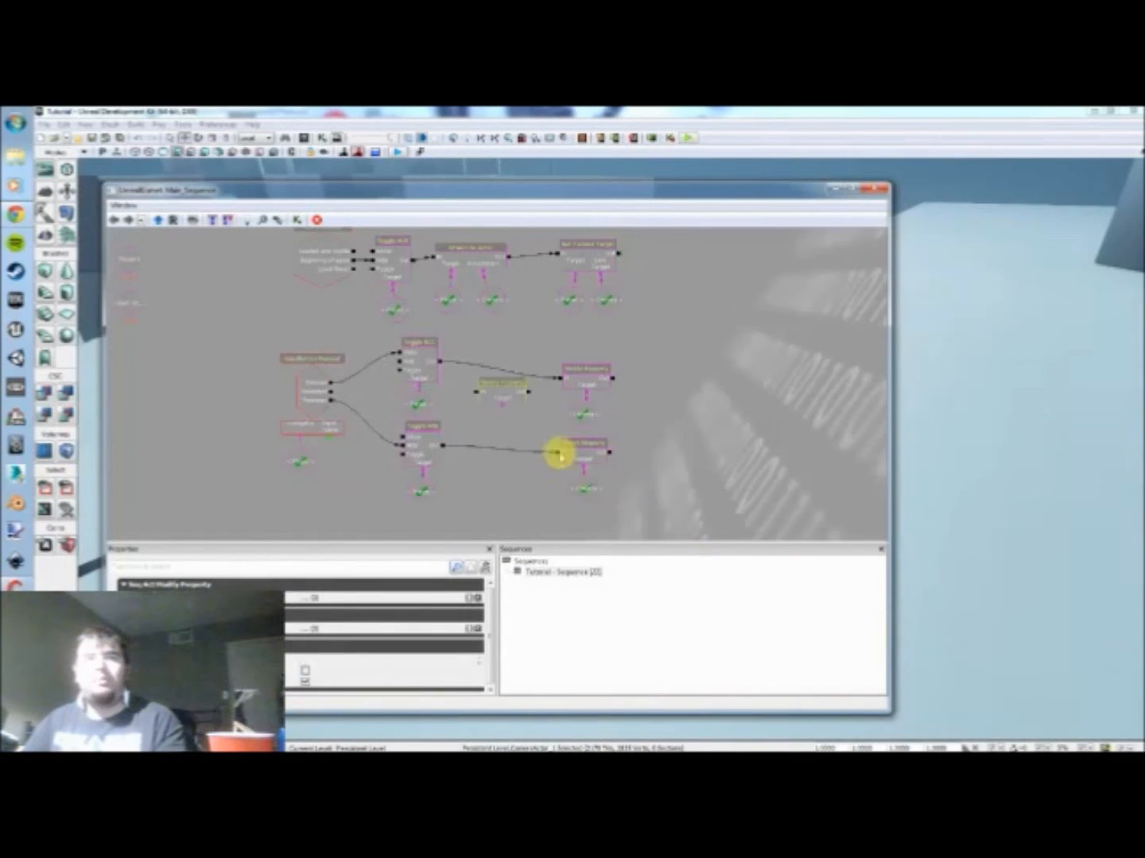
Step: Duplicate the new Modify Property action and place one copy along each link between Toggle HUD and the existing Modify Property
{"action": "key", "text": "ctrl+w"}
{"action": "left_click_drag", "start_coordinate": [515, 404], "coordinate": [491, 467], "text": "ctrl"}
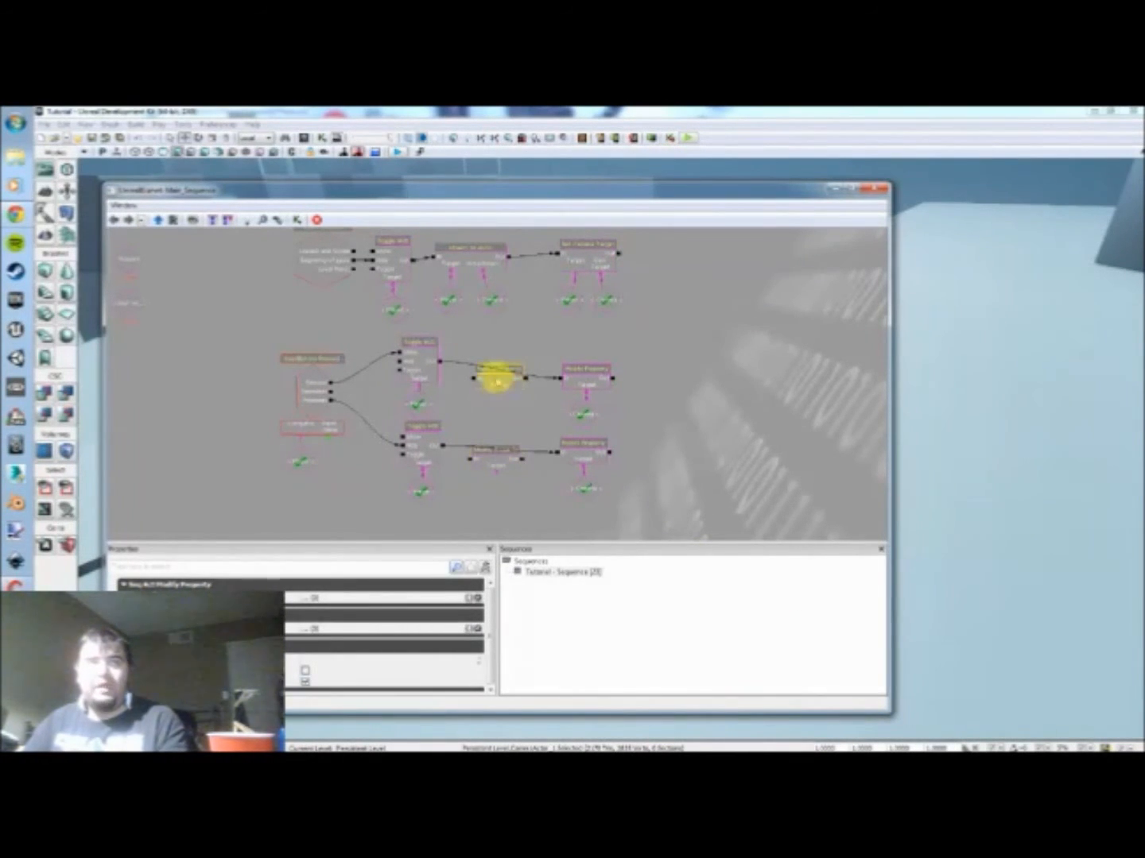
{"action": "left_click_drag", "start_coordinate": [491, 395], "coordinate": [547, 408]}
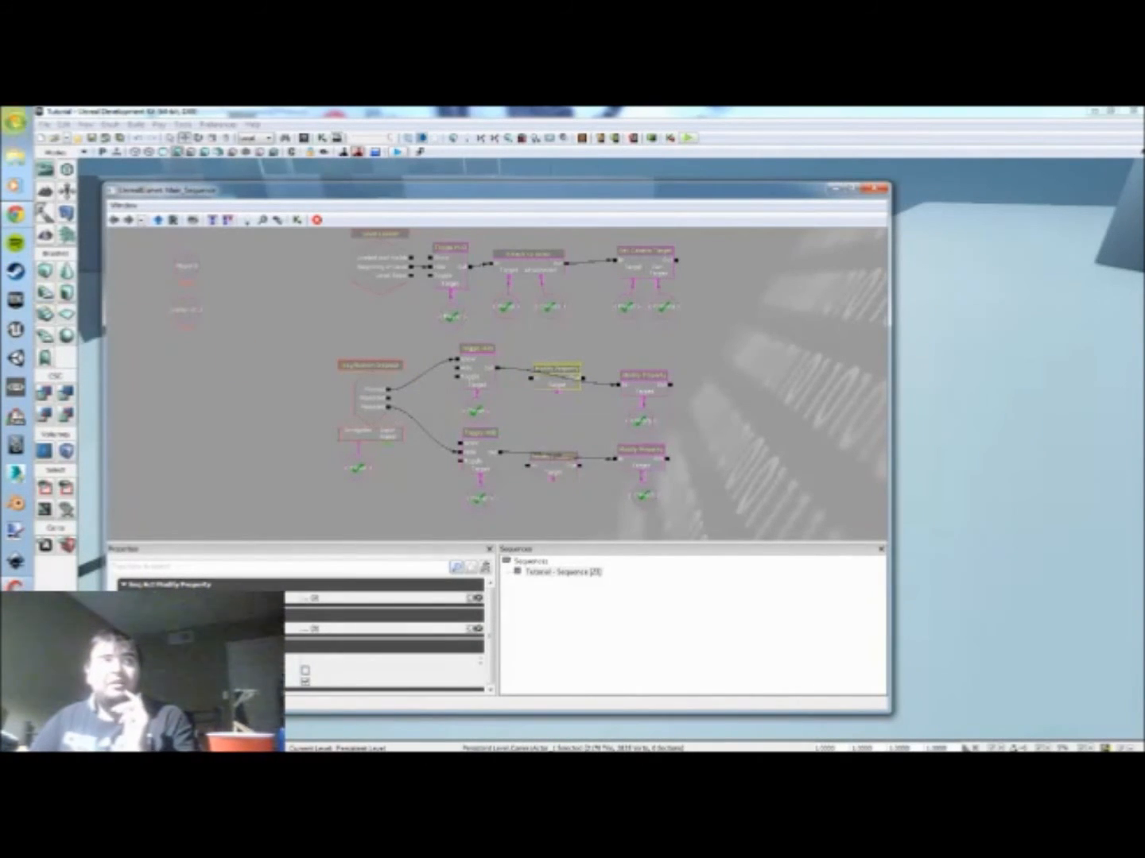
Step: Open the UTGame Classes folder under Development\Src in the UDK installation on the C: drive
{"action": "left_click", "coordinate": [15, 121]}
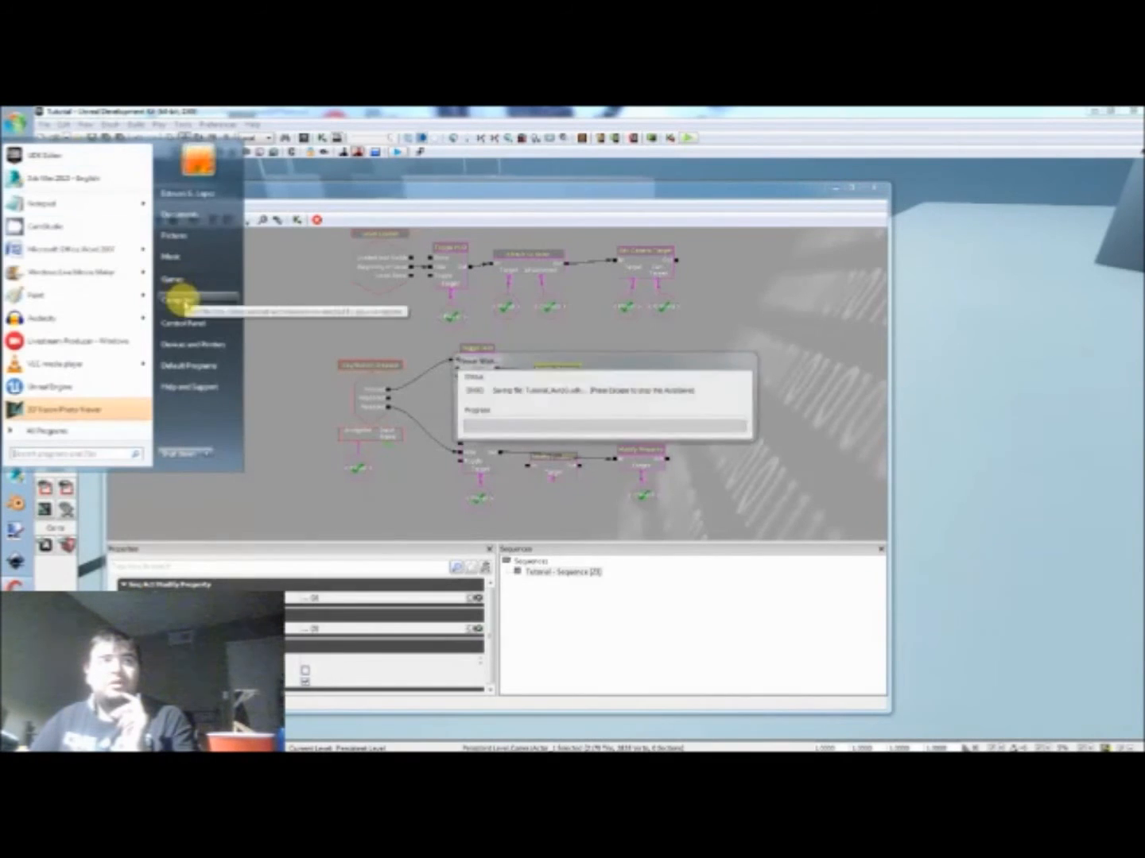
{"action": "left_click", "coordinate": [182, 299]}
{"action": "double_click", "coordinate": [826, 270]}
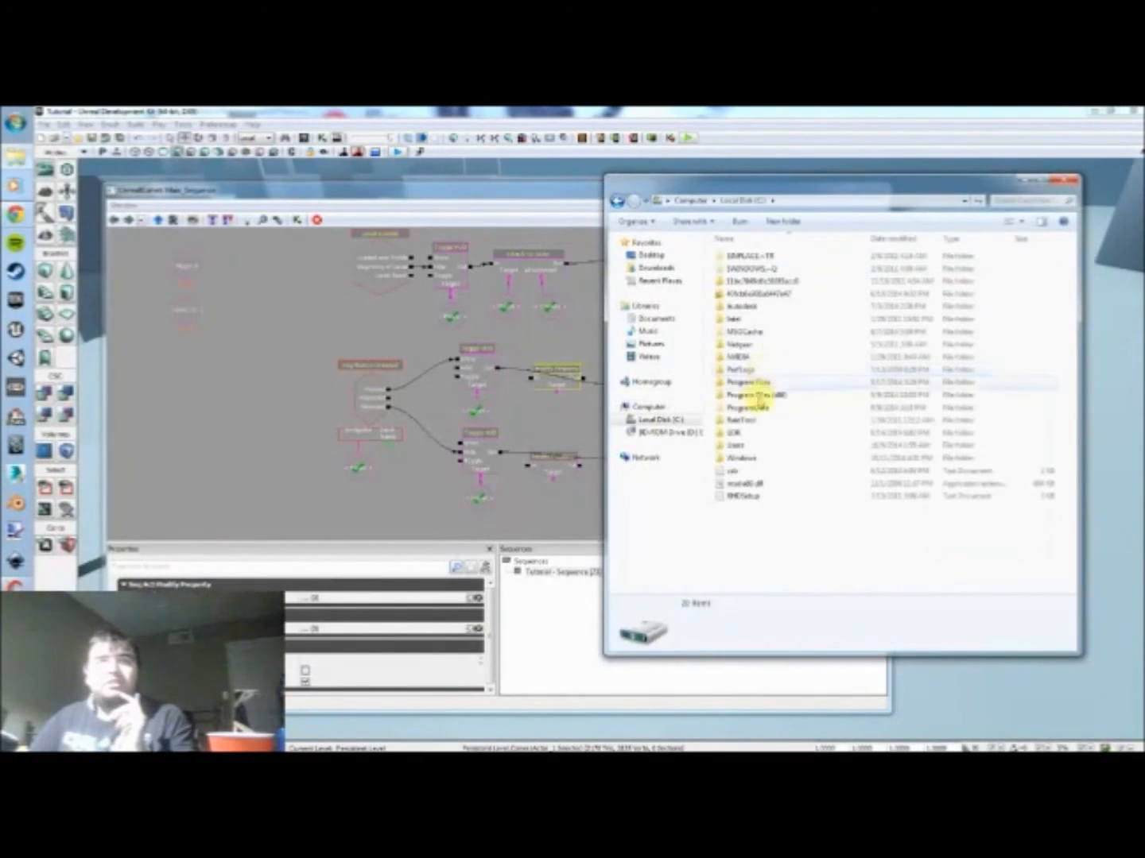
{"action": "double_click", "coordinate": [747, 434]}
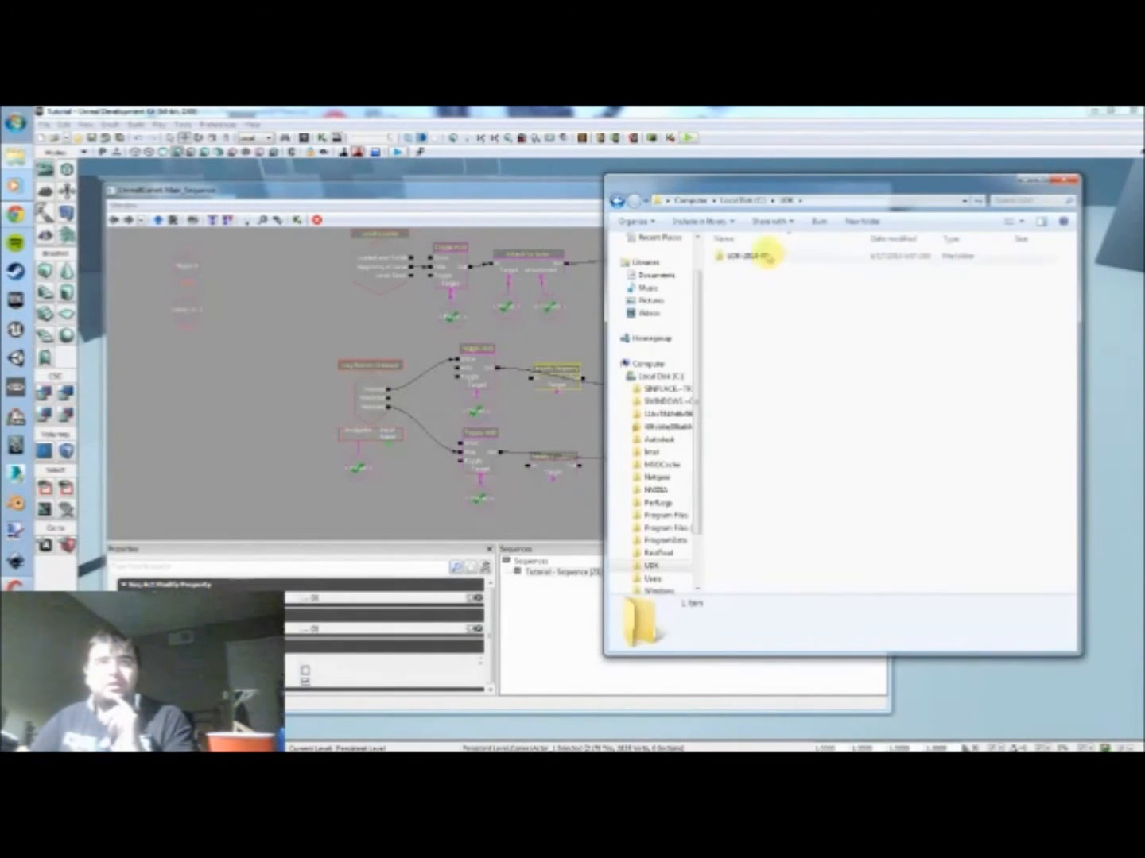
{"action": "double_click", "coordinate": [747, 256]}
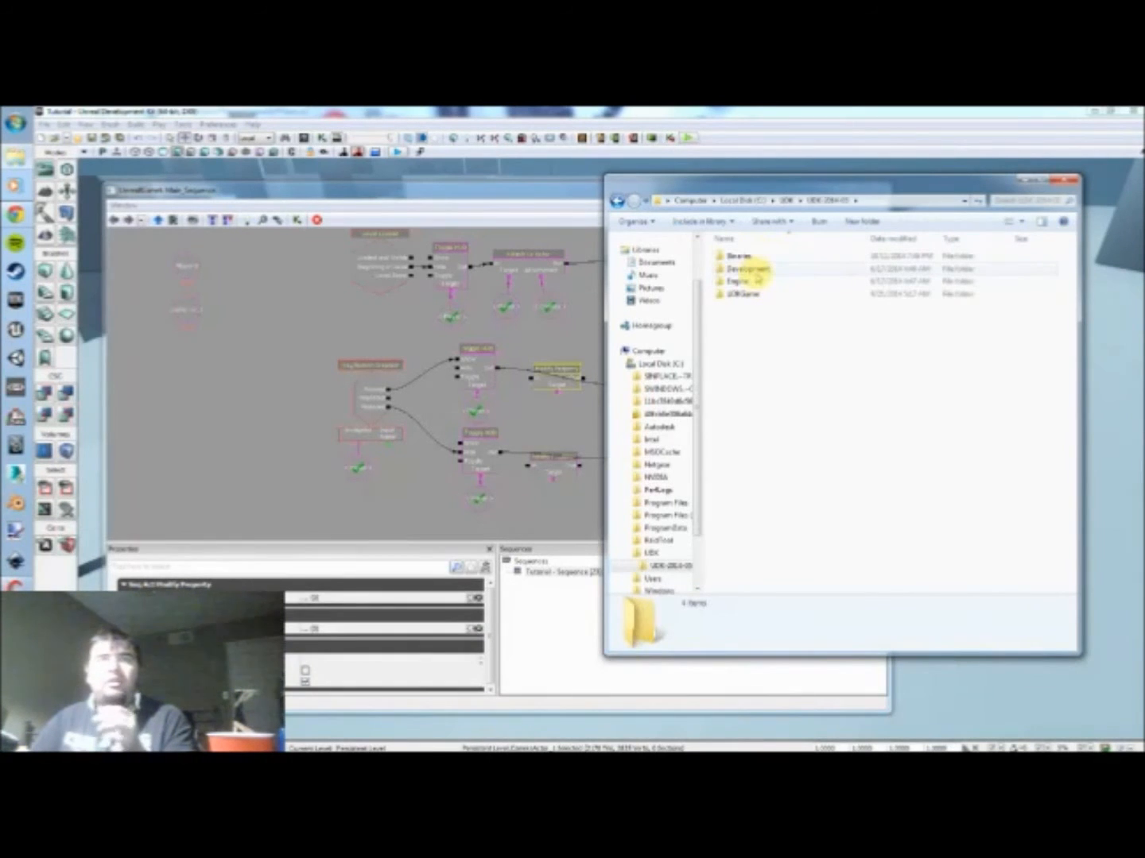
{"action": "double_click", "coordinate": [754, 273]}
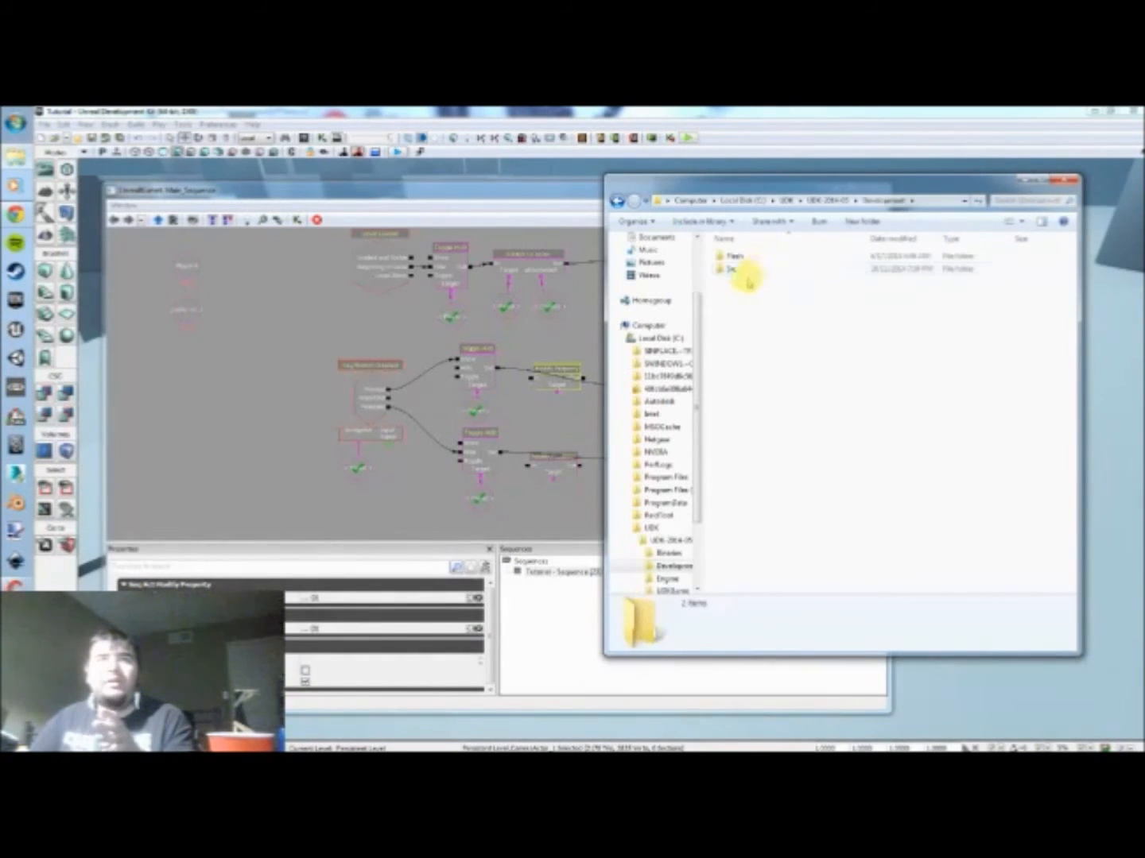
{"action": "double_click", "coordinate": [734, 271]}
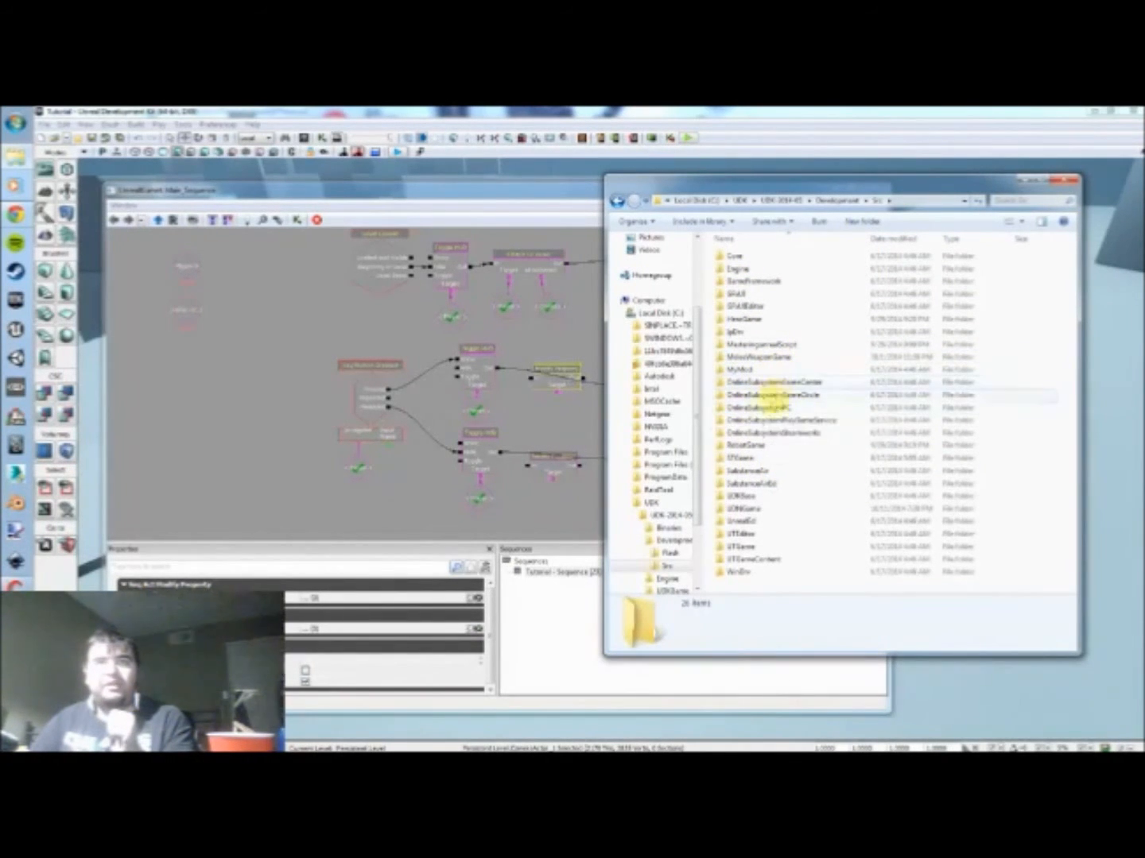
{"action": "double_click", "coordinate": [747, 546]}
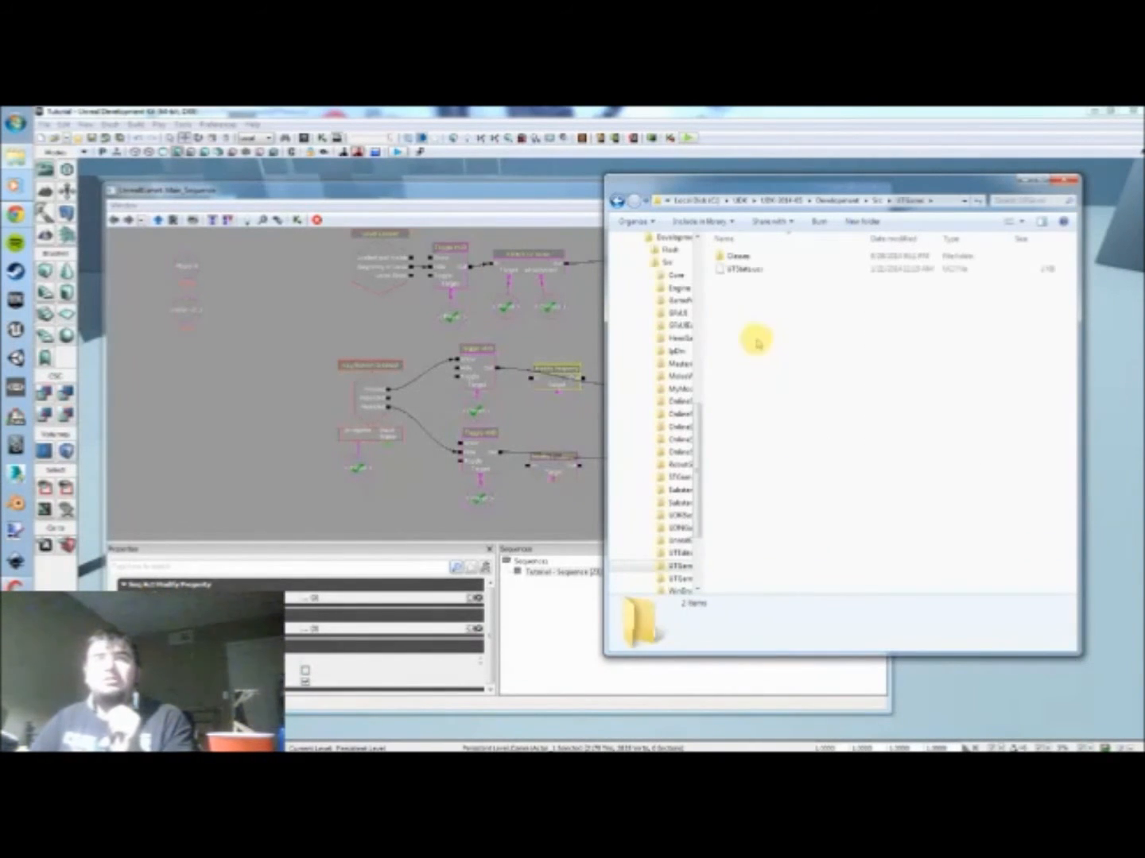
{"action": "double_click", "coordinate": [738, 255]}
Step: Locate and select the UTPawn.uc script among the UTGame class files
{"action": "scroll", "coordinate": [819, 385], "scroll_direction": "down", "scroll_amount": 20}
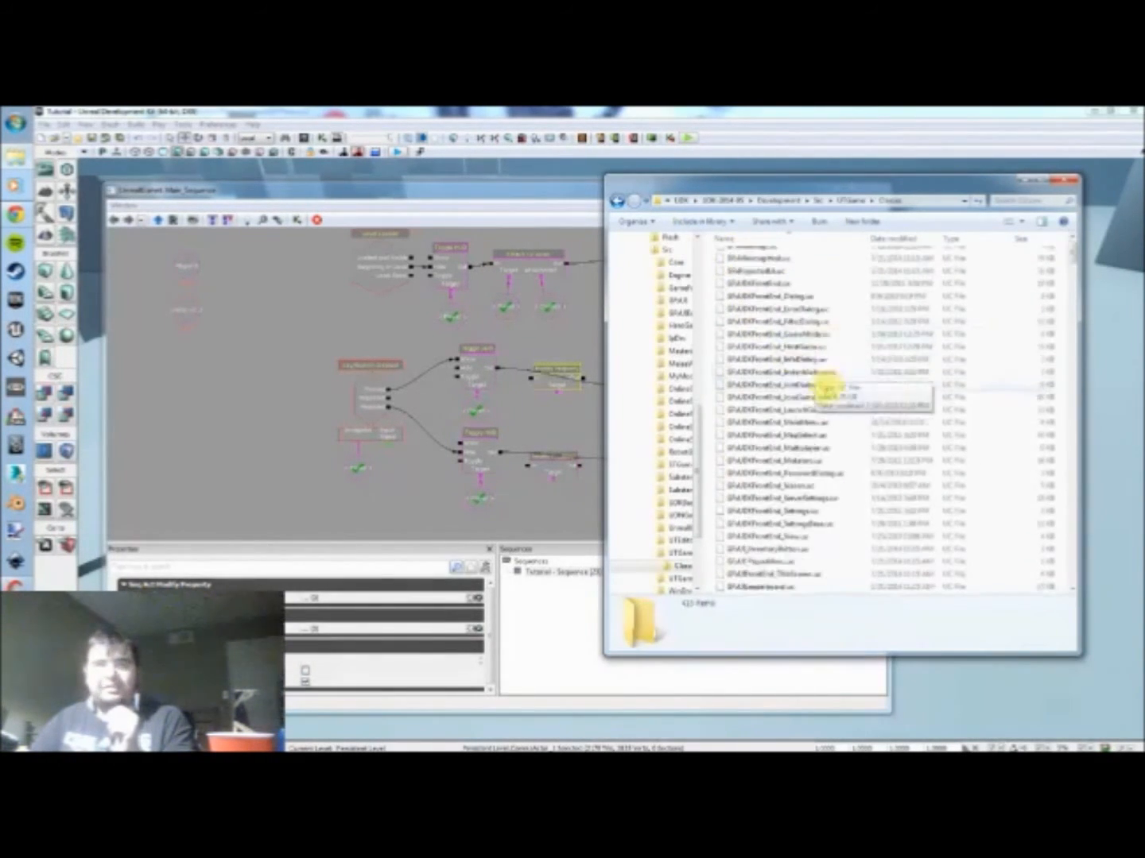
{"action": "scroll", "coordinate": [818, 386], "scroll_direction": "down", "scroll_amount": 20}
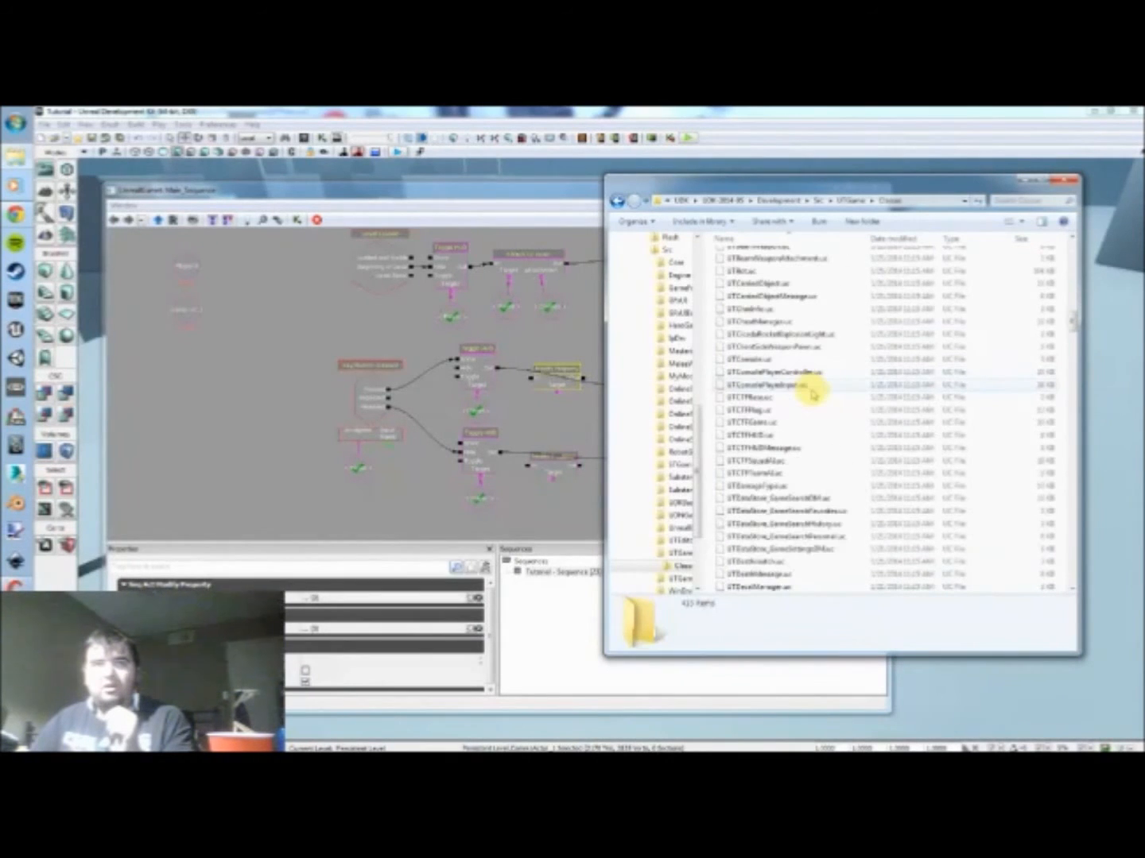
{"action": "scroll", "coordinate": [818, 385], "scroll_direction": "down", "scroll_amount": 15}
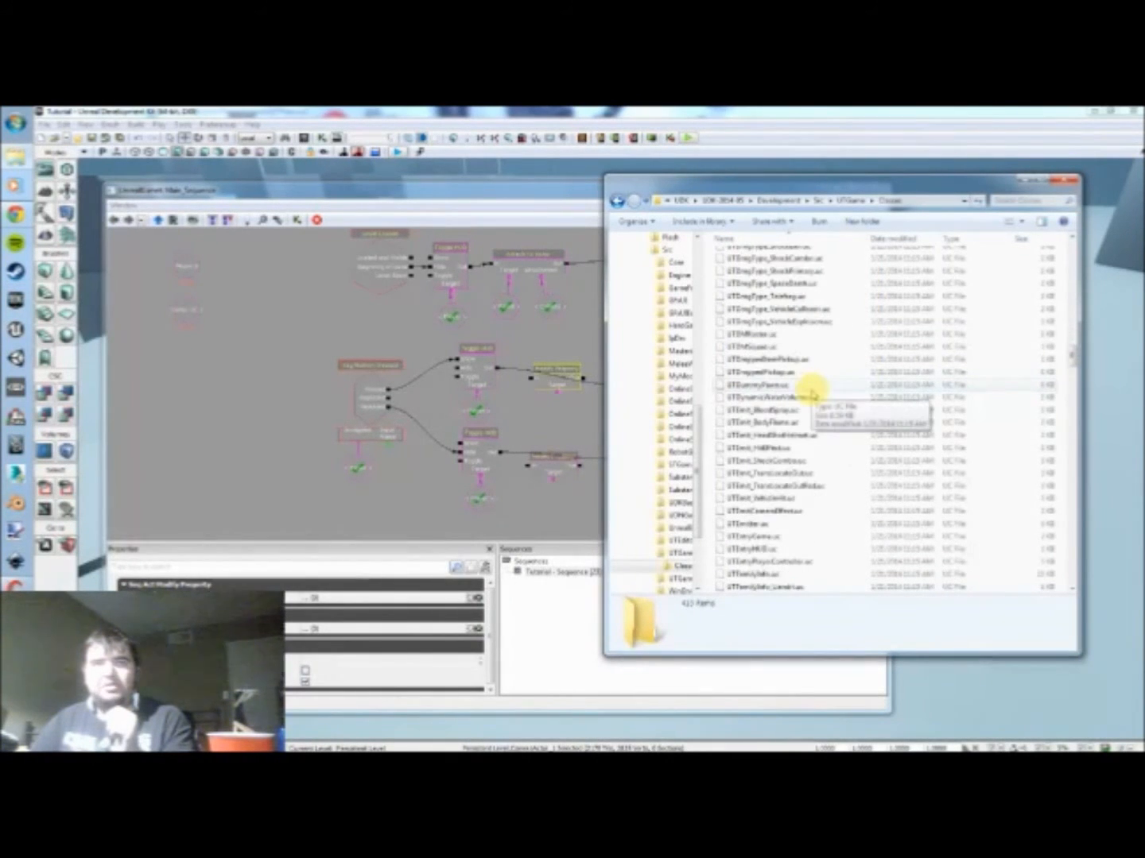
{"action": "scroll", "coordinate": [812, 396], "scroll_direction": "down", "scroll_amount": 12}
{"action": "scroll", "coordinate": [809, 404], "scroll_direction": "down", "scroll_amount": 9}
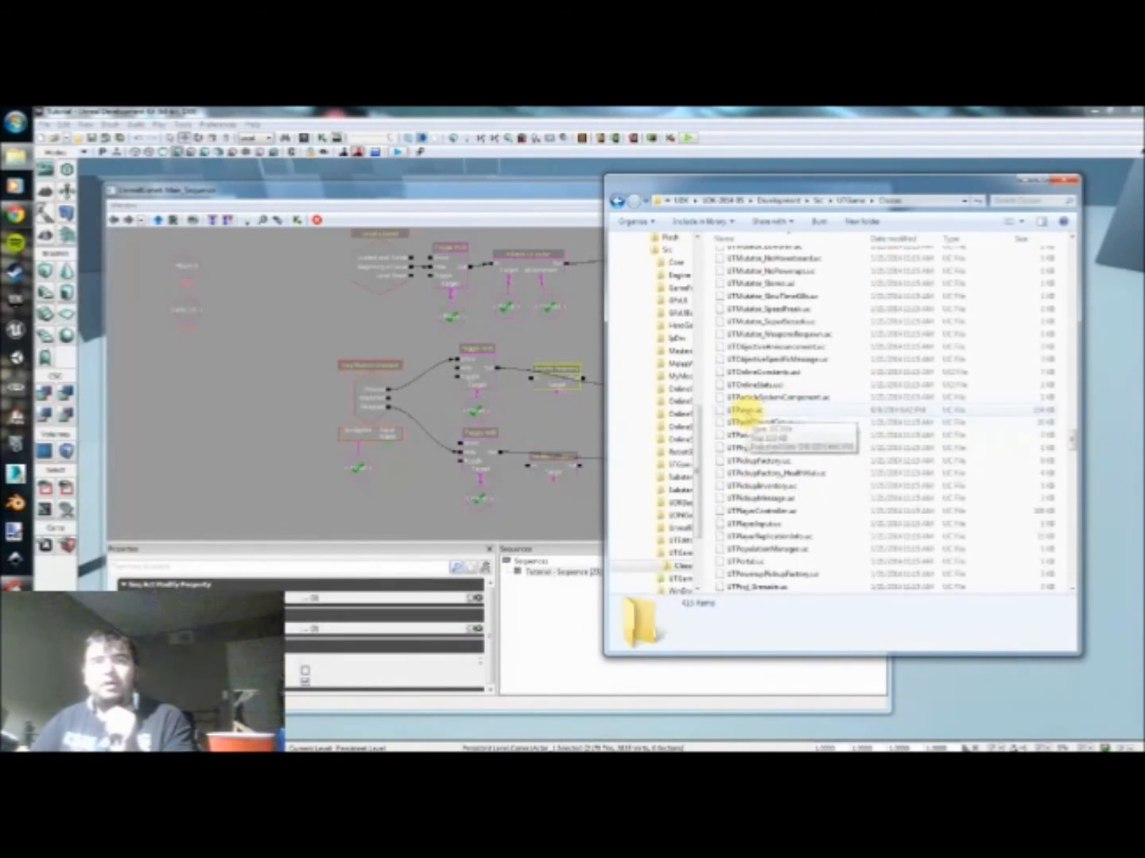
{"action": "left_click", "coordinate": [743, 410]}
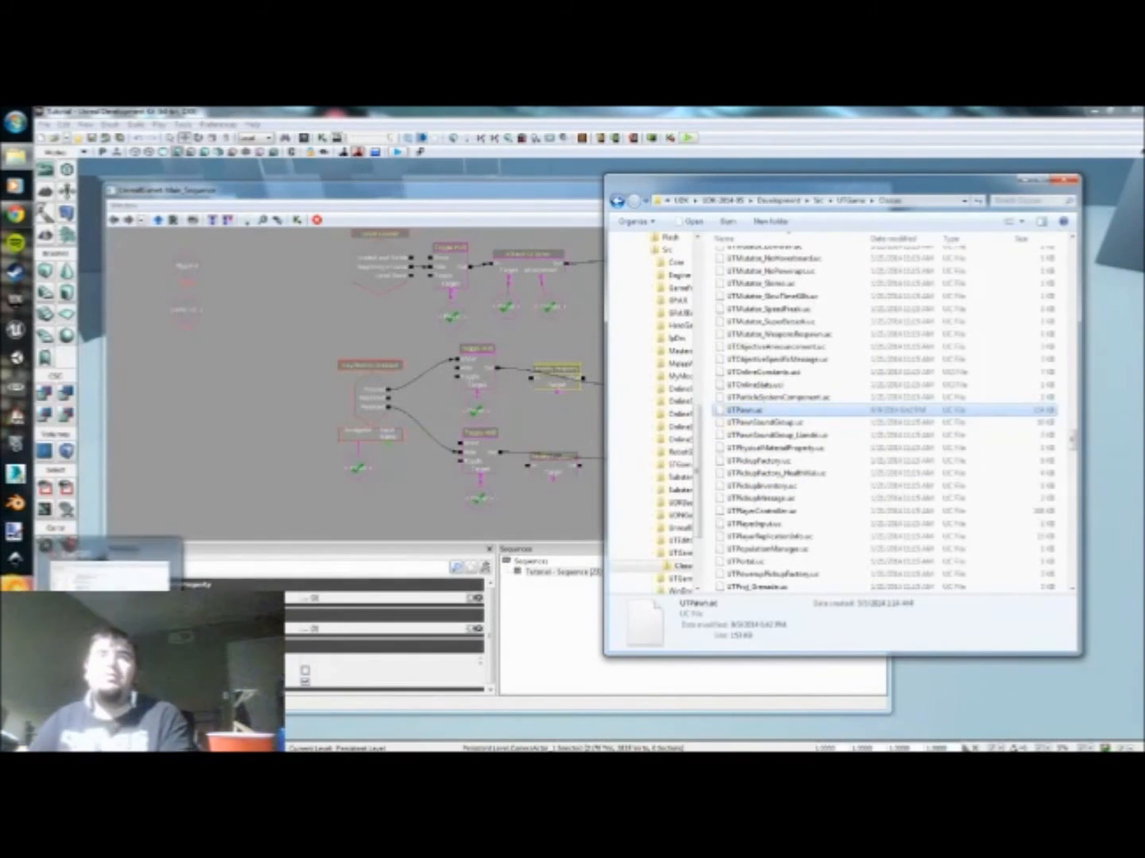
Step: Switch to ConTEXT with UTPawn.uc open and examine the light environment and skeletal mesh settings in its defaultproperties block
{"action": "left_click", "coordinate": [14, 588]}
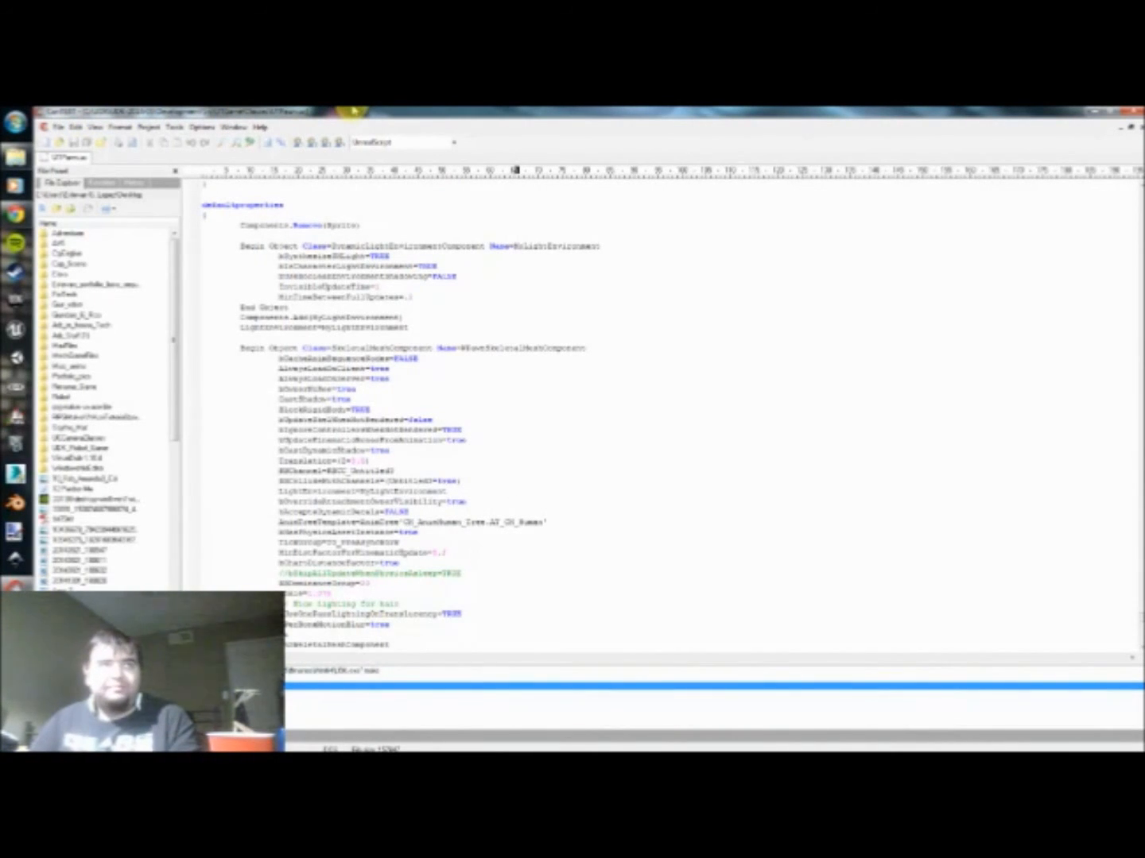
{"action": "scroll", "coordinate": [406, 417], "scroll_direction": "up", "scroll_amount": 1}
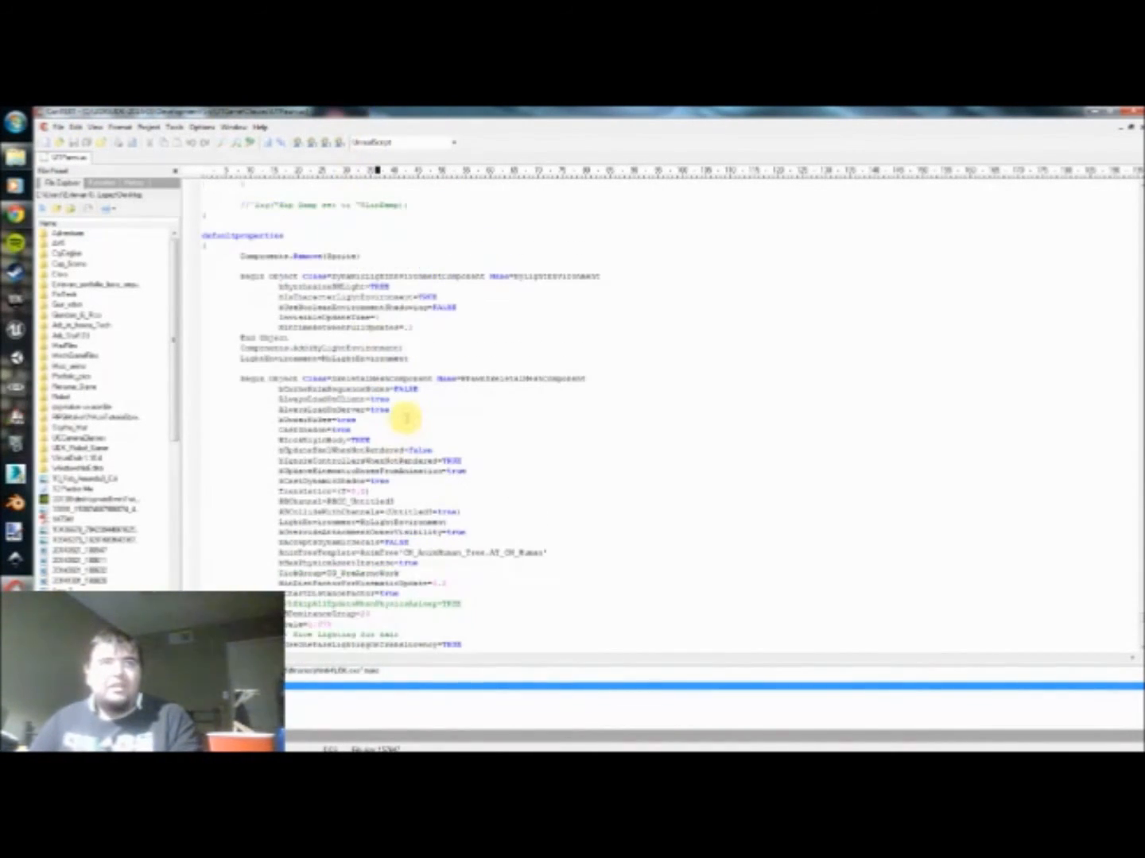
{"action": "scroll", "coordinate": [404, 398], "scroll_direction": "up", "scroll_amount": 2}
{"action": "scroll", "coordinate": [397, 401], "scroll_direction": "down", "scroll_amount": 2}
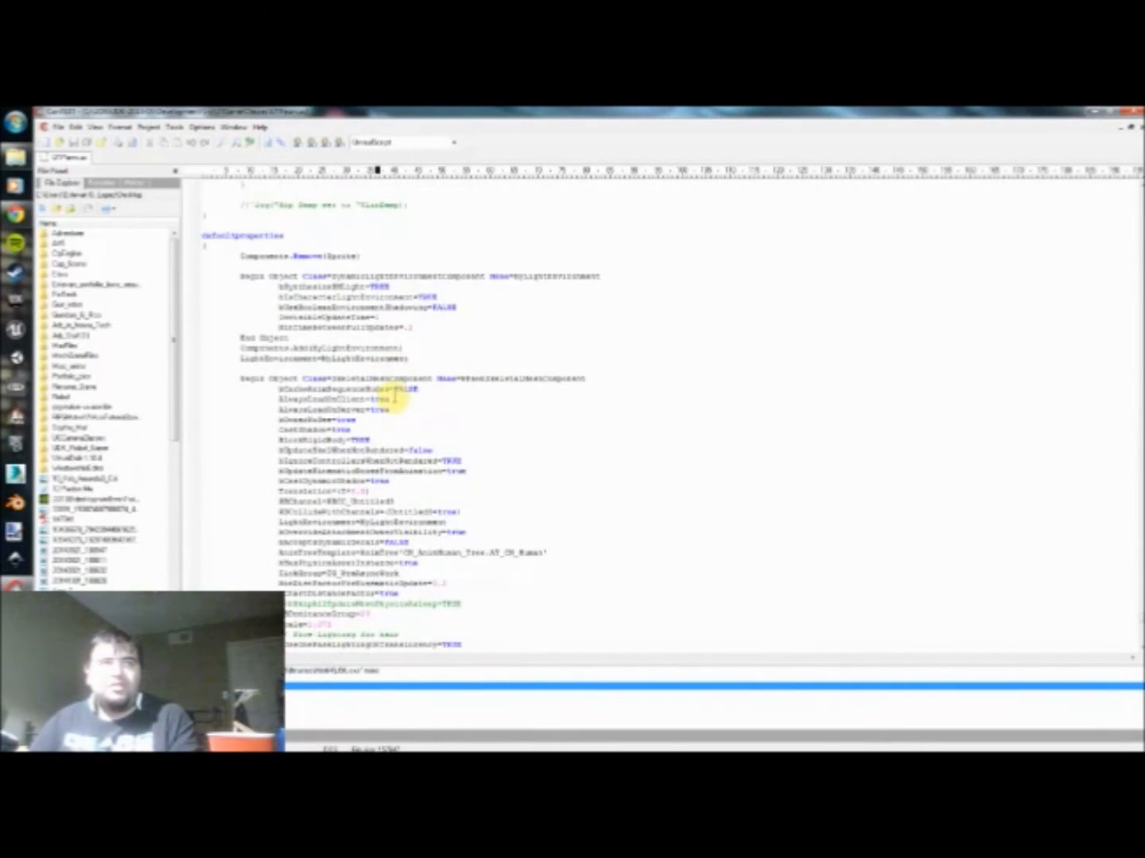
{"action": "scroll", "coordinate": [395, 397], "scroll_direction": "down", "scroll_amount": 2}
{"action": "scroll", "coordinate": [395, 396], "scroll_direction": "up", "scroll_amount": 1}
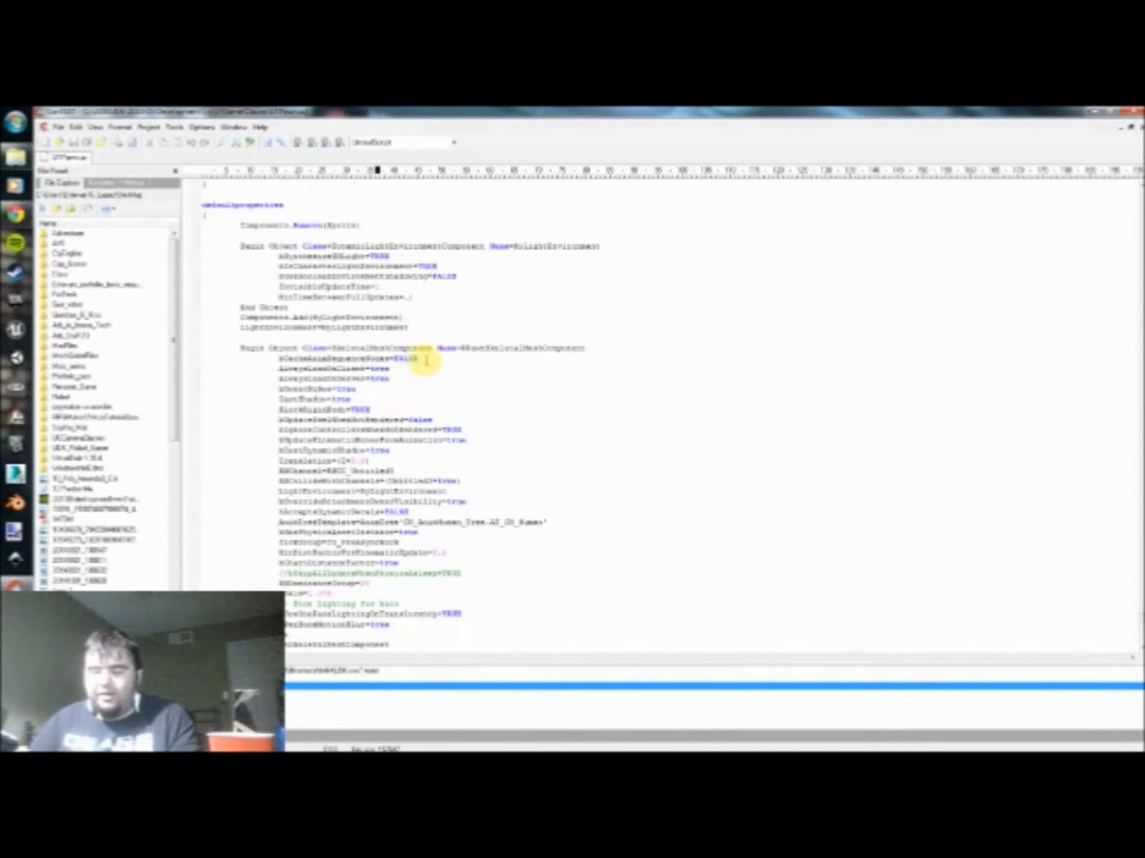
{"action": "scroll", "coordinate": [427, 360], "scroll_direction": "down", "scroll_amount": 1}
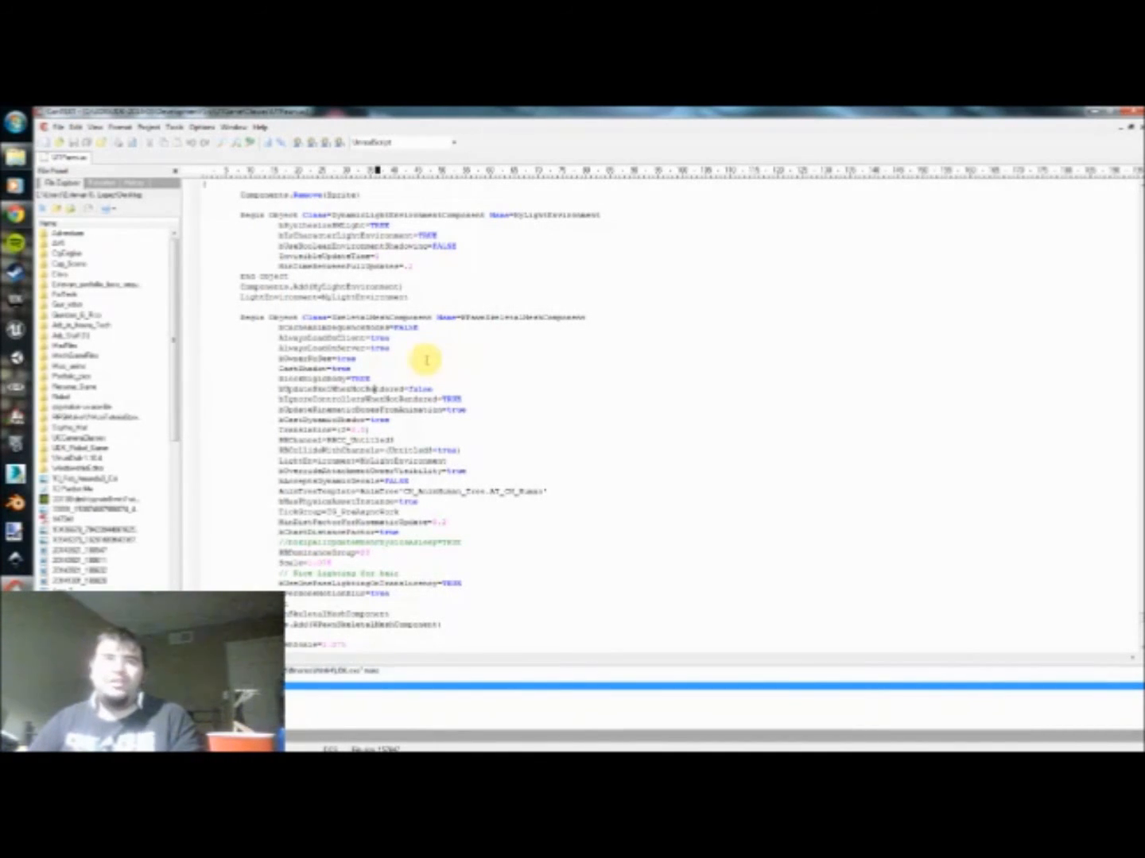
{"action": "left_click", "coordinate": [409, 409]}
{"action": "scroll", "coordinate": [495, 407], "scroll_direction": "up", "scroll_amount": 2}
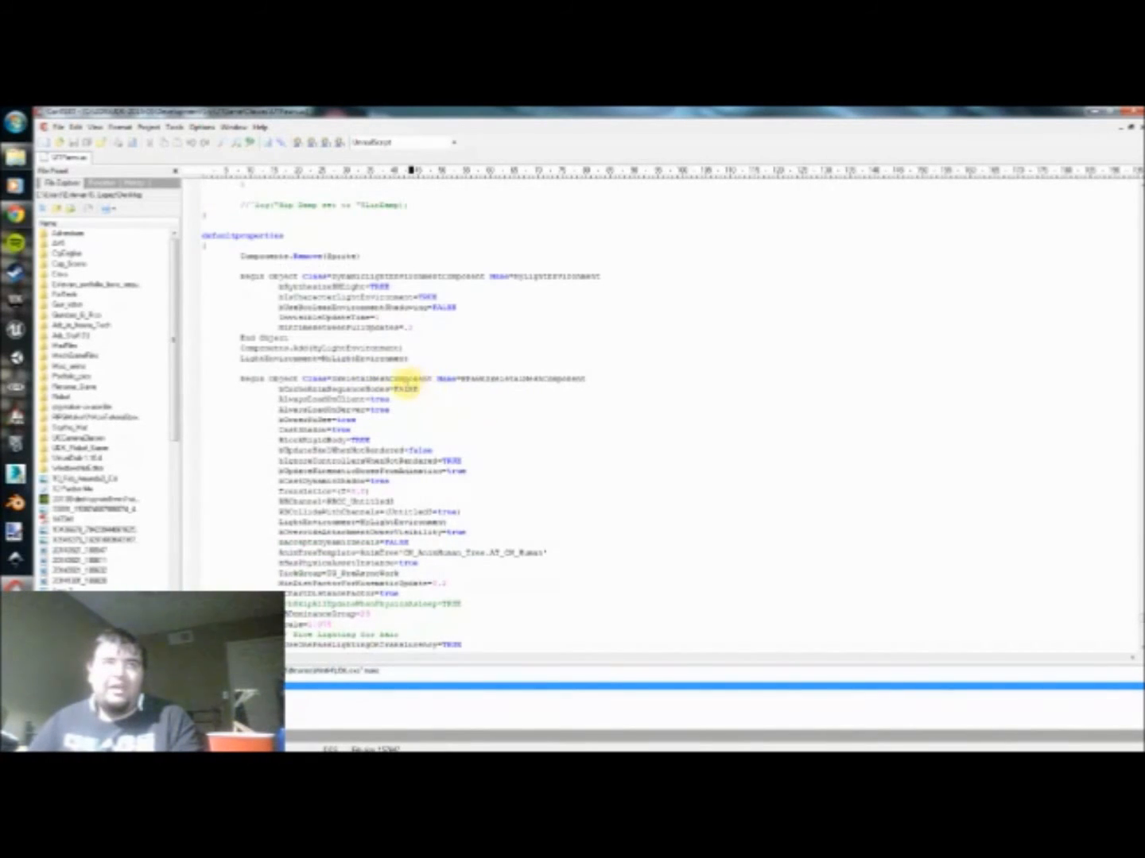
{"action": "scroll", "coordinate": [429, 389], "scroll_direction": "down", "scroll_amount": 2}
{"action": "scroll", "coordinate": [447, 400], "scroll_direction": "down", "scroll_amount": 1}
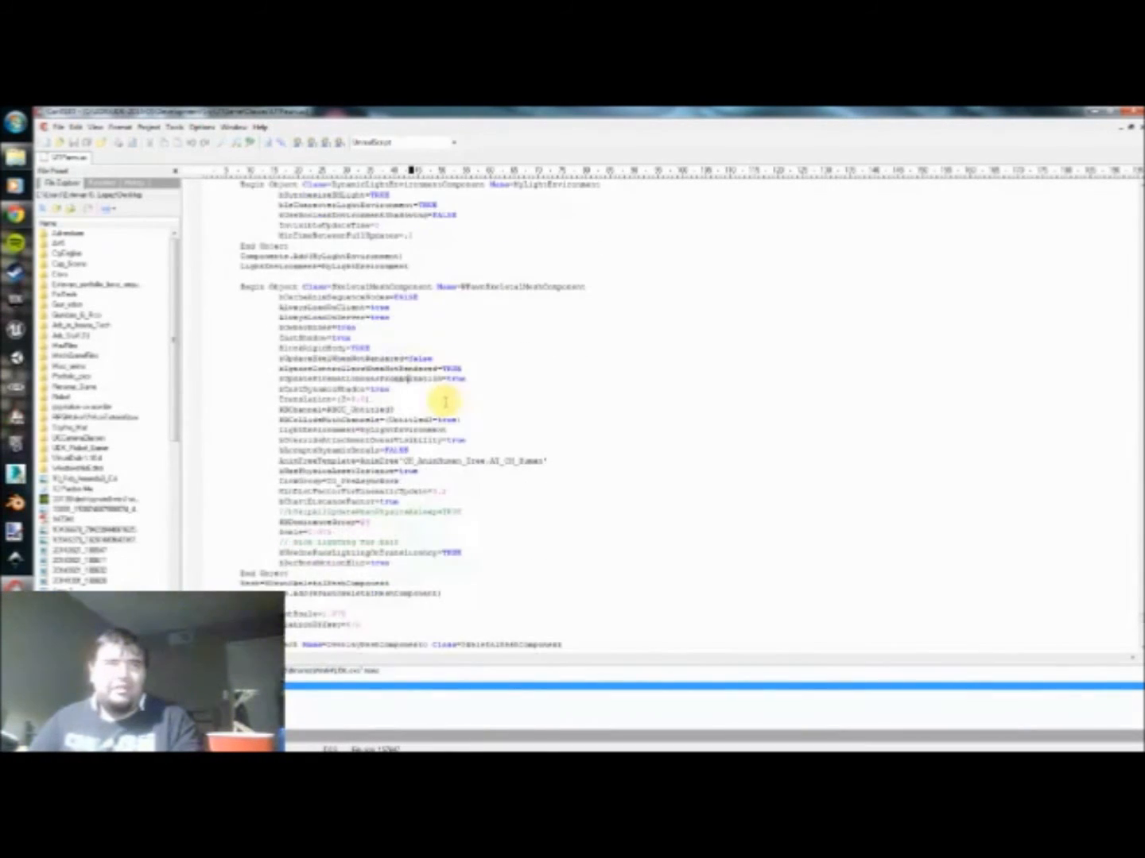
{"action": "scroll", "coordinate": [445, 401], "scroll_direction": "up", "scroll_amount": 3}
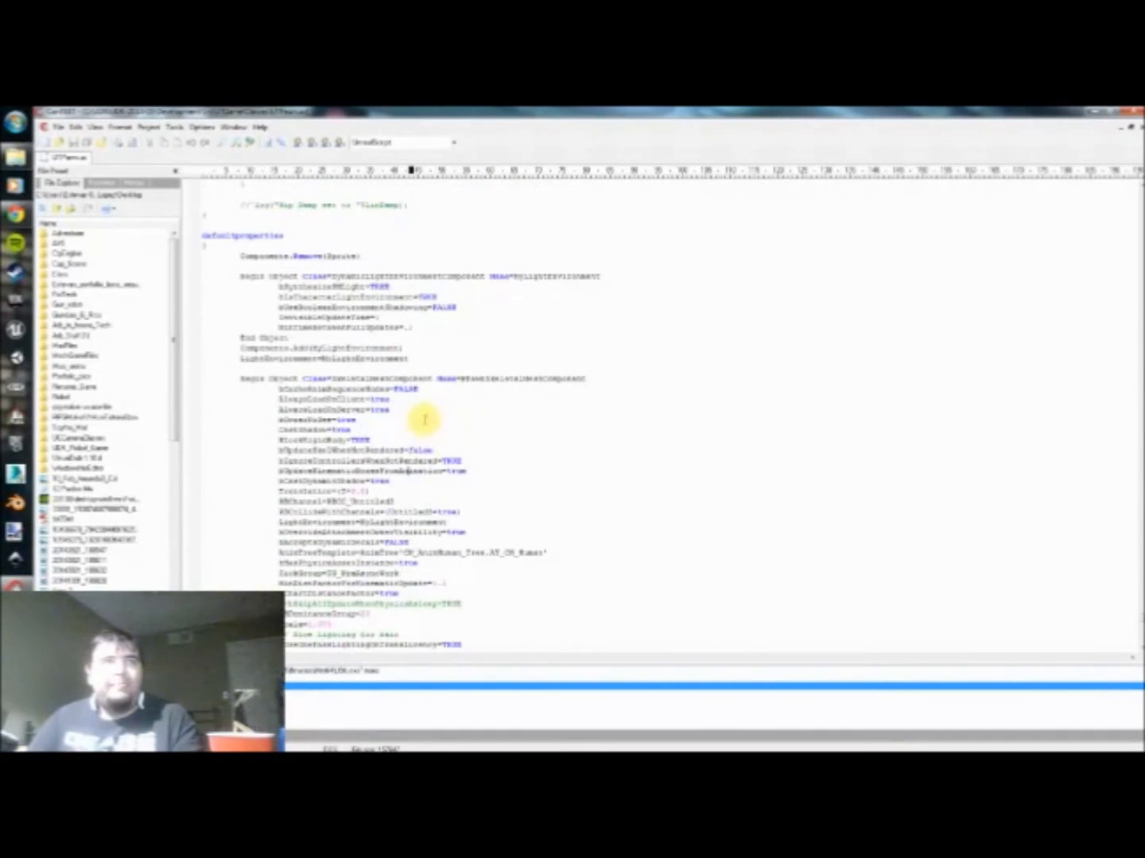
{"action": "scroll", "coordinate": [354, 417], "scroll_direction": "down", "scroll_amount": 5}
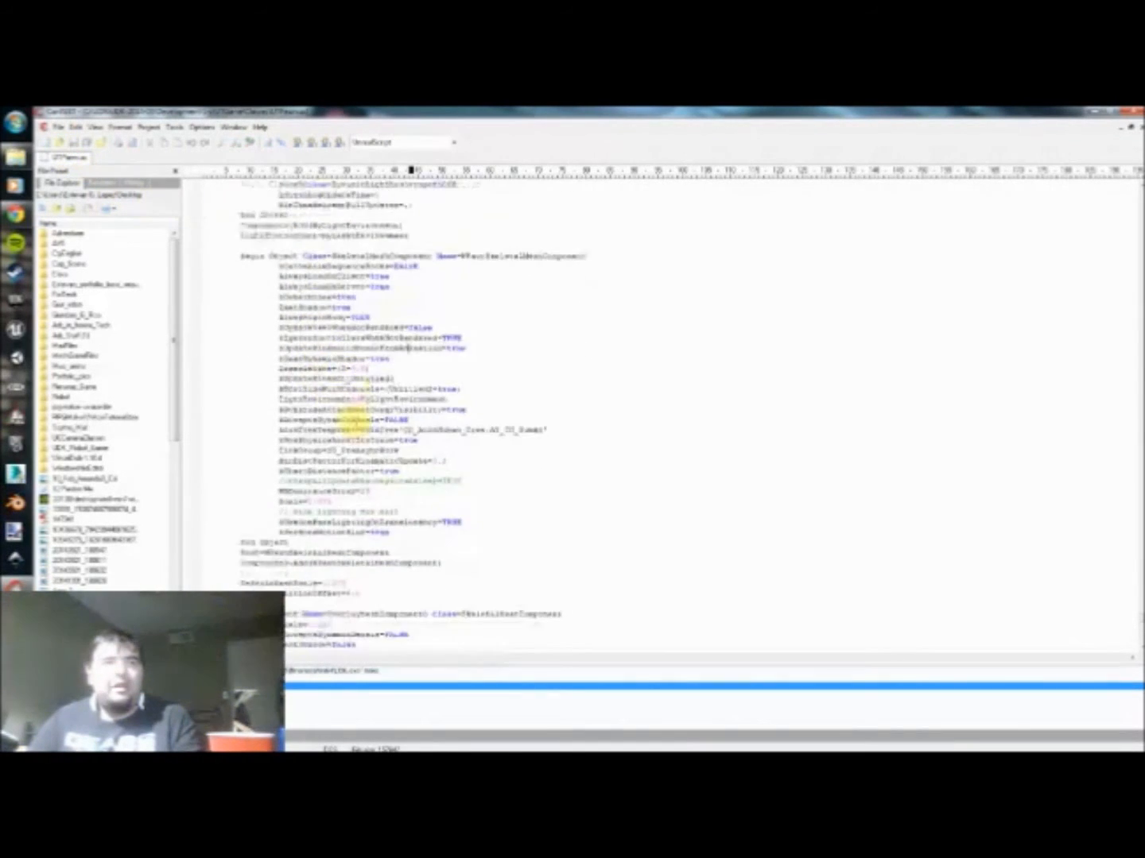
{"action": "scroll", "coordinate": [354, 409], "scroll_direction": "down", "scroll_amount": 3}
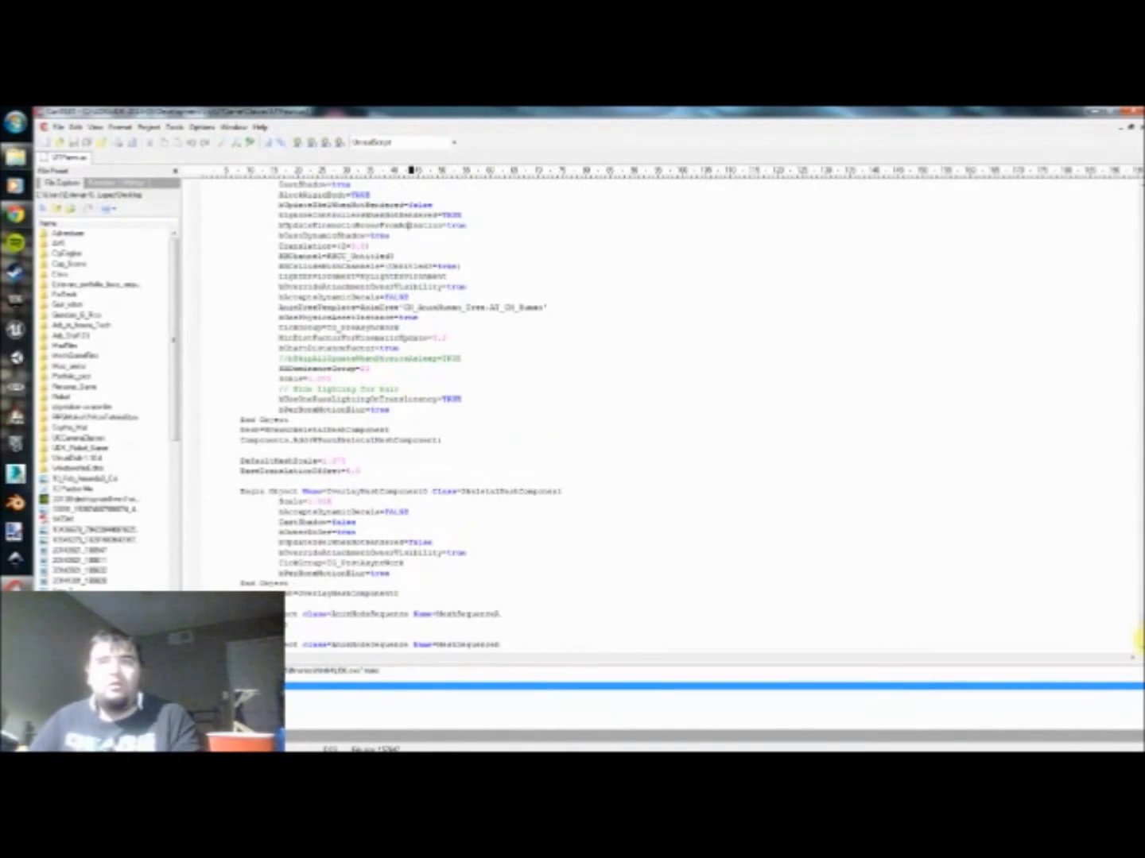
{"action": "mouse_move", "coordinate": [1135, 619]}
{"action": "left_mouse_down"}
{"action": "mouse_move", "coordinate": [1136, 319]}
{"action": "mouse_move", "coordinate": [1138, 616]}
{"action": "left_mouse_up"}
Step: Examine the pawn movement properties, such as GroundSpeed and AirSpeed, farther down the defaultproperties of UTPawn.uc
{"action": "scroll", "coordinate": [326, 382], "scroll_direction": "down", "scroll_amount": 5}
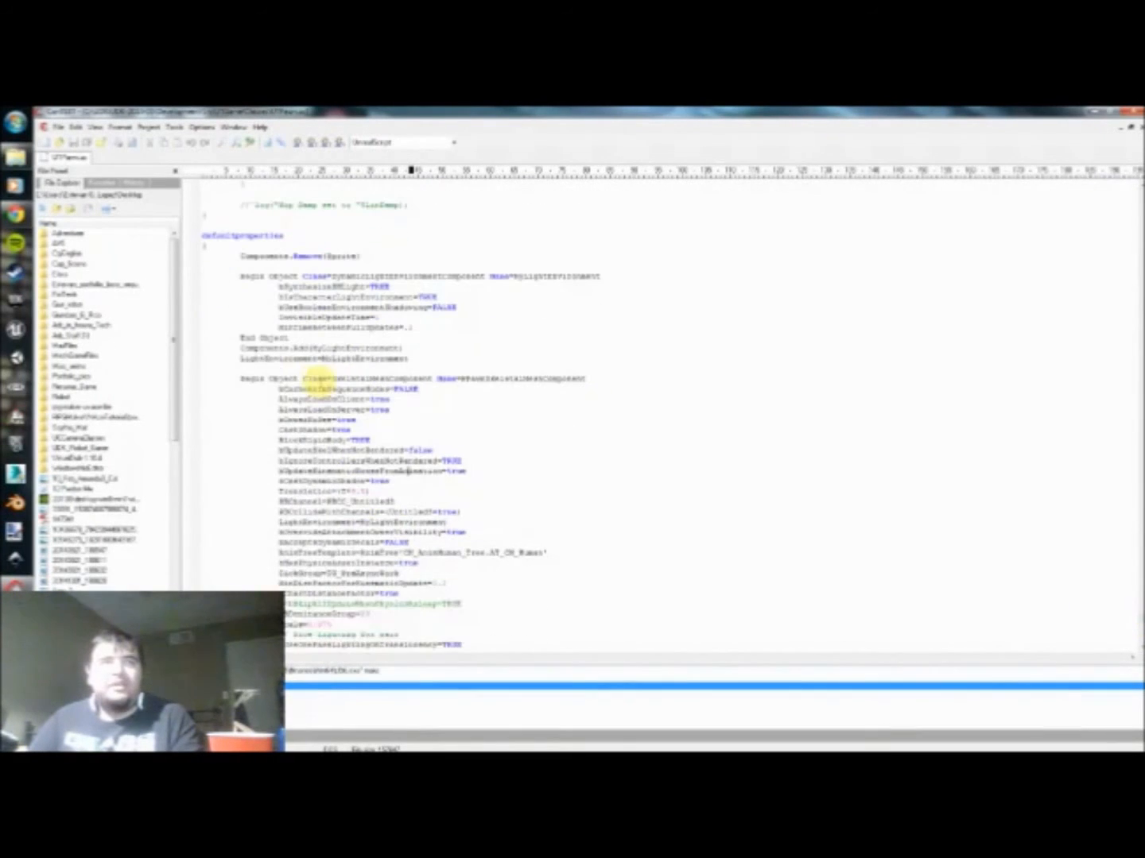
{"action": "scroll", "coordinate": [337, 389], "scroll_direction": "down", "scroll_amount": 1}
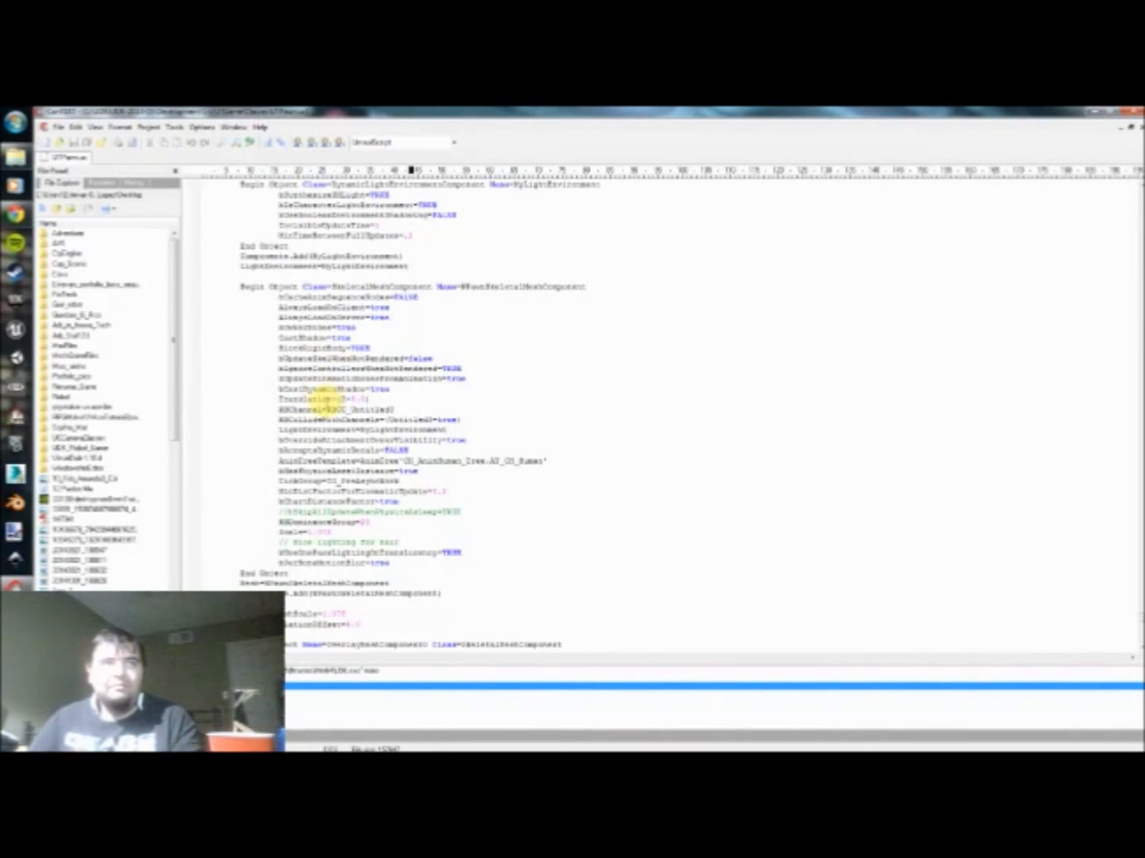
{"action": "scroll", "coordinate": [322, 395], "scroll_direction": "down", "scroll_amount": 8}
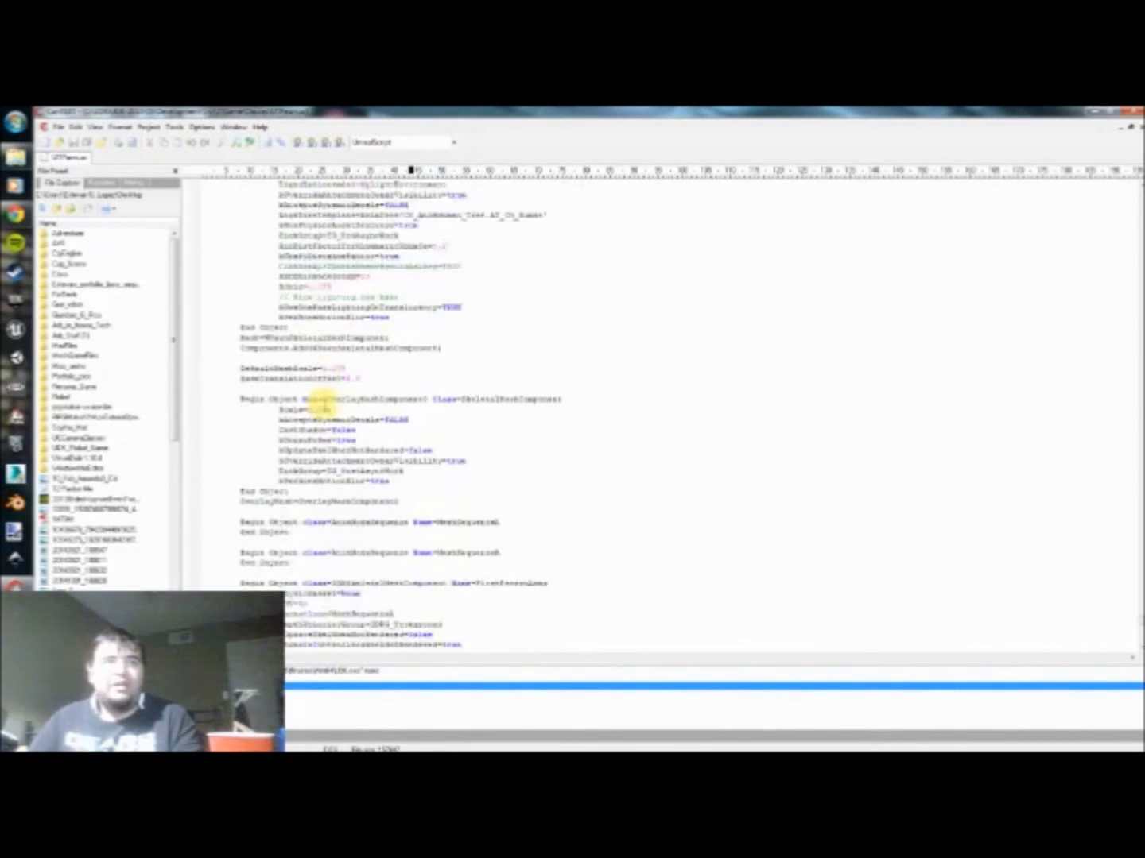
{"action": "scroll", "coordinate": [320, 406], "scroll_direction": "down", "scroll_amount": 5}
{"action": "scroll", "coordinate": [326, 404], "scroll_direction": "down", "scroll_amount": 8}
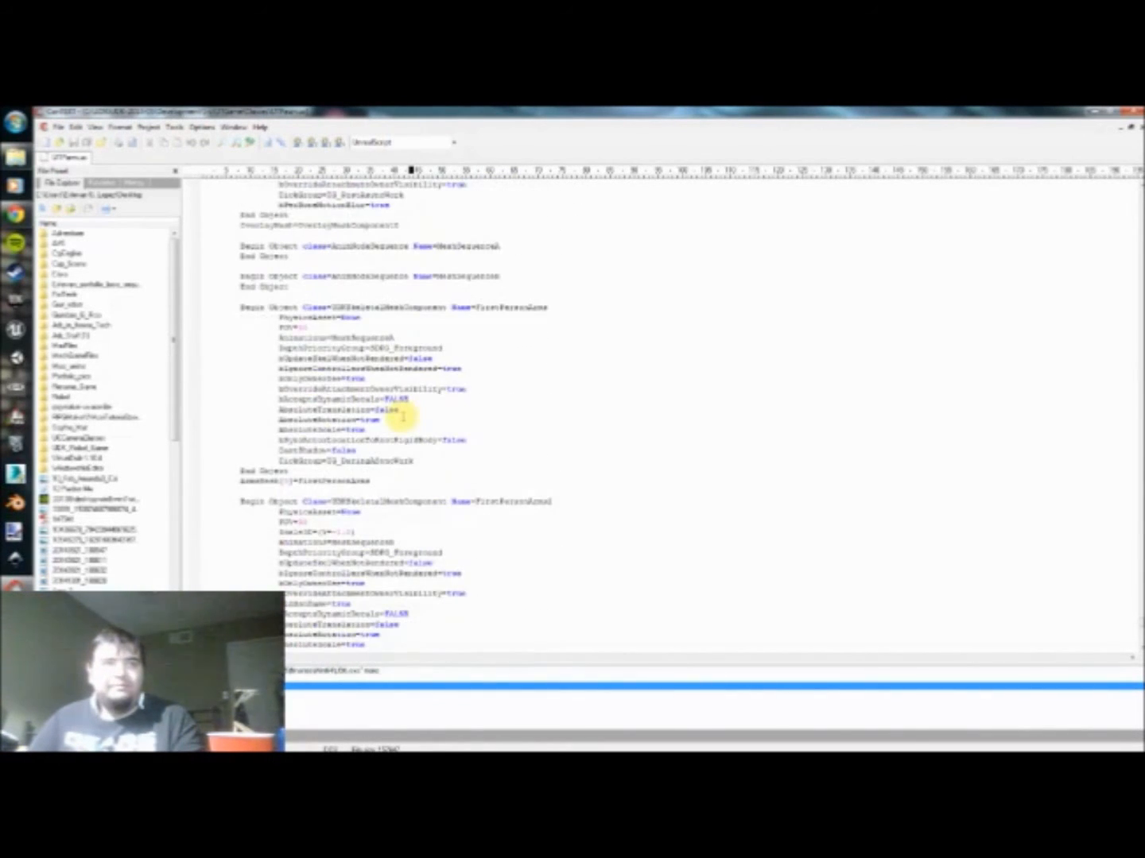
{"action": "scroll", "coordinate": [370, 411], "scroll_direction": "down", "scroll_amount": 10}
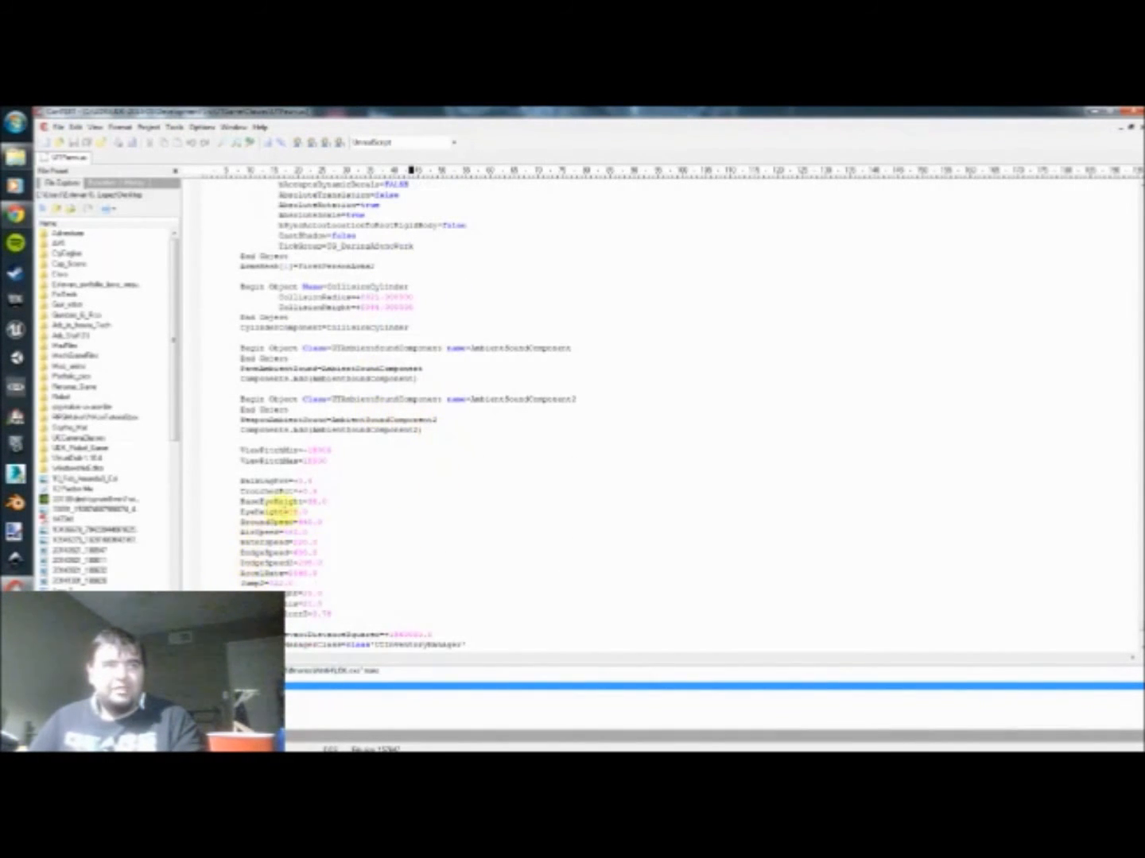
{"action": "scroll", "coordinate": [266, 508], "scroll_direction": "down", "scroll_amount": 2}
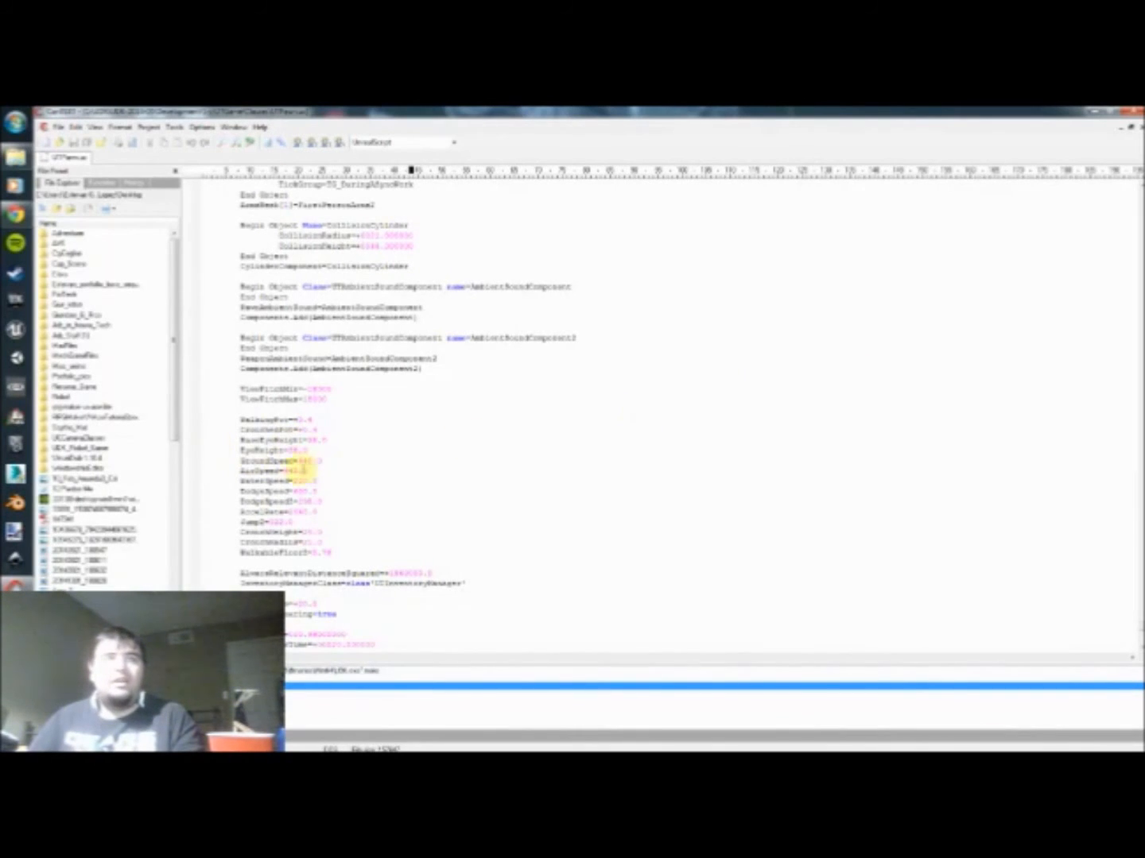
Step: Select the GroundSpeed property name in UTPawn.uc, return to the Kismet editor, and close the class files folder
{"action": "left_click_drag", "start_coordinate": [230, 459], "coordinate": [288, 460]}
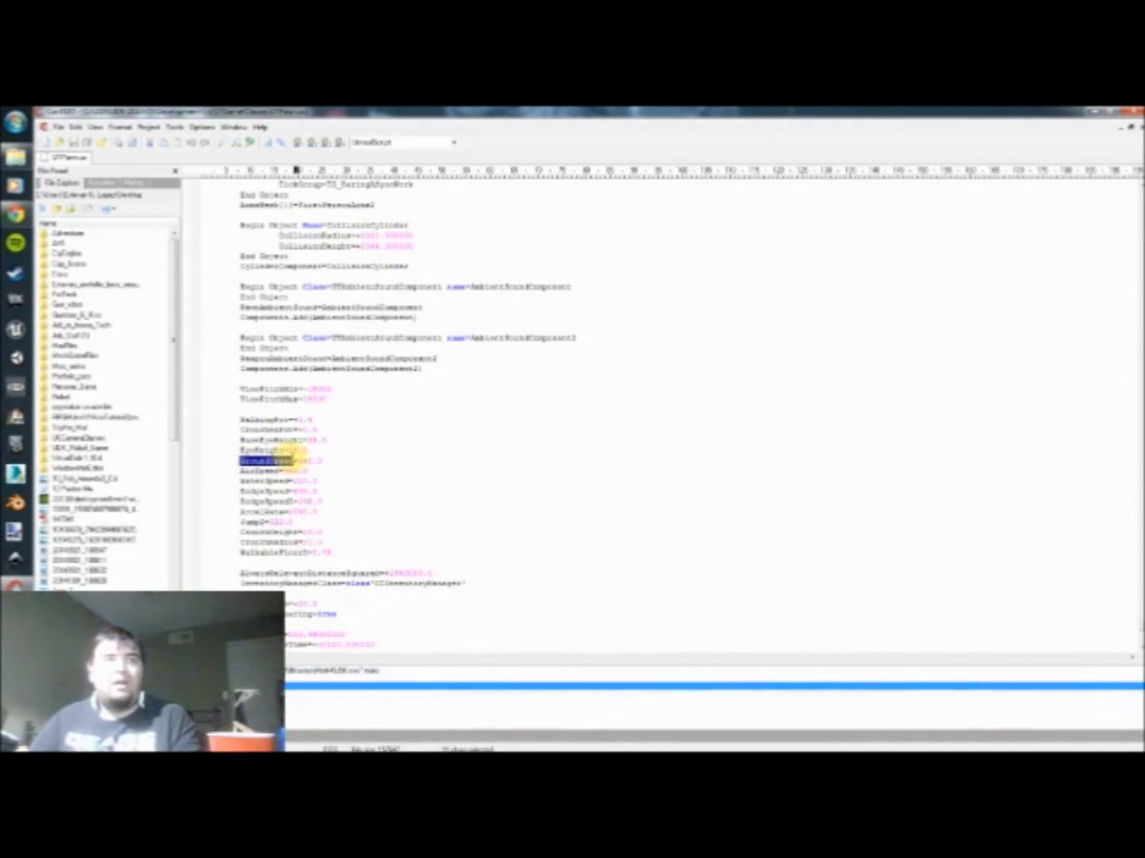
{"action": "left_click", "coordinate": [361, 499]}
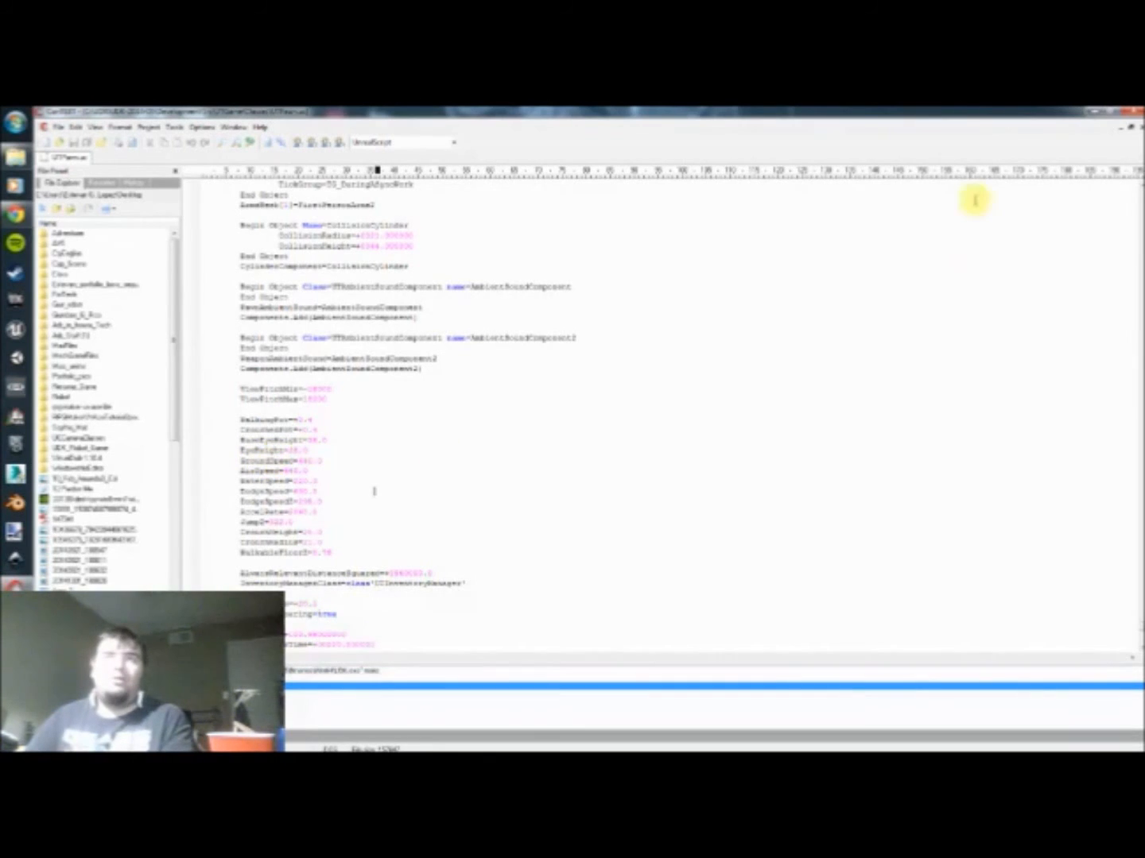
{"action": "left_click", "coordinate": [1073, 113]}
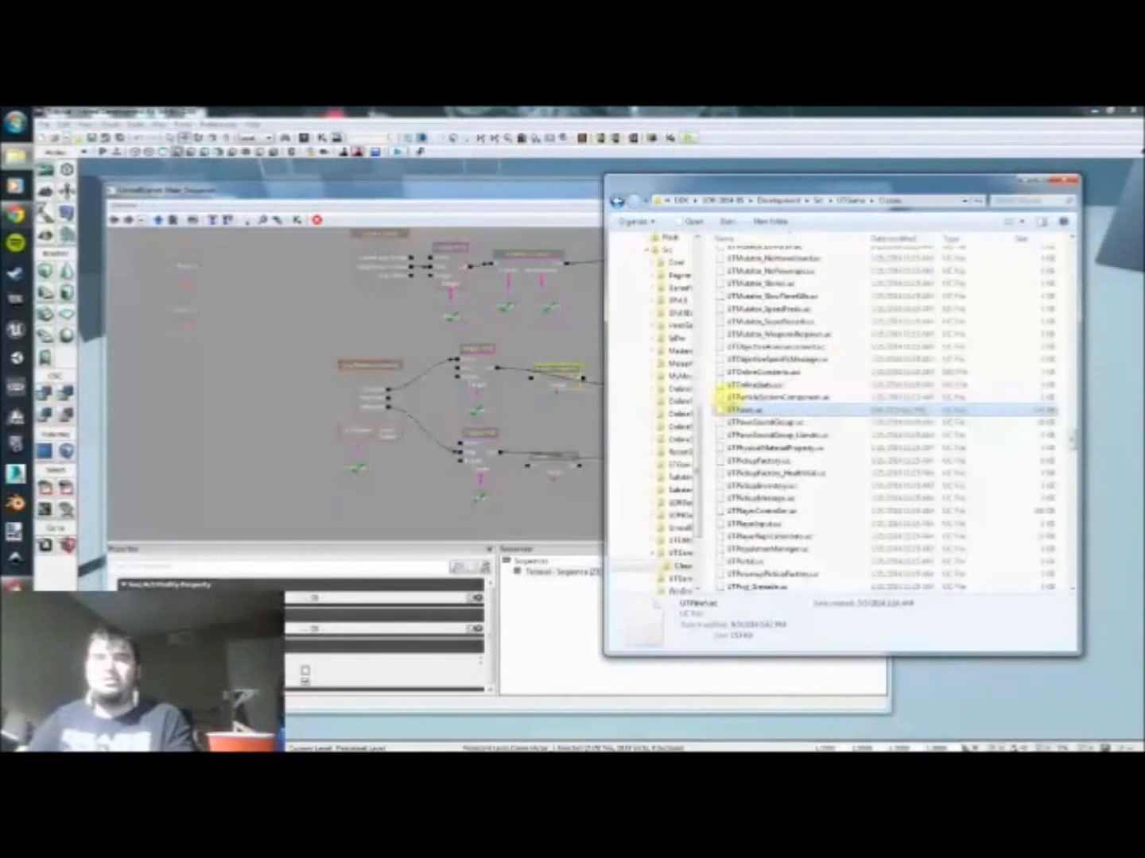
{"action": "left_click", "coordinate": [1065, 180]}
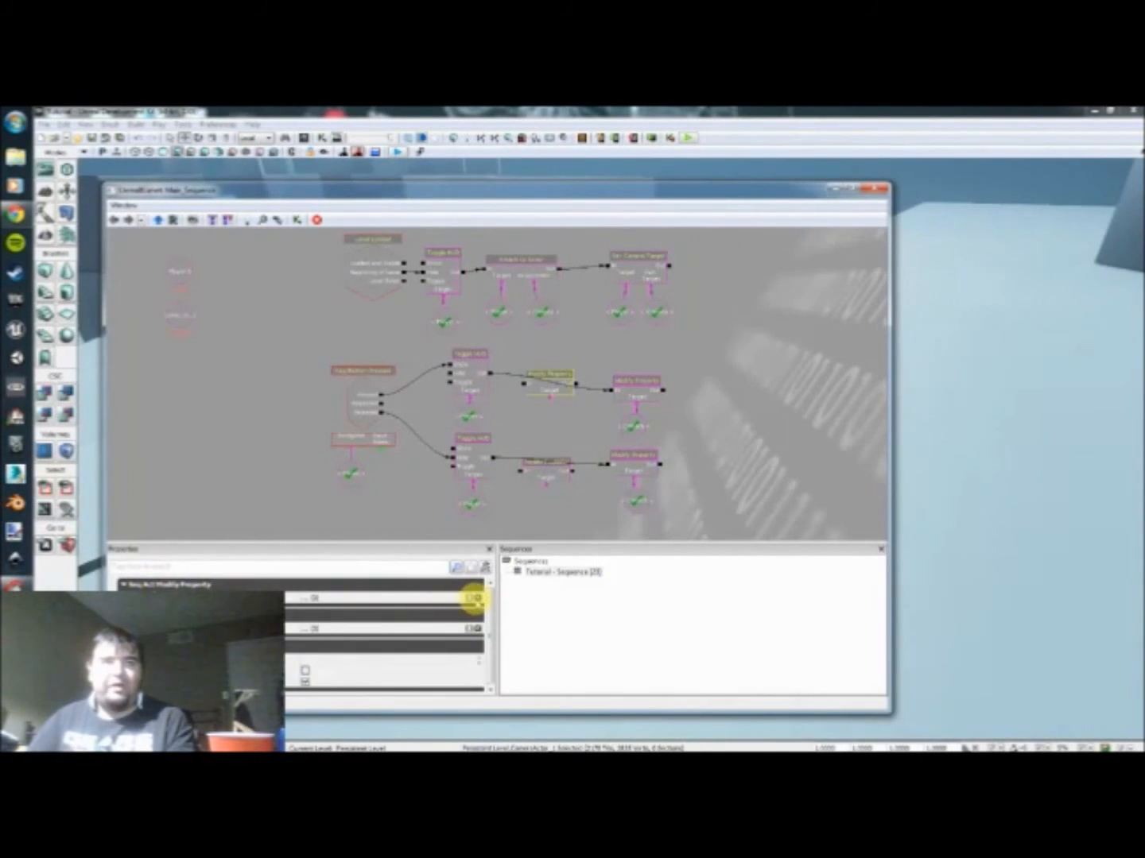
Step: Add a GroundSpeed entry to the new upper Modify Property action, enable its modification and enter a speed value
{"action": "left_click", "coordinate": [474, 597]}
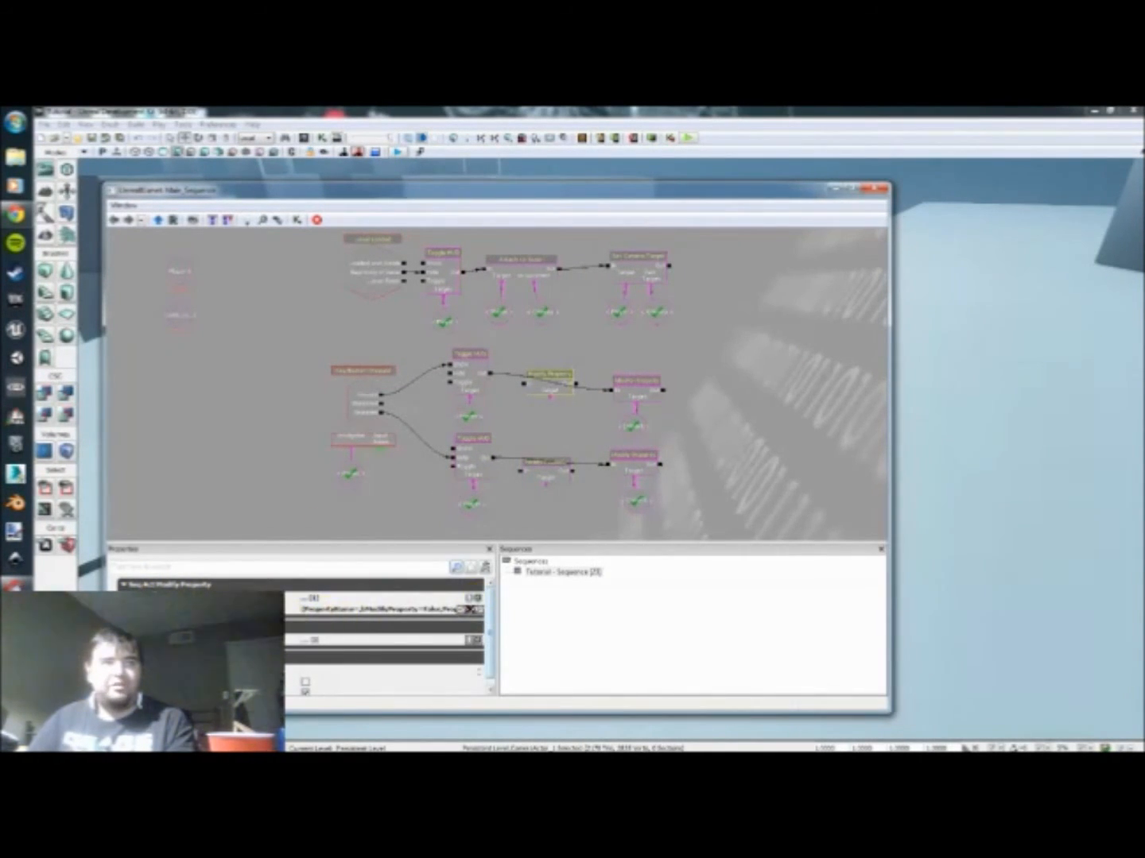
{"action": "left_click", "coordinate": [190, 609]}
{"action": "scroll", "coordinate": [199, 600], "scroll_direction": "down", "scroll_amount": 1}
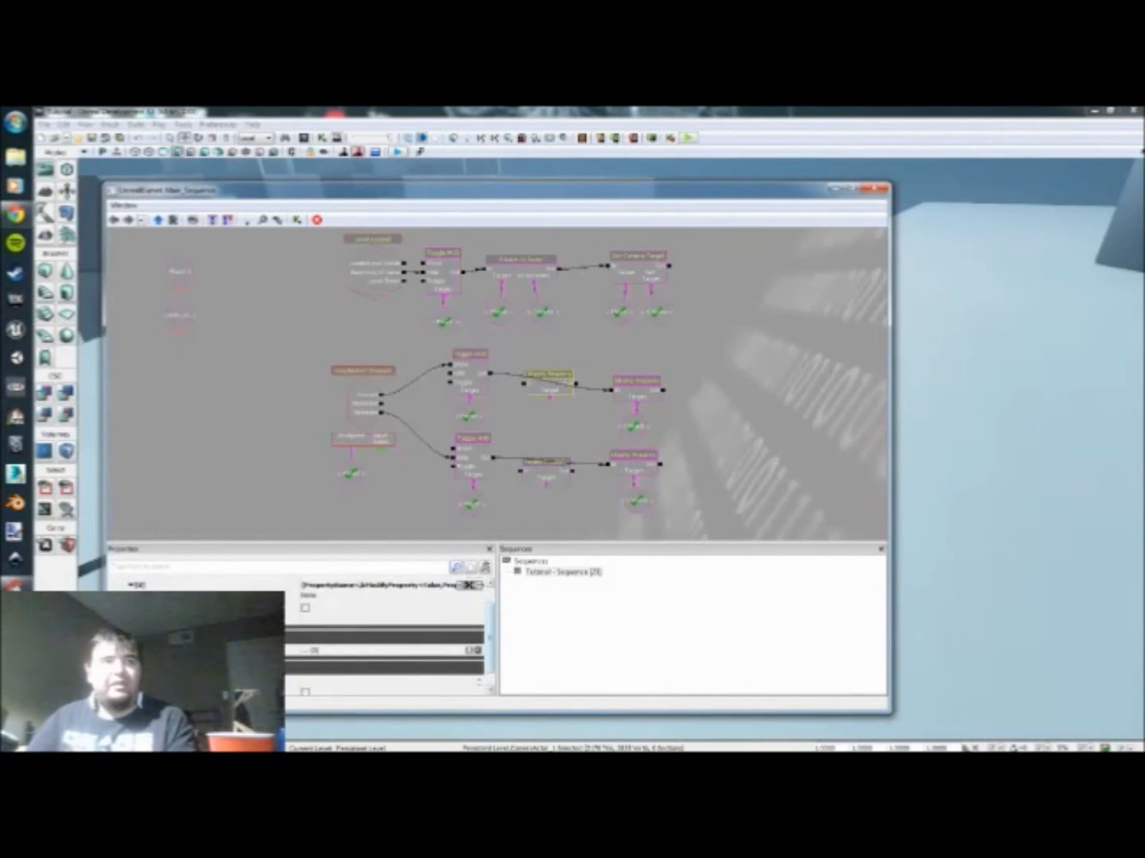
{"action": "left_click", "coordinate": [324, 598]}
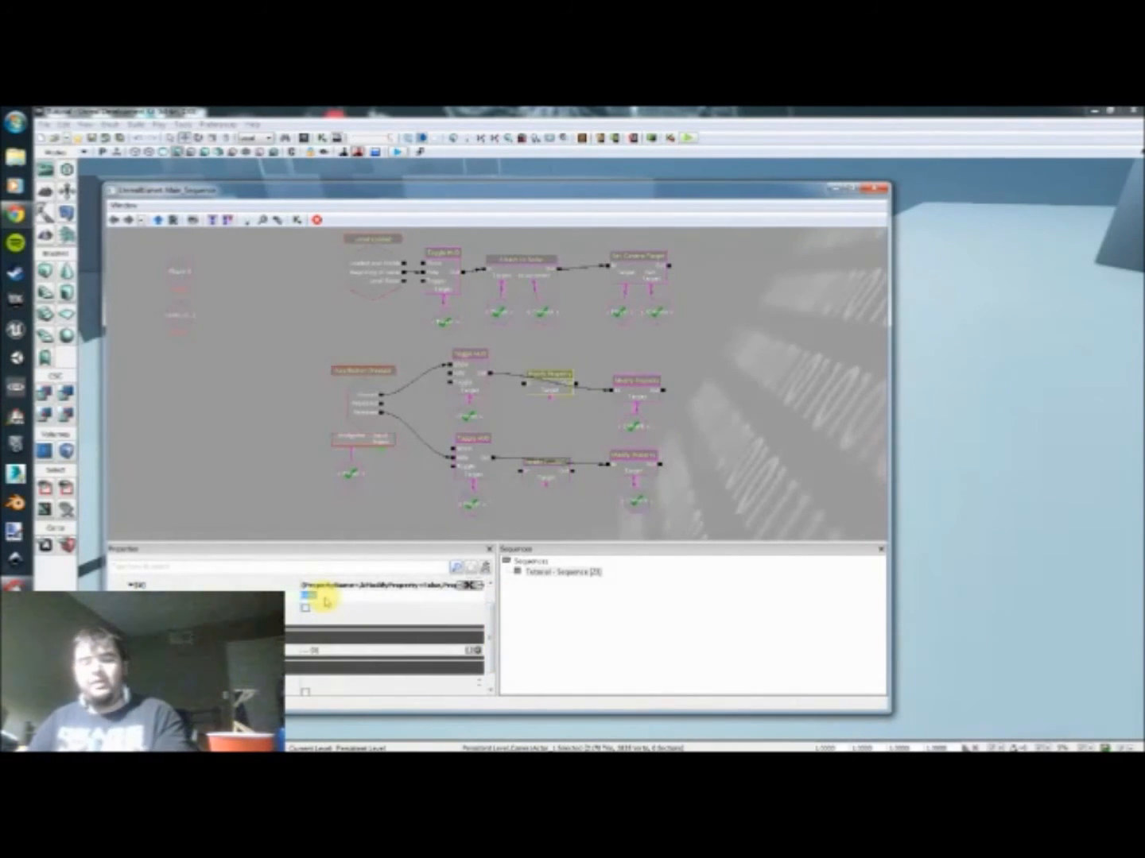
{"action": "type", "text": "GroundSpeed"}
{"action": "key", "text": "Return"}
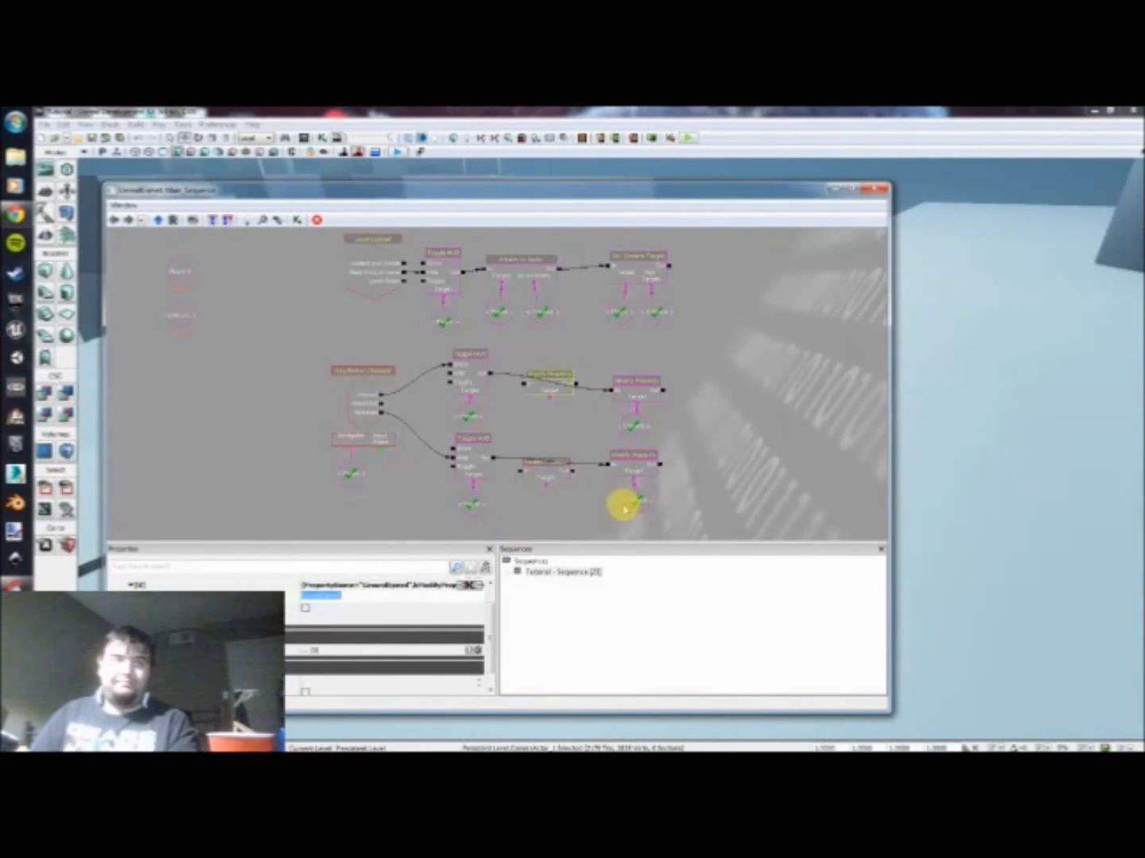
{"action": "left_click", "coordinate": [304, 608]}
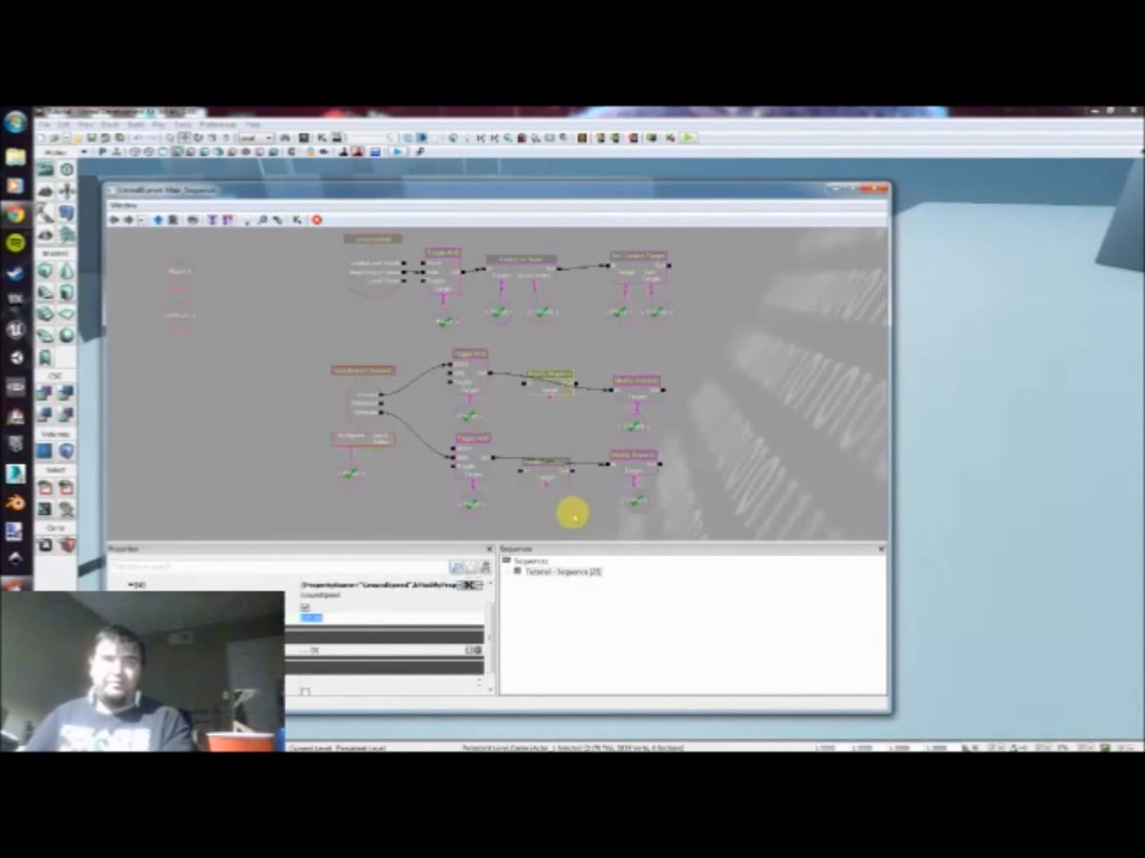
Step: Wire the new upper Modify Property between Toggle HUD and the existing Modify Property, and break the lower chain's direct link
{"action": "left_click", "coordinate": [549, 417]}
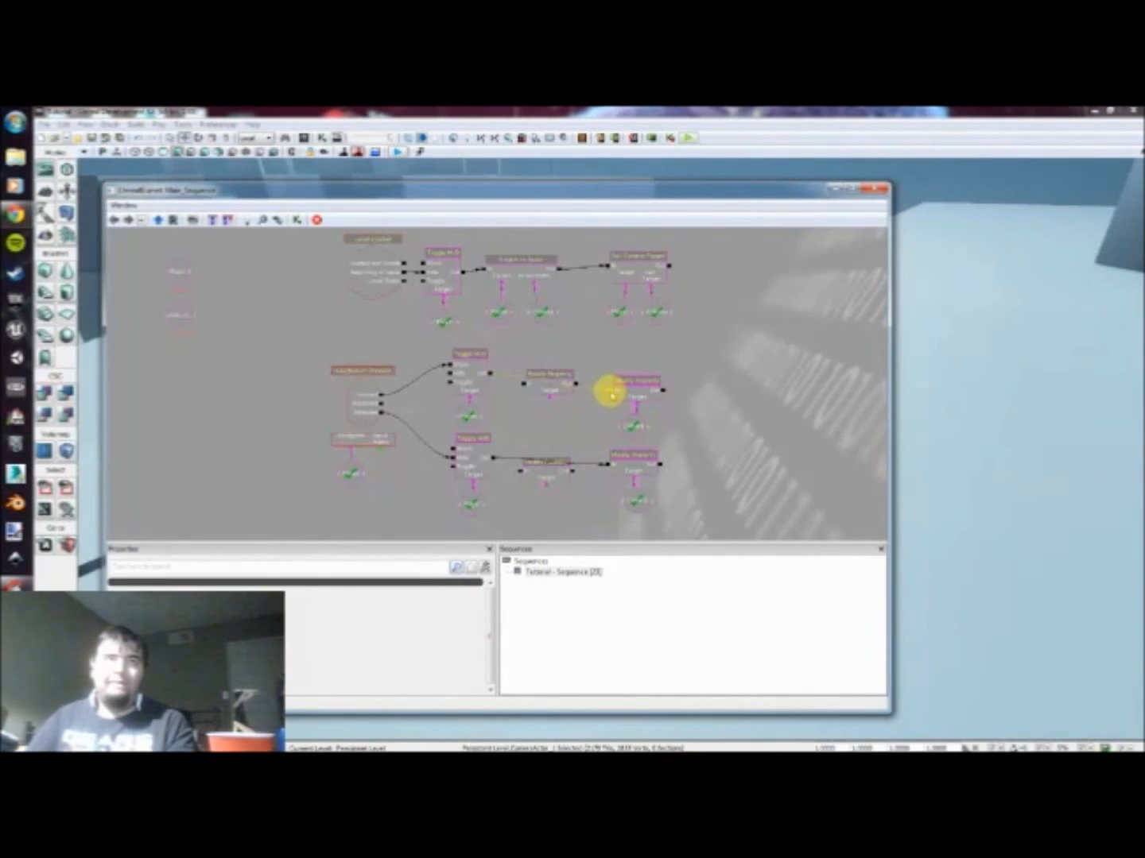
{"action": "left_click_drag", "start_coordinate": [495, 378], "coordinate": [611, 389]}
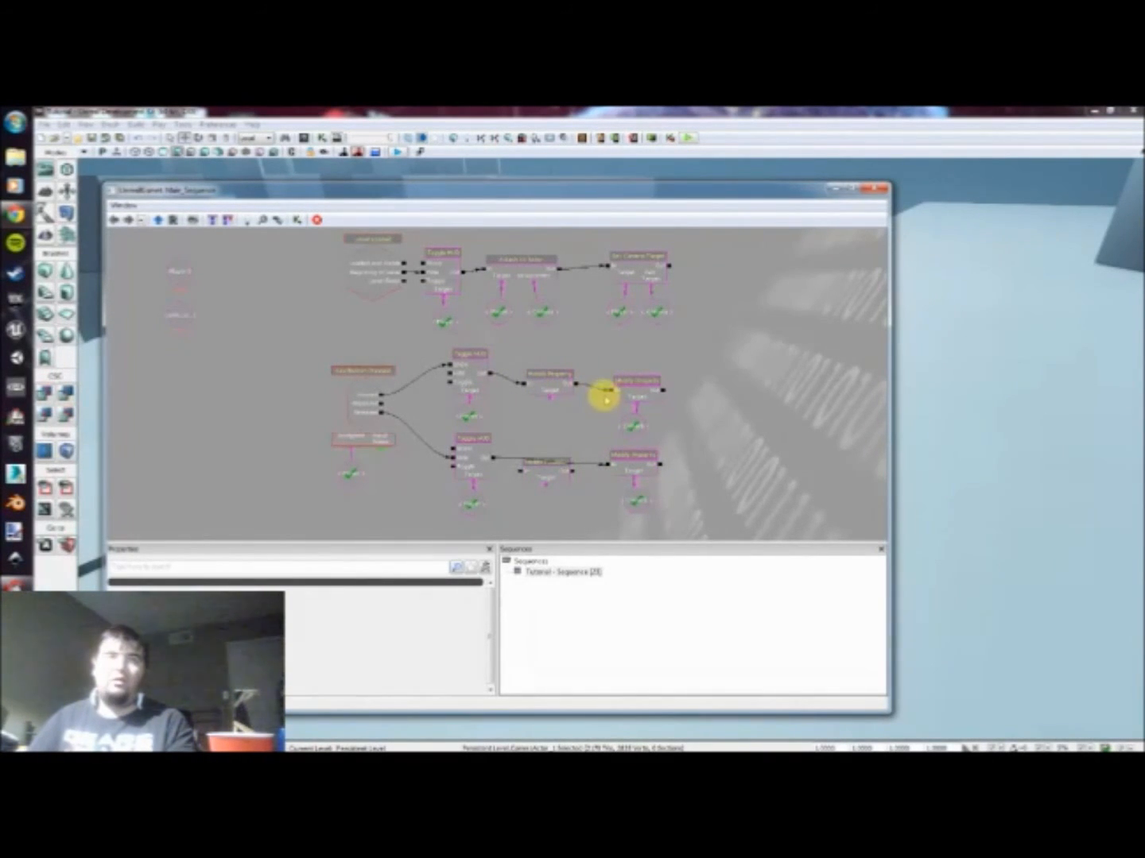
{"action": "left_click", "coordinate": [608, 465], "text": "alt"}
Step: Add a GroundSpeed entry to the new lower Modify Property action, enable its modification and enter its speed value
{"action": "left_click", "coordinate": [546, 478]}
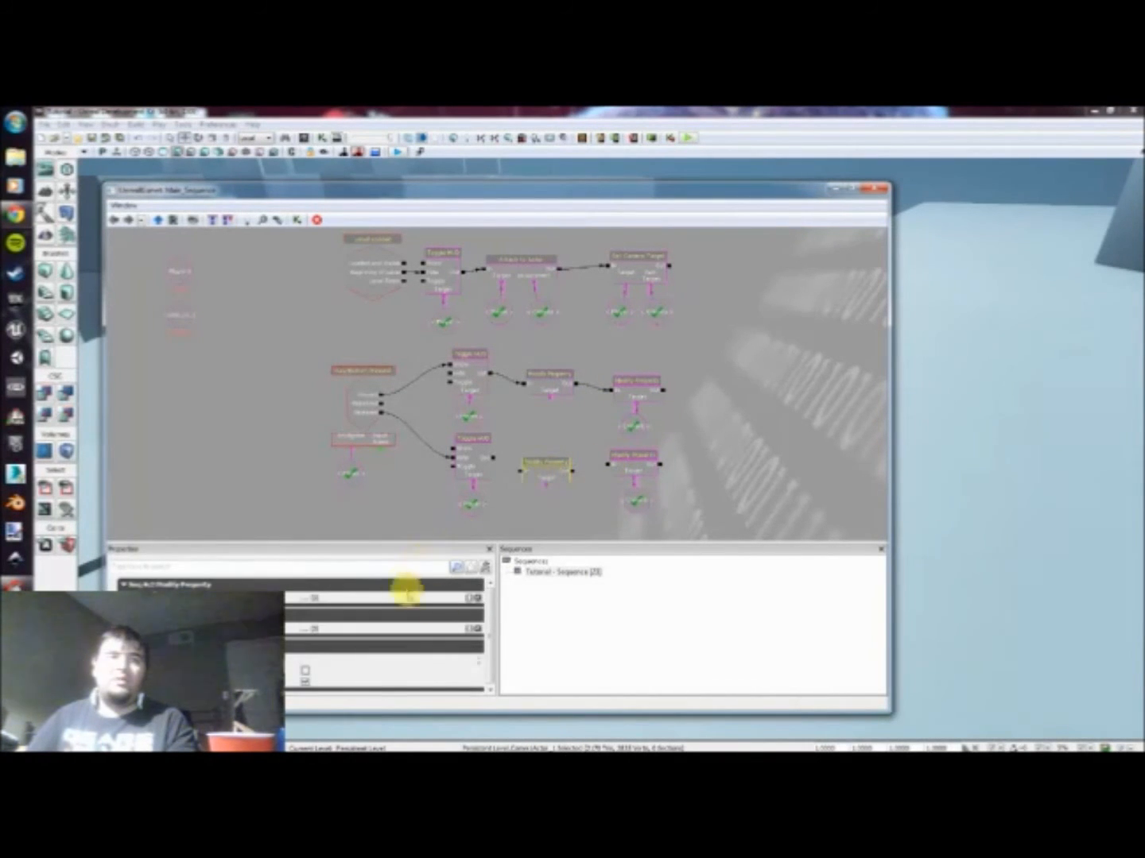
{"action": "left_click", "coordinate": [469, 598]}
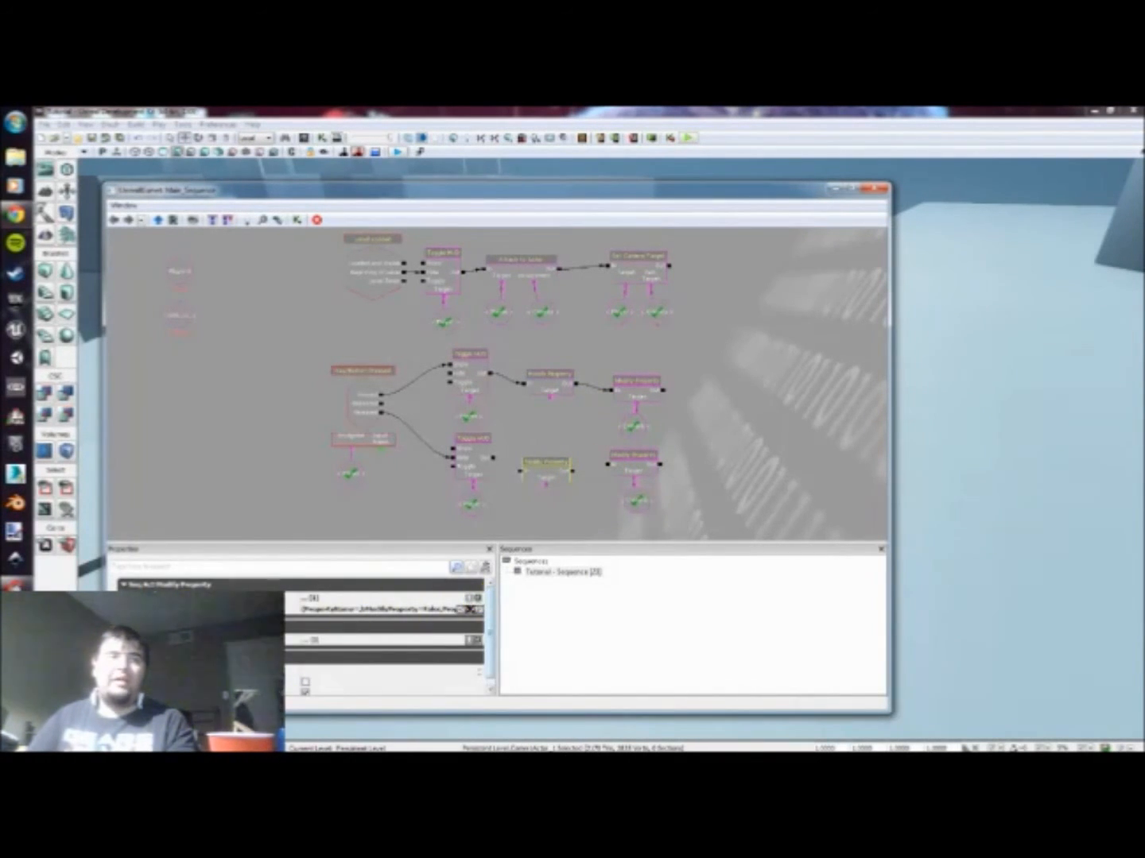
{"action": "left_click", "coordinate": [145, 610]}
{"action": "left_click", "coordinate": [322, 621]}
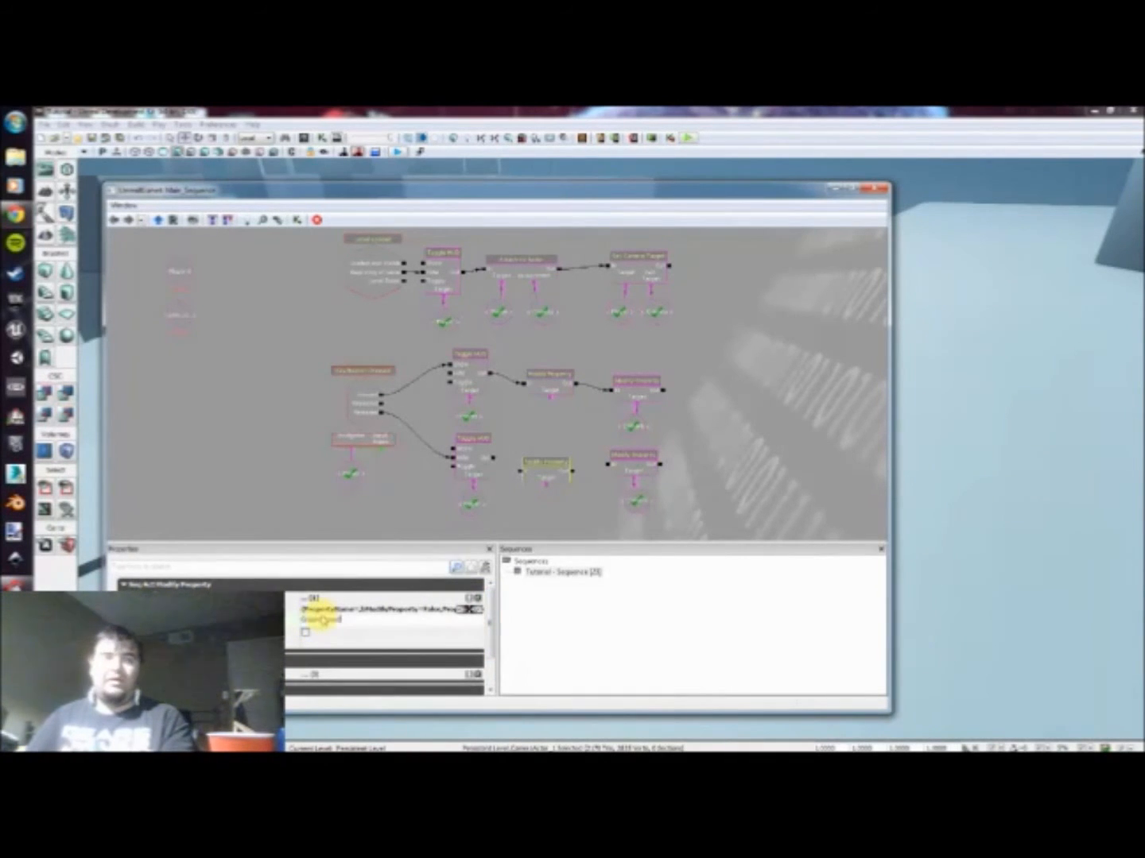
{"action": "key", "text": "Return"}
{"action": "left_click", "coordinate": [307, 634]}
{"action": "left_click", "coordinate": [312, 651]}
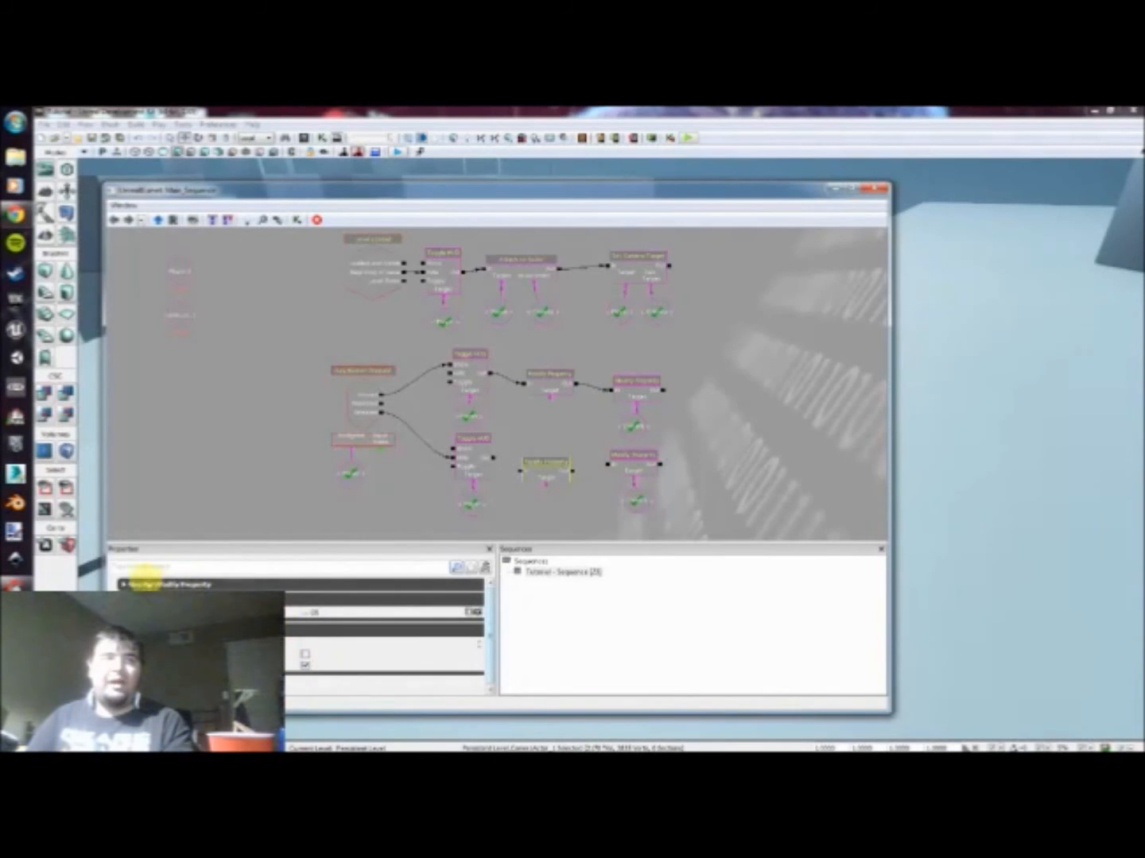
{"action": "left_click", "coordinate": [146, 584]}
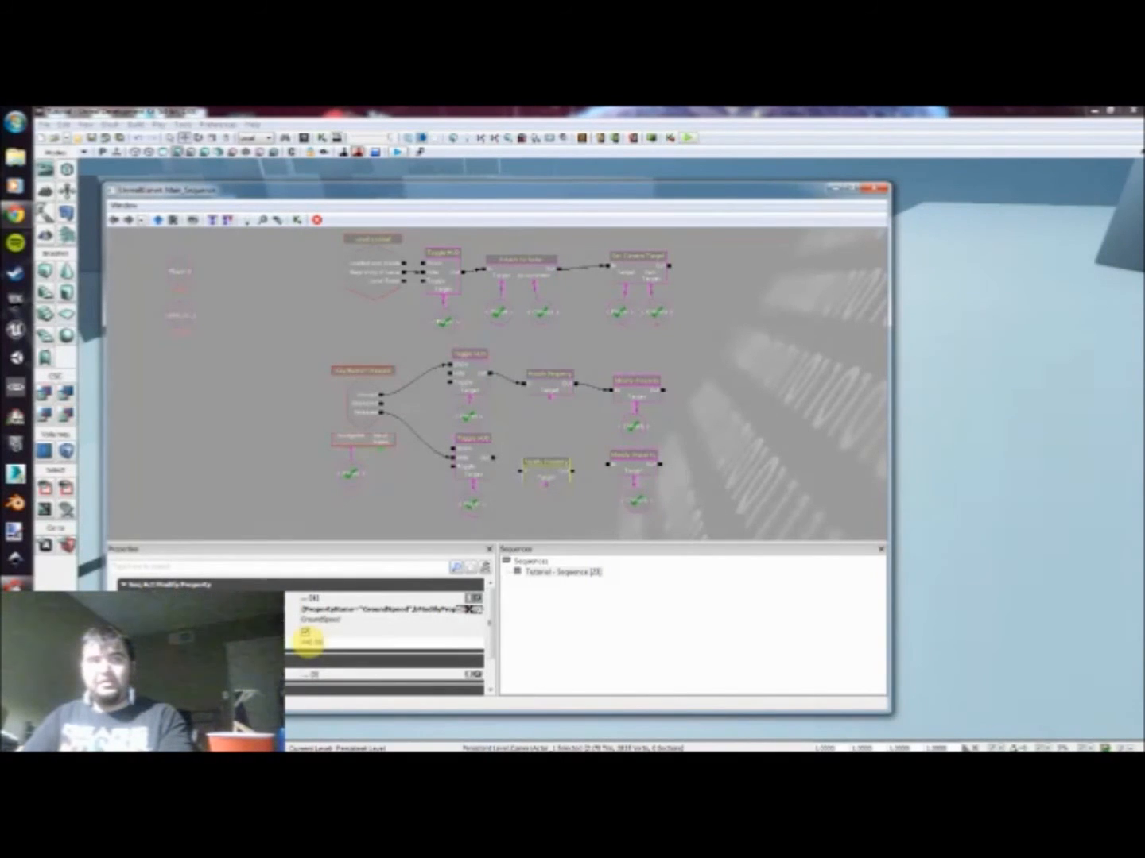
{"action": "left_click_drag", "start_coordinate": [488, 627], "coordinate": [488, 628]}
Step: Wire the new lower Modify Property between the lower Toggle HUD and the existing lower Modify Property
{"action": "left_click_drag", "start_coordinate": [521, 470], "coordinate": [490, 460]}
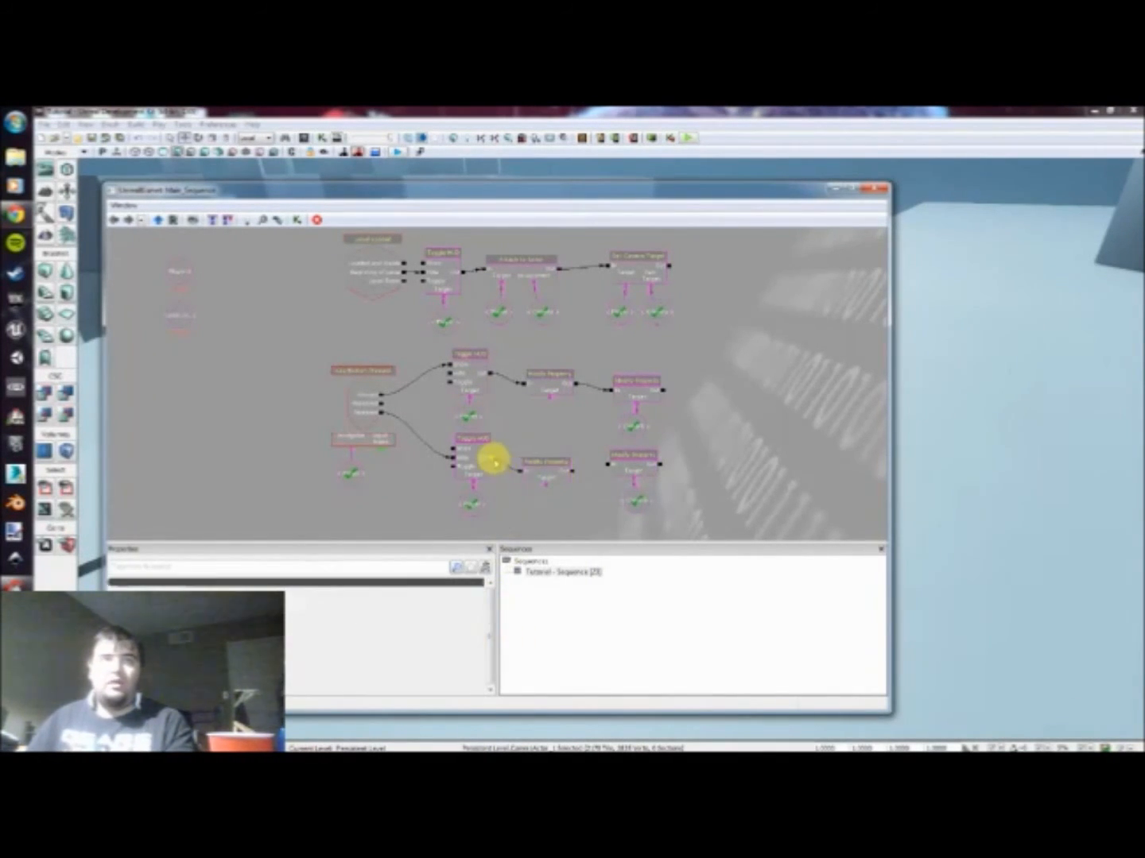
{"action": "left_click_drag", "start_coordinate": [580, 474], "coordinate": [607, 464]}
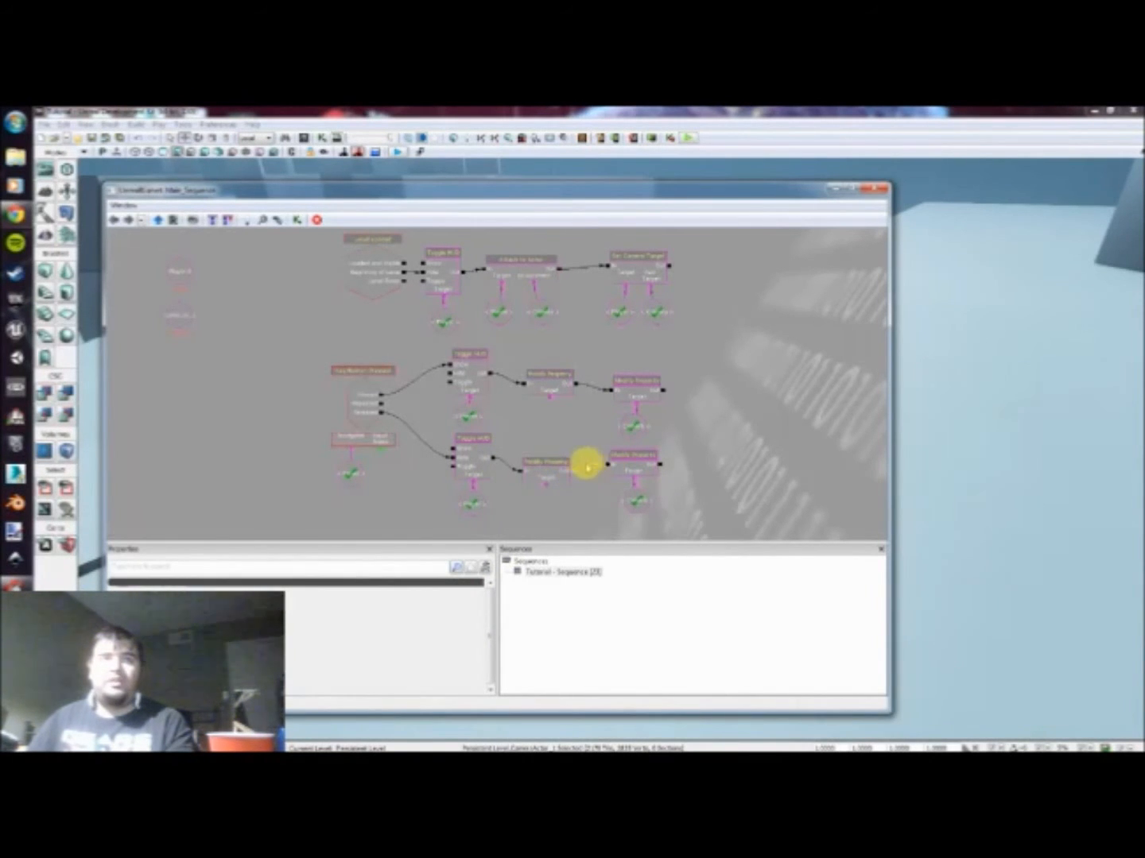
Step: Duplicate the Player variable from Attach to Actor and connect a copy to the Target of each new Modify Property action
{"action": "left_click", "coordinate": [534, 389]}
{"action": "left_click", "coordinate": [508, 379]}
{"action": "left_click", "coordinate": [499, 312]}
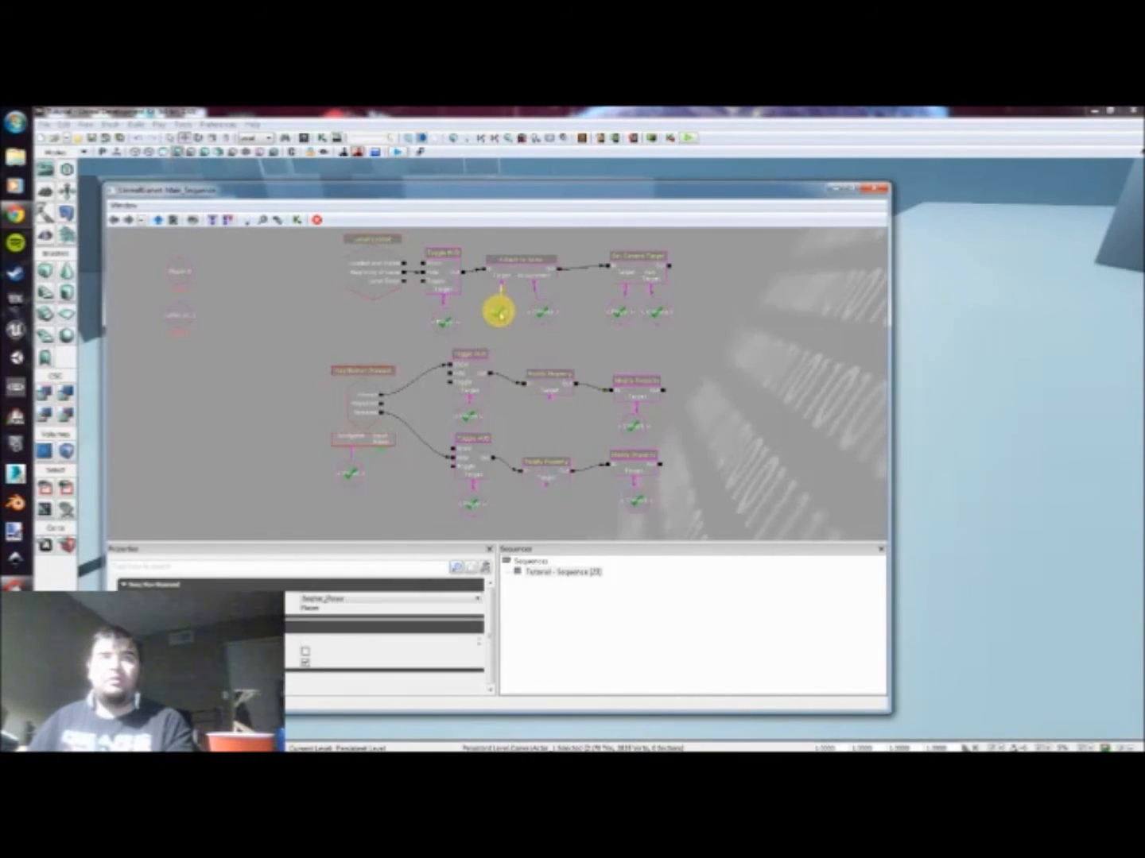
{"action": "key", "text": "ctrl+v"}
{"action": "left_click_drag", "start_coordinate": [499, 313], "coordinate": [541, 512], "text": "ctrl"}
{"action": "key", "text": "ctrl+v"}
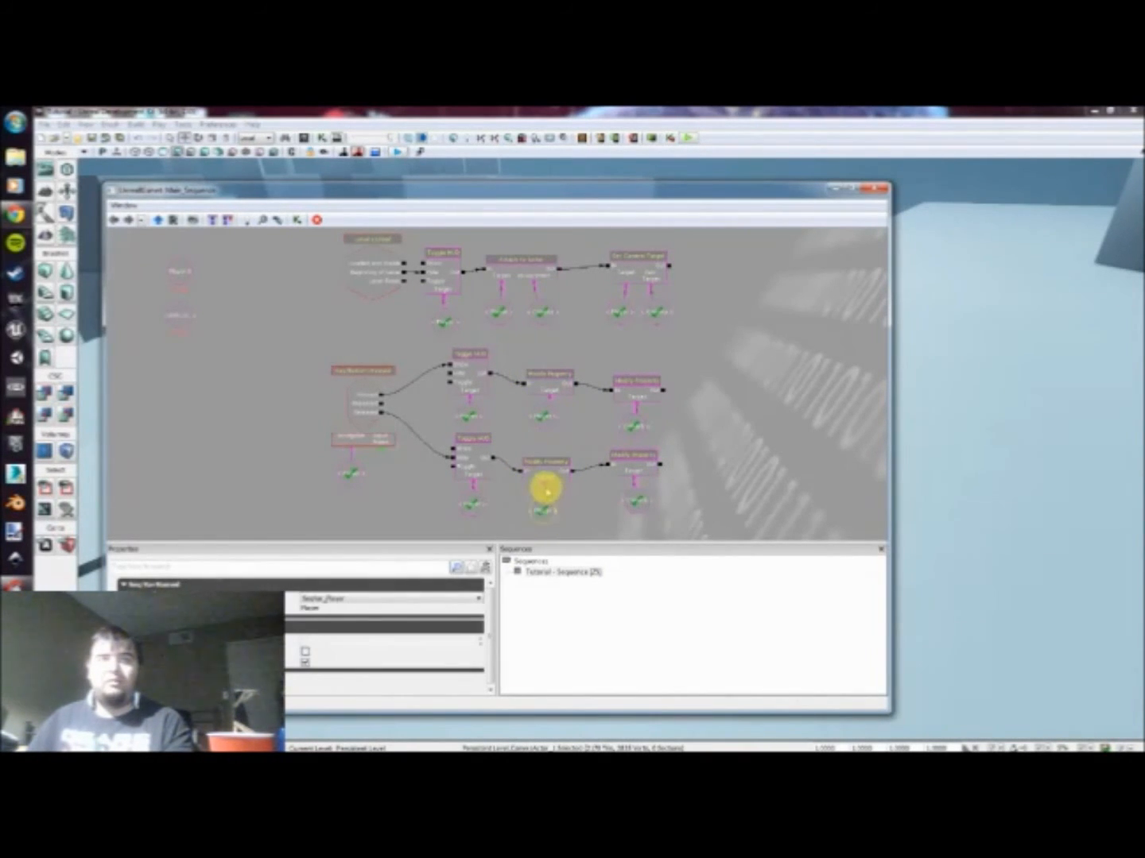
{"action": "left_click", "coordinate": [544, 477]}
{"action": "left_click", "coordinate": [547, 415]}
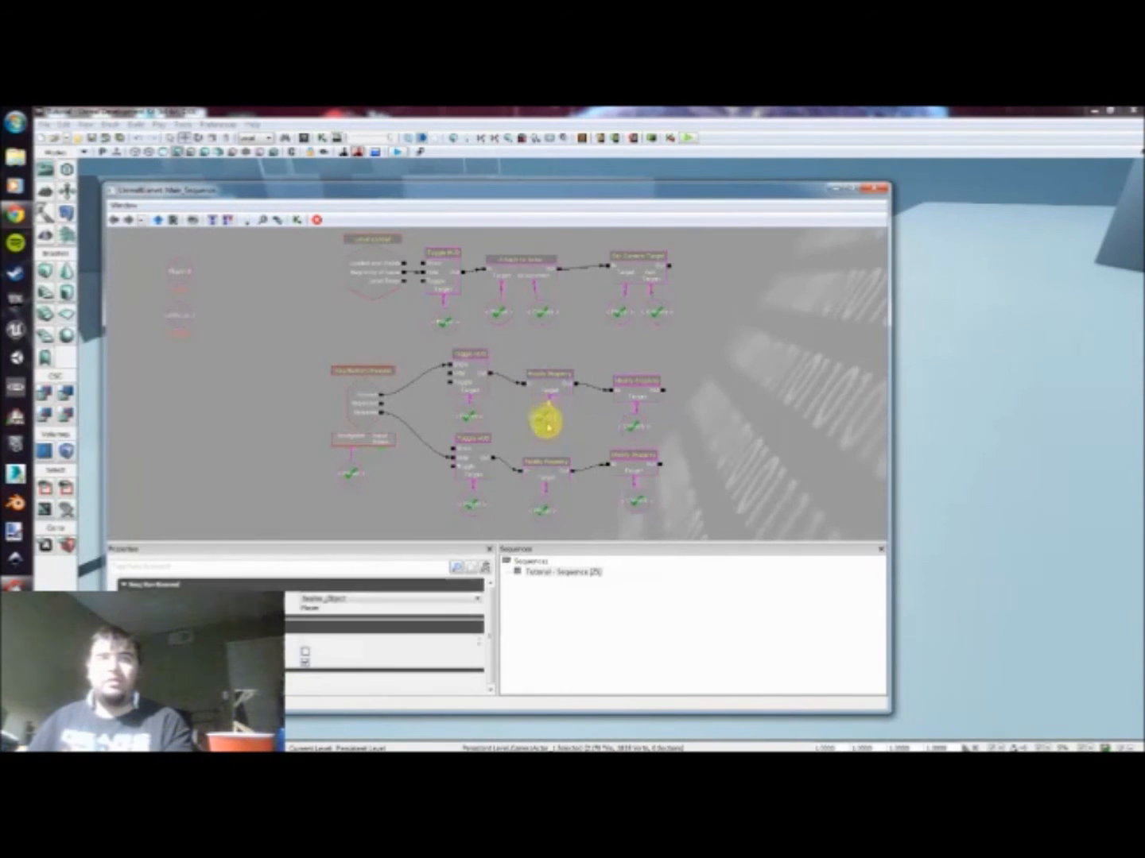
{"action": "left_click", "coordinate": [544, 509]}
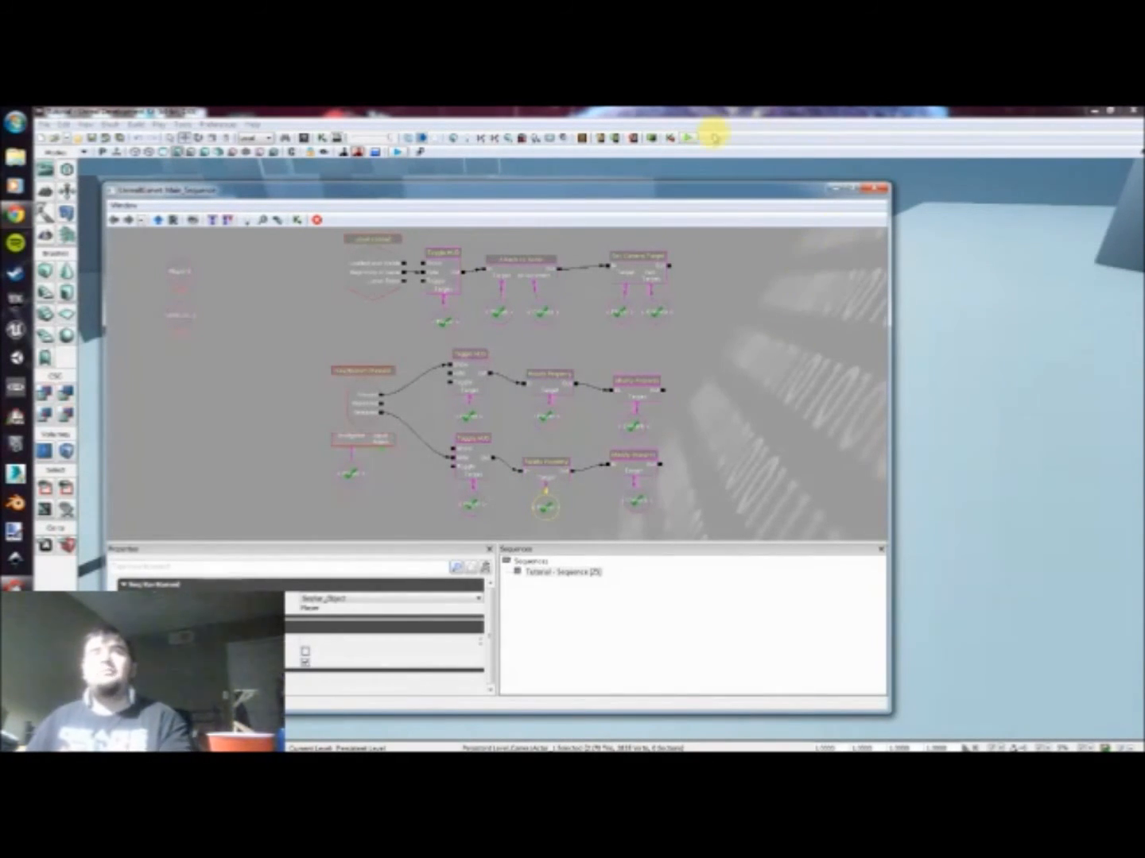
Step: Play-test the level, moving the character forward while switching between the normal and aiming views to check the ground speed, and end the preview
{"action": "left_click", "coordinate": [686, 136]}
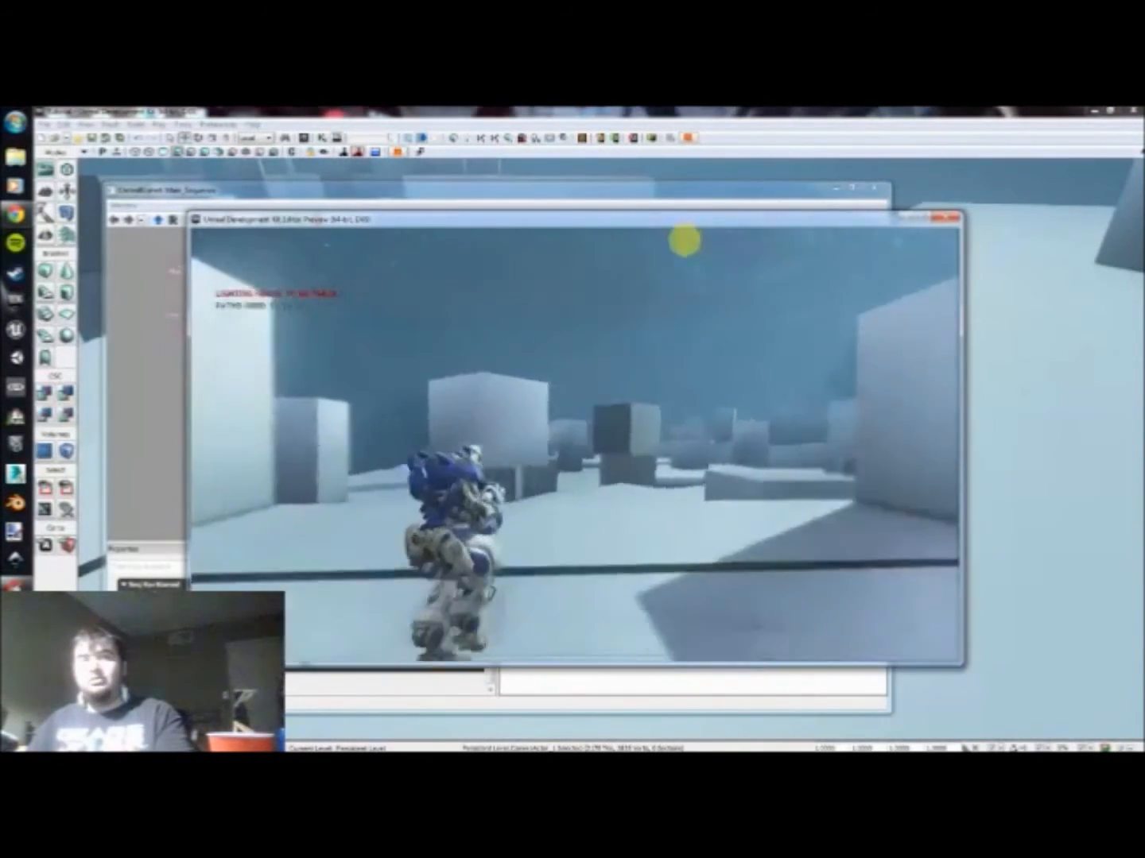
{"action": "key", "text": "w"}
{"action": "key", "text": "w"}
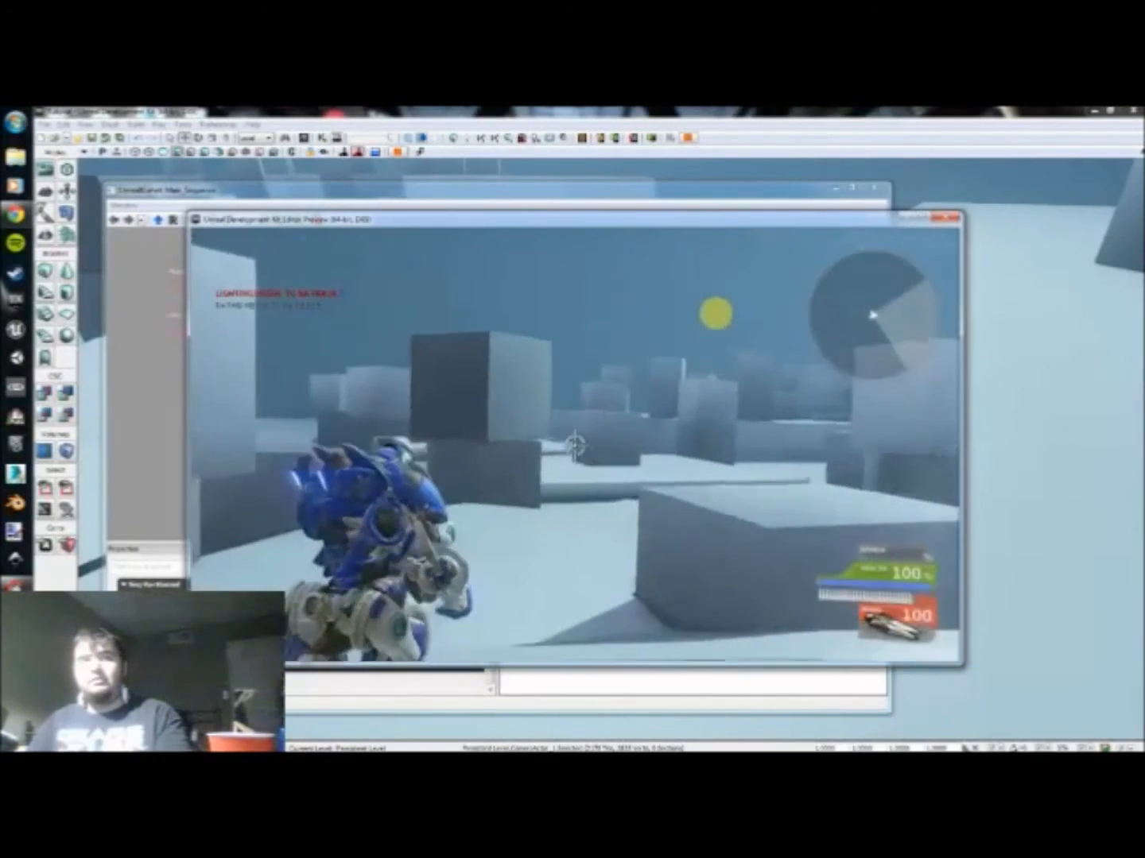
{"action": "key", "text": "w"}
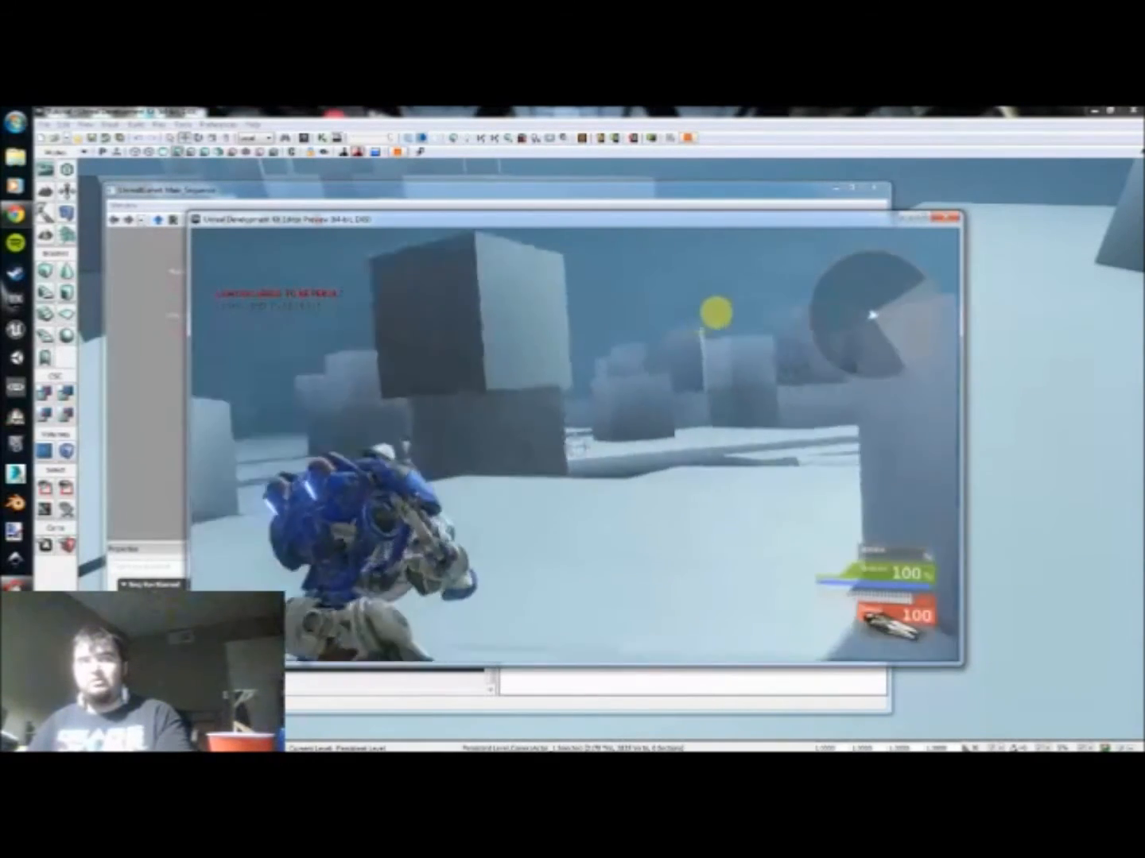
{"action": "key", "text": "w"}
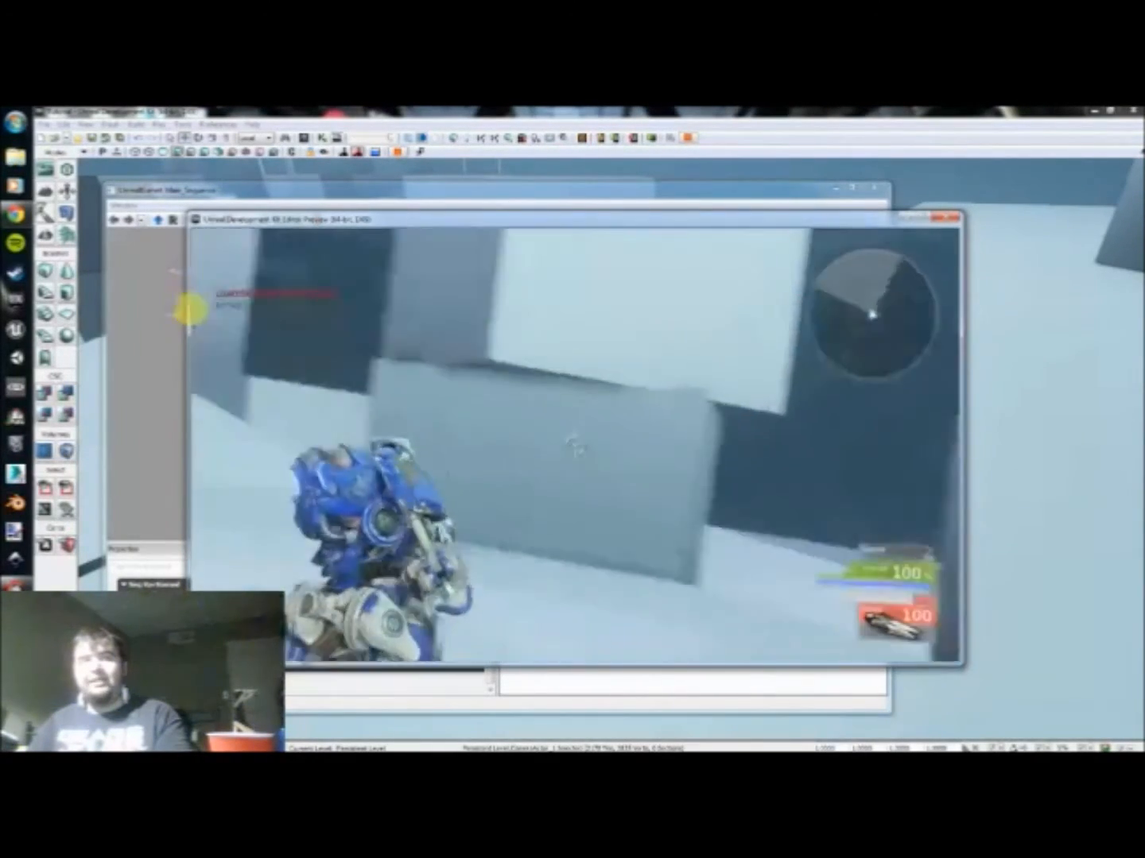
{"action": "key", "text": "w"}
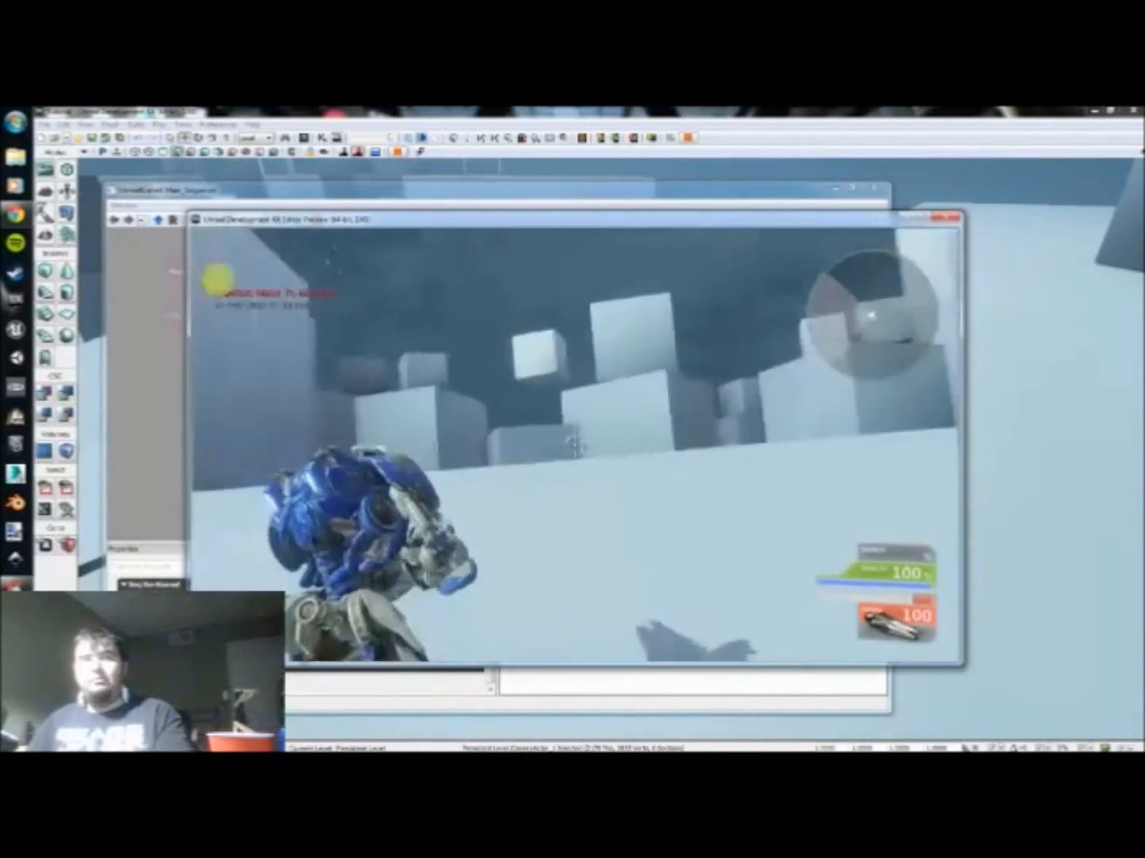
{"action": "key", "text": "w"}
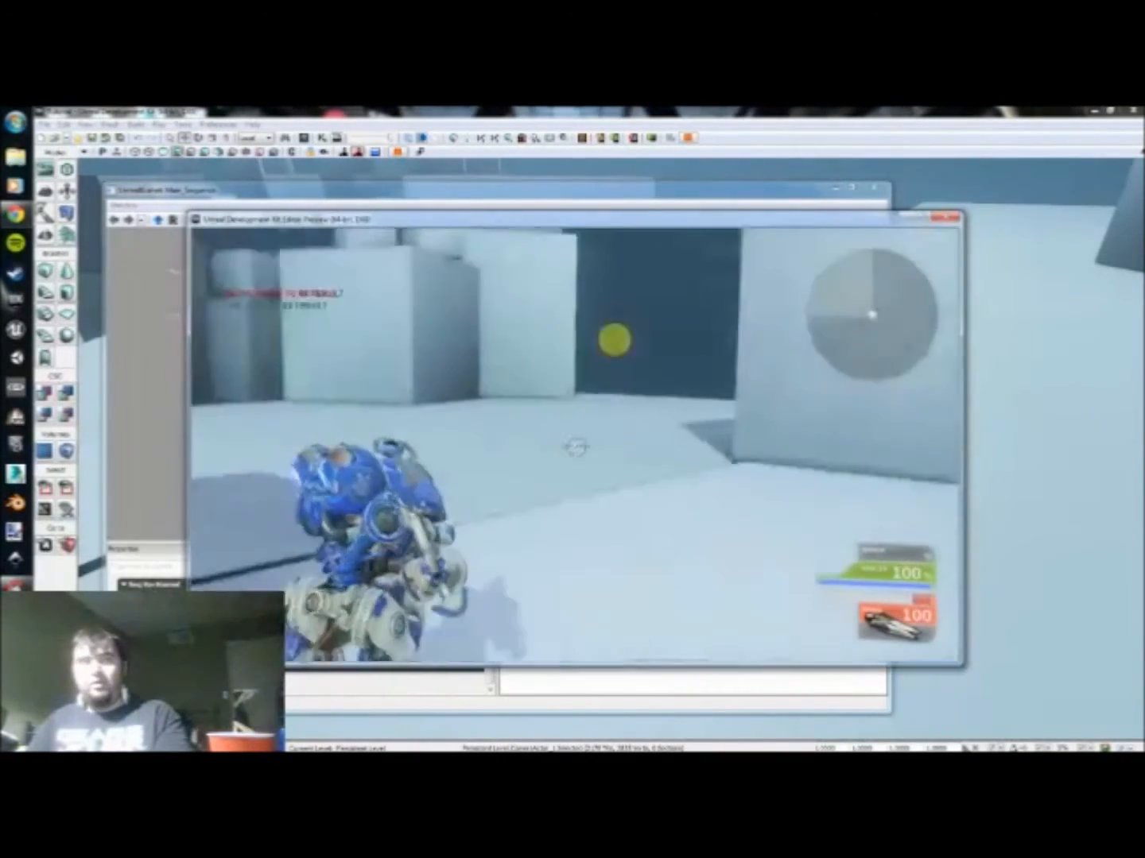
{"action": "key", "text": "w"}
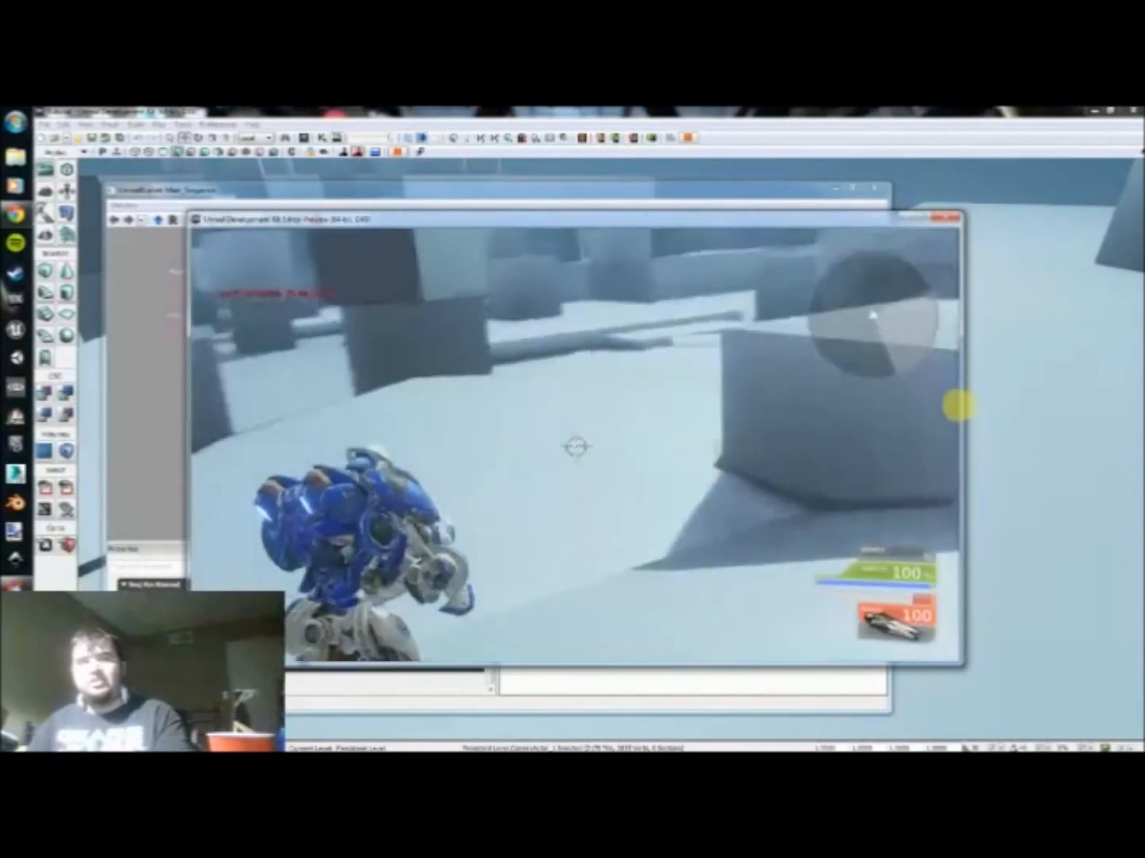
{"action": "key", "text": "w"}
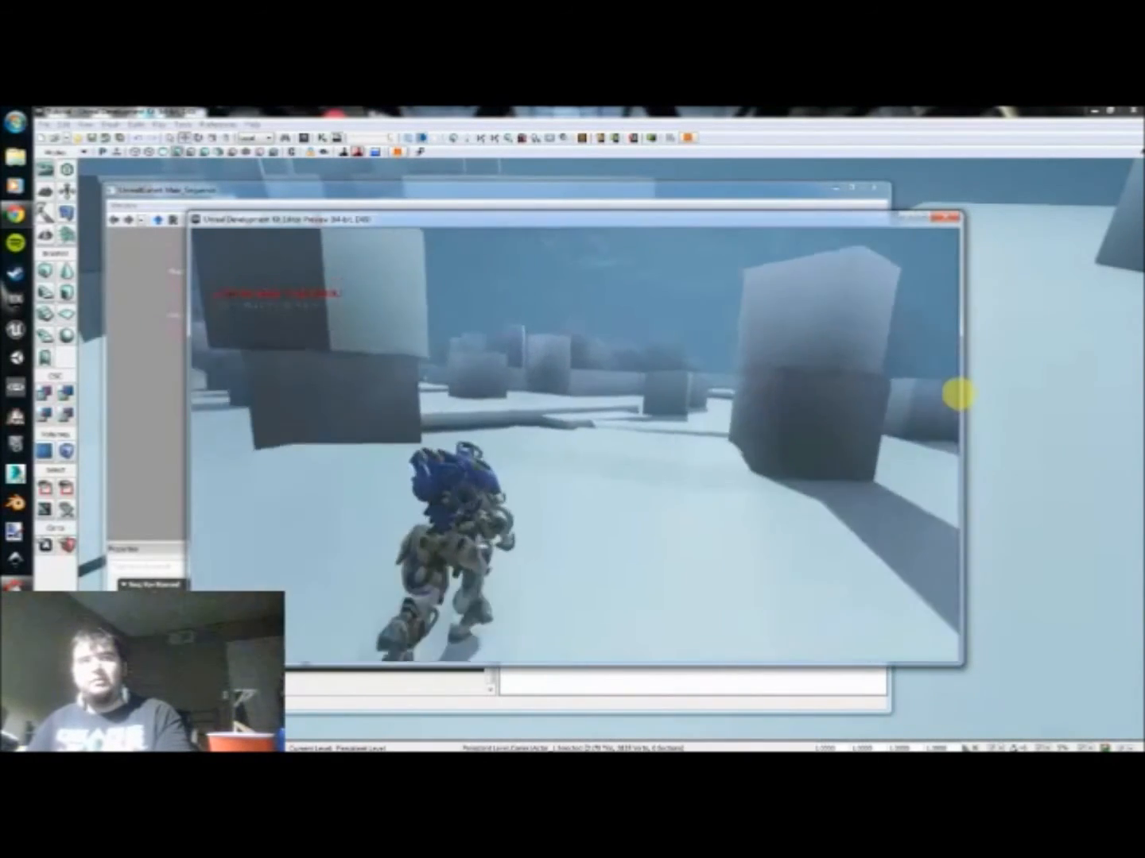
{"action": "key", "text": "w"}
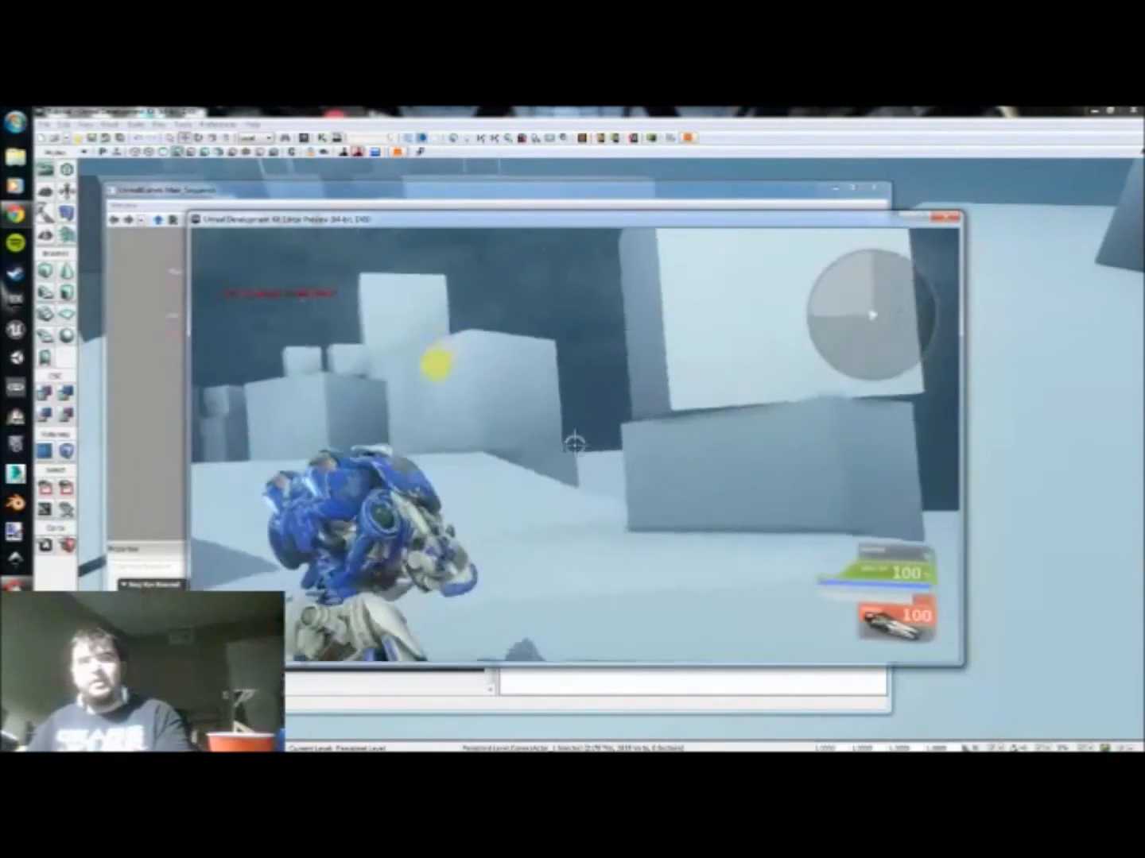
{"action": "key", "text": "Escape"}
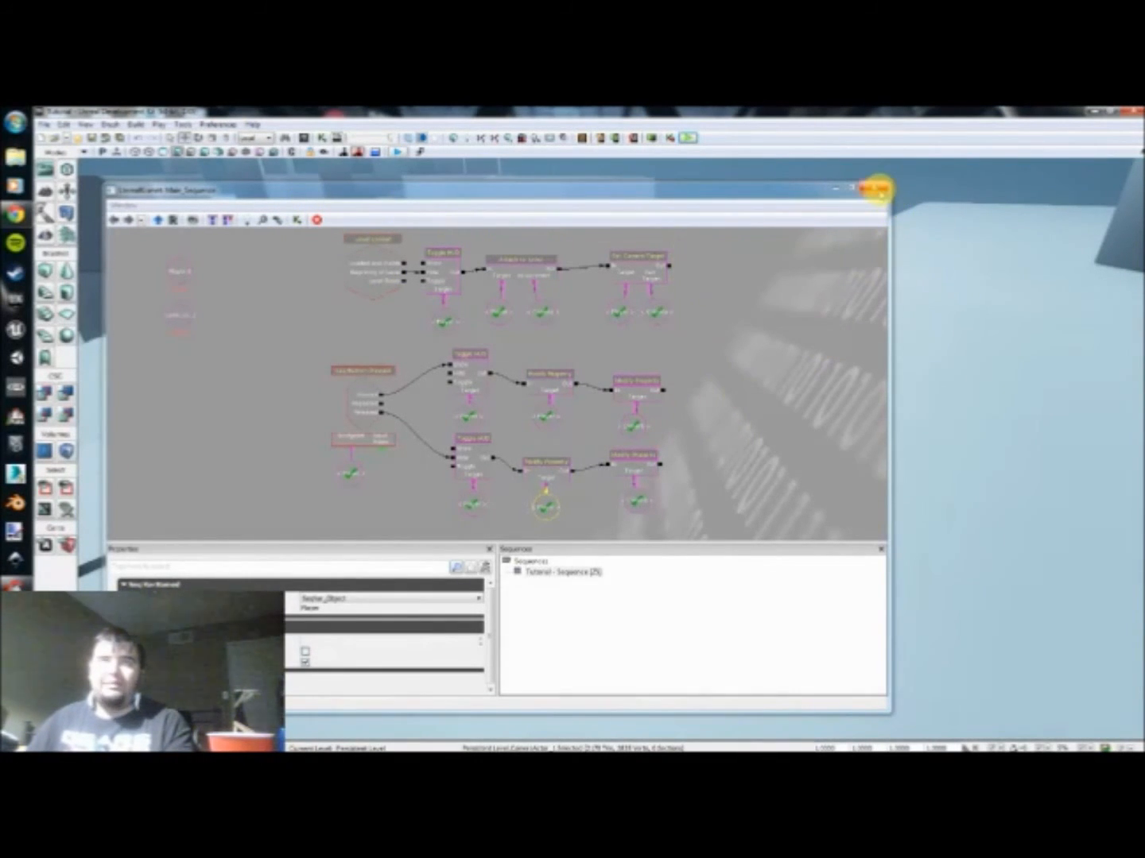
Step: Close the Kismet editor and open the Content Browser with its object type filter set to all types
{"action": "left_click", "coordinate": [875, 189]}
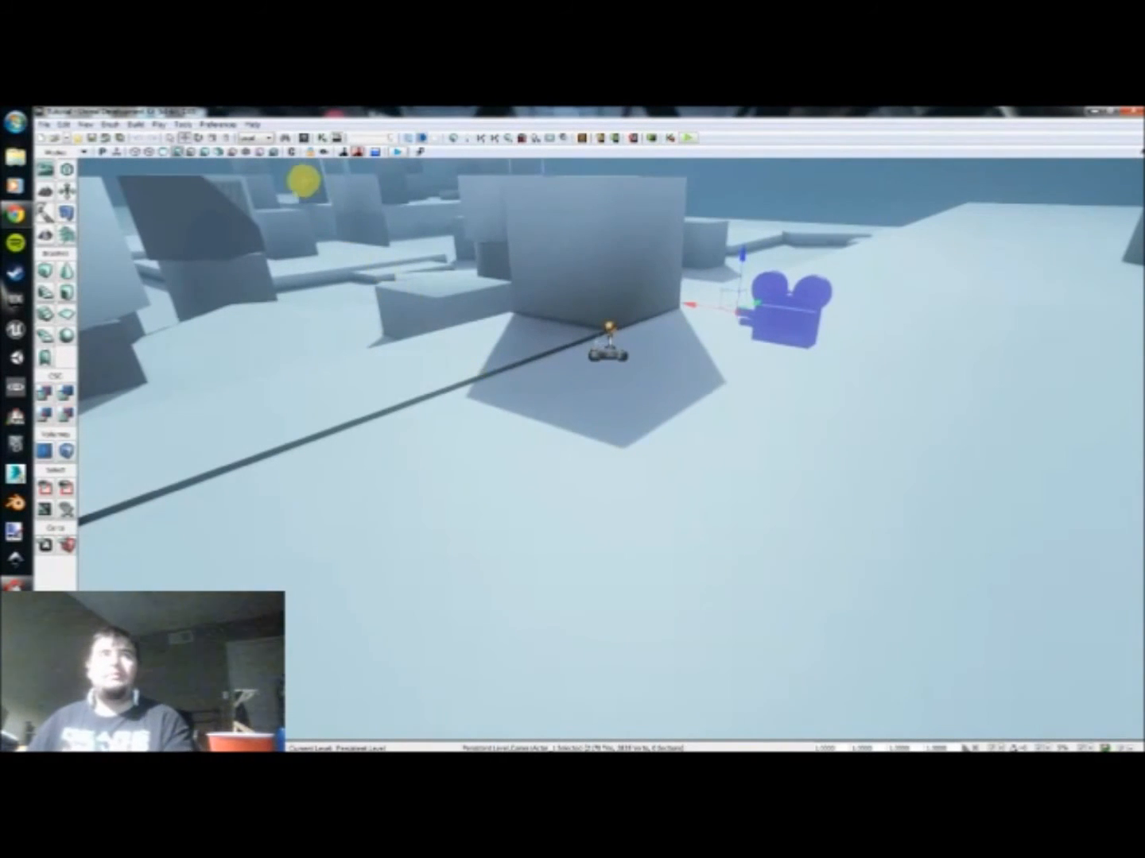
{"action": "left_click", "coordinate": [302, 136]}
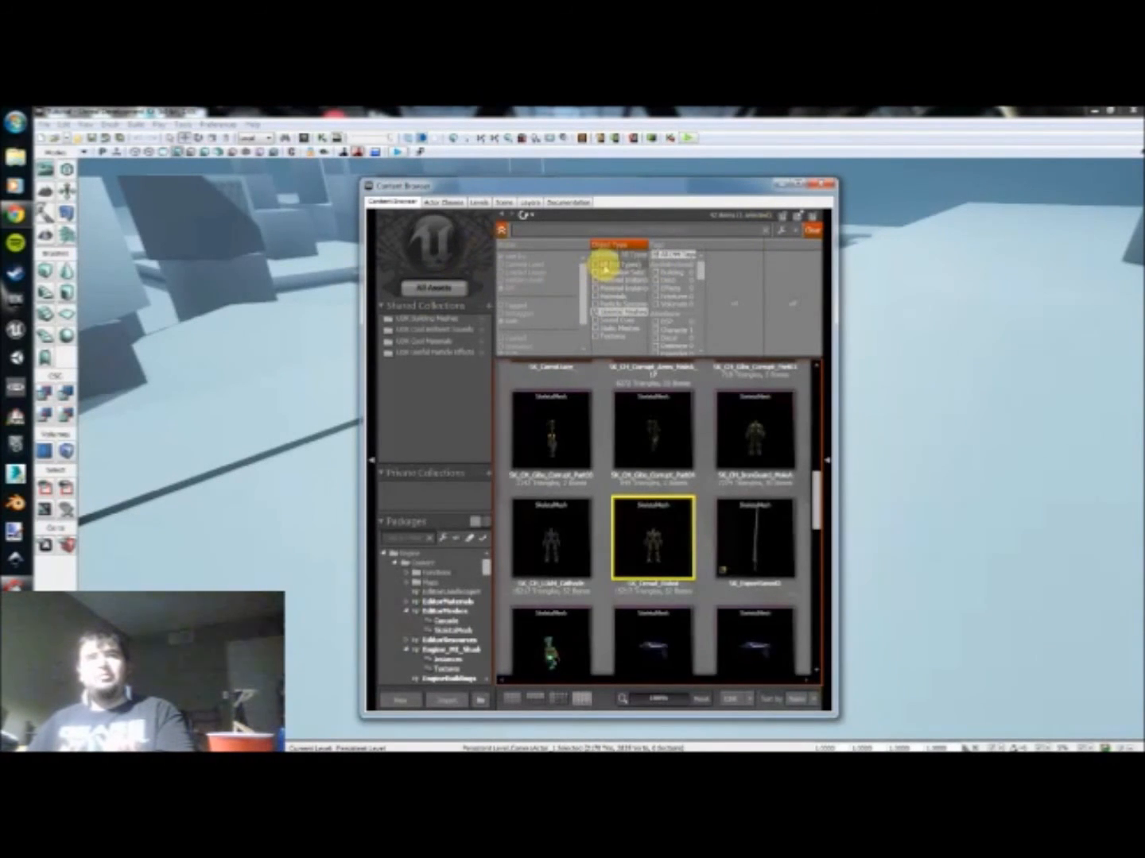
{"action": "left_click", "coordinate": [603, 265]}
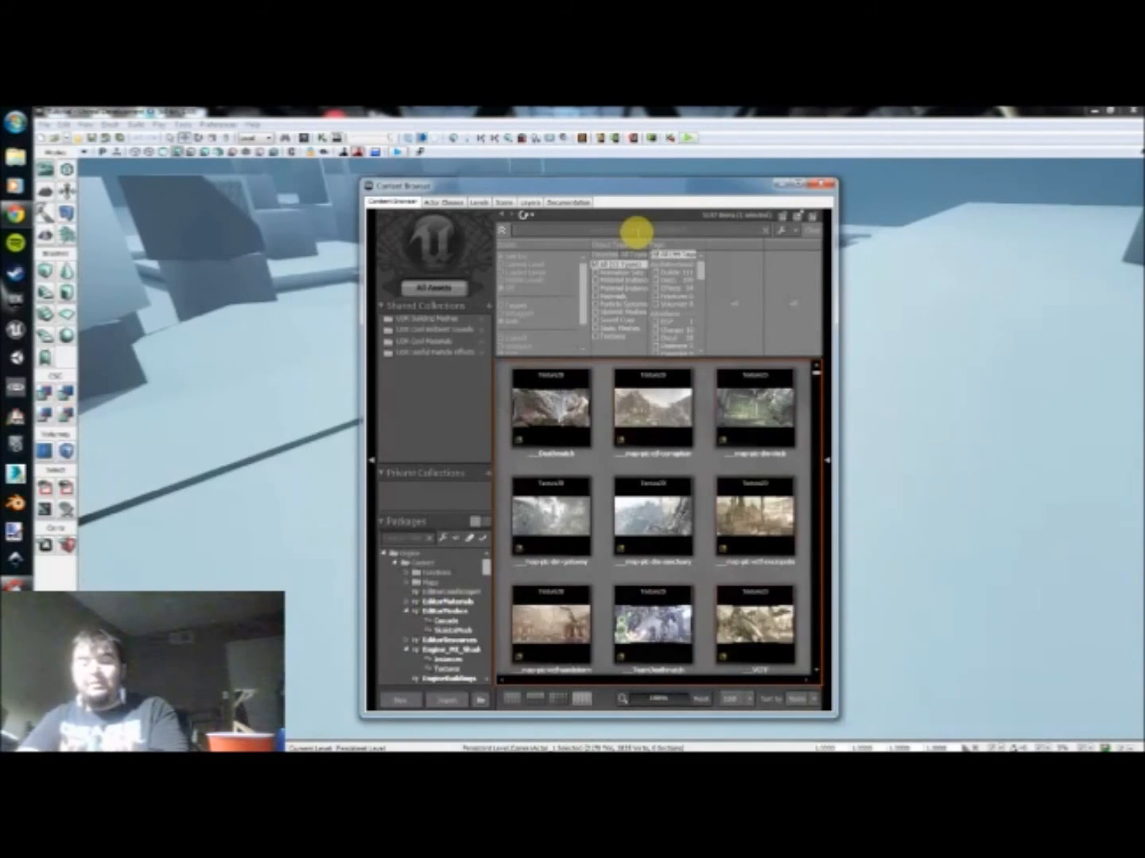
Step: Search the Content Browser for AnimTree assets and open AT_CH_Human for editing
{"action": "left_click", "coordinate": [637, 230]}
{"action": "type", "text": "Anim"}
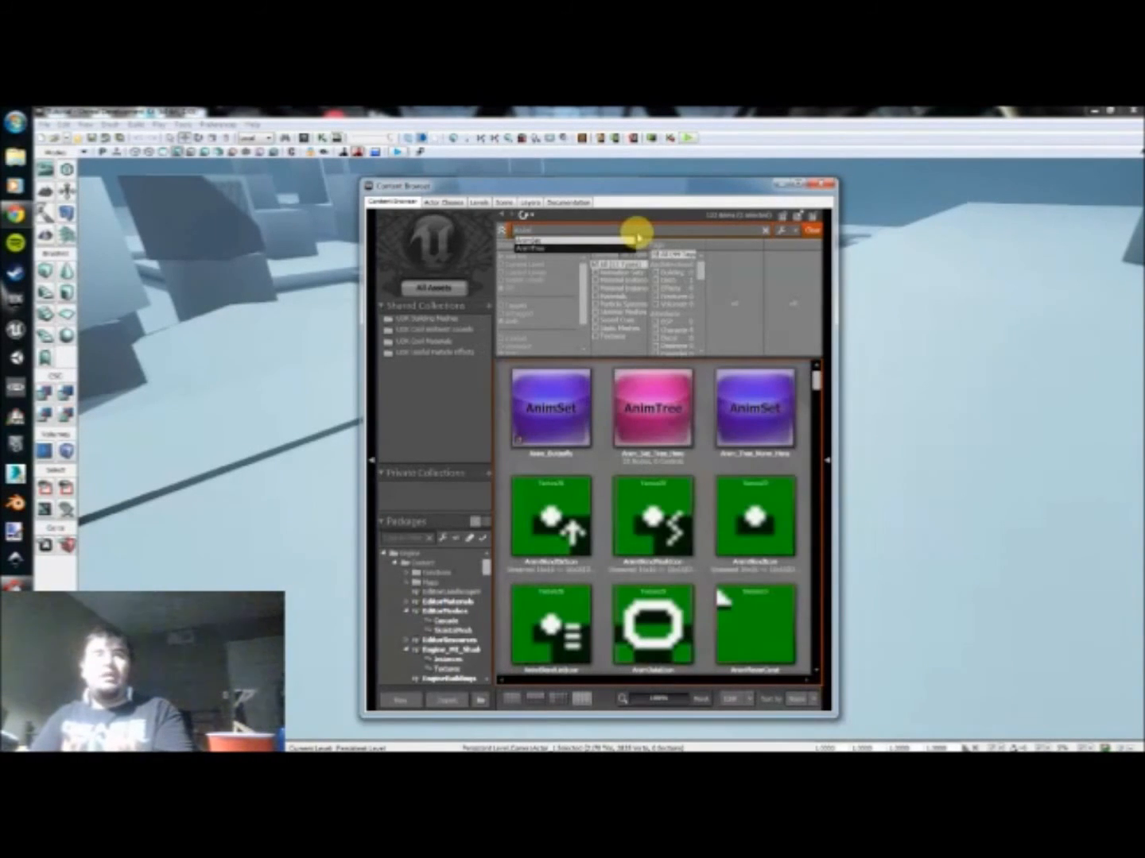
{"action": "key", "text": "Down"}
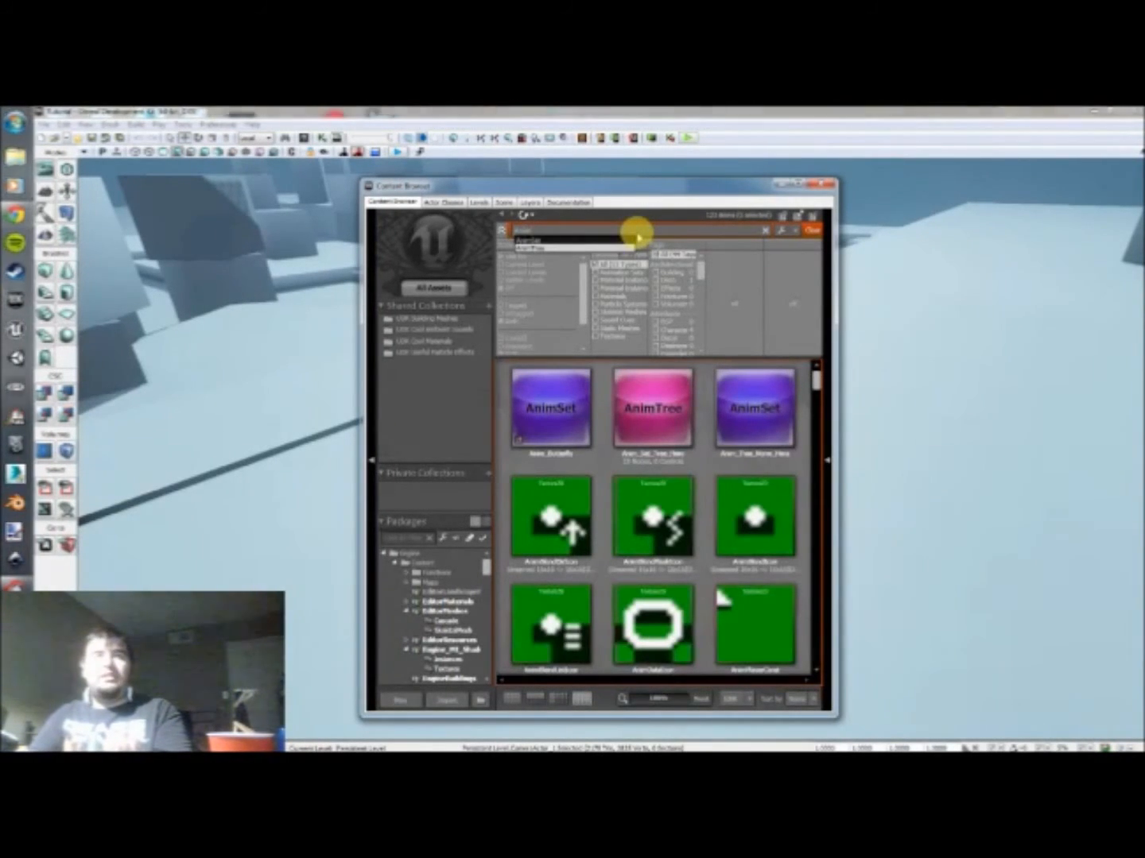
{"action": "key", "text": "Return"}
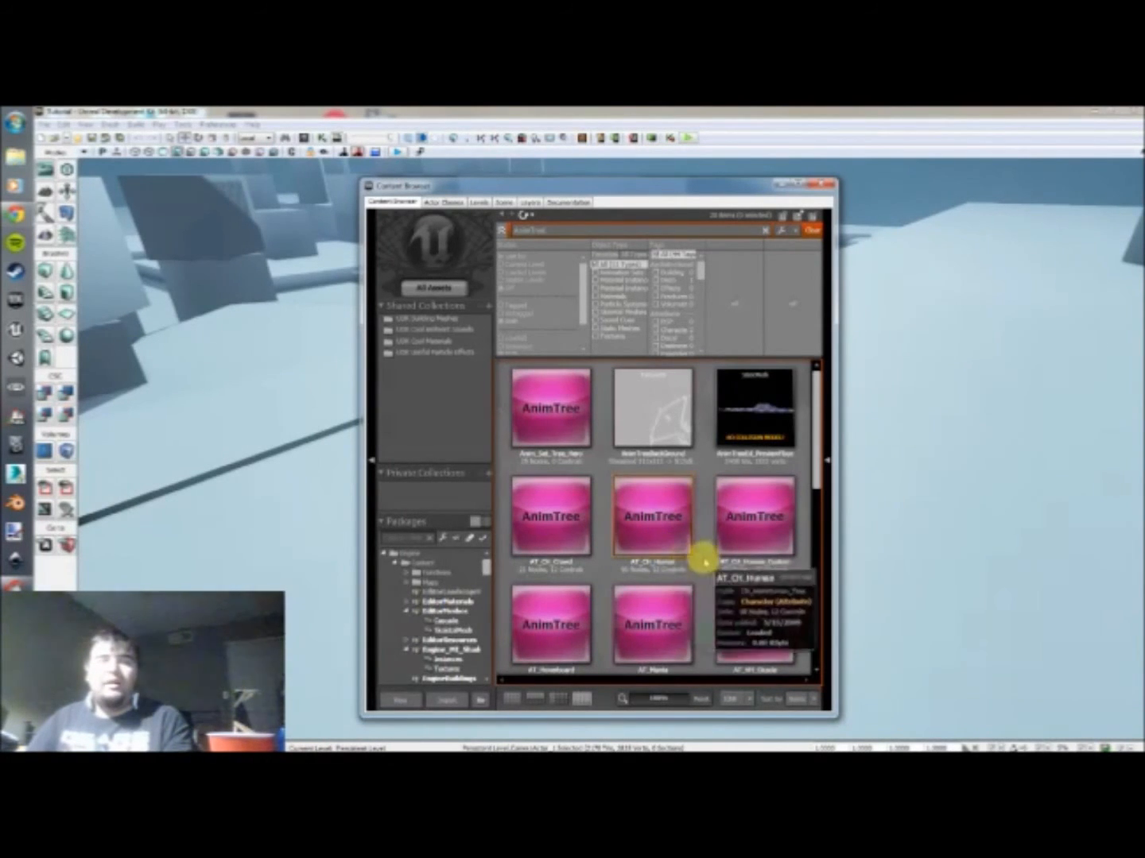
{"action": "scroll", "coordinate": [705, 560], "scroll_direction": "down", "scroll_amount": 1}
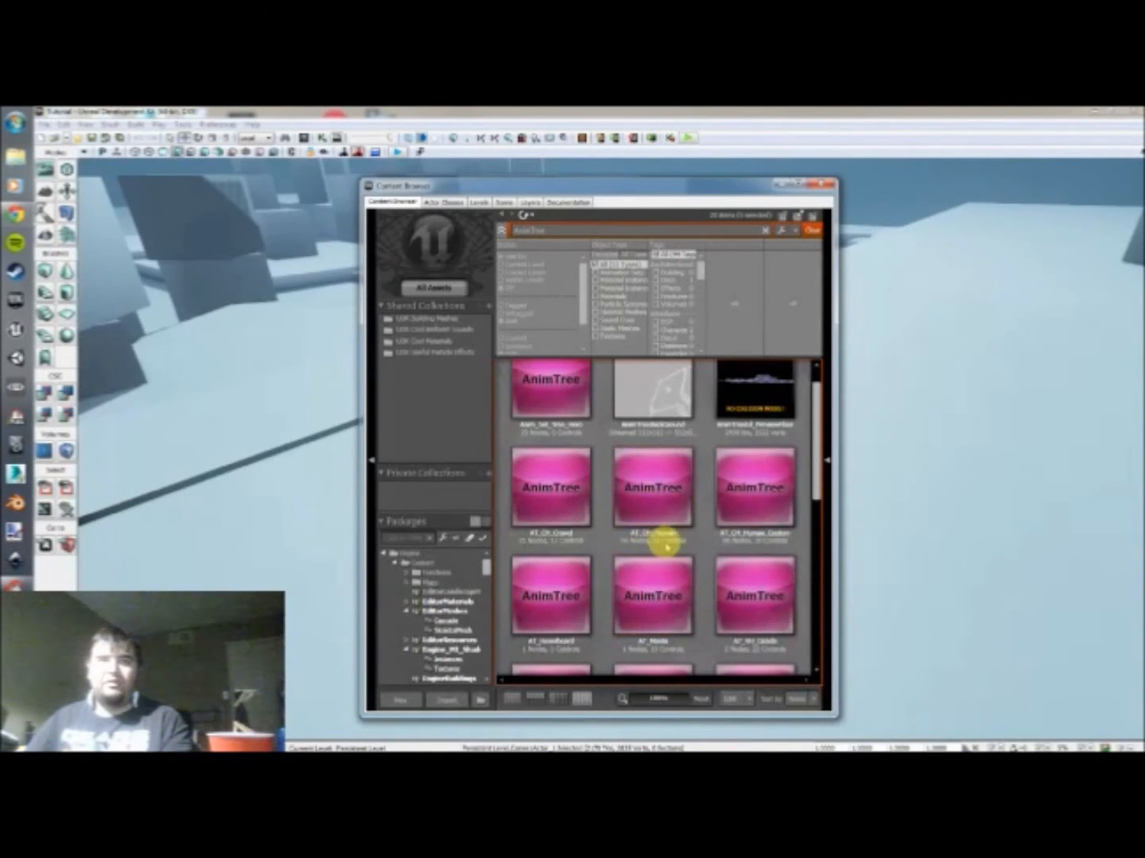
{"action": "left_click", "coordinate": [659, 499]}
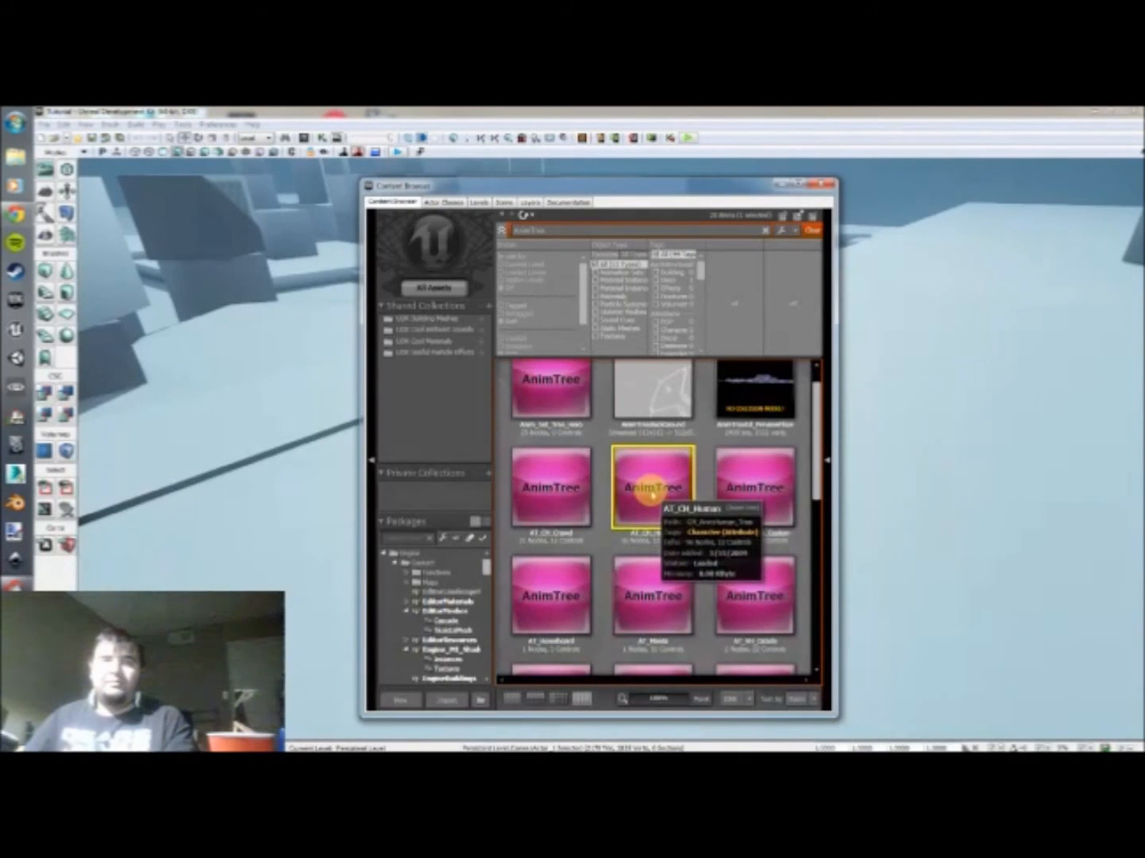
{"action": "double_click", "coordinate": [651, 494]}
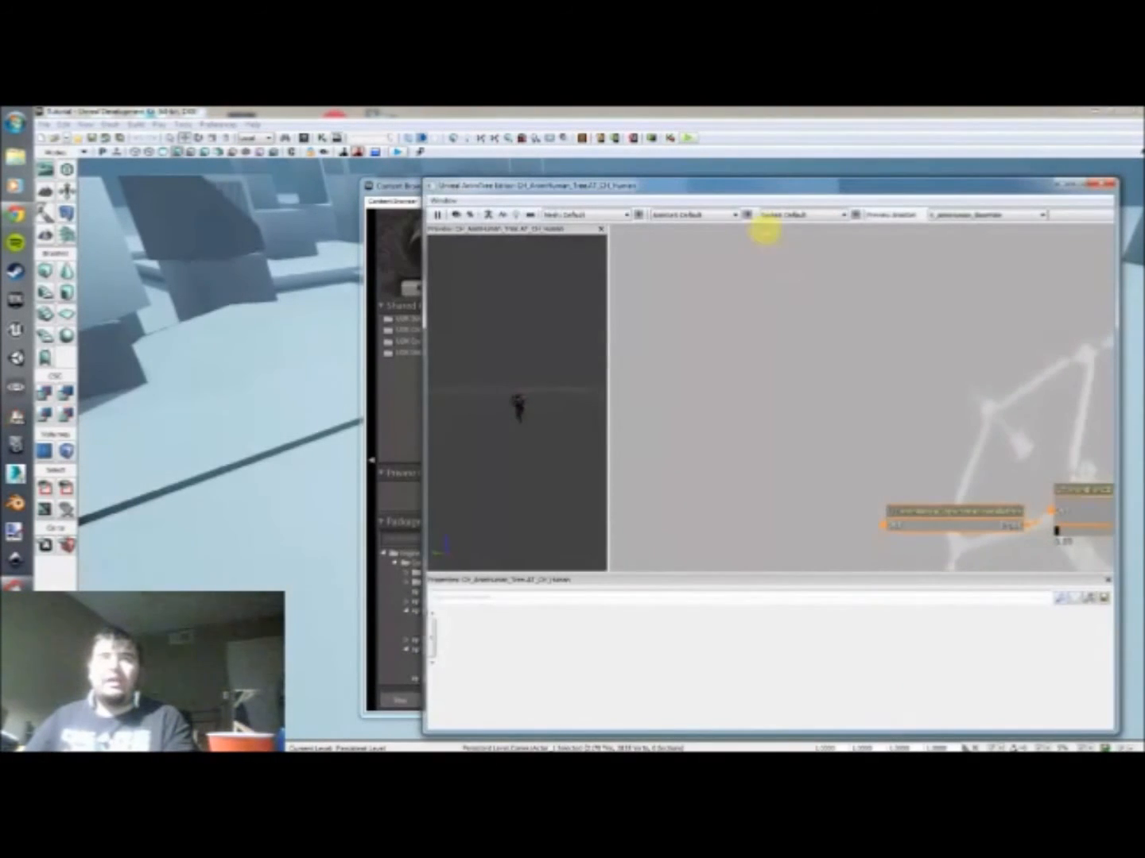
Step: Examine the AT_CH_Human node network, following its active blend branches towards the animation sequences
{"action": "left_click_drag", "start_coordinate": [739, 338], "coordinate": [789, 399]}
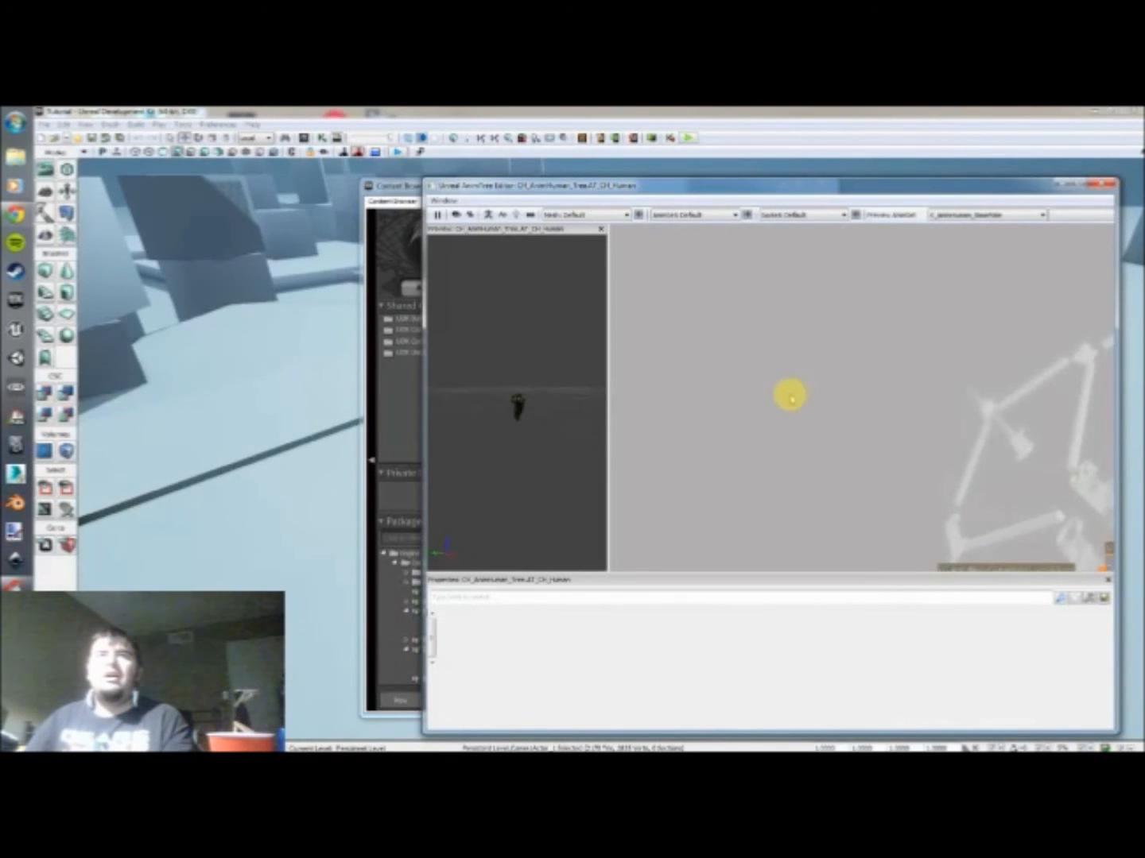
{"action": "left_click_drag", "start_coordinate": [843, 431], "coordinate": [675, 346]}
{"action": "scroll", "coordinate": [763, 378], "scroll_direction": "down", "scroll_amount": 5}
{"action": "scroll", "coordinate": [677, 337], "scroll_direction": "down", "scroll_amount": 2}
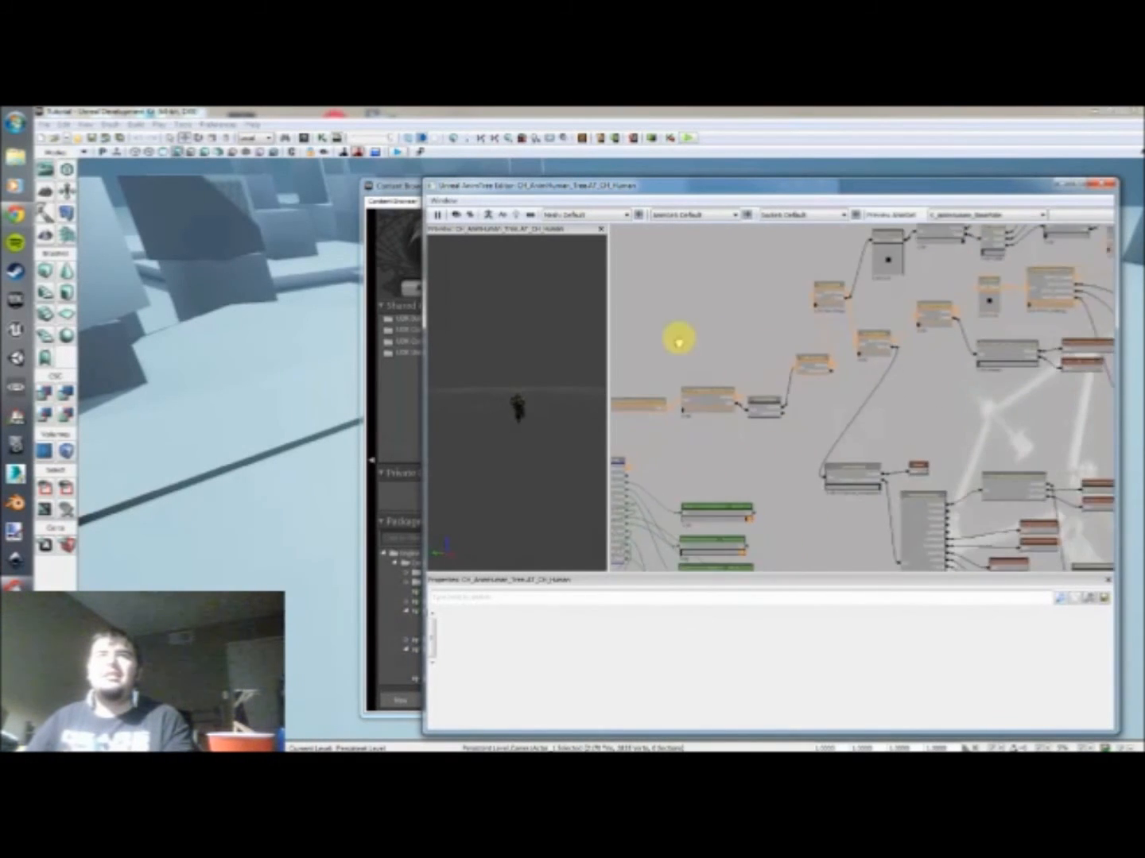
{"action": "scroll", "coordinate": [846, 373], "scroll_direction": "down", "scroll_amount": 3}
{"action": "scroll", "coordinate": [789, 366], "scroll_direction": "up", "scroll_amount": 4}
{"action": "scroll", "coordinate": [834, 381], "scroll_direction": "up", "scroll_amount": 2}
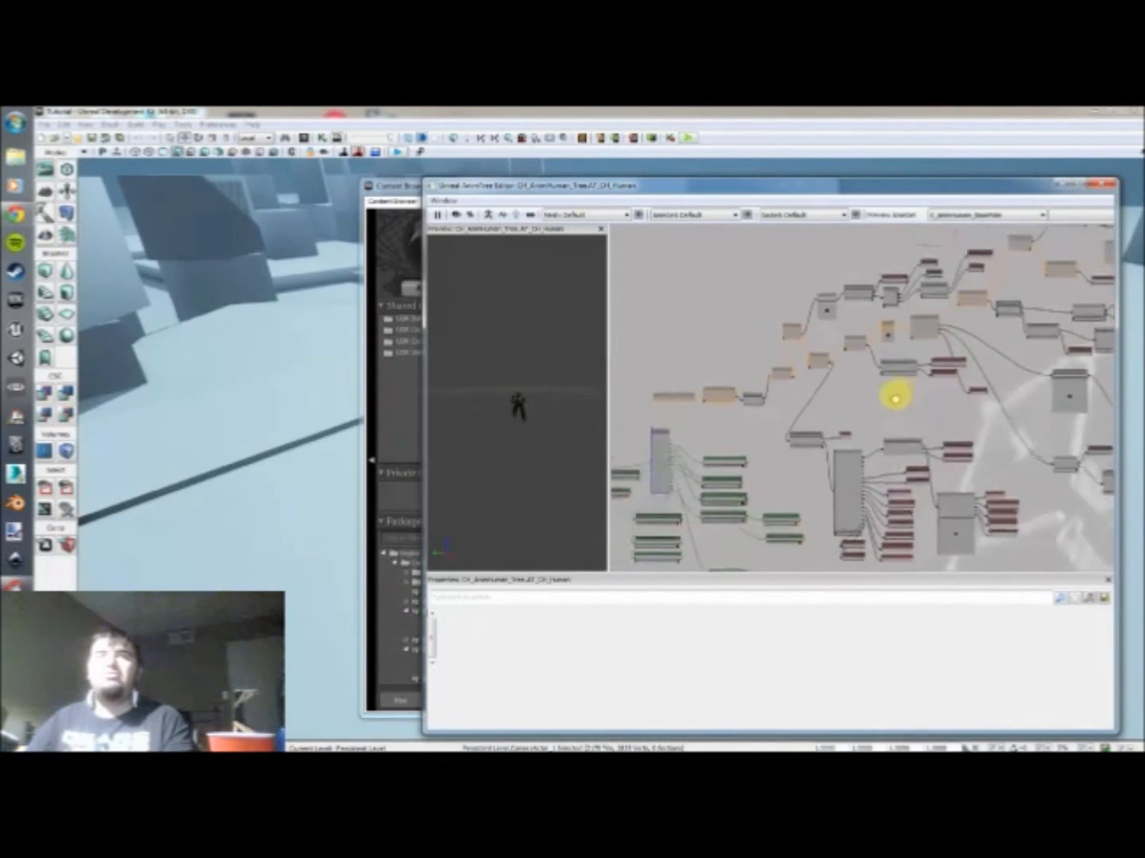
{"action": "scroll", "coordinate": [728, 401], "scroll_direction": "up", "scroll_amount": 2}
{"action": "scroll", "coordinate": [912, 430], "scroll_direction": "up", "scroll_amount": 2}
{"action": "left_click_drag", "start_coordinate": [912, 429], "coordinate": [665, 470]}
{"action": "scroll", "coordinate": [858, 413], "scroll_direction": "down", "scroll_amount": 1}
{"action": "left_click_drag", "start_coordinate": [900, 397], "coordinate": [794, 505]}
{"action": "scroll", "coordinate": [743, 477], "scroll_direction": "down", "scroll_amount": 1}
{"action": "scroll", "coordinate": [759, 444], "scroll_direction": "up", "scroll_amount": 4}
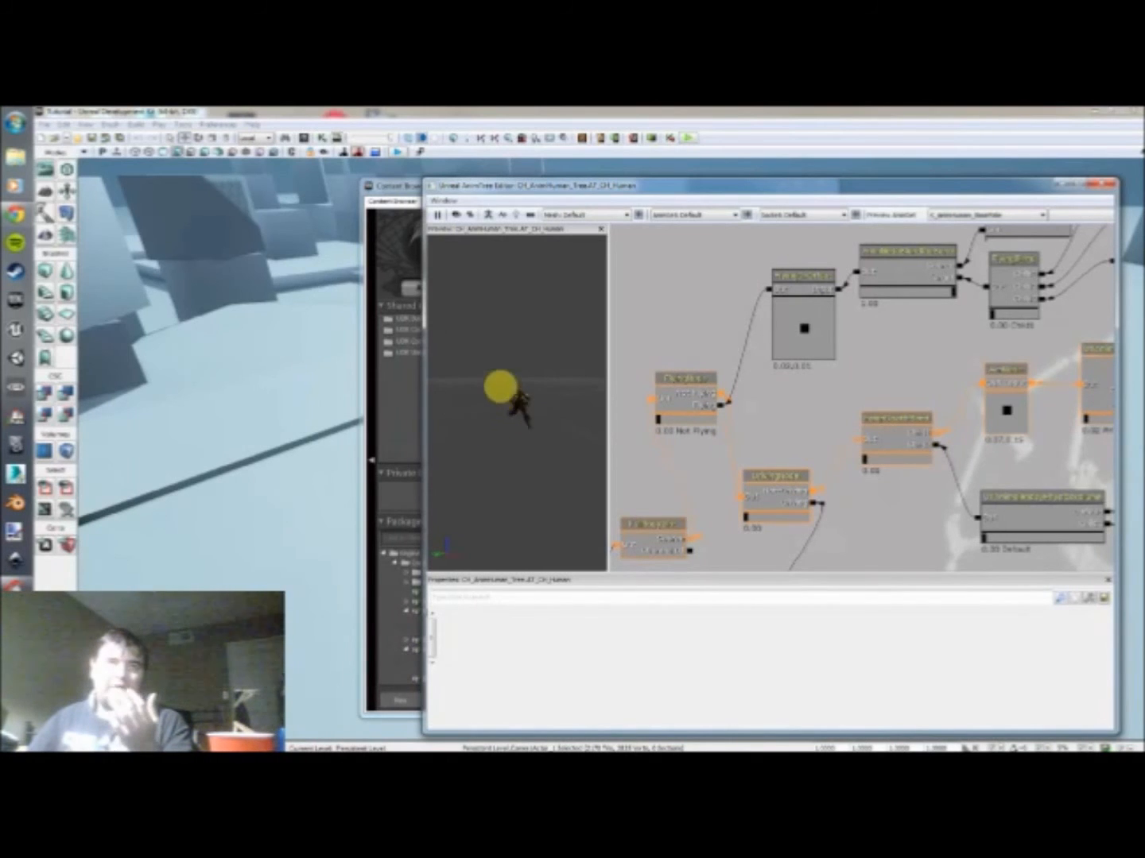
{"action": "left_click_drag", "start_coordinate": [750, 479], "coordinate": [884, 440]}
{"action": "scroll", "coordinate": [884, 439], "scroll_direction": "down", "scroll_amount": 2}
{"action": "left_click_drag", "start_coordinate": [797, 421], "coordinate": [881, 331]}
{"action": "scroll", "coordinate": [881, 330], "scroll_direction": "down", "scroll_amount": 2}
{"action": "scroll", "coordinate": [782, 423], "scroll_direction": "down", "scroll_amount": 1}
{"action": "mouse_move", "coordinate": [777, 450]}
{"action": "left_mouse_down"}
{"action": "mouse_move", "coordinate": [792, 462]}
{"action": "mouse_move", "coordinate": [768, 467]}
{"action": "left_mouse_up"}
{"action": "left_click_drag", "start_coordinate": [864, 459], "coordinate": [799, 478]}
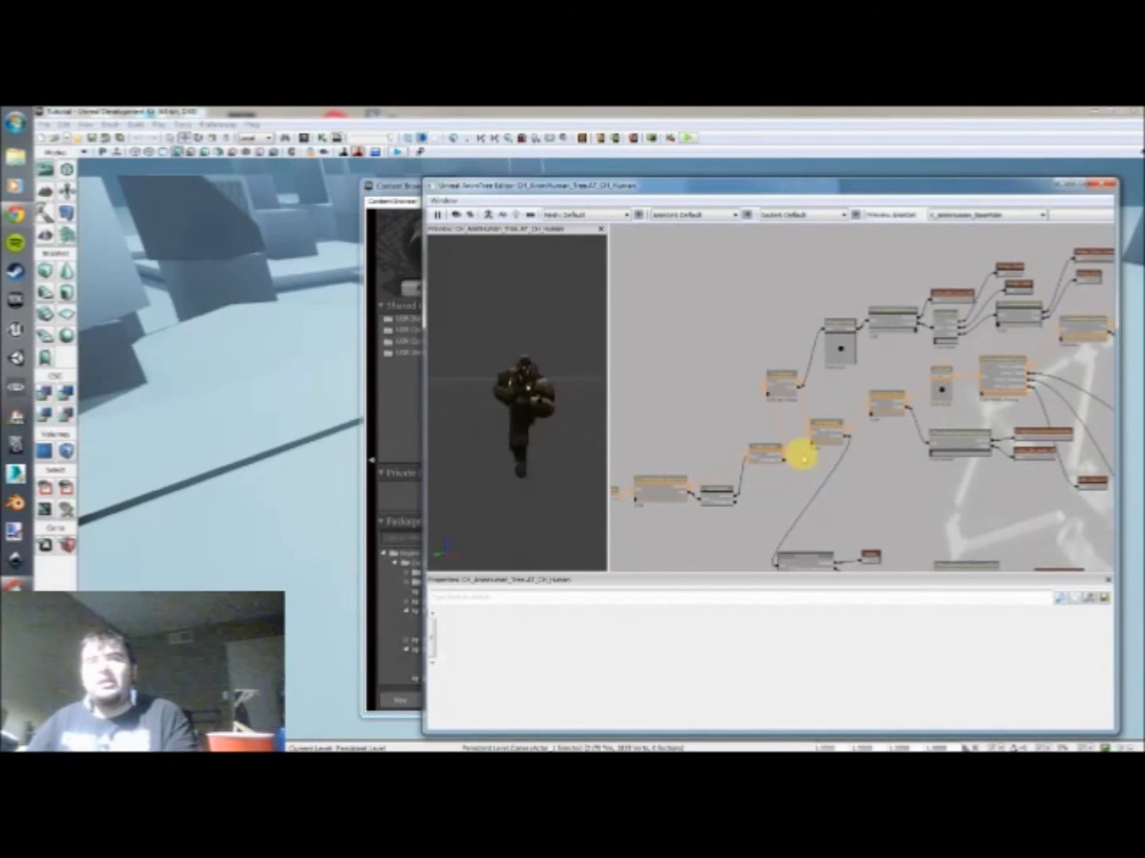
{"action": "scroll", "coordinate": [799, 460], "scroll_direction": "up", "scroll_amount": 1}
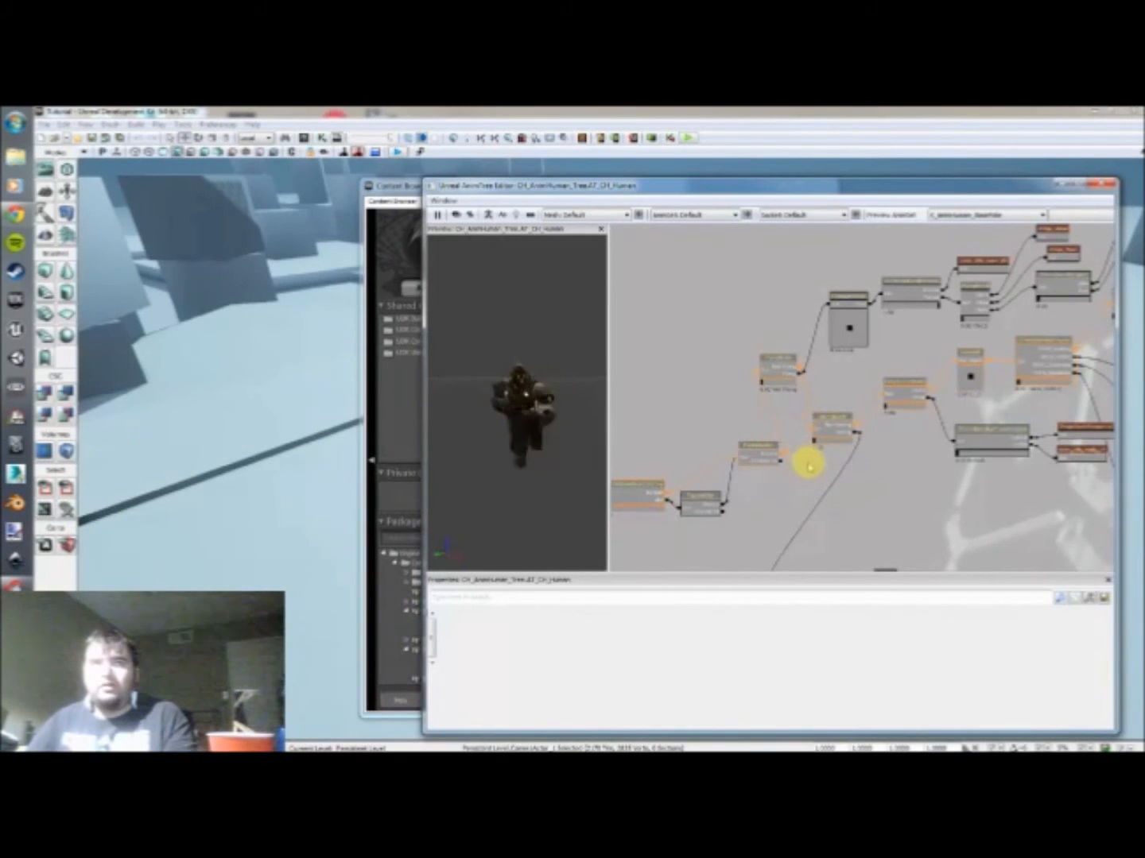
{"action": "left_click_drag", "start_coordinate": [863, 493], "coordinate": [807, 518]}
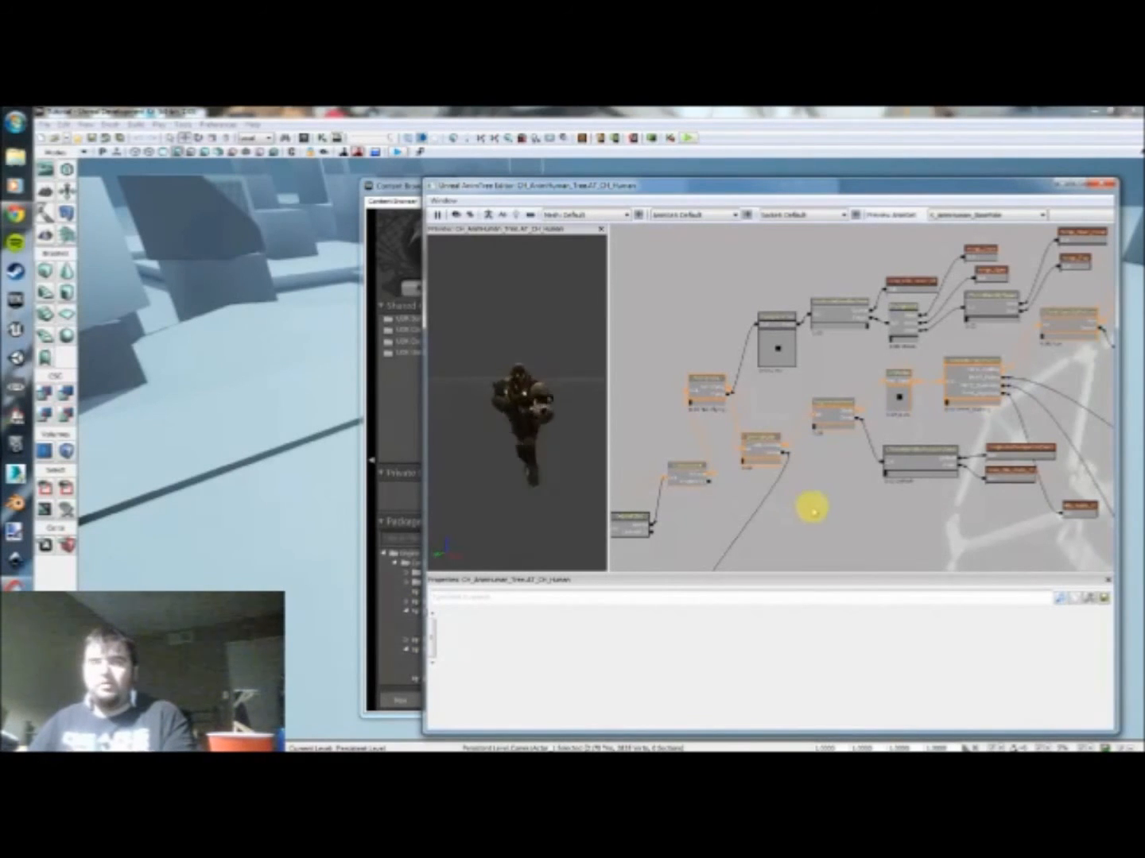
{"action": "left_click_drag", "start_coordinate": [843, 490], "coordinate": [795, 496]}
{"action": "left_click_drag", "start_coordinate": [881, 449], "coordinate": [831, 396]}
{"action": "left_click_drag", "start_coordinate": [1006, 407], "coordinate": [973, 521]}
{"action": "scroll", "coordinate": [903, 462], "scroll_direction": "down", "scroll_amount": 1}
{"action": "left_click_drag", "start_coordinate": [890, 465], "coordinate": [798, 507]}
{"action": "scroll", "coordinate": [880, 422], "scroll_direction": "up", "scroll_amount": 2}
{"action": "scroll", "coordinate": [881, 423], "scroll_direction": "up", "scroll_amount": 1}
{"action": "left_click_drag", "start_coordinate": [930, 442], "coordinate": [795, 453]}
{"action": "scroll", "coordinate": [866, 487], "scroll_direction": "up", "scroll_amount": 1}
{"action": "scroll", "coordinate": [899, 488], "scroll_direction": "down", "scroll_amount": 2}
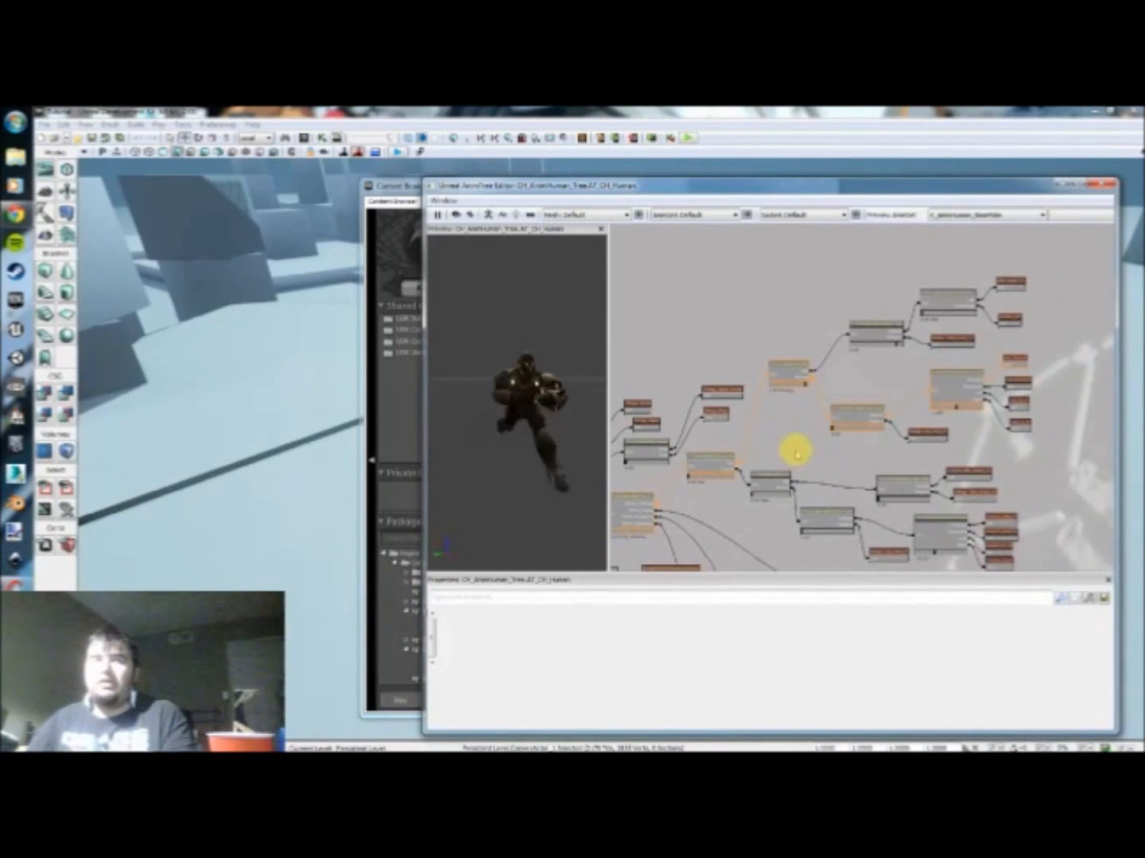
Step: Locate the directional blend node in the upper branches and examine its forward, backward, left and right run sequences
{"action": "left_click_drag", "start_coordinate": [846, 385], "coordinate": [991, 253]}
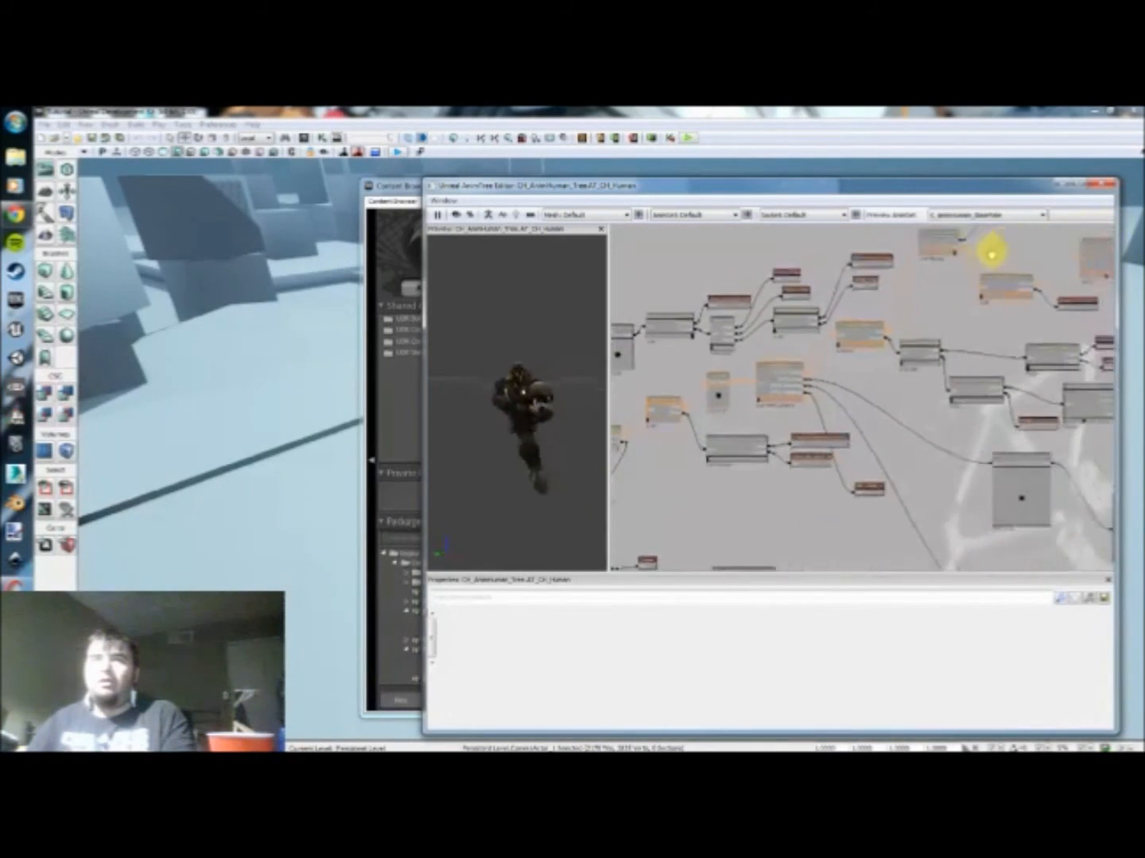
{"action": "scroll", "coordinate": [962, 267], "scroll_direction": "down", "scroll_amount": 5}
{"action": "left_click_drag", "start_coordinate": [918, 343], "coordinate": [804, 416]}
{"action": "scroll", "coordinate": [751, 395], "scroll_direction": "up", "scroll_amount": 4}
{"action": "scroll", "coordinate": [751, 395], "scroll_direction": "down", "scroll_amount": 3}
{"action": "scroll", "coordinate": [708, 453], "scroll_direction": "up", "scroll_amount": 3}
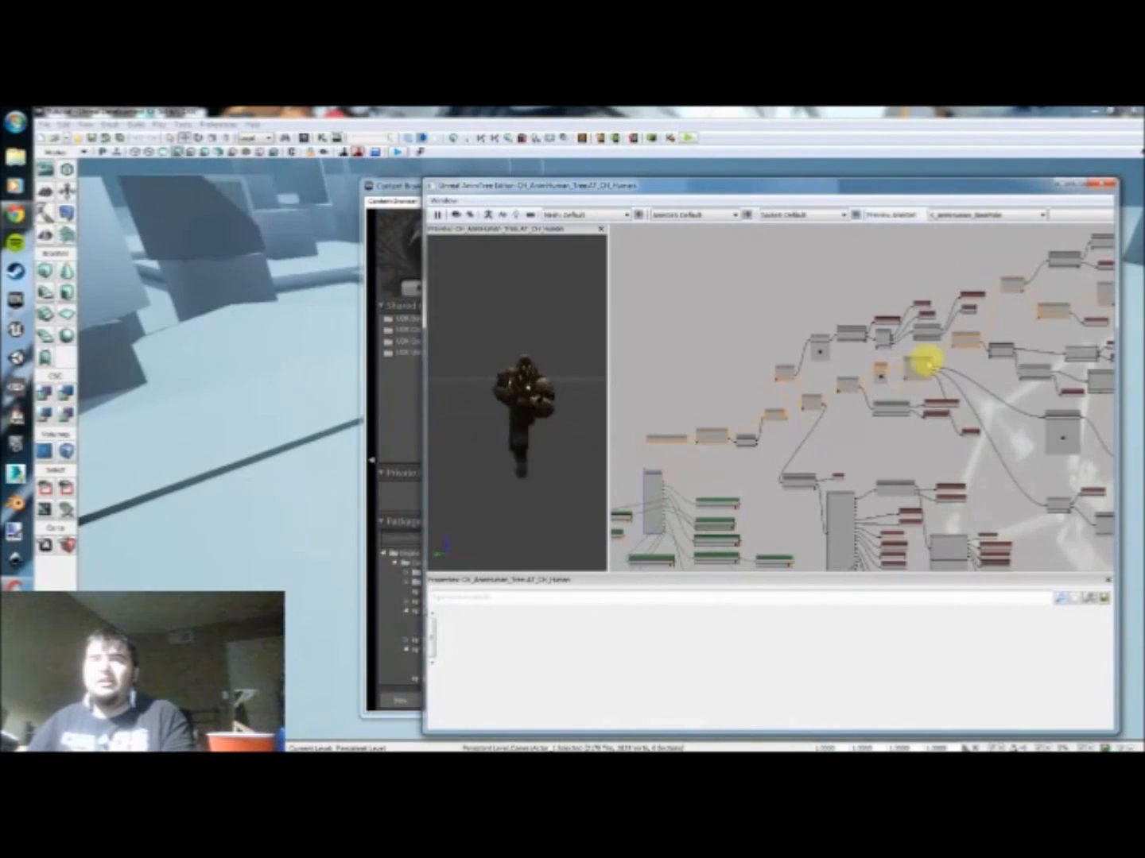
{"action": "left_click_drag", "start_coordinate": [1007, 323], "coordinate": [855, 374]}
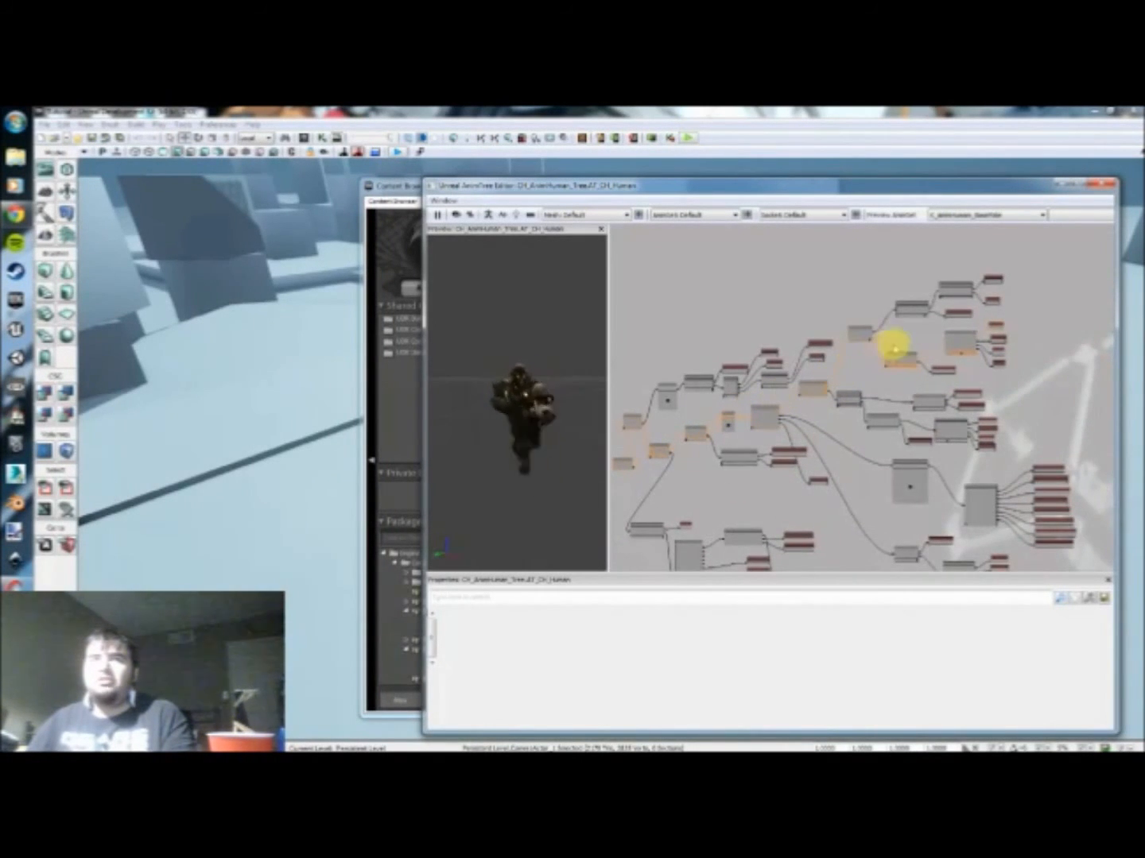
{"action": "left_click_drag", "start_coordinate": [1033, 340], "coordinate": [1022, 348]}
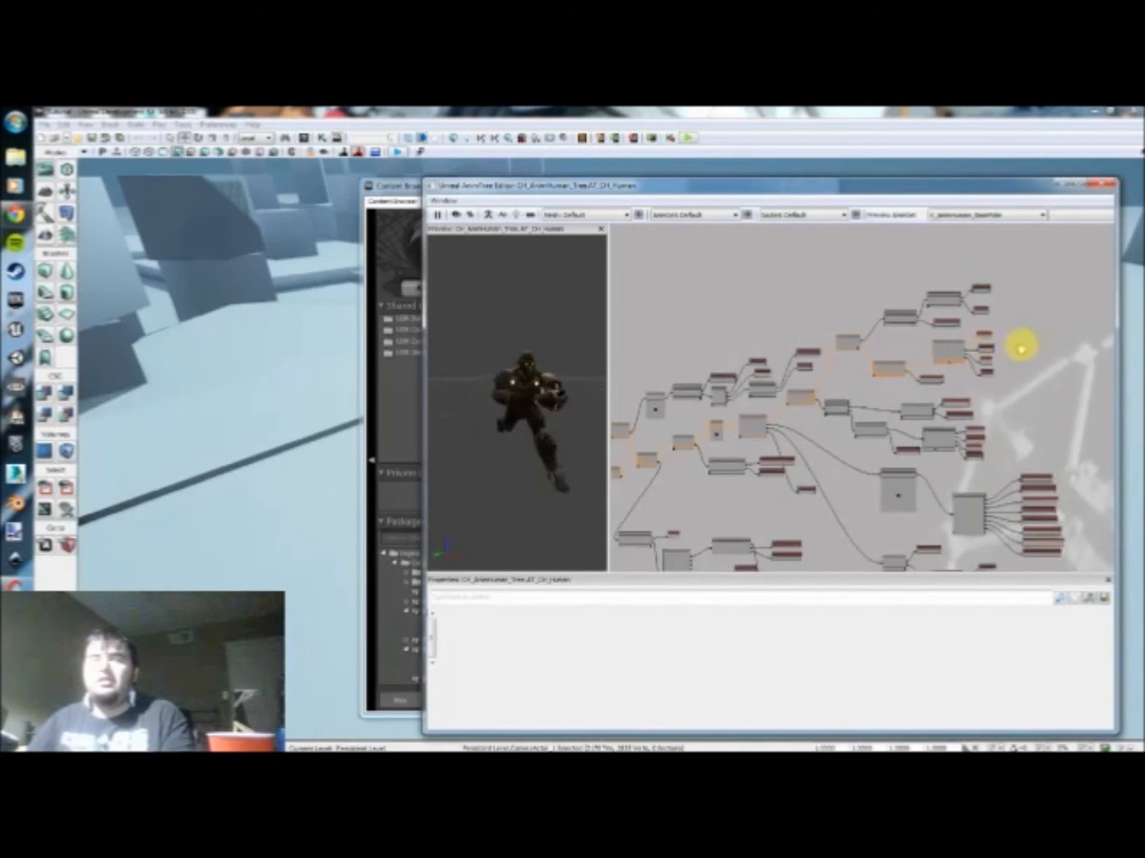
{"action": "scroll", "coordinate": [958, 360], "scroll_direction": "up", "scroll_amount": 5}
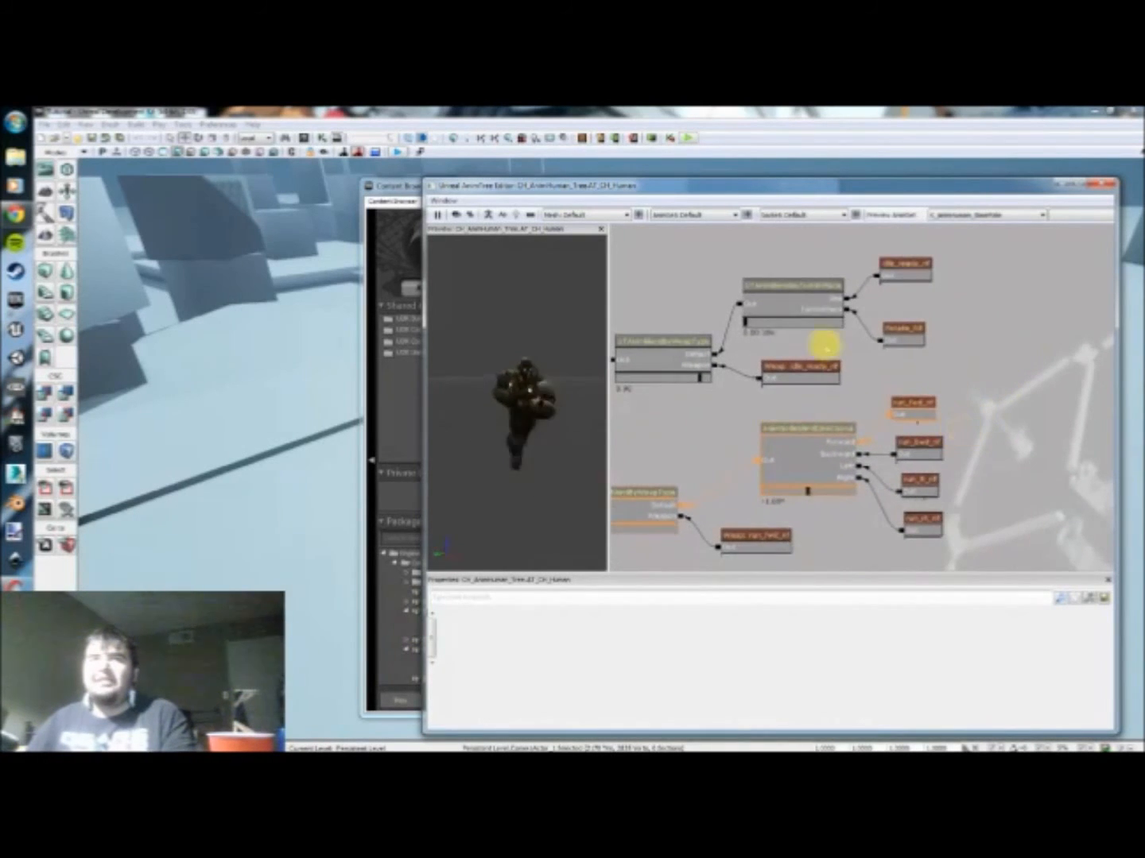
{"action": "scroll", "coordinate": [805, 442], "scroll_direction": "up", "scroll_amount": 2}
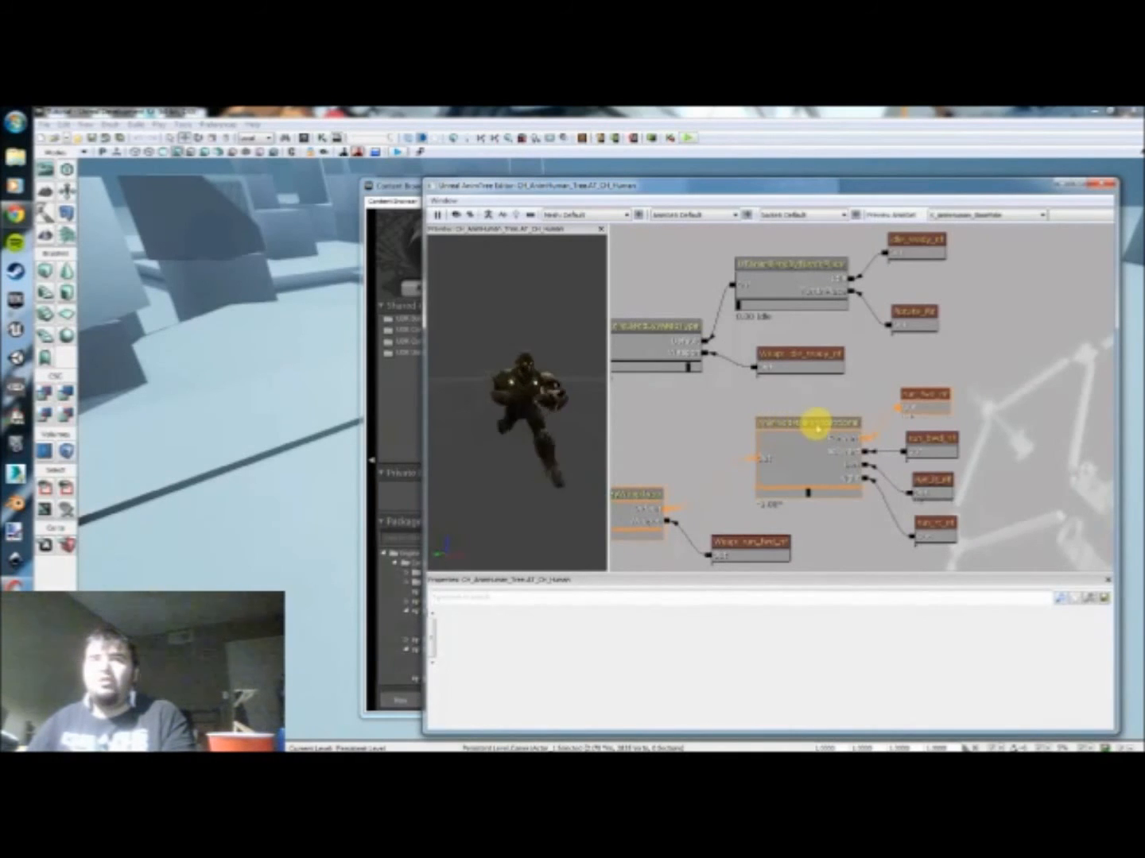
{"action": "left_click_drag", "start_coordinate": [857, 518], "coordinate": [844, 513]}
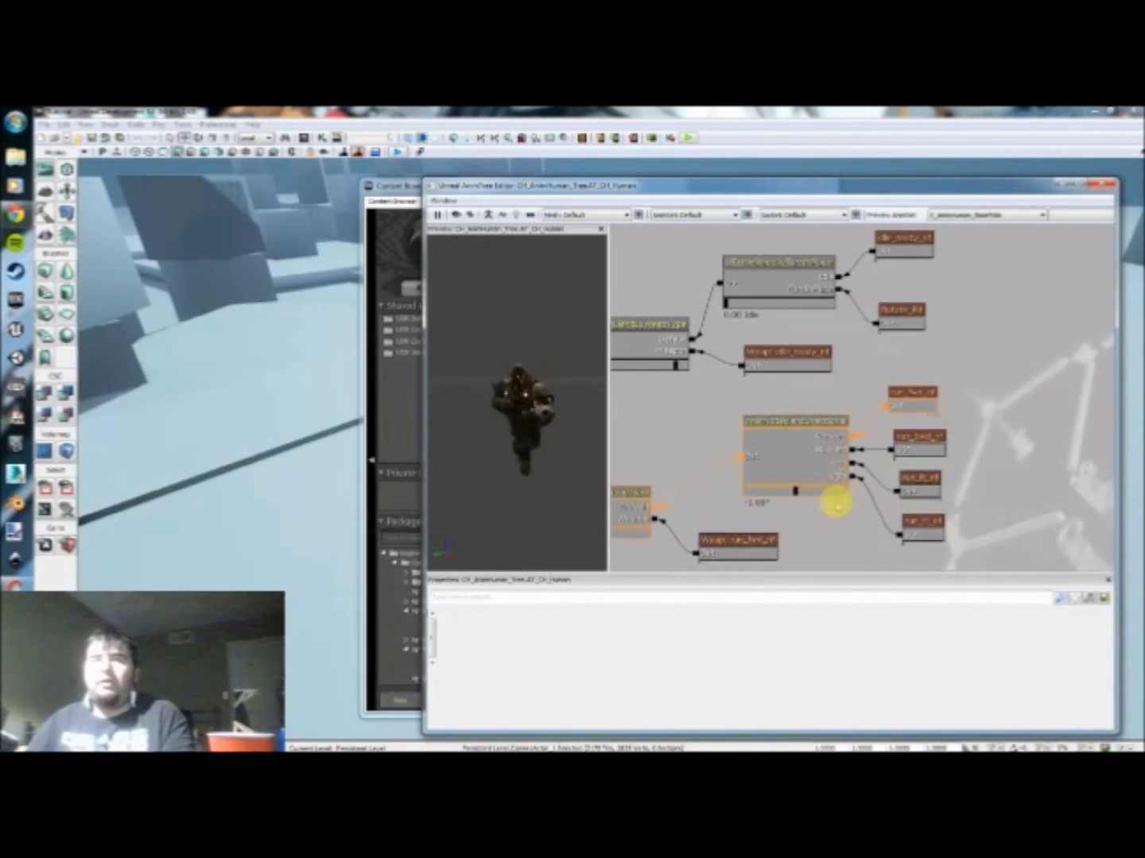
Step: Select the directional blend node and break its links to the forward, backward, left and right run sequences
{"action": "mouse_move", "coordinate": [795, 490]}
{"action": "left_mouse_down"}
{"action": "mouse_move", "coordinate": [840, 488]}
{"action": "mouse_move", "coordinate": [746, 493]}
{"action": "mouse_move", "coordinate": [850, 477]}
{"action": "mouse_move", "coordinate": [758, 490]}
{"action": "mouse_move", "coordinate": [799, 490]}
{"action": "left_mouse_up"}
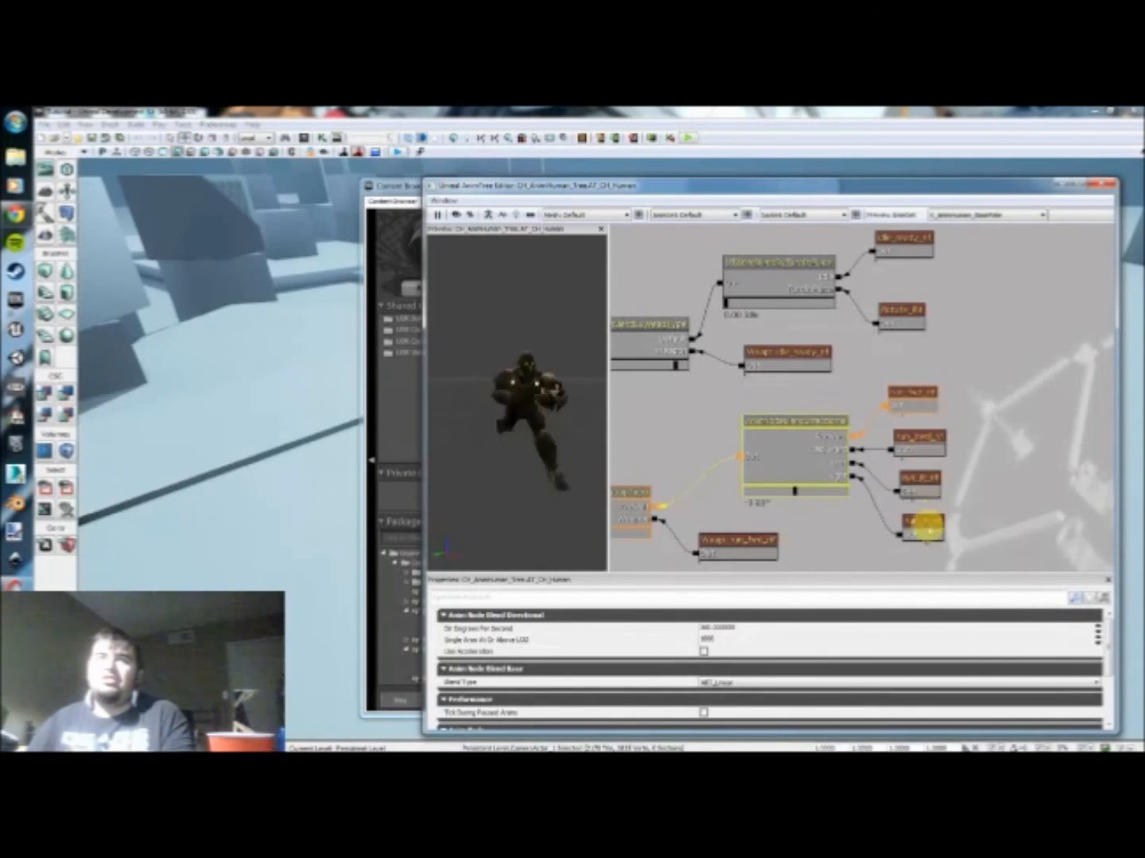
{"action": "left_click_drag", "start_coordinate": [961, 453], "coordinate": [935, 409]}
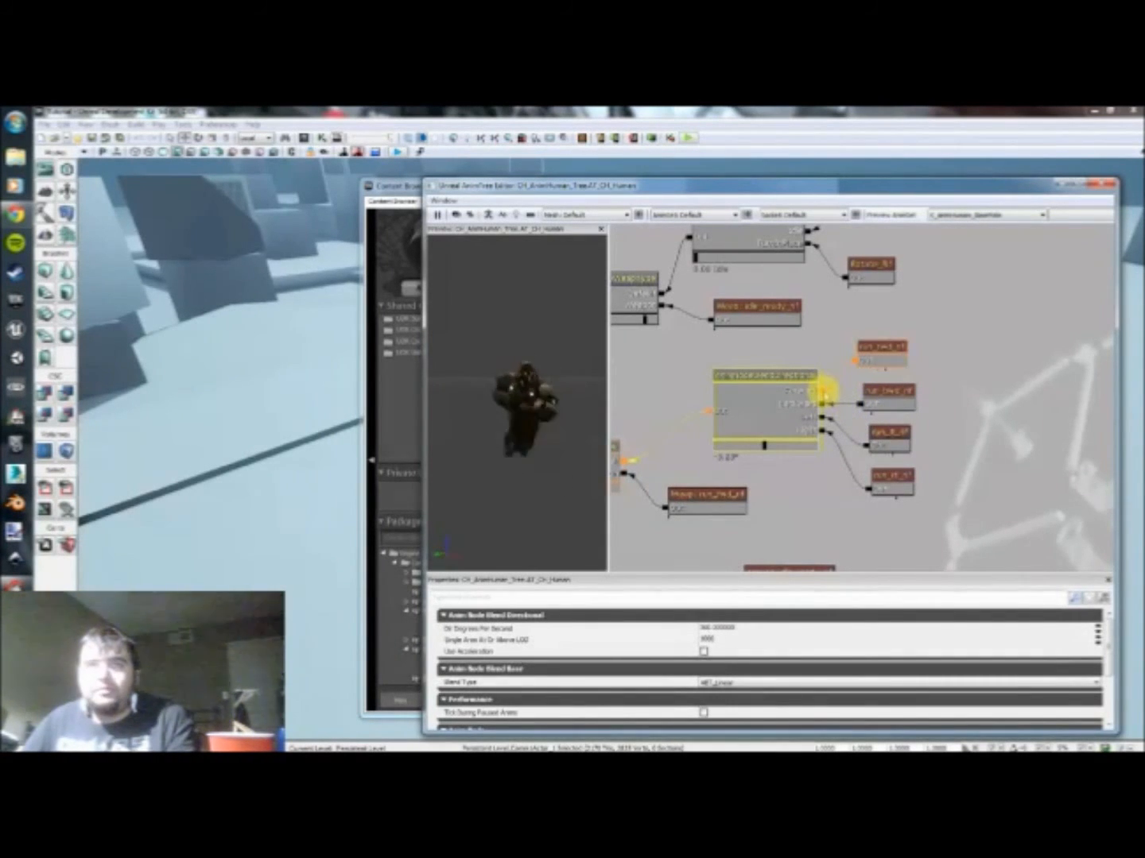
{"action": "left_click", "coordinate": [820, 406]}
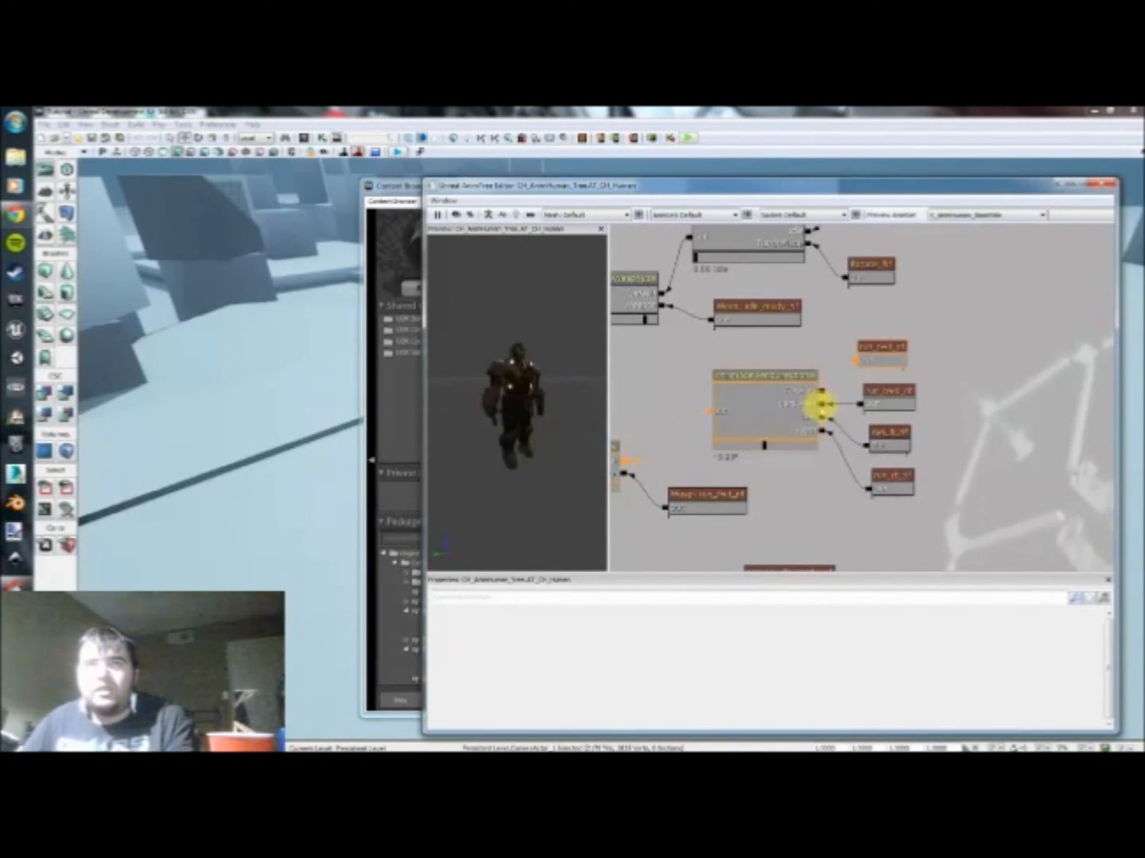
{"action": "left_click", "coordinate": [823, 418], "text": "alt"}
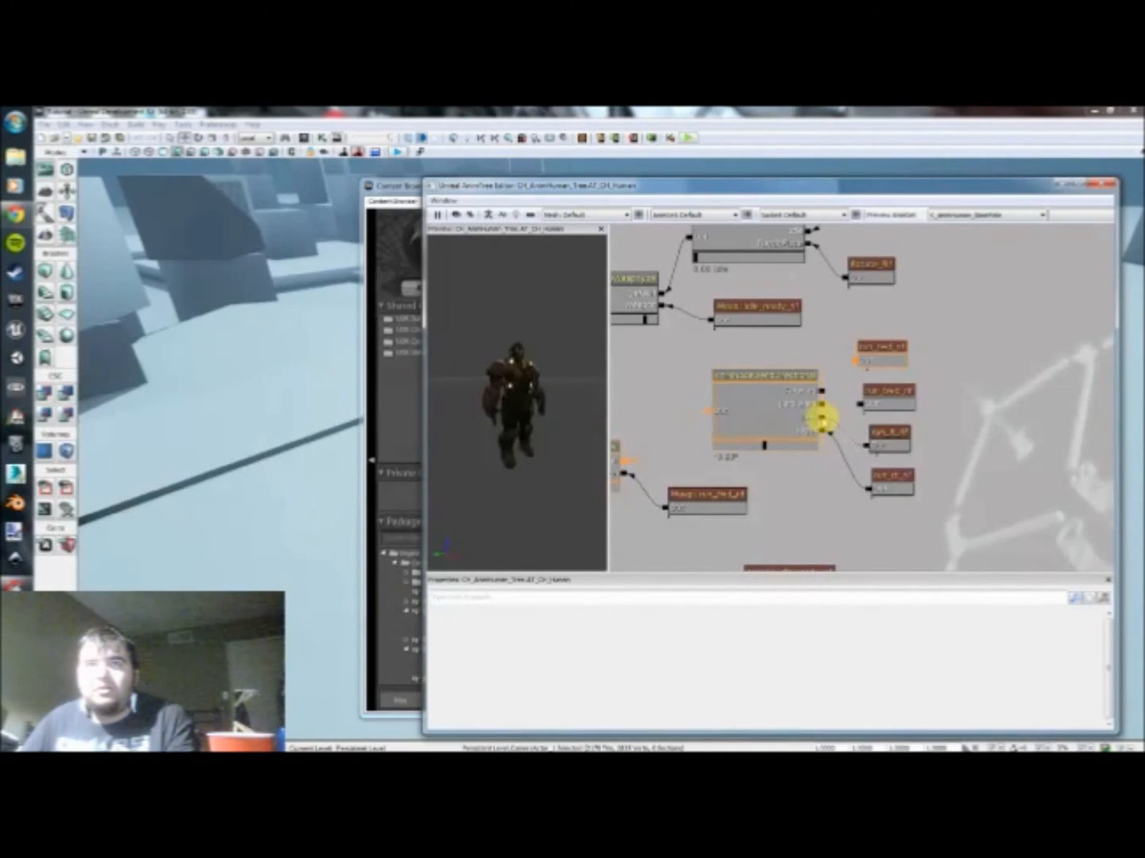
Step: Move the four disconnected run sequences farther away from the directional blend node to free space beside it
{"action": "left_click_drag", "start_coordinate": [945, 523], "coordinate": [1003, 352], "text": "ctrl+alt"}
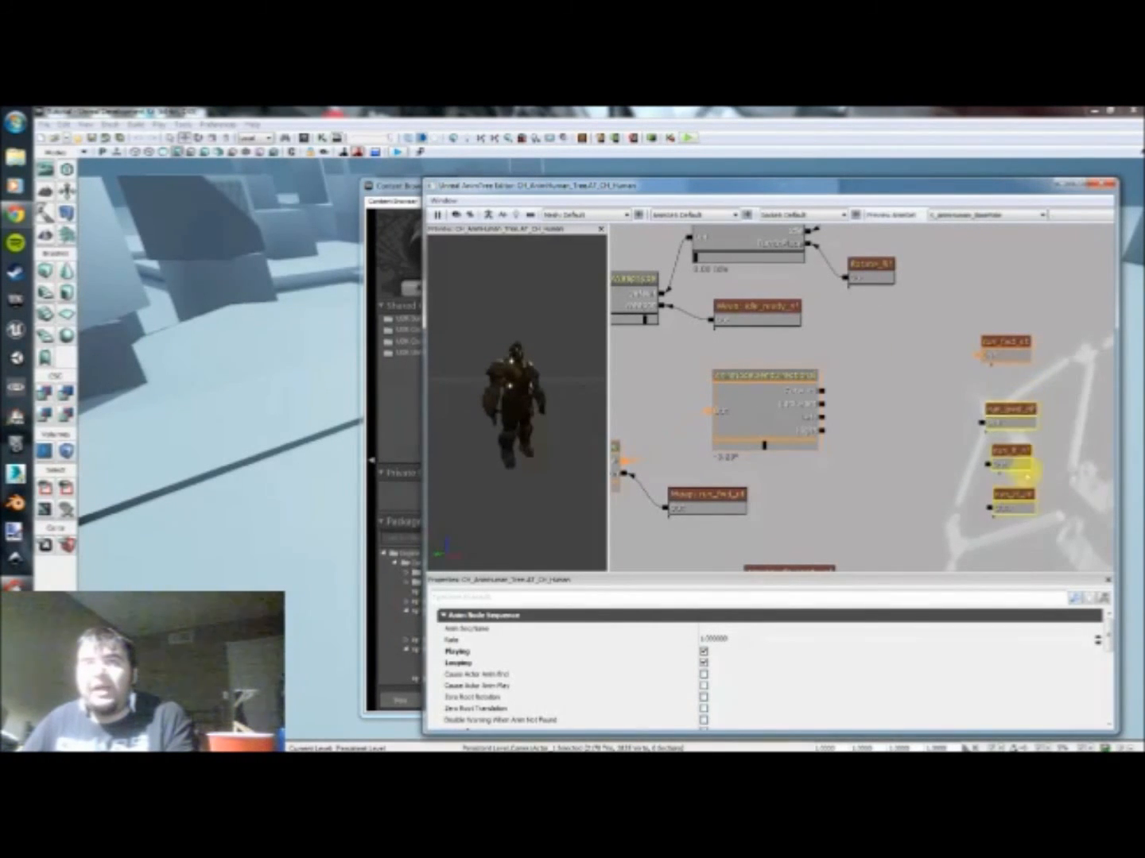
{"action": "left_click_drag", "start_coordinate": [1014, 345], "coordinate": [1014, 326]}
{"action": "left_click", "coordinate": [903, 431]}
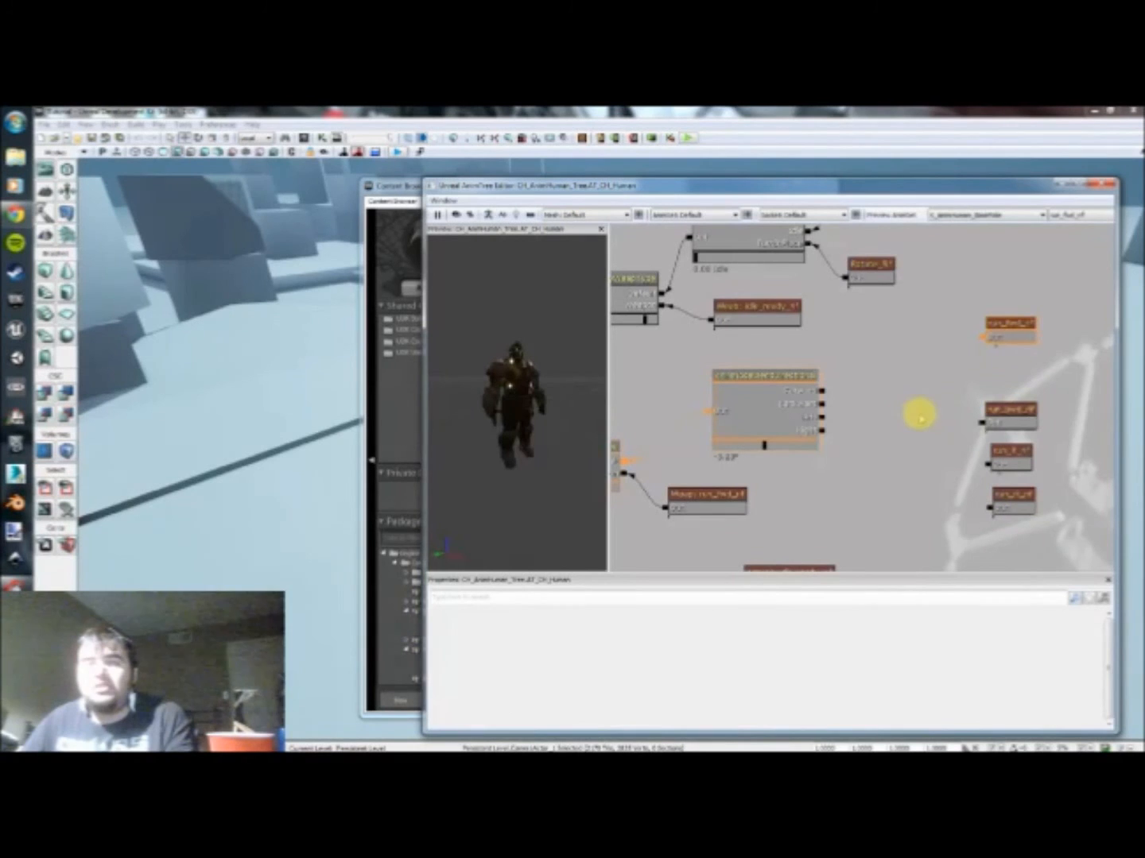
Step: Add a new AnimNodeSequence between the directional blend node and the disconnected run sequences, and select it
{"action": "right_click", "coordinate": [878, 388]}
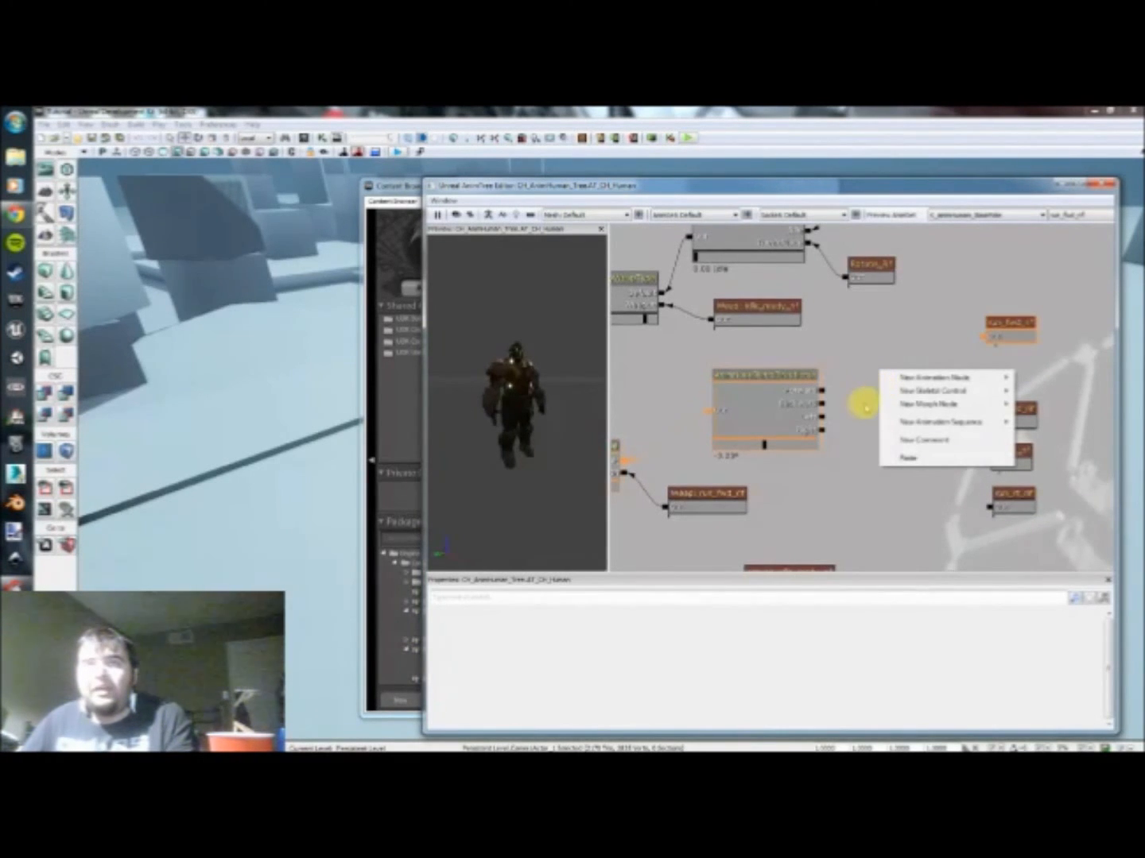
{"action": "mouse_move", "coordinate": [913, 426]}
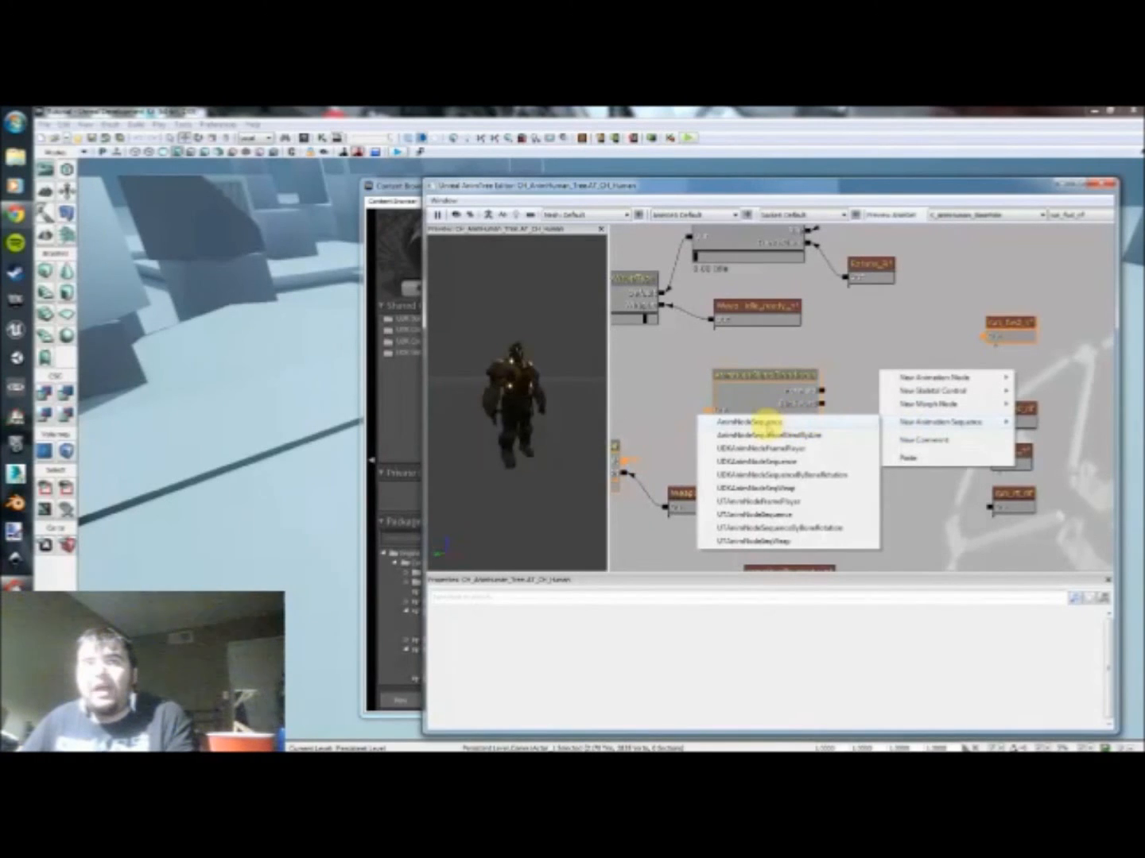
{"action": "left_click", "coordinate": [757, 421]}
{"action": "left_click", "coordinate": [898, 398]}
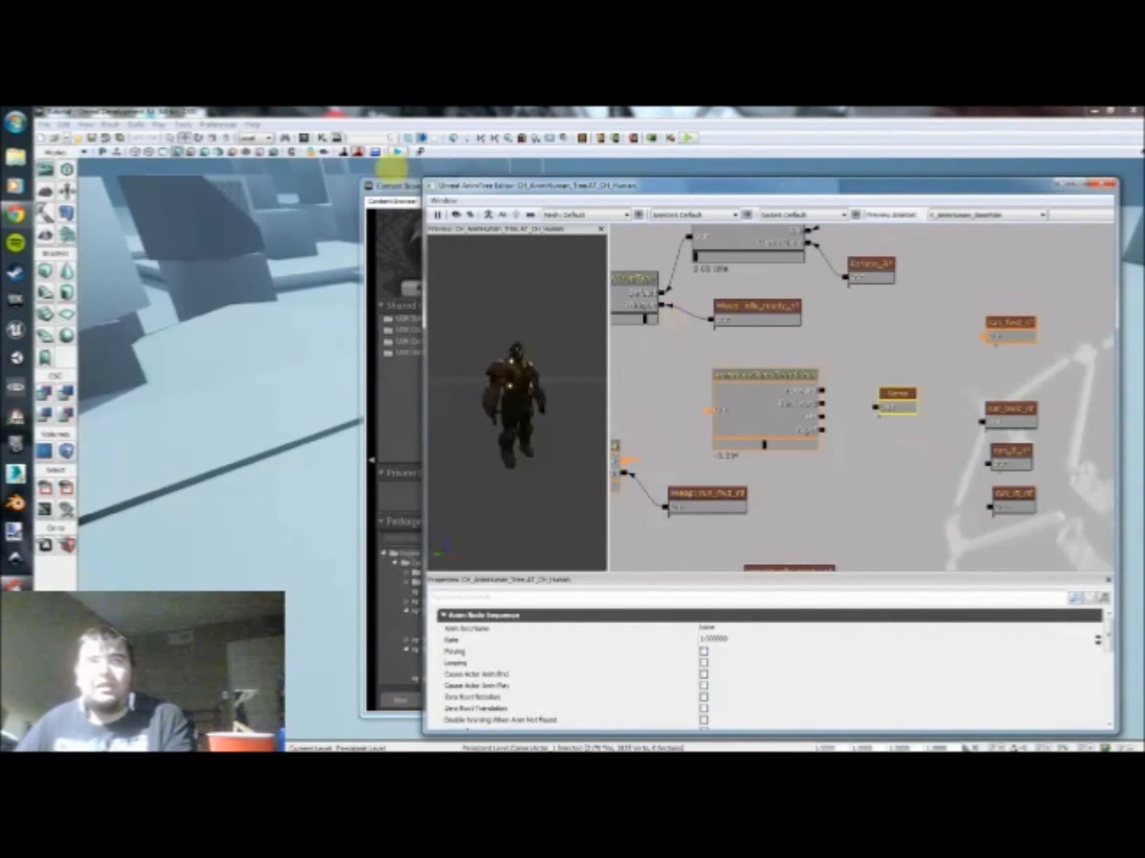
Step: Filter the Content Browser to Animation Sets with the search text cleared, look through the AnimSets, and close the browser
{"action": "left_click_drag", "start_coordinate": [402, 184], "coordinate": [348, 192]}
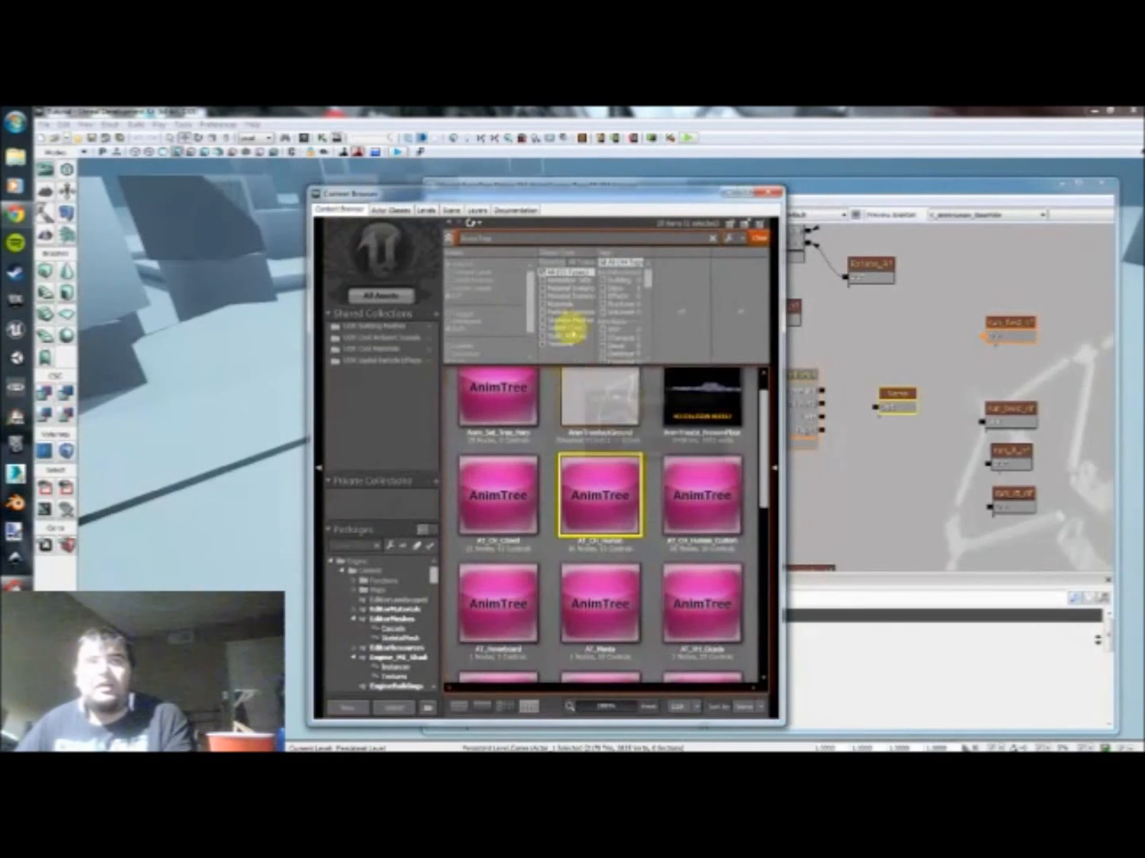
{"action": "left_click", "coordinate": [548, 282]}
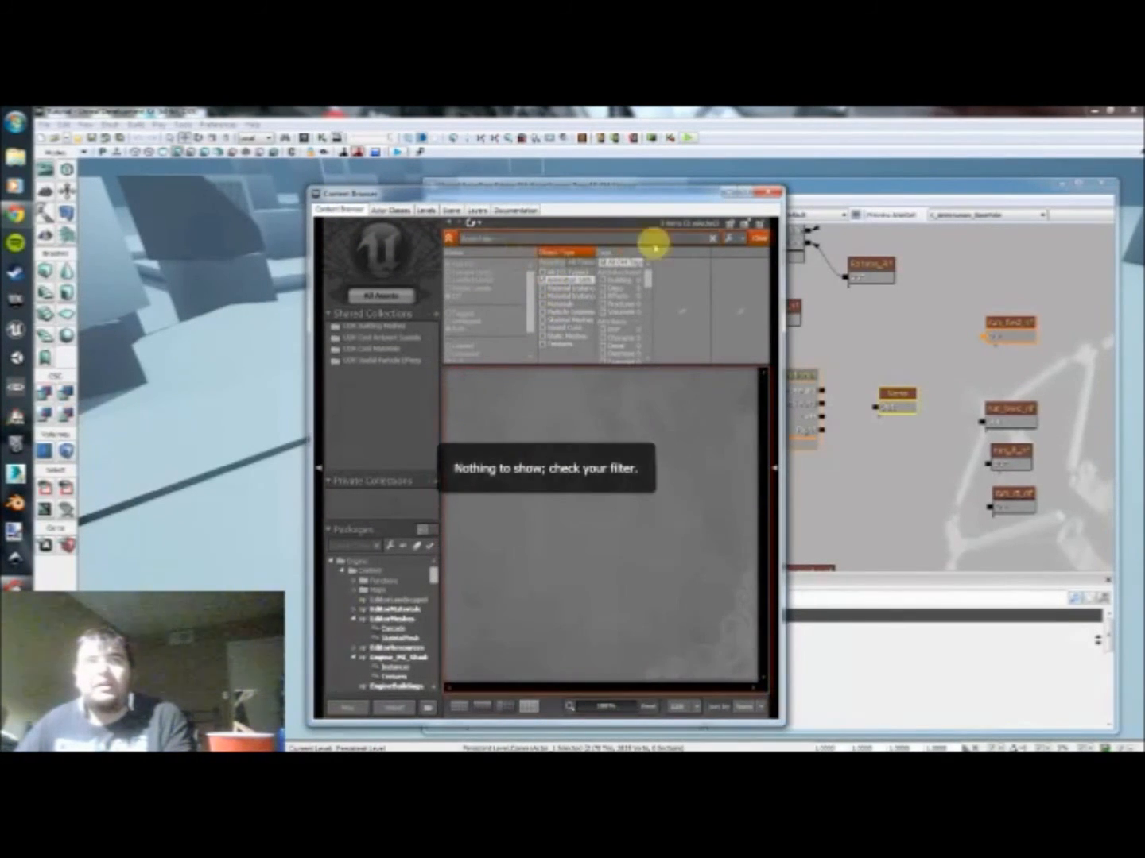
{"action": "left_click", "coordinate": [712, 239]}
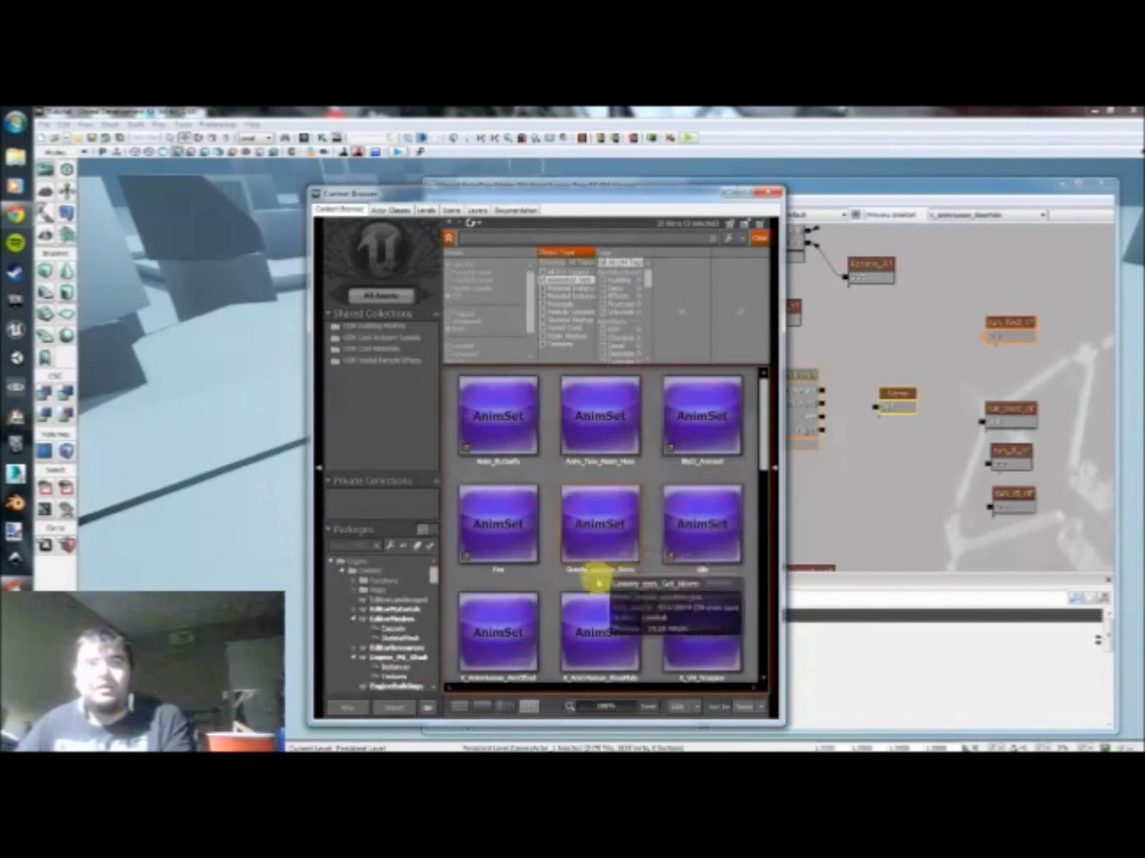
{"action": "scroll", "coordinate": [550, 562], "scroll_direction": "down", "scroll_amount": 1}
{"action": "scroll", "coordinate": [551, 561], "scroll_direction": "down", "scroll_amount": 1}
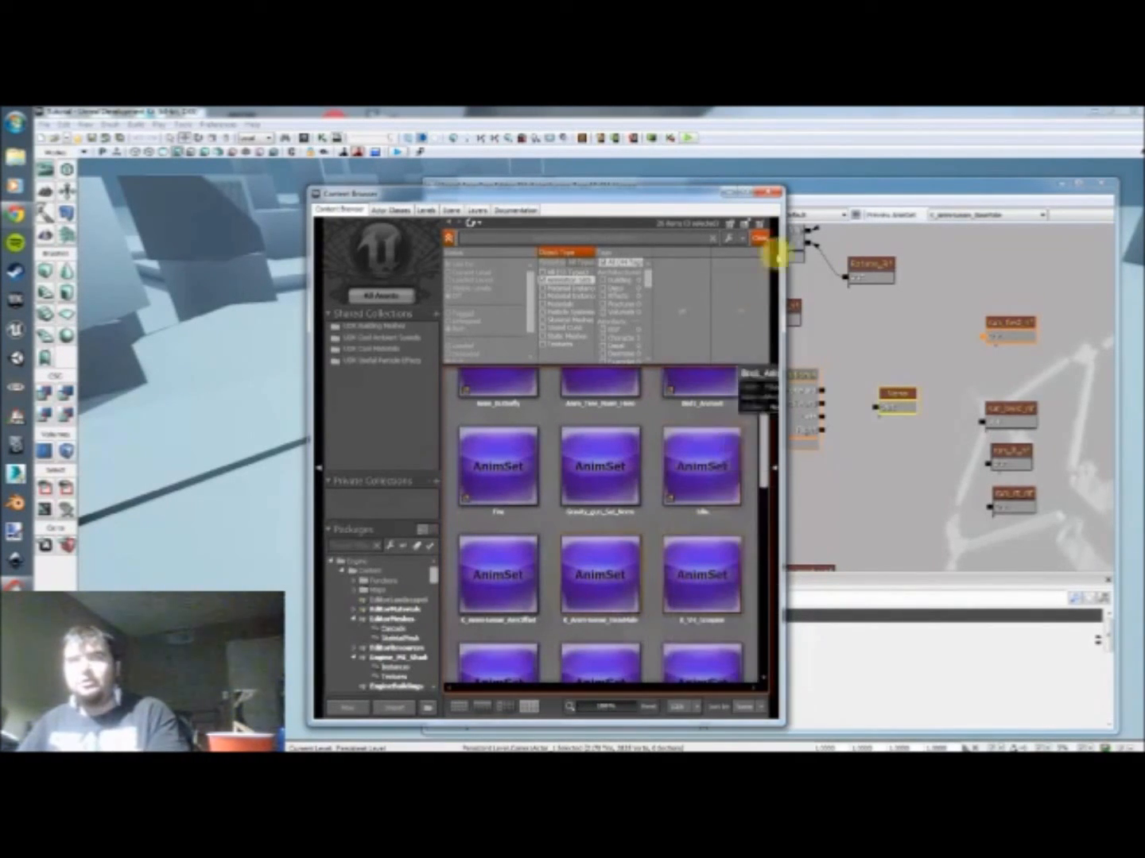
{"action": "left_click", "coordinate": [769, 193]}
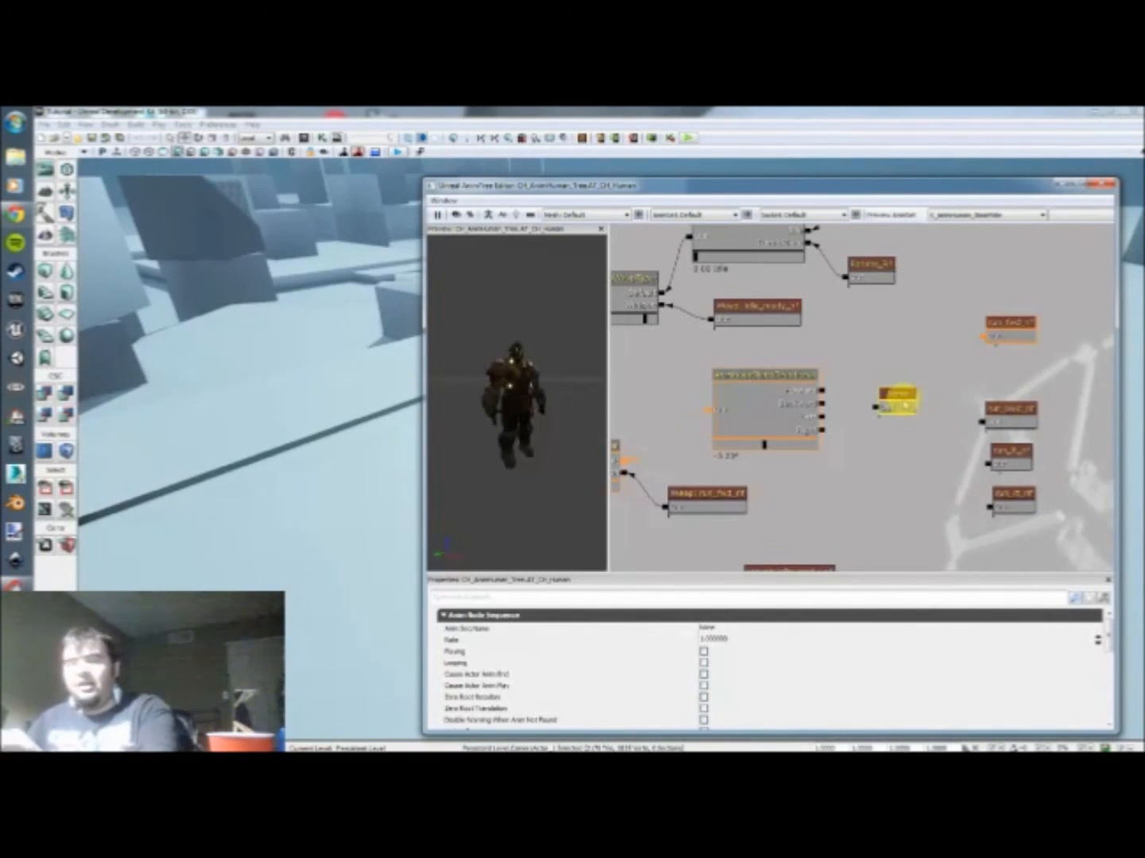
Step: Replace the empty AnimNodeSequence with a UTAnimBlendBySpeed node placed between the directional blend node and the run sequences
{"action": "key", "text": "Delete"}
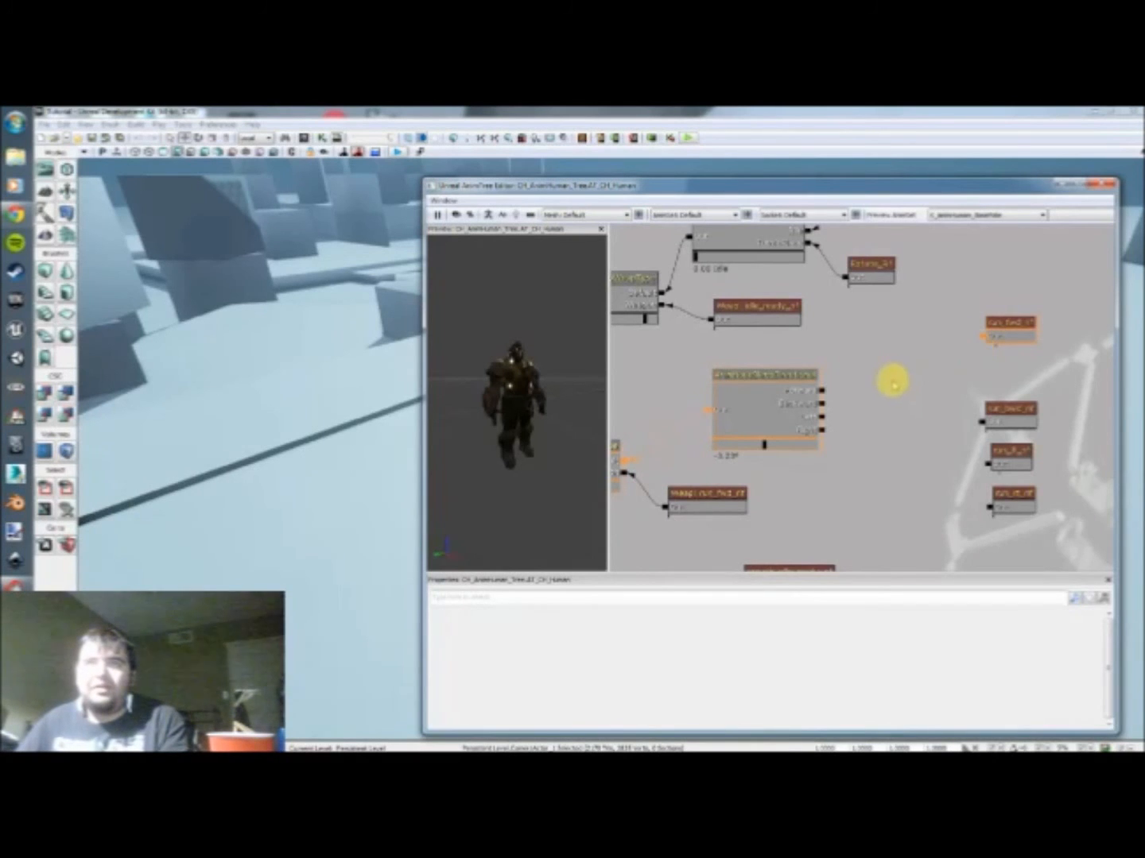
{"action": "left_click_drag", "start_coordinate": [890, 381], "coordinate": [866, 374]}
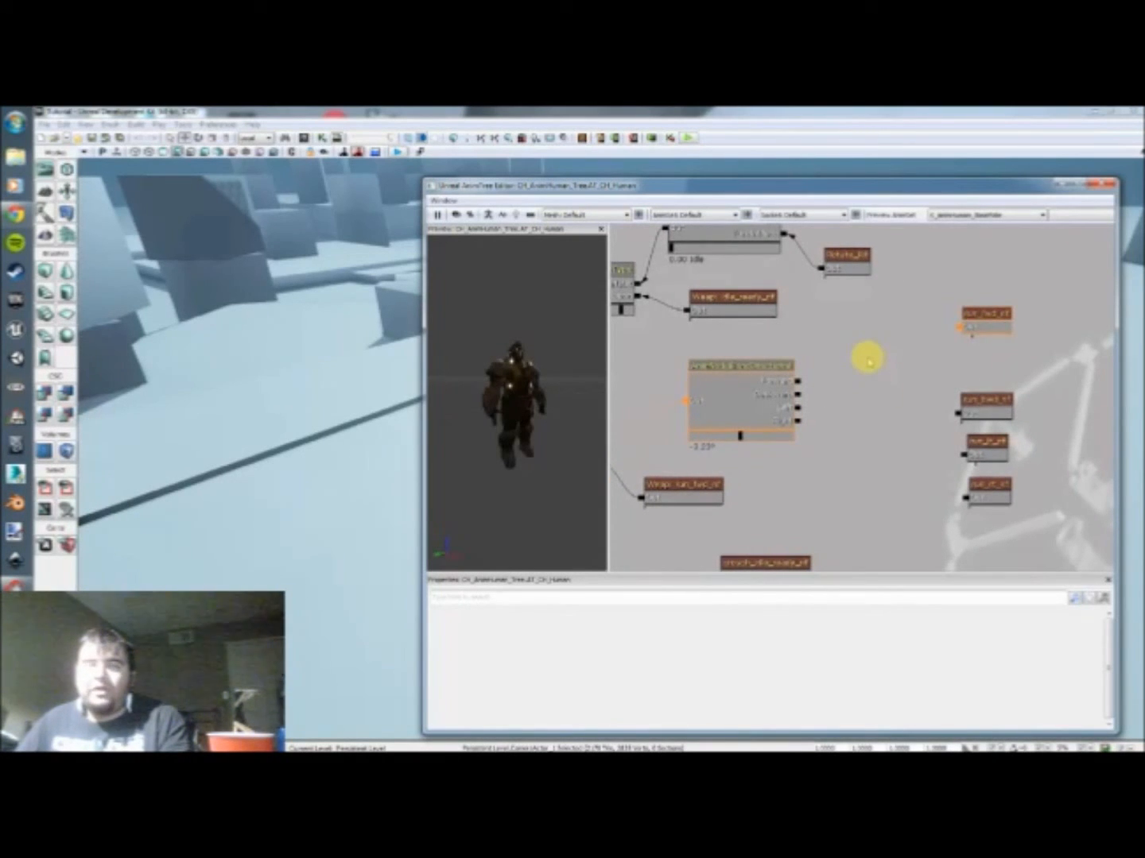
{"action": "right_click", "coordinate": [868, 360]}
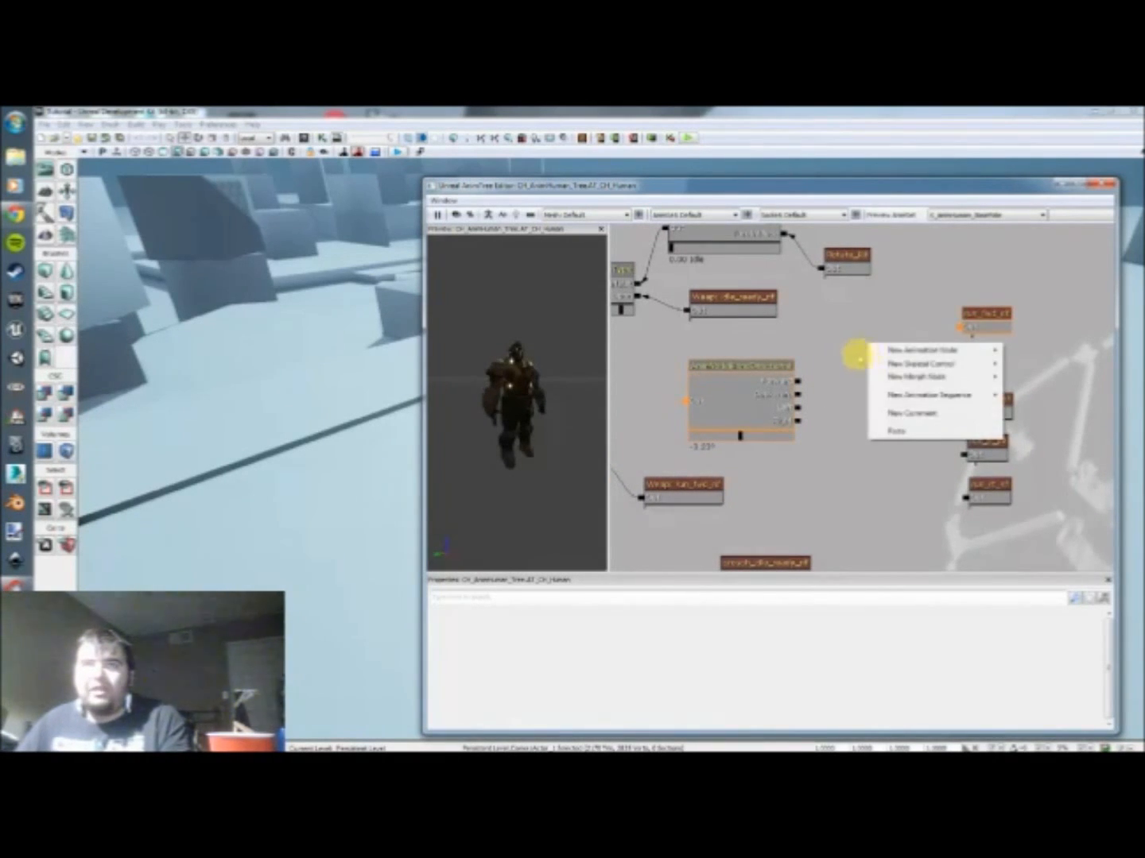
{"action": "mouse_move", "coordinate": [916, 348]}
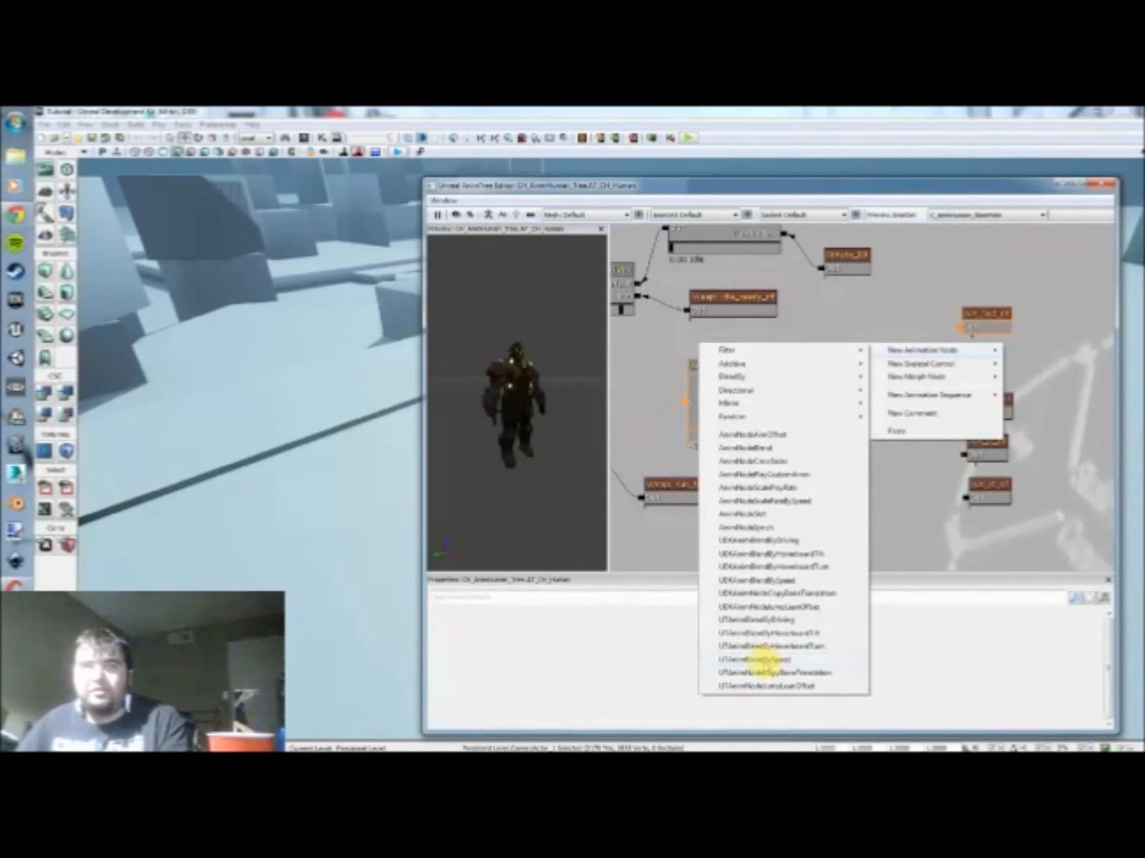
{"action": "left_click", "coordinate": [765, 660]}
{"action": "left_click_drag", "start_coordinate": [914, 401], "coordinate": [895, 363]}
Step: Duplicate the UTAnimBlendBySpeed node until there are four and stack them vertically beside the directional blend node
{"action": "left_click", "coordinate": [983, 319]}
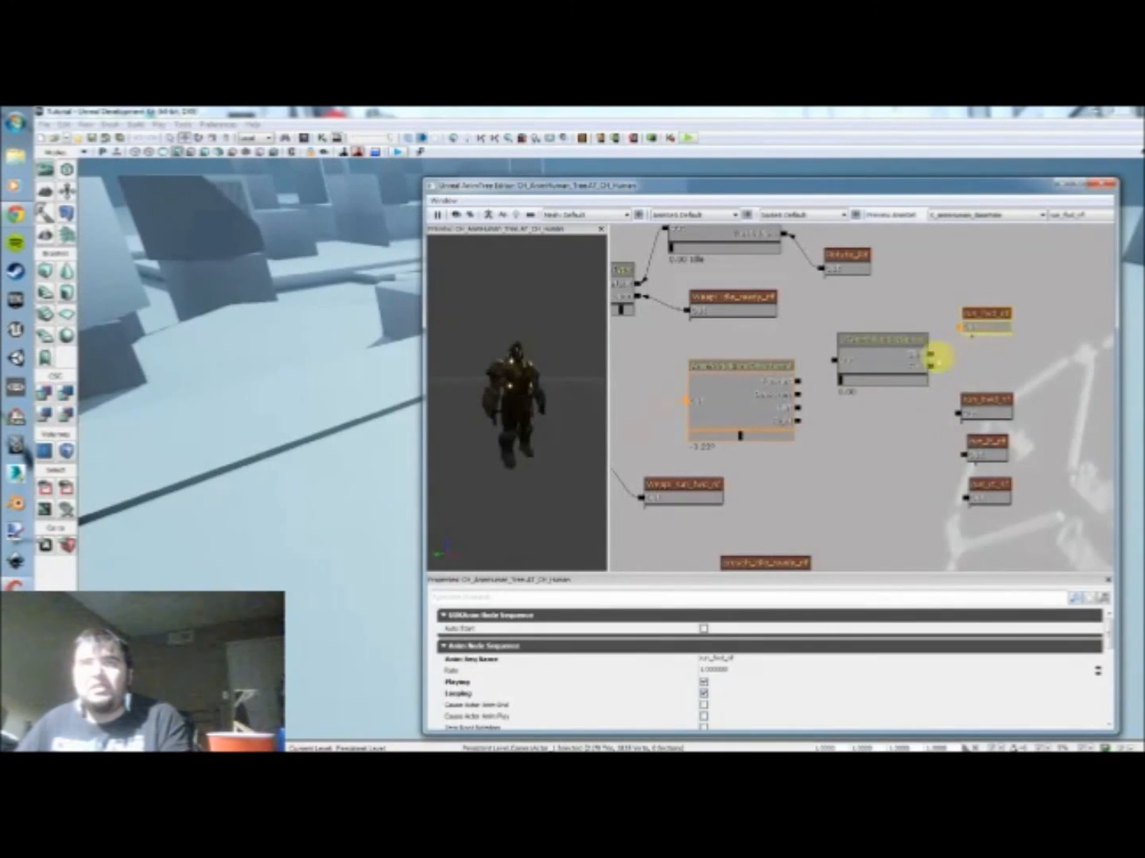
{"action": "left_click", "coordinate": [884, 352]}
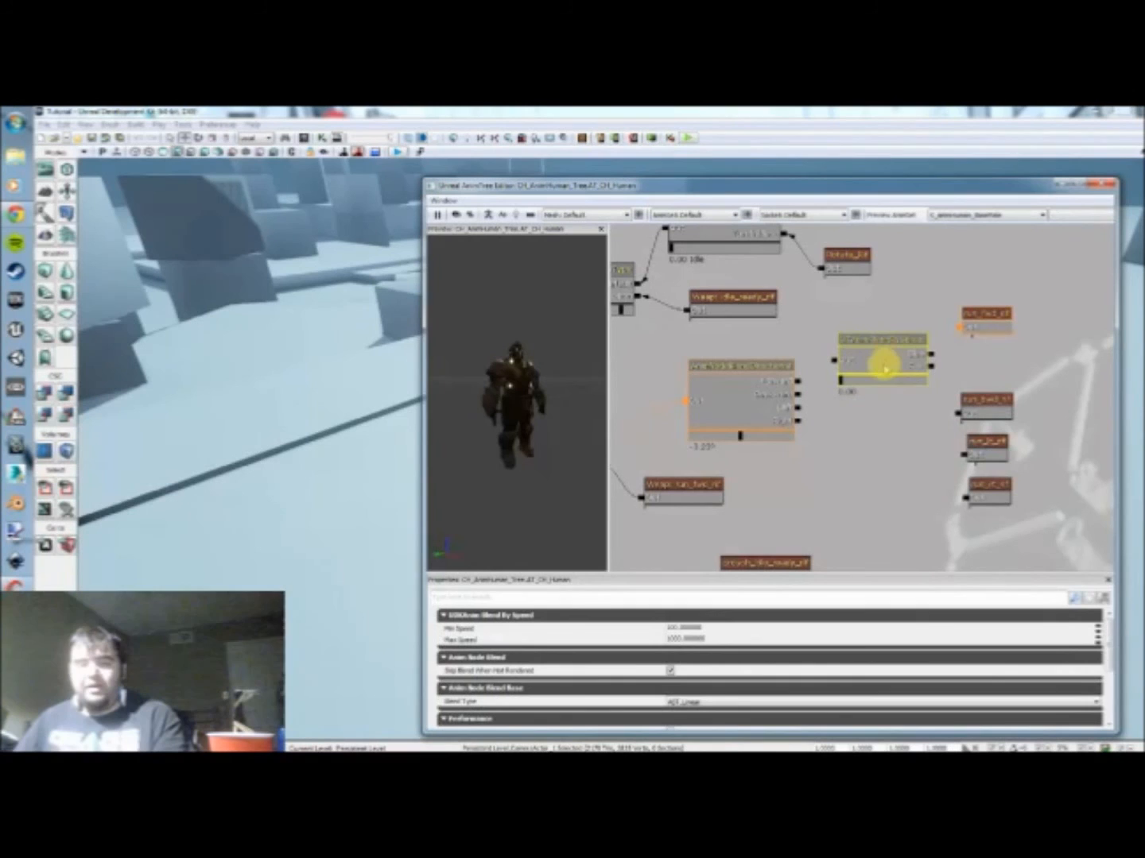
{"action": "key", "text": "ctrl+w"}
{"action": "left_click_drag", "start_coordinate": [896, 390], "coordinate": [869, 436]}
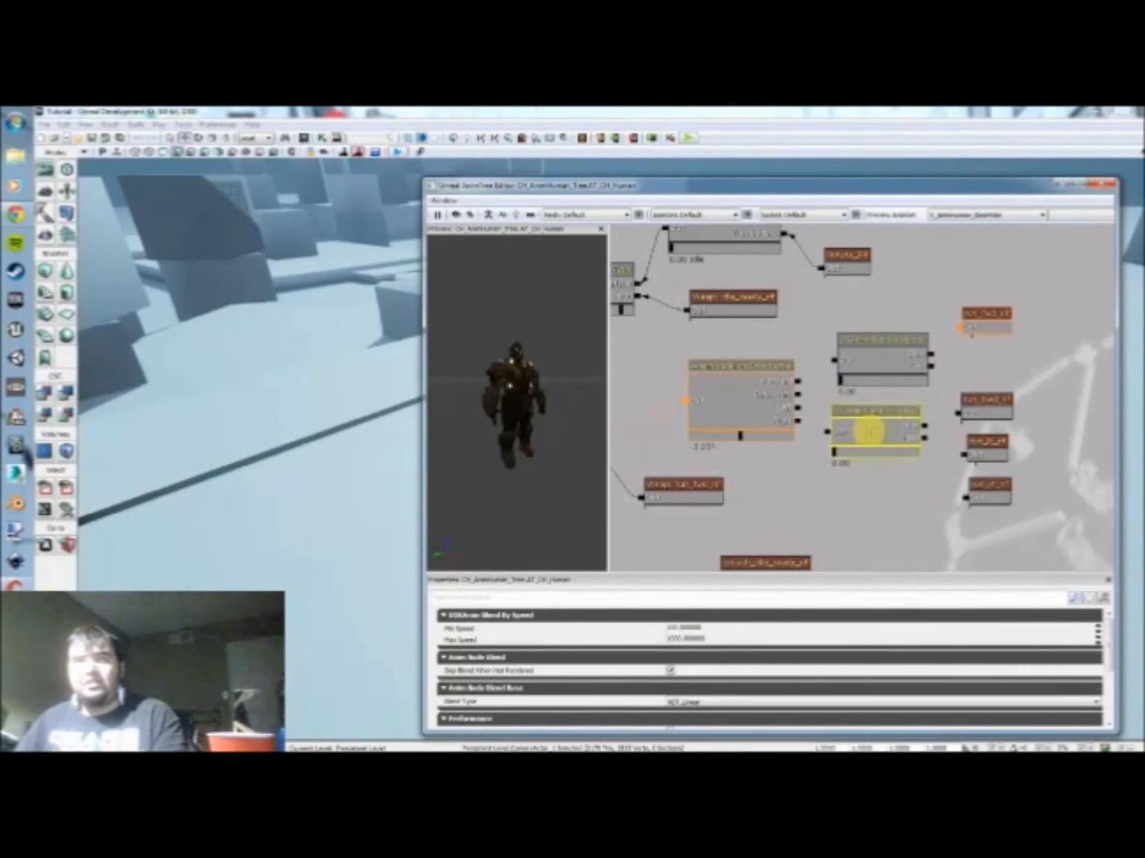
{"action": "left_click", "coordinate": [898, 369]}
{"action": "left_click_drag", "start_coordinate": [897, 369], "coordinate": [857, 320], "text": "ctrl"}
{"action": "left_click", "coordinate": [844, 417]}
{"action": "left_click_drag", "start_coordinate": [854, 421], "coordinate": [858, 460], "text": "ctrl"}
{"action": "key", "text": "ctrl+w"}
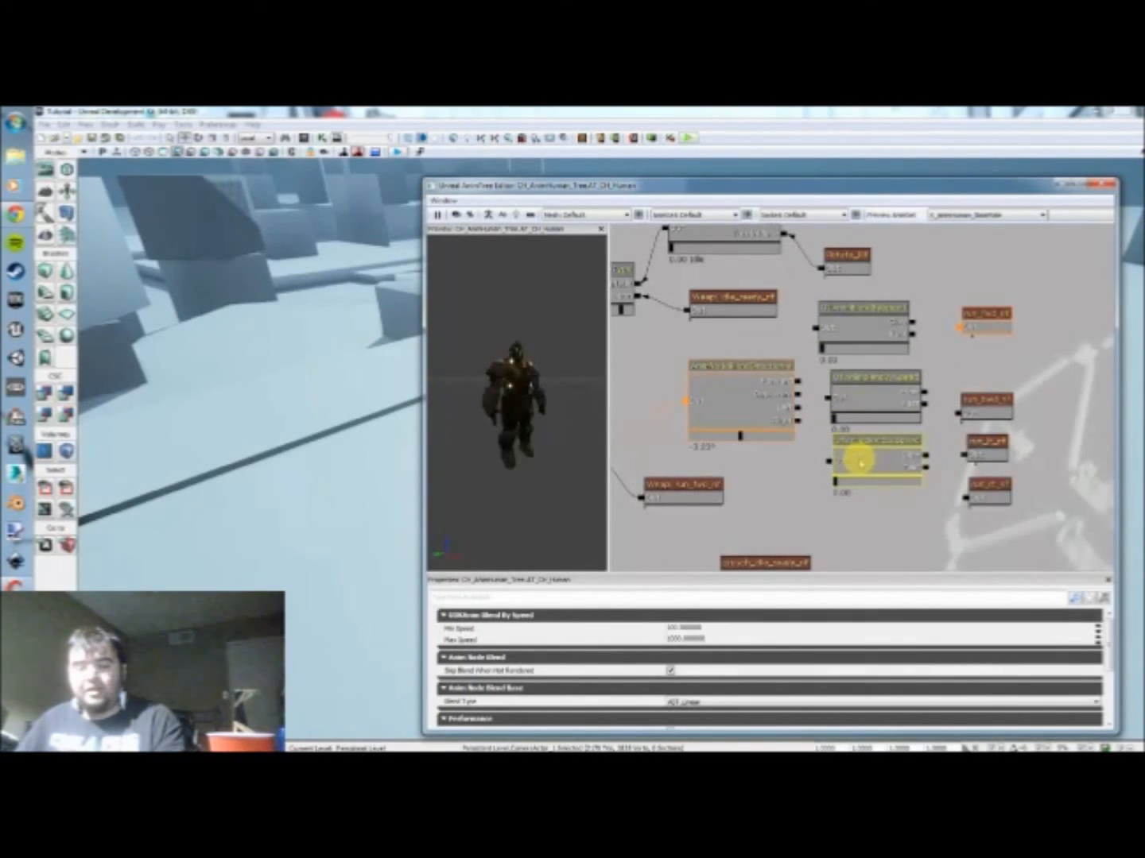
{"action": "key", "text": "ctrl+w"}
{"action": "left_click_drag", "start_coordinate": [915, 421], "coordinate": [862, 527], "text": "ctrl"}
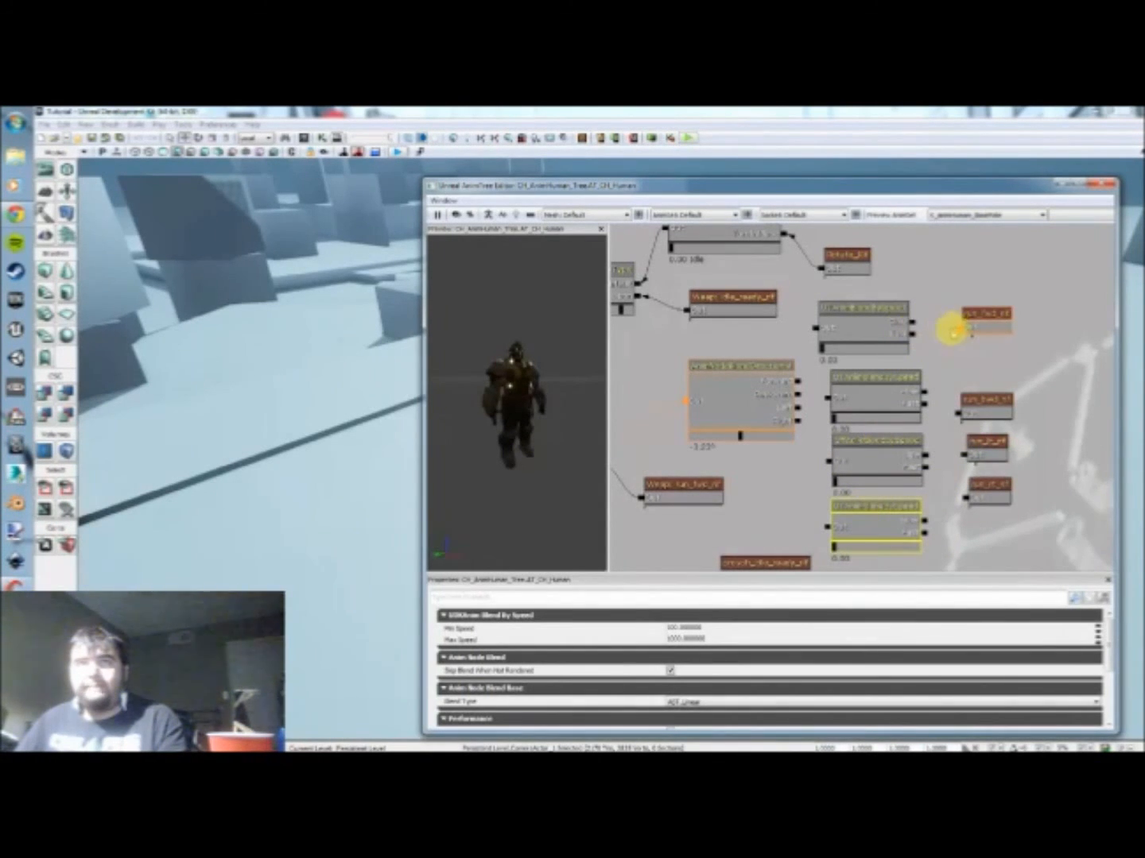
Step: Spread the four run sequences vertically beside the speed blend nodes, and line up the uppermost blend node with the others
{"action": "left_click", "coordinate": [977, 319]}
{"action": "left_click_drag", "start_coordinate": [976, 320], "coordinate": [978, 333], "text": "ctrl"}
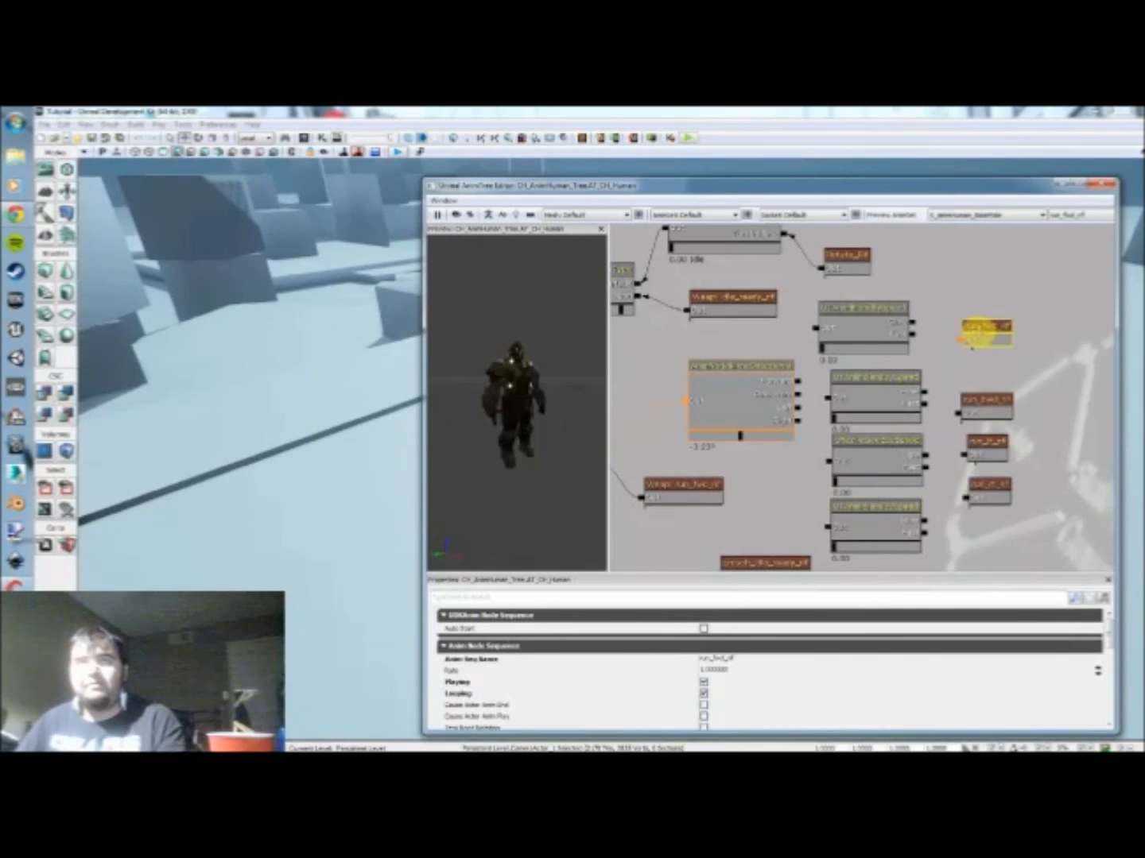
{"action": "left_click", "coordinate": [985, 452]}
{"action": "left_click", "coordinate": [998, 499], "text": "ctrl"}
{"action": "left_click_drag", "start_coordinate": [991, 454], "coordinate": [992, 493], "text": "ctrl"}
{"action": "left_click", "coordinate": [993, 490]}
{"action": "left_click", "coordinate": [971, 395]}
{"action": "left_click", "coordinate": [987, 335]}
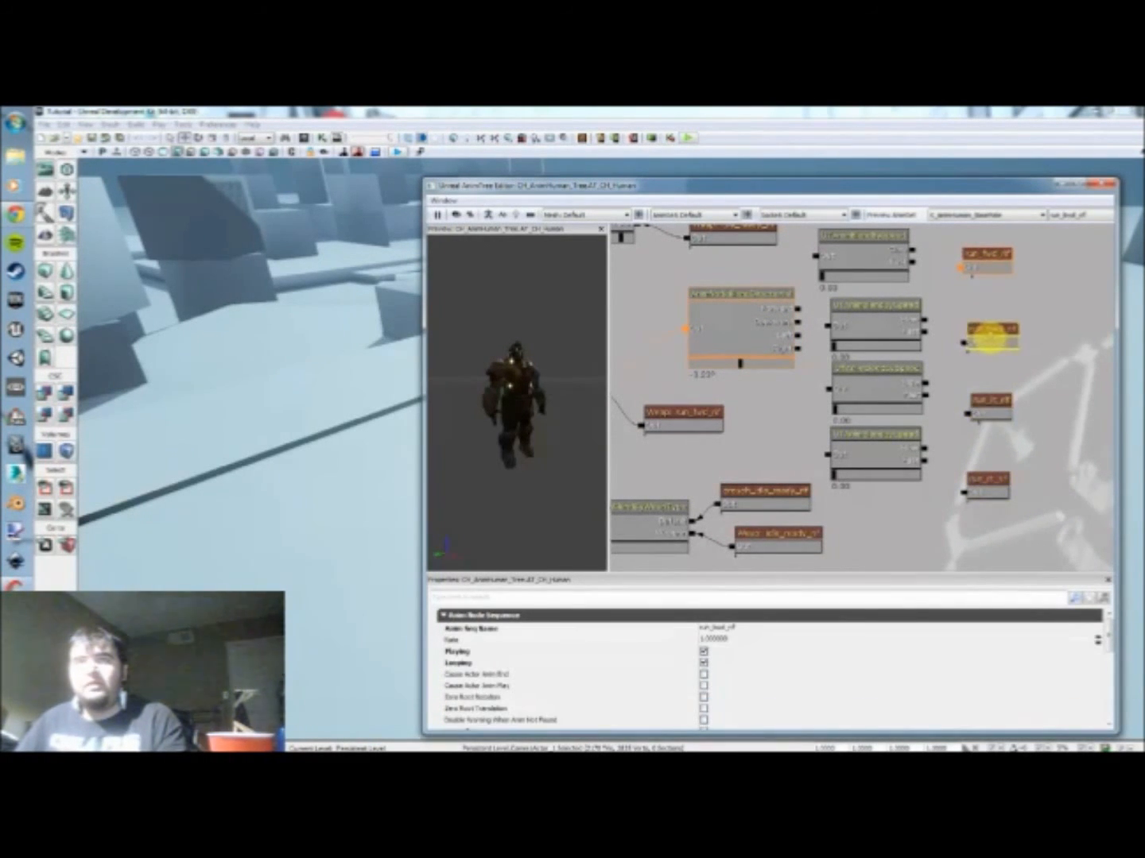
{"action": "left_click_drag", "start_coordinate": [990, 292], "coordinate": [983, 352]}
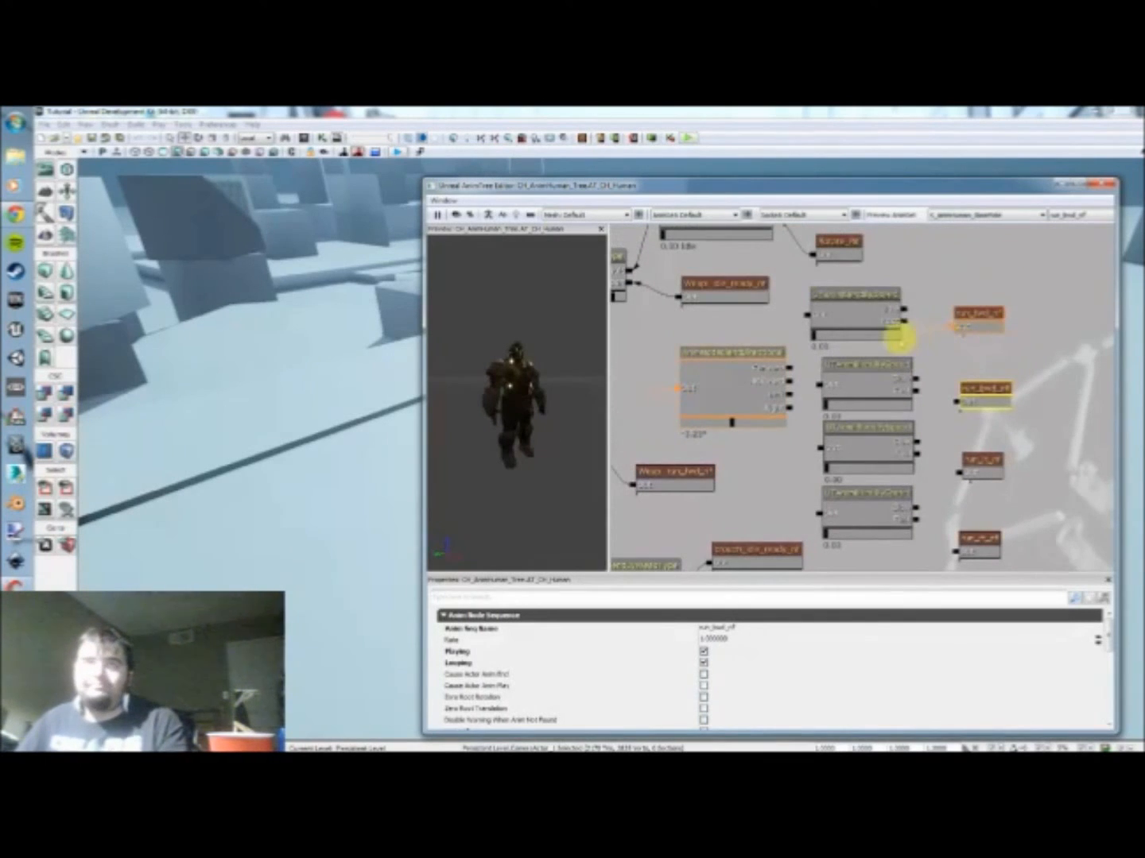
{"action": "left_click", "coordinate": [849, 313]}
{"action": "left_click_drag", "start_coordinate": [851, 312], "coordinate": [870, 314], "text": "ctrl"}
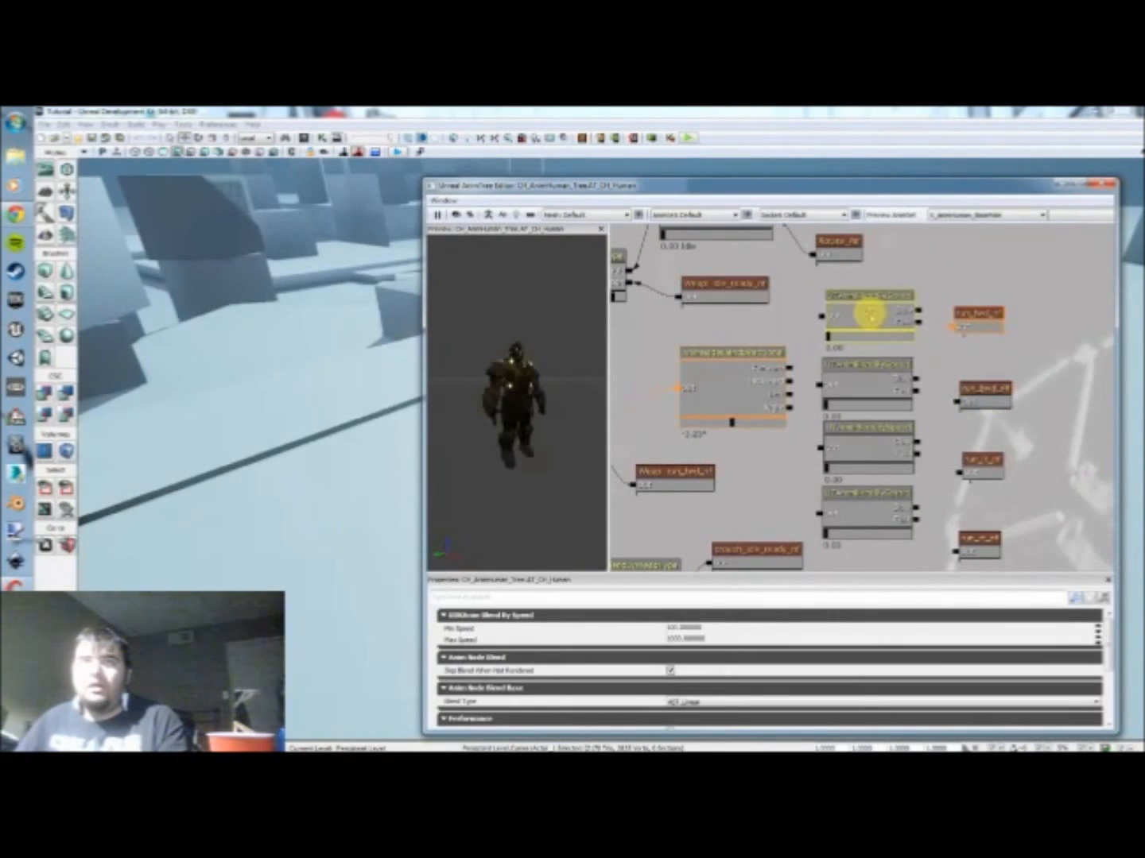
Step: Duplicate the forward and backward run sequences and place each copy directly above its original
{"action": "left_click", "coordinate": [974, 322]}
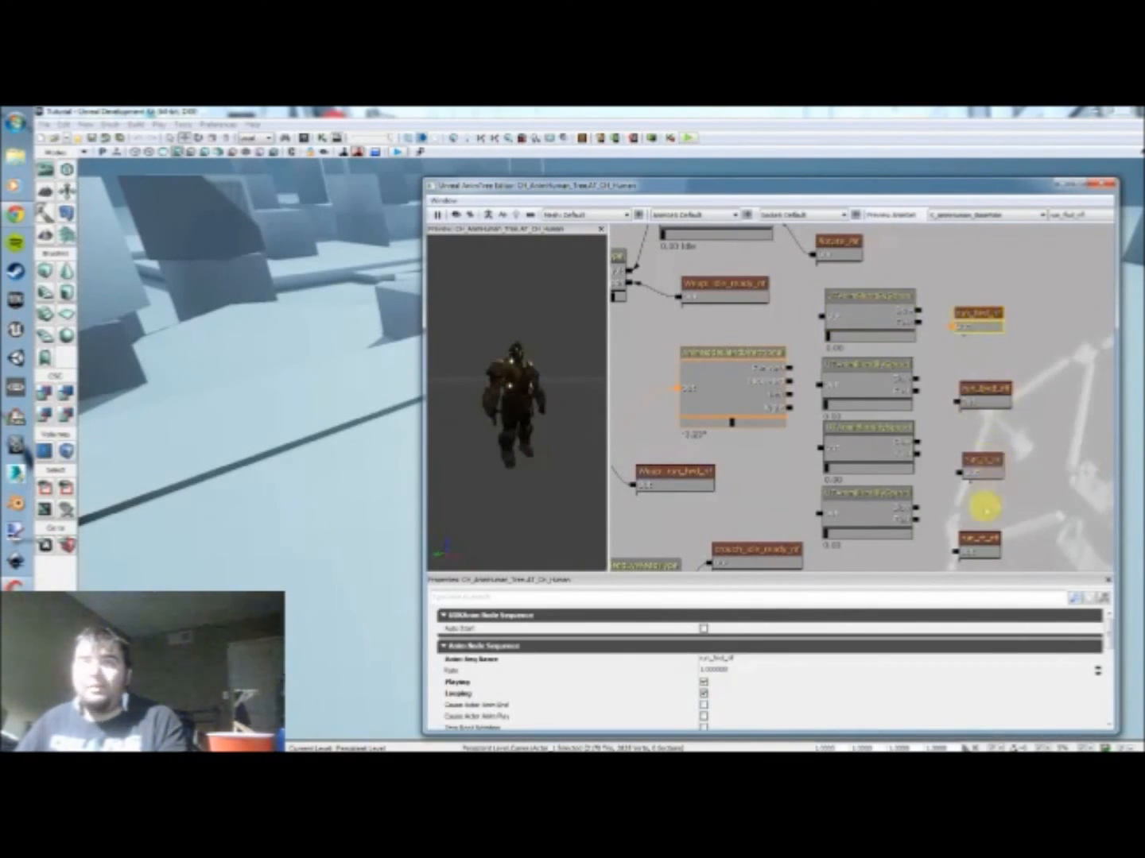
{"action": "key", "text": "ctrl+c"}
{"action": "key", "text": "ctrl+v"}
{"action": "left_click_drag", "start_coordinate": [980, 347], "coordinate": [962, 294]}
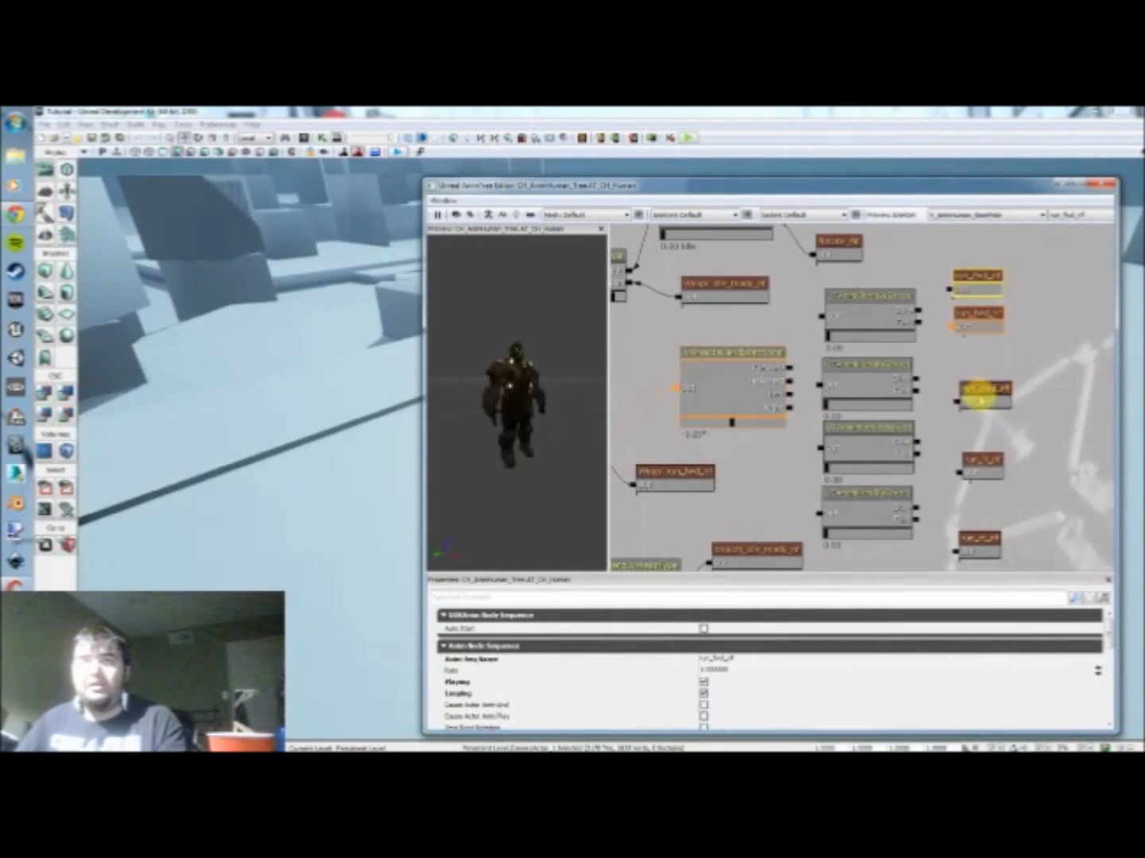
{"action": "left_click", "coordinate": [980, 399]}
{"action": "left_click_drag", "start_coordinate": [983, 397], "coordinate": [980, 364]}
Step: Duplicate the left and right run sequences and arrange each copy and original as a vertical pair
{"action": "left_click", "coordinate": [978, 461]}
{"action": "key", "text": "ctrl+w"}
{"action": "left_click_drag", "start_coordinate": [996, 482], "coordinate": [985, 442], "text": "ctrl"}
{"action": "left_click", "coordinate": [983, 433], "text": "ctrl"}
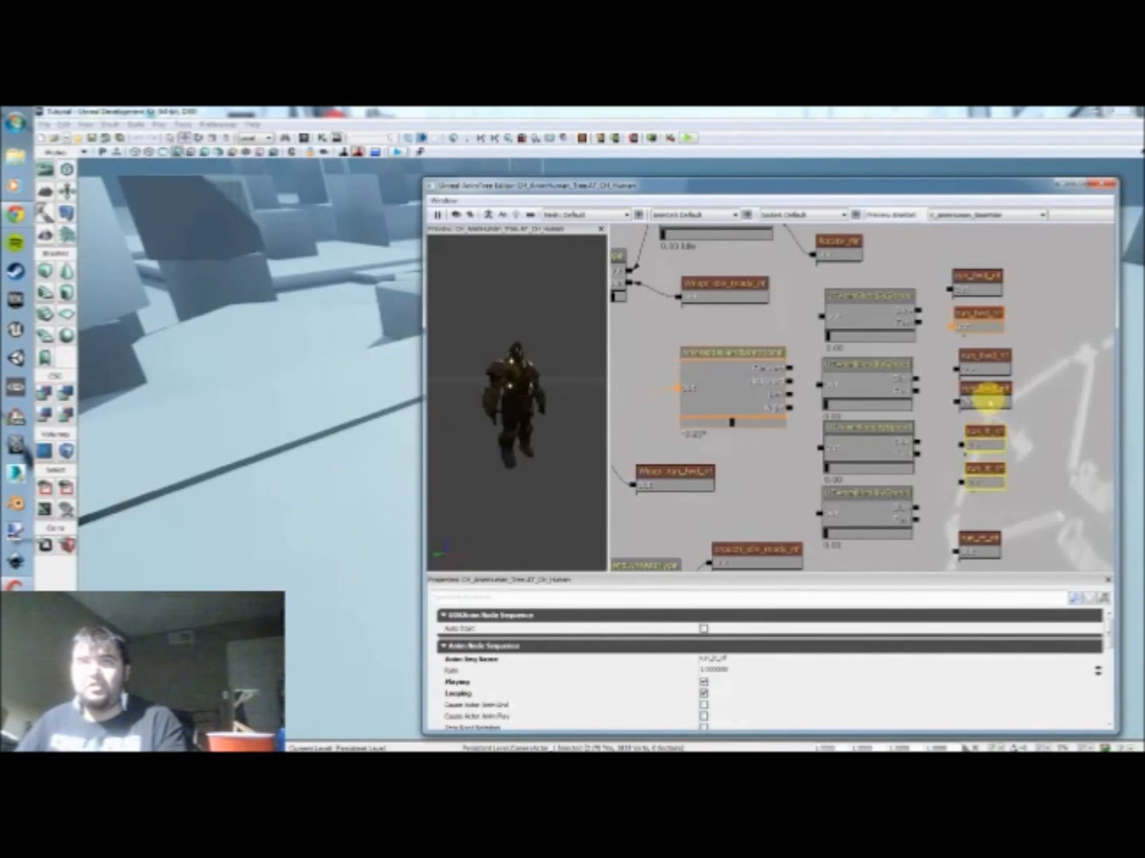
{"action": "left_click", "coordinate": [976, 537]}
{"action": "key", "text": "ctrl+w"}
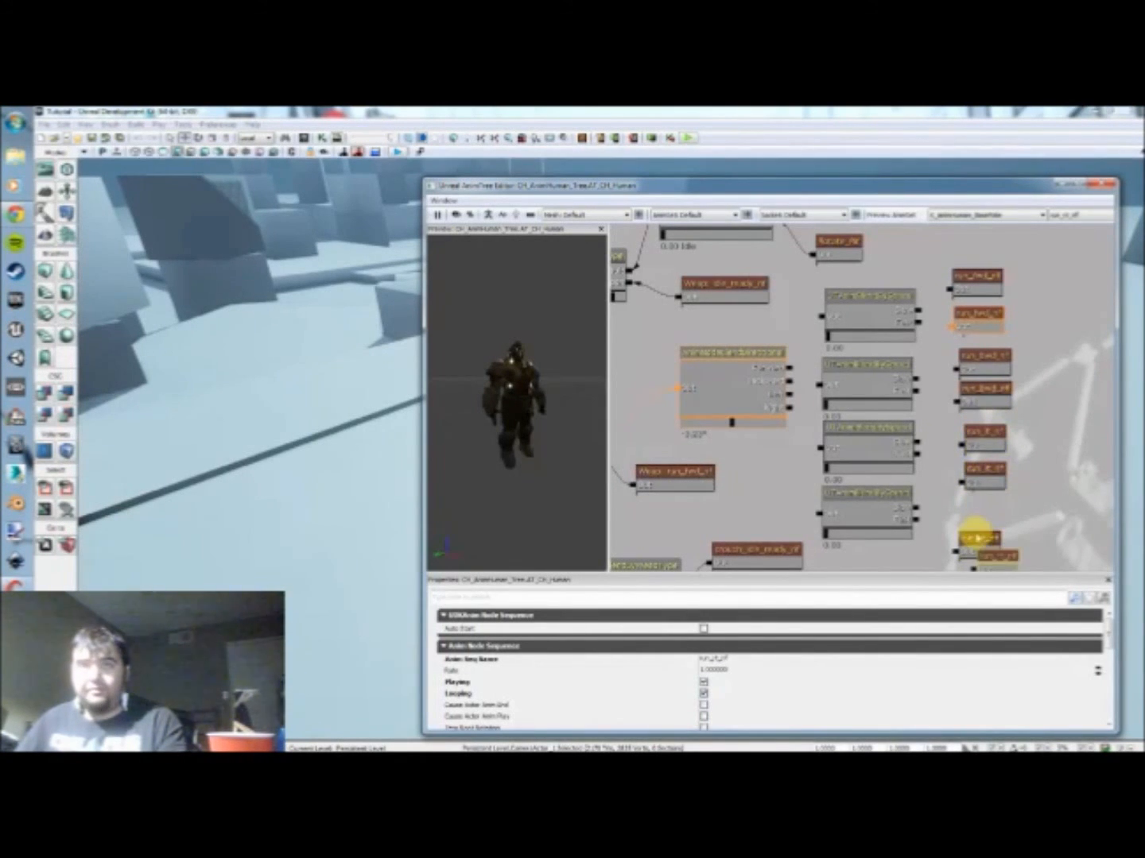
{"action": "left_click_drag", "start_coordinate": [986, 548], "coordinate": [983, 504], "text": "ctrl"}
{"action": "left_click_drag", "start_coordinate": [1044, 534], "coordinate": [980, 490]}
{"action": "left_click", "coordinate": [967, 500], "text": "ctrl"}
{"action": "left_click", "coordinate": [973, 440]}
{"action": "left_click", "coordinate": [977, 398], "text": "ctrl"}
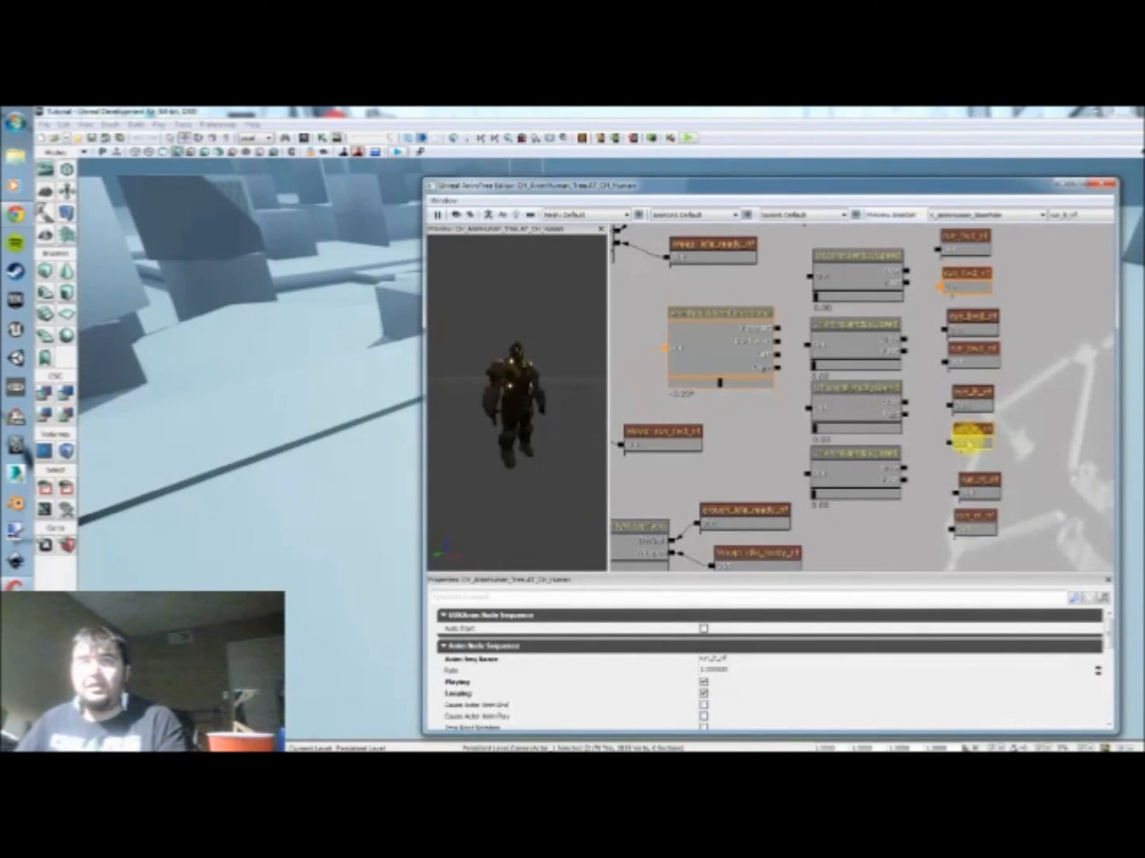
{"action": "left_click_drag", "start_coordinate": [999, 428], "coordinate": [999, 482]}
Step: Set the Rate to 0.5 on the upper sequence of each forward, backward, left and right run pair
{"action": "left_click", "coordinate": [978, 291]}
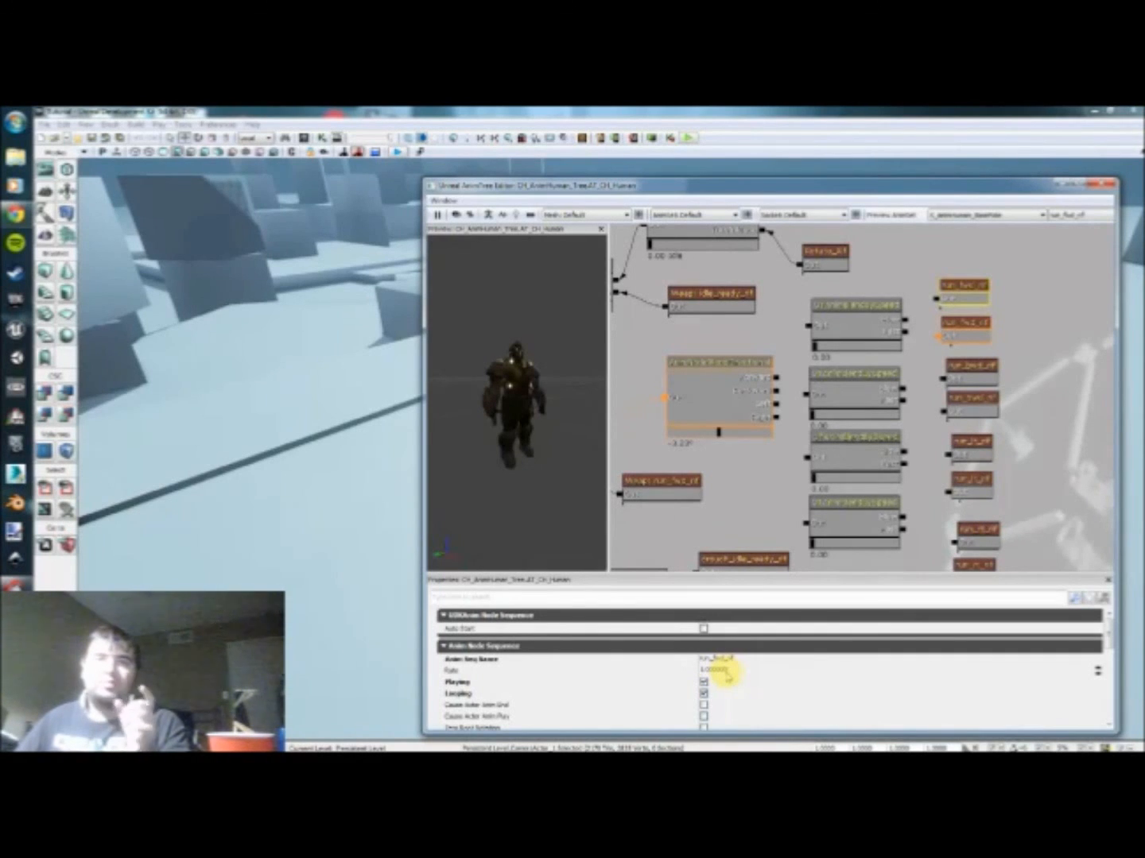
{"action": "left_click", "coordinate": [734, 671]}
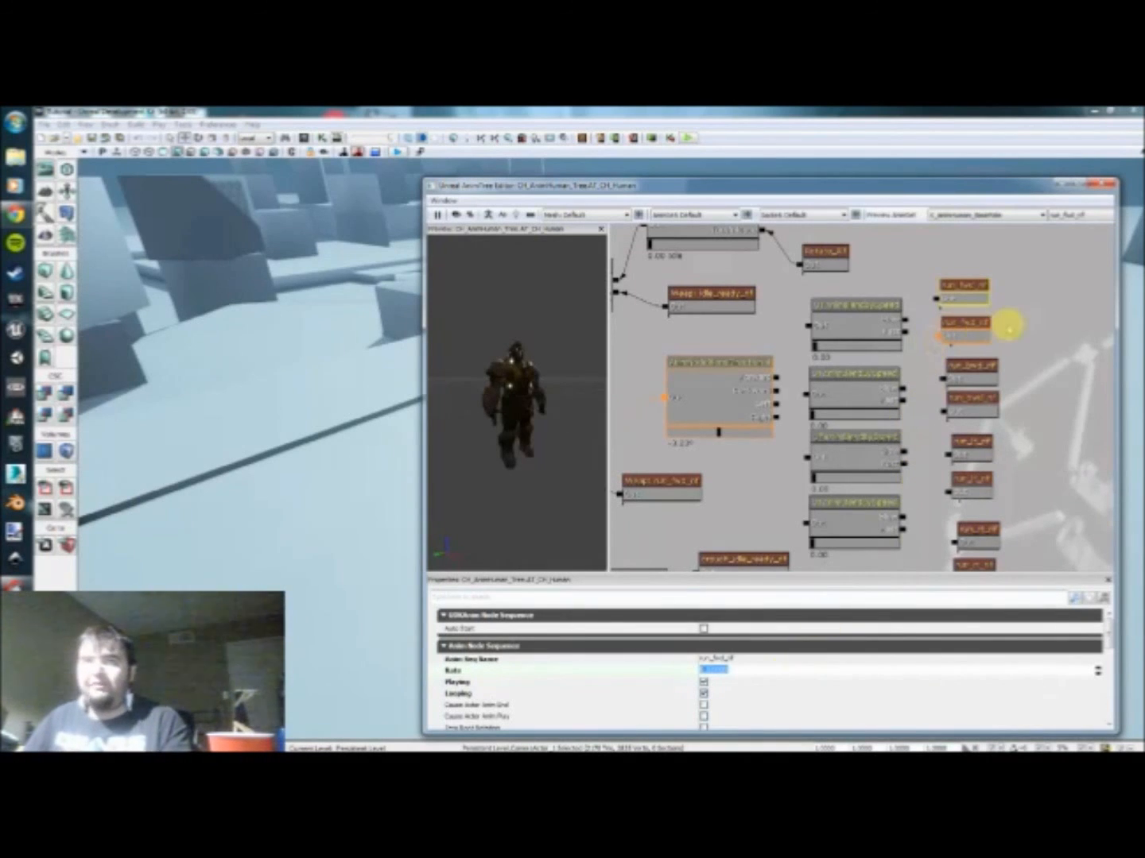
{"action": "left_click", "coordinate": [978, 369]}
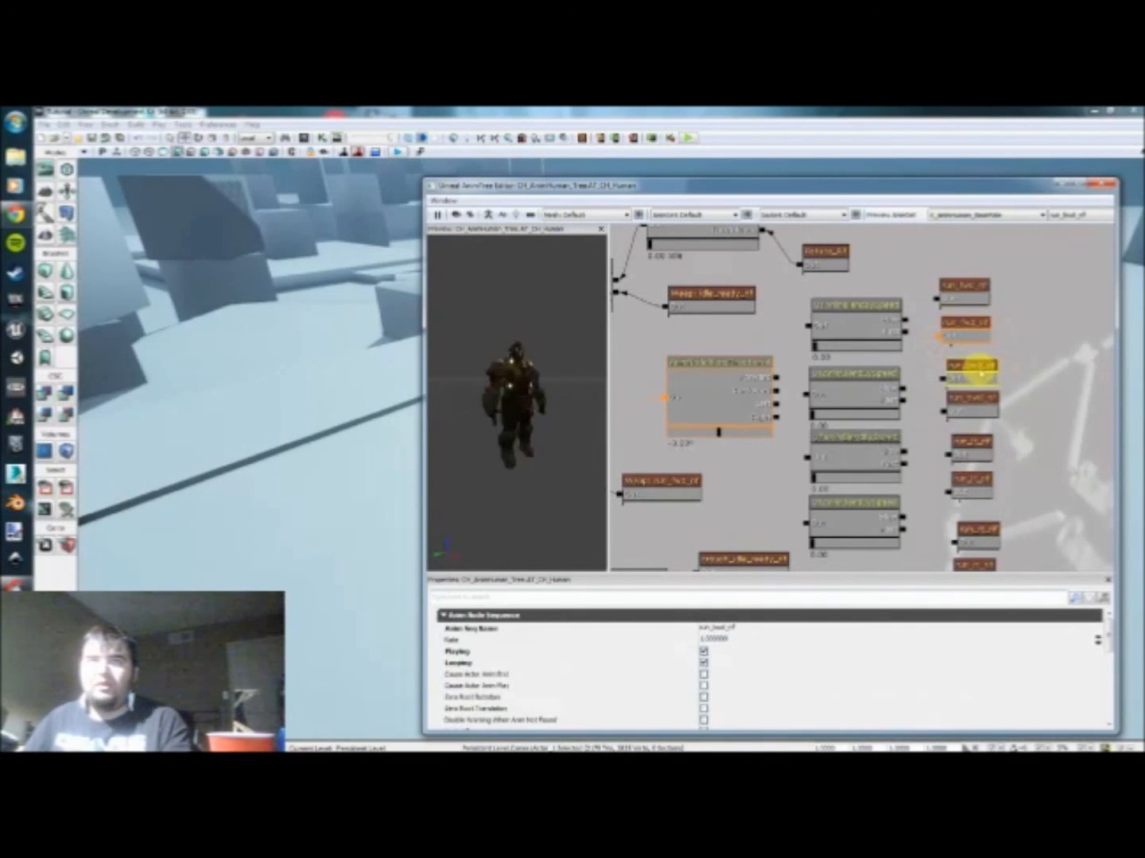
{"action": "left_click", "coordinate": [722, 646]}
{"action": "type", "text": ".5"}
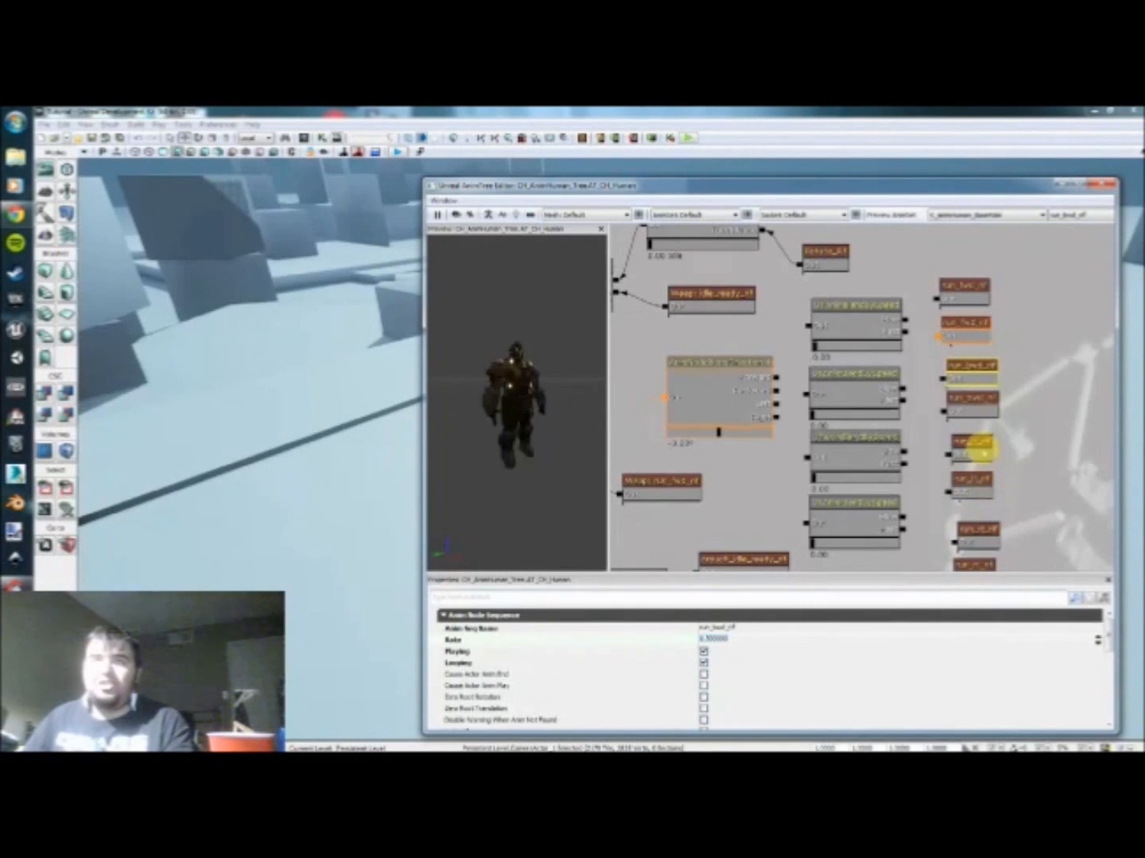
{"action": "left_click", "coordinate": [974, 446]}
{"action": "left_click", "coordinate": [715, 671]}
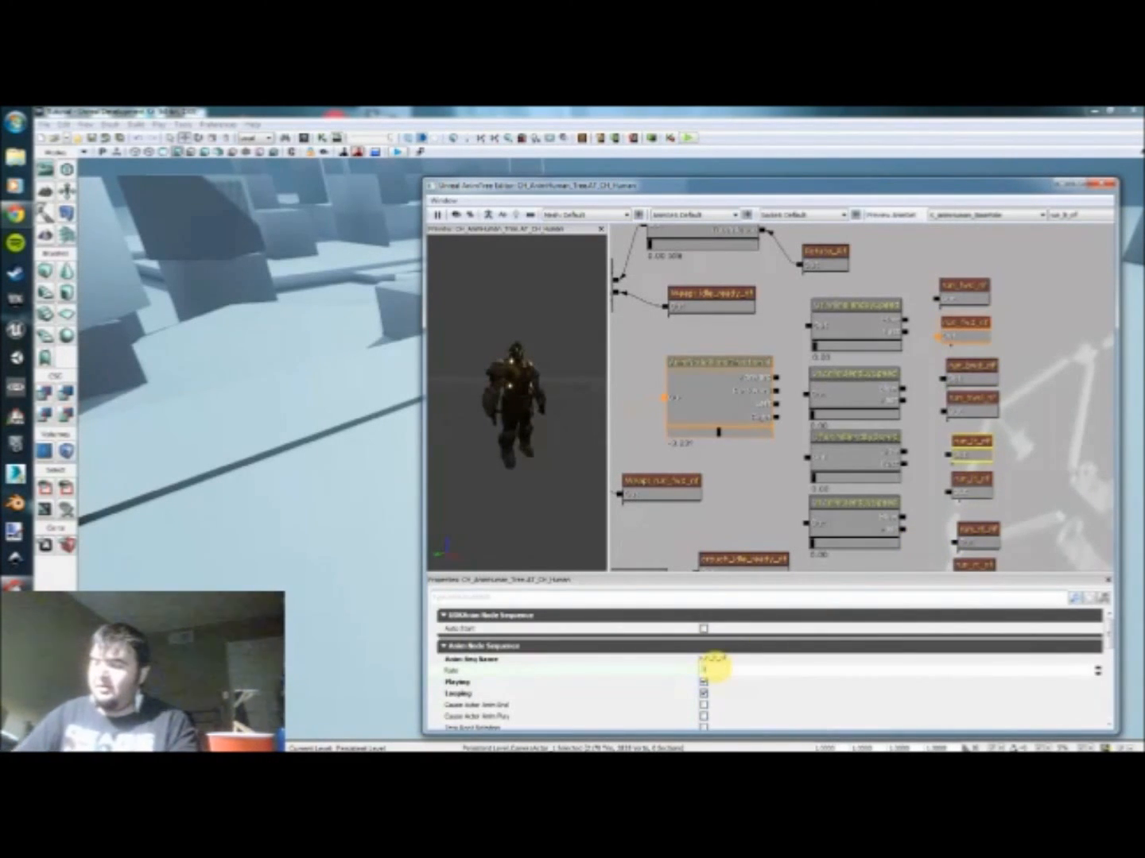
{"action": "left_click", "coordinate": [970, 528]}
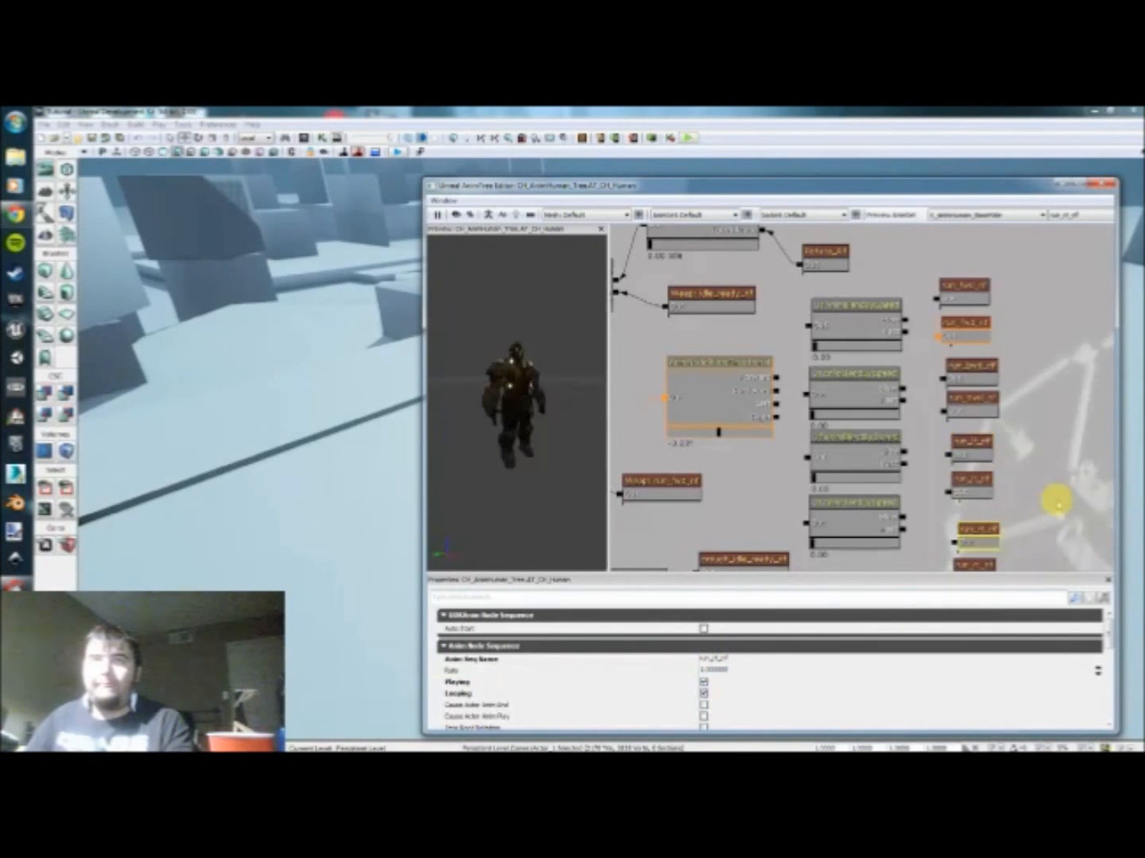
{"action": "left_click_drag", "start_coordinate": [1050, 505], "coordinate": [1057, 447]}
{"action": "left_click", "coordinate": [711, 670]}
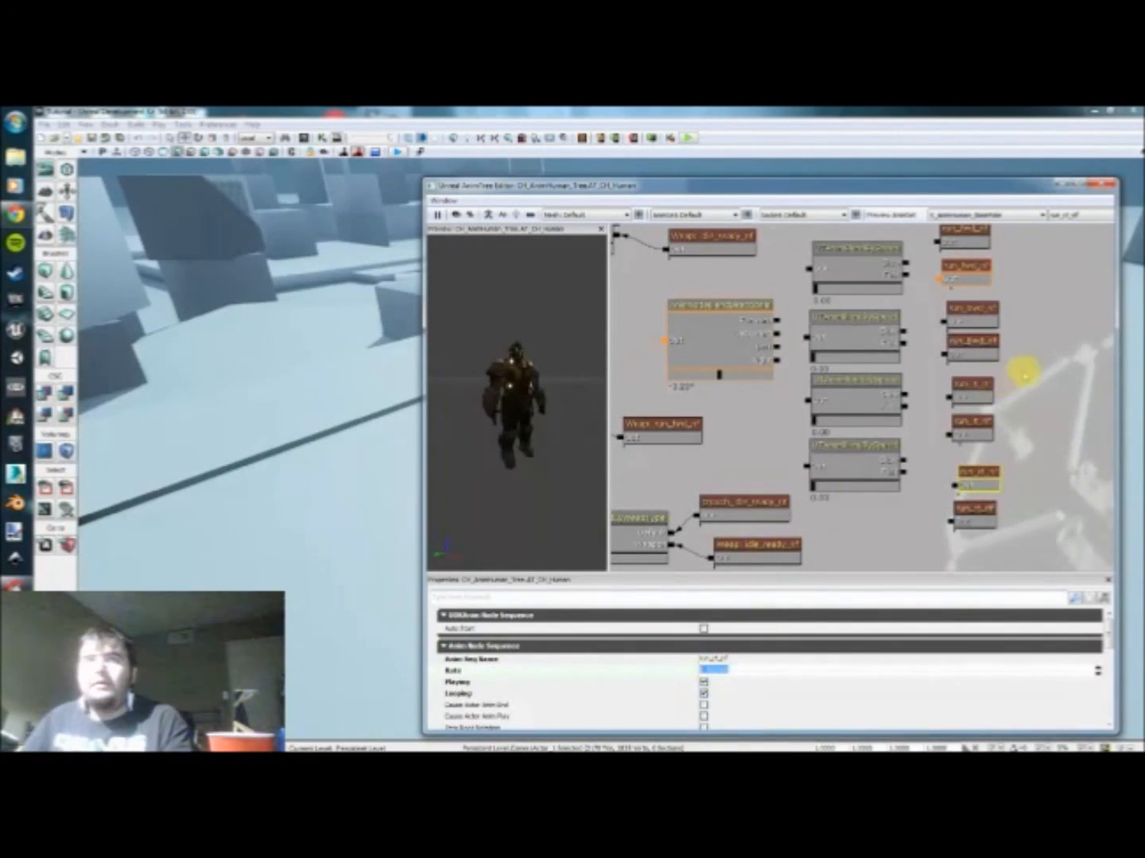
Step: Link the upper run sequence of each pair to the Slow connector of its matching speed blend node
{"action": "left_click_drag", "start_coordinate": [1022, 372], "coordinate": [996, 391]}
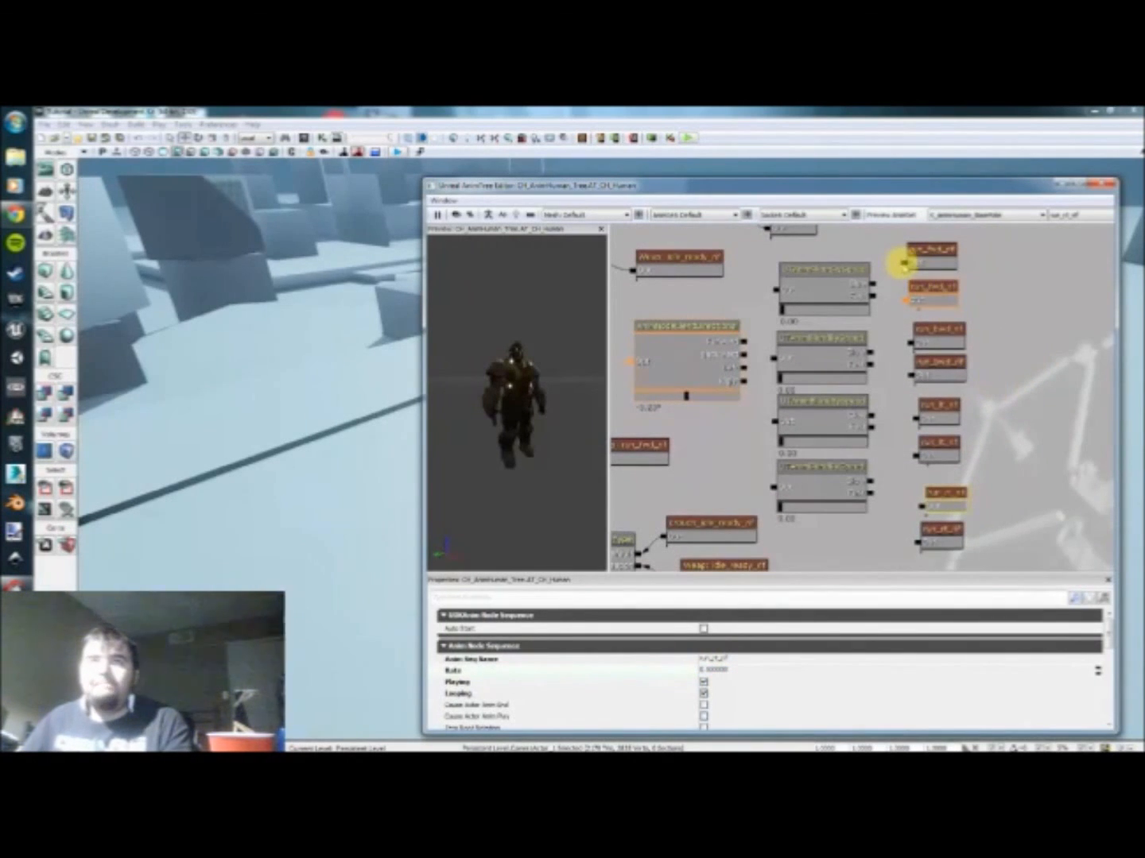
{"action": "left_click_drag", "start_coordinate": [905, 263], "coordinate": [878, 285]}
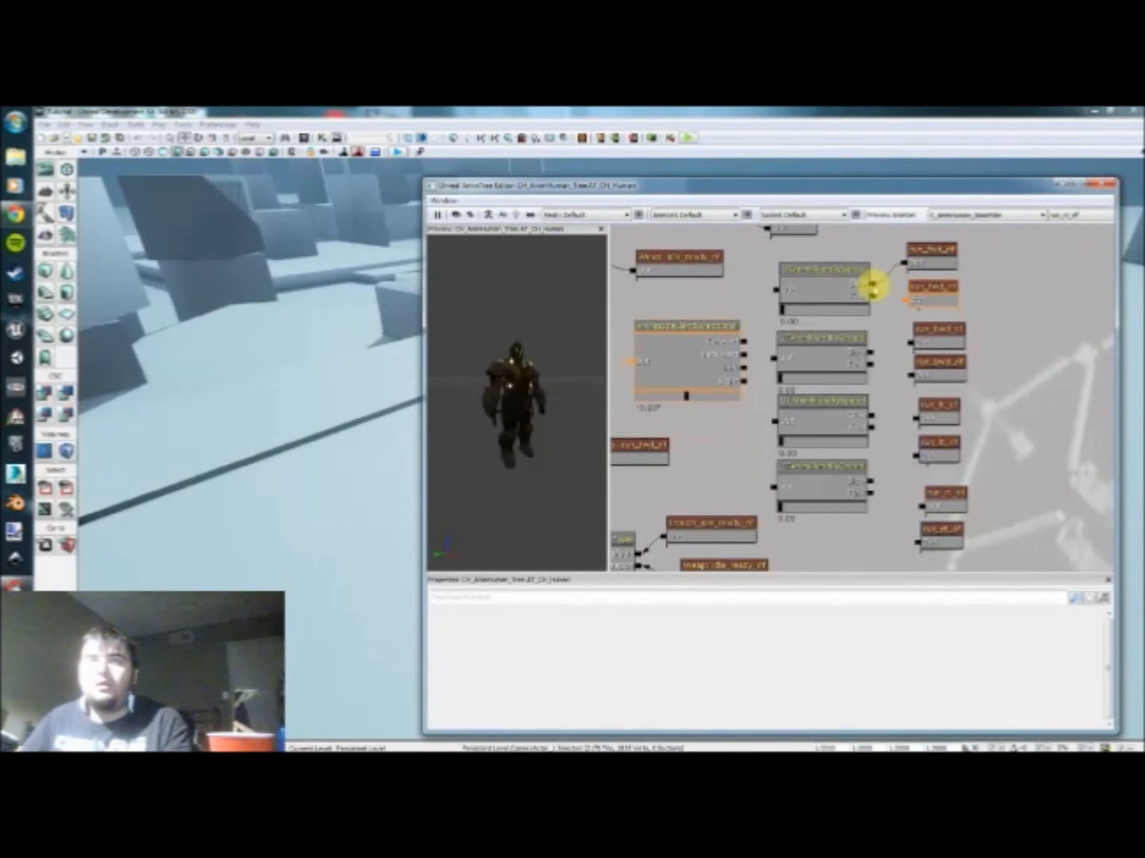
{"action": "left_click_drag", "start_coordinate": [912, 345], "coordinate": [870, 351]}
{"action": "left_click_drag", "start_coordinate": [914, 422], "coordinate": [869, 416]}
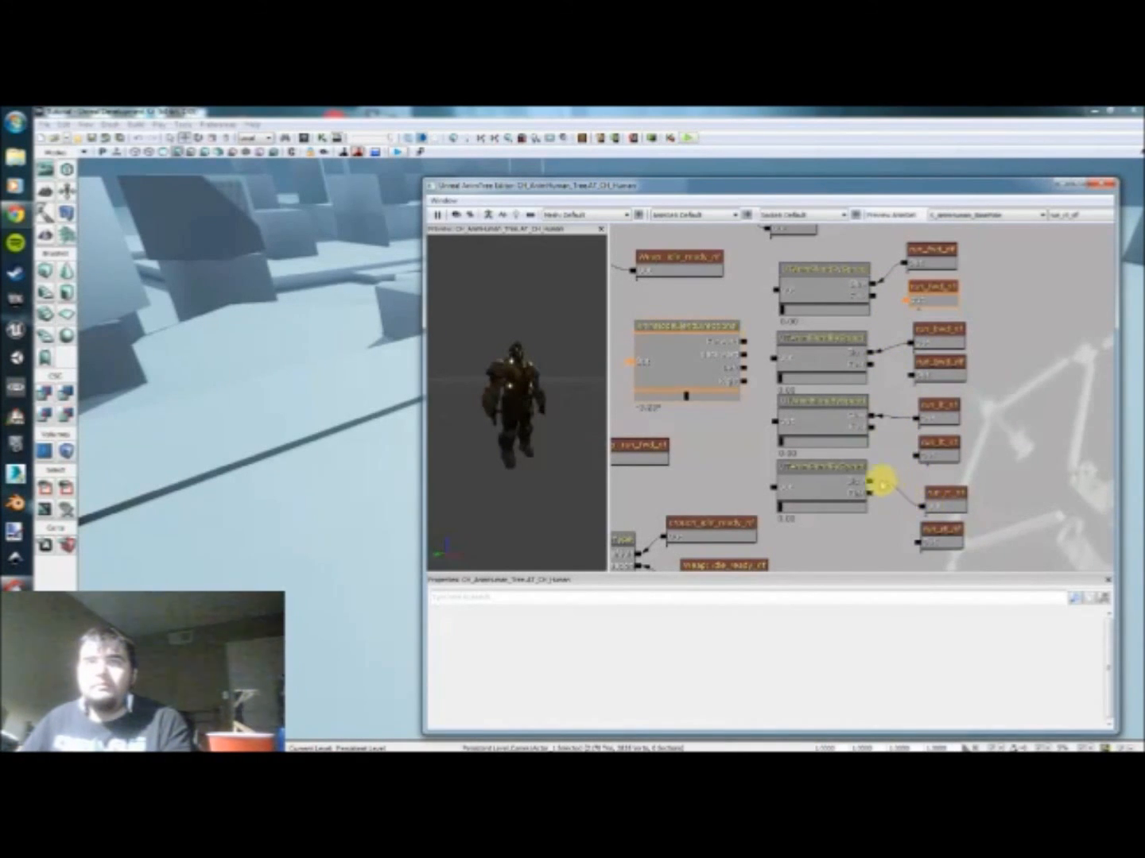
{"action": "left_click_drag", "start_coordinate": [912, 506], "coordinate": [871, 481]}
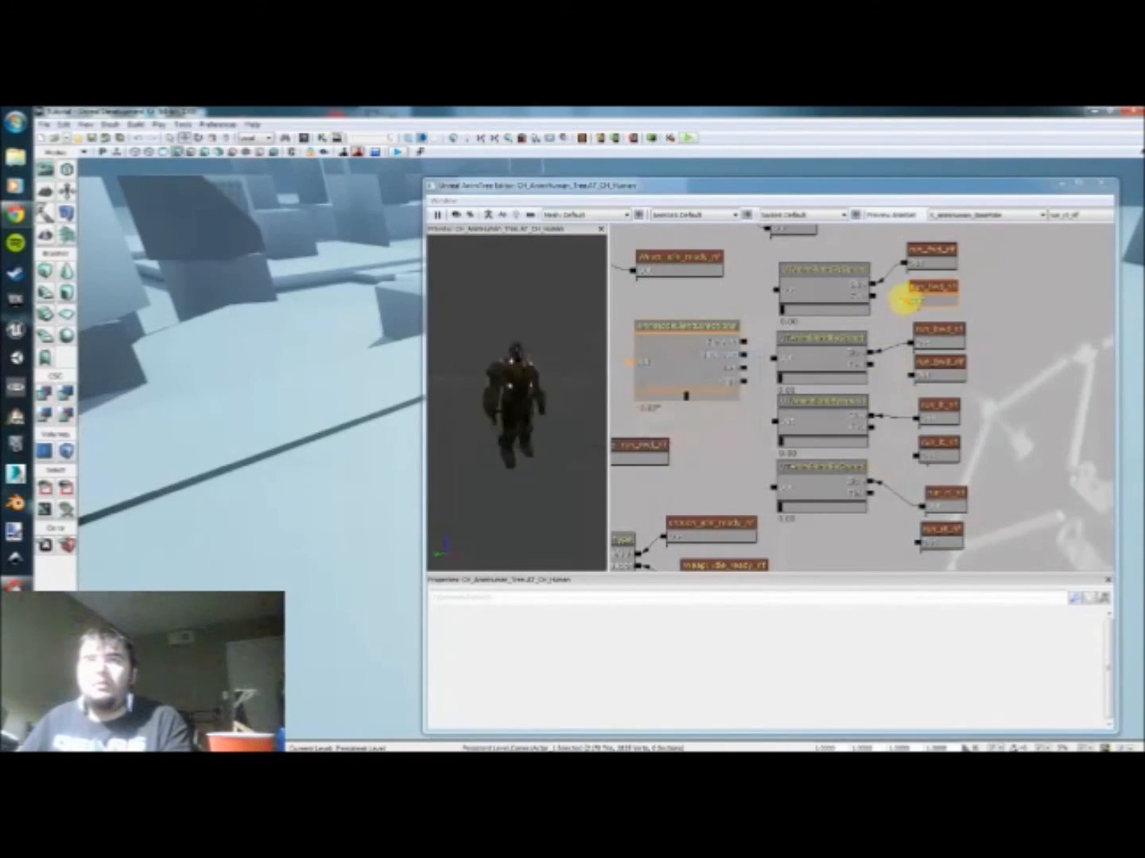
Step: Link the lower run sequence of each pair to its speed blend node's Fast connector, and select the forward speed blend node
{"action": "left_click_drag", "start_coordinate": [906, 302], "coordinate": [874, 296]}
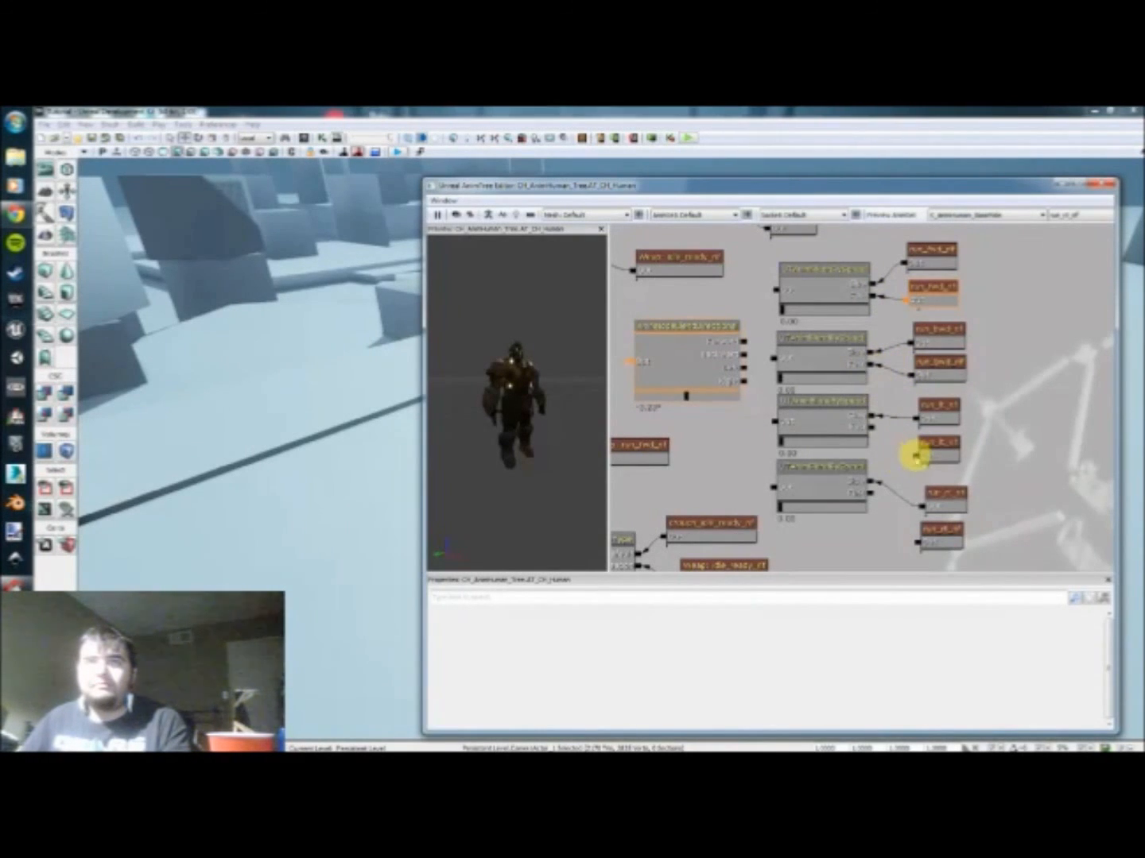
{"action": "left_click_drag", "start_coordinate": [916, 456], "coordinate": [873, 429]}
{"action": "left_click_drag", "start_coordinate": [917, 545], "coordinate": [927, 491]}
{"action": "left_click", "coordinate": [879, 310]}
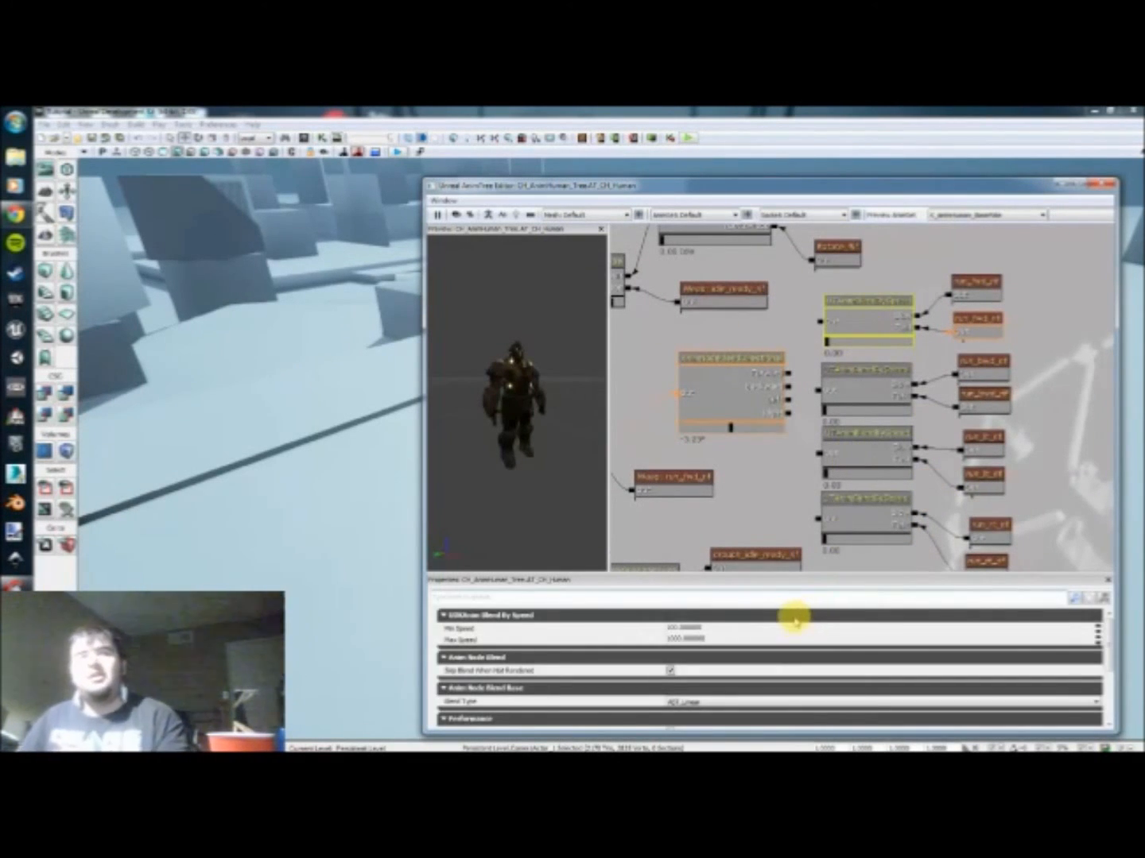
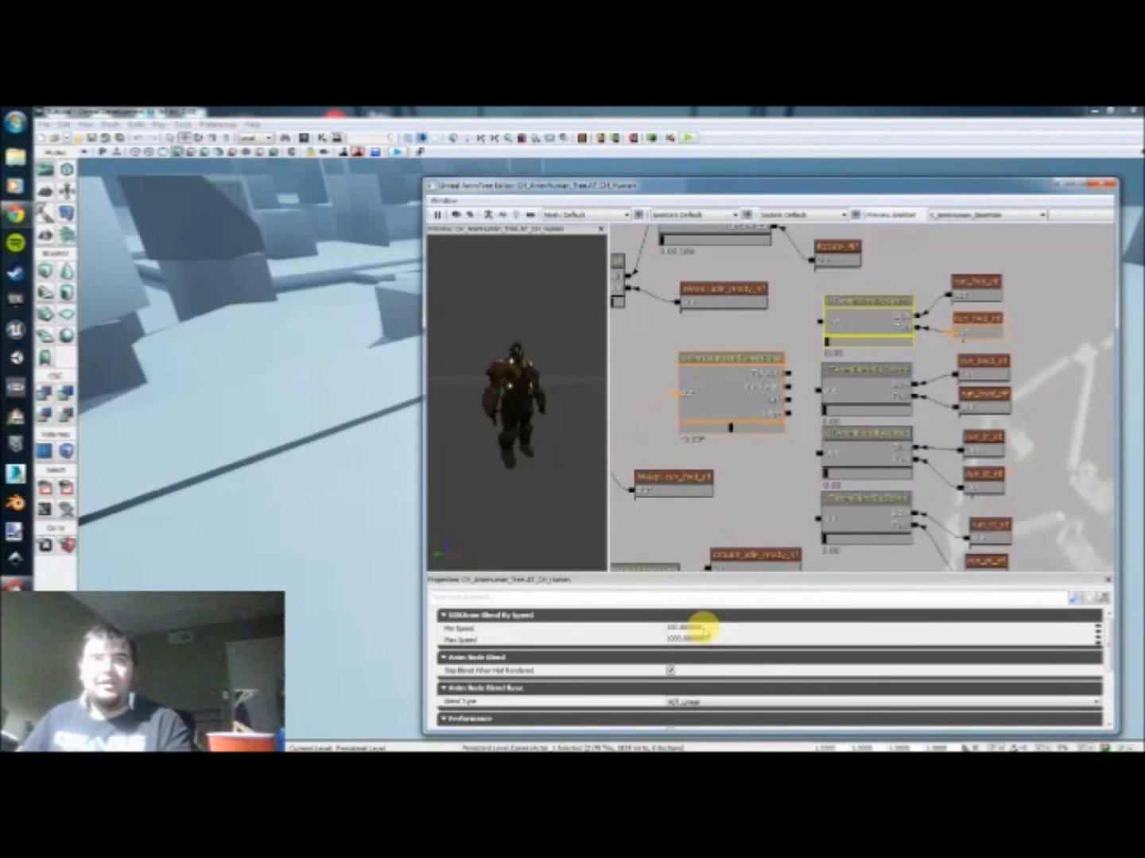
Step: Set the forward speed blend node's Min Speed to 220 and Max Speed to 440
{"action": "left_click", "coordinate": [710, 627]}
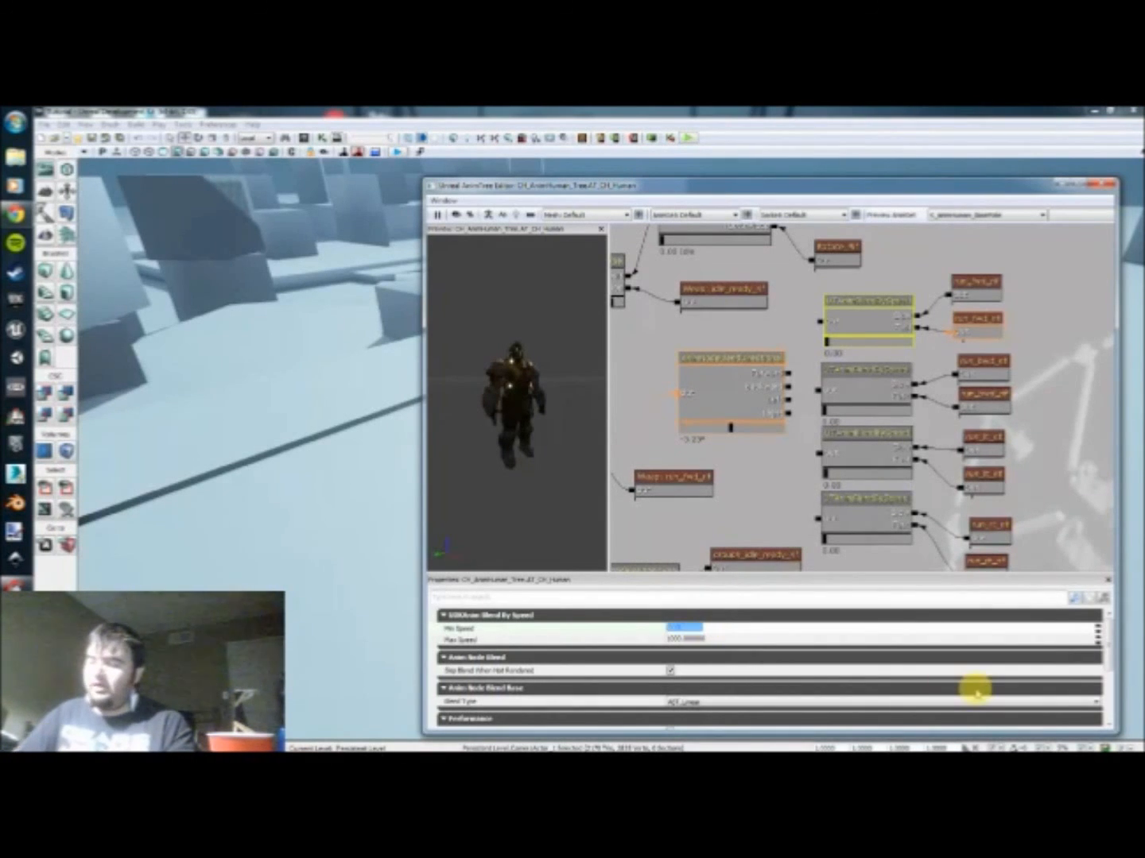
{"action": "type", "text": "100"}
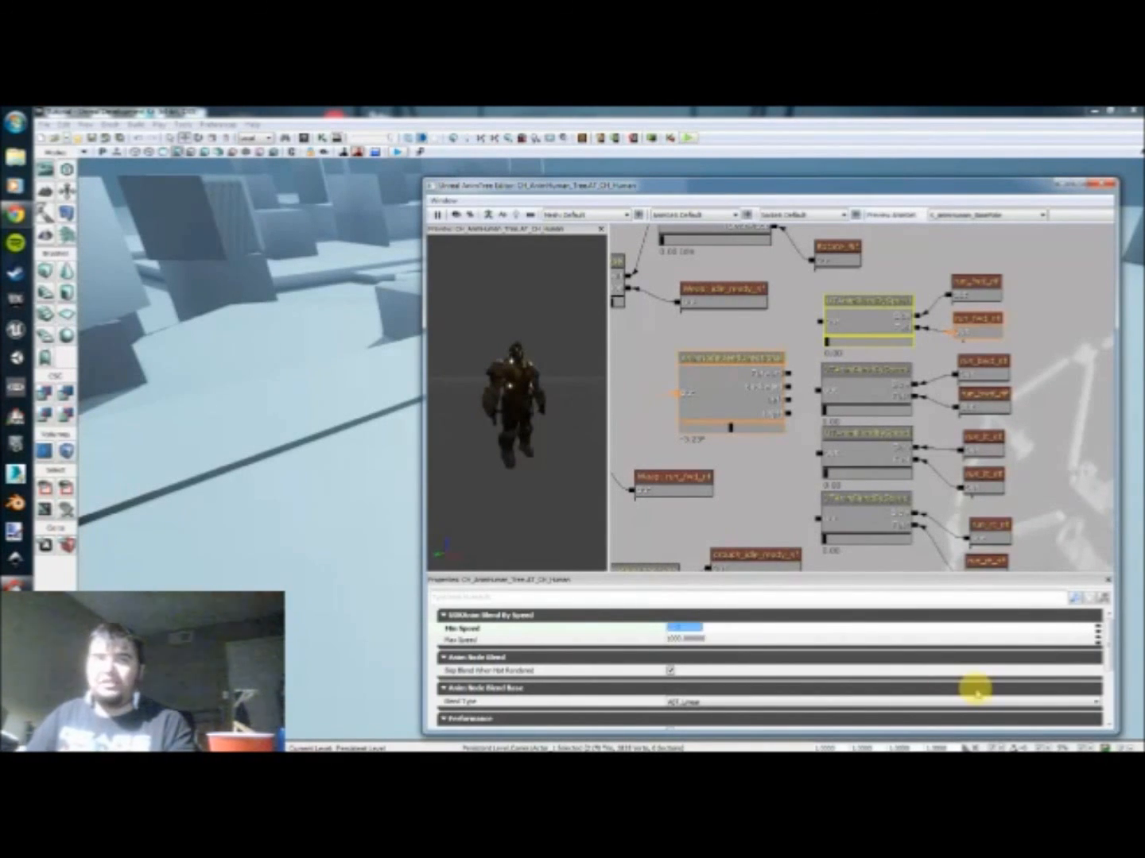
{"action": "left_click", "coordinate": [707, 640]}
{"action": "type", "text": "440."}
{"action": "key", "text": "Return"}
Step: Set the backward speed blend node's Min Speed to 220 and Max Speed to 440
{"action": "left_click", "coordinate": [899, 388]}
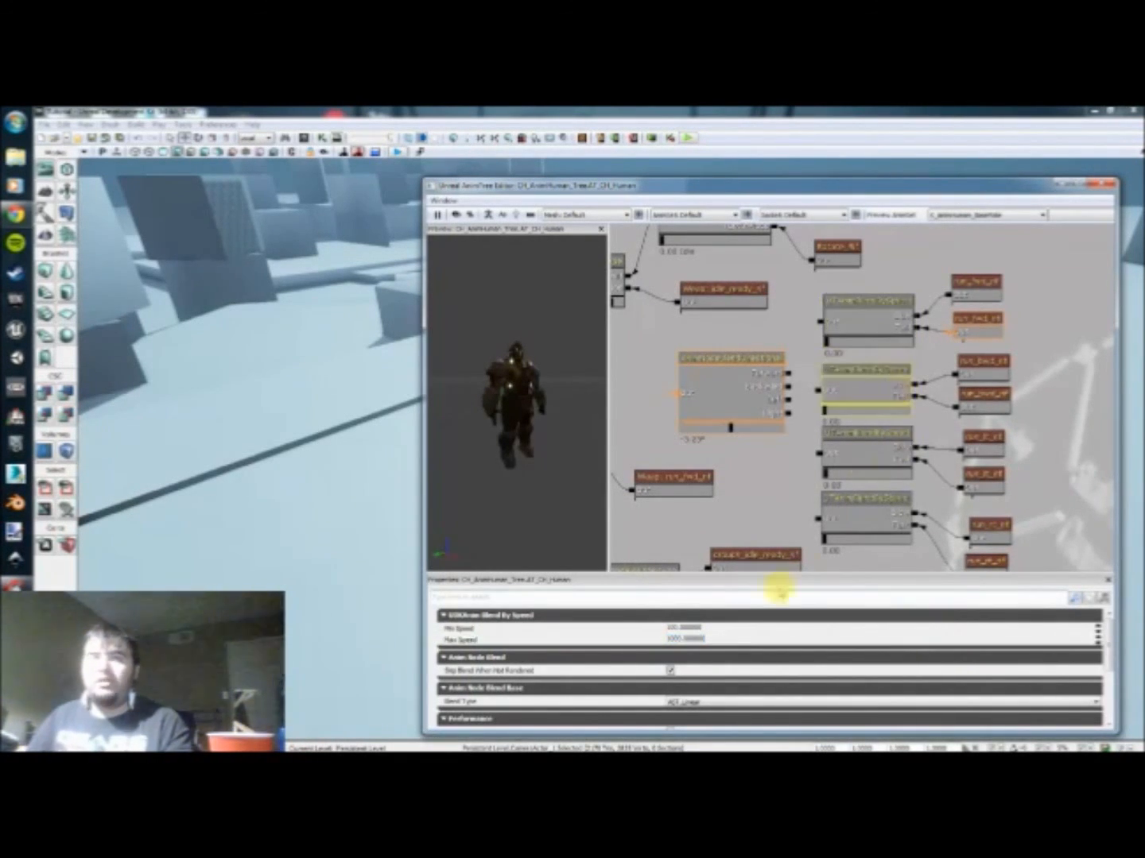
{"action": "left_click", "coordinate": [715, 628]}
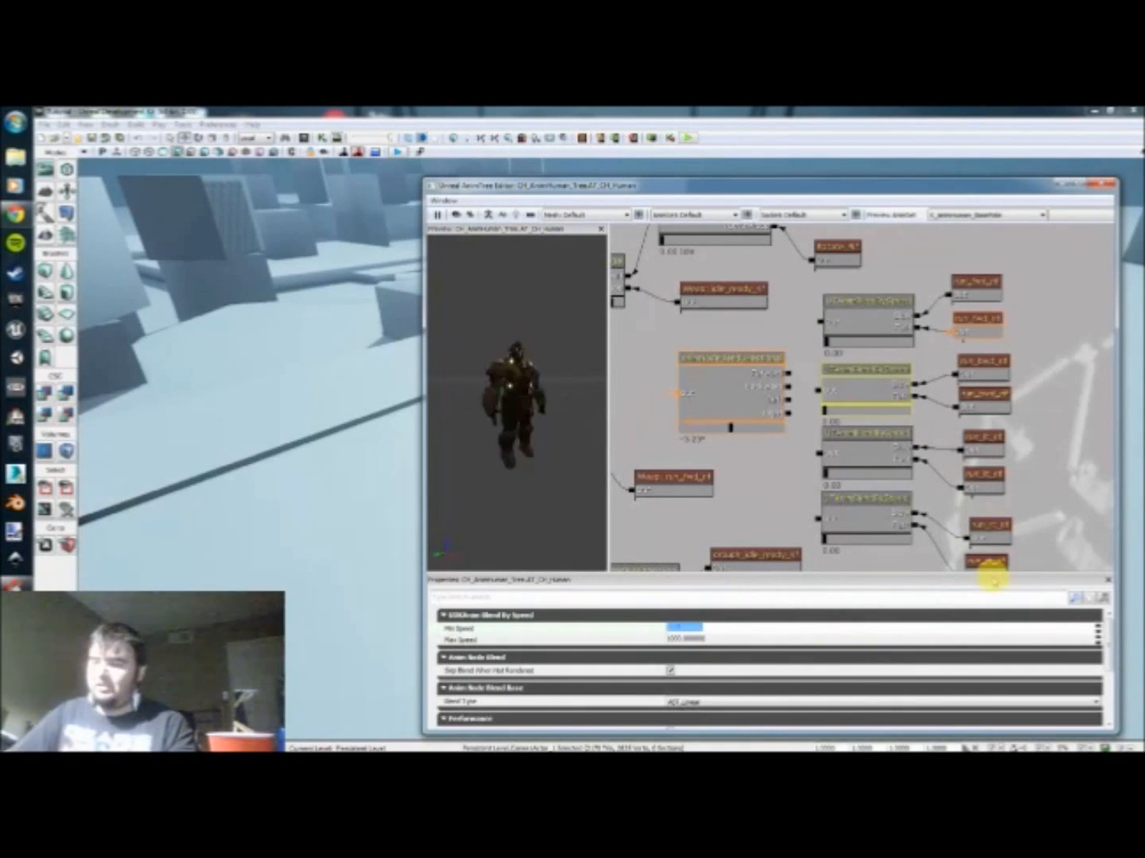
{"action": "key", "text": "Return"}
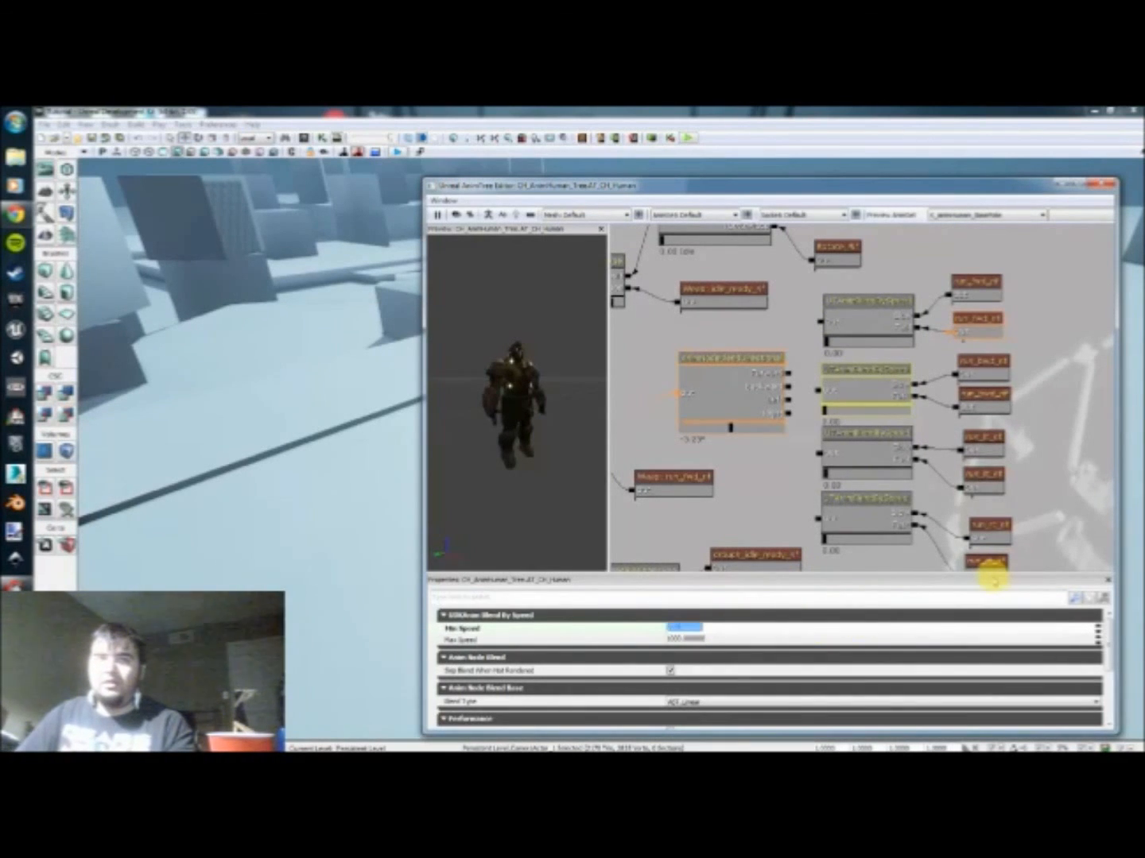
{"action": "key", "text": "Tab"}
{"action": "key", "text": "Return"}
Step: Set the left speed blend node's Min Speed to 220 and Max Speed to 440
{"action": "left_click", "coordinate": [863, 458]}
{"action": "left_click", "coordinate": [719, 629]}
{"action": "type", "text": "100"}
{"action": "key", "text": "Tab"}
{"action": "type", "text": "1"}
{"action": "key", "text": "Return"}
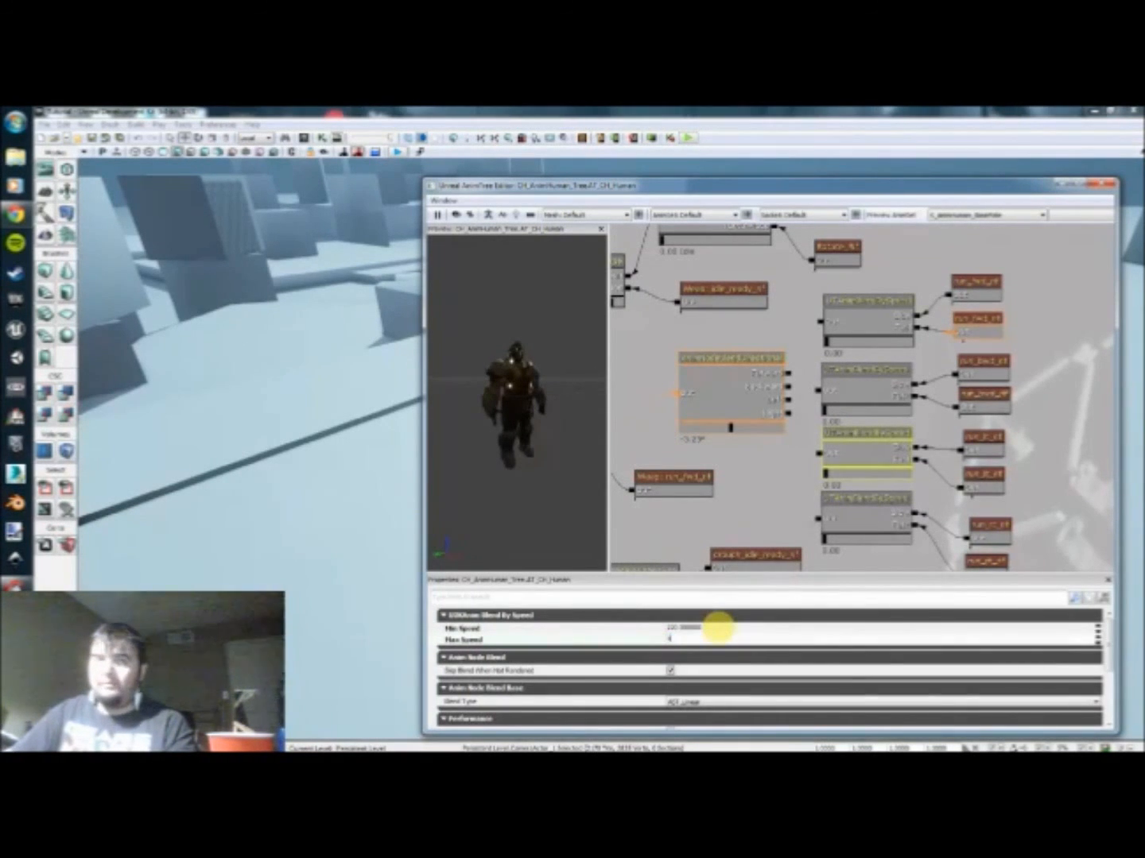
Step: Set the right speed blend node's Min Speed to 220 and Max Speed to 440
{"action": "left_click", "coordinate": [875, 512]}
{"action": "left_click", "coordinate": [676, 639]}
{"action": "left_click", "coordinate": [675, 627]}
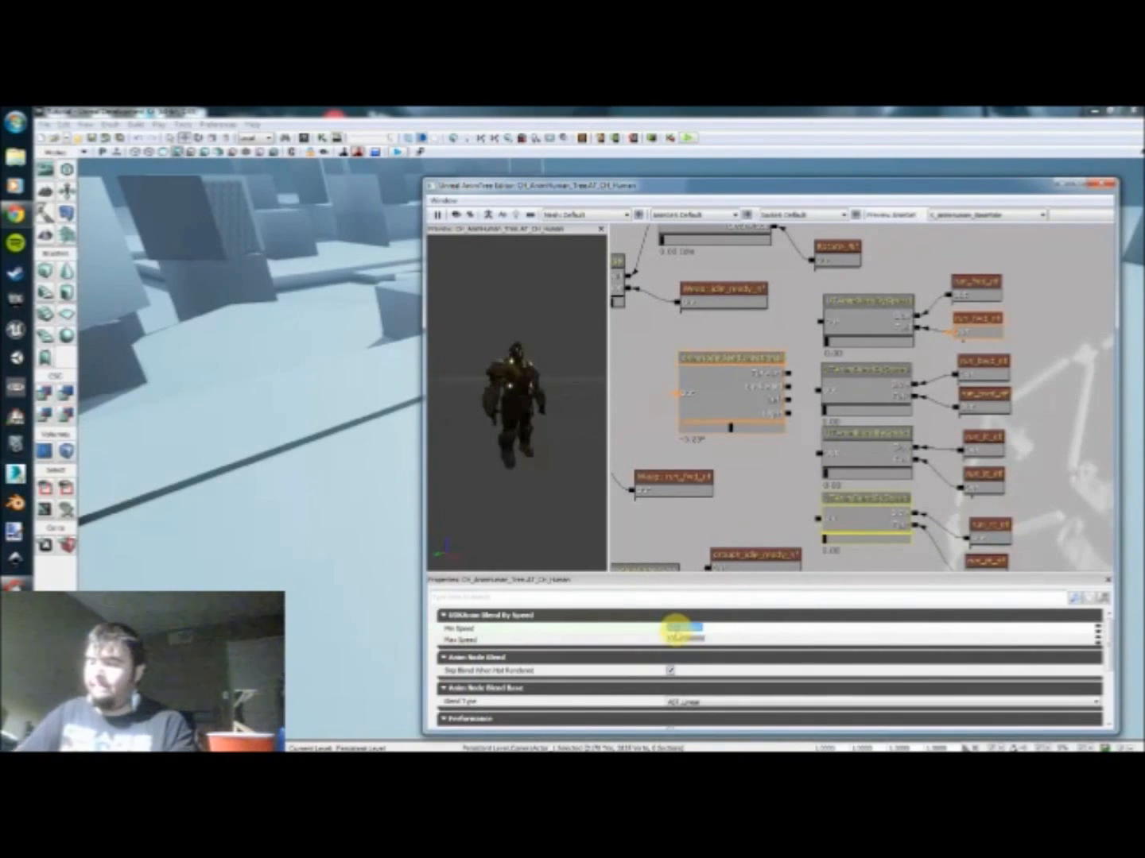
{"action": "type", "text": "100"}
{"action": "key", "text": "Tab"}
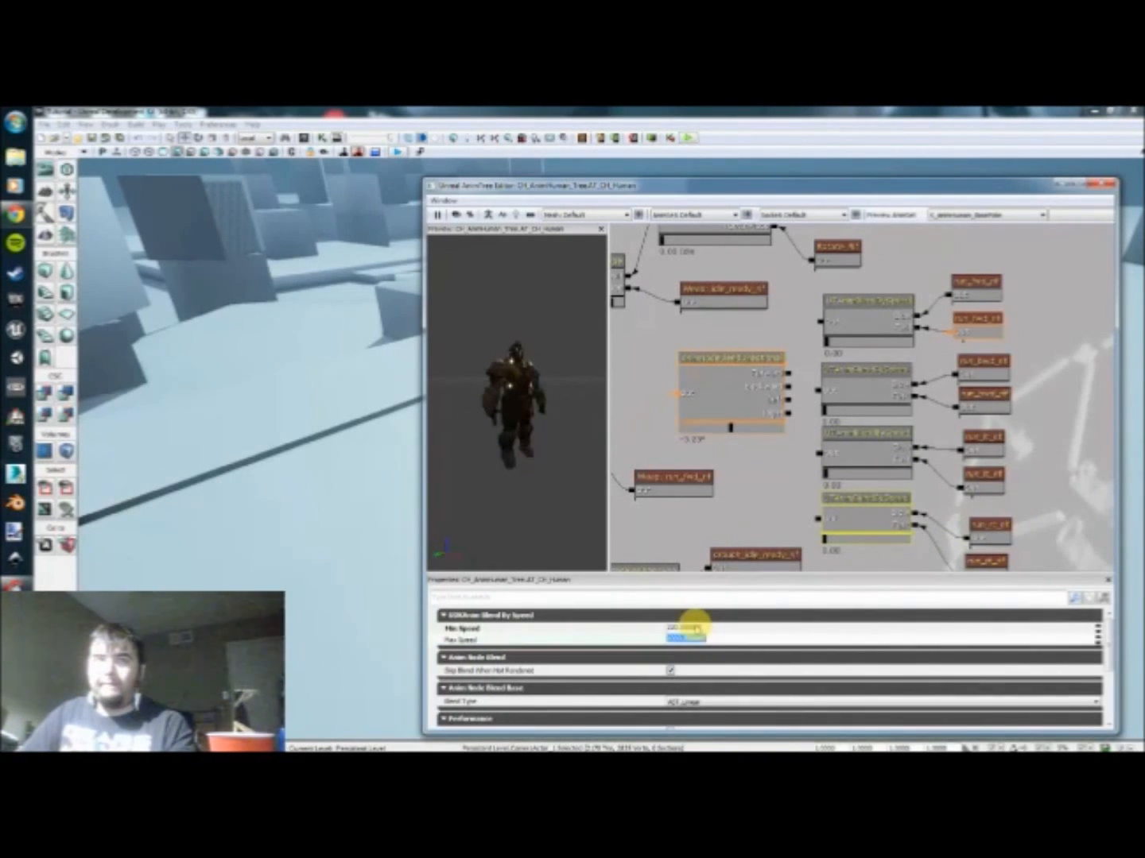
{"action": "type", "text": "350"}
{"action": "key", "text": "Return"}
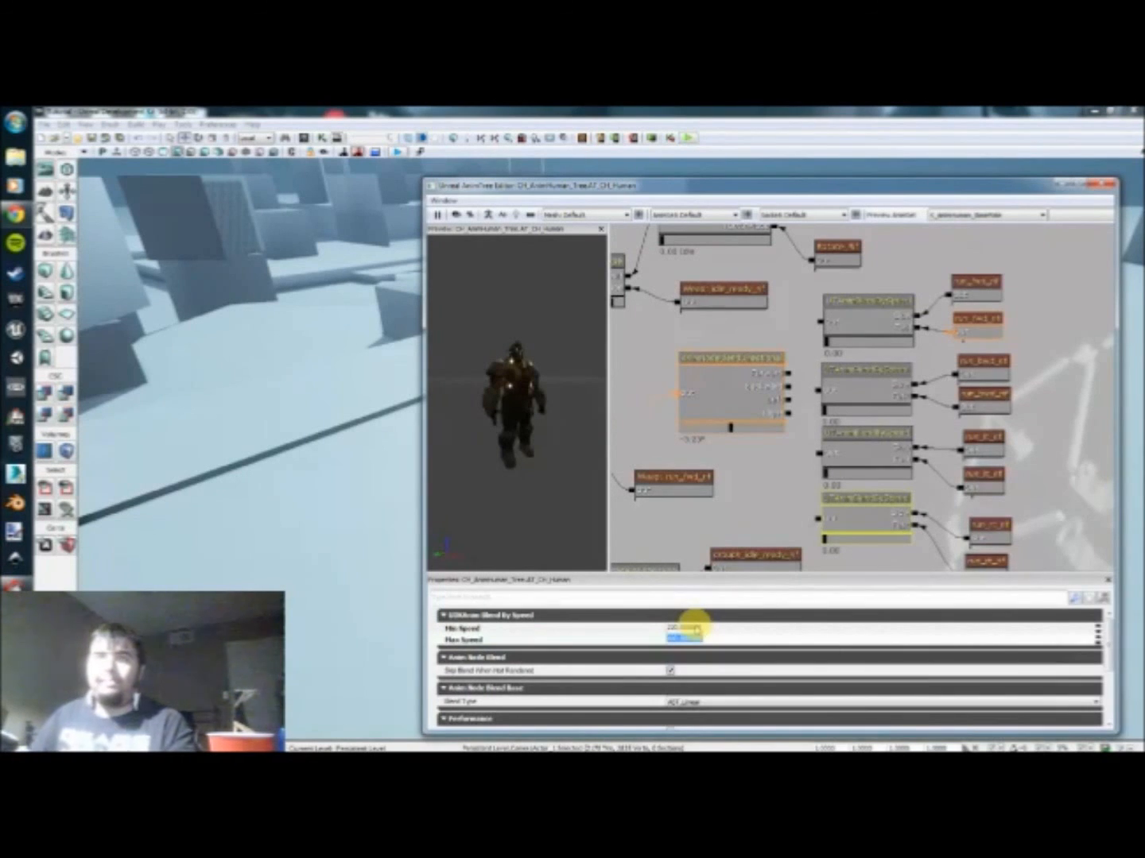
Step: Link the directional blend node's Forward, Backward, Left and Right connectors to their matching speed blend nodes
{"action": "left_click", "coordinate": [772, 450]}
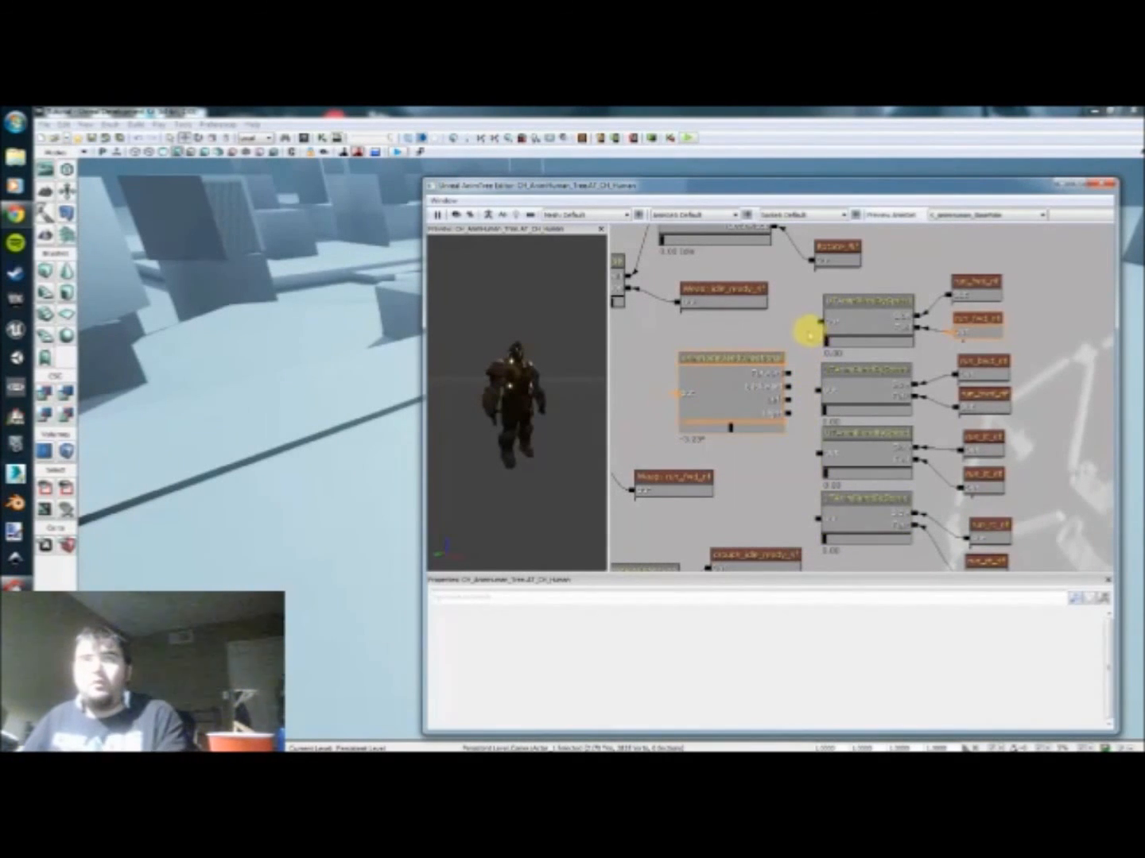
{"action": "left_click_drag", "start_coordinate": [819, 322], "coordinate": [789, 399]}
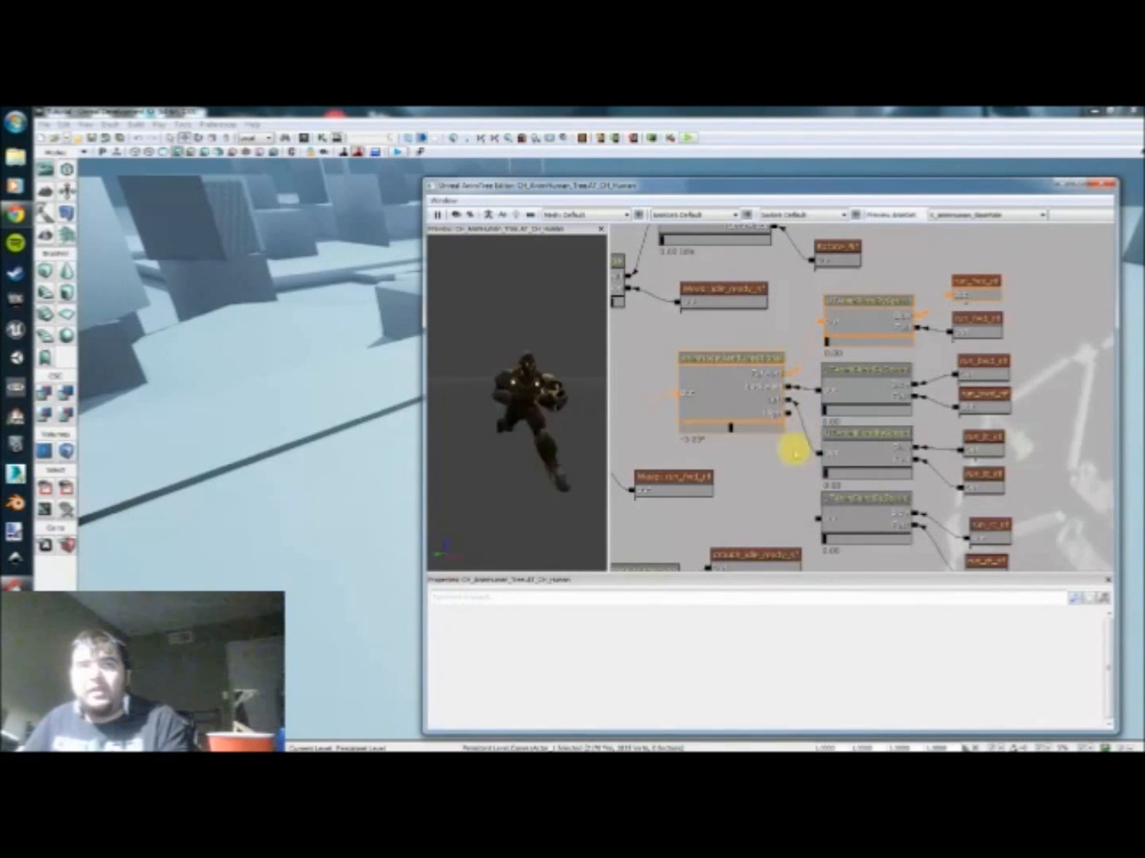
{"action": "left_click_drag", "start_coordinate": [817, 519], "coordinate": [789, 411]}
Step: Preview the forward run between its slow and fast animations by varying the directional and forward speed blend sliders
{"action": "left_click_drag", "start_coordinate": [765, 478], "coordinate": [745, 441]}
{"action": "scroll", "coordinate": [770, 481], "scroll_direction": "down", "scroll_amount": 1}
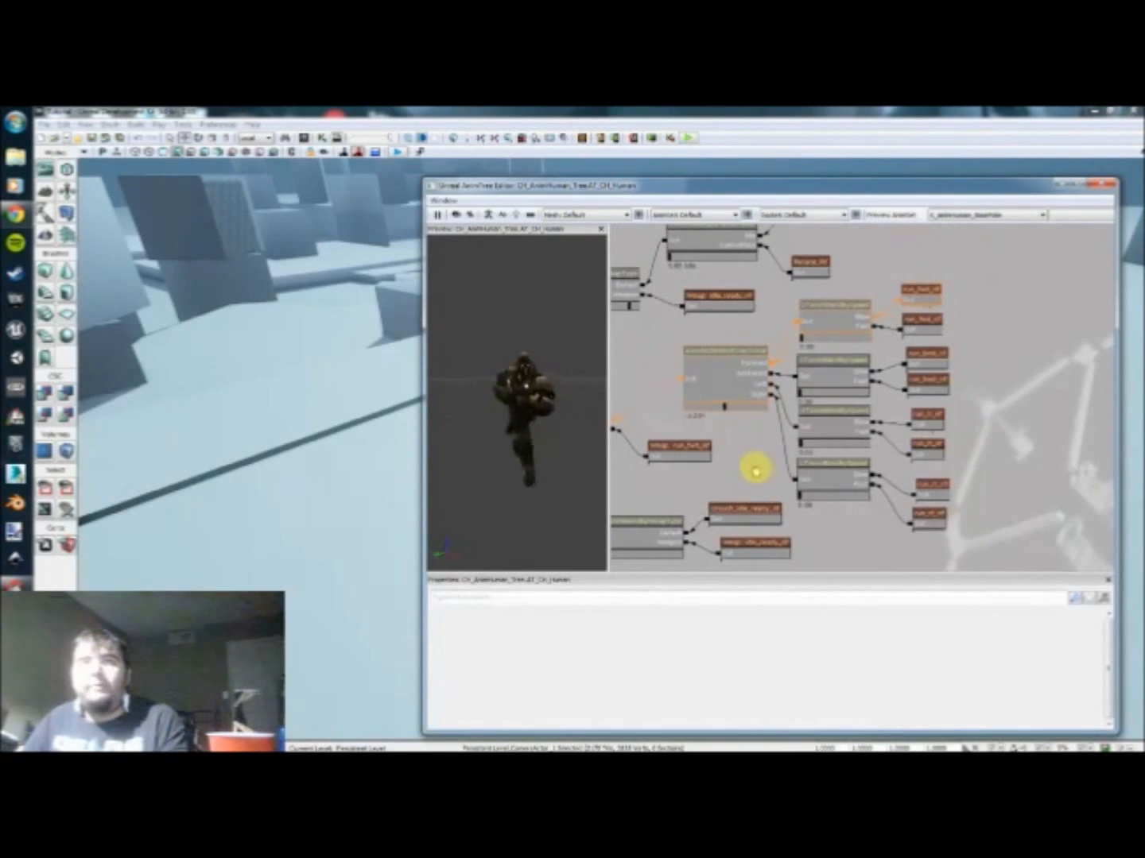
{"action": "left_click", "coordinate": [724, 387]}
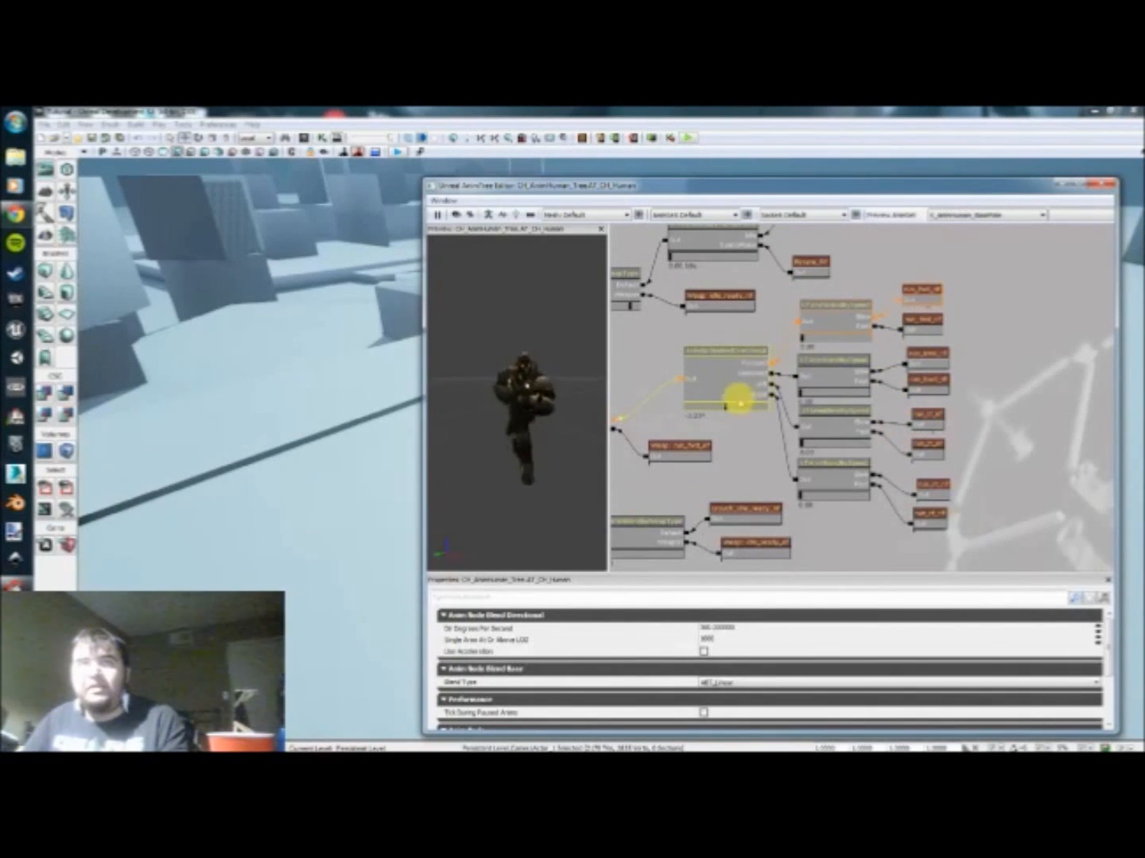
{"action": "left_click", "coordinate": [822, 371]}
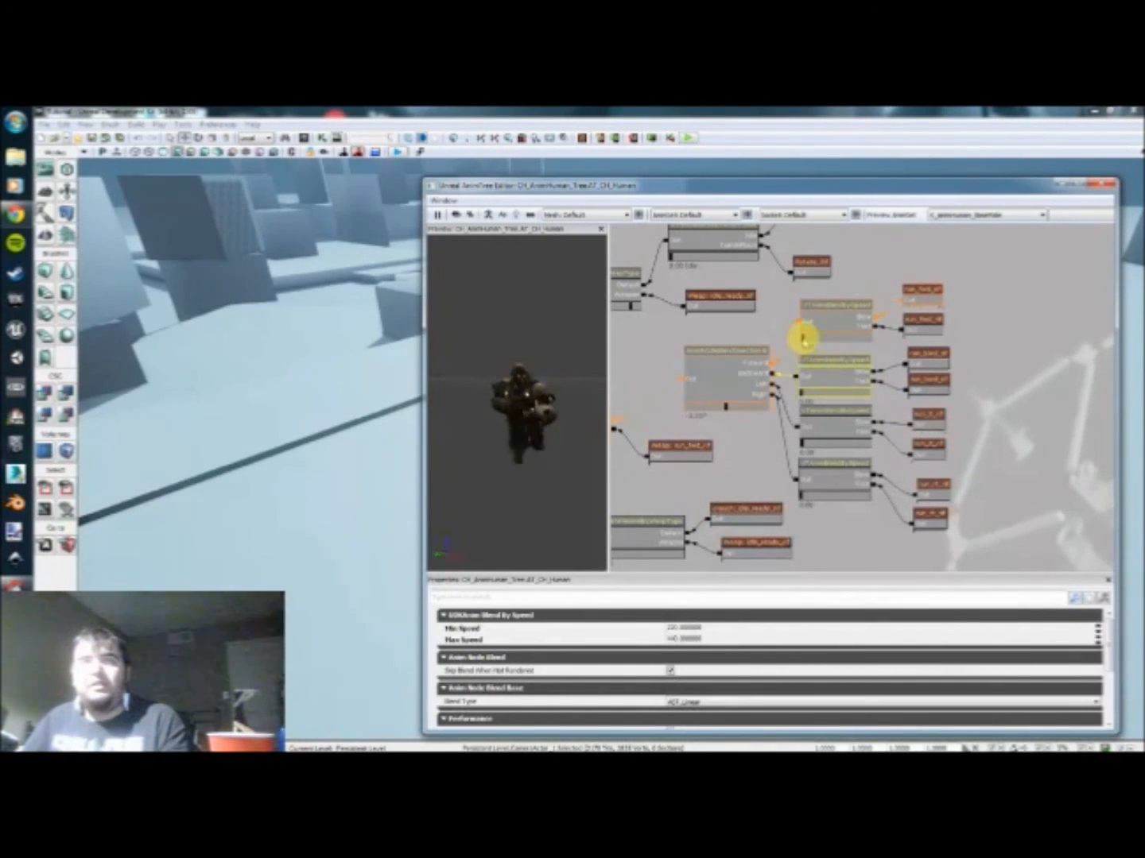
{"action": "left_click", "coordinate": [728, 403]}
{"action": "left_click_drag", "start_coordinate": [748, 407], "coordinate": [724, 408]}
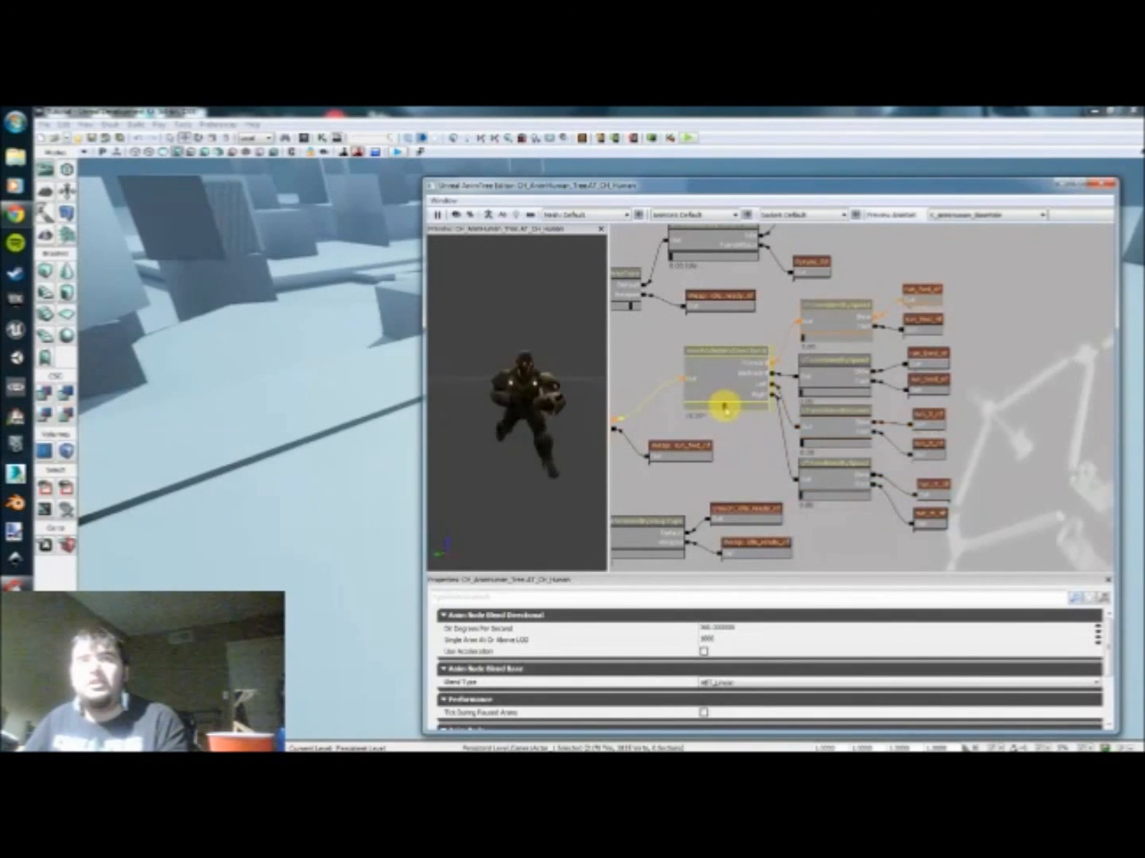
{"action": "left_click", "coordinate": [805, 335]}
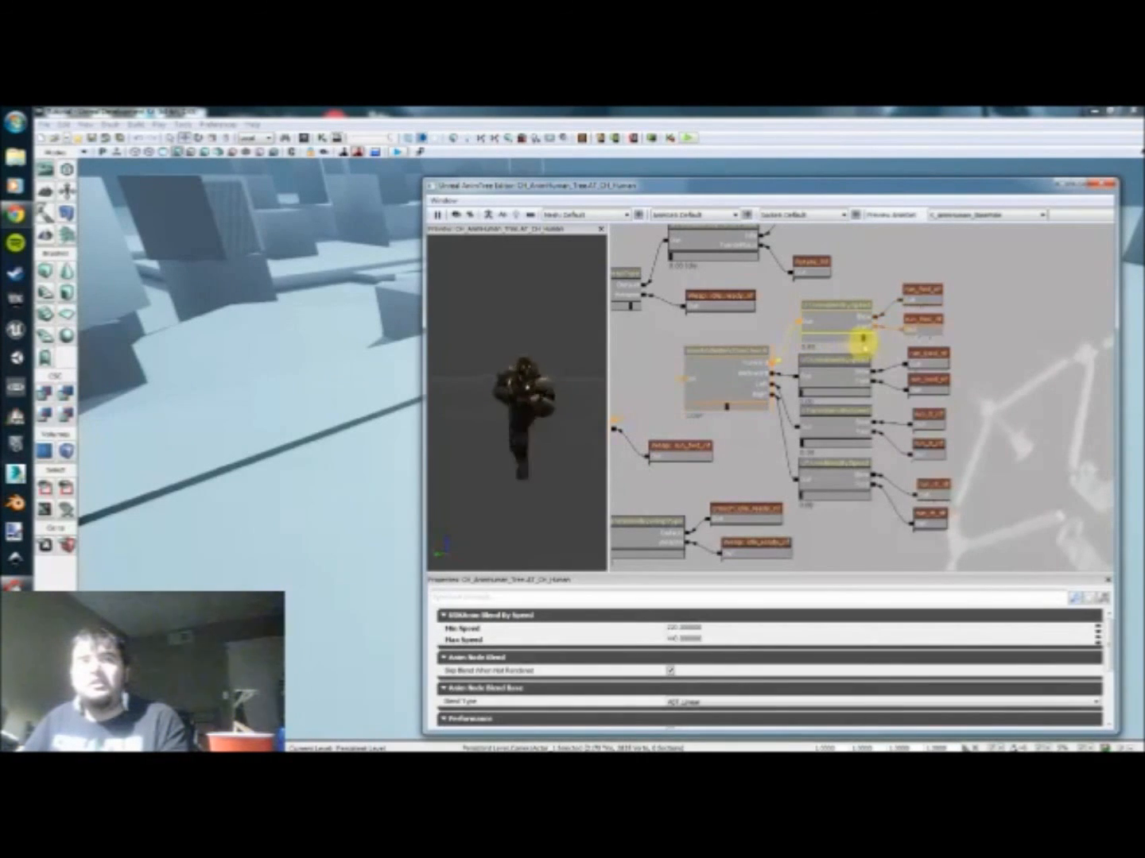
{"action": "left_click_drag", "start_coordinate": [862, 342], "coordinate": [800, 341]}
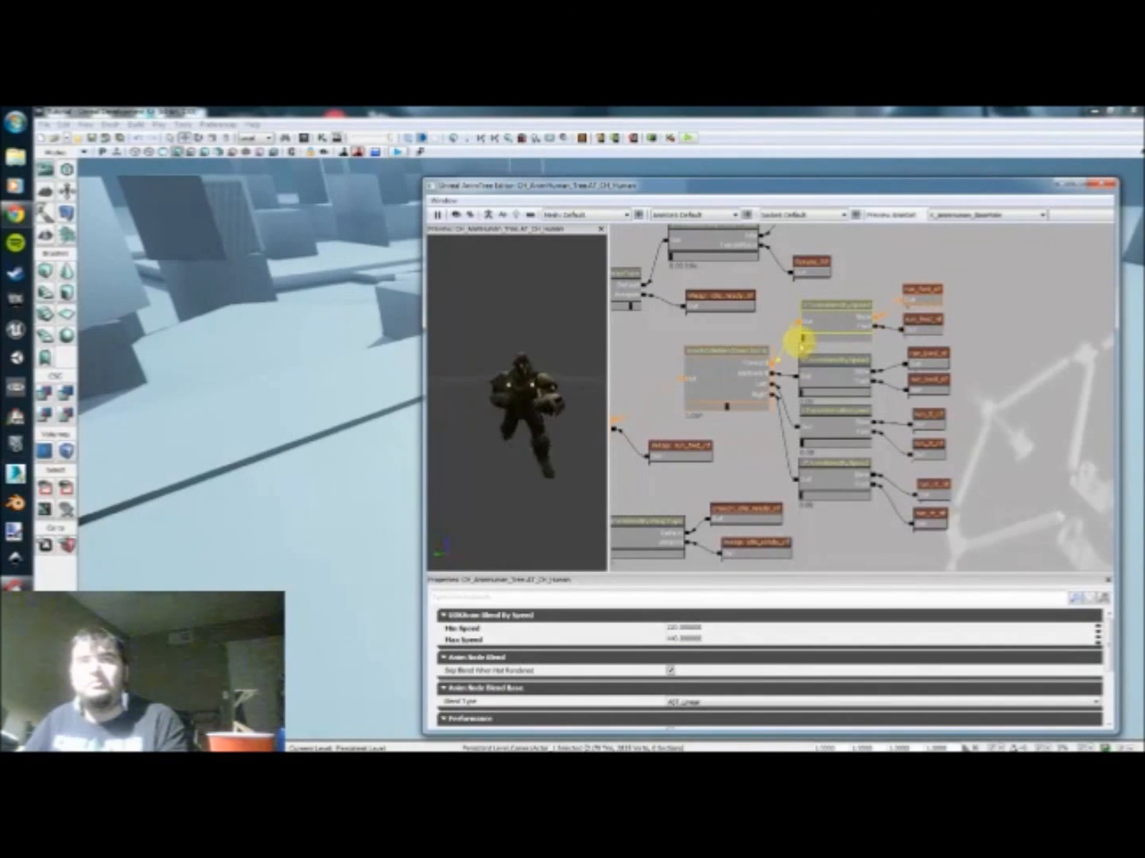
Step: Preview the right run's speed blend with its slider and return the directional blend to forward
{"action": "left_click_drag", "start_coordinate": [726, 407], "coordinate": [743, 401]}
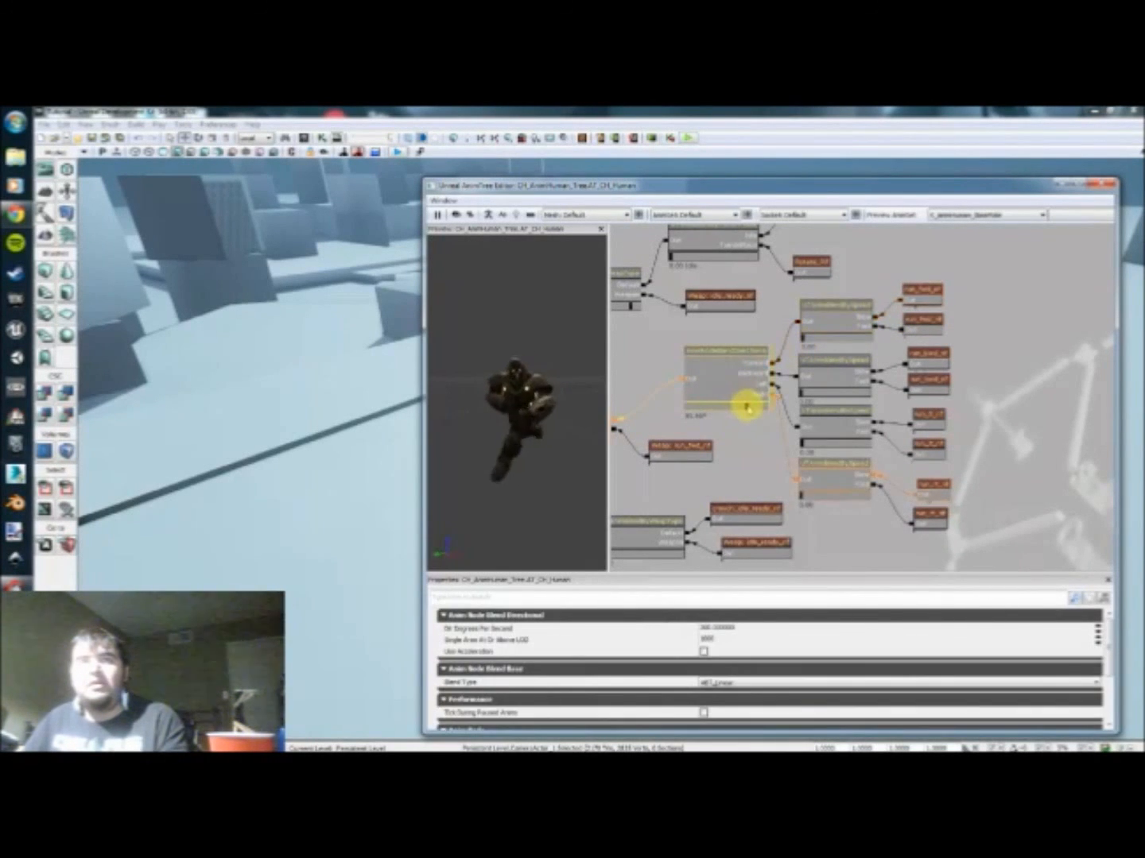
{"action": "left_click", "coordinate": [803, 488]}
{"action": "left_click_drag", "start_coordinate": [817, 495], "coordinate": [787, 489]}
{"action": "left_click", "coordinate": [746, 409]}
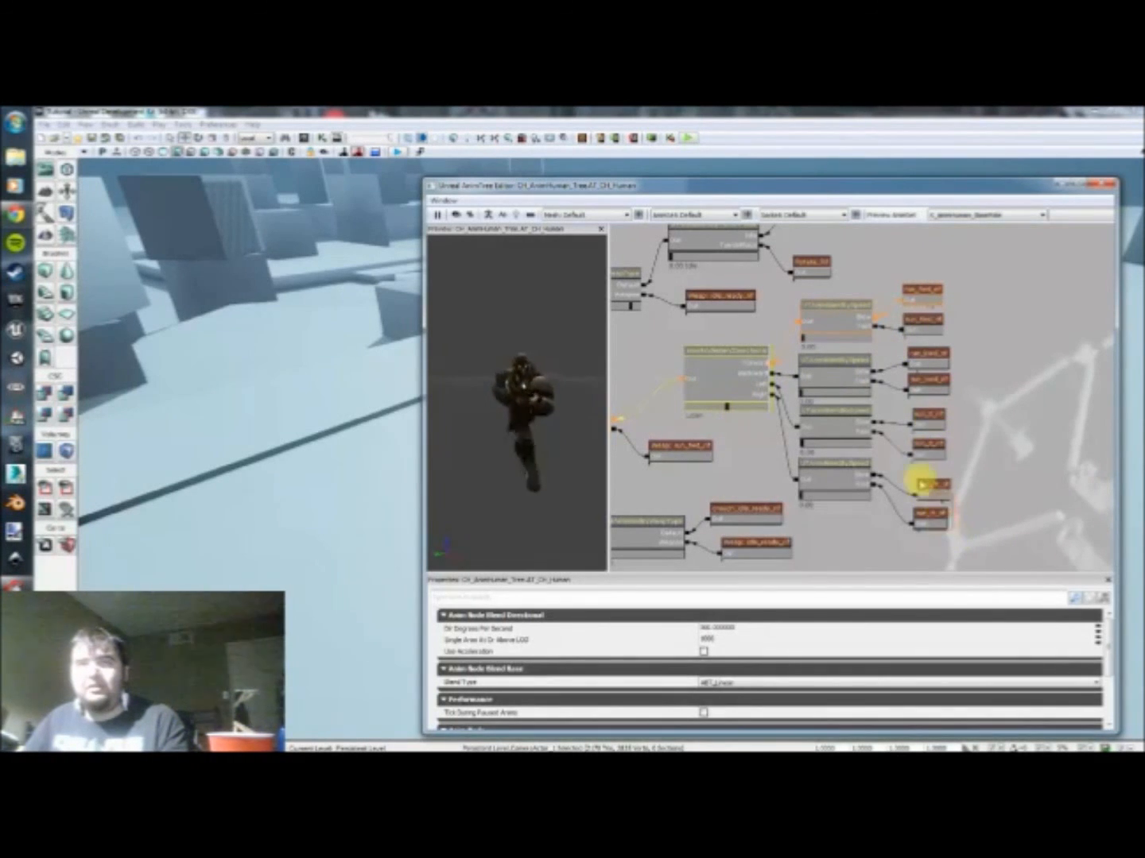
Step: Align the right run sequences with the others and frame the four speed blend nodes in a comment named Walk_Toggle
{"action": "left_click", "coordinate": [921, 485]}
{"action": "left_click", "coordinate": [979, 473]}
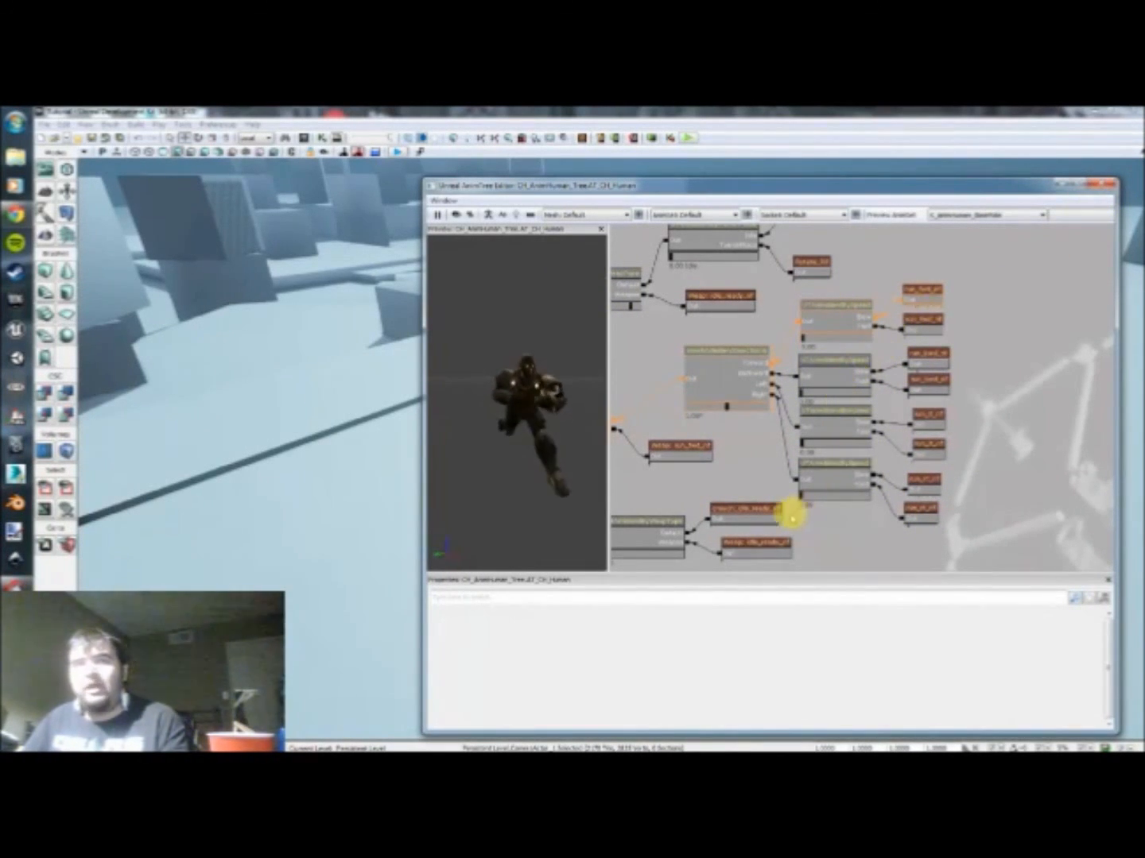
{"action": "left_click_drag", "start_coordinate": [798, 516], "coordinate": [876, 301], "text": "ctrl+alt"}
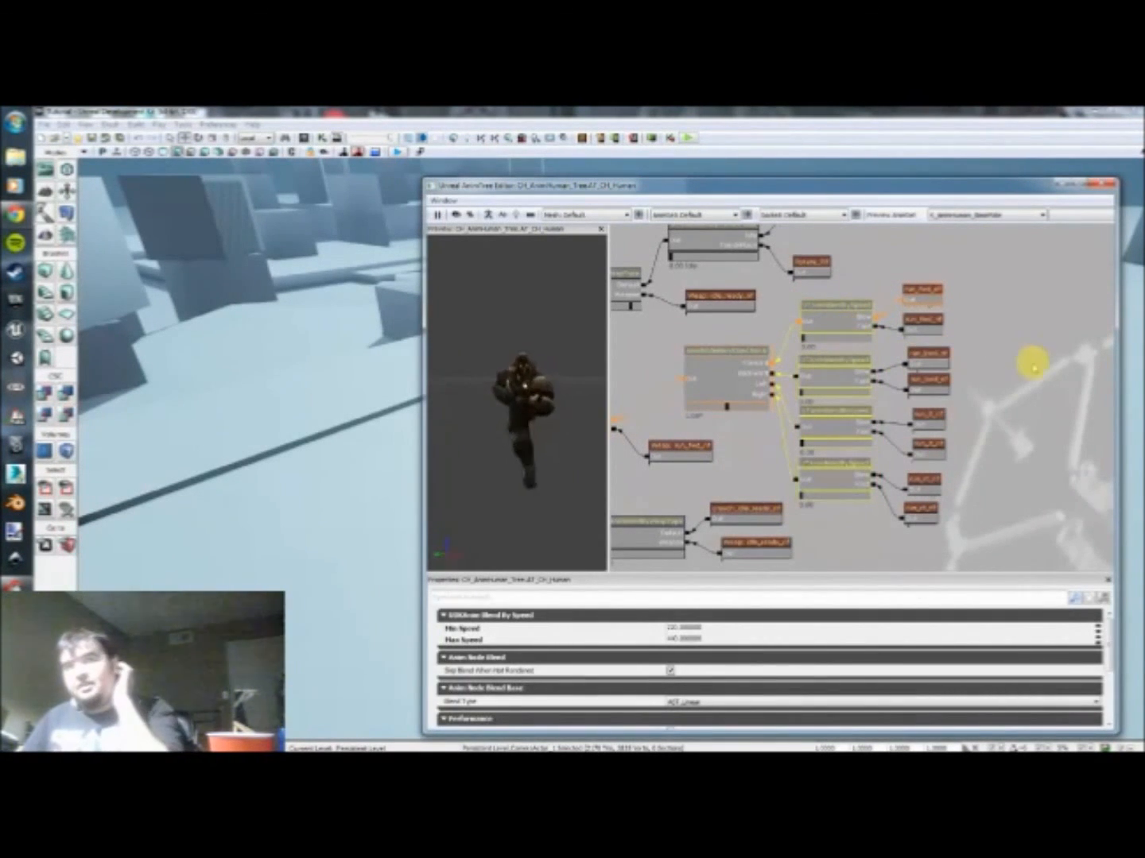
{"action": "right_click", "coordinate": [1017, 370]}
{"action": "left_click", "coordinate": [1057, 436]}
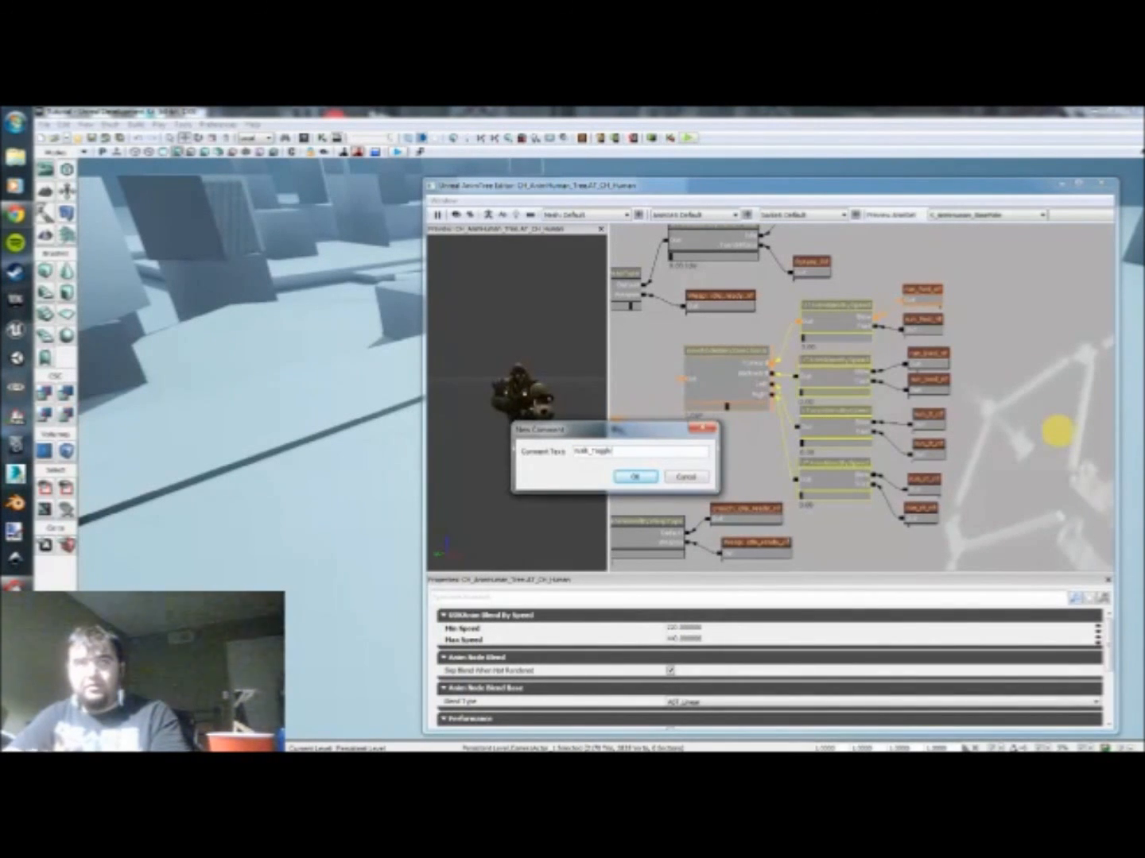
{"action": "key", "text": "Return"}
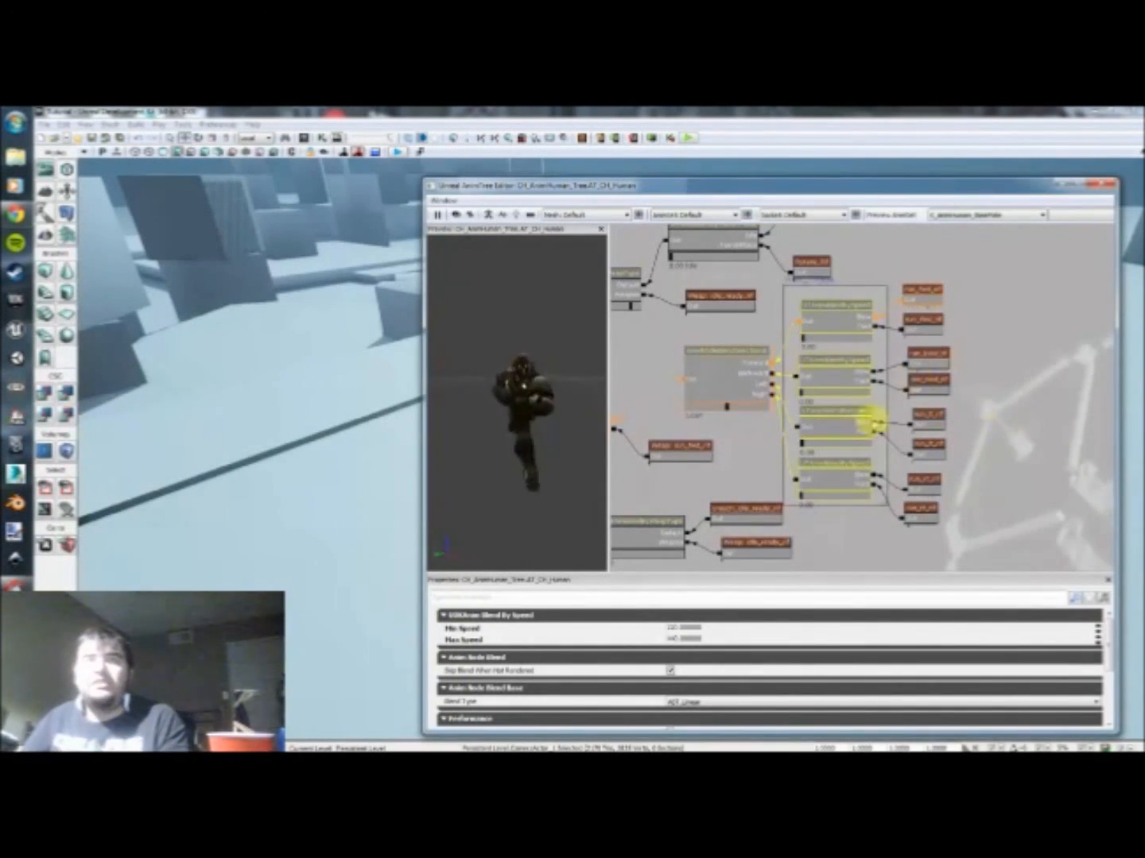
{"action": "left_click", "coordinate": [881, 503]}
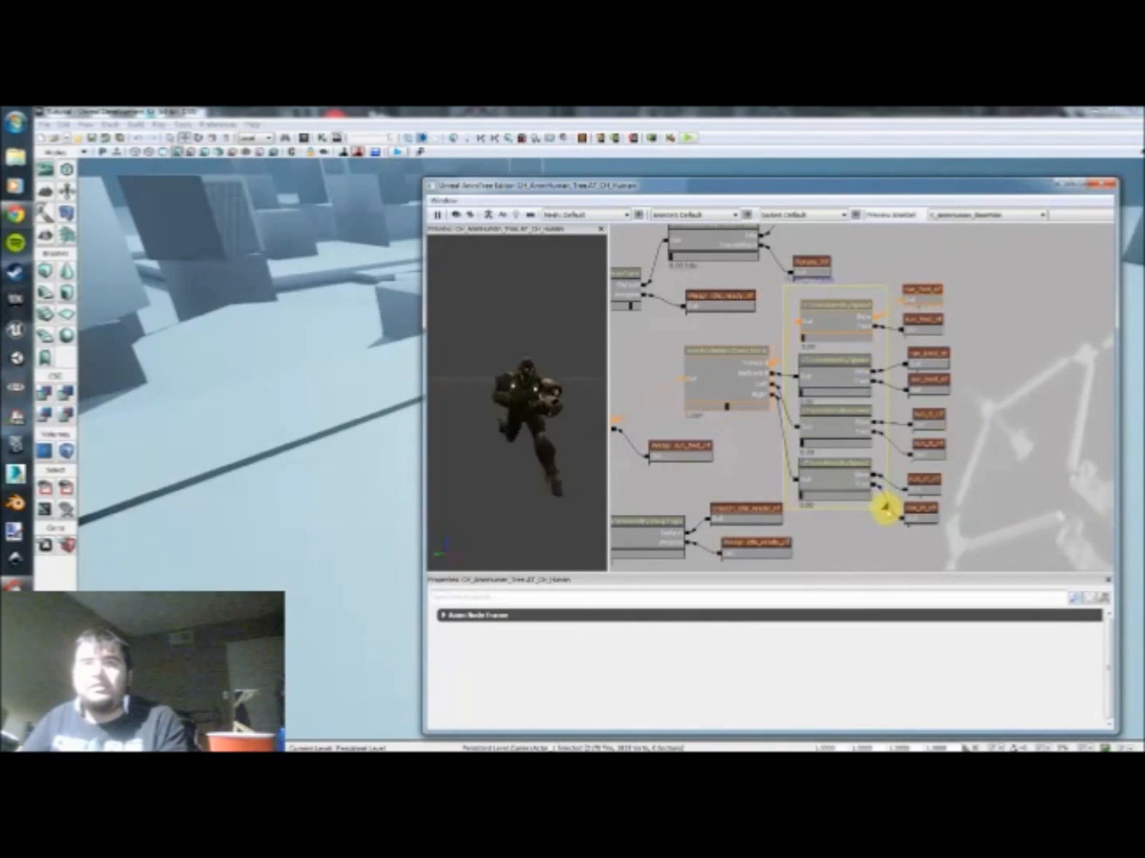
{"action": "mouse_move", "coordinate": [858, 289]}
{"action": "left_mouse_down"}
{"action": "mouse_move", "coordinate": [869, 301]}
{"action": "mouse_move", "coordinate": [845, 298]}
{"action": "left_mouse_up"}
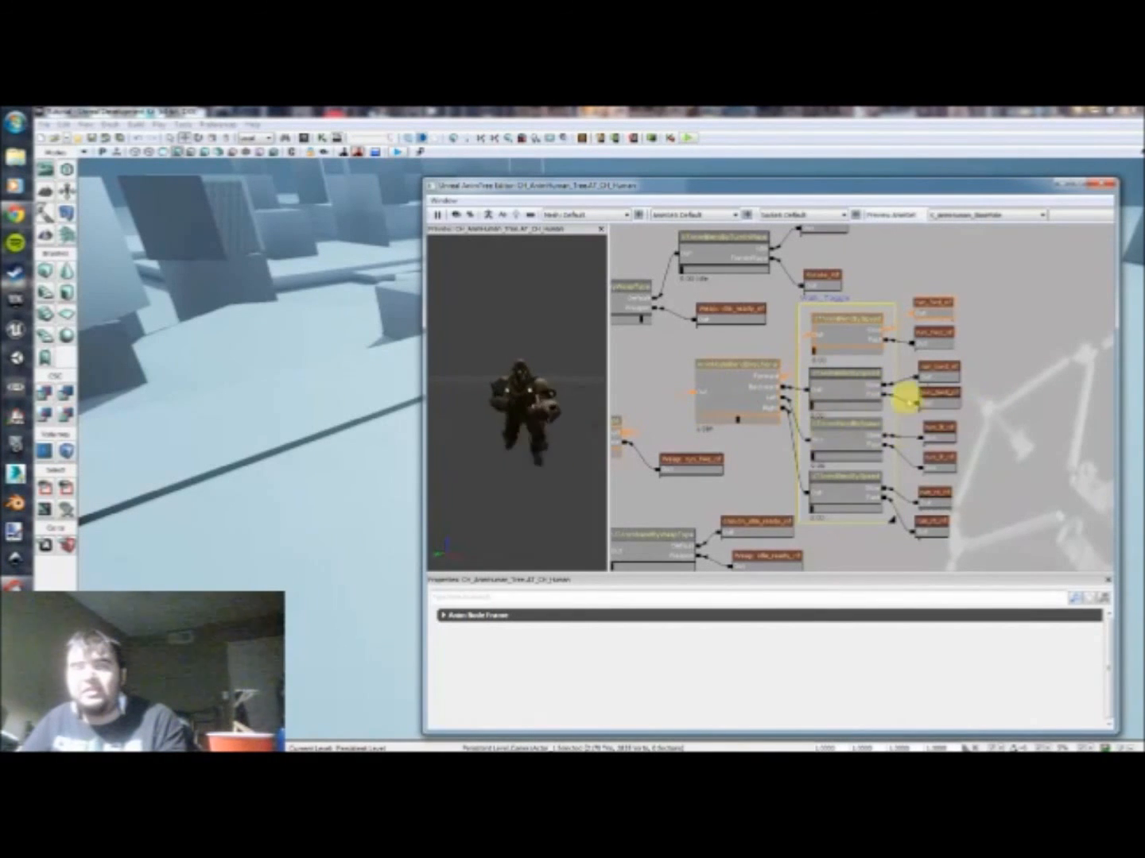
{"action": "left_click", "coordinate": [1027, 369]}
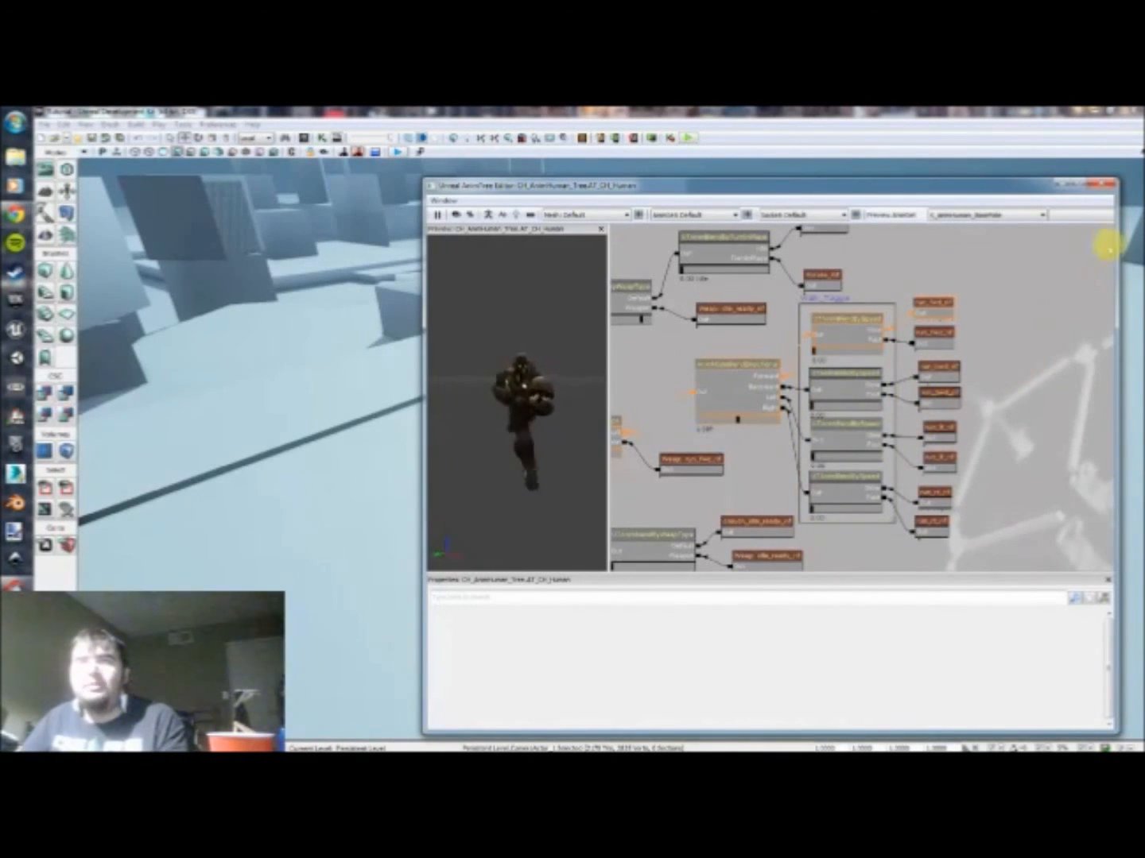
Step: Close the AnimTree editor and search all asset types in the Content Browser for AnimTree
{"action": "left_click", "coordinate": [1111, 183]}
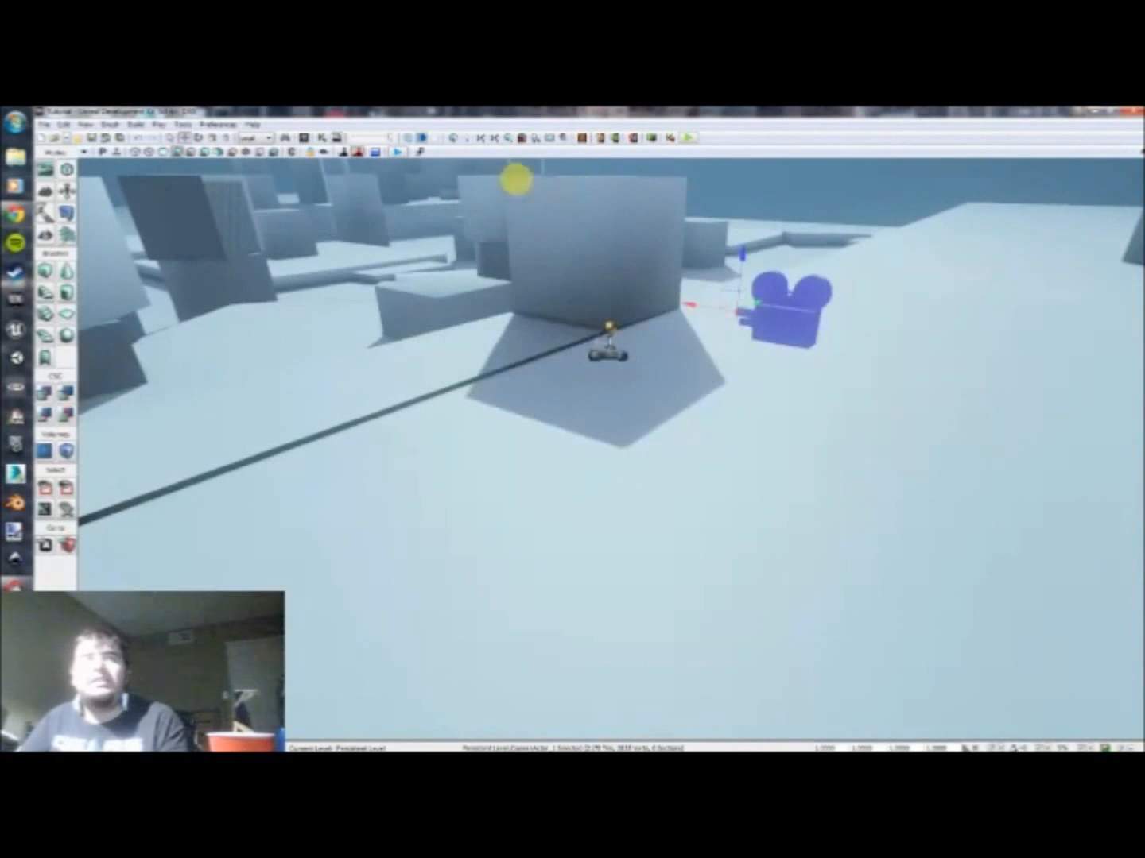
{"action": "left_click", "coordinate": [303, 137]}
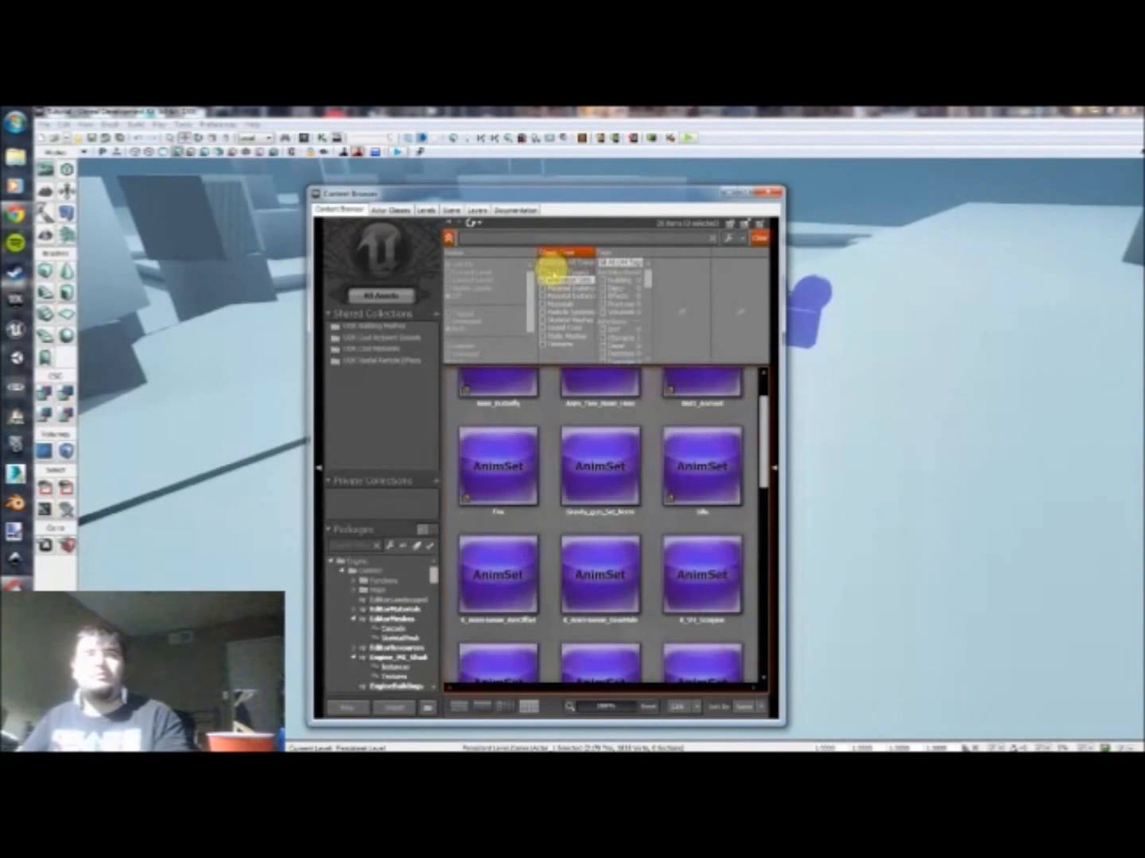
{"action": "left_click", "coordinate": [551, 272]}
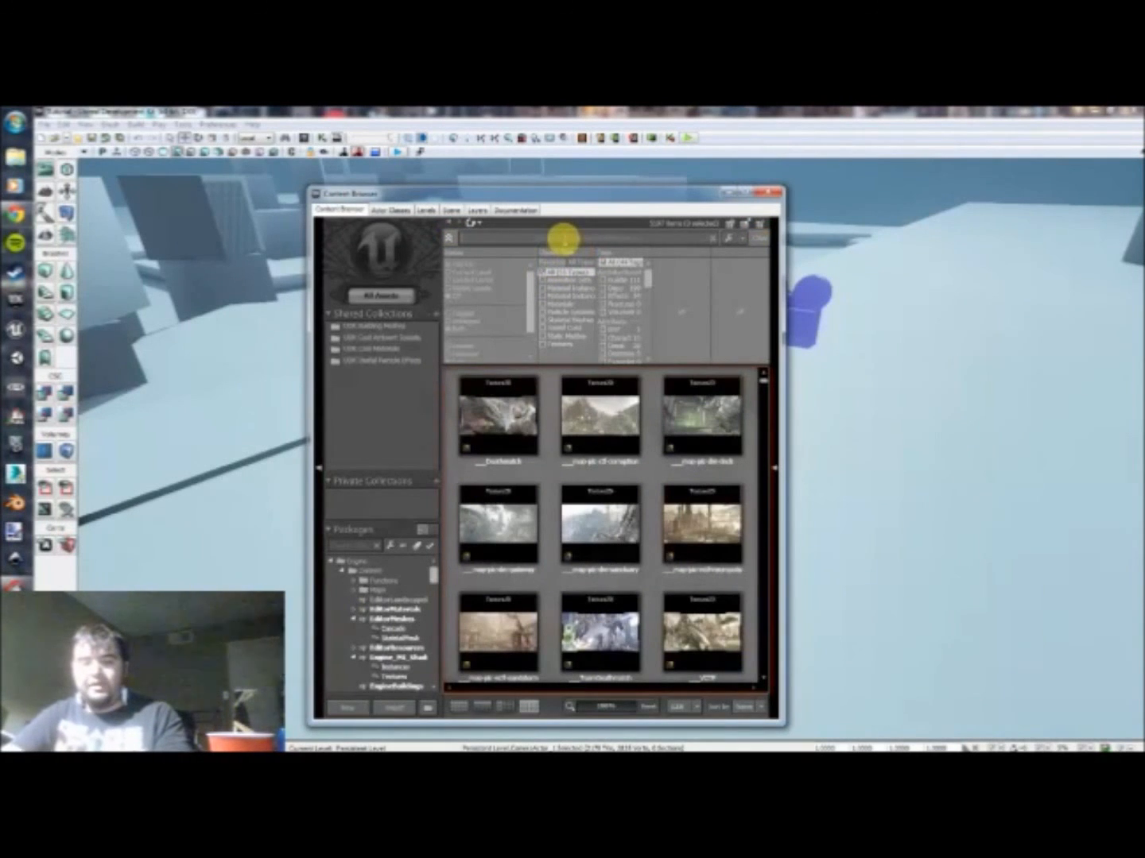
{"action": "left_click", "coordinate": [562, 240]}
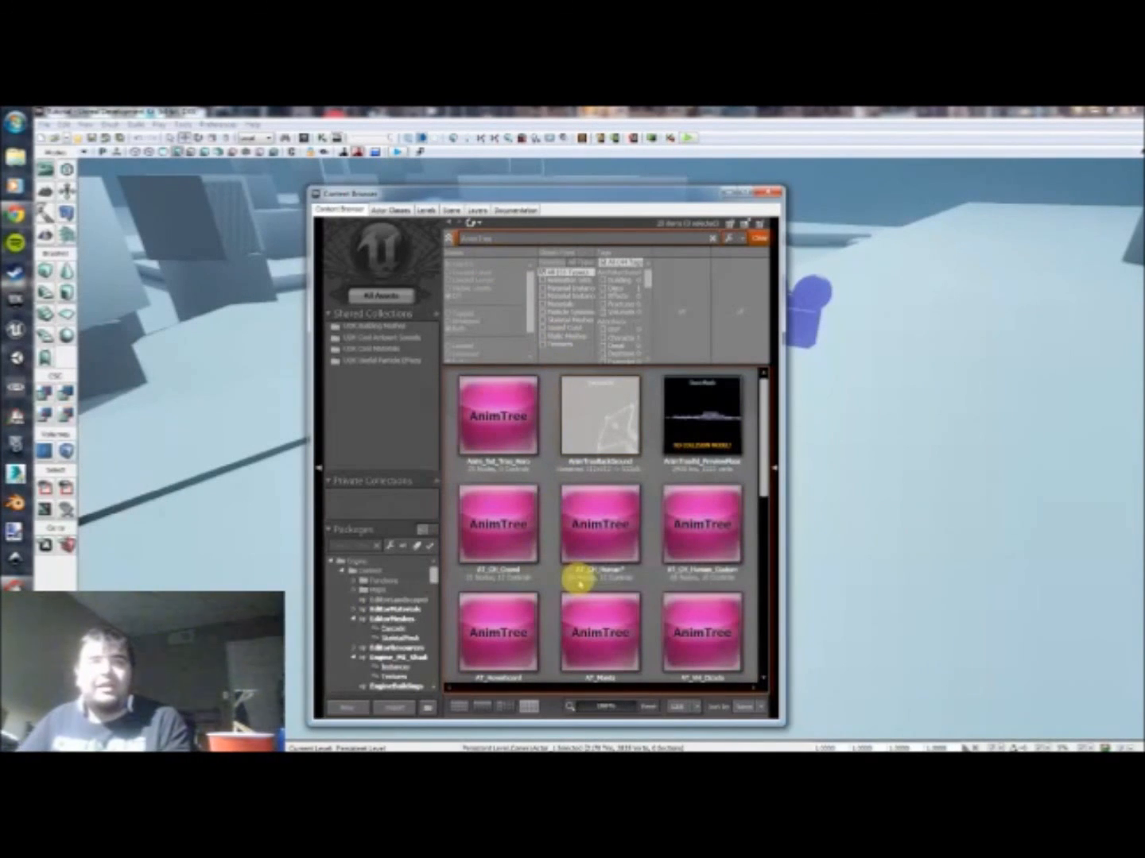
Step: Save the AT_CH_Human AnimTree's package and close the Content Browser
{"action": "mouse_move", "coordinate": [611, 556]}
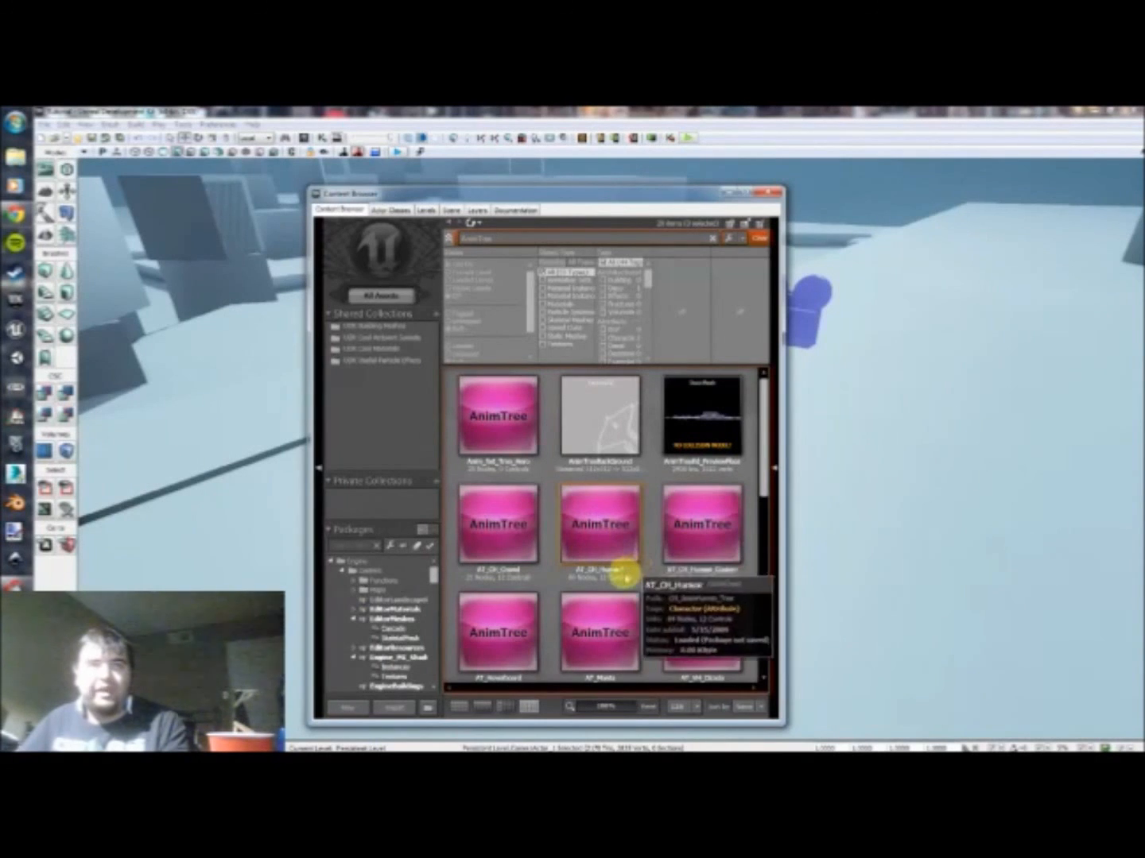
{"action": "left_click", "coordinate": [620, 544]}
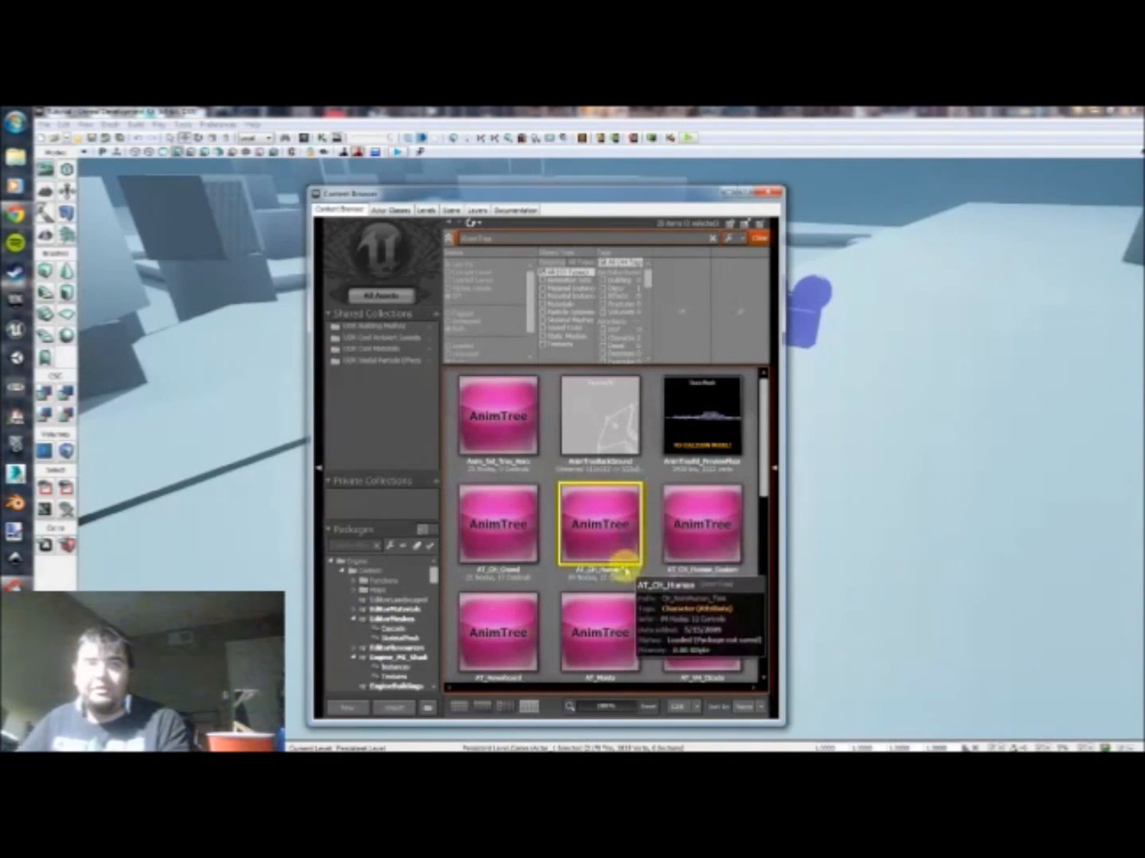
{"action": "right_click", "coordinate": [600, 522]}
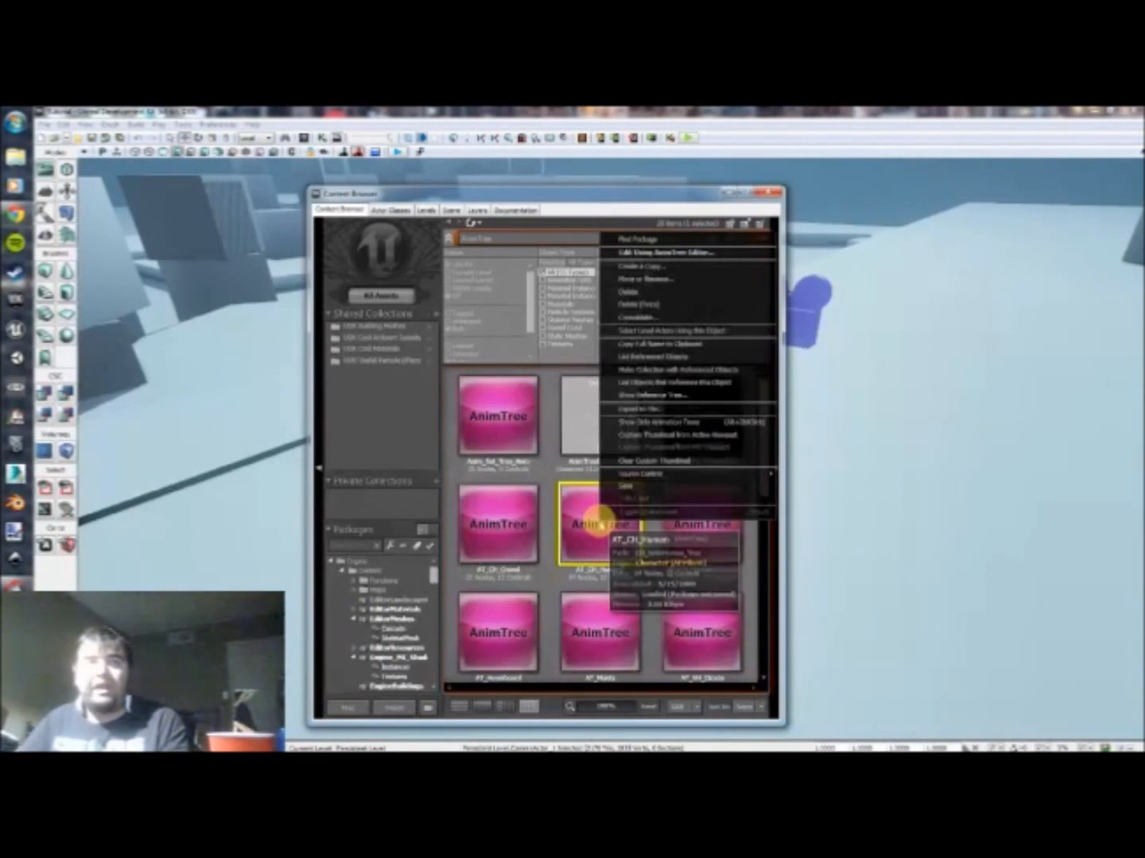
{"action": "left_click", "coordinate": [633, 488]}
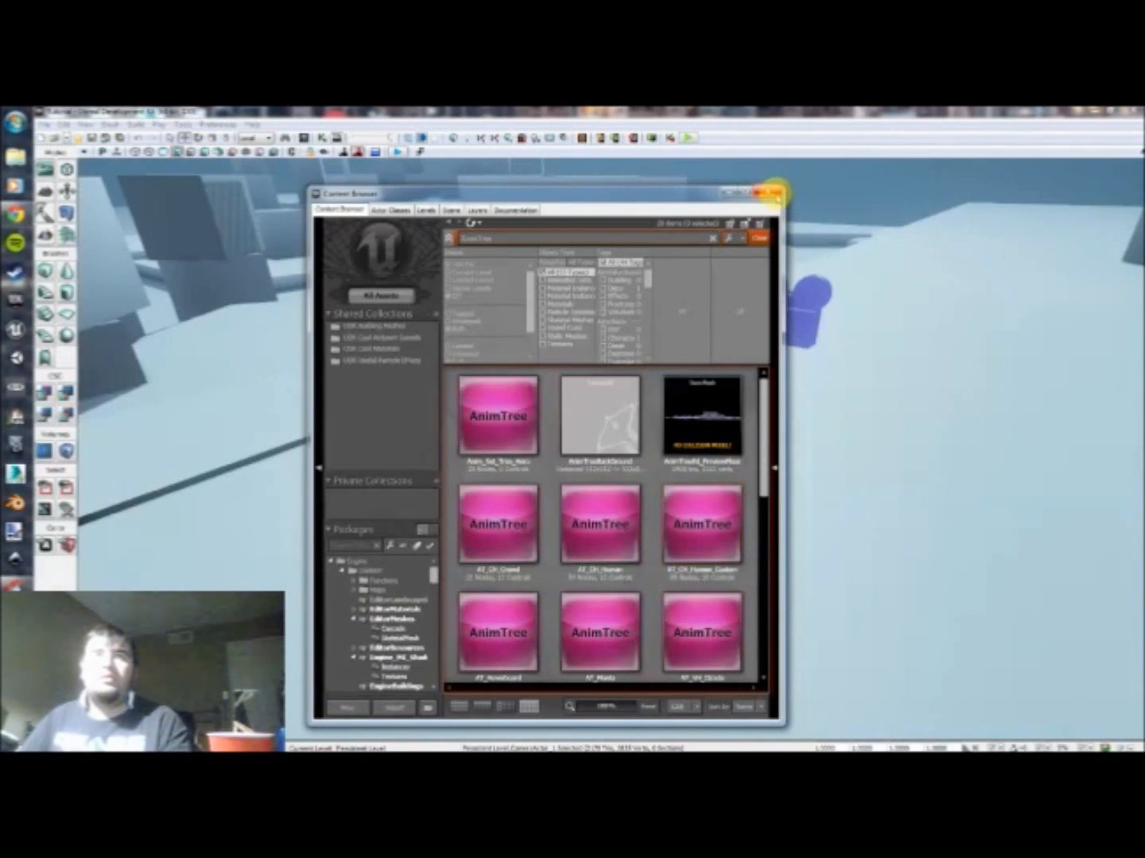
{"action": "left_click", "coordinate": [767, 193]}
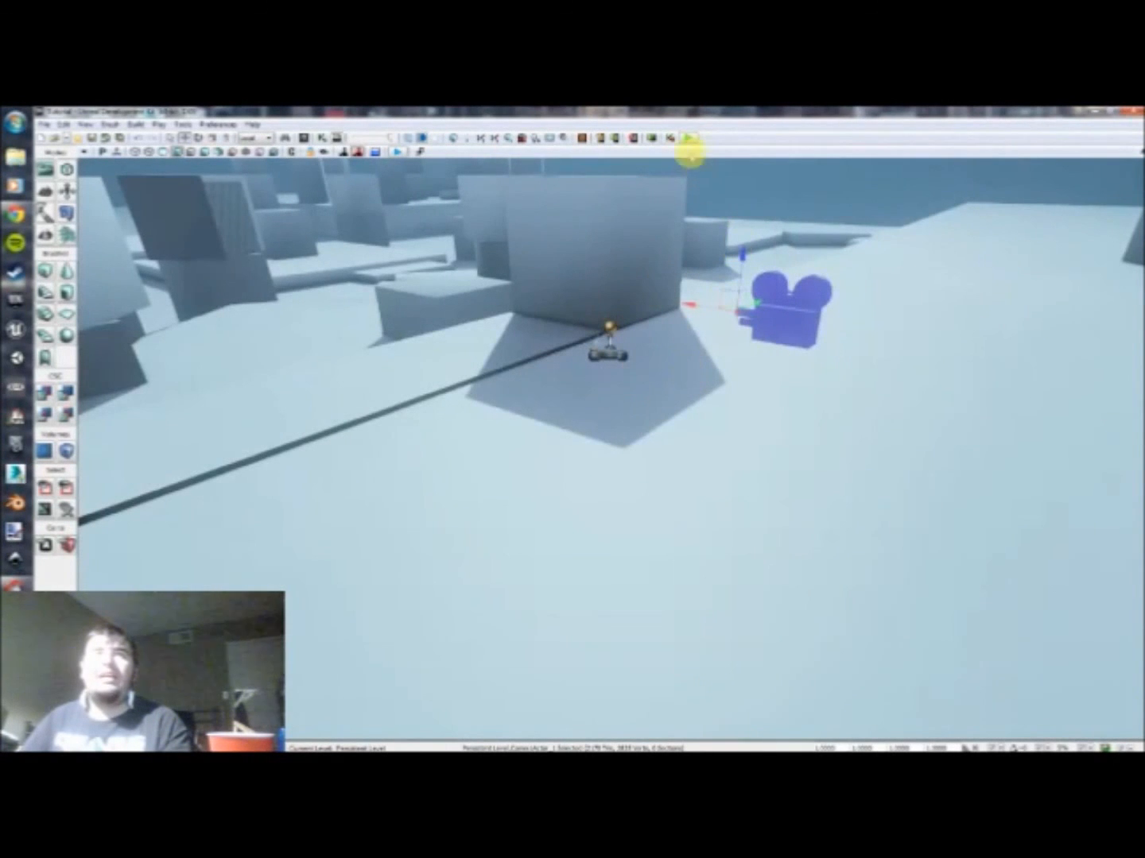
Step: Start a play-in-editor test and run the character forward through the level with the regular third-person camera
{"action": "left_click", "coordinate": [687, 139]}
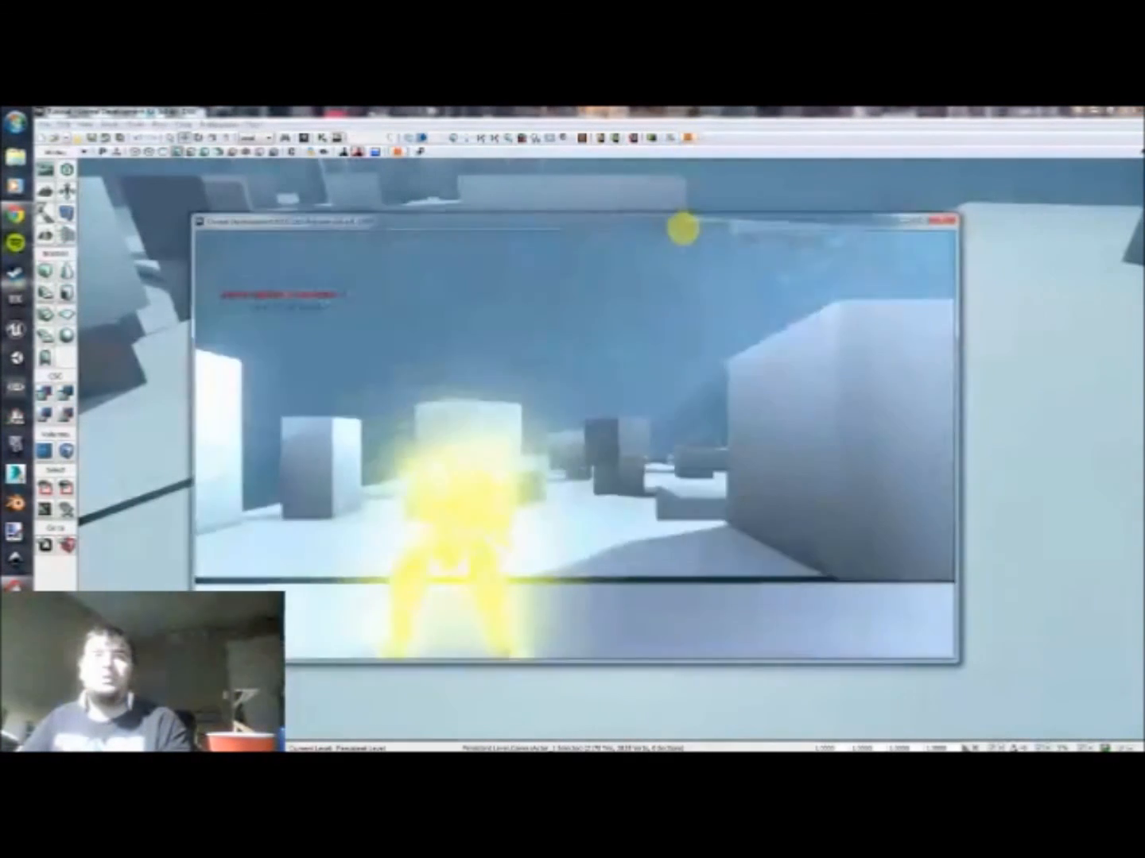
{"action": "key", "text": "w"}
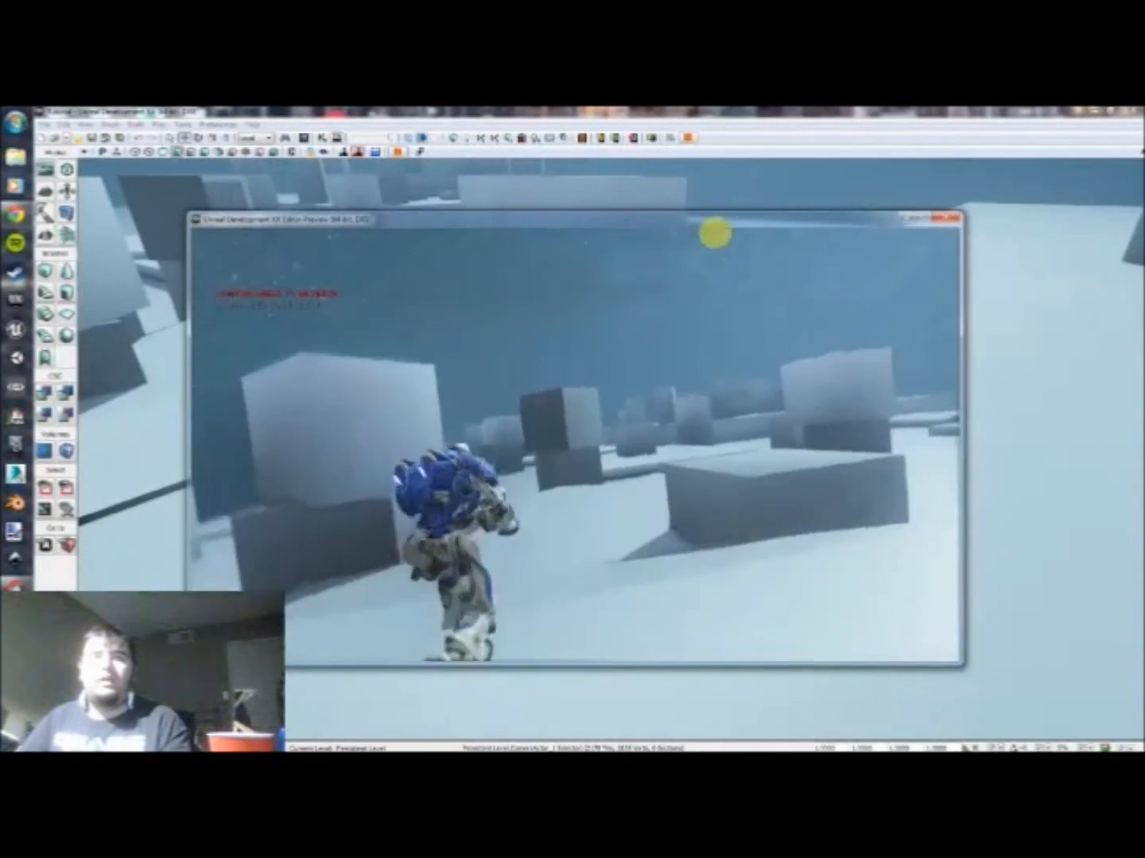
{"action": "key", "text": "w"}
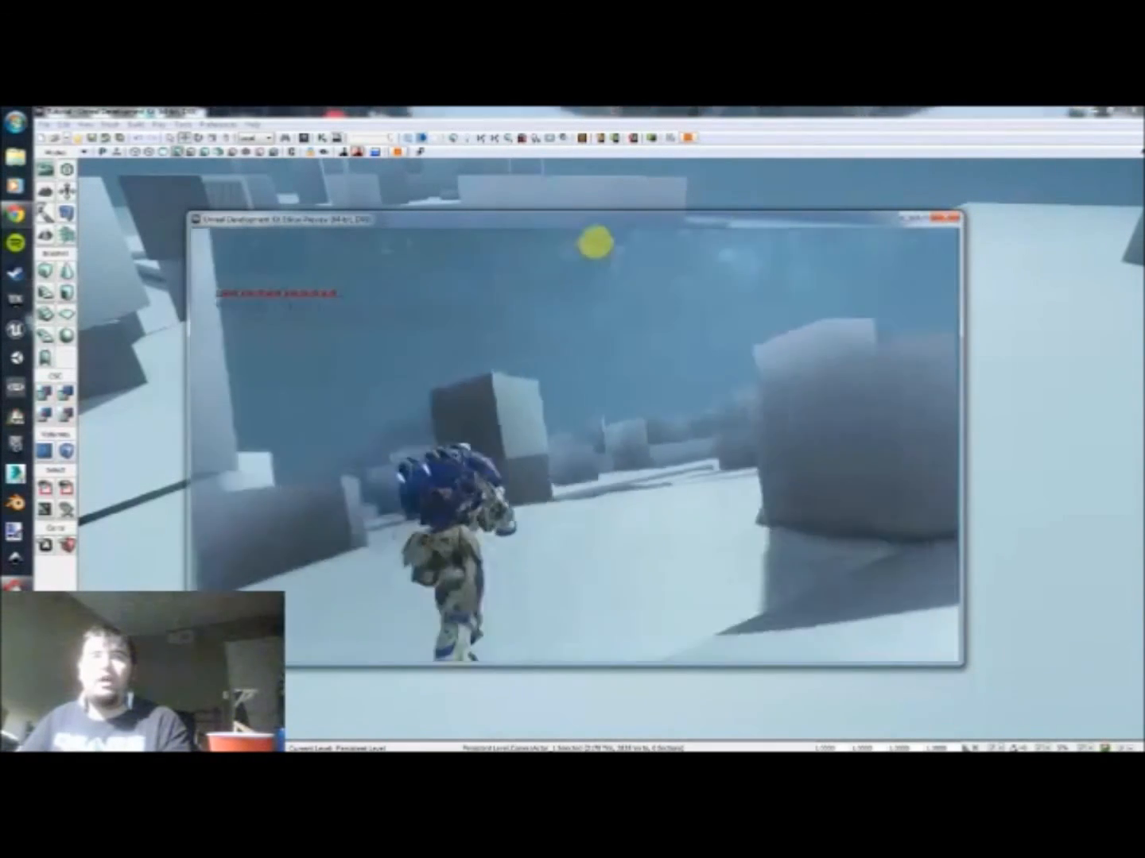
Step: Walk the character forward in the over-the-shoulder aim view, then release the aim to run again
{"action": "key", "text": "w"}
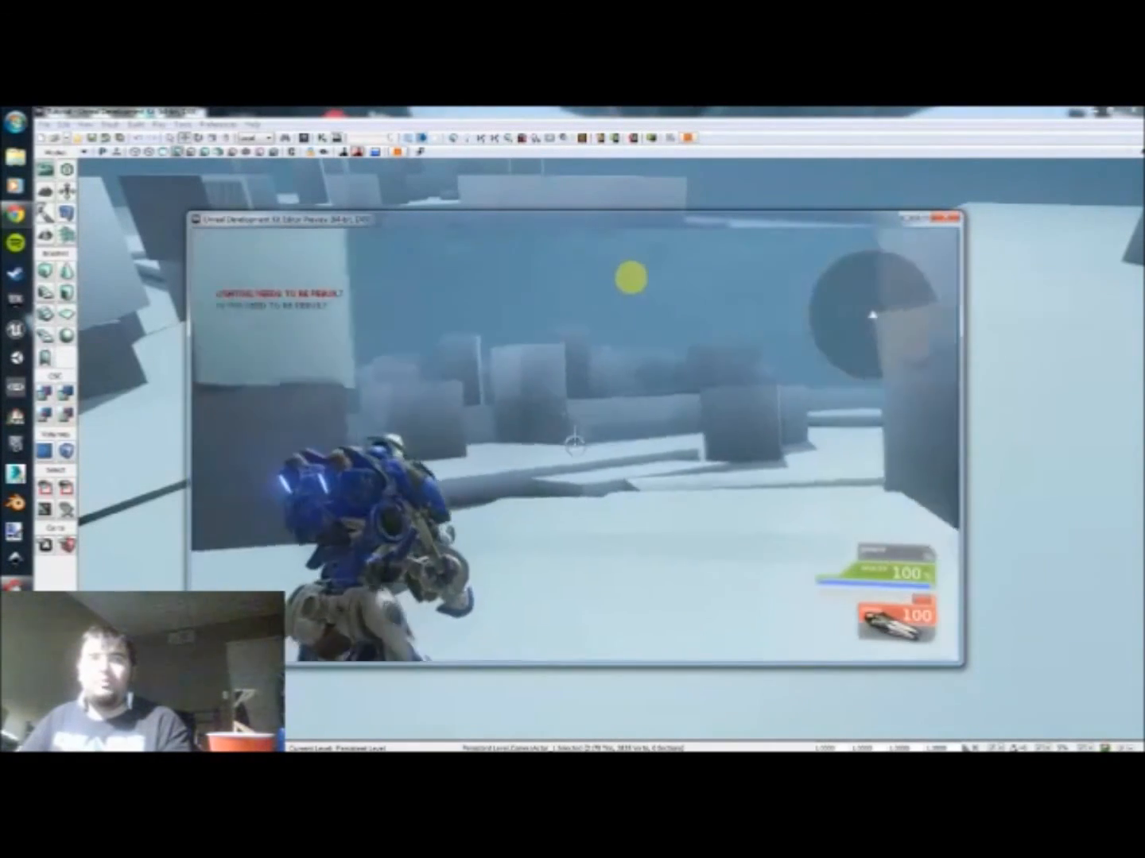
{"action": "key", "text": "w"}
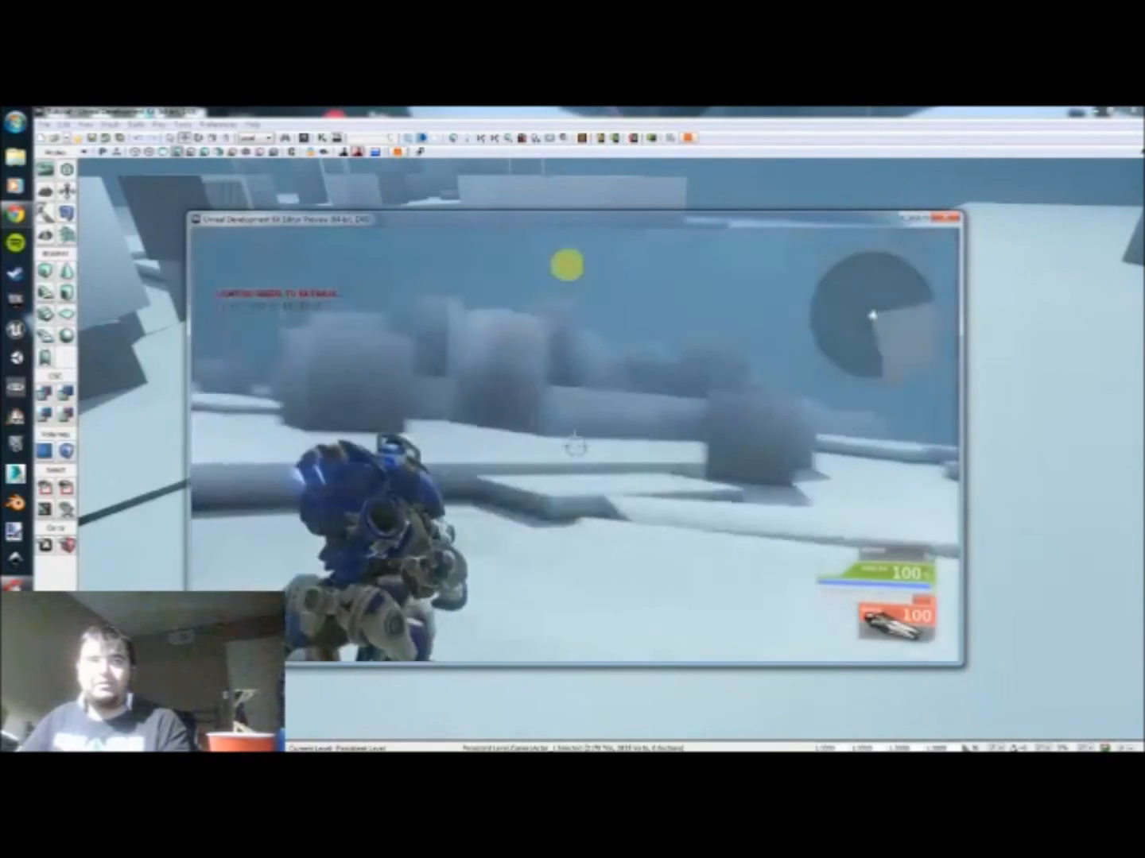
{"action": "key", "text": "w"}
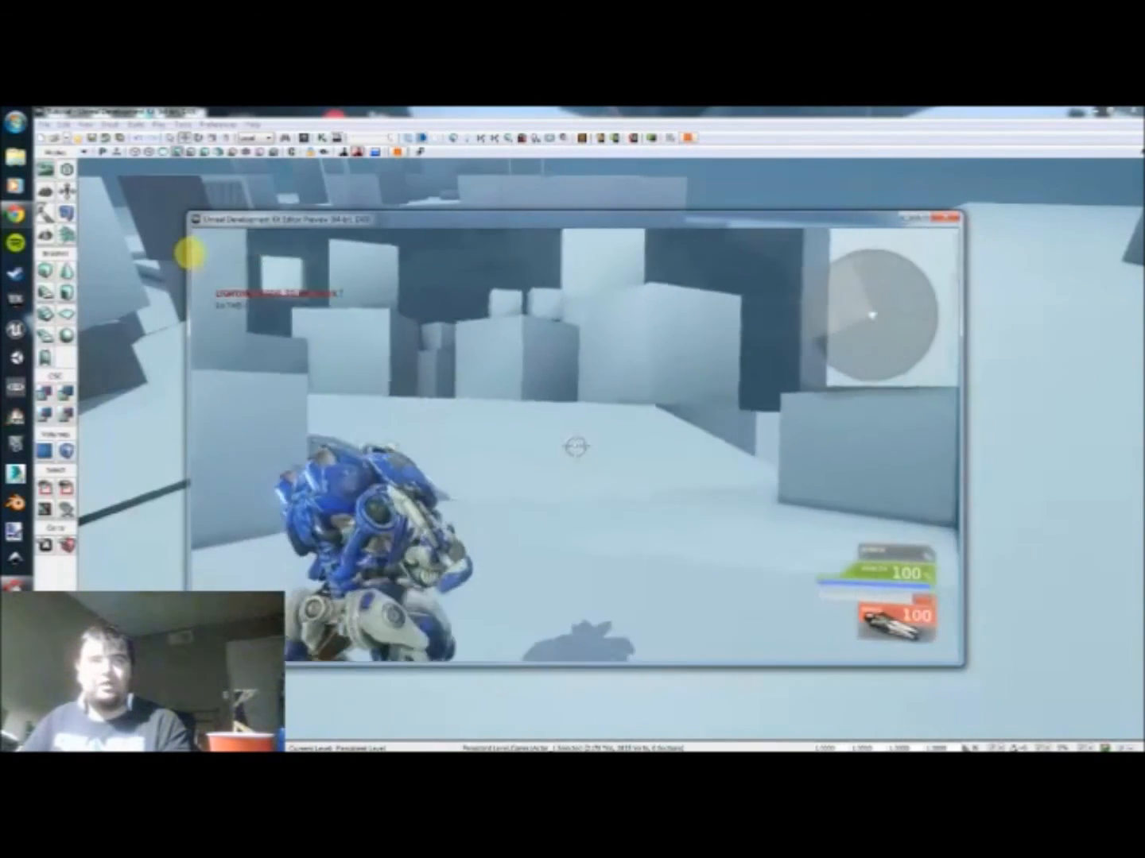
{"action": "key", "text": "w"}
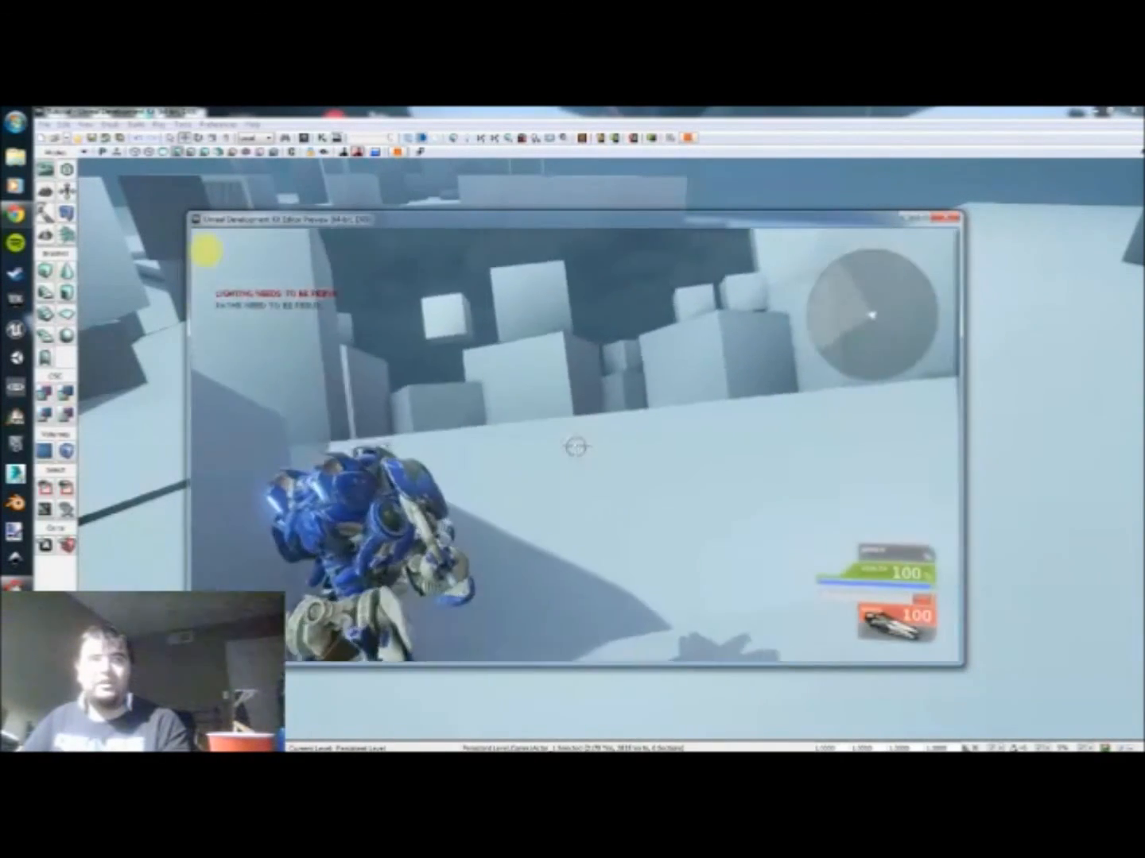
{"action": "key", "text": "w"}
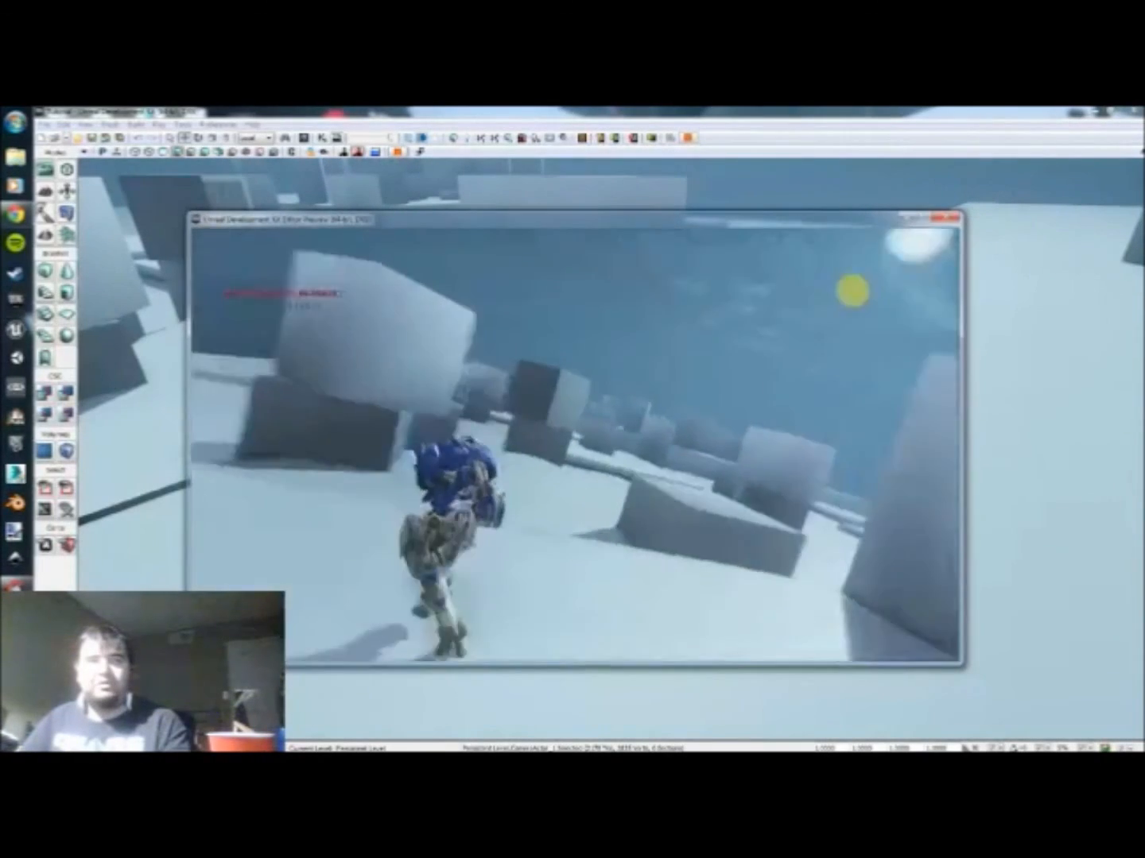
Step: Aim over the shoulder again and walk between the blocks to check the slow movement animation while turning
{"action": "key", "text": "w"}
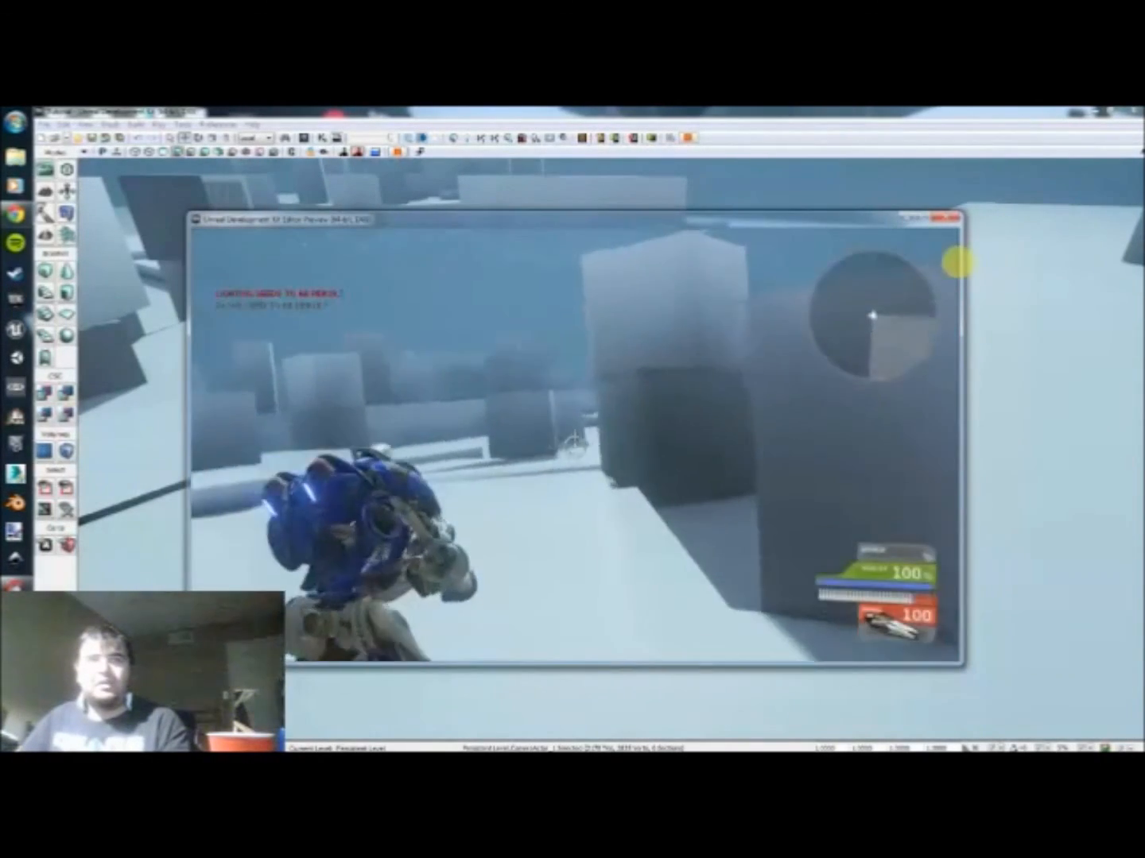
{"action": "key", "text": "w"}
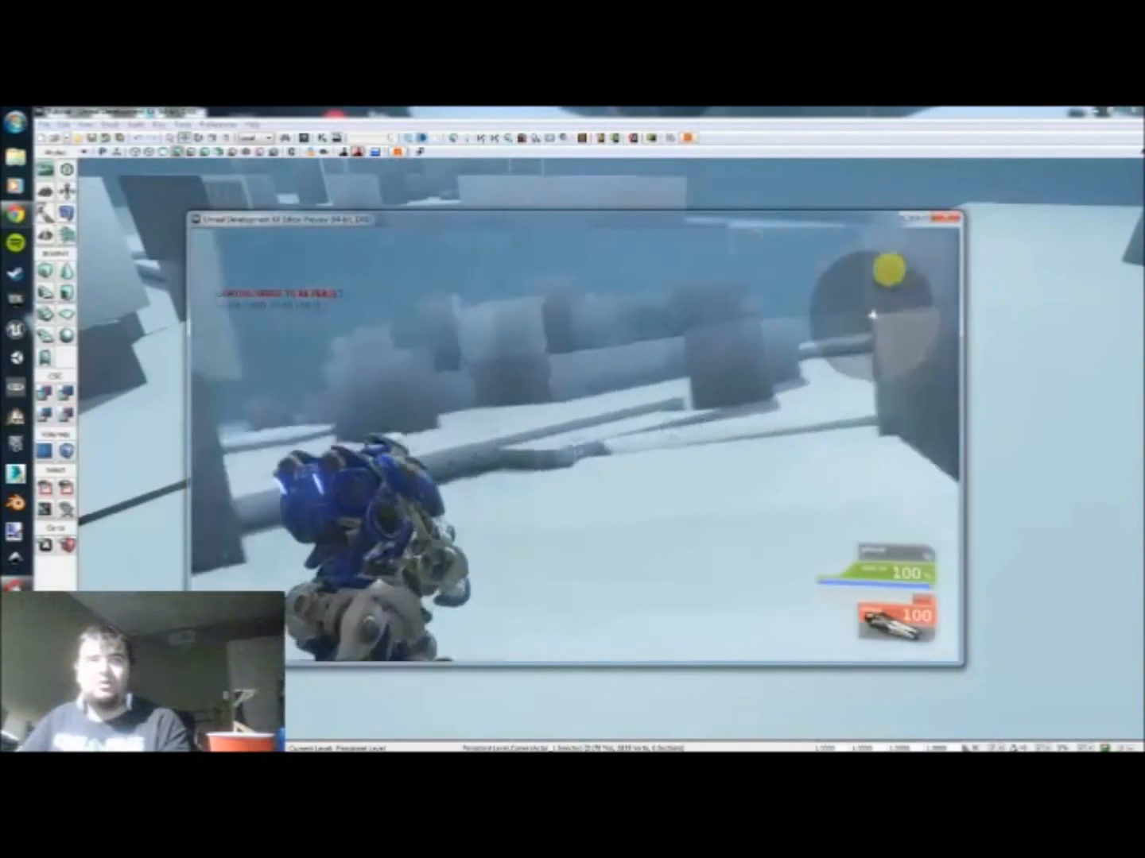
{"action": "key", "text": "w"}
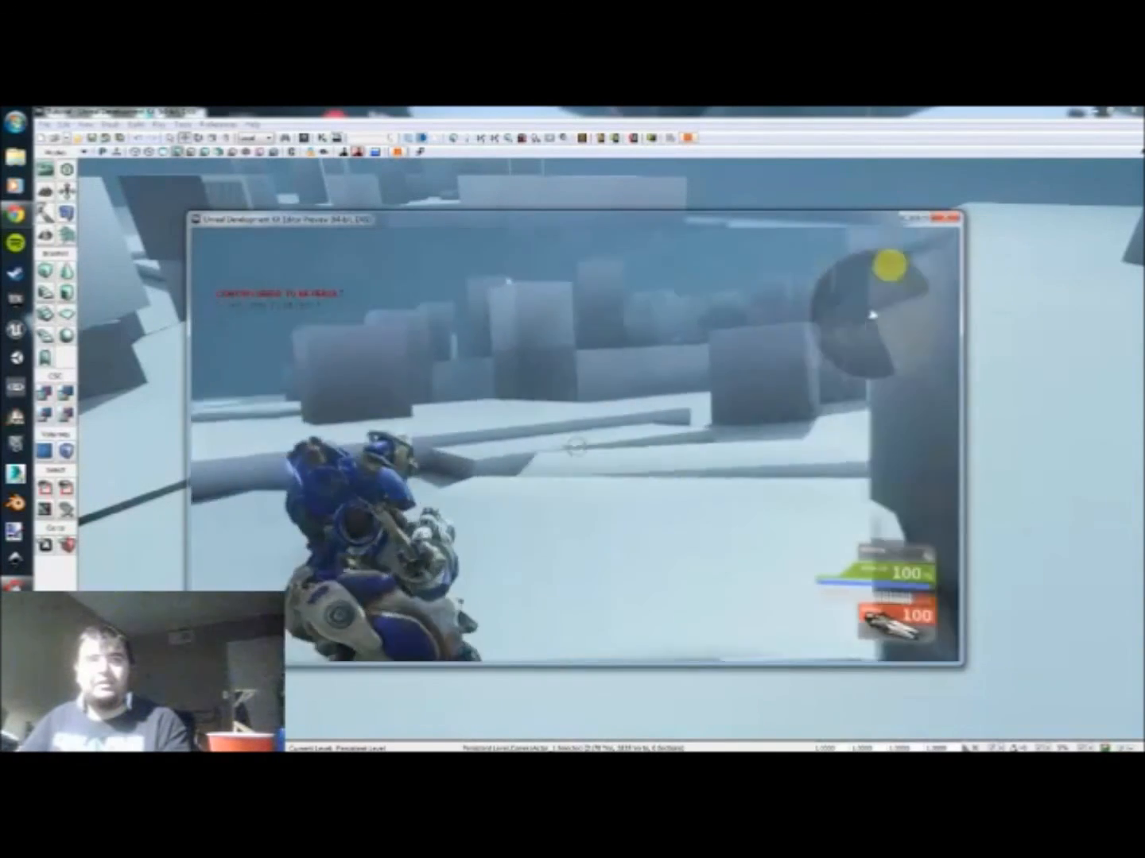
{"action": "key", "text": "w"}
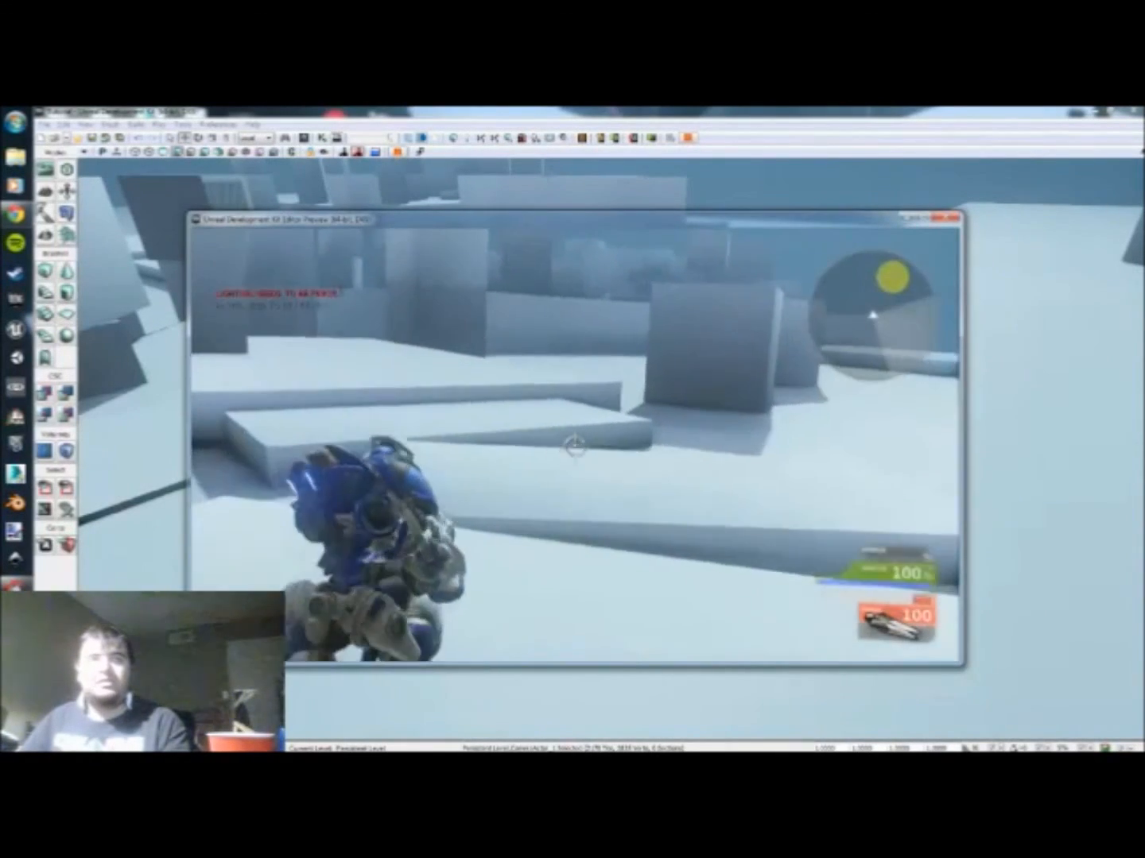
{"action": "key", "text": "w"}
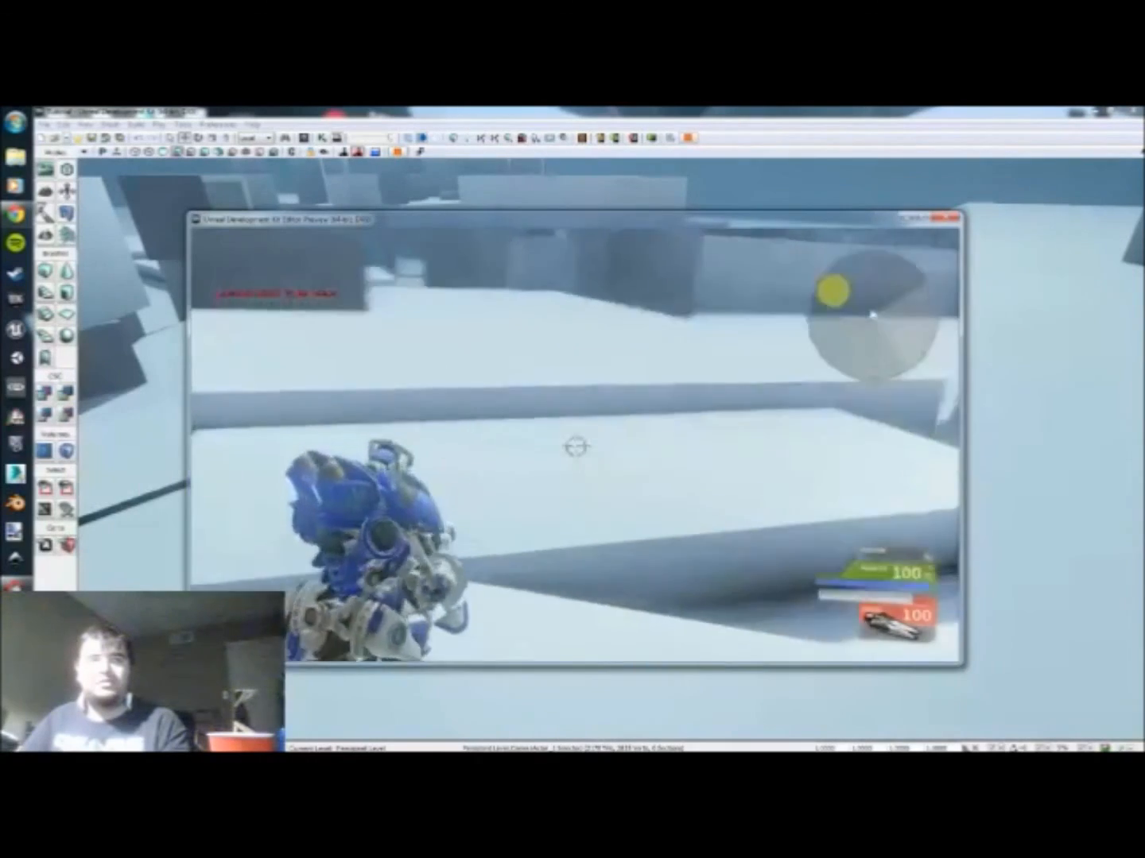
{"action": "key", "text": "w"}
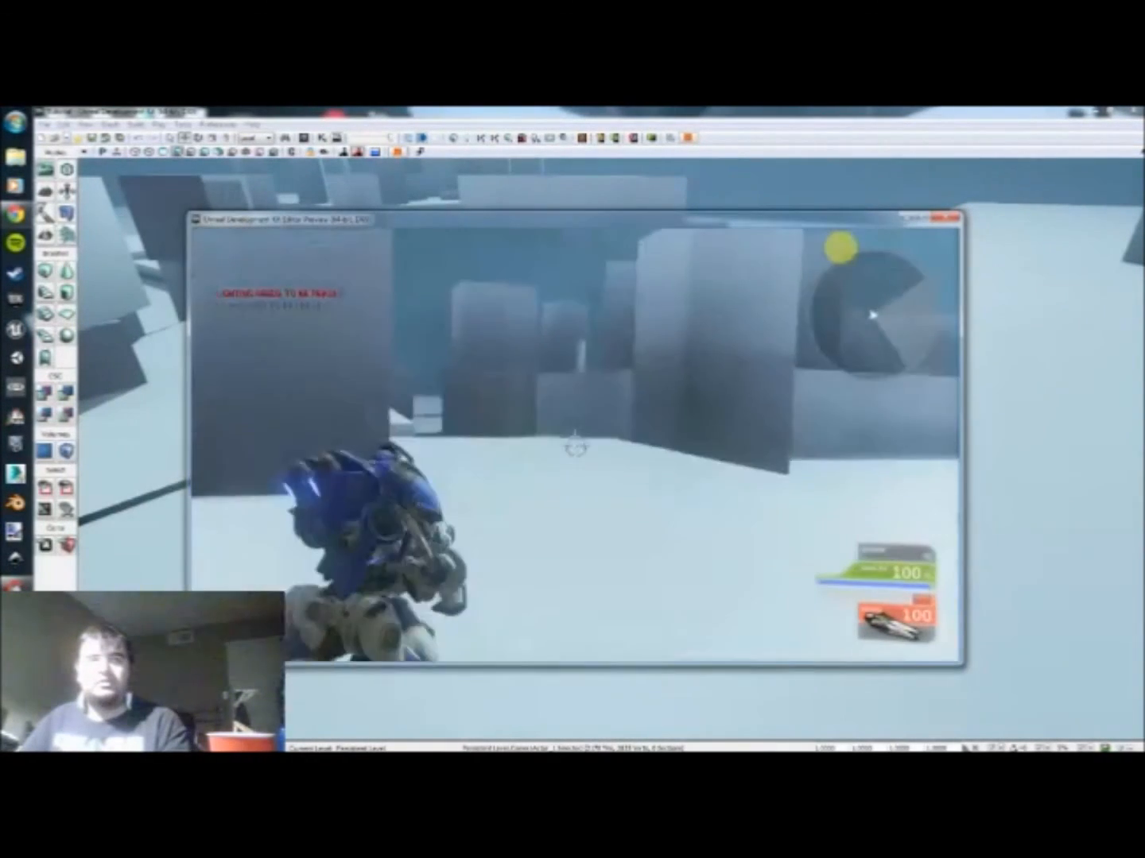
{"action": "key", "text": "w"}
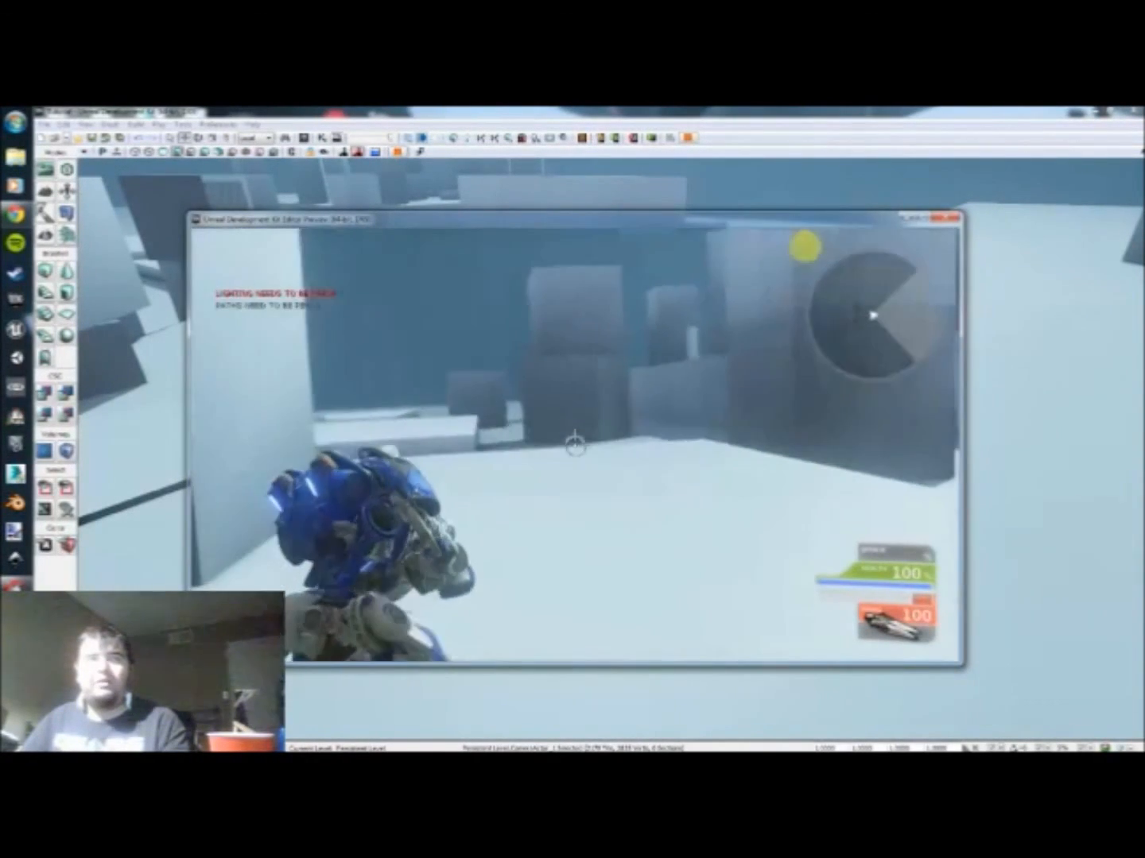
{"action": "key", "text": "w"}
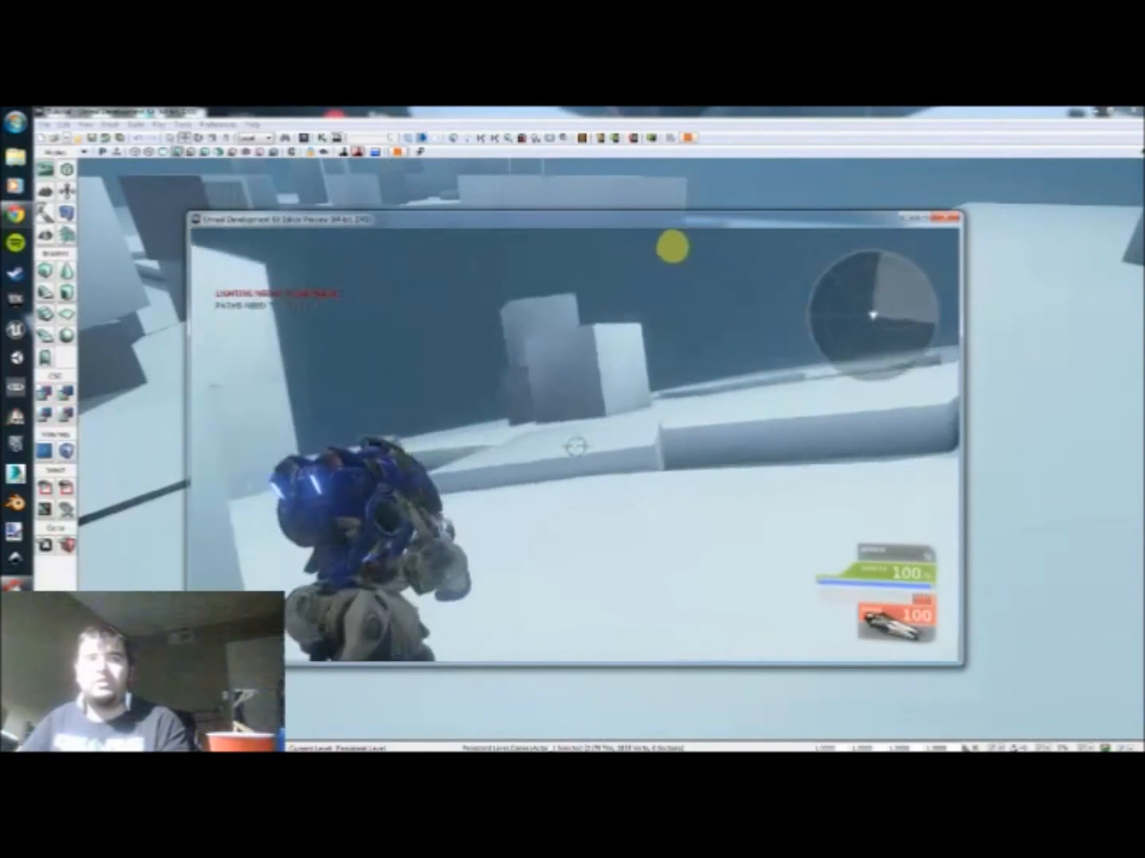
{"action": "key", "text": "w"}
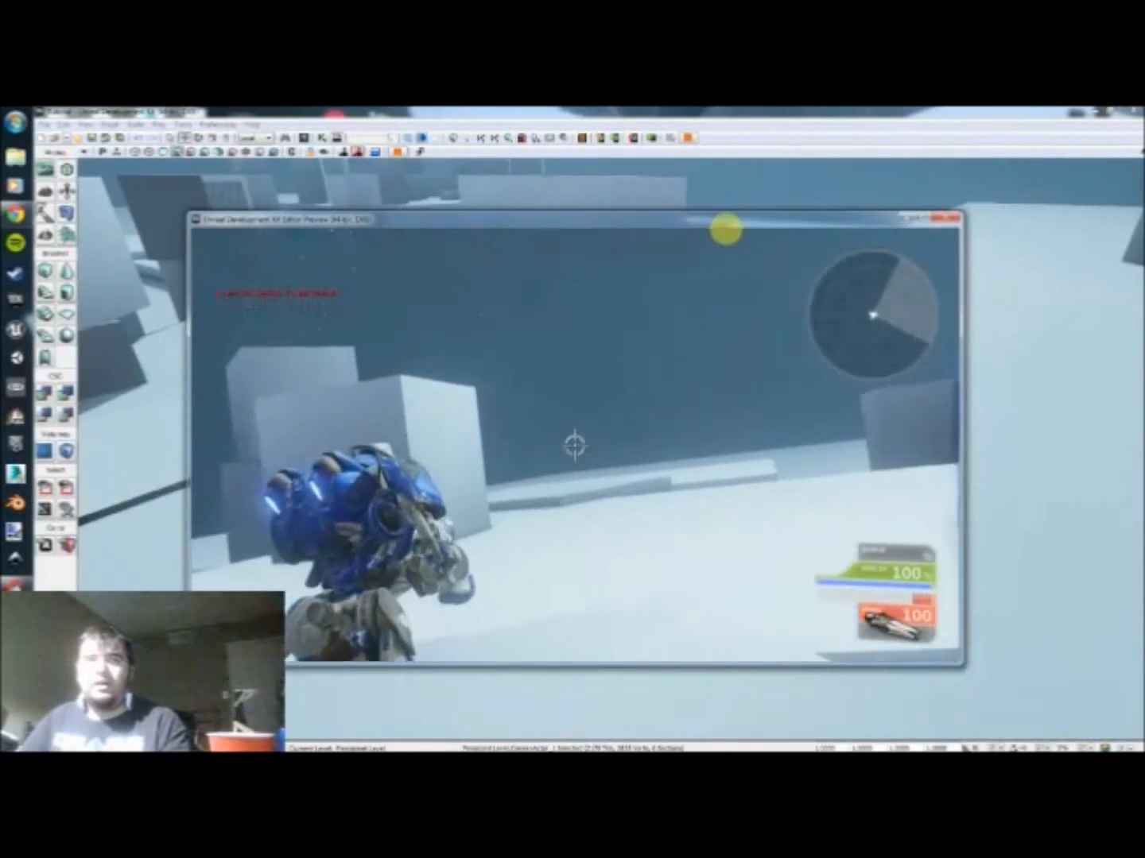
{"action": "key", "text": "w"}
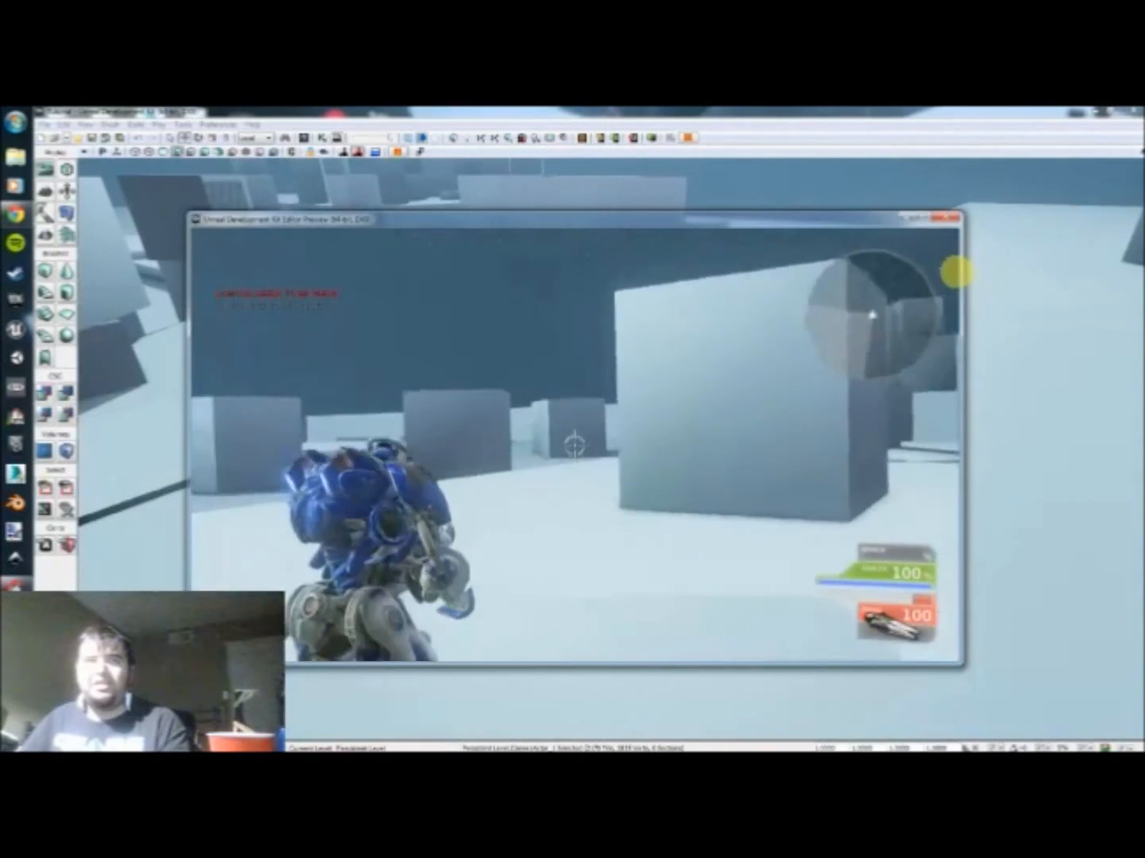
Step: Leave the aim view and run through the level, turning and jumping, to check the fast run animation
{"action": "key", "text": "w"}
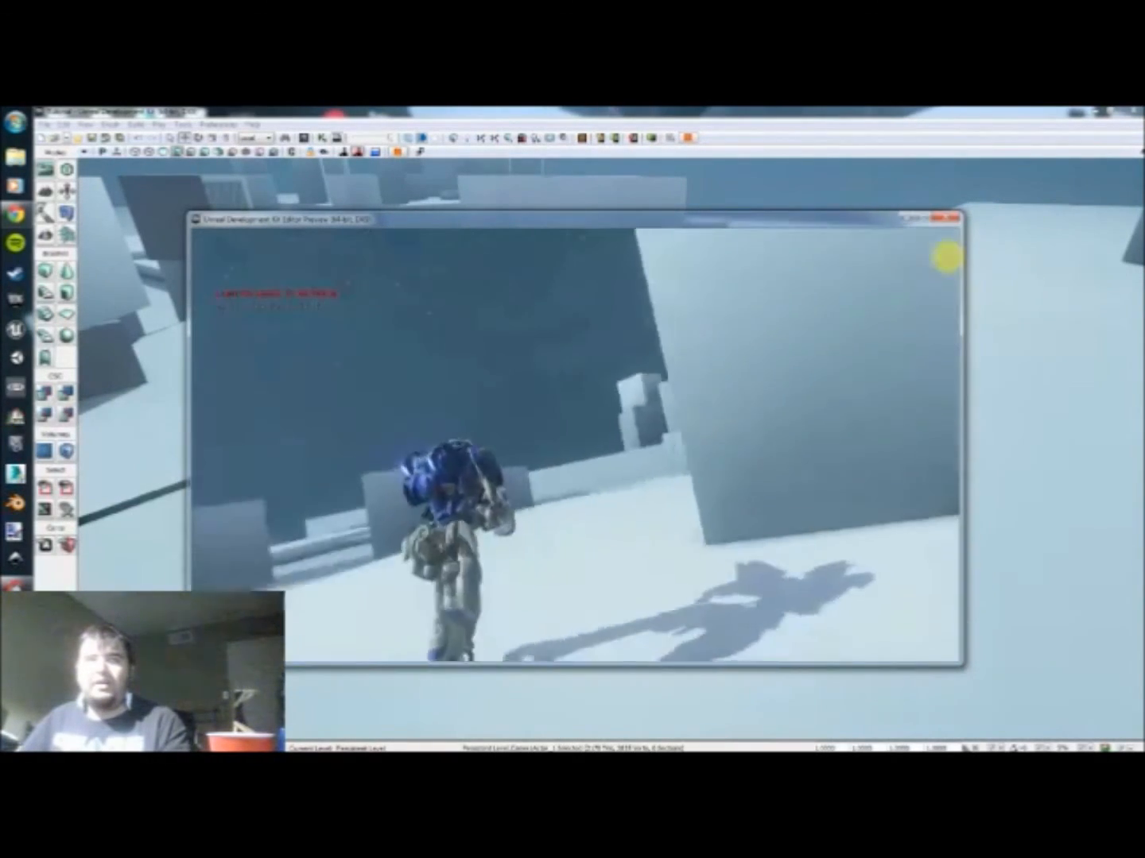
{"action": "key", "text": "w"}
{"action": "left_click", "coordinate": [798, 262]}
{"action": "left_click", "coordinate": [605, 259]}
{"action": "key", "text": "w"}
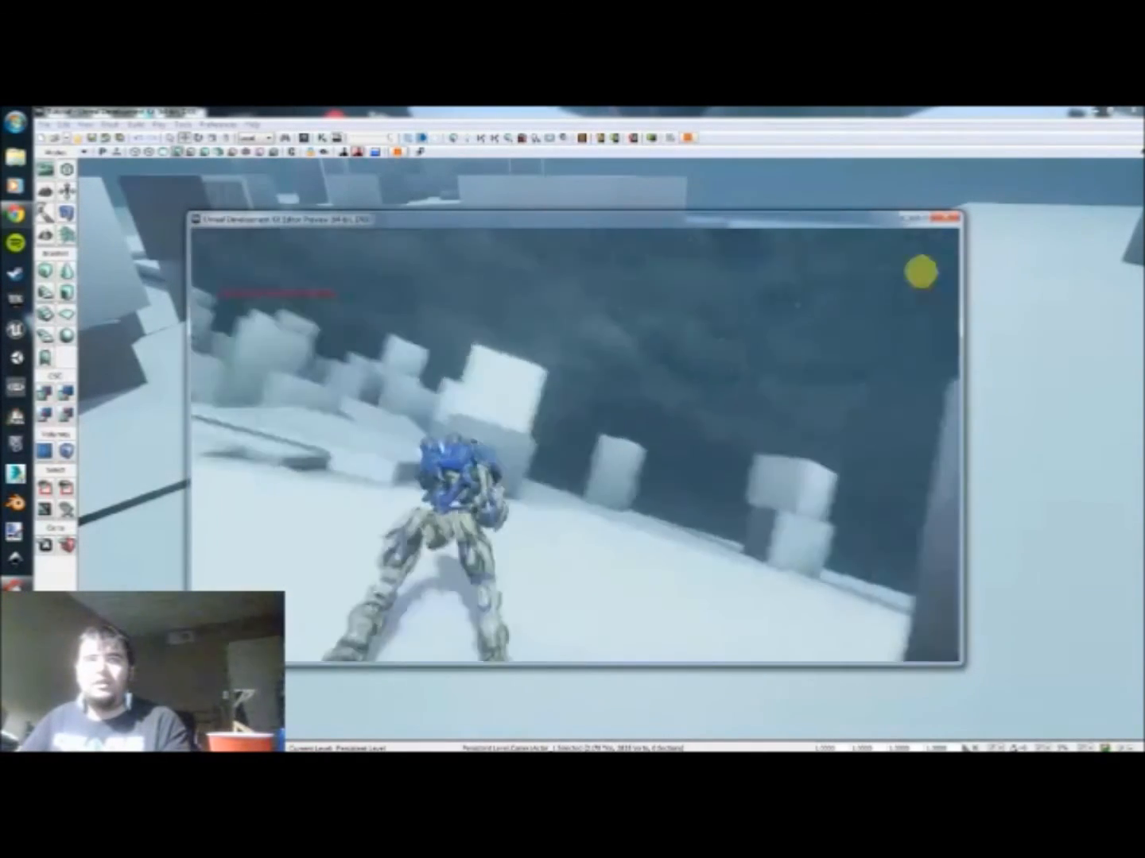
{"action": "key", "text": "w"}
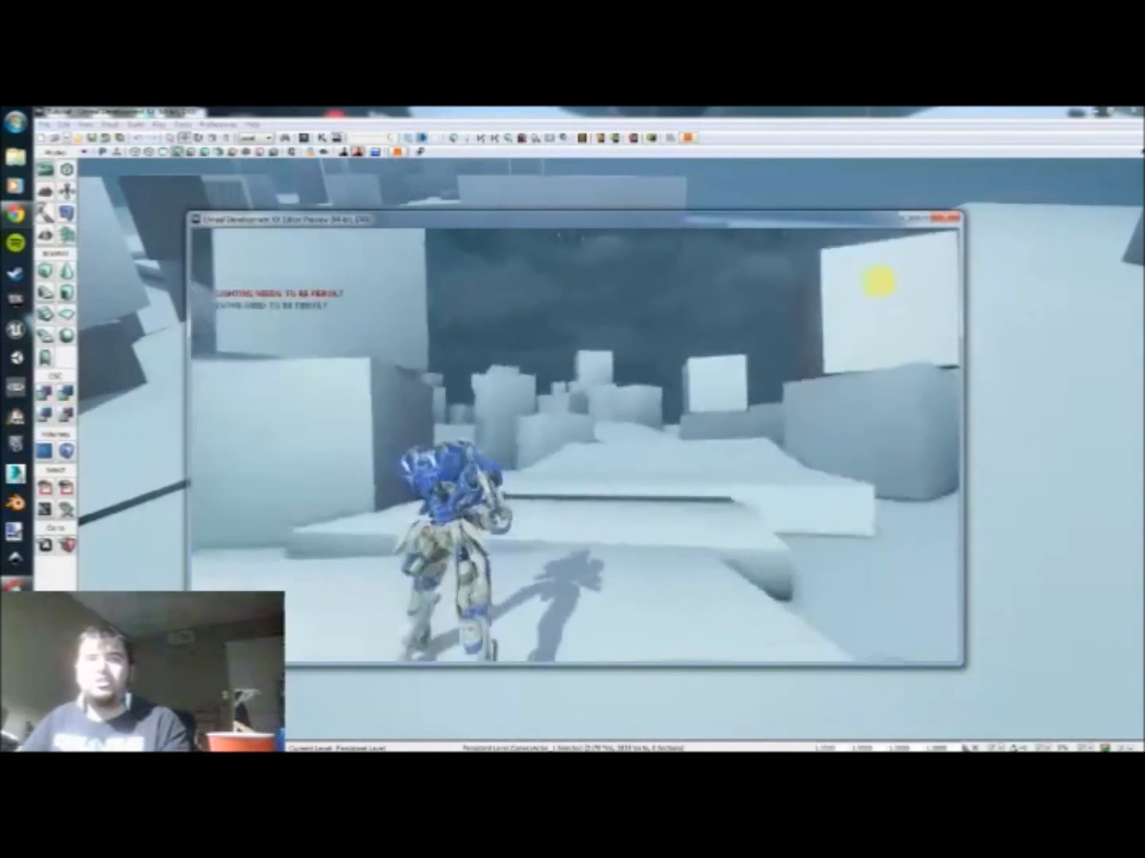
{"action": "key", "text": "space"}
{"action": "key", "text": "w"}
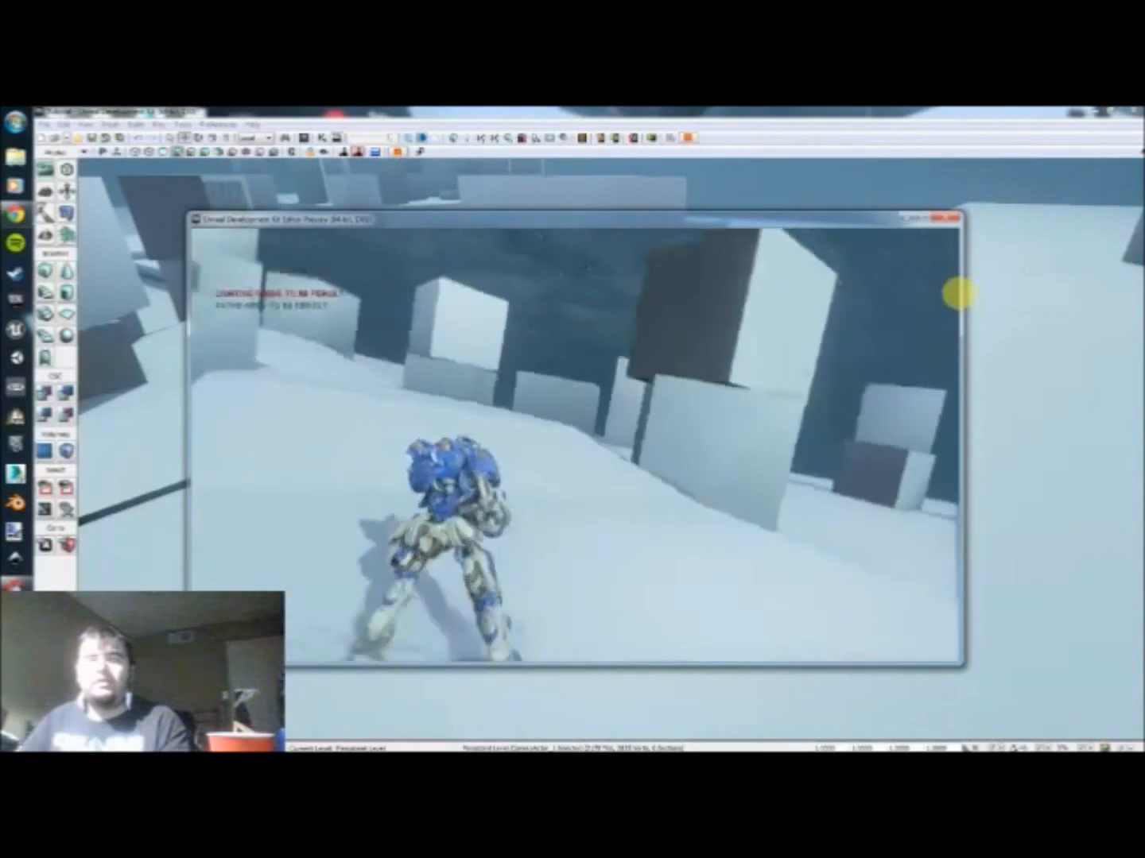
{"action": "key", "text": "w"}
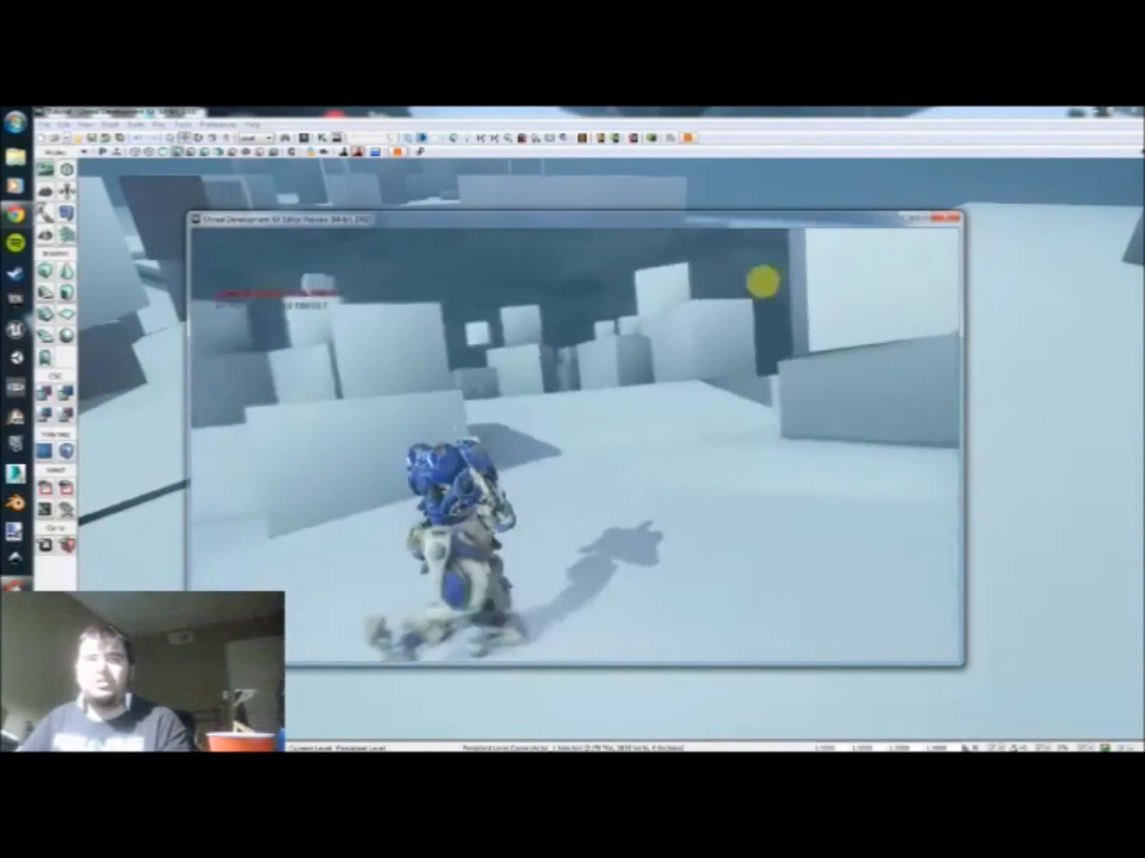
{"action": "key", "text": "w"}
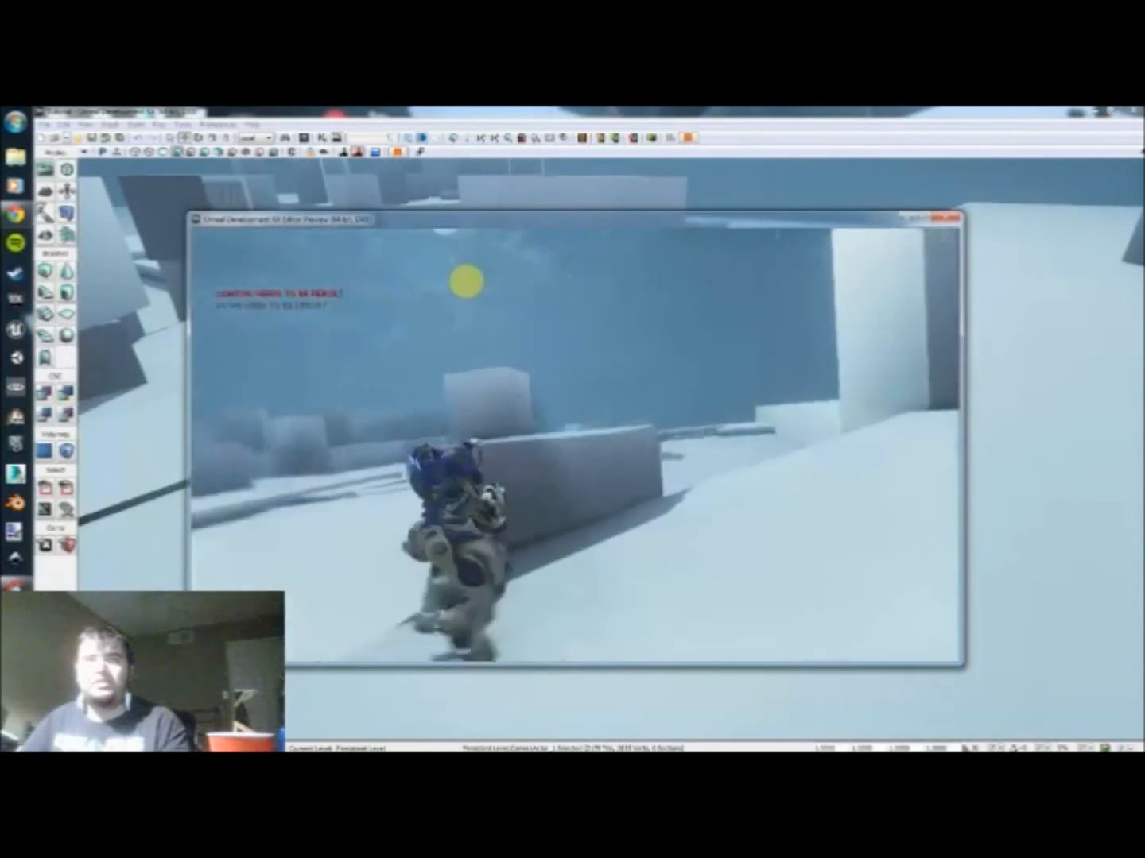
Step: Test the character's forward, left and backward movement in the regular camera view, then end the play test
{"action": "key", "text": "w"}
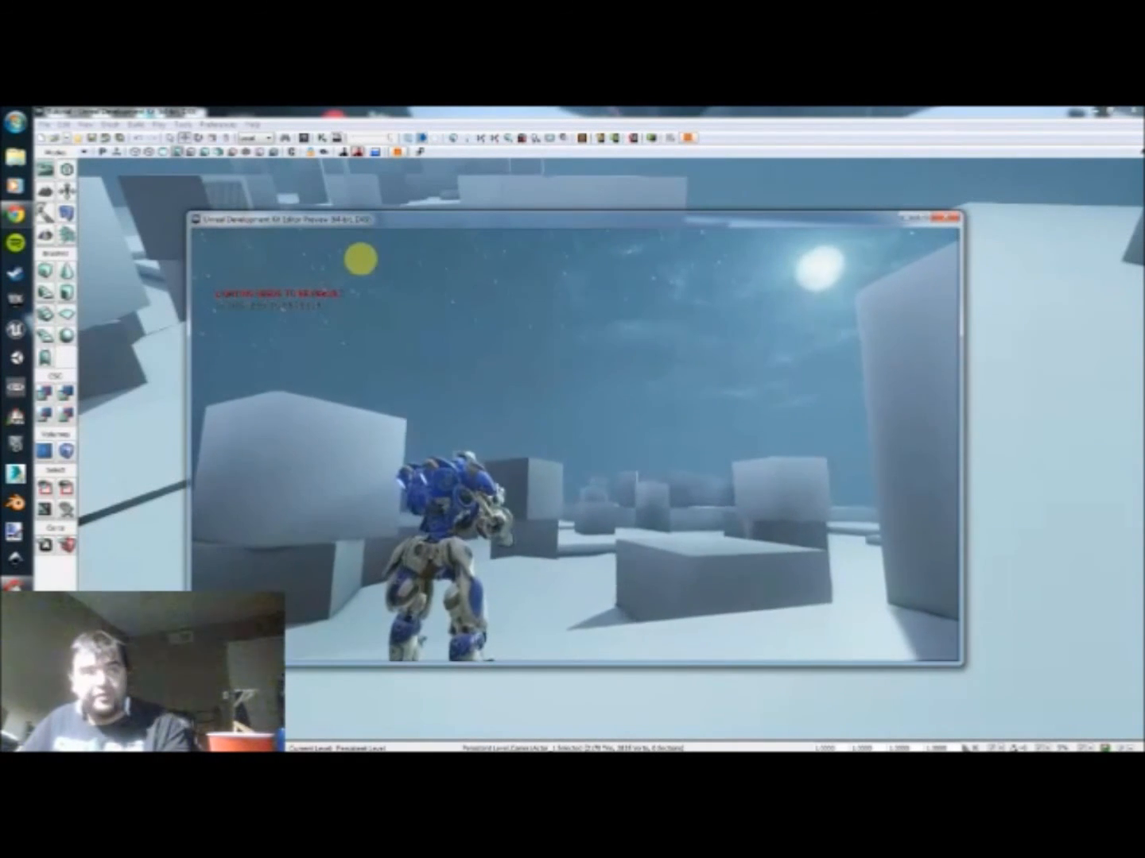
{"action": "key", "text": "w"}
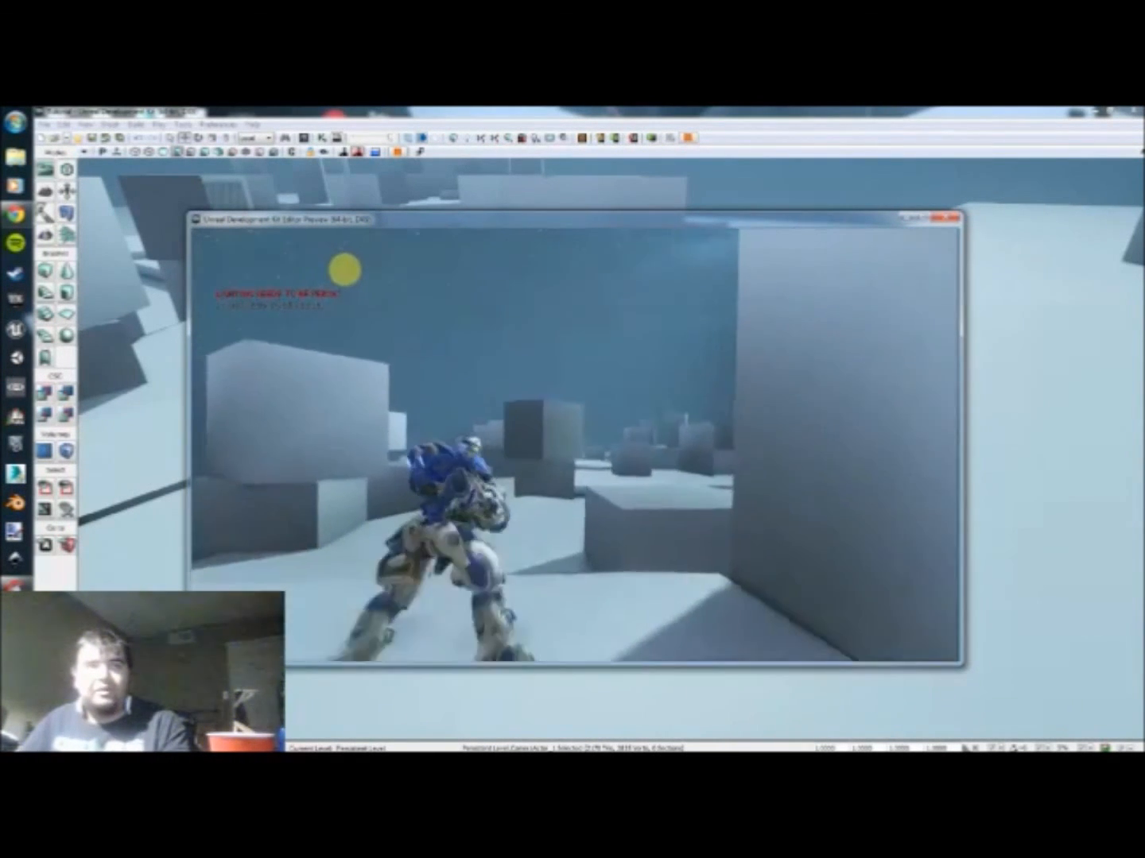
{"action": "key", "text": "a"}
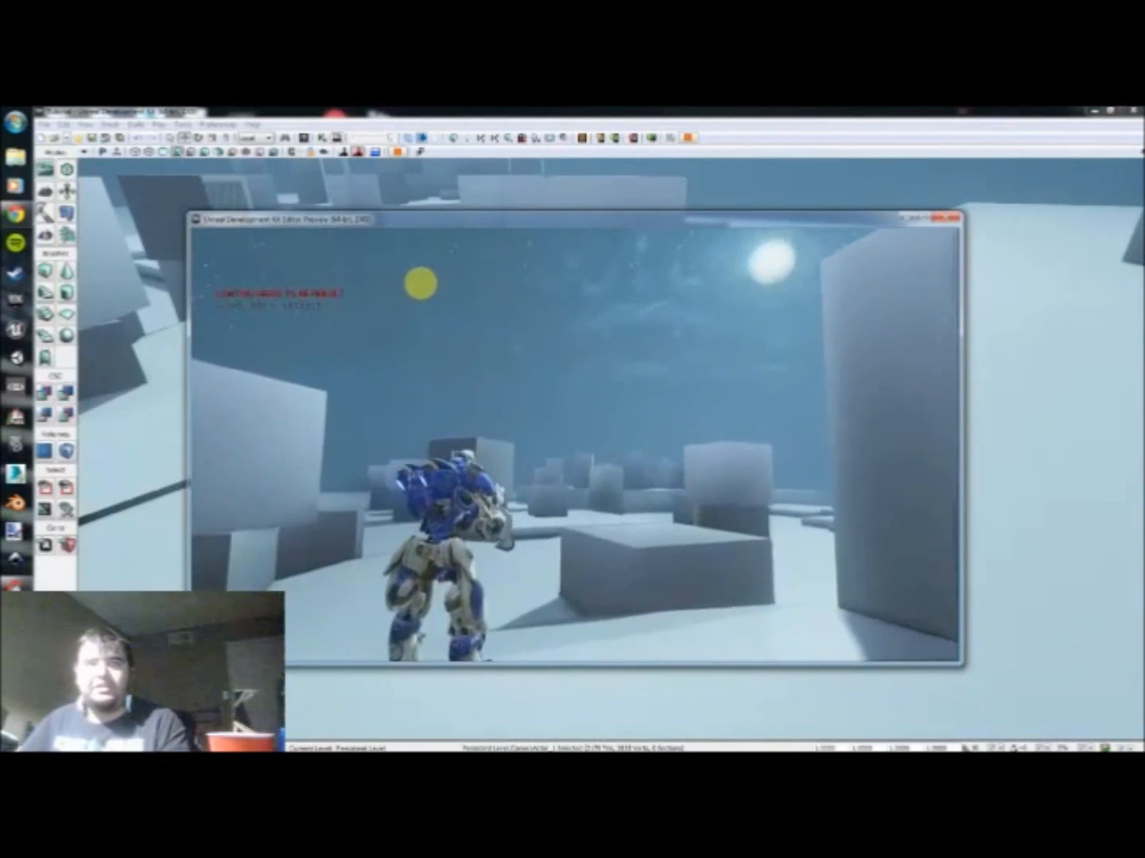
{"action": "key", "text": "s"}
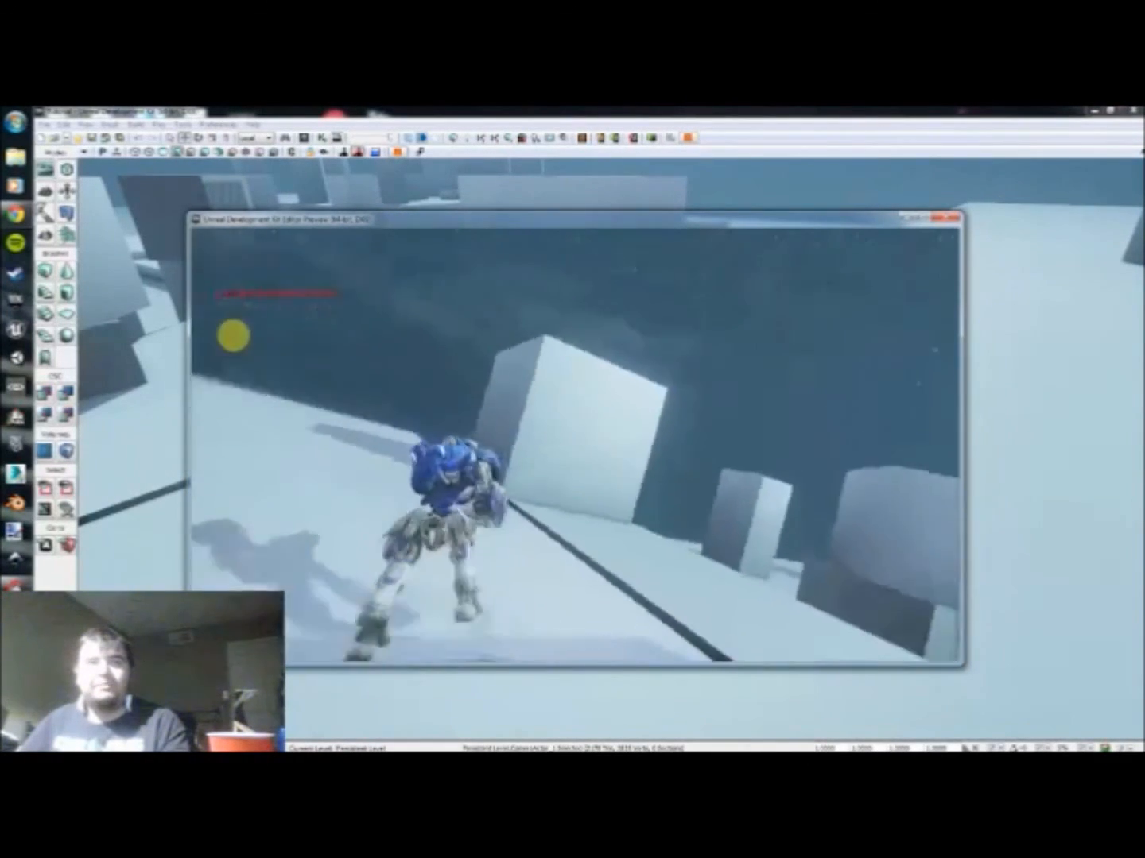
{"action": "key", "text": "w"}
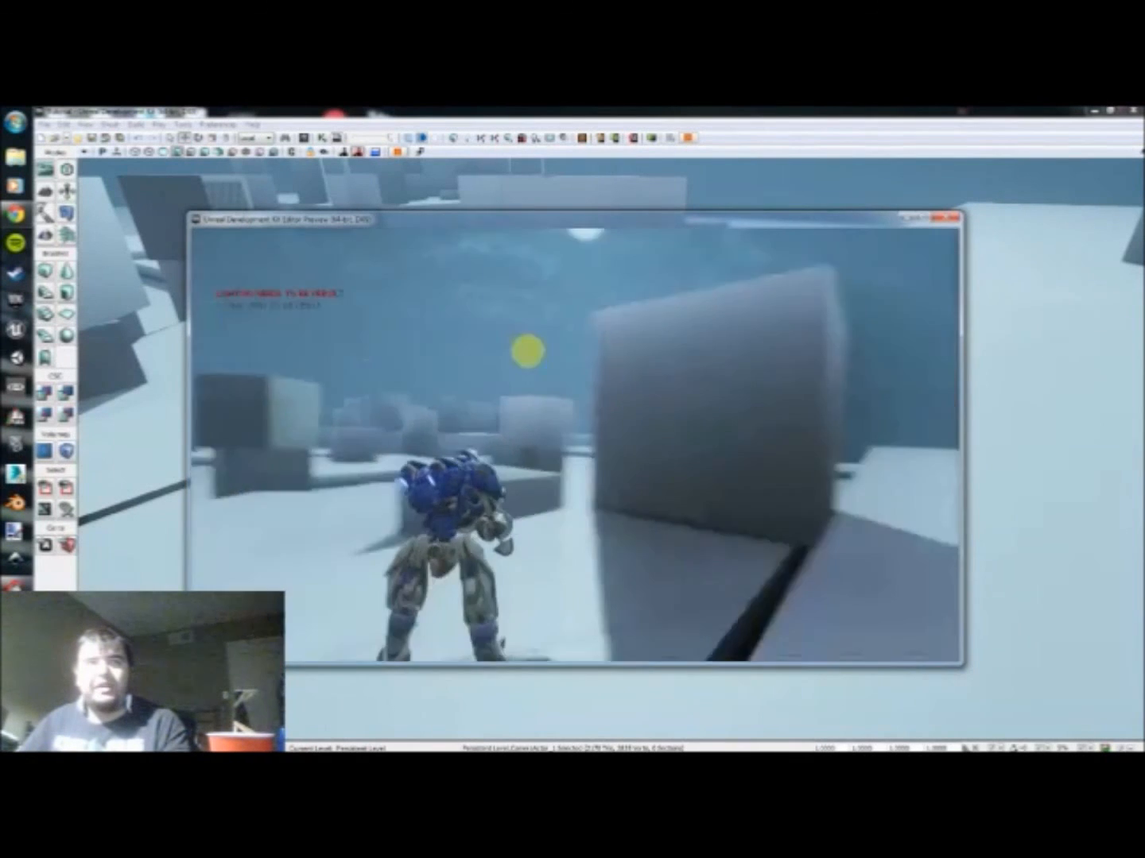
{"action": "key", "text": "w"}
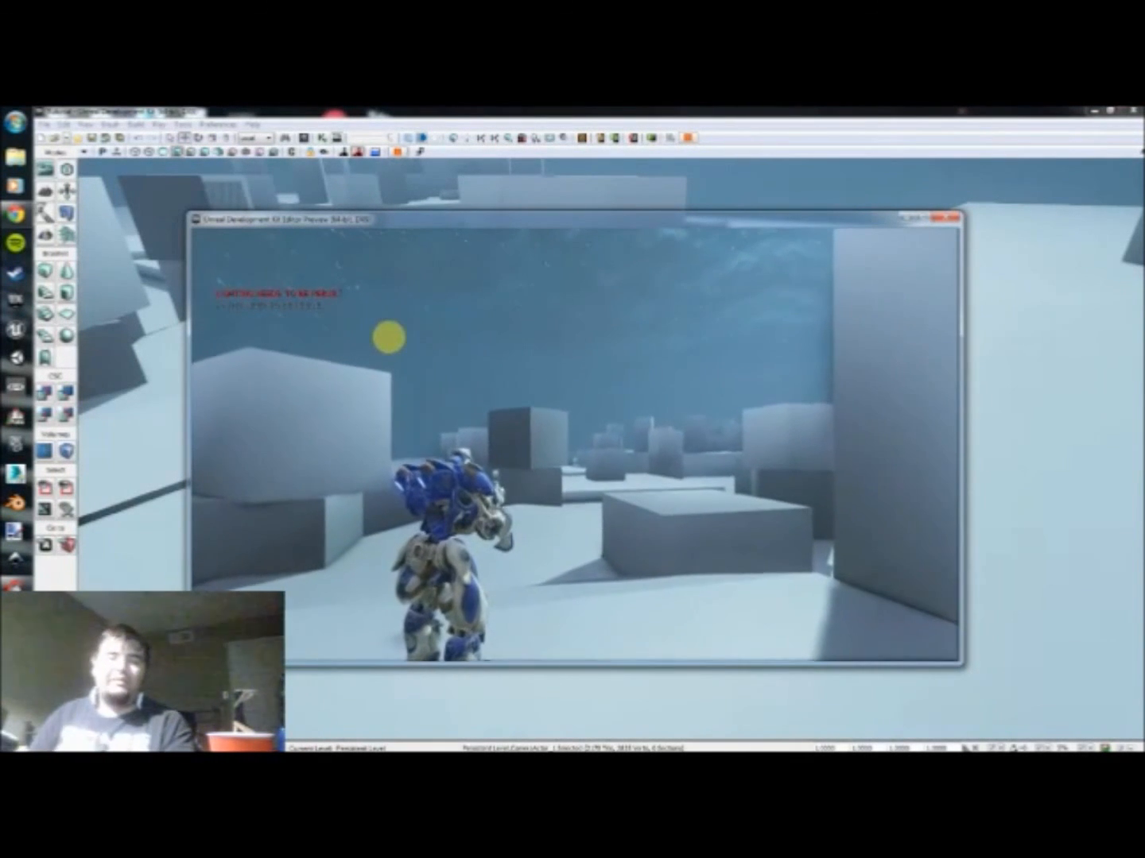
{"action": "key", "text": "Escape"}
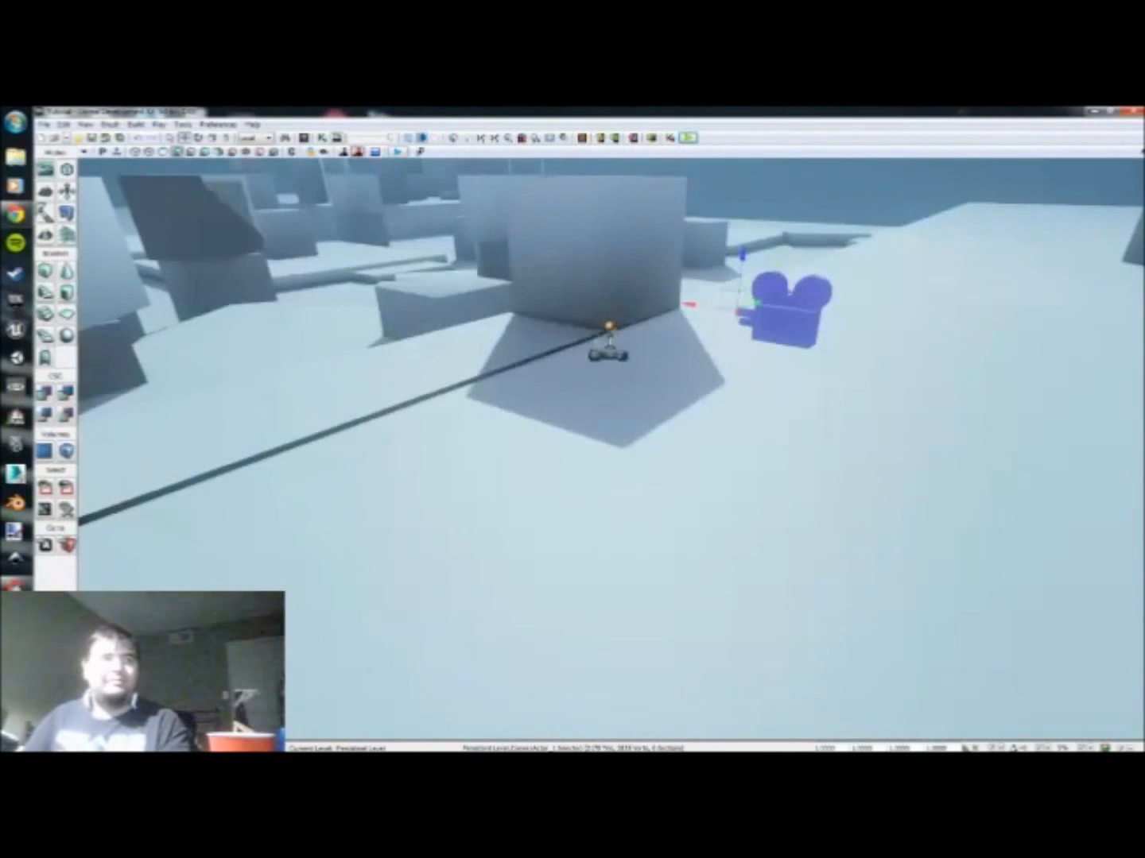
{"action": "left_click", "coordinate": [20, 619]}
{"action": "left_click", "coordinate": [11, 164]}
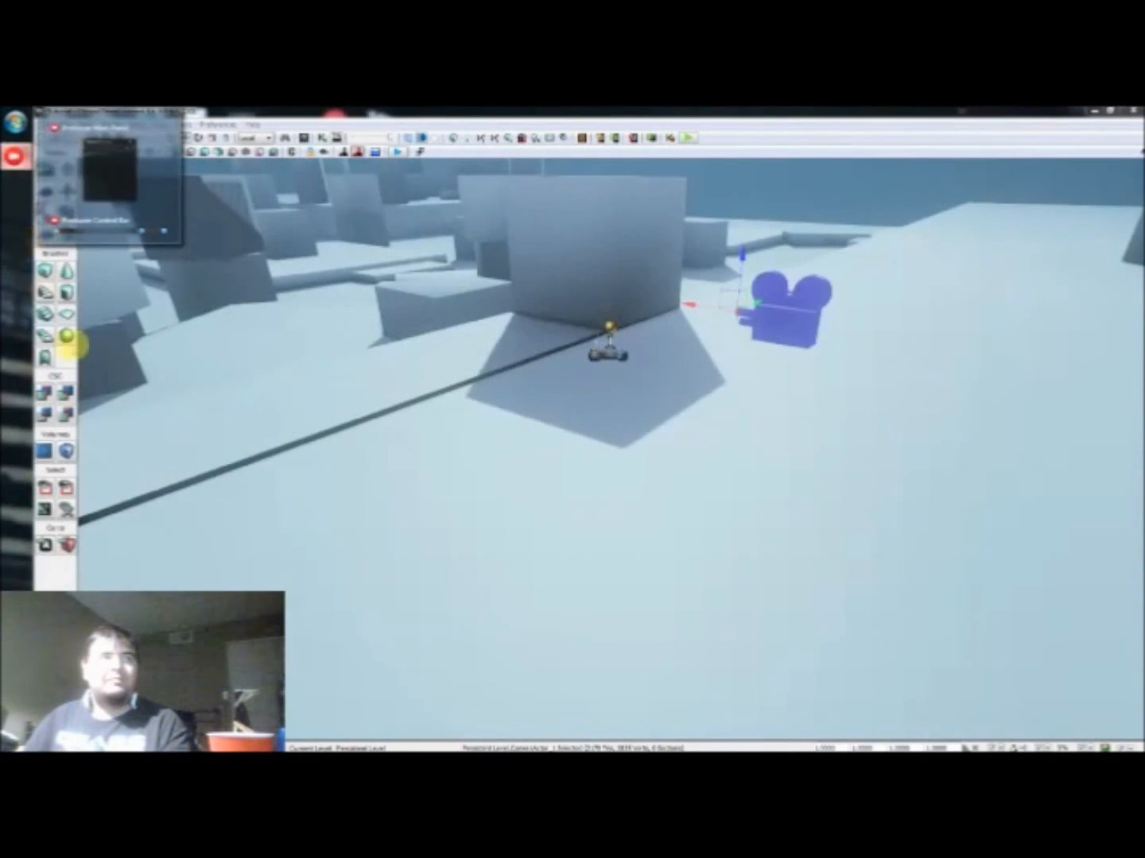